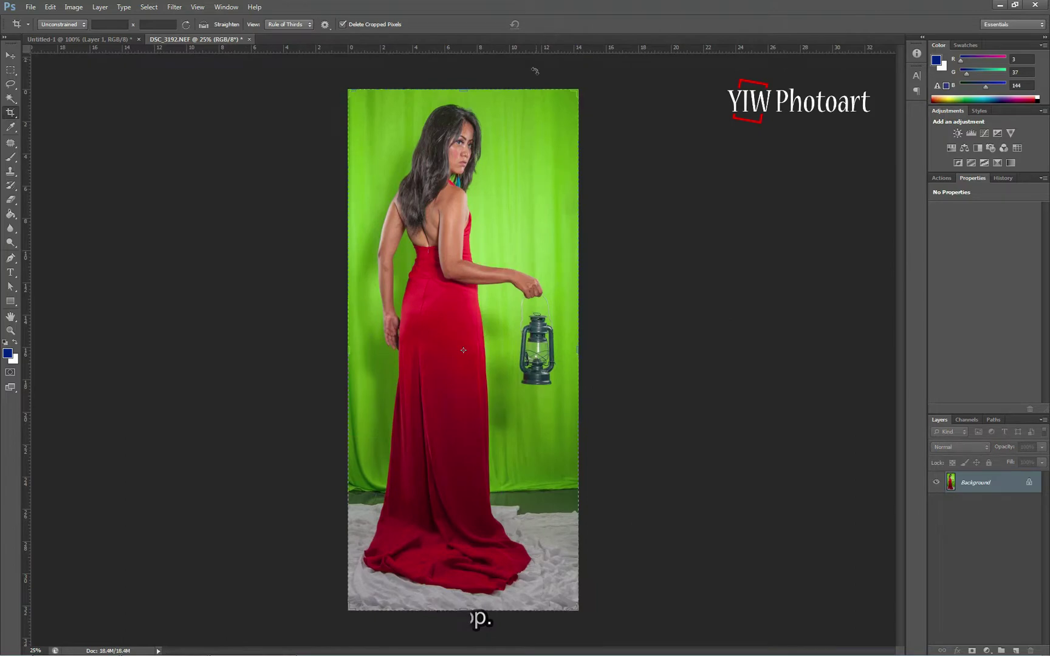
Step: Add a Selective Color adjustment layer with Greens at Cyan -9, Magenta -78, Yellow +78 and Black +13
click(987, 651)
click(981, 642)
click(995, 226)
click(982, 247)
drag(984, 251, 980, 252)
drag(985, 295, 965, 279)
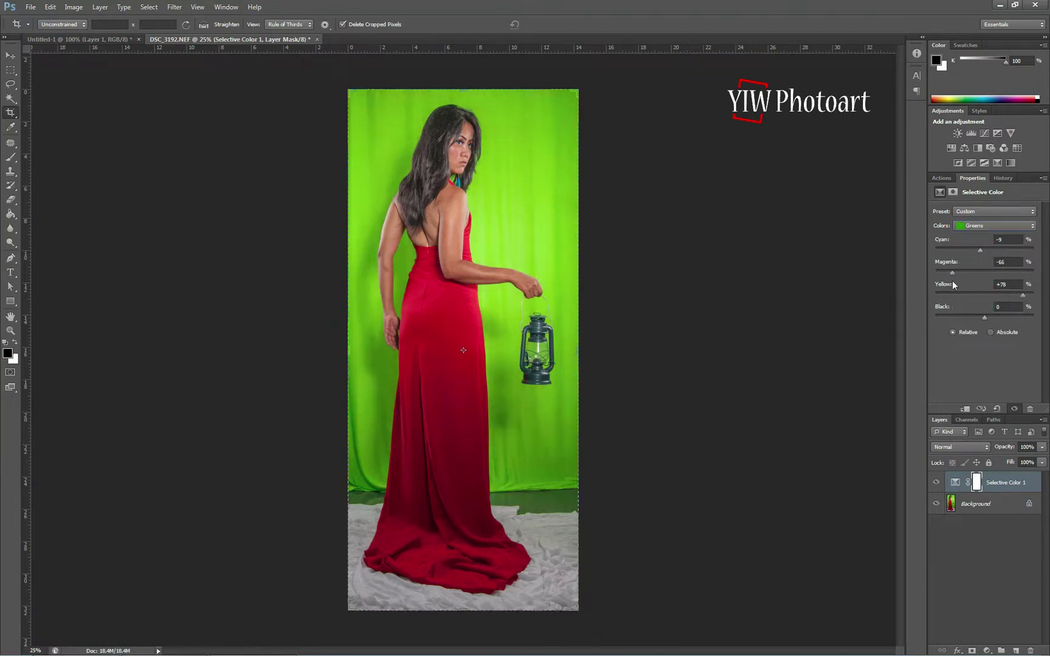
drag(951, 321, 985, 322)
Step: Stamp all visible layers into a new top layer and hide the two layers below it
click(1016, 650)
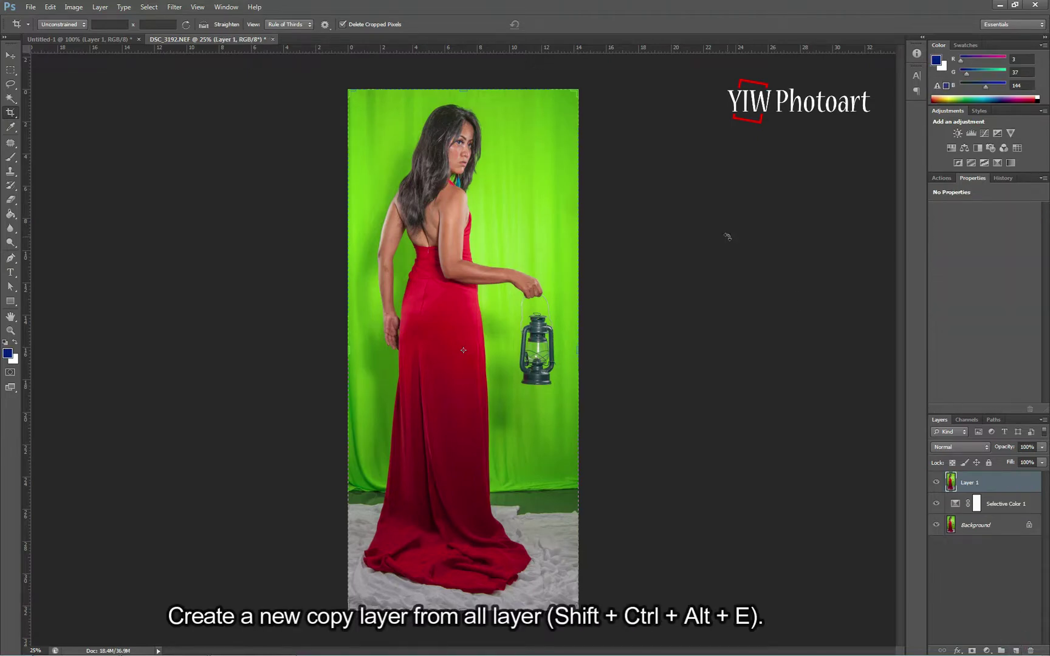
click(936, 525)
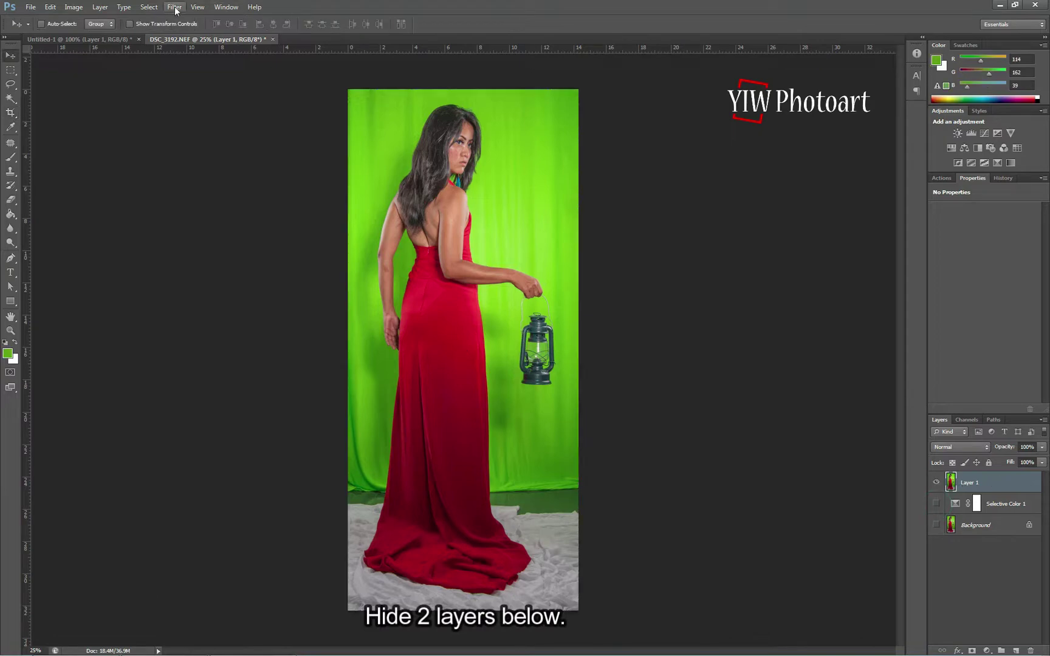
Step: Select the green backdrop with Color Range by adding sampled greens from several spots across the curtain
click(175, 7)
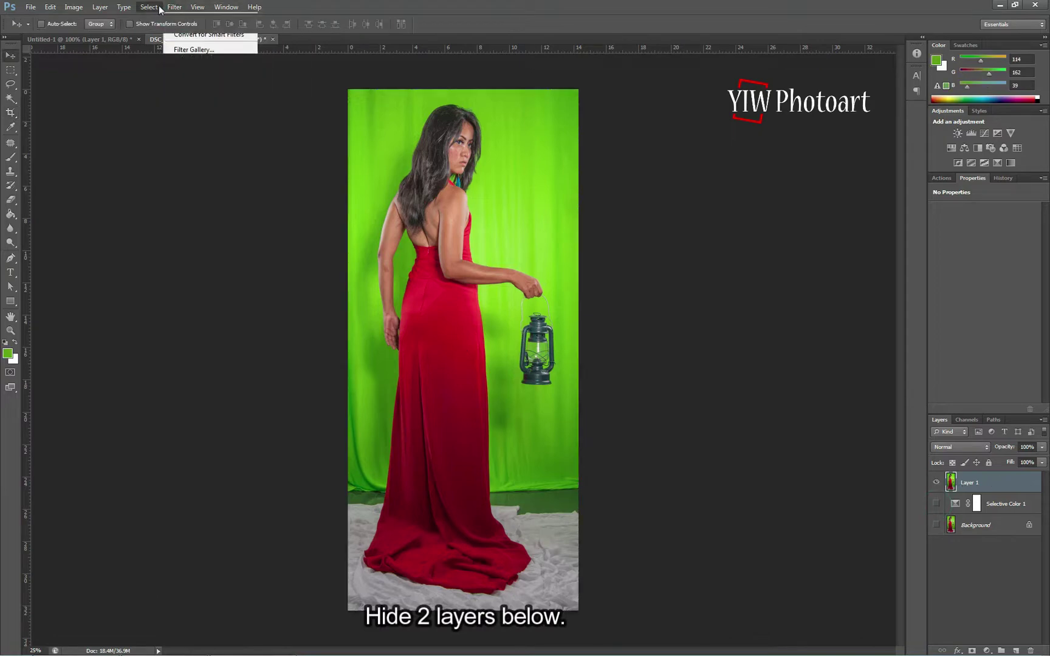
mouse_move(152, 7)
click(172, 103)
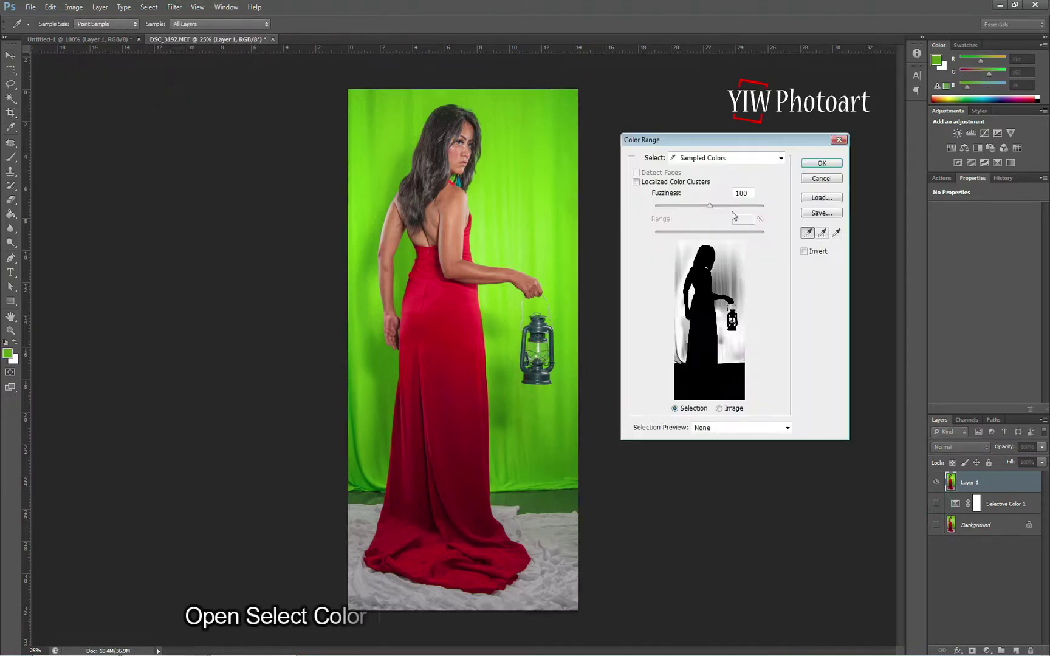
click(823, 233)
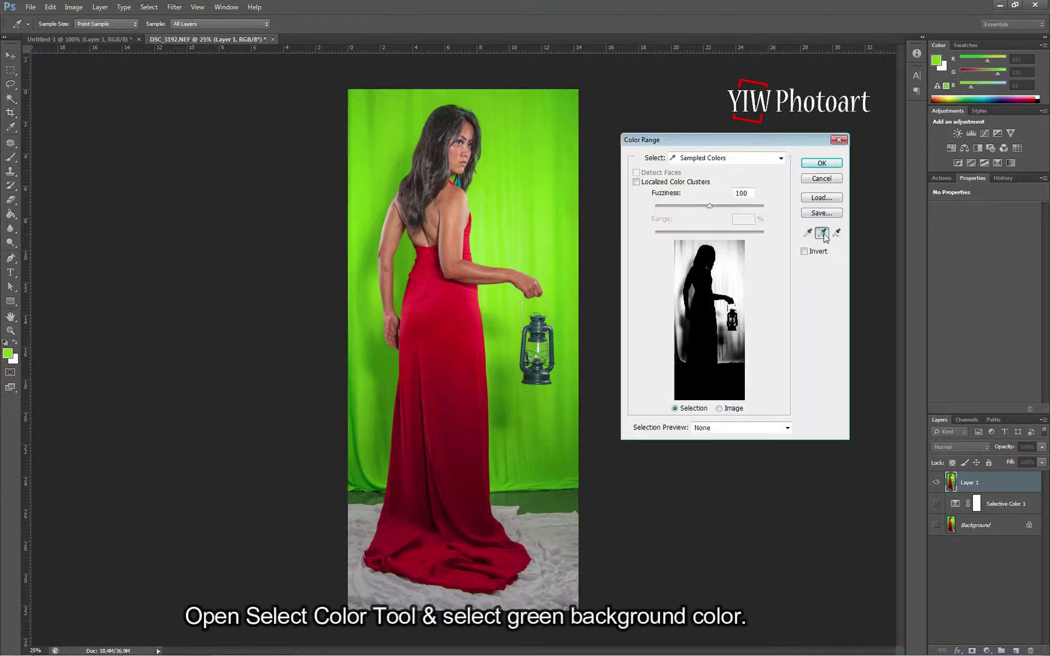
click(567, 115)
click(373, 99)
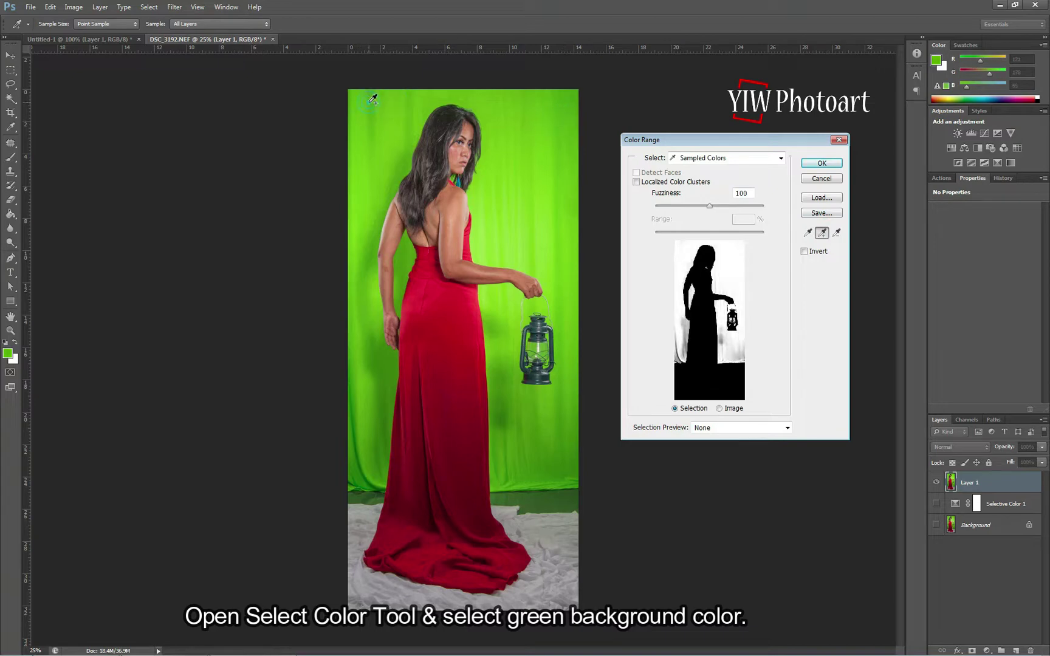
click(369, 252)
click(503, 421)
click(545, 248)
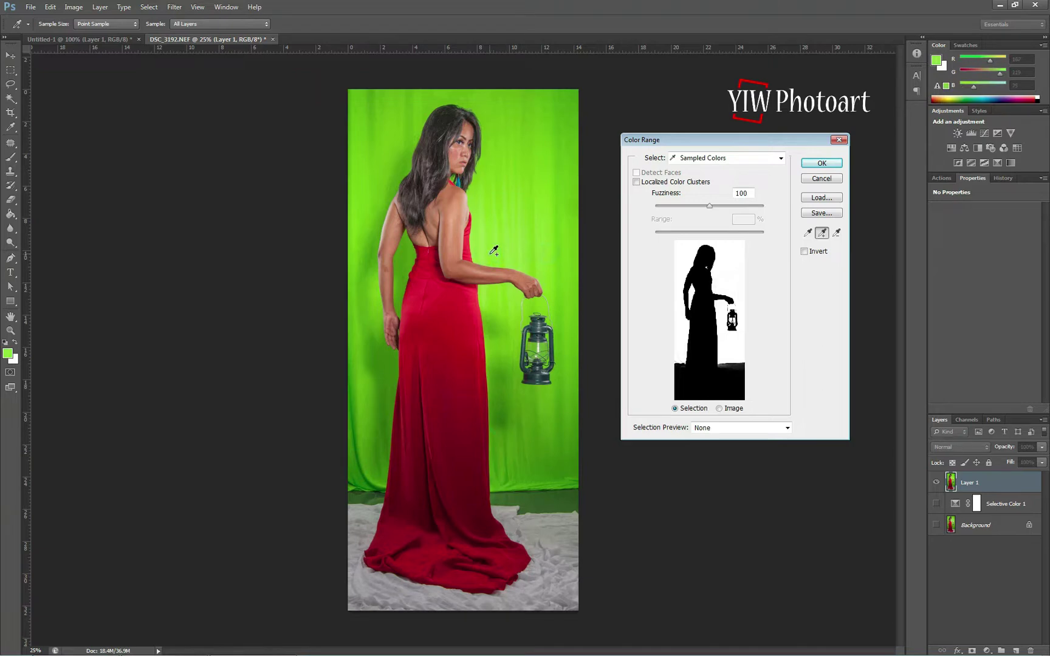
click(822, 164)
key(v)
Step: Smooth the backdrop selection with a sample radius of 2 pixels
click(149, 7)
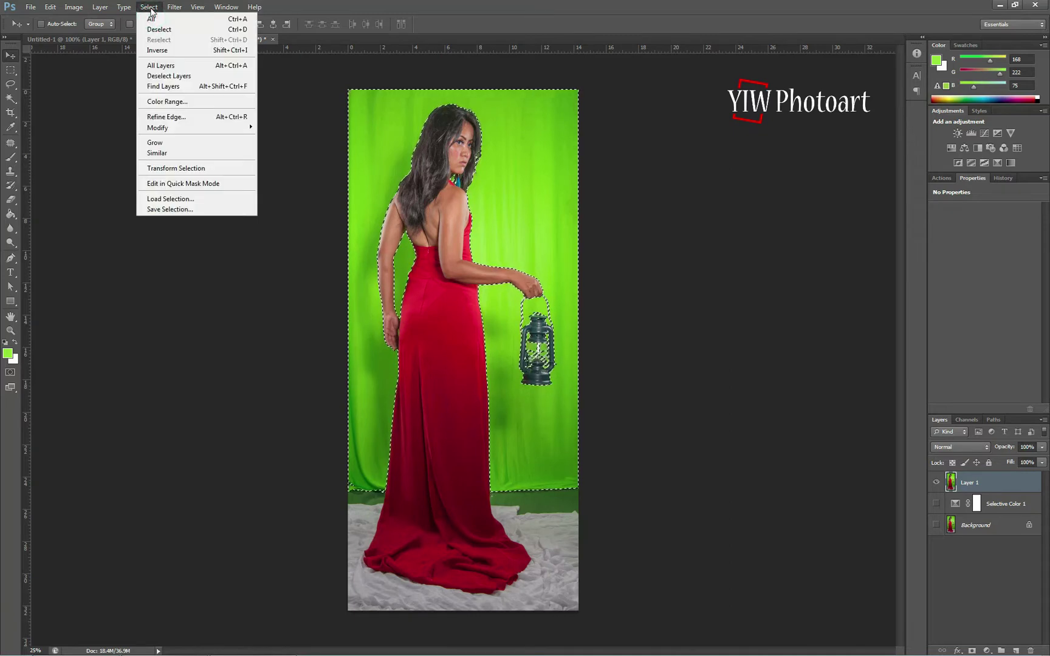
mouse_move(176, 127)
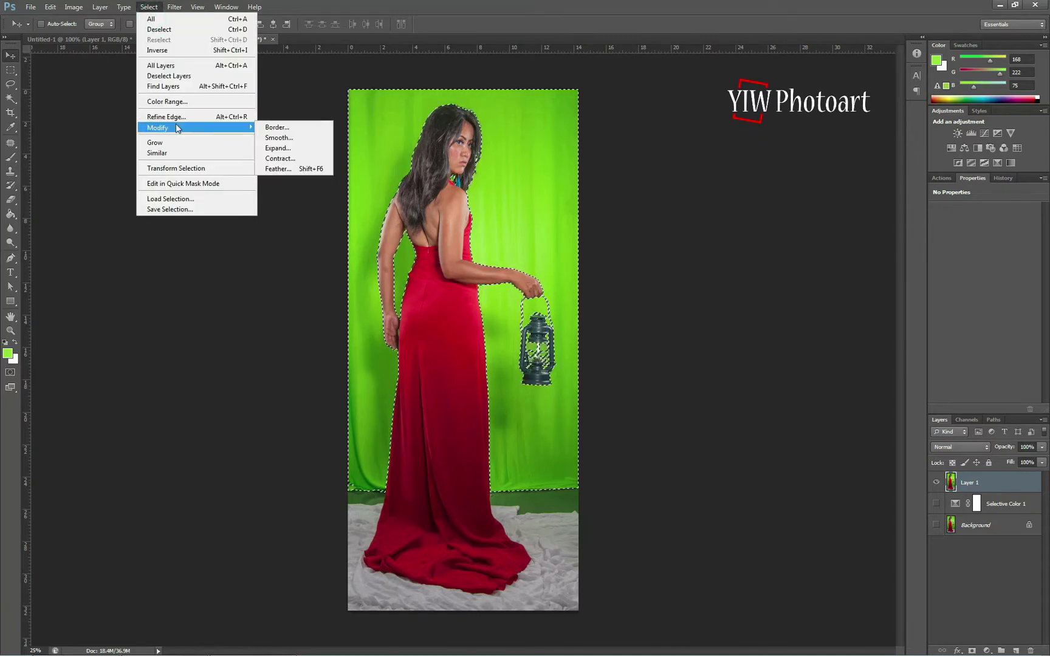
click(279, 137)
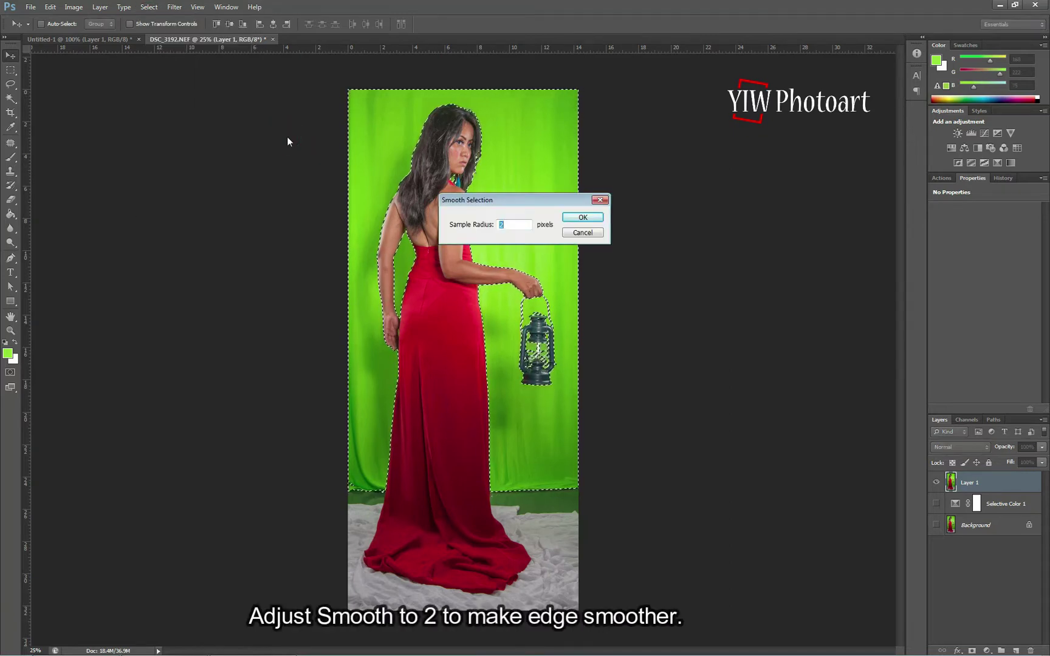
click(581, 218)
Step: Feather the backdrop selection by 0.5 pixels
click(149, 6)
mouse_move(182, 127)
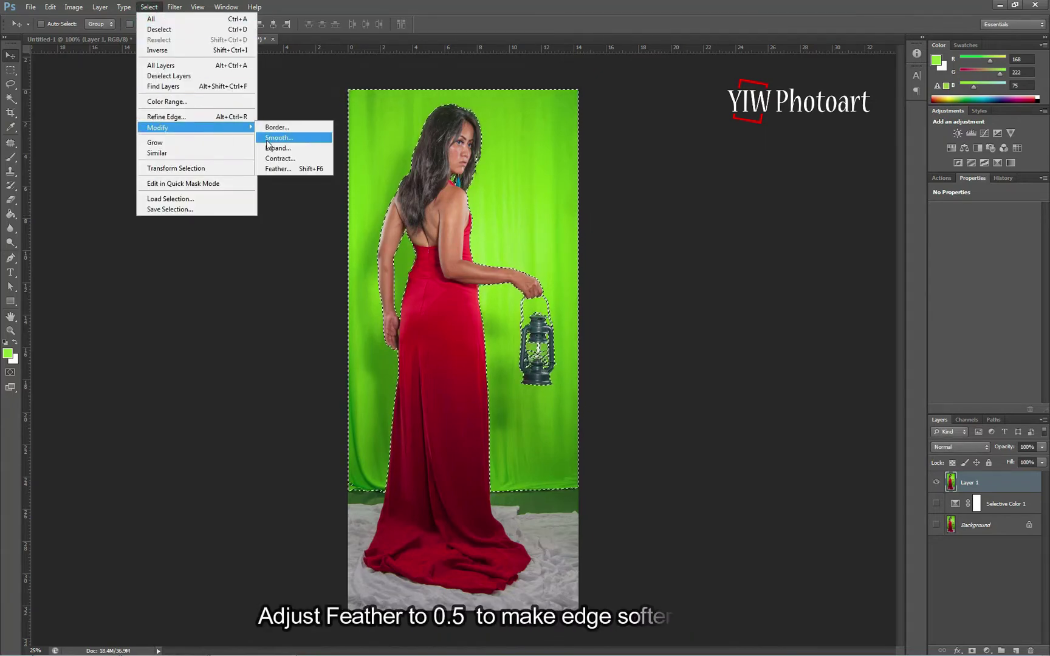
click(277, 169)
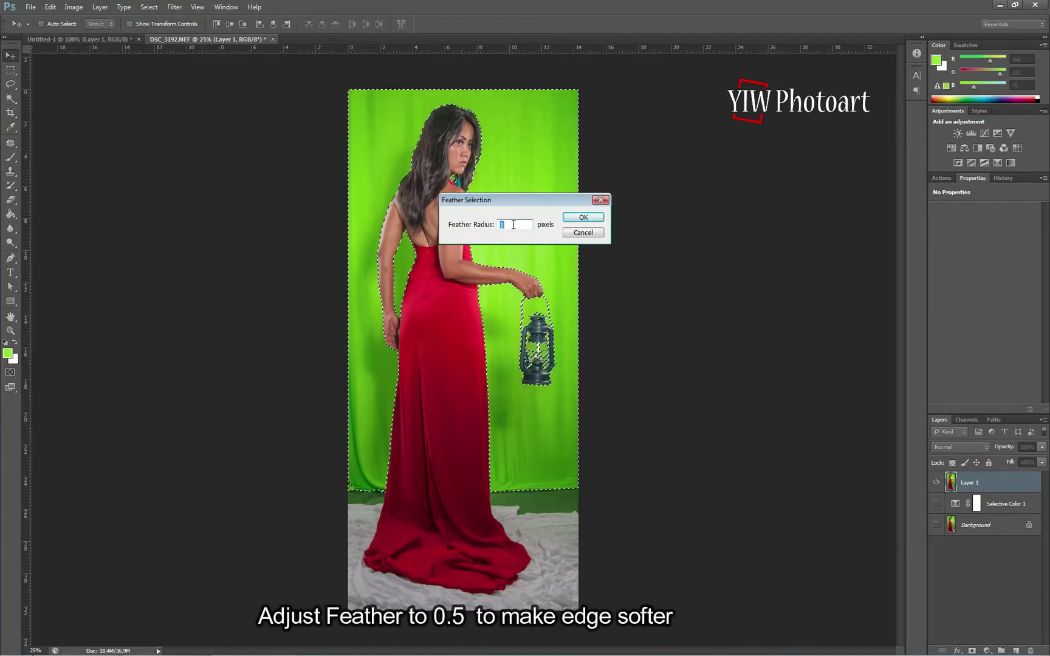
text(0.5)
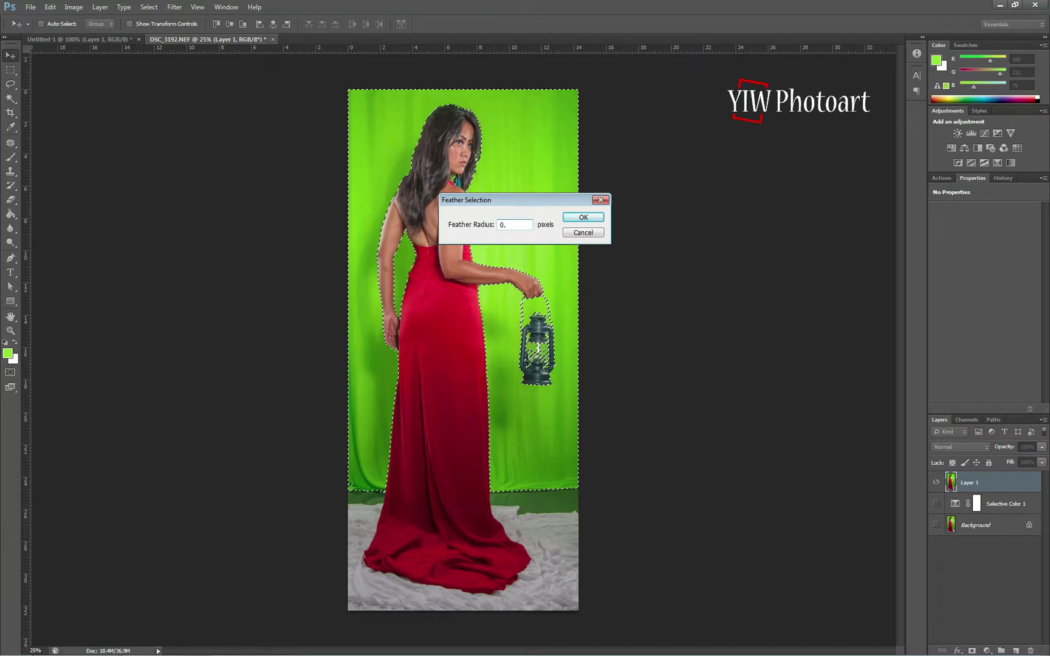
click(578, 218)
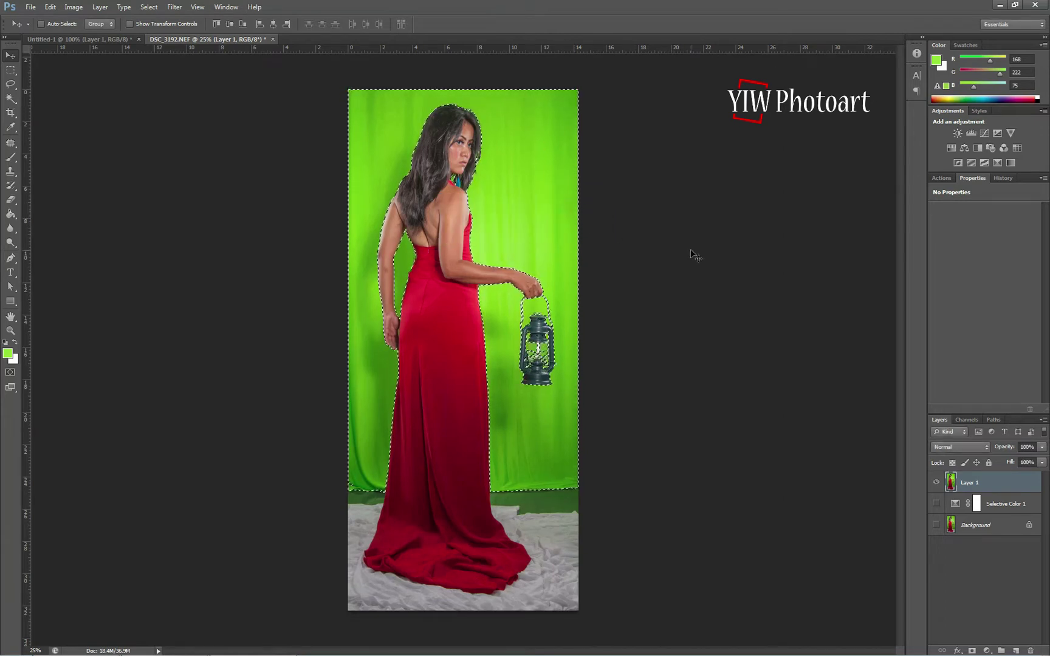
Step: Add a layer mask to Layer 1 from the selection and invert it to hide the green backdrop
click(972, 650)
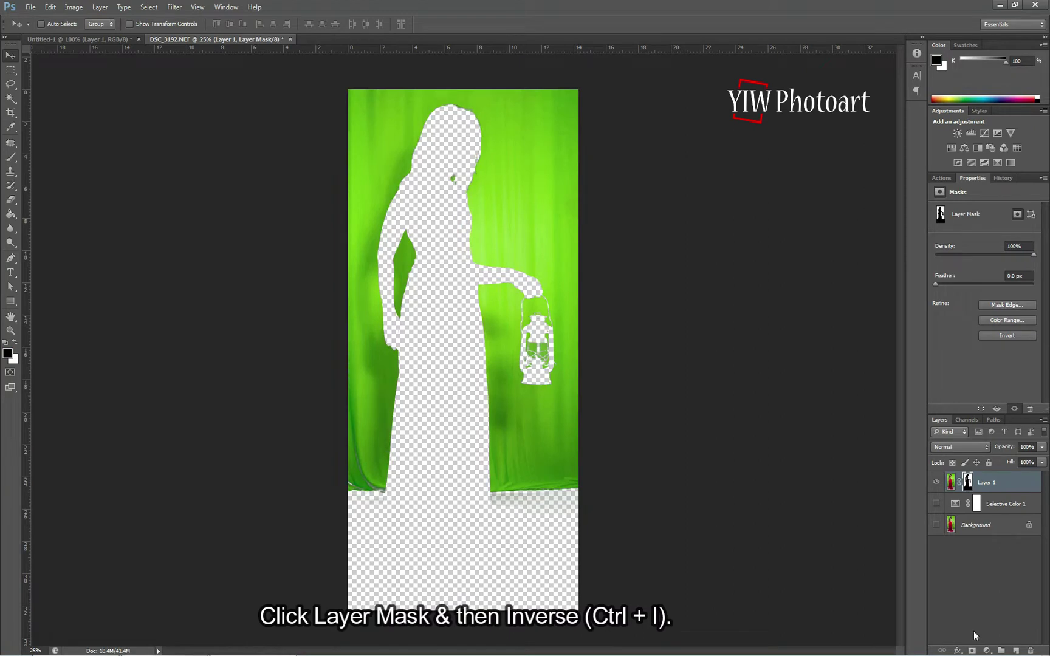
key(ctrl+i)
Step: Create a new layer beneath the cut-out woman and fill it with light blue (RGB 102, 149, 244)
click(1001, 506)
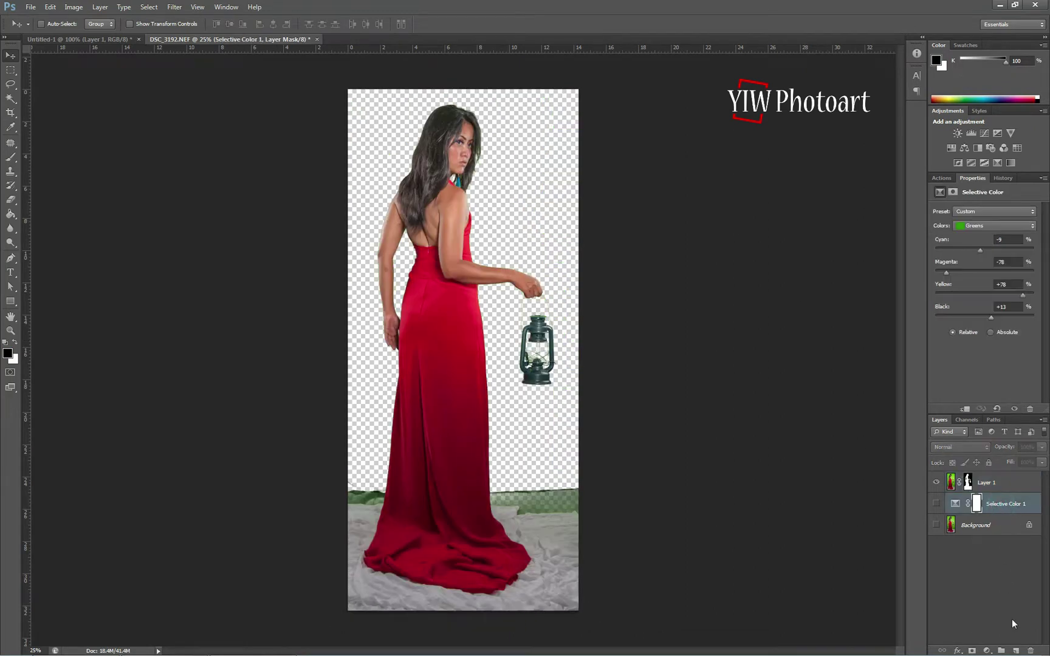
click(1016, 650)
click(7, 353)
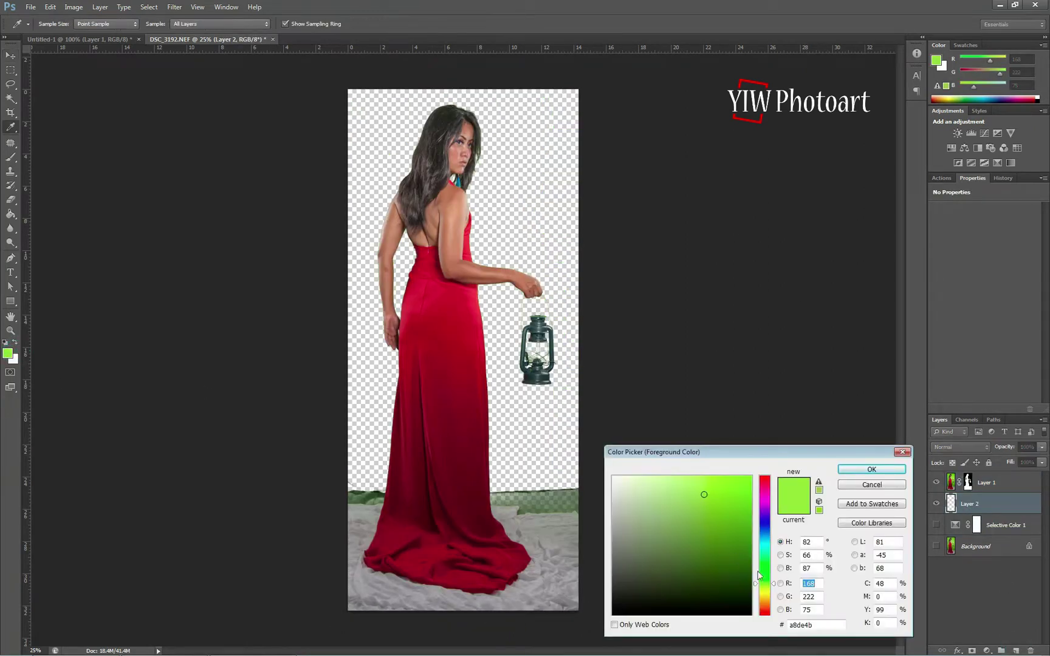
click(765, 530)
click(694, 481)
click(872, 469)
click(11, 214)
click(366, 167)
Step: Add a new layer above the cut-out at 100% view, clip it to Layer 1 and set its blending mode to Color
click(198, 6)
click(204, 119)
drag(898, 342, 924, 288)
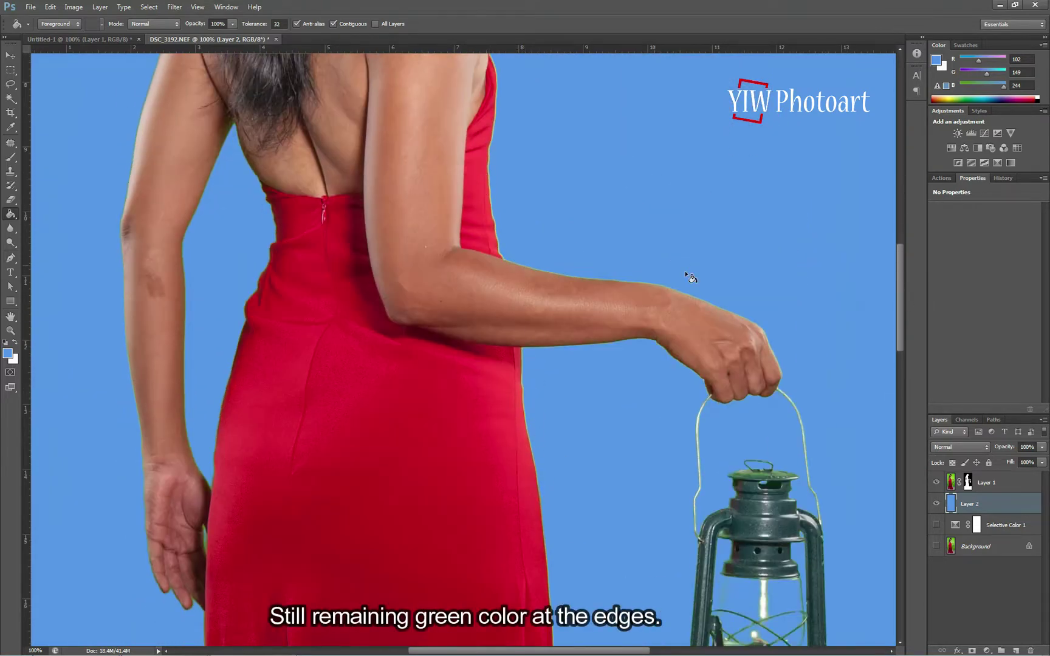
drag(900, 297, 924, 205)
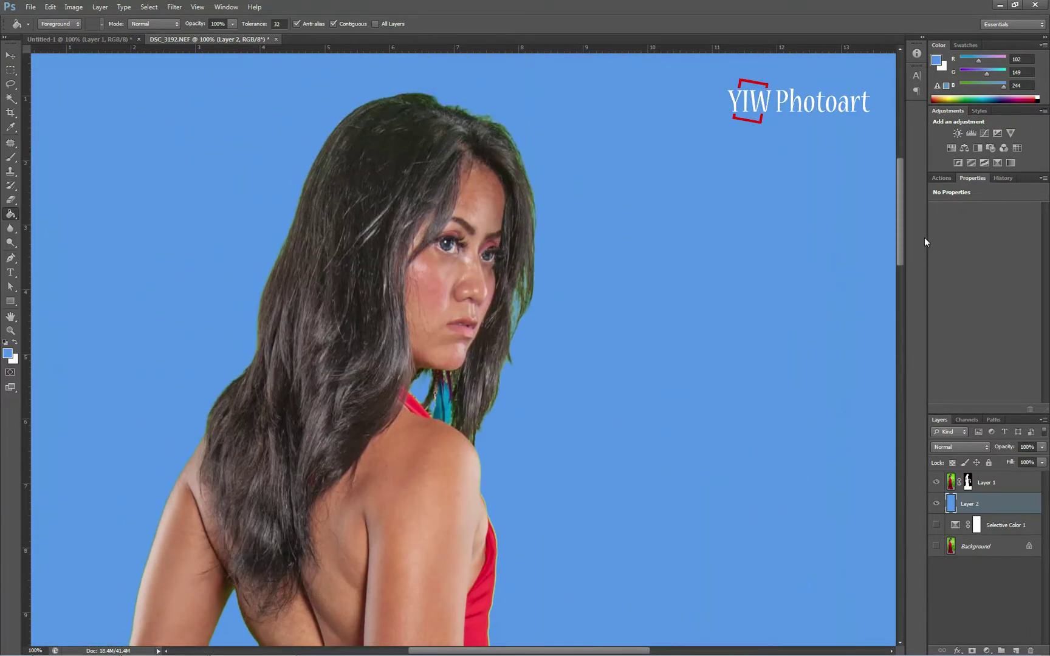
scroll(902, 262, down, 3)
click(1008, 487)
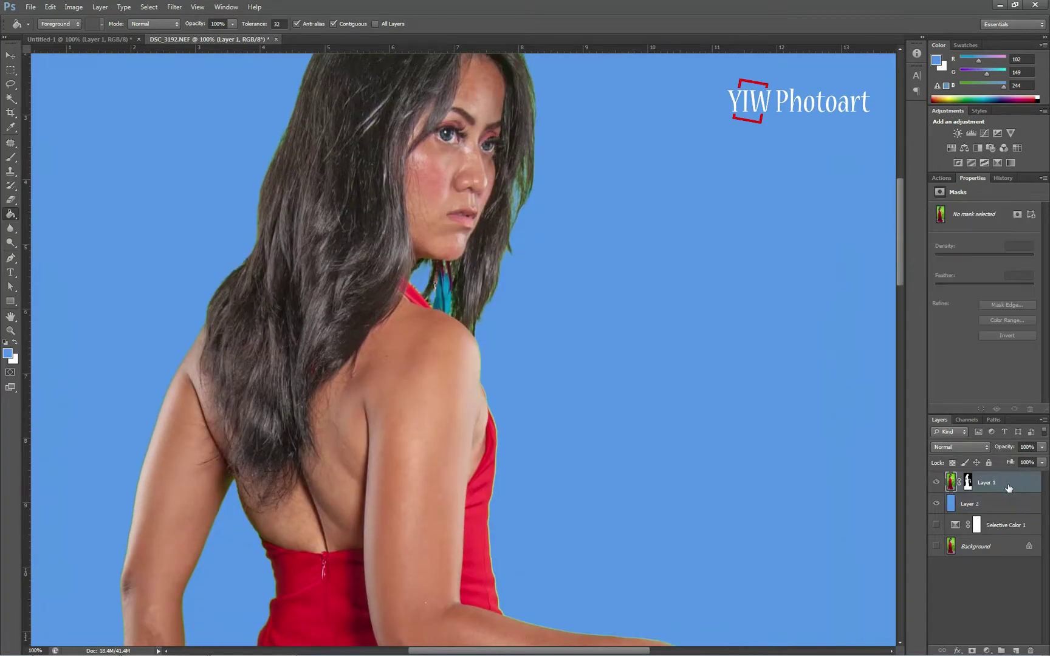
click(1015, 651)
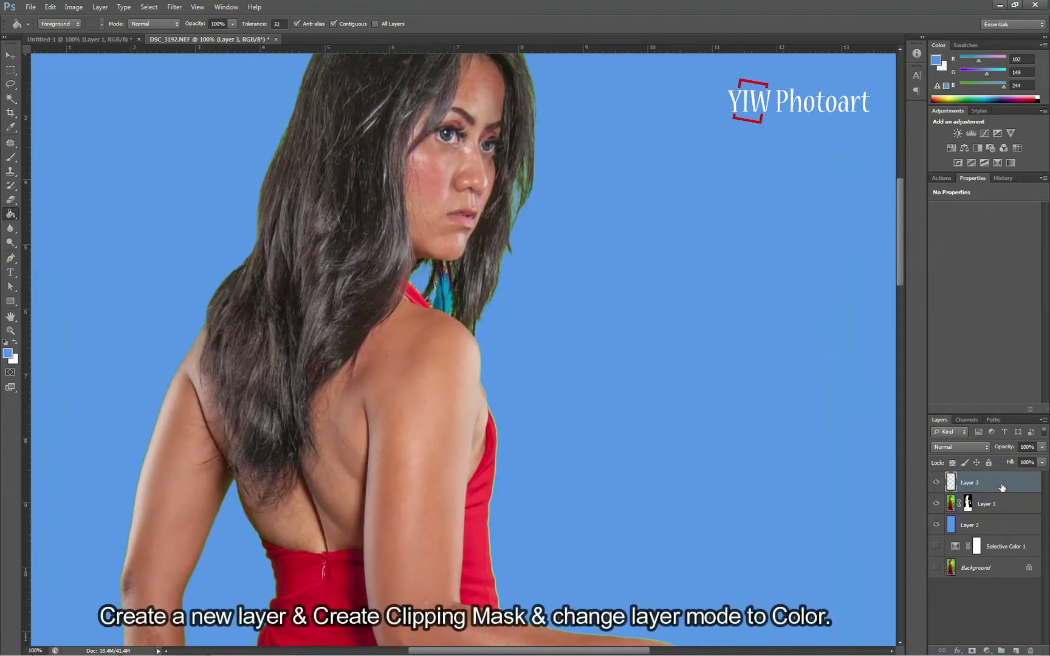
right_click(1002, 485)
click(1003, 239)
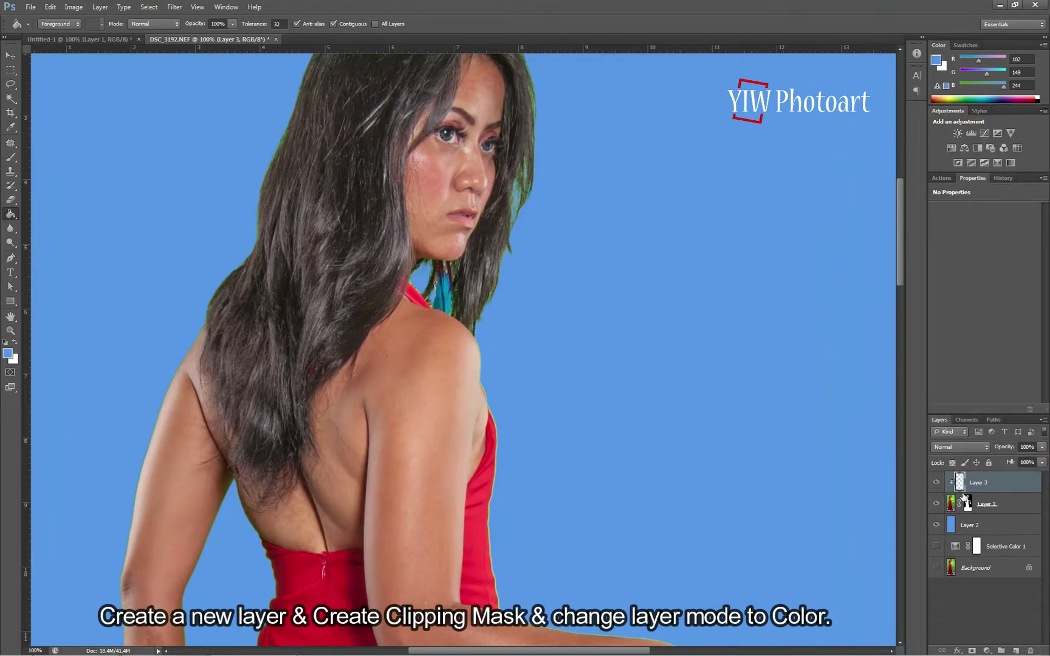
click(985, 447)
click(968, 429)
Step: Set up a soft round brush at 90 px and sample the dark hair color near the top of the head
click(10, 160)
click(49, 25)
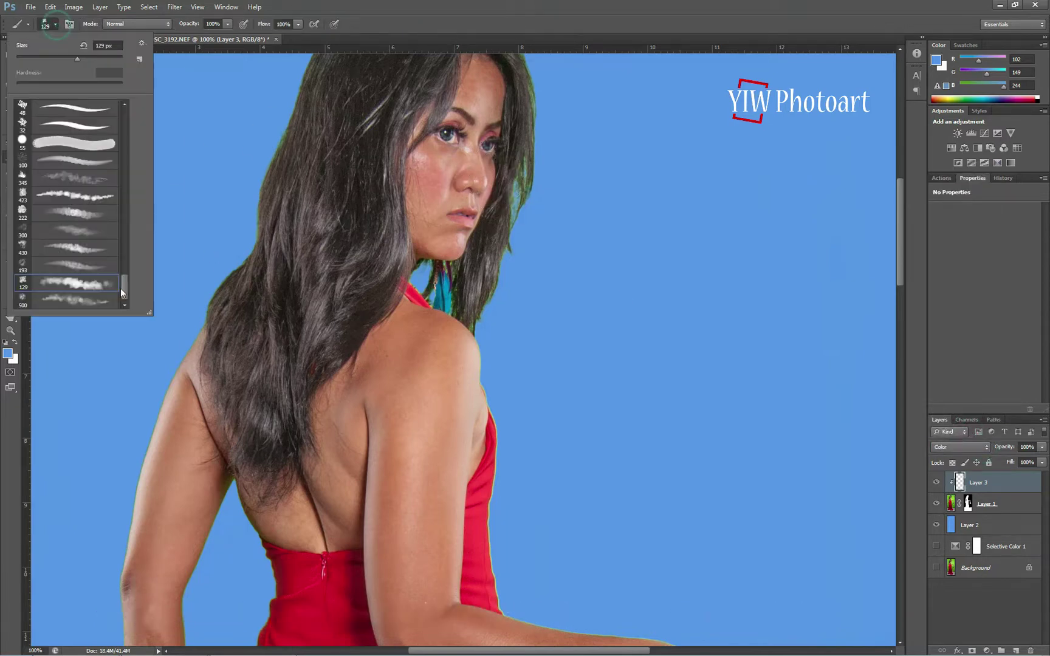
drag(127, 290, 130, 116)
click(85, 180)
click(395, 5)
drag(900, 259, 900, 227)
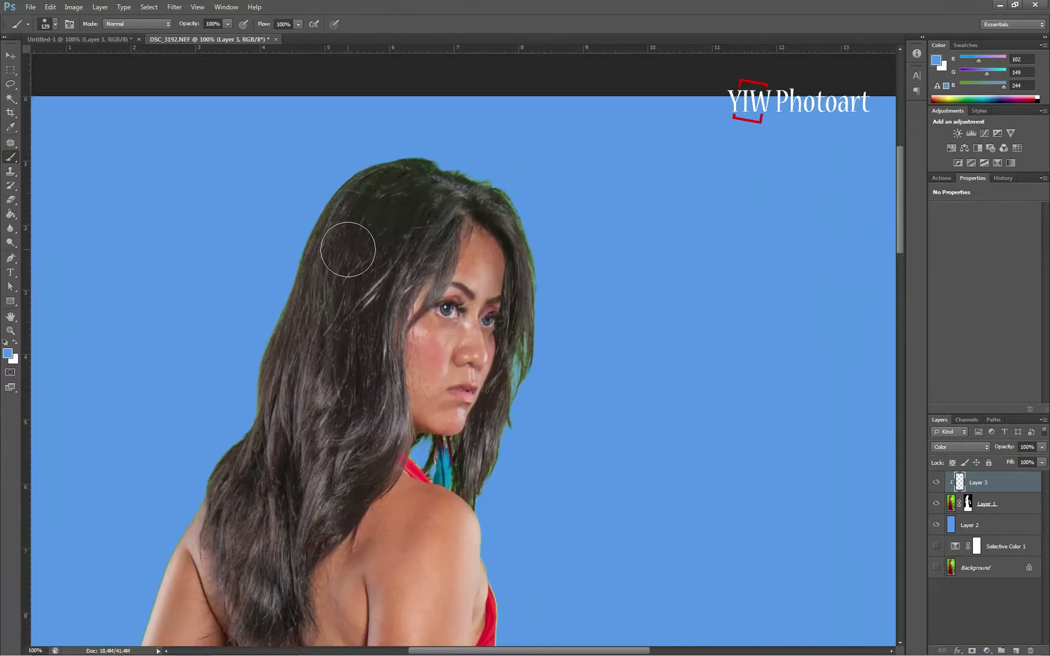
alt+click(367, 202)
key(bracketleft)
key(bracketleft)
key(bracketleft)
key(bracketleft)
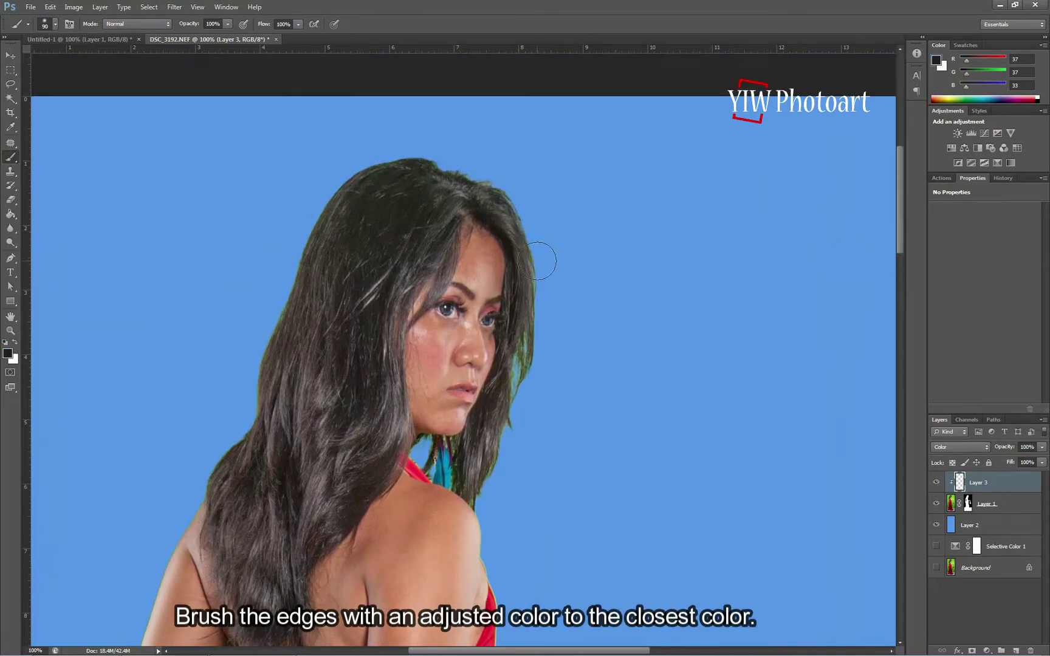
Step: Paint the sampled dark color over the green fringe along the hair's edges, reducing the brush to 50 px for finer areas
drag(516, 430, 477, 499)
key(bracketleft)
key(bracketleft)
key(bracketleft)
key(bracketleft)
mouse_move(422, 447)
mouse_down()
mouse_move(447, 450)
mouse_move(461, 483)
mouse_up()
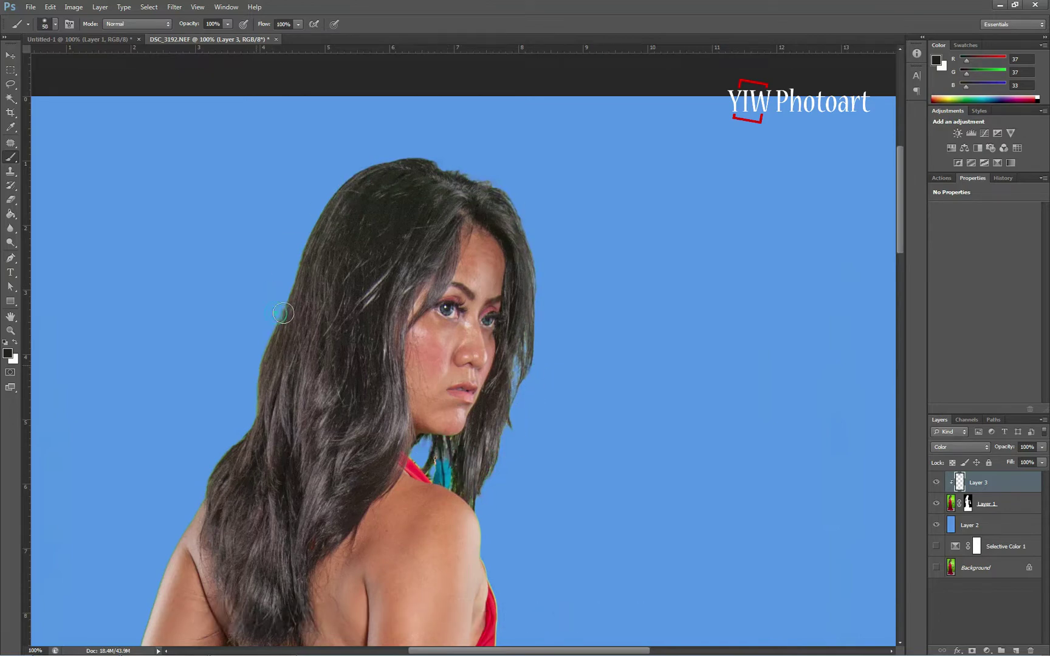
mouse_move(353, 364)
mouse_down()
mouse_move(471, 270)
mouse_move(528, 121)
mouse_up()
drag(376, 314, 367, 199)
Step: Recolor the green fringe along the outstretched arm's upper and lower edges with skin tones sampled from the forearm
drag(691, 458, 567, 414)
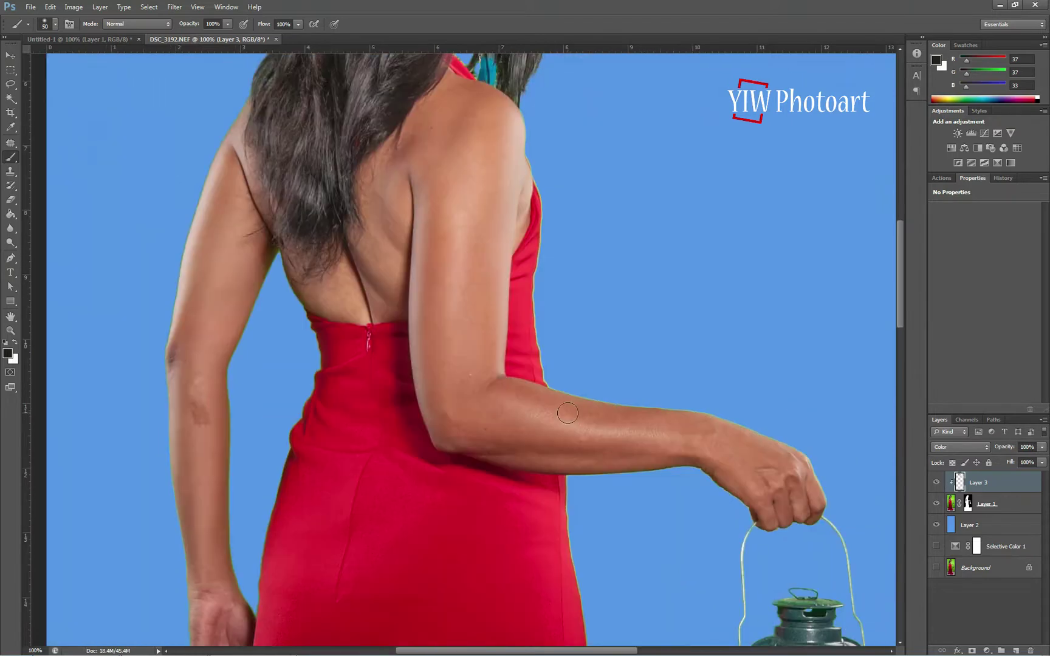
alt+click(674, 411)
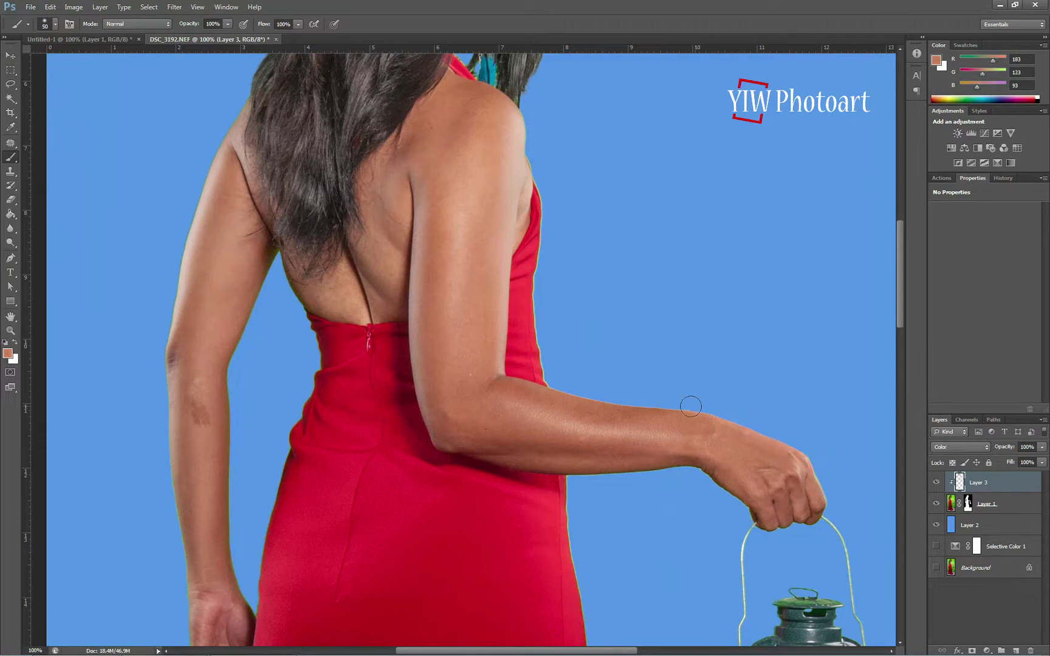
alt+click(696, 469)
Step: Recolor the green fringe around the hanging arm, its hand and the shoulders with nearby sampled skin tones, using a 35 px brush
alt+click(246, 308)
drag(237, 401, 287, 262)
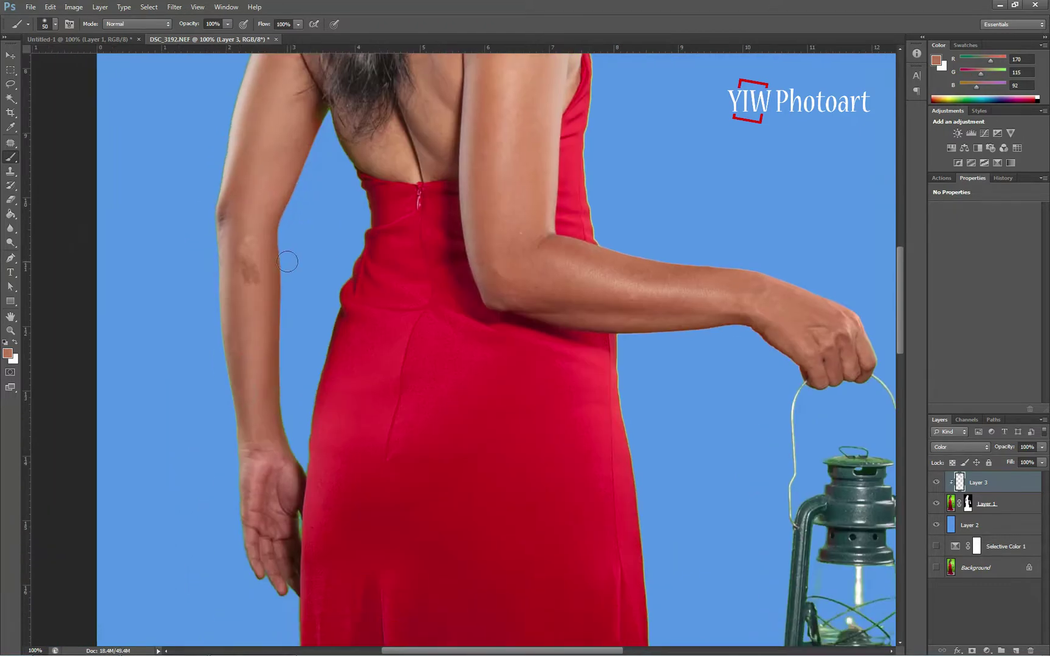
alt+click(293, 513)
alt+click(253, 542)
scroll(249, 182, up, 6)
alt+click(248, 222)
alt+click(528, 214)
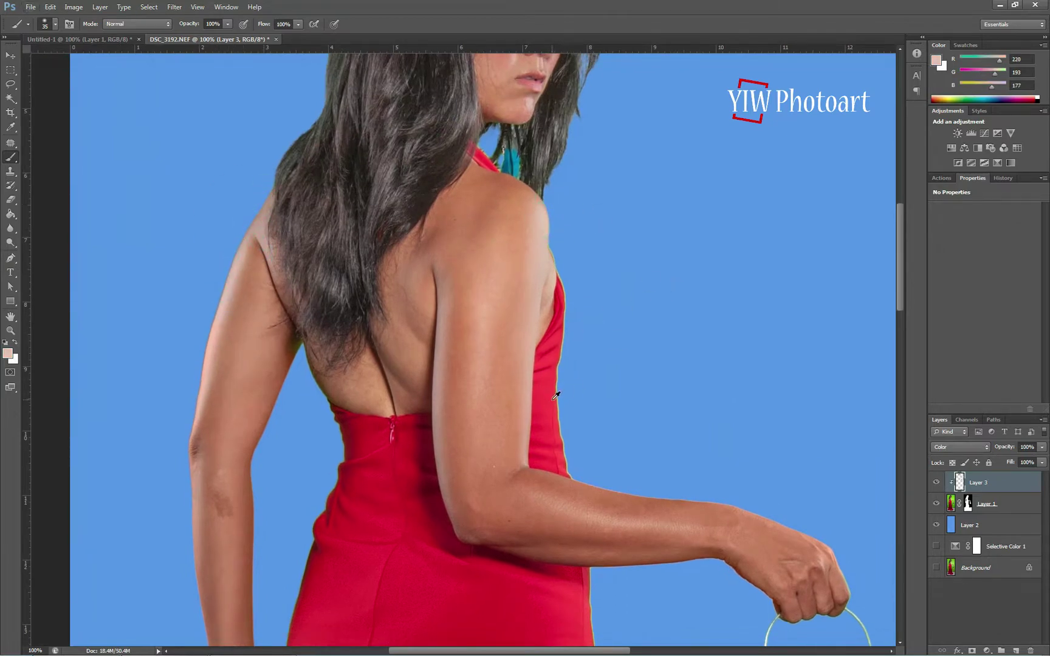
Step: Recolor the fringe on the dress bodice and neckline with sampled red, and the hair beside the earring with sampled dark color
alt+click(555, 435)
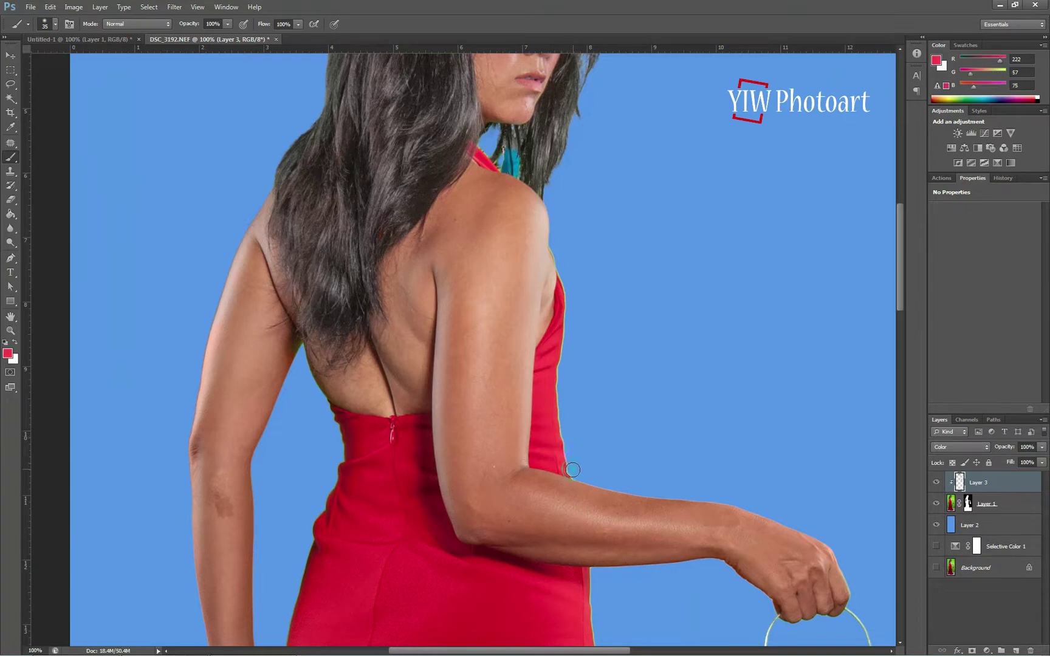
drag(489, 151, 503, 162)
alt+click(503, 143)
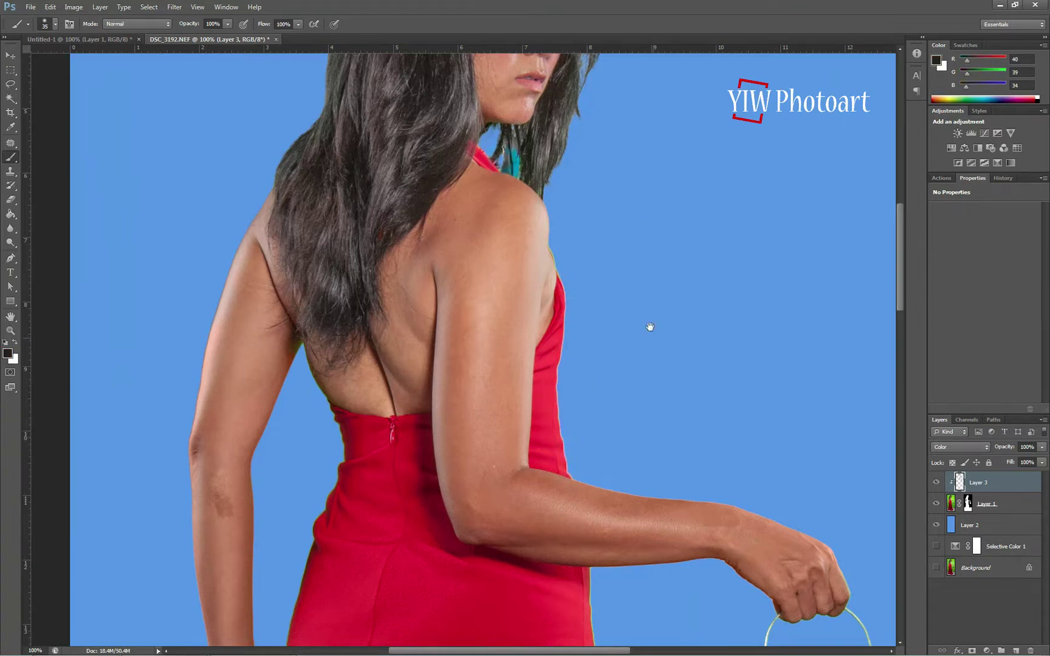
Step: Recolor the green fringe along the dress edge facing the lantern, from the bodice down the skirt, with reds sampled from the adjacent fabric
drag(615, 547, 596, 274)
alt+click(556, 368)
drag(566, 357, 576, 313)
alt+click(588, 467)
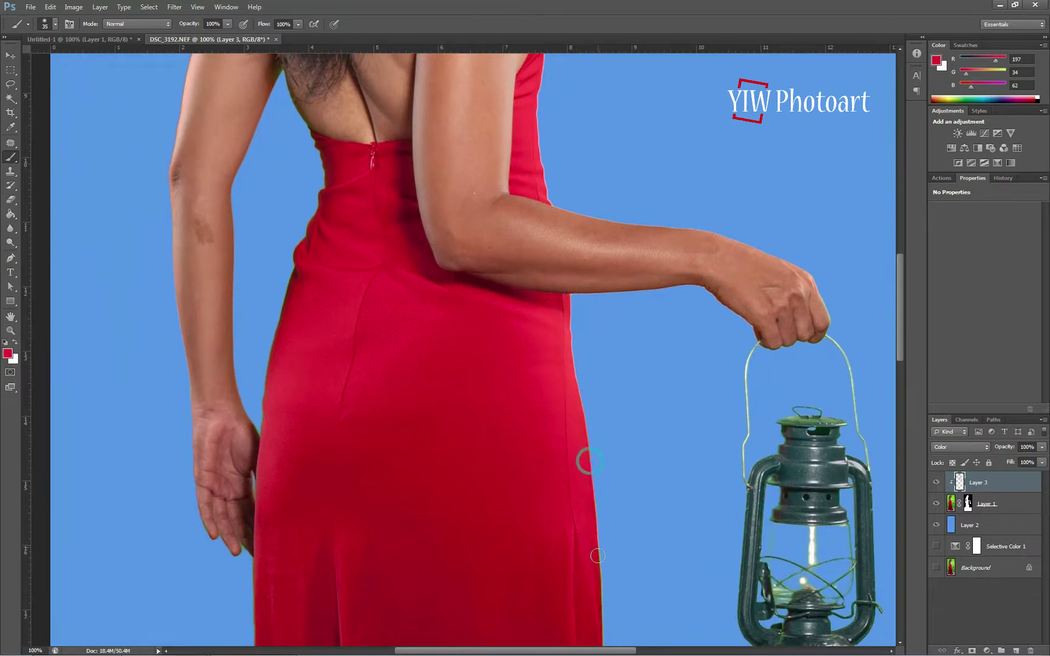
scroll(615, 477, down, 3)
alt+click(609, 470)
scroll(626, 364, down, 4)
alt+click(612, 345)
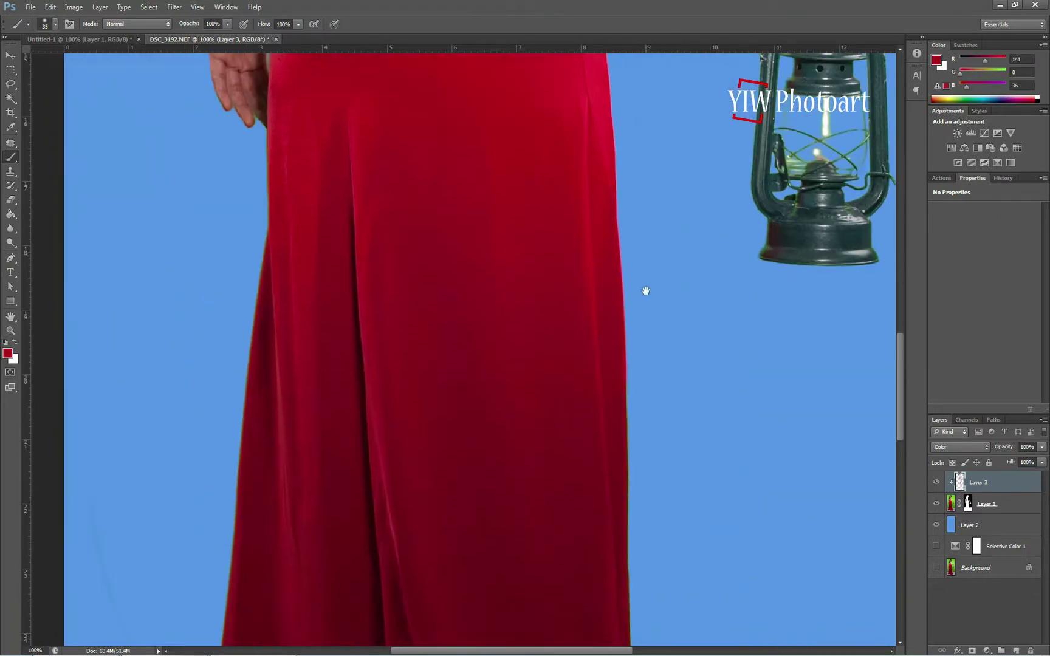
alt+click(623, 390)
alt+click(627, 483)
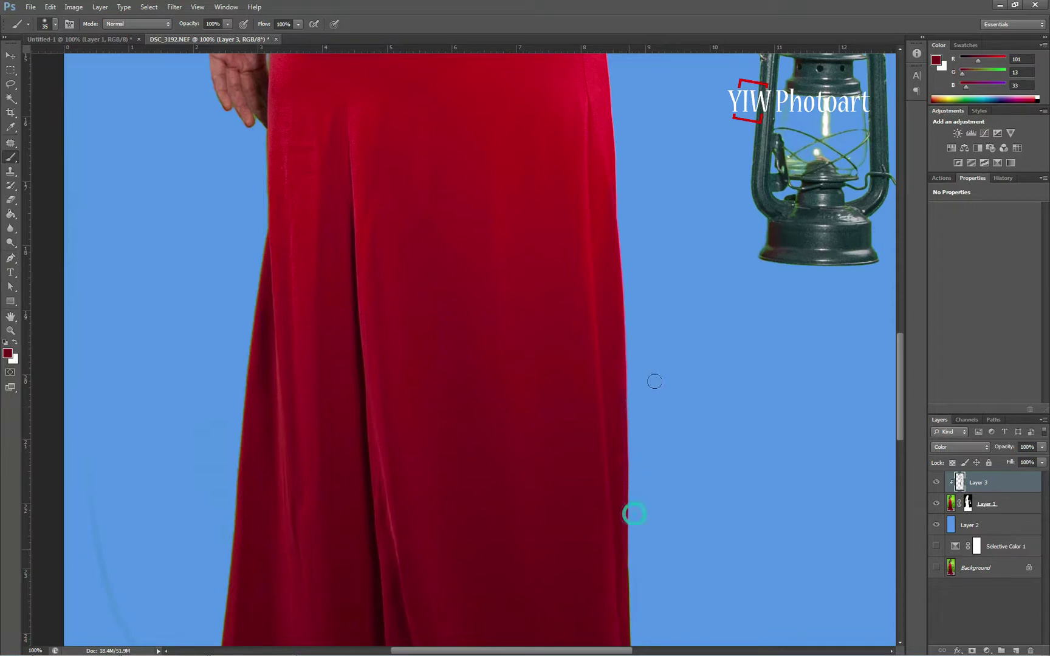
scroll(621, 379, down, 2)
drag(632, 539, 627, 562)
Step: Recolor the green fringe along the skirt edge below the hanging hand with nearby sampled dark reds, and resample red at the opposite edge
alt+click(226, 551)
mouse_move(220, 556)
mouse_down()
mouse_move(216, 527)
mouse_move(225, 435)
mouse_up()
drag(248, 236, 272, 401)
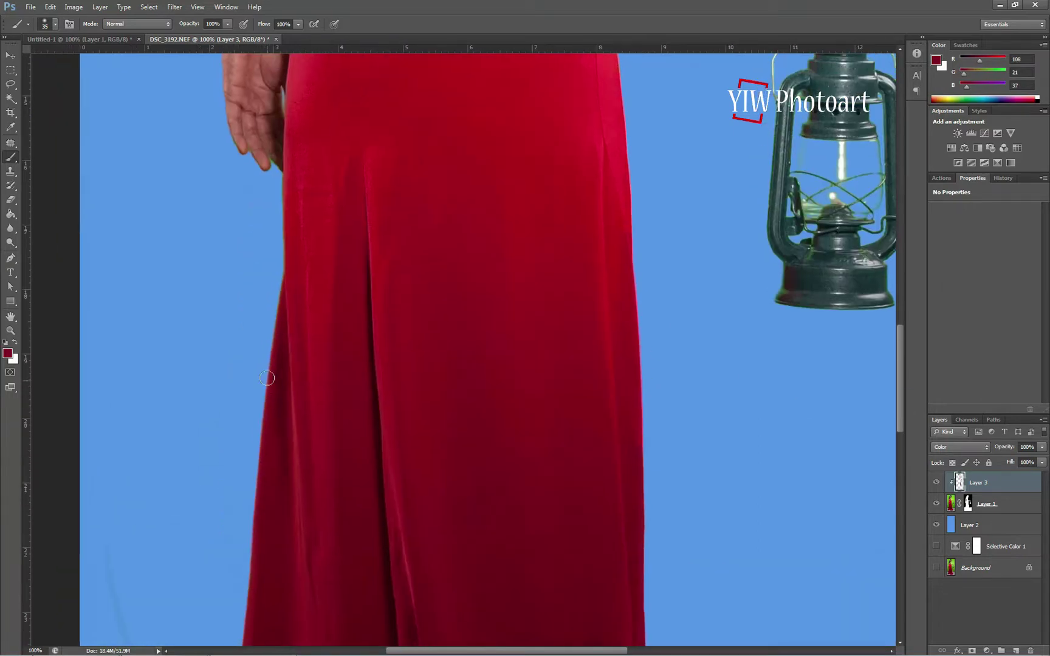
alt+click(282, 183)
alt+click(635, 468)
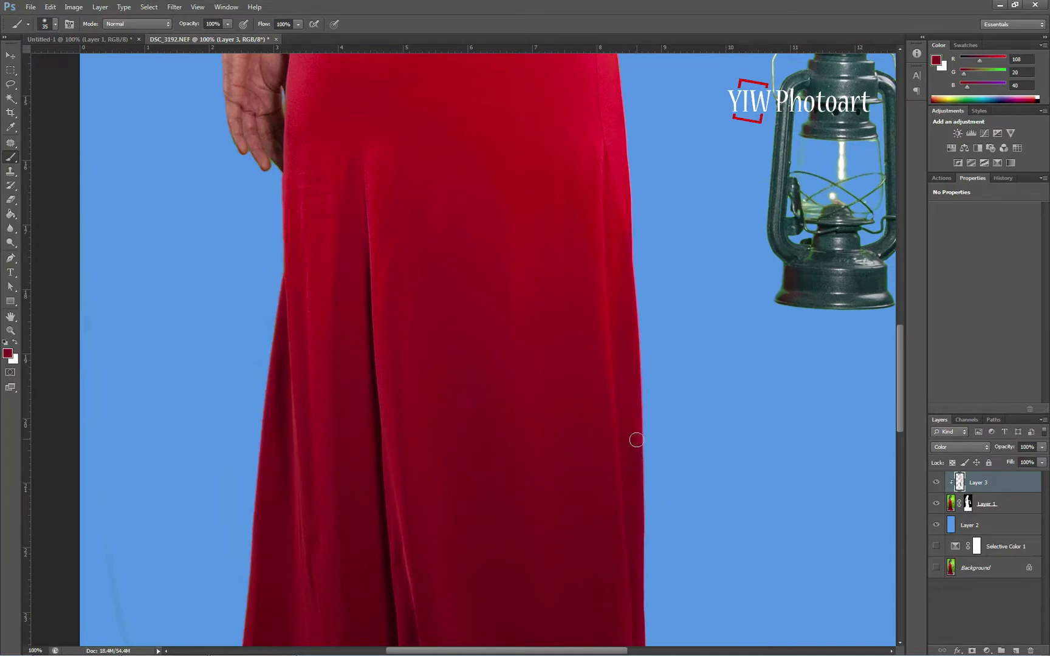
Step: Paint sampled dark gray-green over the lantern's green-tinted edges and frame, and sample a skin tone from the hand holding it
mouse_move(900, 389)
mouse_down()
mouse_move(903, 457)
mouse_move(898, 313)
mouse_move(898, 346)
mouse_move(550, 375)
mouse_move(512, 346)
mouse_up()
alt+click(538, 306)
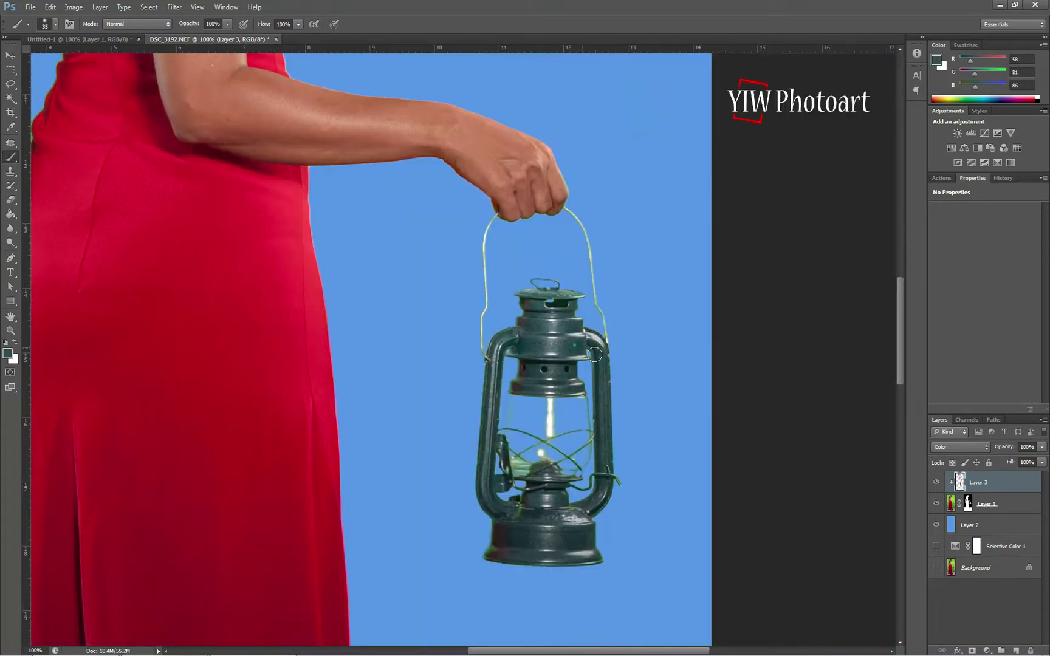
mouse_move(600, 483)
mouse_down()
mouse_move(521, 514)
mouse_move(489, 457)
mouse_up()
alt+click(520, 510)
mouse_move(520, 511)
mouse_down()
mouse_move(510, 554)
mouse_move(488, 558)
mouse_move(585, 528)
mouse_up()
alt+click(486, 176)
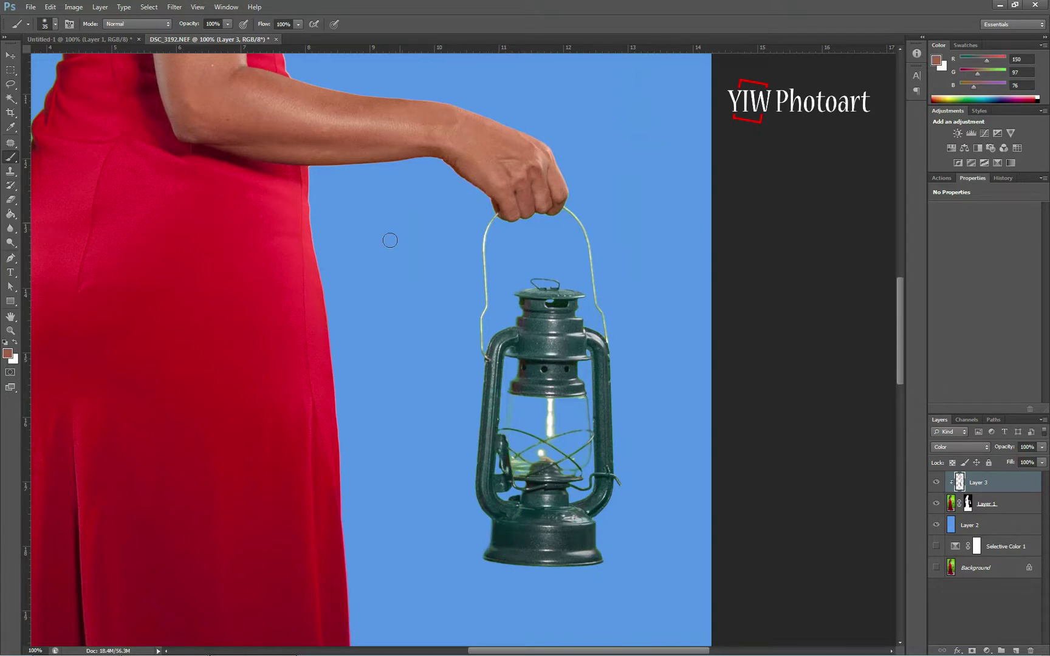
Step: Check the recolored edges around the whole figure and save the document as DSC_3192b.psd
drag(298, 211, 572, 366)
drag(452, 468, 581, 109)
drag(546, 426, 486, 629)
drag(567, 158, 465, 590)
drag(541, 244, 527, 288)
drag(589, 174, 581, 342)
drag(590, 220, 586, 79)
drag(520, 438, 547, 182)
drag(549, 356, 530, 276)
scroll(548, 279, down, 2)
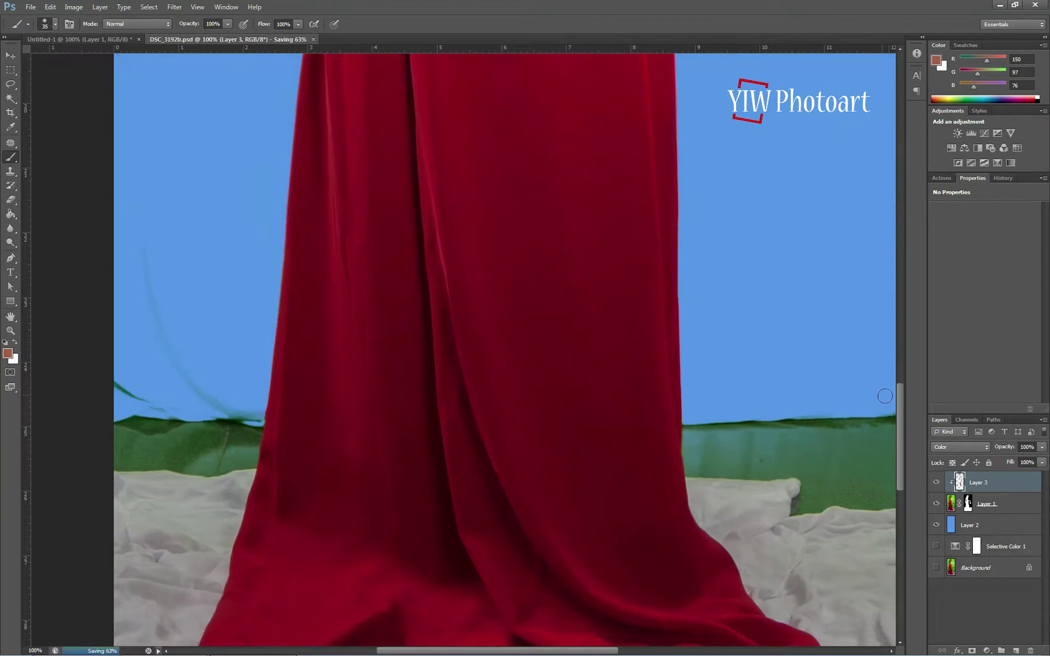
scroll(659, 403, down, 7)
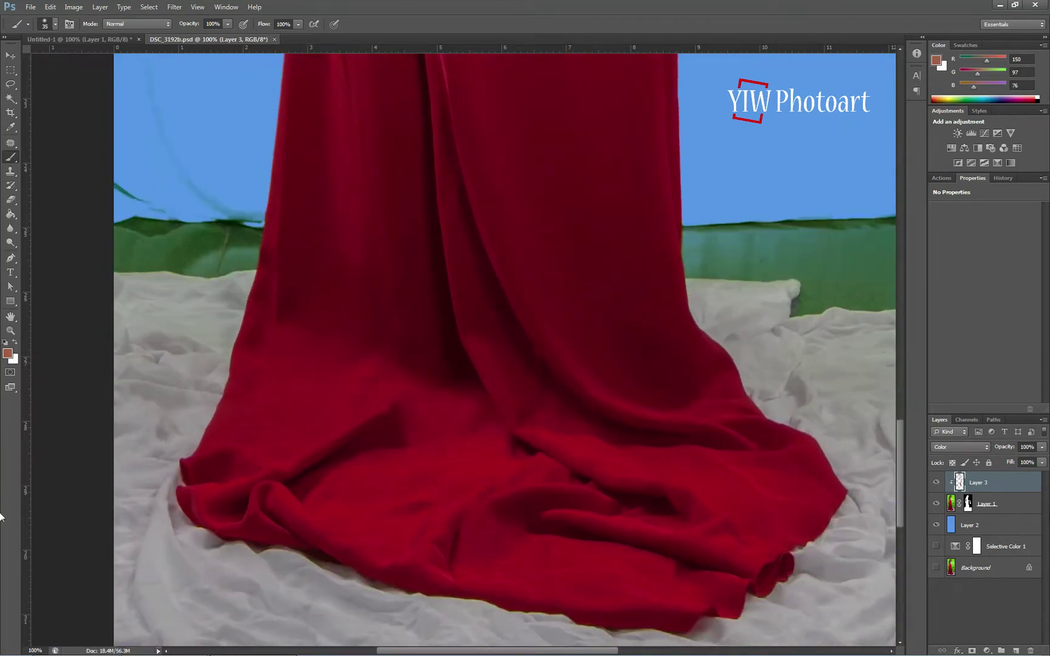
Step: Start a Color Range selection on Layer 1 and sample the white fabric on the floor
click(988, 505)
key(p)
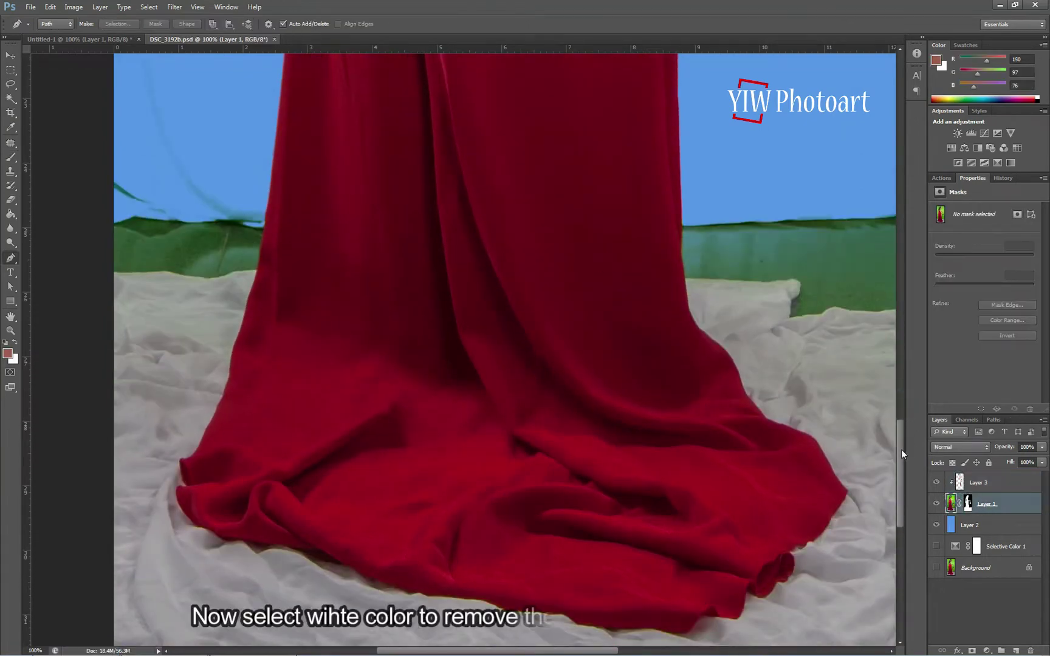
drag(902, 449, 902, 463)
click(149, 7)
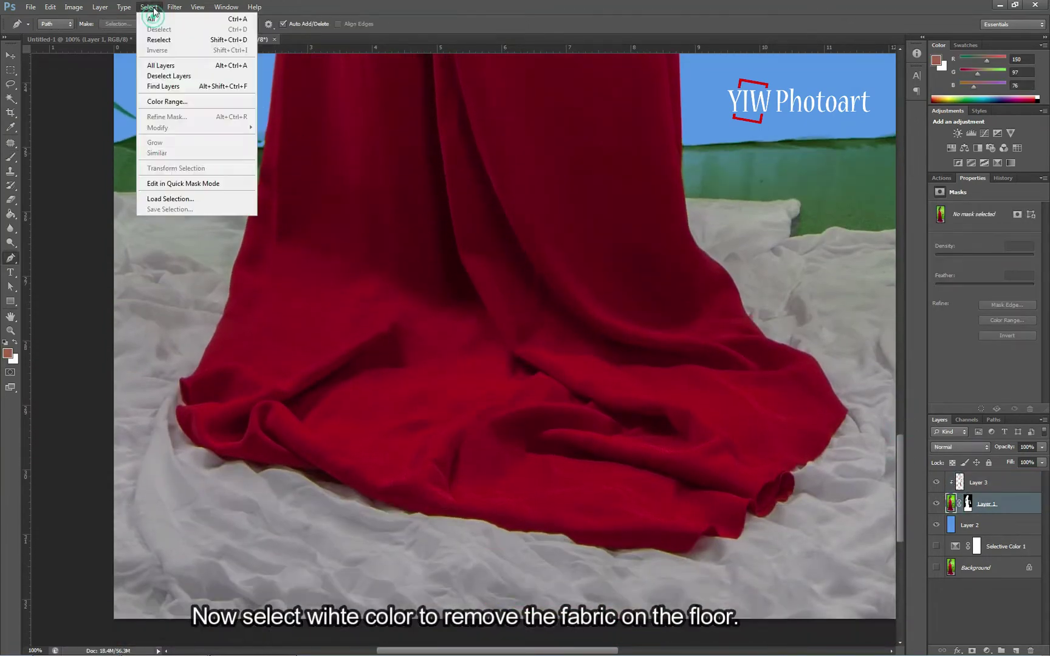
click(152, 101)
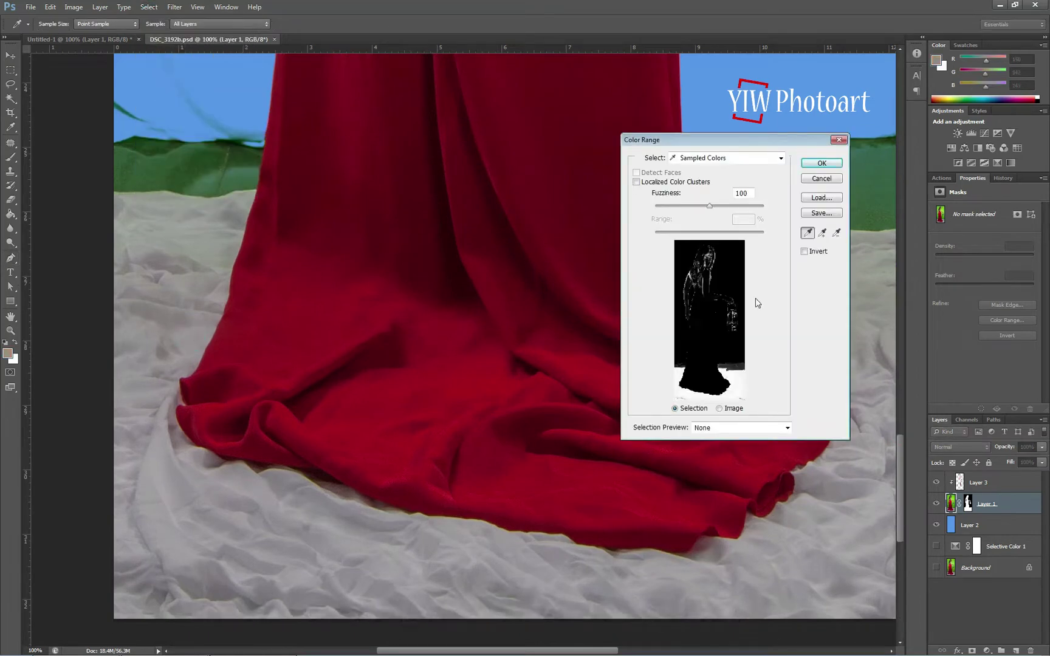
click(412, 569)
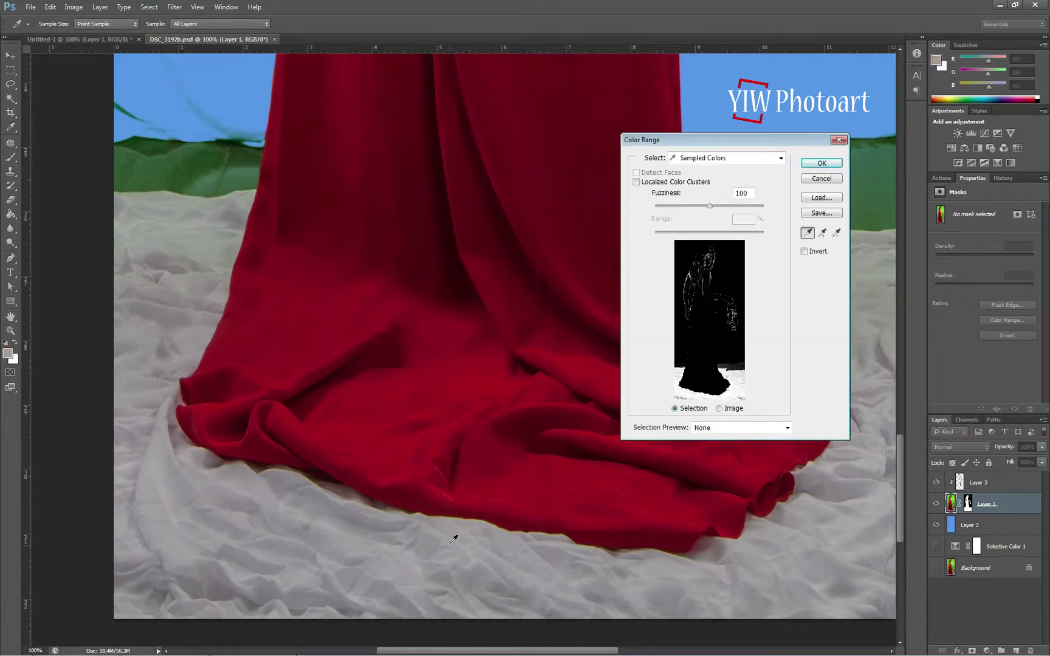
Step: Add further light and shadow tones of the floor fabric to the color range at fuzziness 100 and create the selection
click(823, 233)
click(794, 528)
drag(463, 599, 246, 602)
click(125, 501)
click(312, 499)
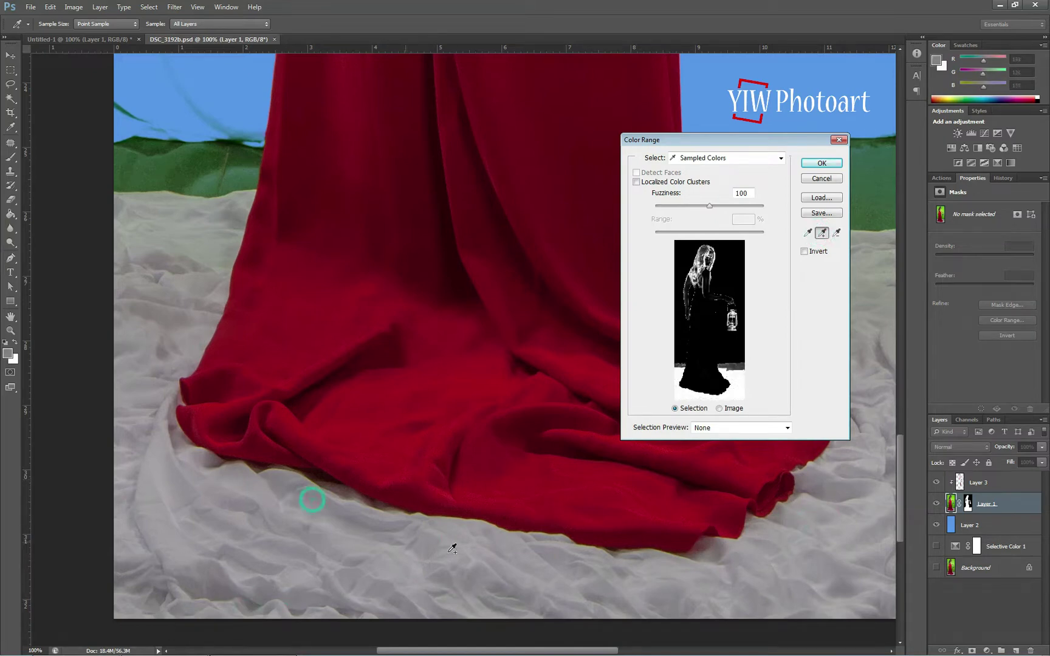
click(823, 488)
click(816, 164)
key(p)
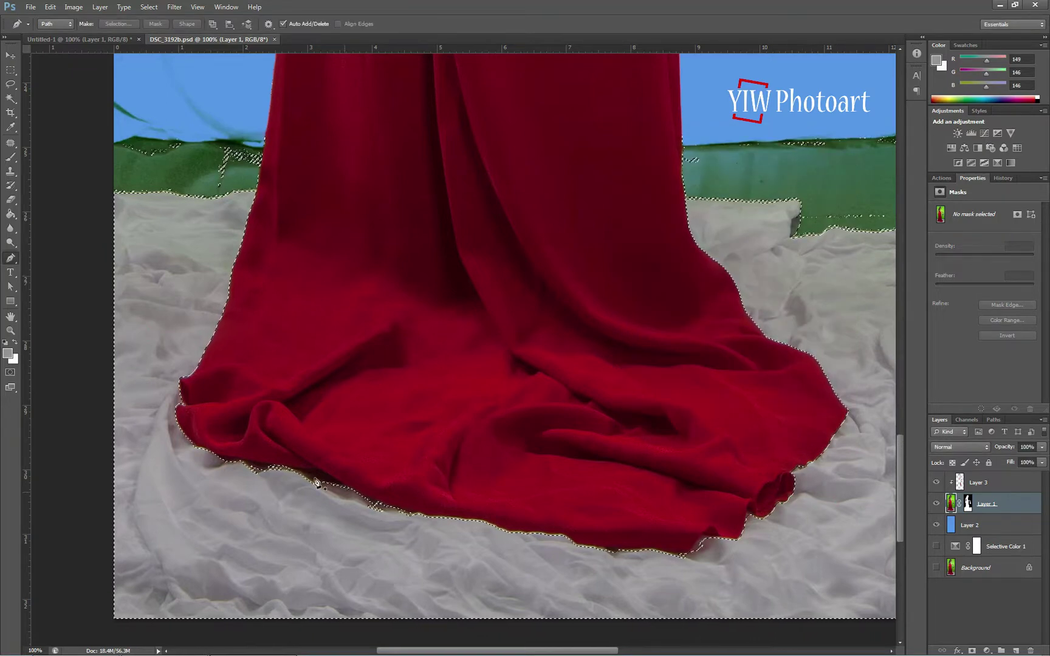
Step: Subtract a rectangle covering the woman and lantern above the floor from the selection, keeping only the floor fabric selected
drag(899, 489, 923, 350)
click(197, 7)
click(206, 110)
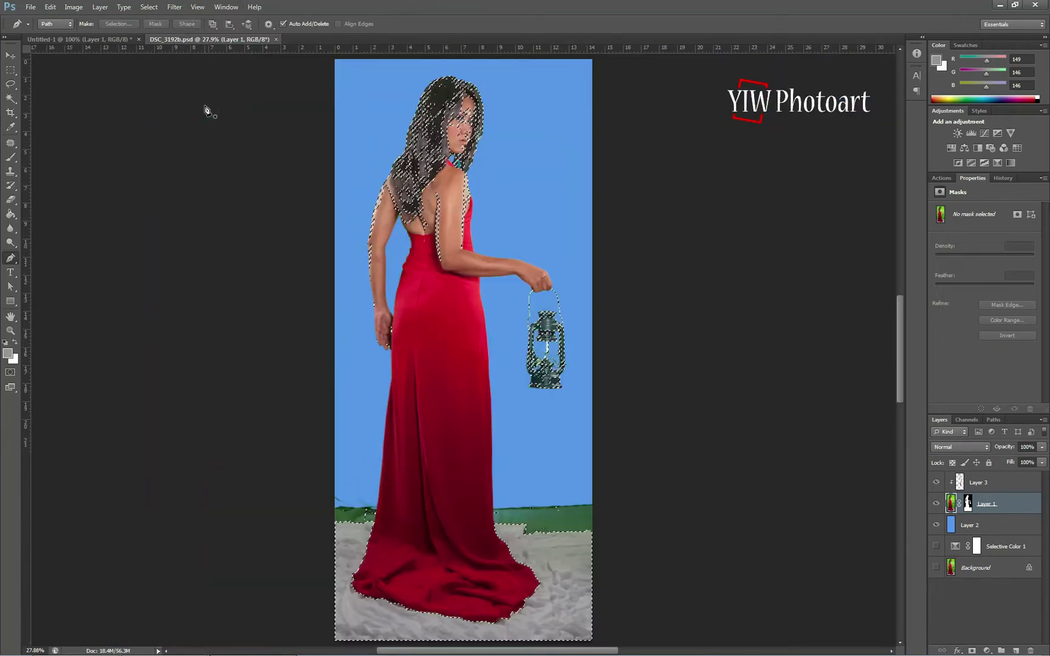
key(m)
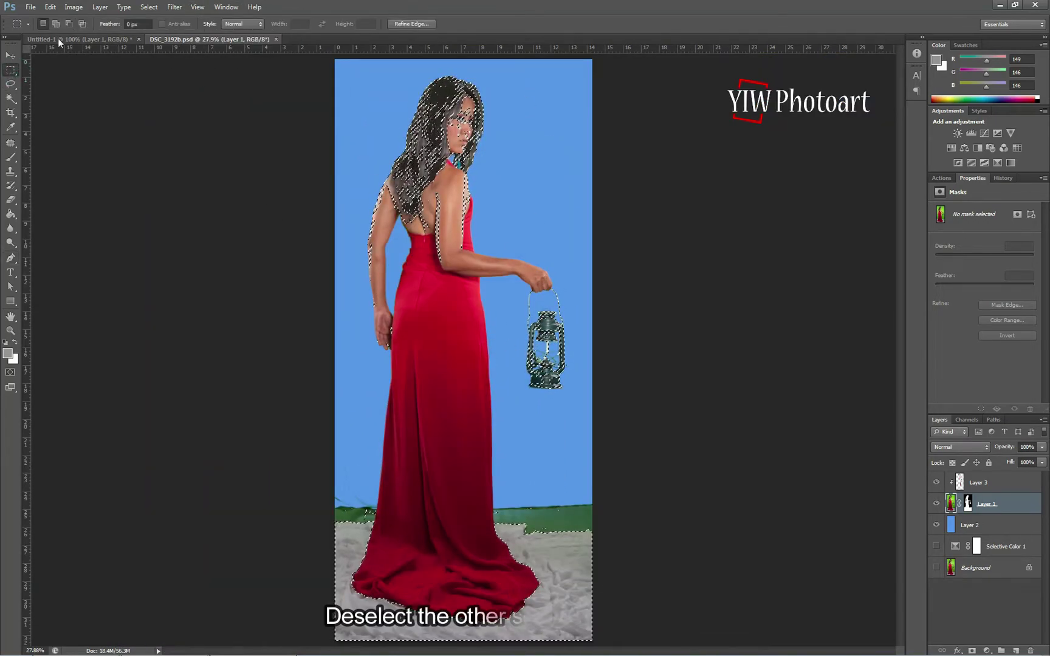
click(69, 24)
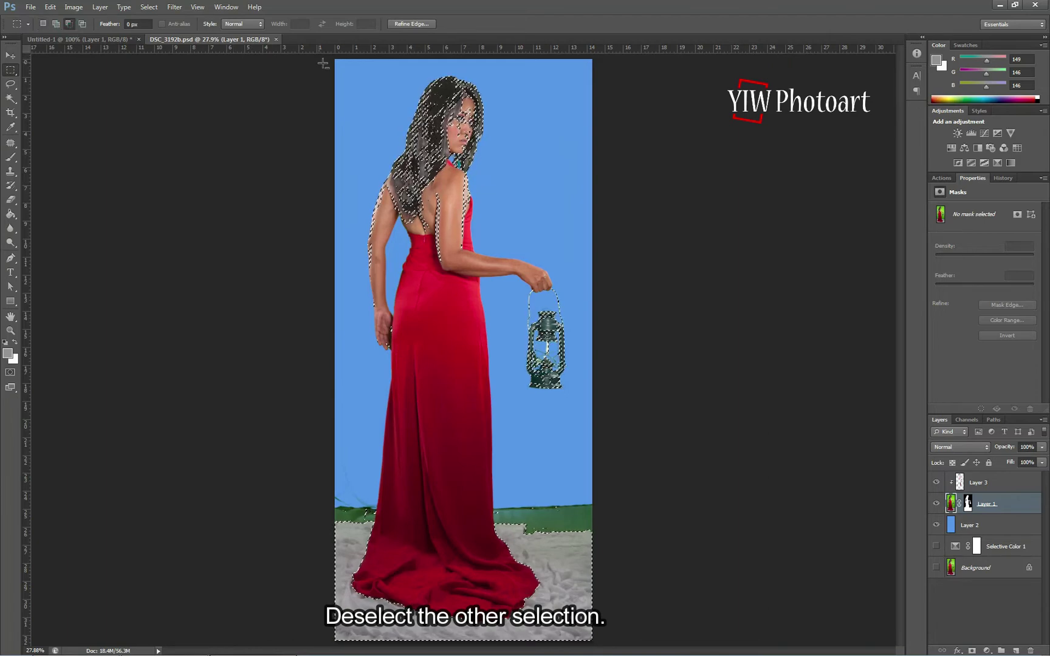
drag(329, 59, 596, 434)
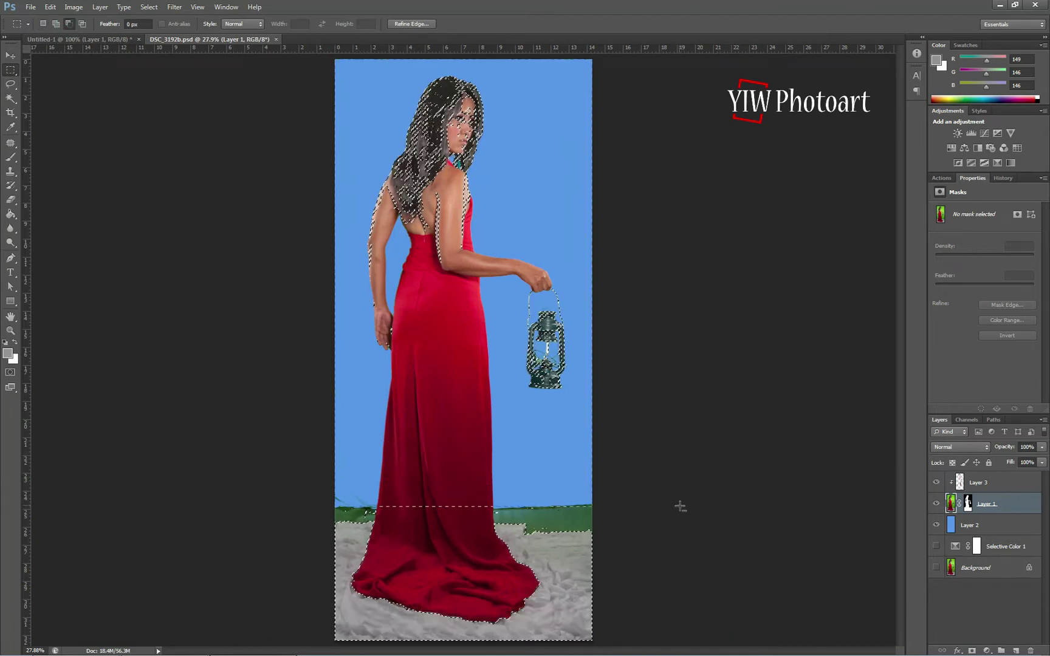
drag(683, 509, 683, 509)
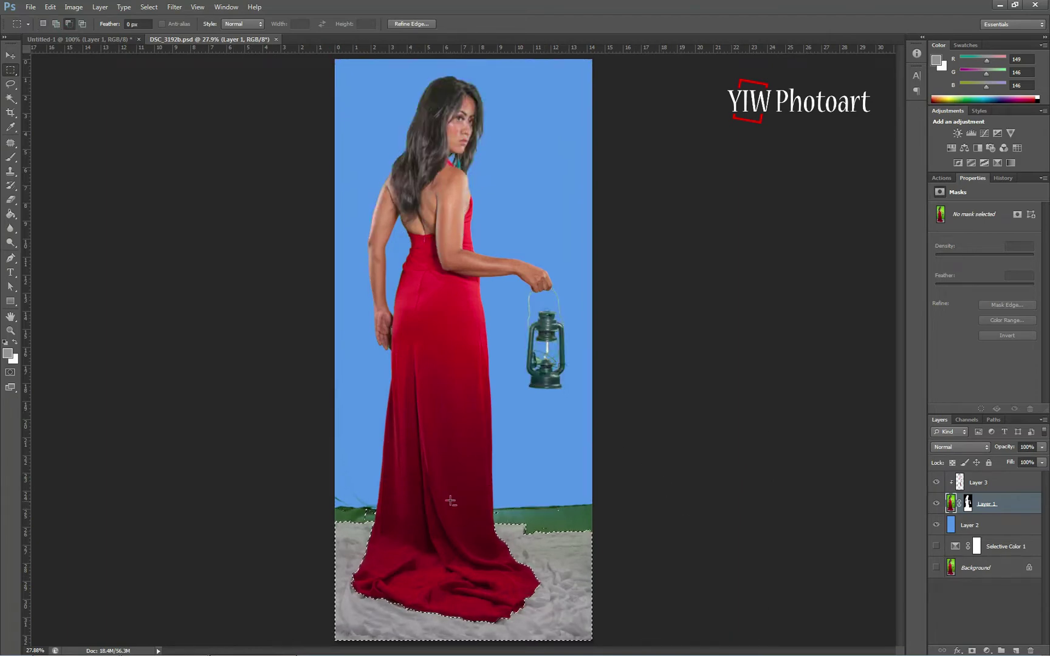
Step: Target Layer 1's mask, smooth the floor fabric selection and feather it by 0.5 pixels
click(968, 503)
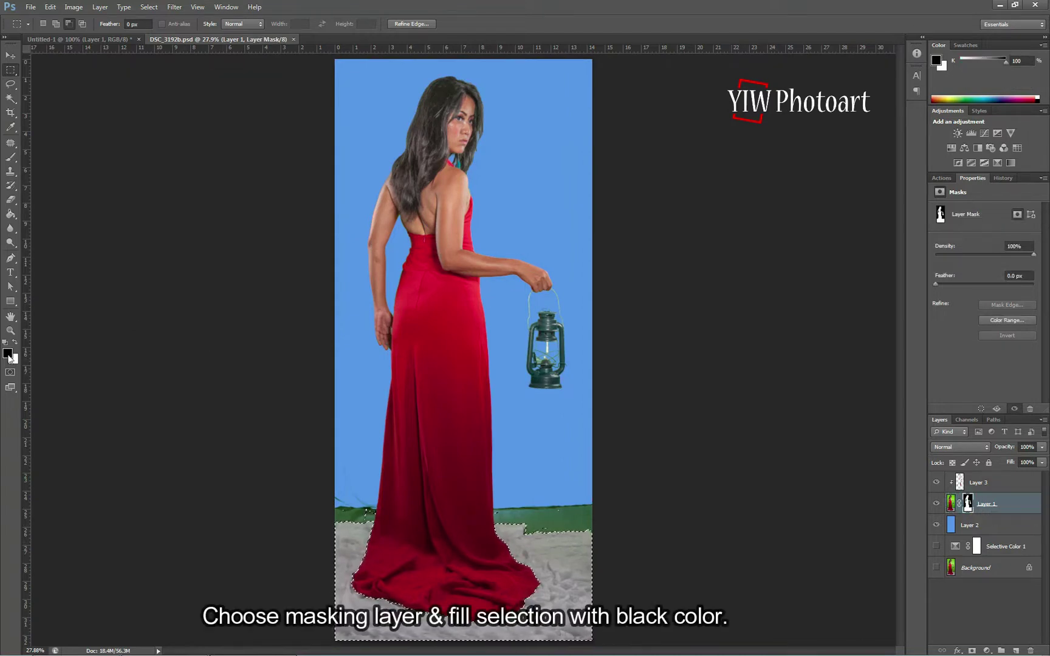
click(148, 7)
mouse_move(175, 128)
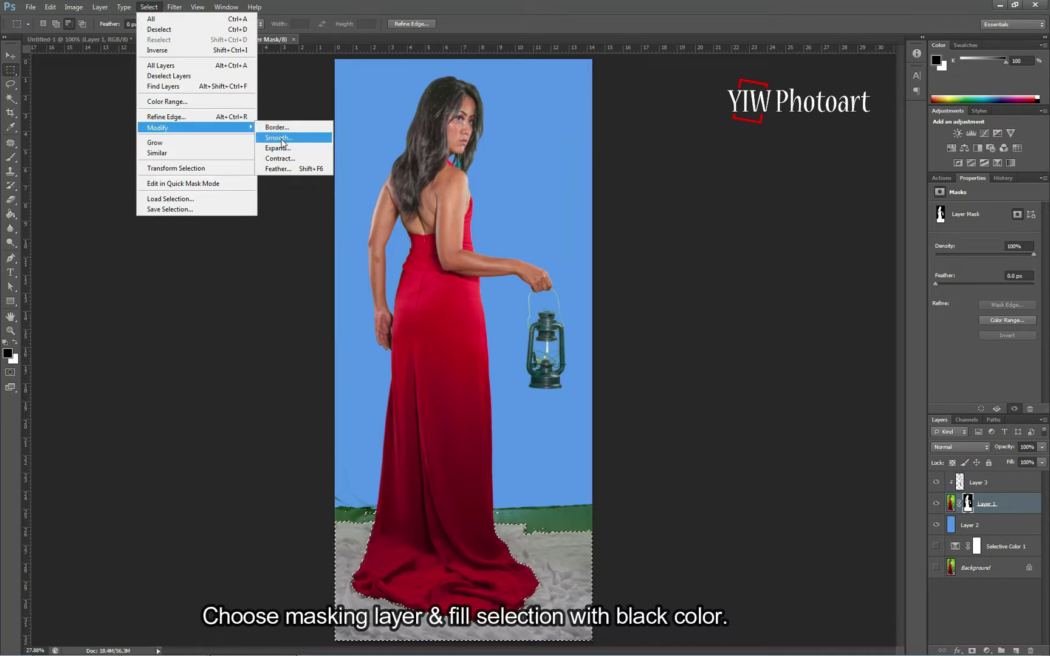
click(281, 140)
click(582, 219)
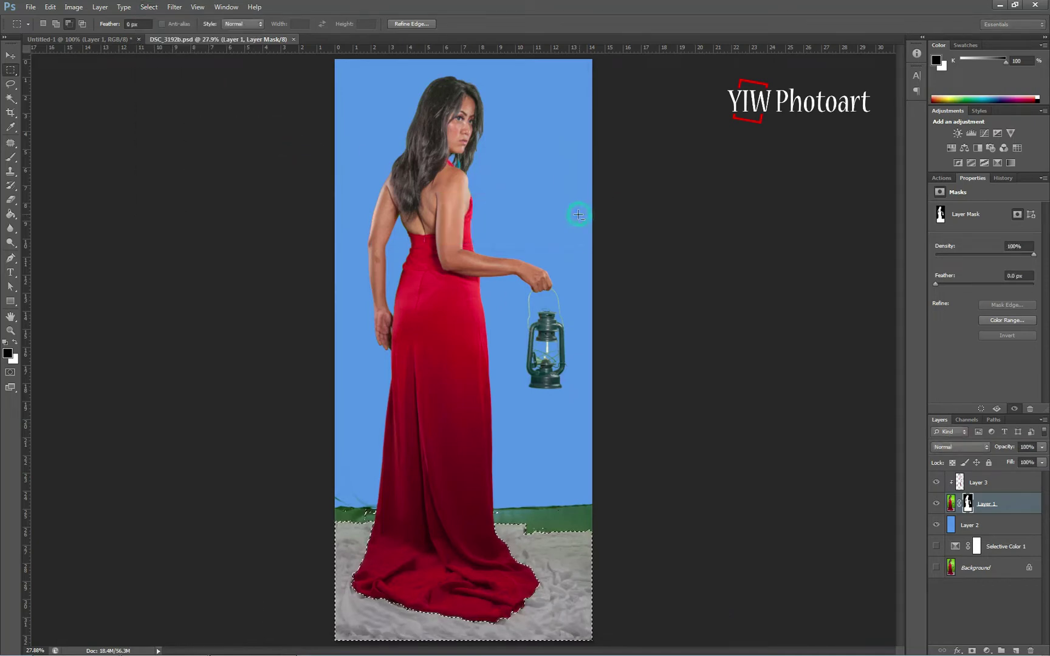
click(149, 6)
mouse_move(186, 130)
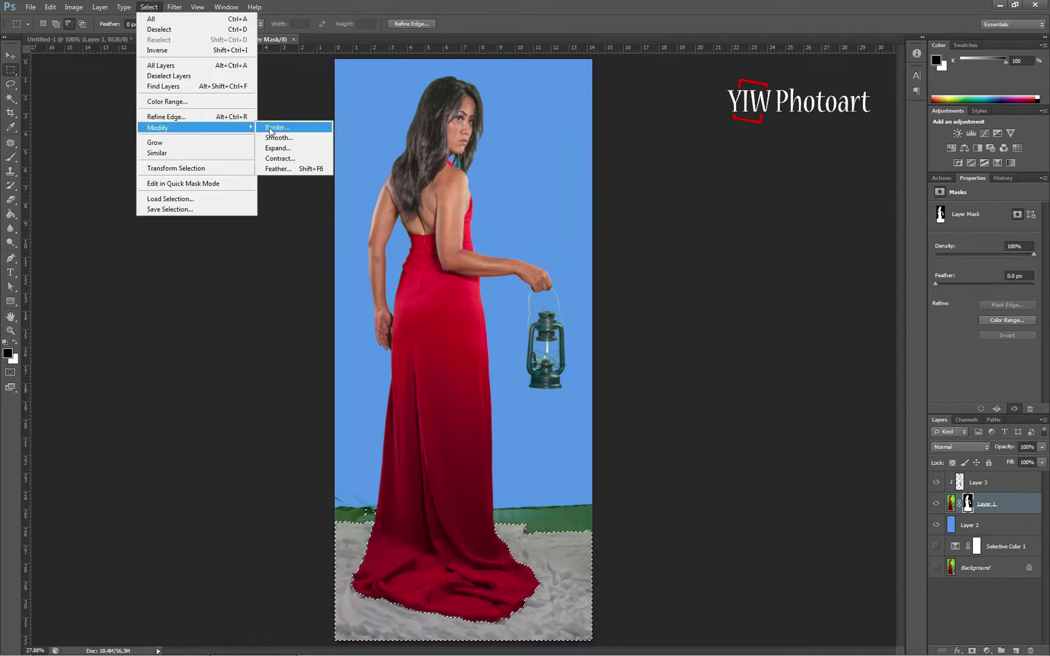
click(287, 171)
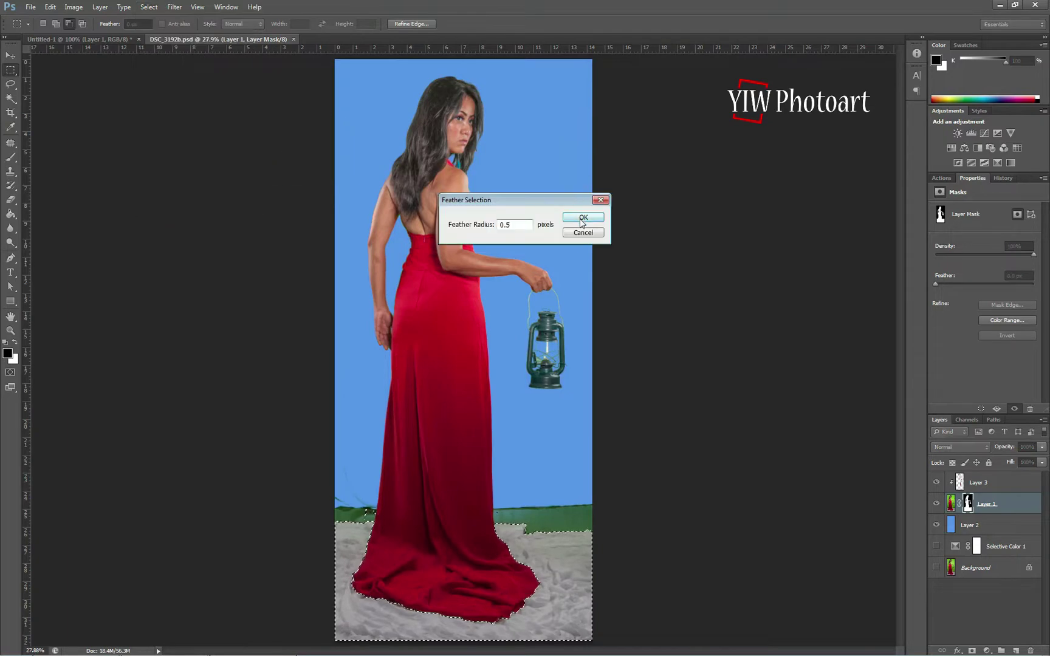
click(582, 219)
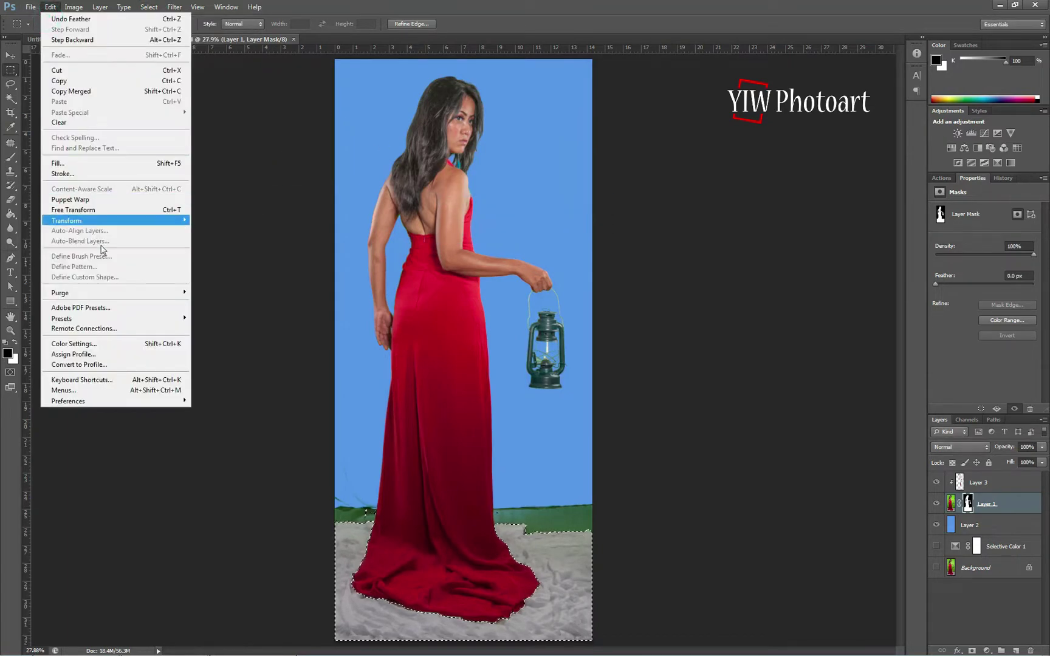
Step: Fill the selected floor area on the mask with the black foreground color at 100% opacity and deselect
click(61, 163)
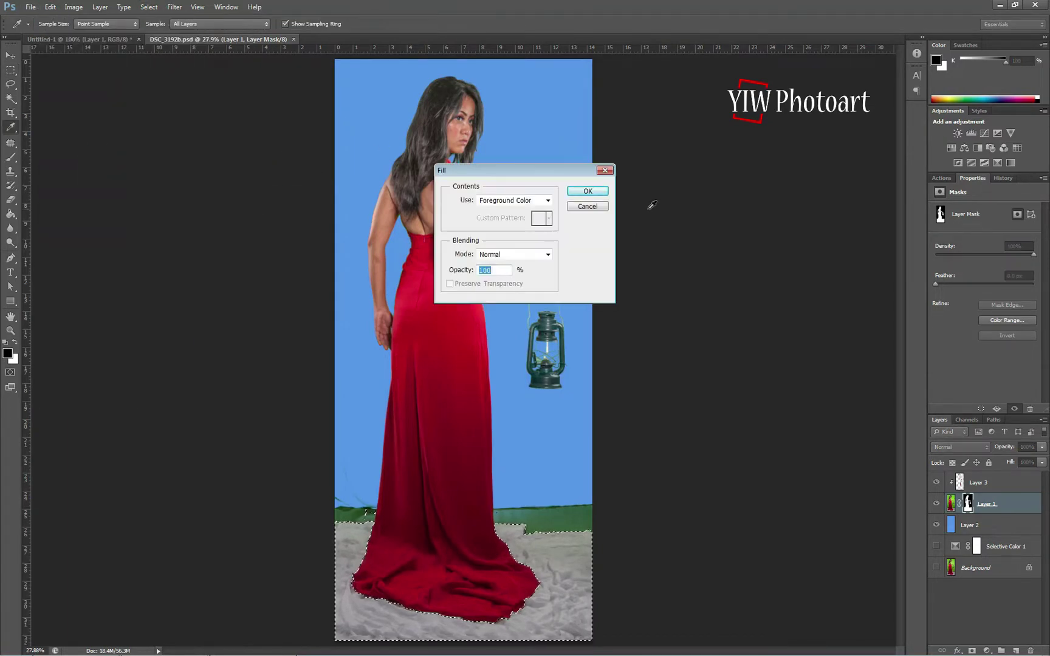
click(587, 192)
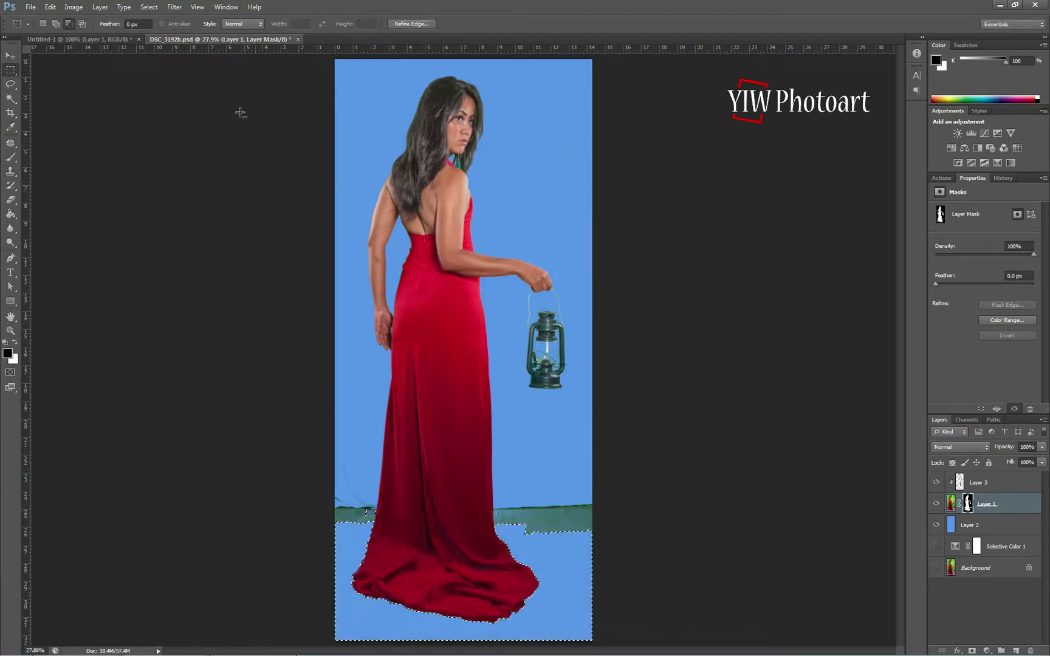
click(91, 96)
Step: Draw a closed pen path around the leftover green strip on the lantern side, following the dress edge
click(198, 7)
click(220, 114)
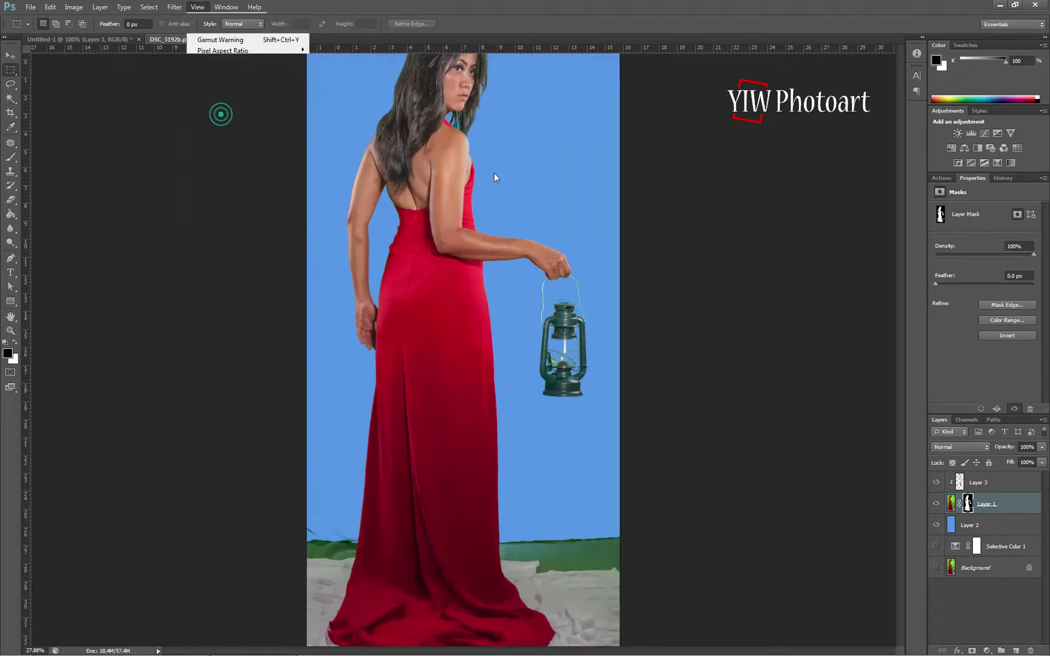
drag(904, 328, 907, 421)
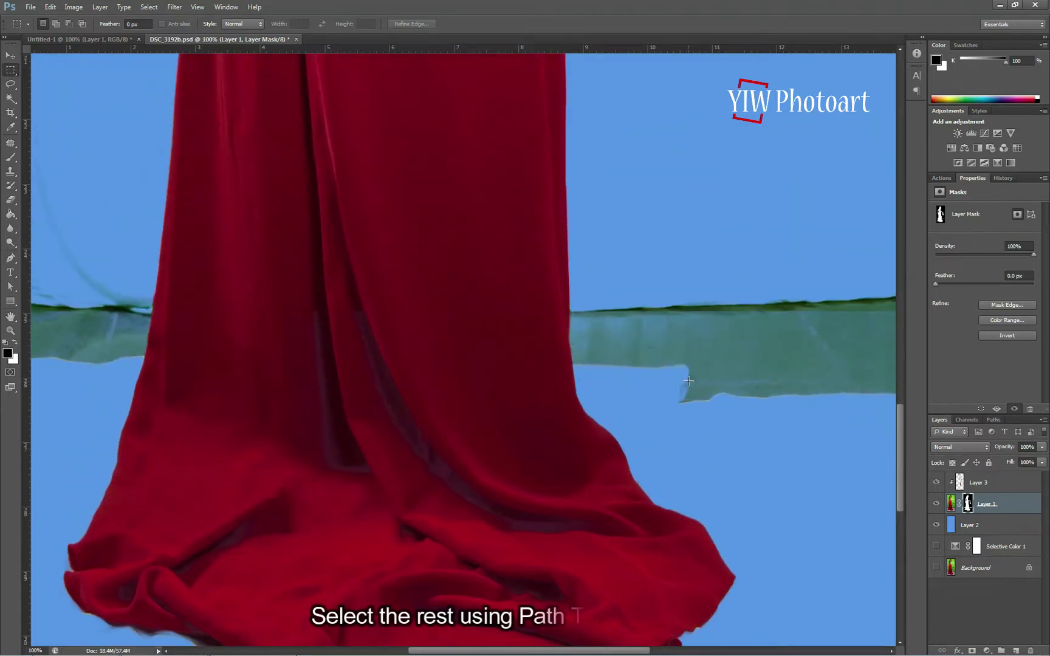
drag(605, 650, 643, 652)
click(10, 257)
click(439, 304)
click(438, 354)
click(444, 377)
click(755, 465)
click(854, 443)
click(850, 269)
click(519, 262)
drag(438, 305, 433, 389)
Step: Draw a second closed pen path around the green strip and backdrop crease on the other side of the dress
drag(287, 278, 659, 295)
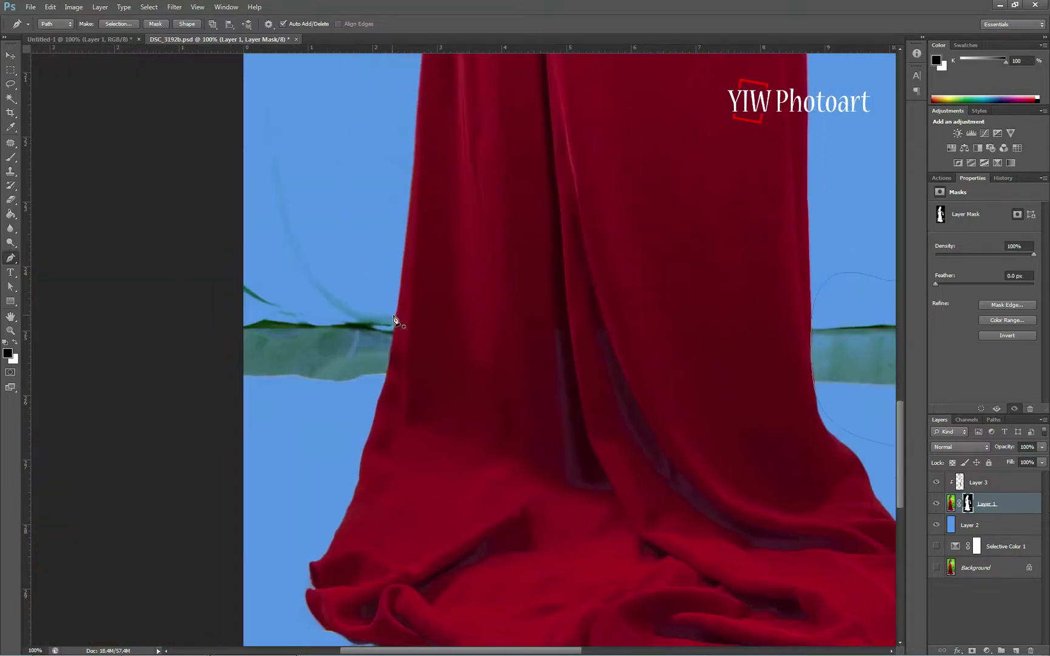
drag(381, 394, 311, 438)
drag(209, 433, 205, 416)
drag(205, 209, 205, 192)
drag(275, 201, 263, 349)
drag(184, 160, 199, 149)
click(306, 101)
click(338, 177)
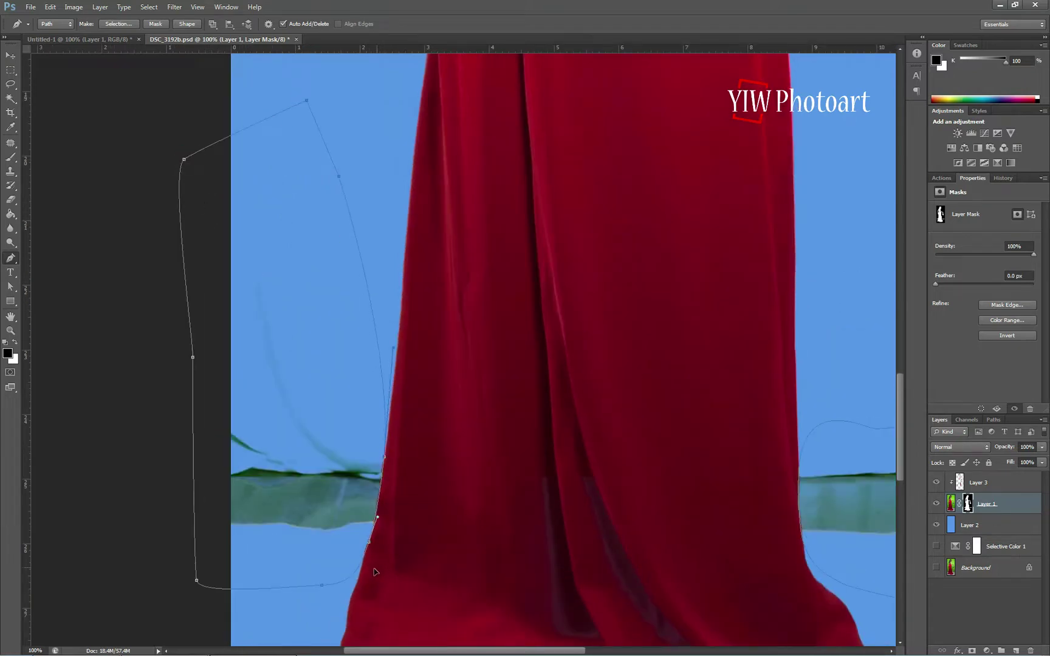
Step: Load the drawn paths as a selection and feather its edge
click(993, 420)
click(972, 651)
click(939, 420)
click(149, 7)
mouse_move(176, 129)
click(286, 171)
click(572, 218)
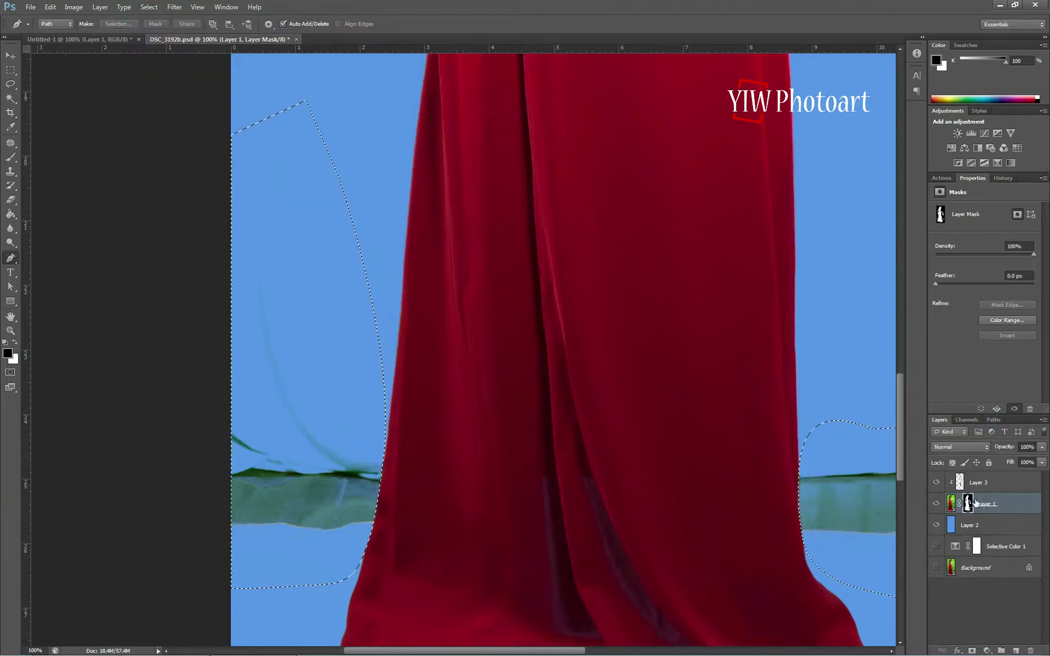
Step: Fill the feathered selection around both green strips on the layer mask with the foreground color at 100% opacity and deselect
drag(692, 338, 635, 239)
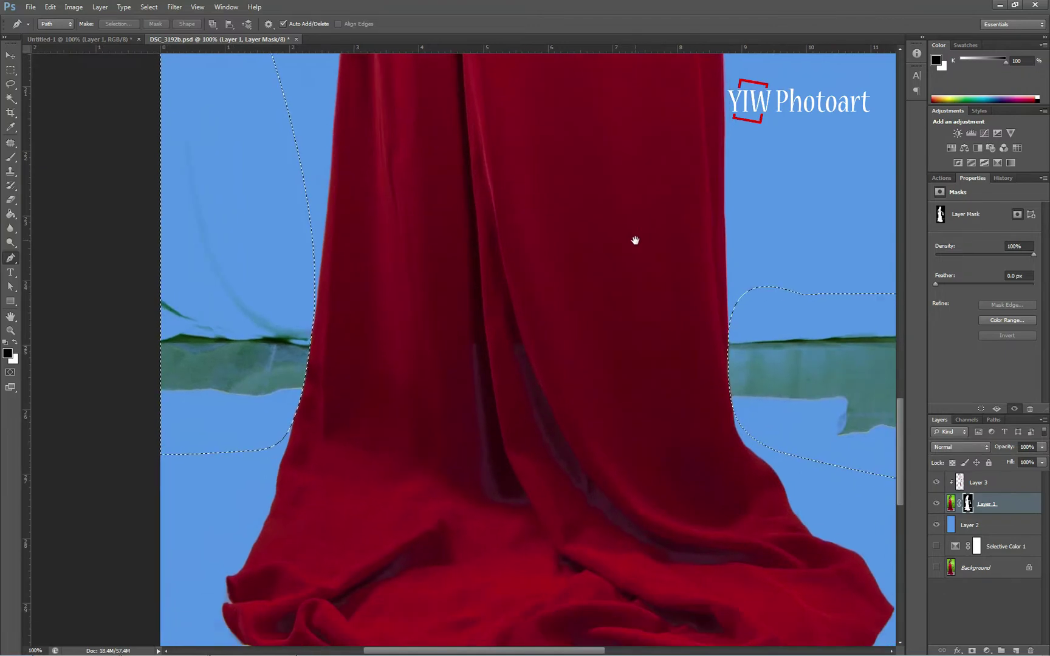
click(51, 6)
click(58, 163)
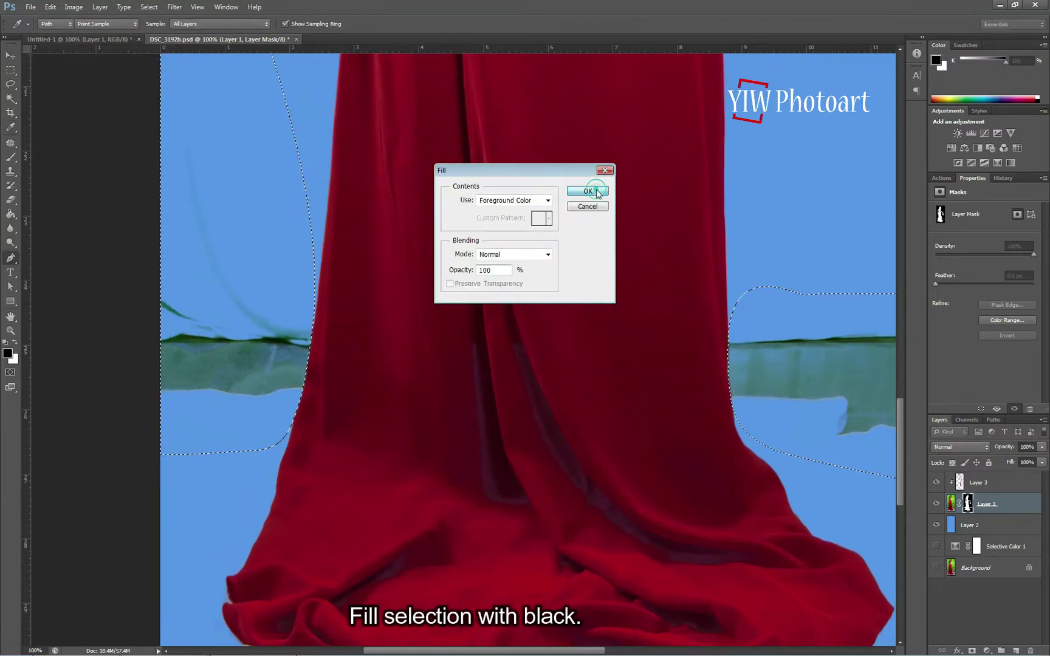
click(593, 192)
key(m)
key(ctrl+d)
Step: Examine the whole cutout and its edges at actual pixel size for leftover backdrop remnants
click(197, 6)
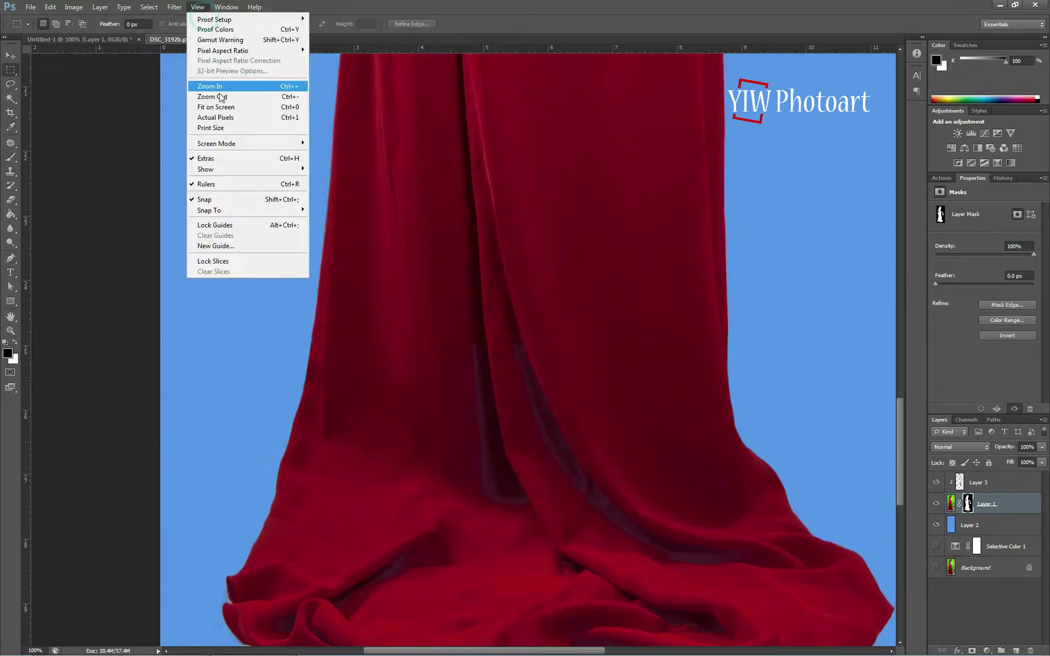
click(210, 106)
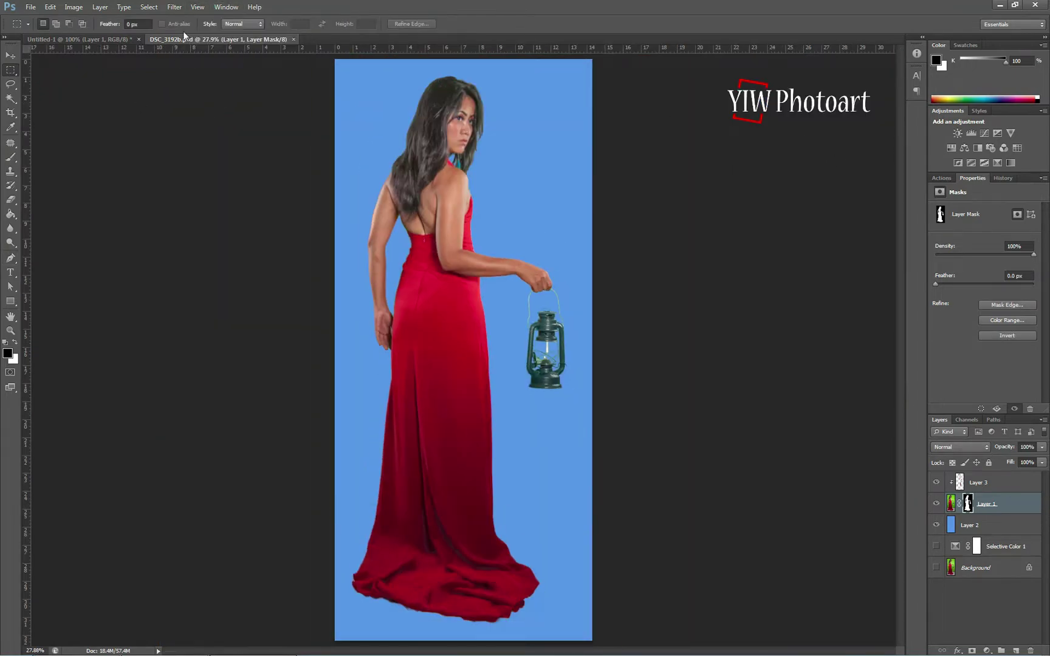
click(198, 7)
click(217, 119)
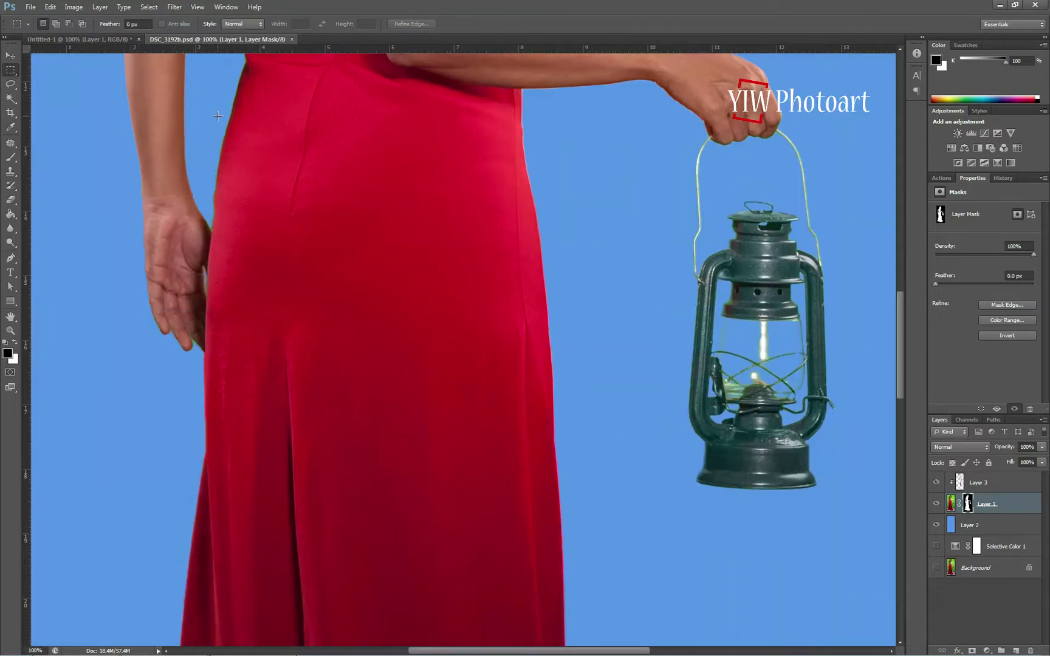
drag(902, 328, 906, 216)
click(200, 7)
click(214, 106)
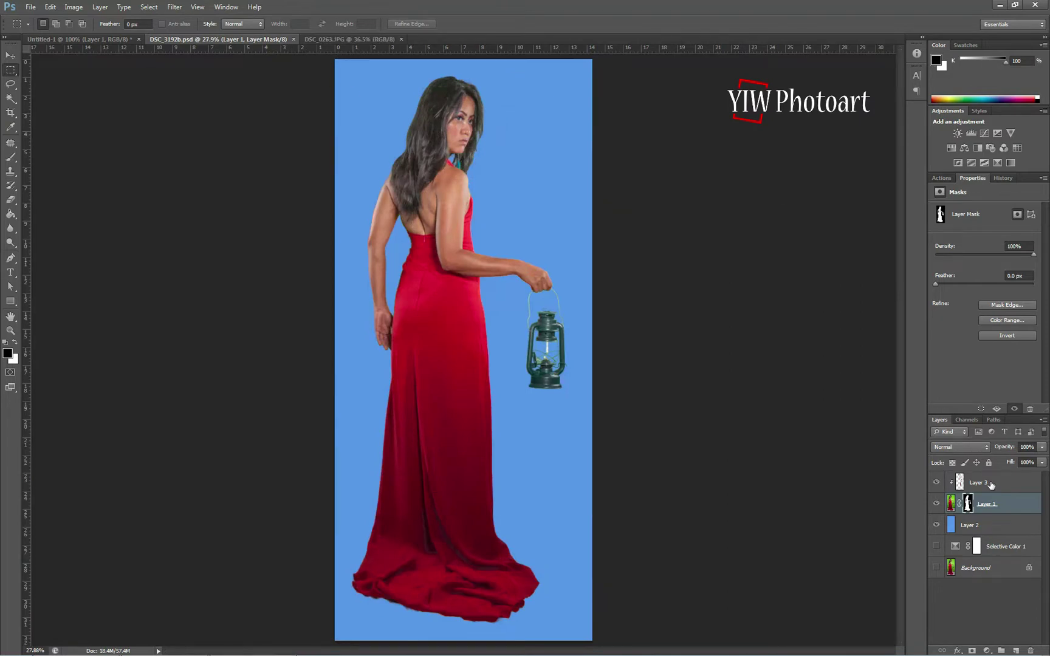
Step: Hide the blue Layer 2 and merge Layer 3 with the masked Layer 1 into one layer
click(936, 525)
click(1006, 484)
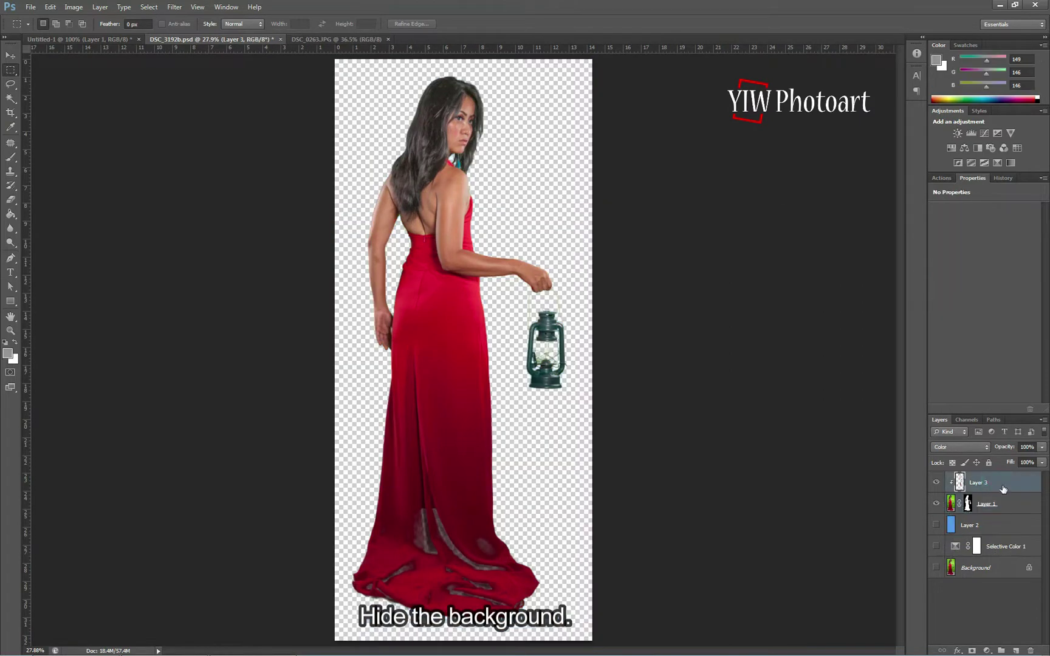
shift+click(988, 504)
right_click(990, 481)
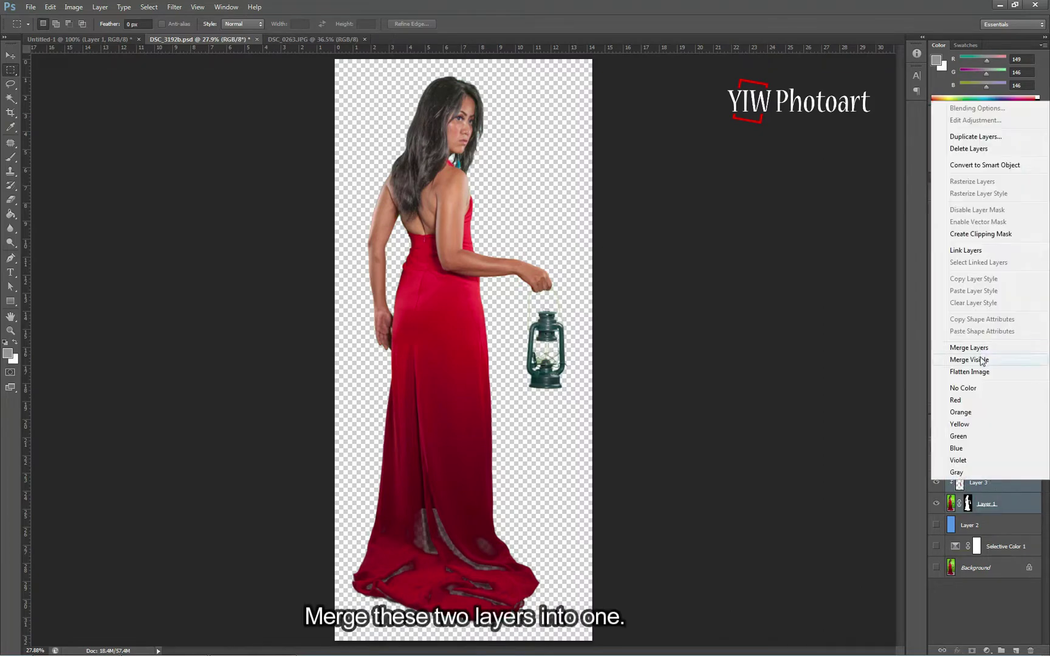
click(968, 348)
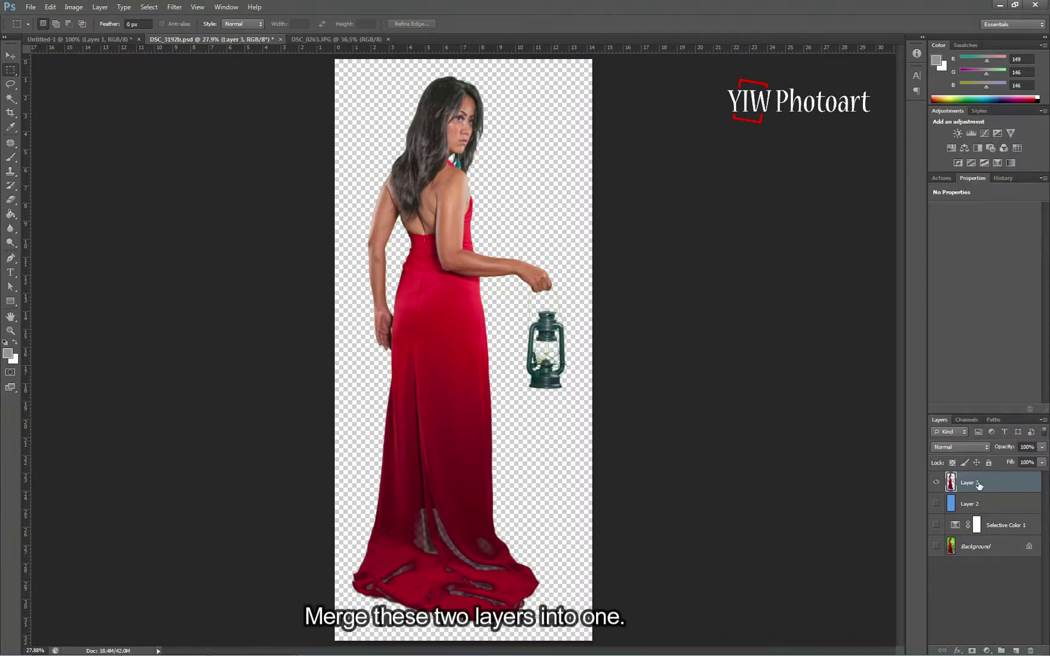
Step: Move the merged woman cutout into the DSC_0263.JPG seascape document as a new layer
click(12, 58)
click(363, 39)
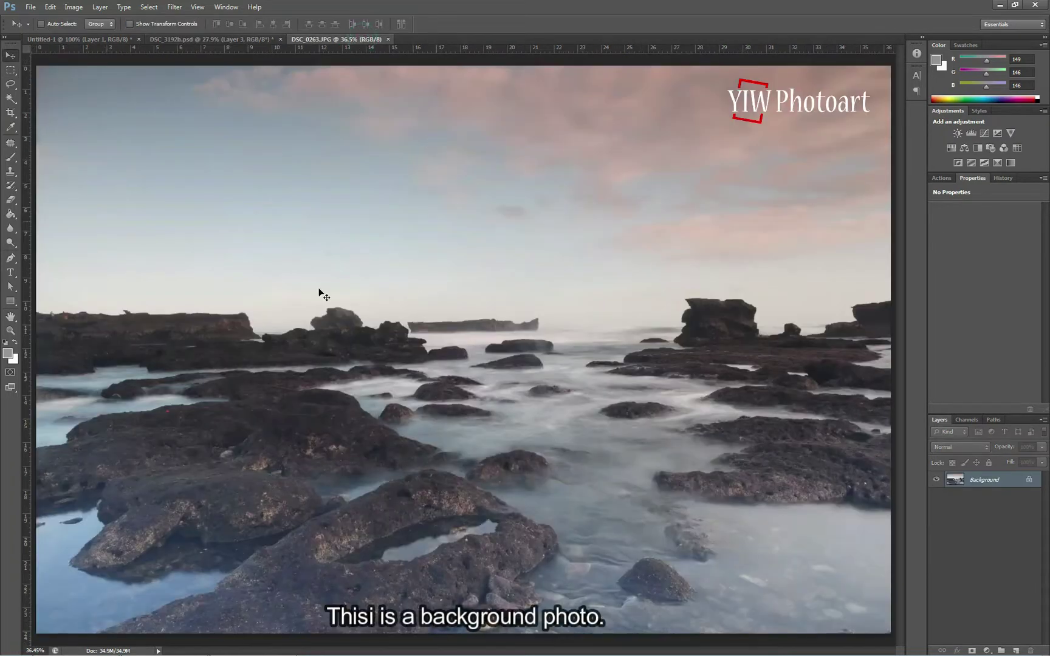
click(257, 41)
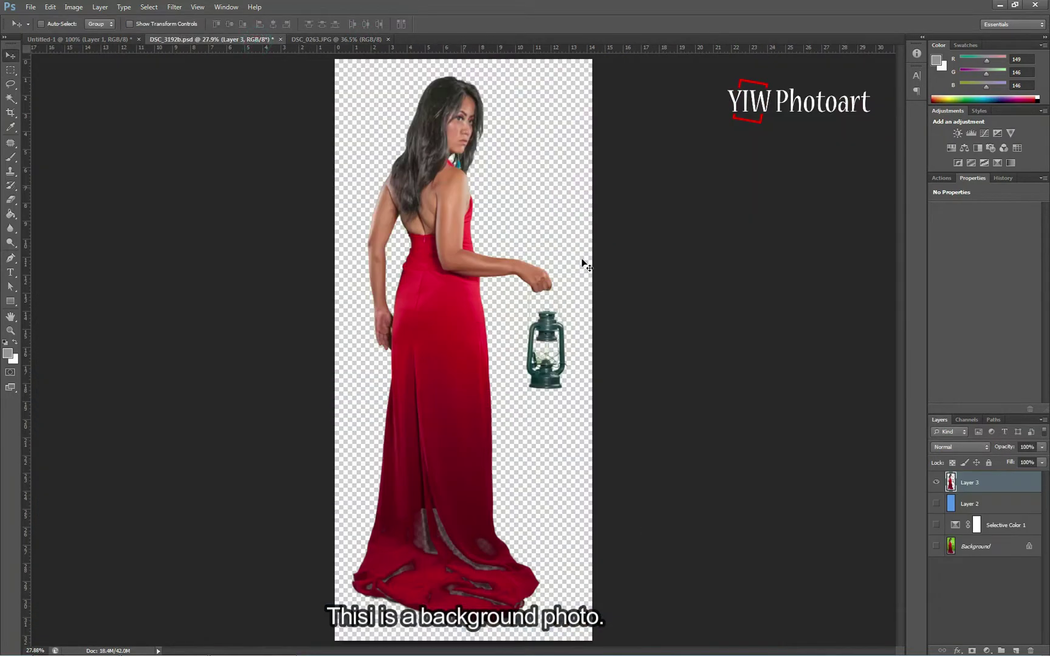
drag(454, 272, 430, 238)
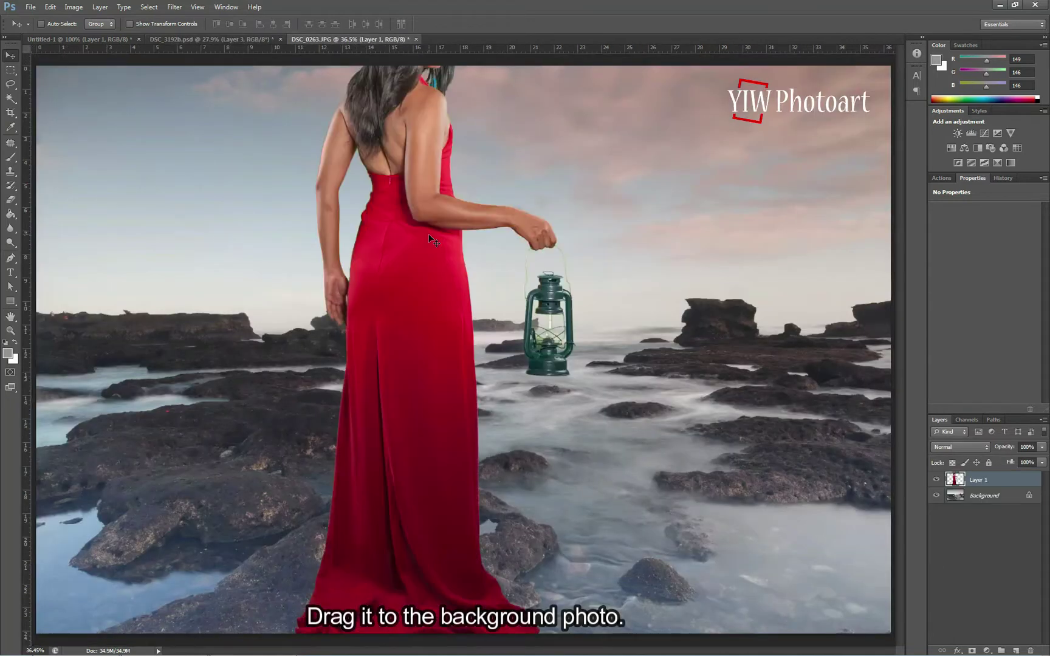
Step: Scale the woman down proportionally to about 64% and place her standing on the foreground rocks at the seascape's left
drag(429, 358, 429, 482)
click(130, 24)
drag(611, 86, 511, 305)
drag(376, 443, 395, 231)
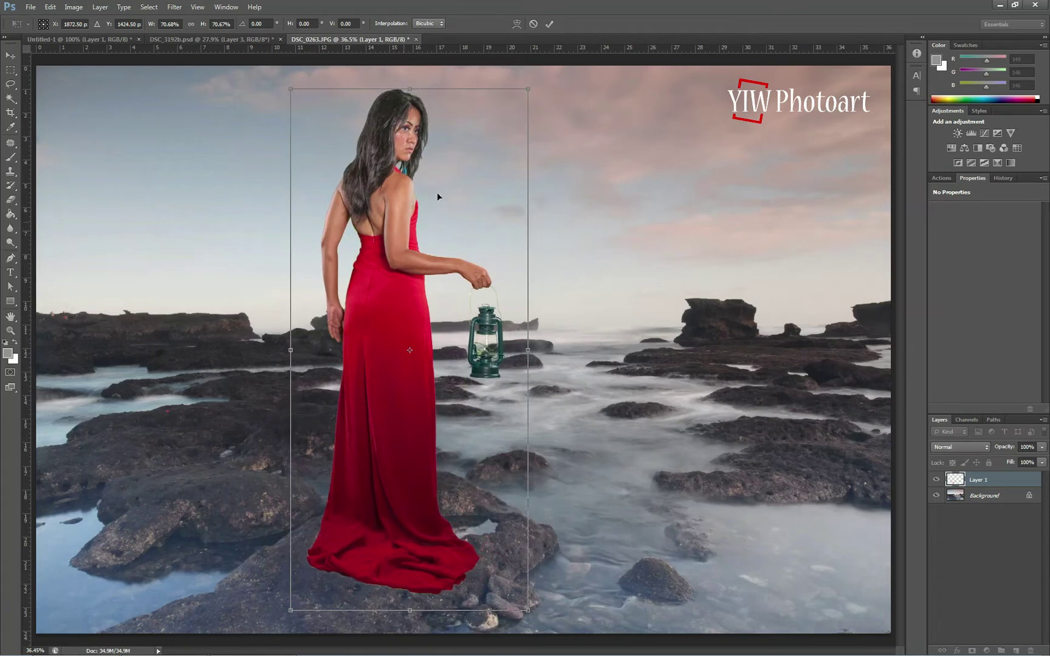
drag(527, 87, 510, 127)
drag(382, 220, 318, 213)
drag(446, 104, 442, 120)
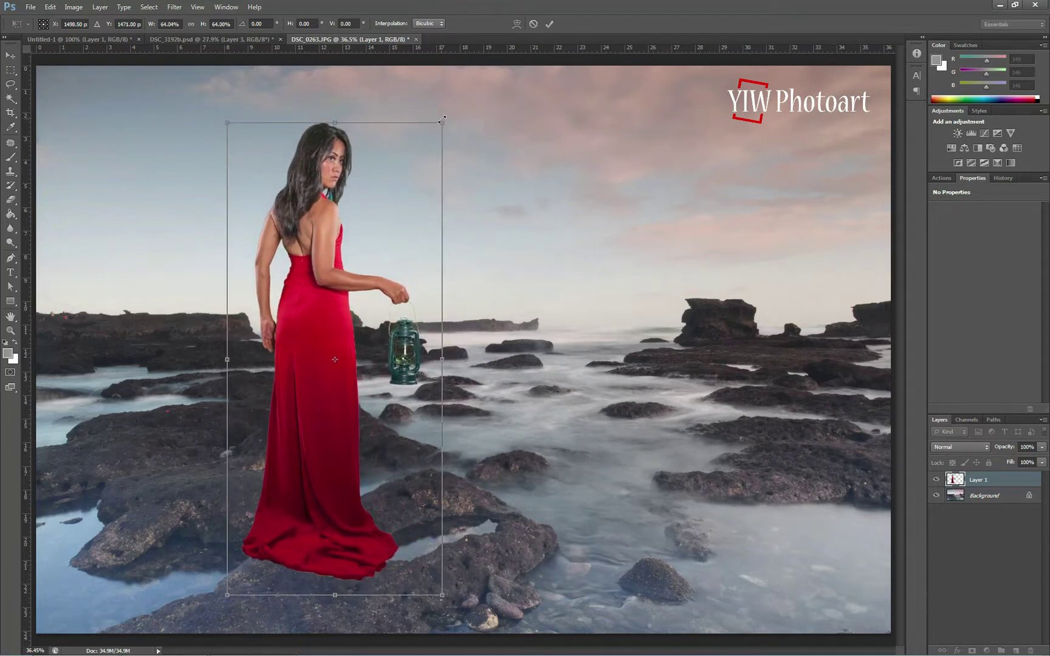
click(550, 23)
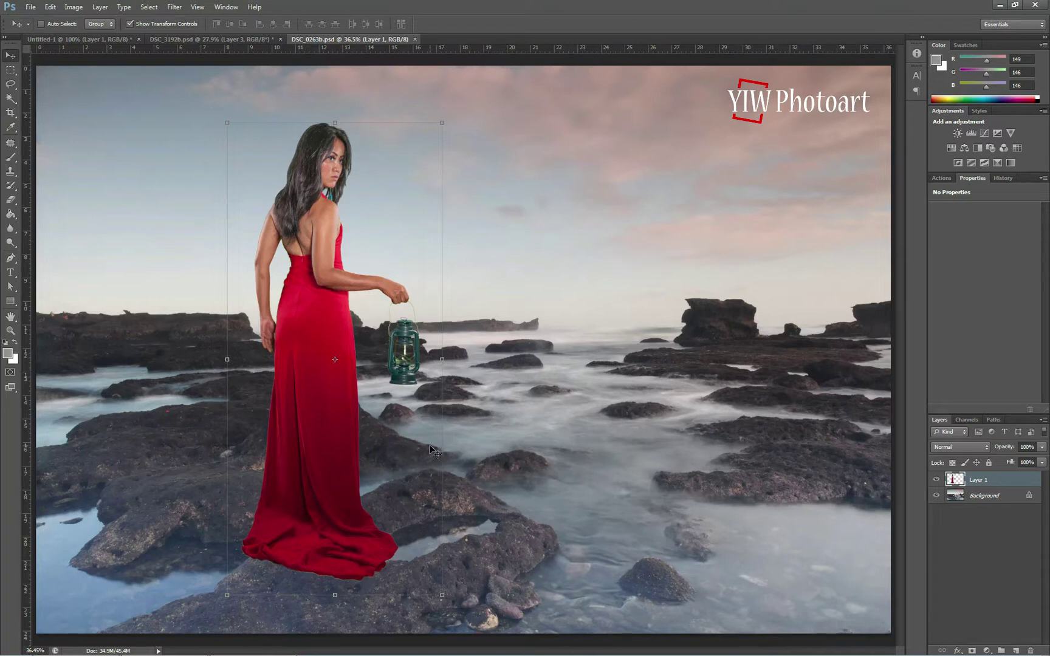
Step: Hide the woman's layer and add an empty layer directly above the background for retouching
click(937, 480)
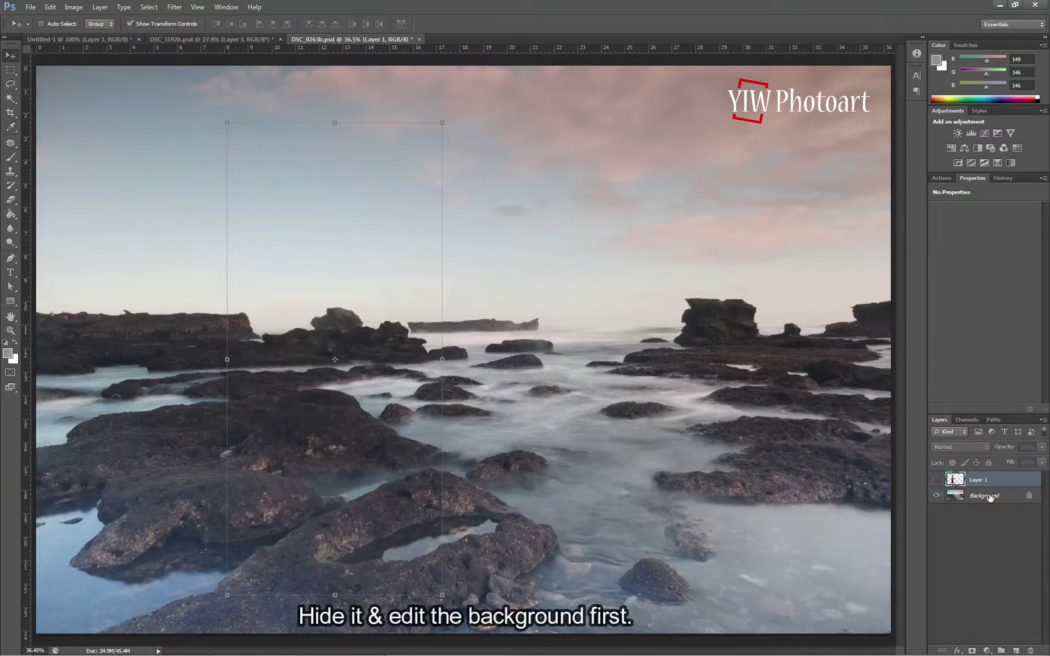
click(989, 497)
click(1016, 651)
Step: Clone rock texture over the left end of the puddle hollow in the foreground rock with an enlarged Clone Stamp brush
click(10, 172)
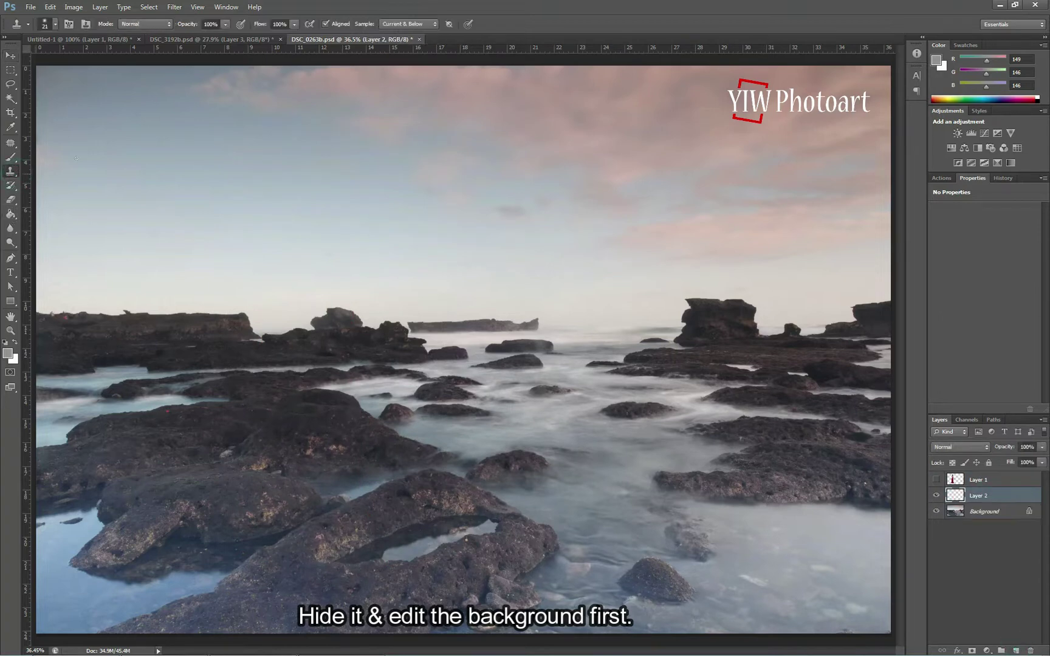
key(bracketright)
key(bracketright)
key(bracketright)
key(bracketright)
key(bracketright)
key(bracketright)
key(bracketright)
key(bracketright)
key(bracketright)
key(bracketright)
key(bracketright)
key(bracketright)
alt+click(318, 557)
mouse_move(372, 551)
mouse_down()
mouse_move(390, 555)
mouse_move(365, 560)
mouse_up()
alt+click(313, 586)
click(383, 569)
Step: Clone rock texture over more of the puddle's left part with a smaller brush, down to size 45
key(bracketleft)
key(bracketleft)
key(bracketleft)
key(bracketleft)
key(bracketleft)
key(bracketleft)
key(bracketleft)
alt+click(396, 525)
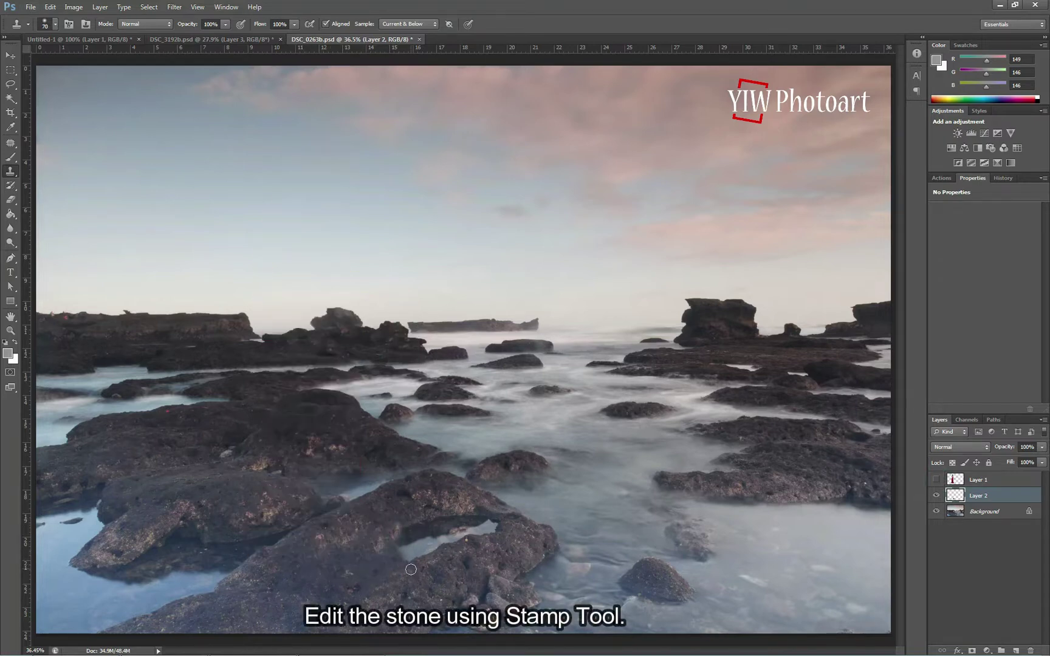
key(bracketleft)
key(bracketleft)
key(bracketleft)
mouse_move(431, 558)
mouse_down()
mouse_move(403, 561)
mouse_move(440, 560)
mouse_up()
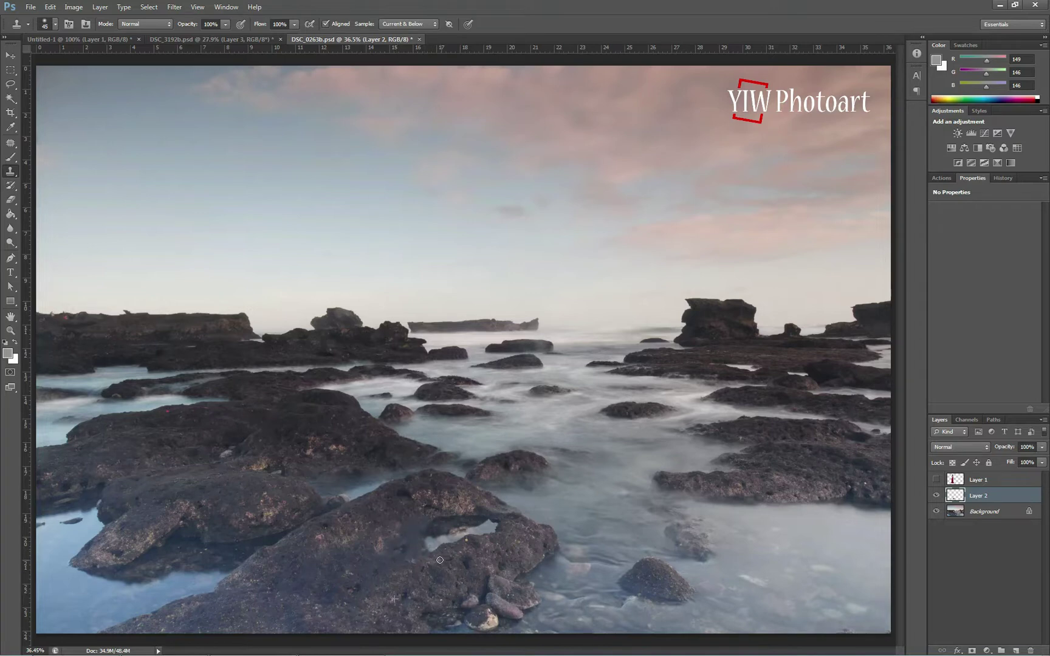
Step: Clone rock texture over the blue water inlet at the lower left, enlarging the brush to 80, and show the woman's layer
click(937, 480)
click(936, 480)
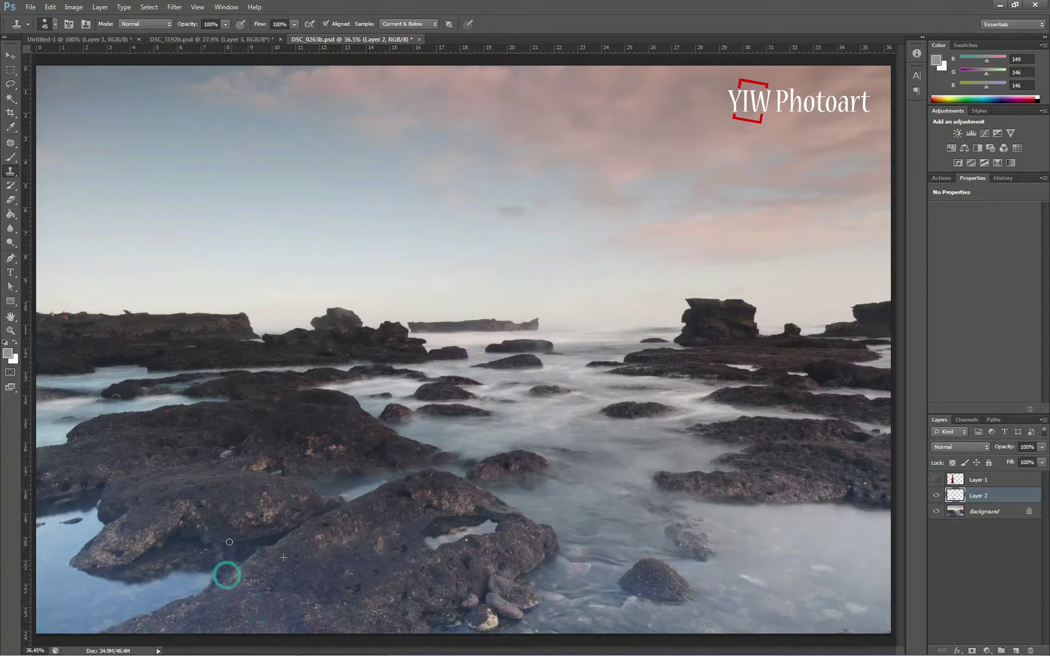
click(221, 575)
alt+click(200, 559)
key(bracketright)
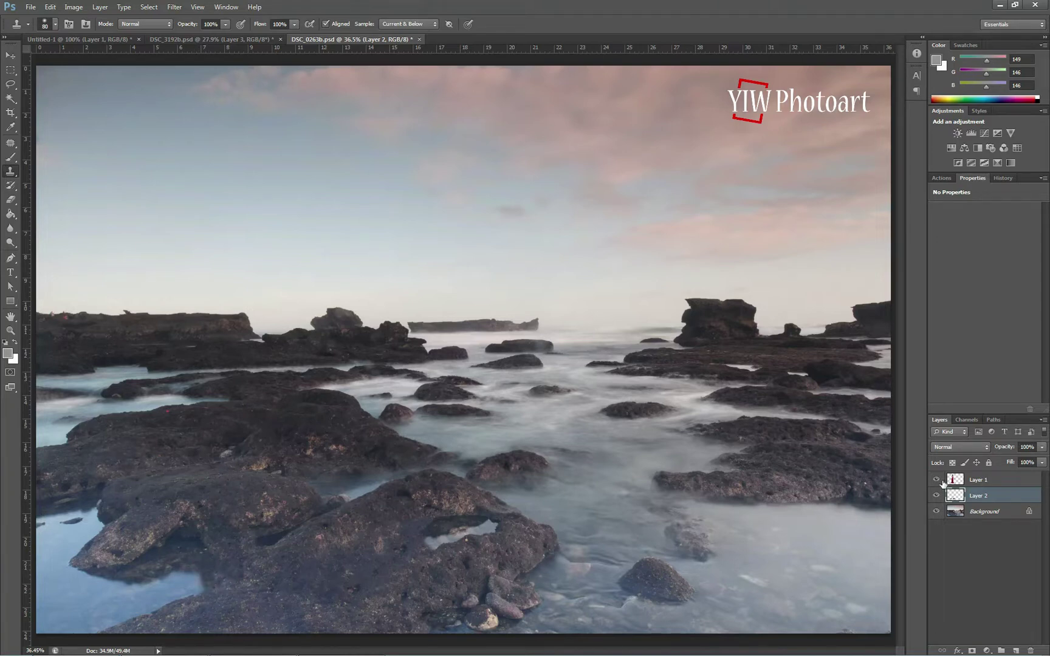
click(936, 480)
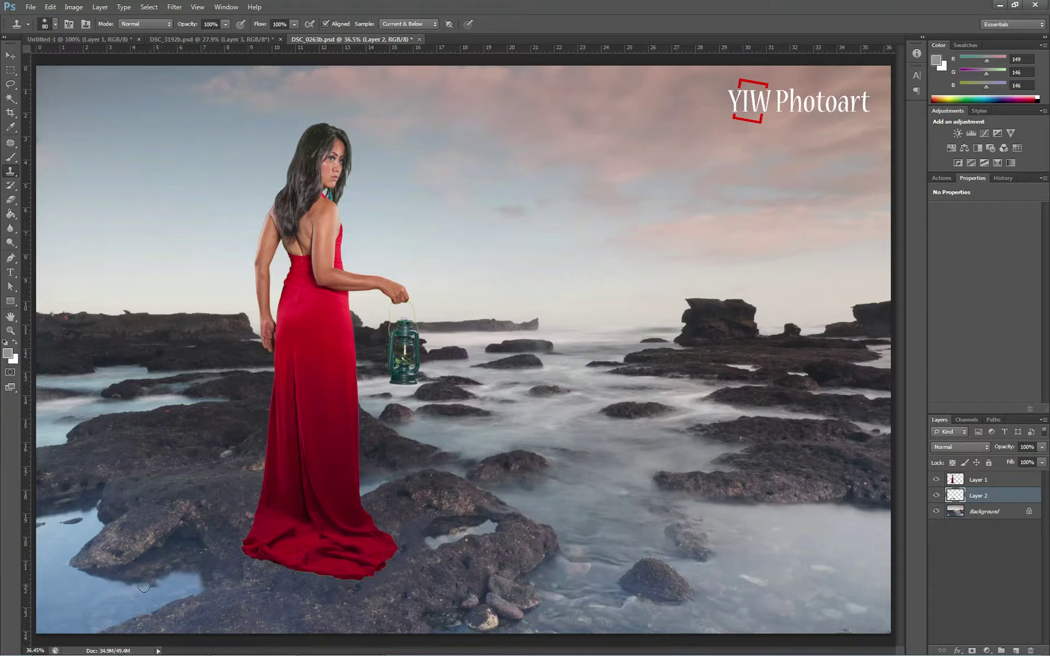
mouse_move(156, 596)
mouse_down()
mouse_move(175, 557)
mouse_move(195, 586)
mouse_move(182, 606)
mouse_up()
alt+click(176, 556)
alt+click(179, 617)
Step: On the woman's layer, clone rock over the puddle's left edge and the lower-left shoreline, and save the document
click(983, 481)
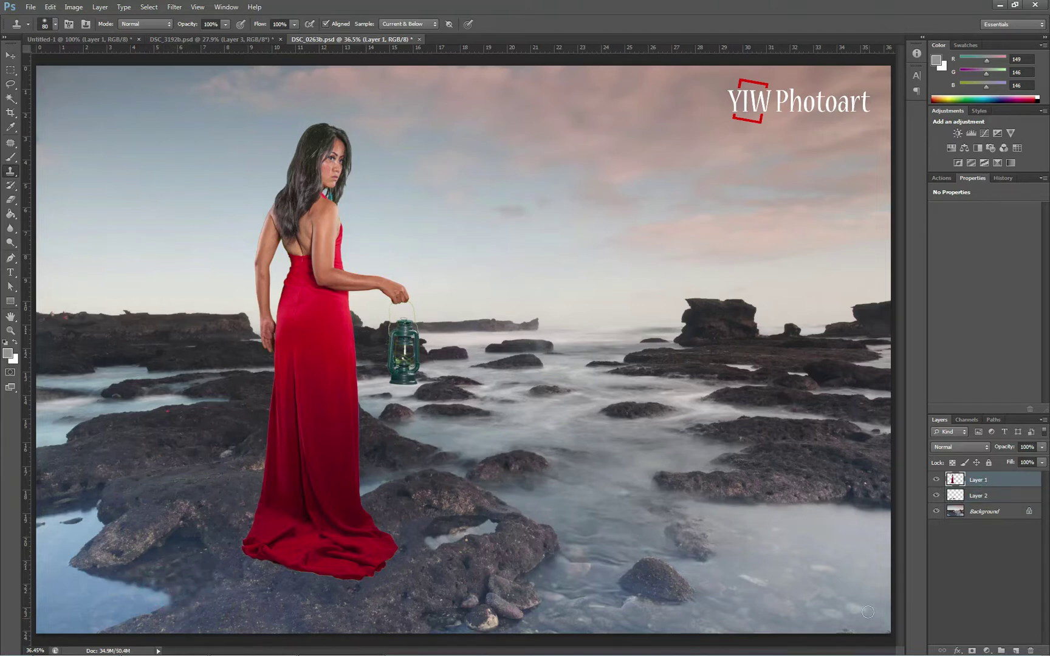
drag(450, 558, 430, 531)
mouse_move(212, 596)
mouse_down()
mouse_move(198, 528)
mouse_move(195, 545)
mouse_move(228, 600)
mouse_up()
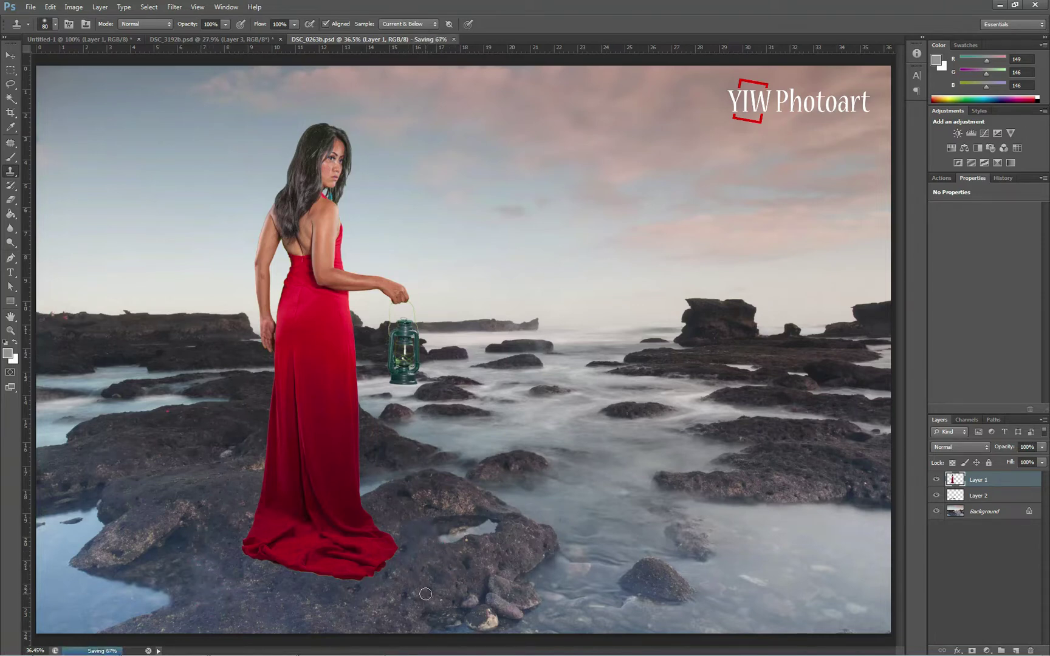
Step: Hide the woman's layer and merge the cloned-rock layer with the background
click(936, 480)
click(980, 496)
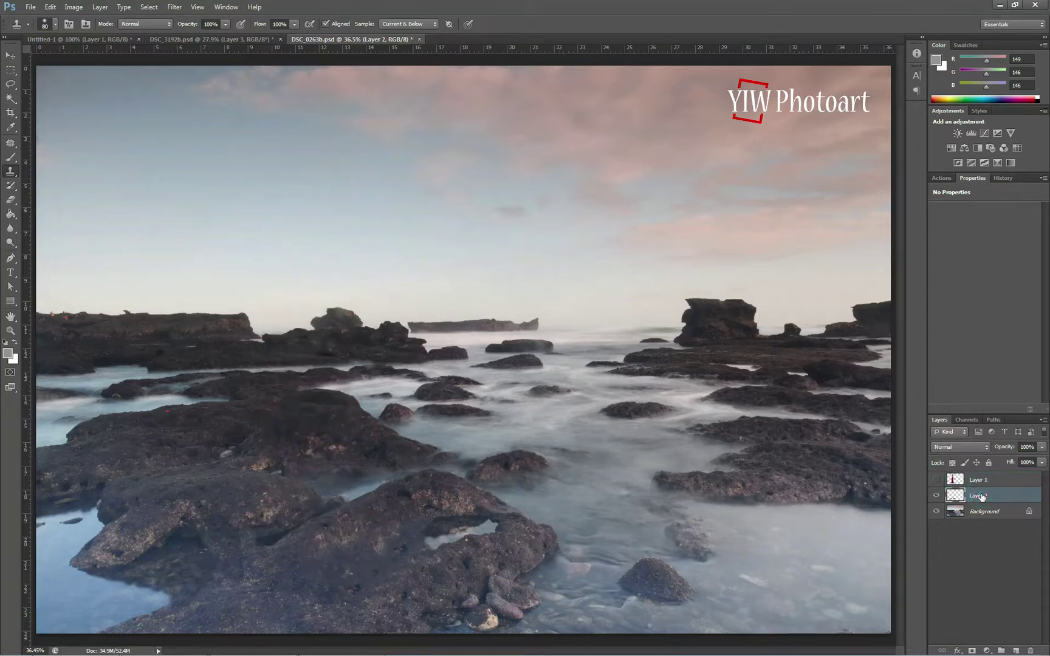
right_click(979, 495)
click(981, 361)
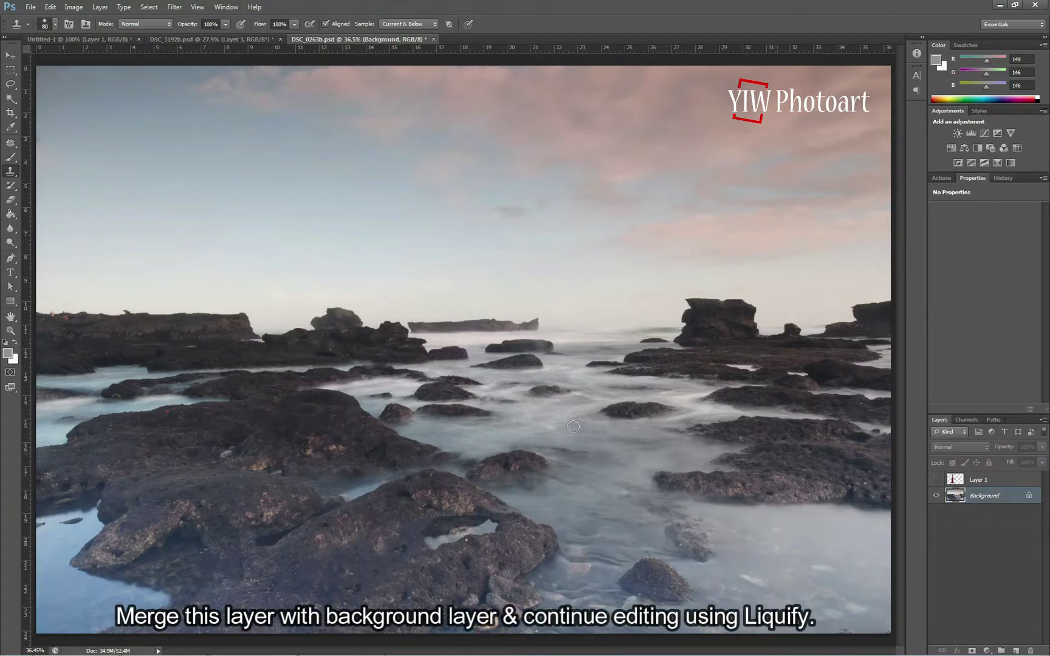
Step: Show the woman's layer and reshape the background's foreground rocks with Liquify, pushing them over the water with brush sizes 400 to 600
click(935, 479)
click(175, 7)
click(216, 83)
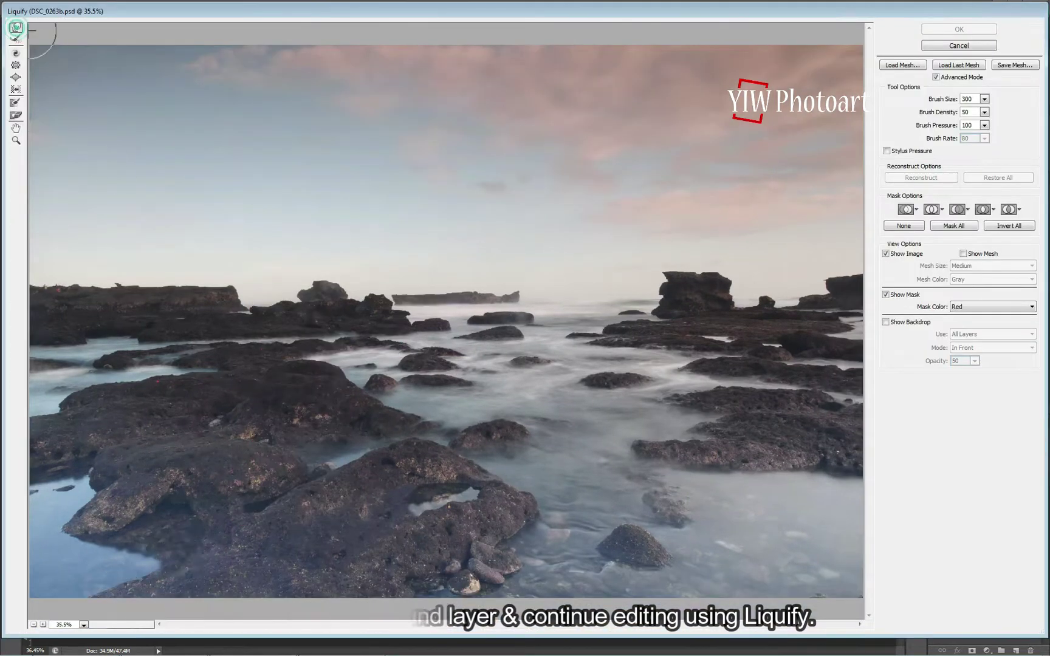
key(bracketright)
drag(165, 550, 155, 542)
drag(169, 582, 152, 535)
mouse_move(180, 476)
mouse_down()
mouse_move(165, 496)
mouse_move(177, 487)
mouse_move(134, 493)
mouse_move(182, 494)
mouse_move(152, 509)
mouse_up()
key(bracketright)
key(bracketright)
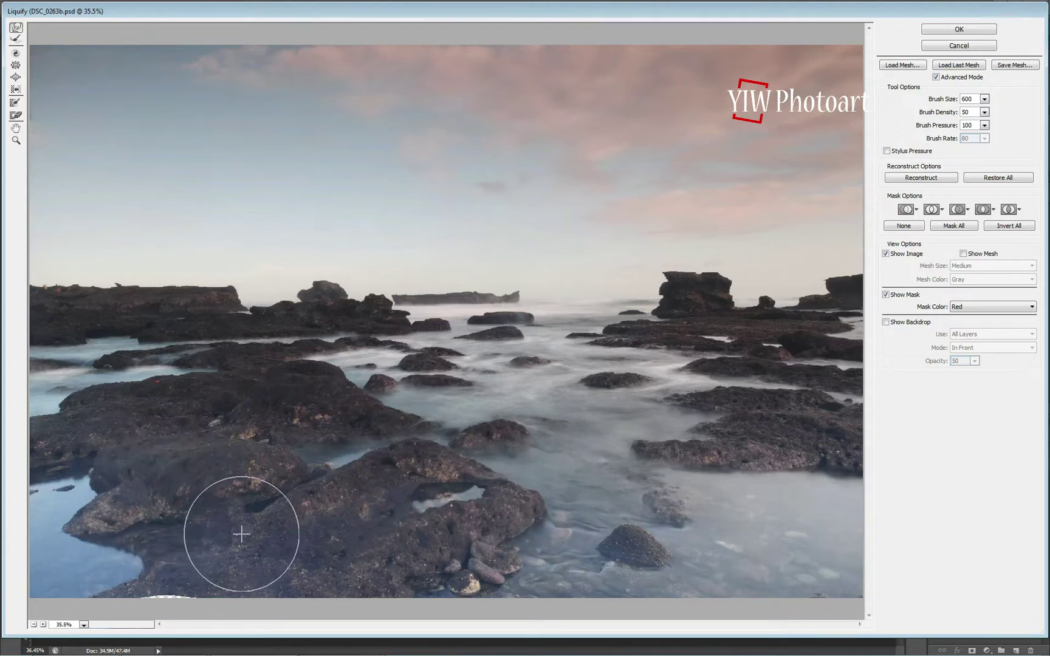
key(bracketleft)
key(bracketleft)
click(193, 517)
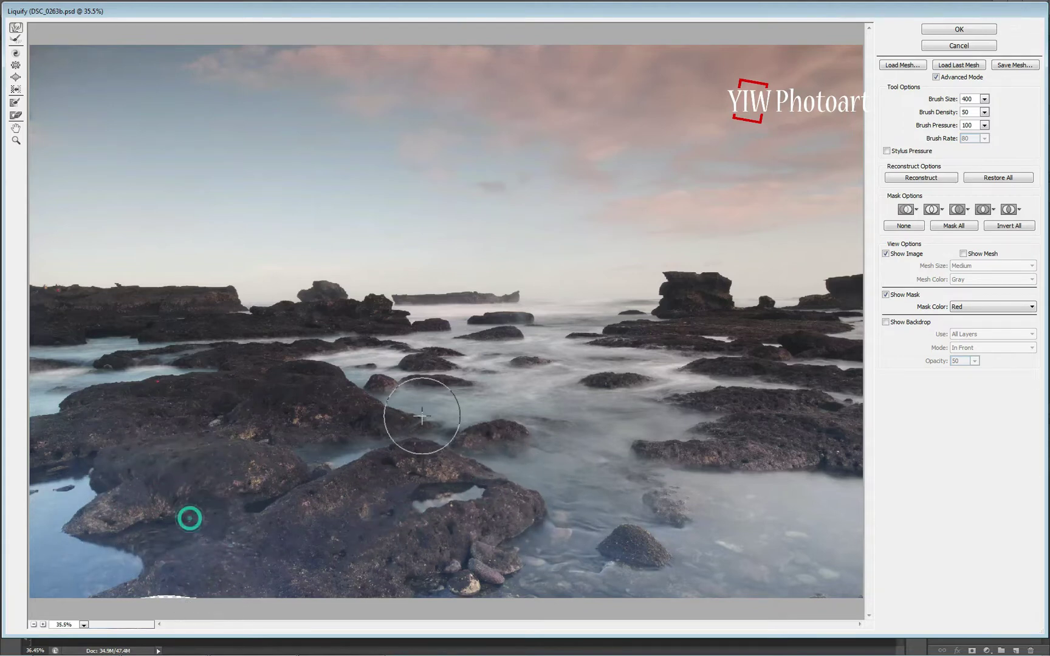
click(959, 29)
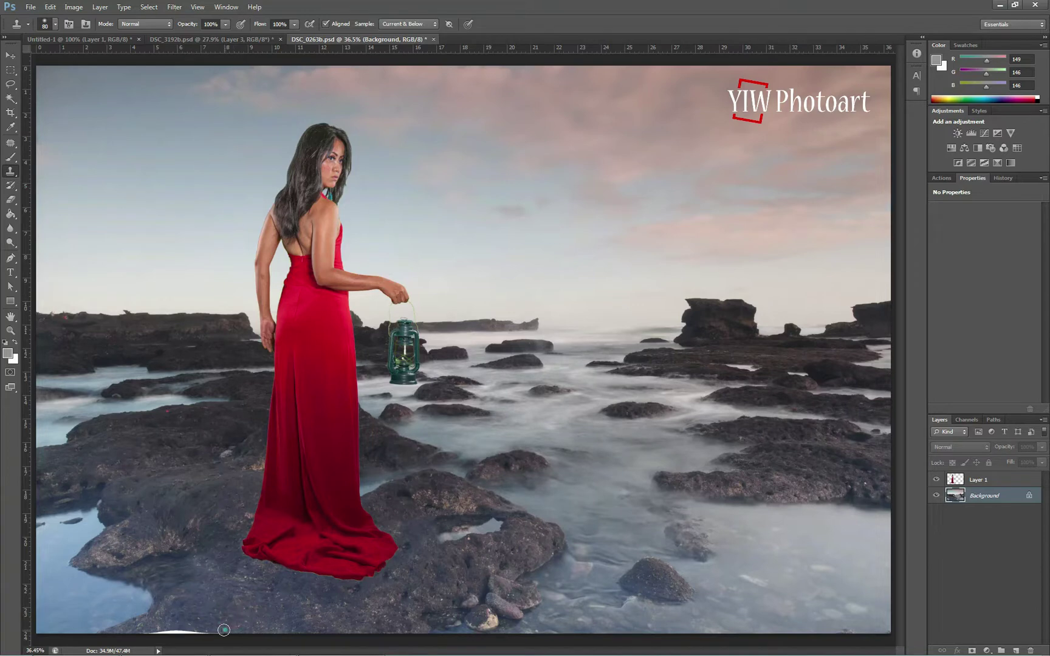
Step: Clone over the white sliver along the photo's lower edge, select the woman's layer and save the document
drag(201, 635, 155, 633)
click(977, 481)
key(ctrl+s)
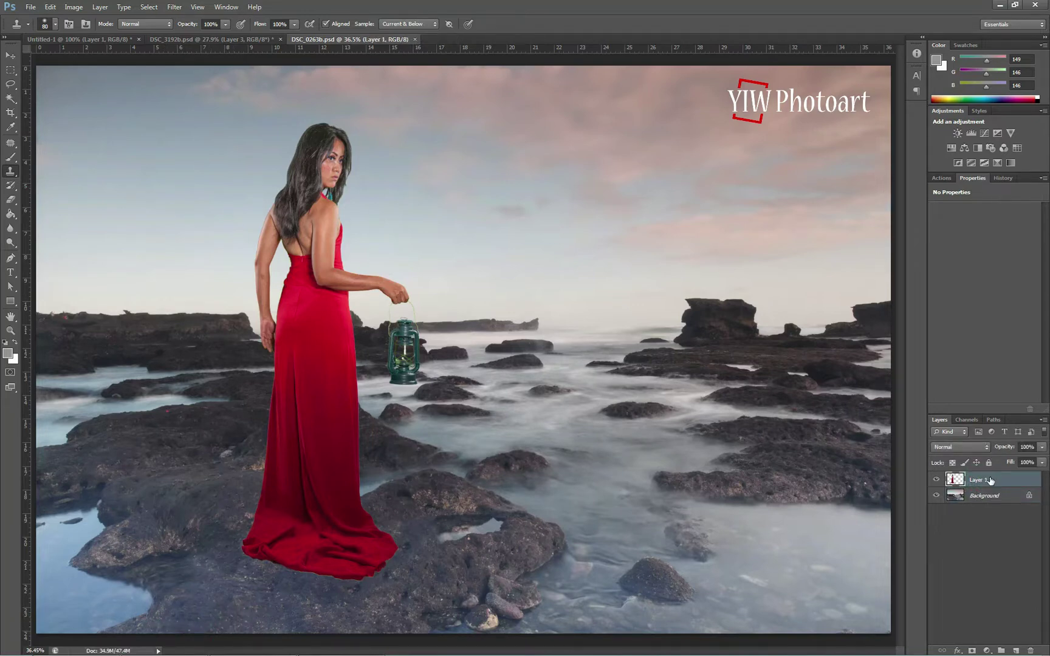
Step: Warp the woman's layer by pulling the lower corners outward so the dress hem spreads wider over the rocks, and apply it
click(50, 7)
mouse_move(165, 225)
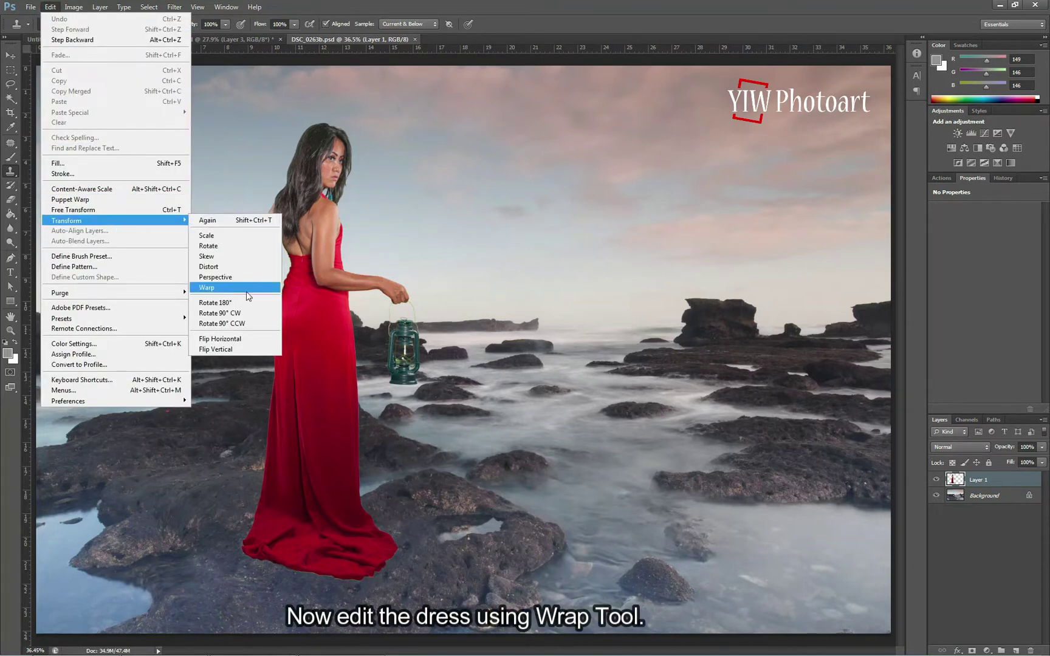
click(221, 288)
drag(183, 615, 119, 614)
drag(464, 614, 519, 616)
drag(466, 454, 457, 447)
drag(519, 615, 586, 621)
drag(459, 455, 439, 447)
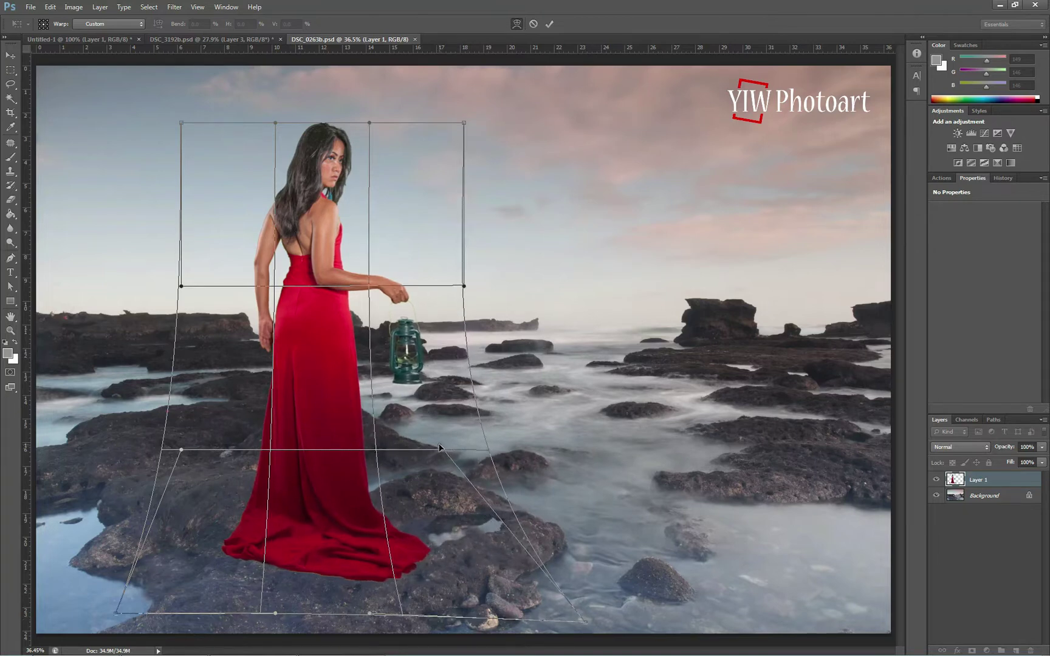
drag(116, 612, 52, 610)
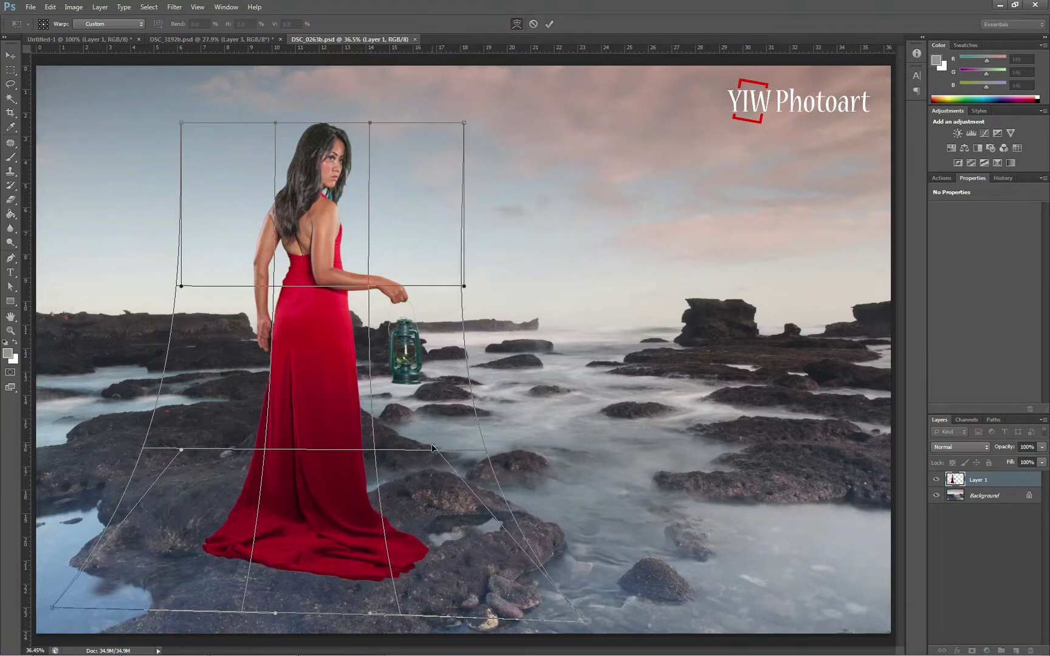
click(549, 24)
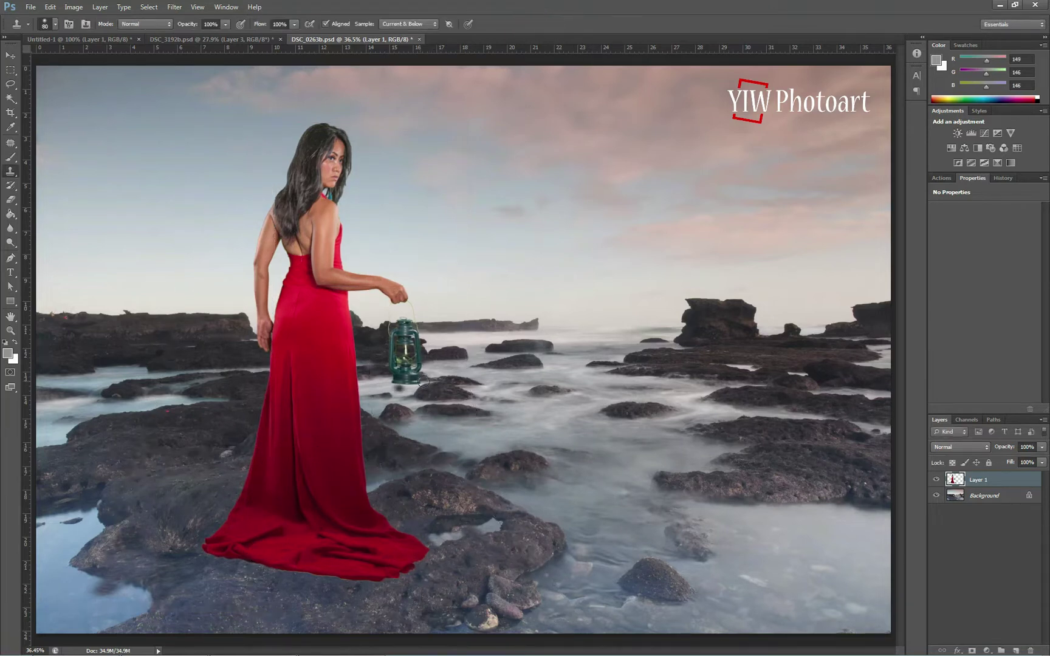
Step: Open the woman's layer in Liquify and push the dress hem and its left side outward with a brush up to size 600
key(l)
click(174, 7)
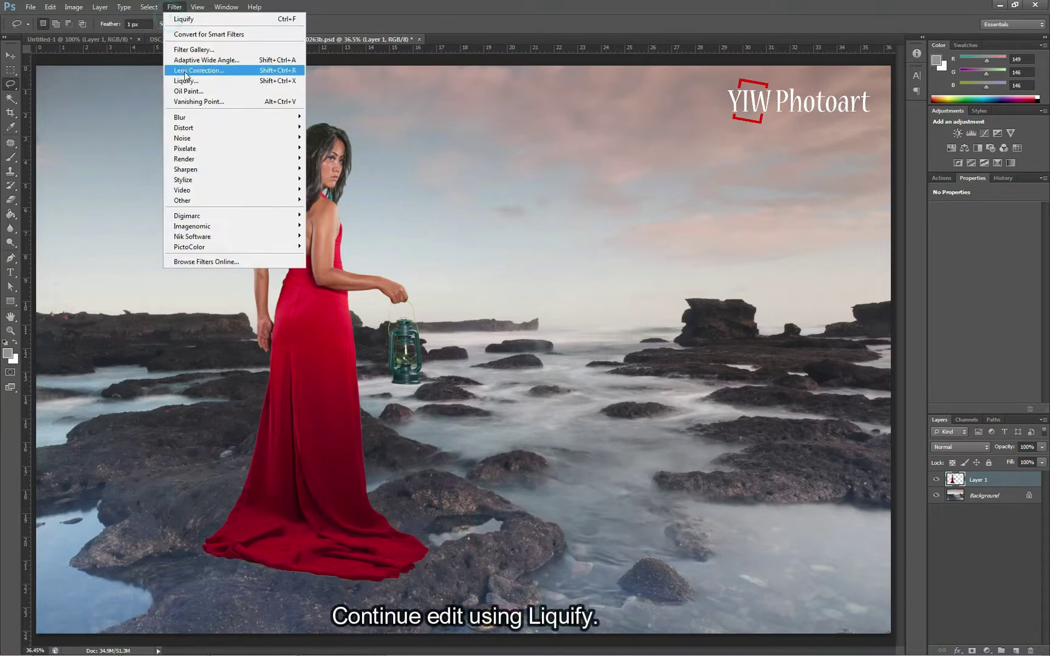
click(182, 83)
drag(407, 520, 416, 520)
drag(202, 519, 174, 522)
key(bracketright)
key(bracketright)
mouse_move(240, 464)
mouse_down()
mouse_move(216, 499)
mouse_move(178, 509)
mouse_up()
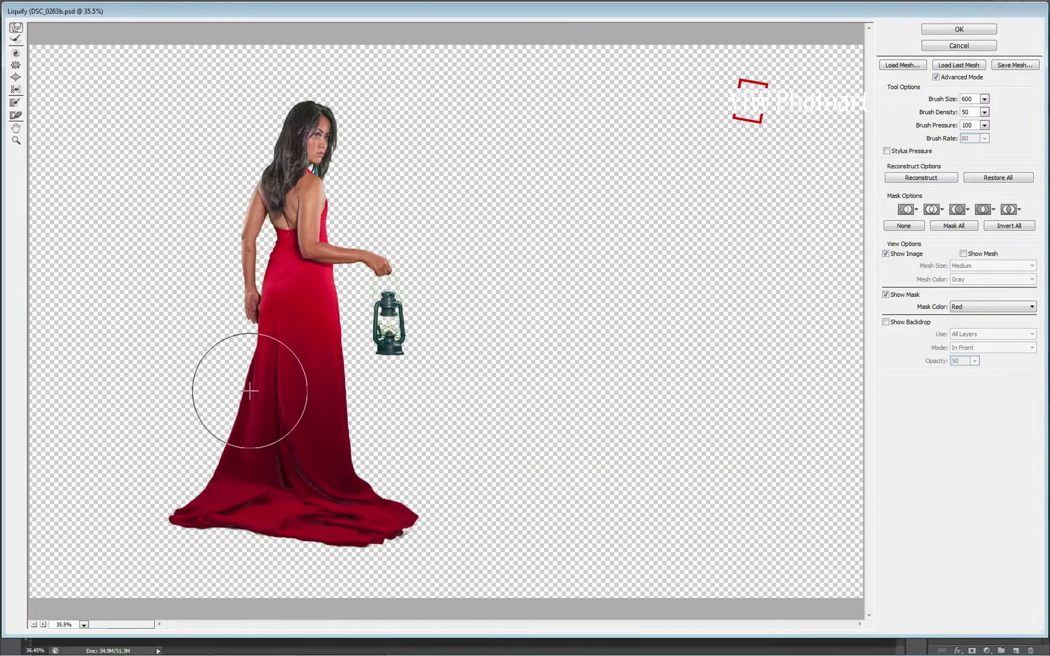
Step: Reduce the Liquify brush to size 300 and pull the hem's tips and lower edge farther out into an irregular outline
key(bracketleft)
key(bracketleft)
key(bracketleft)
key(bracketleft)
key(bracketleft)
drag(412, 521, 418, 525)
drag(265, 522, 258, 530)
drag(307, 530, 297, 530)
drag(187, 507, 167, 517)
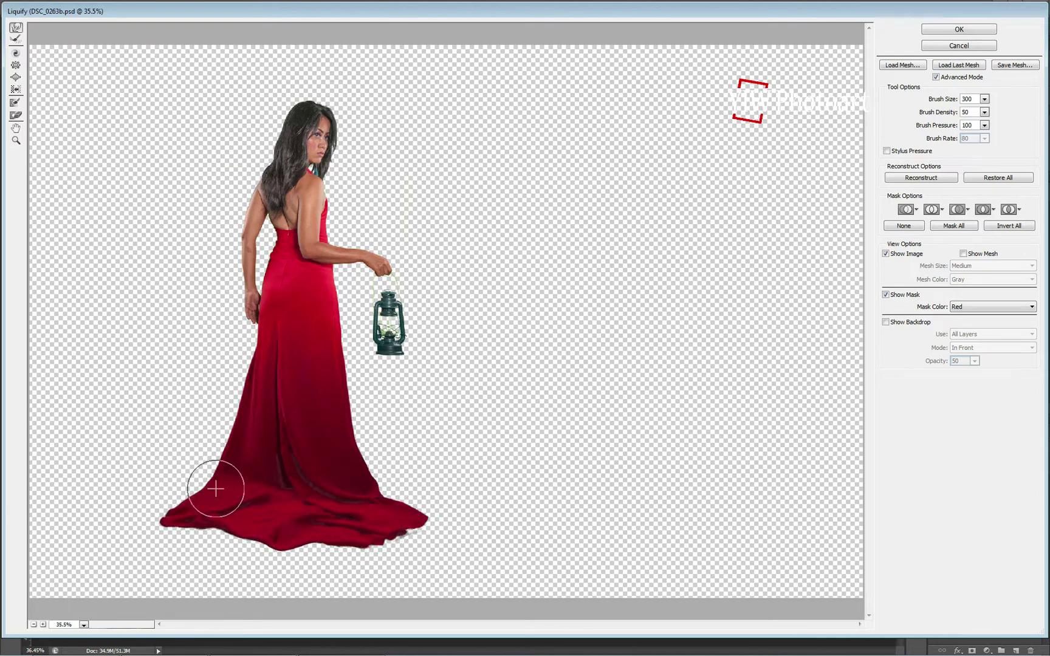
Step: Extend both ends of the dress train with a size 400 brush, check it against the backdrop and apply the Liquify changes
key(bracketright)
key(bracketright)
key(bracketleft)
mouse_move(377, 499)
mouse_down()
mouse_move(332, 504)
mouse_move(391, 502)
mouse_move(437, 516)
mouse_up()
click(886, 323)
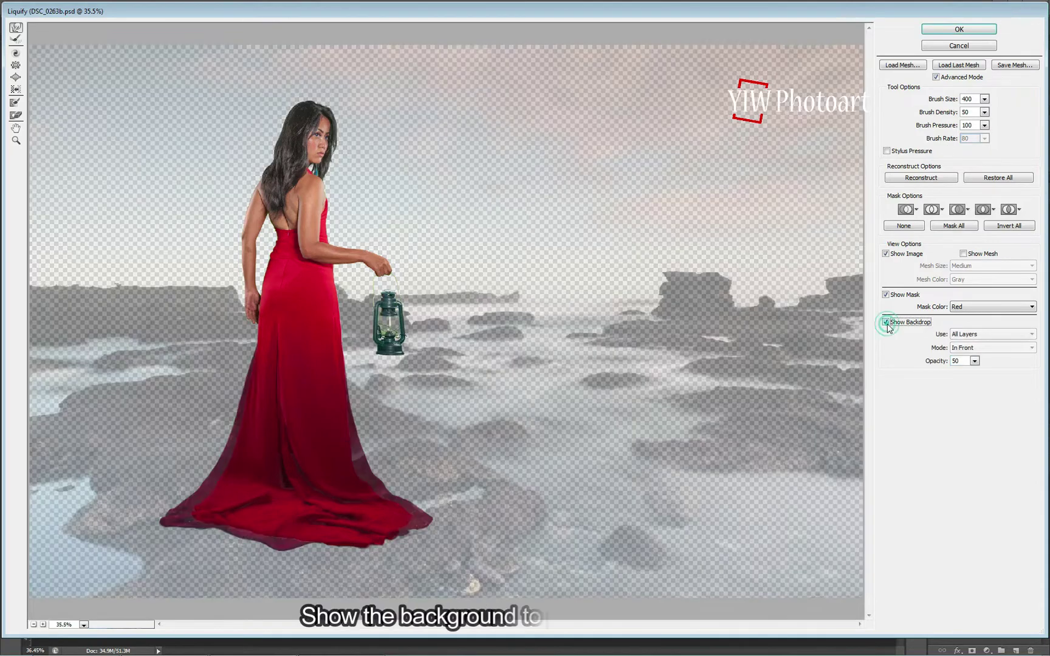
click(888, 325)
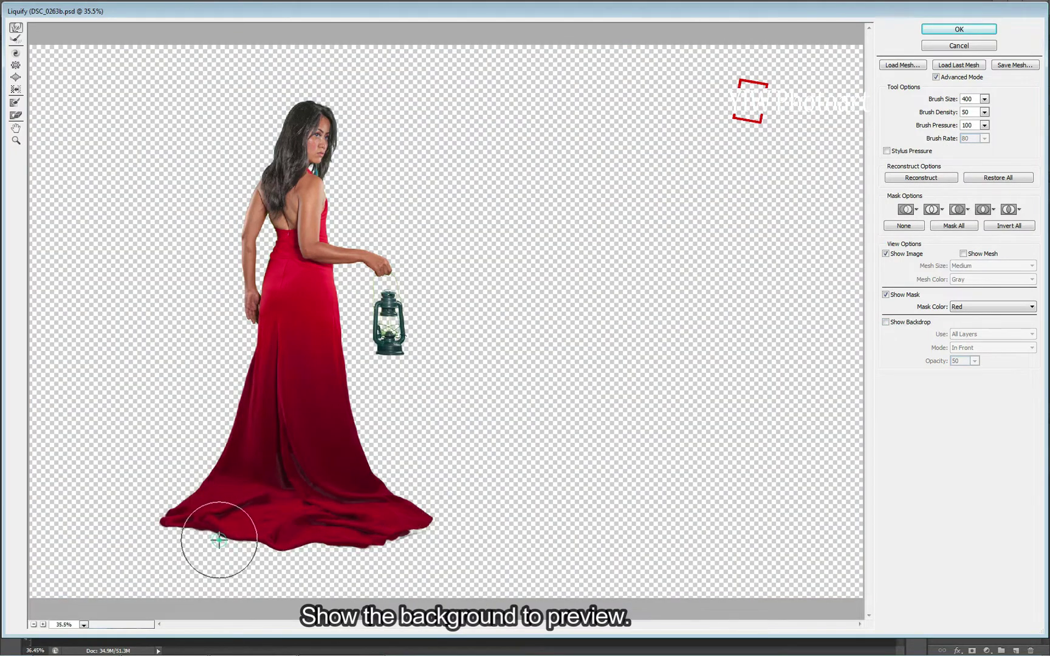
drag(167, 522, 162, 527)
drag(208, 493, 214, 479)
click(886, 322)
click(957, 30)
Step: Inspect the lantern at 100%, reopen Liquify on the woman's layer and freeze the dress area beside the lantern with a size 400 brush
click(198, 7)
click(216, 118)
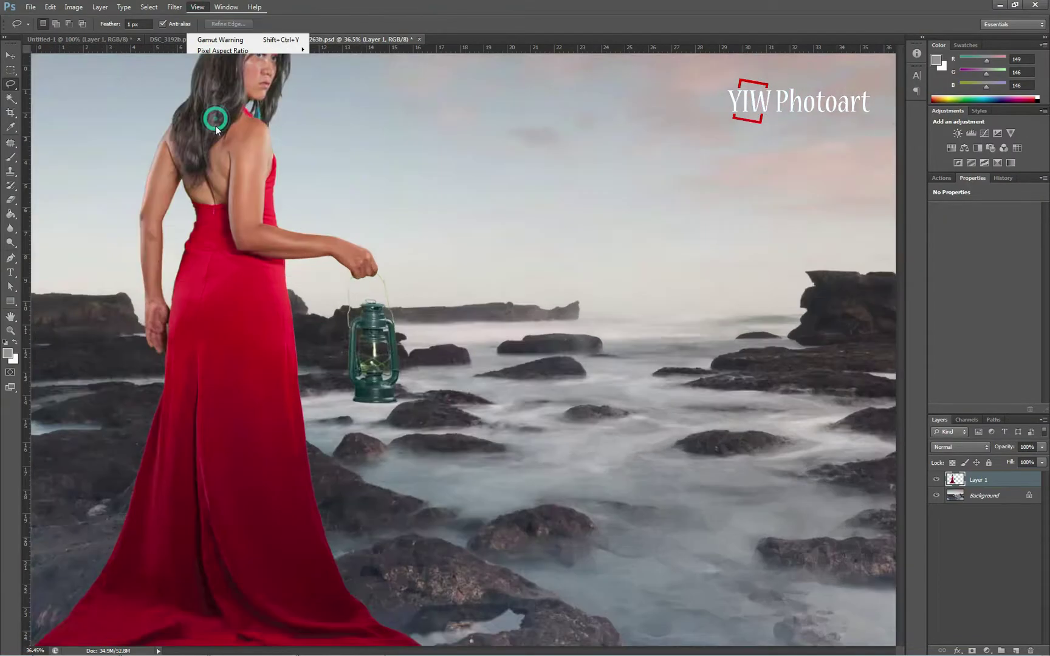
drag(312, 471, 591, 328)
drag(518, 336, 307, 437)
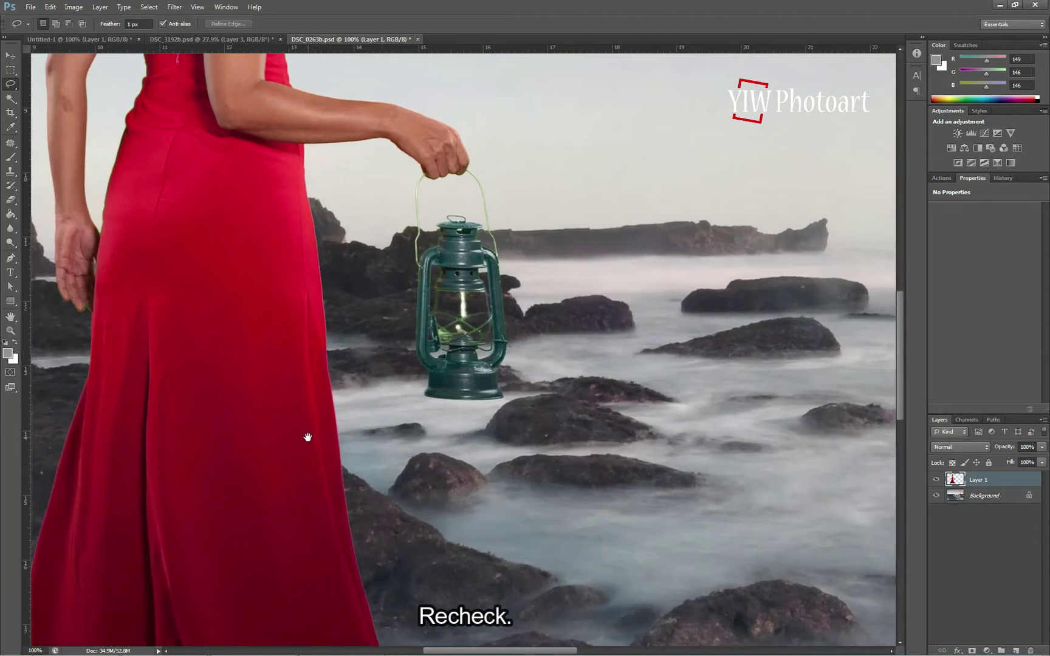
click(175, 6)
click(182, 82)
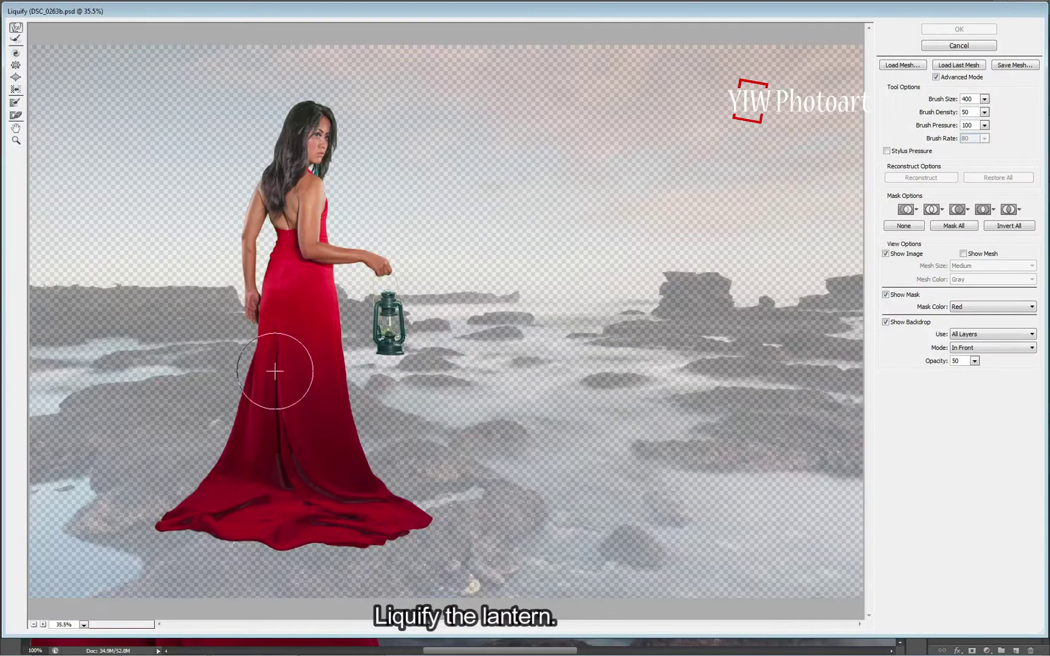
click(84, 625)
click(110, 477)
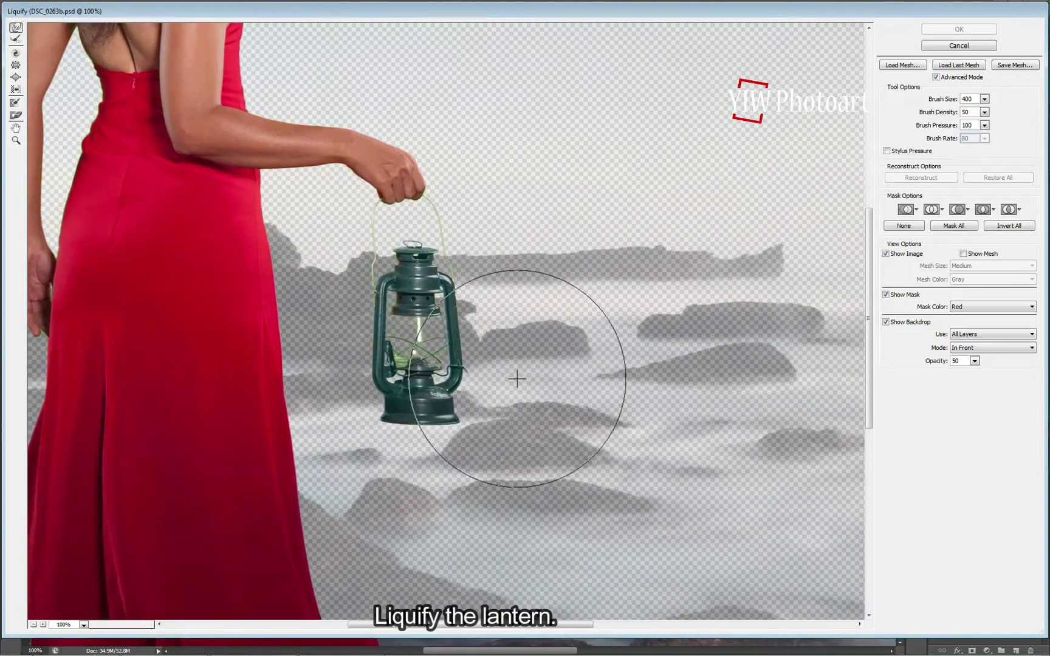
key(f)
click(177, 234)
mouse_move(178, 234)
mouse_down()
mouse_move(242, 504)
mouse_move(221, 349)
mouse_up()
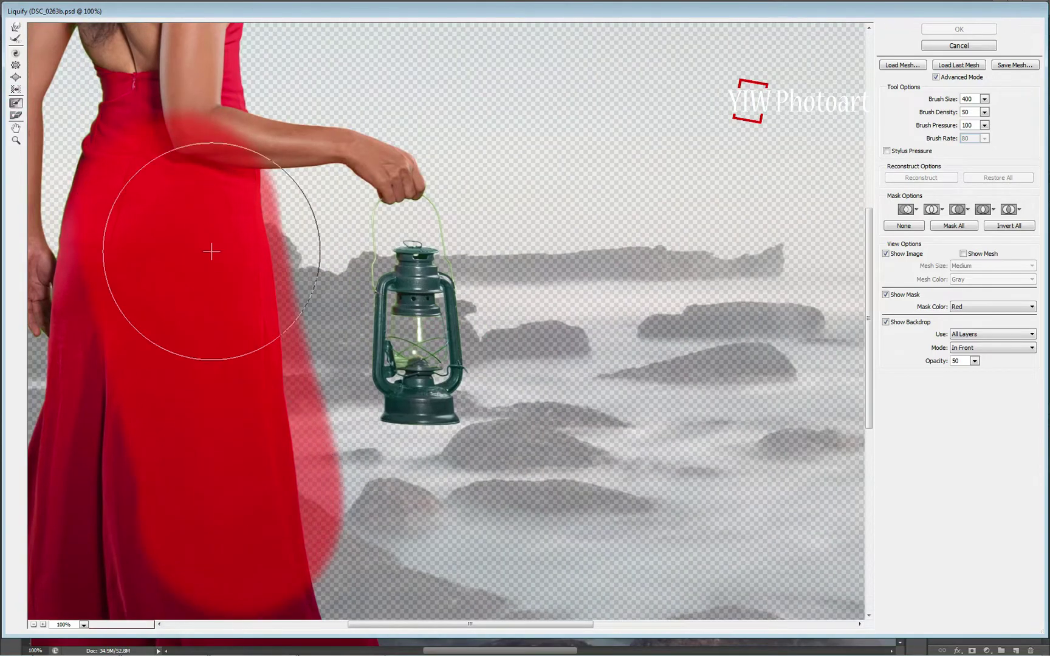
Step: Straighten the lantern by warping its body and base slightly toward the dress with the backdrop off, and apply Liquify
key(w)
drag(420, 388, 413, 388)
drag(450, 422, 448, 419)
click(886, 322)
drag(429, 296, 419, 283)
drag(465, 426, 459, 424)
click(959, 29)
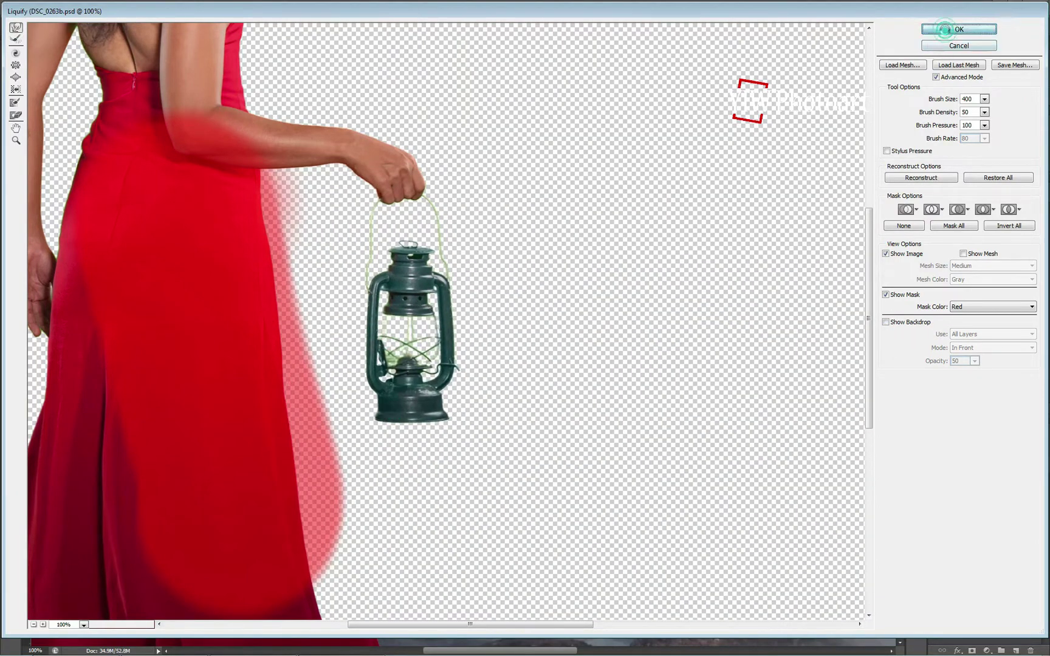
click(197, 6)
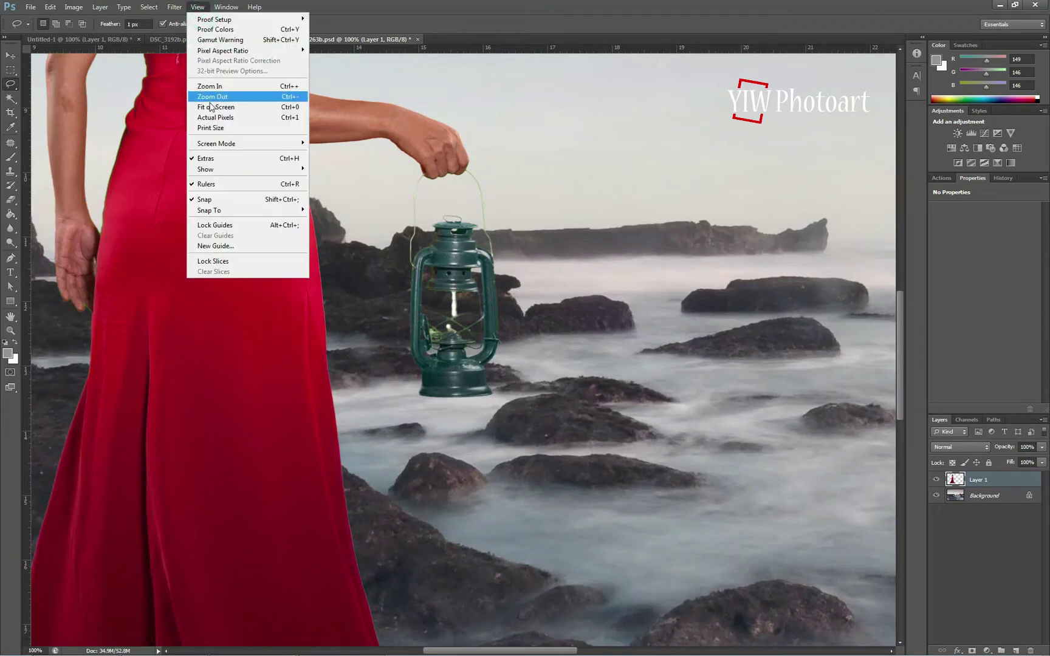
click(210, 108)
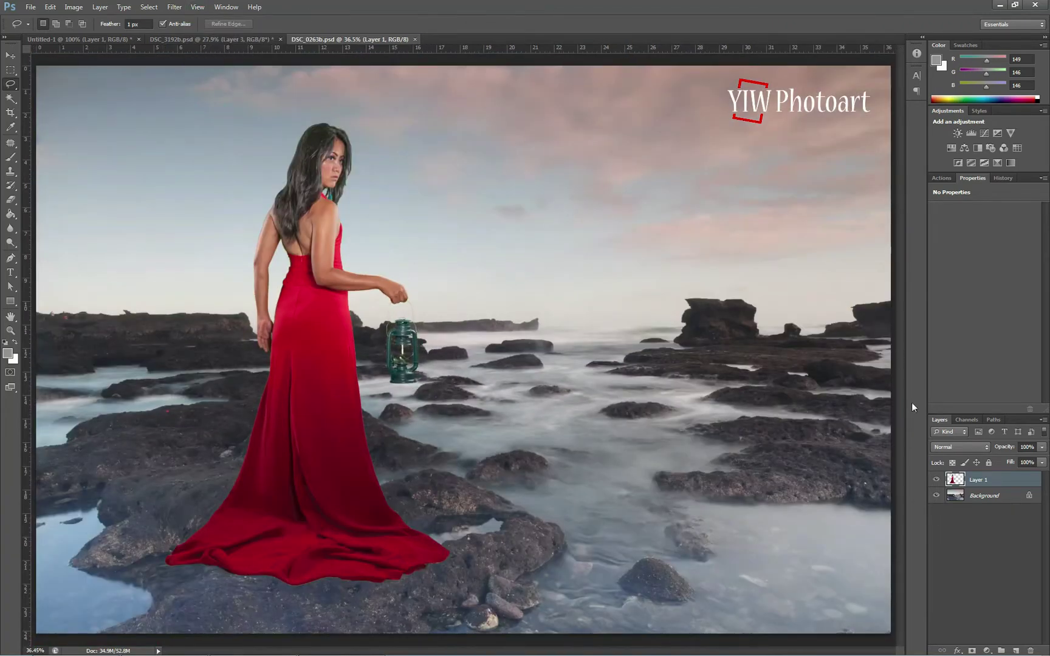
Step: Hide the woman's layer, darken the background with a Levels adjustment layer at midtones 0.57 and output 18 to 124, and save
click(935, 479)
click(988, 497)
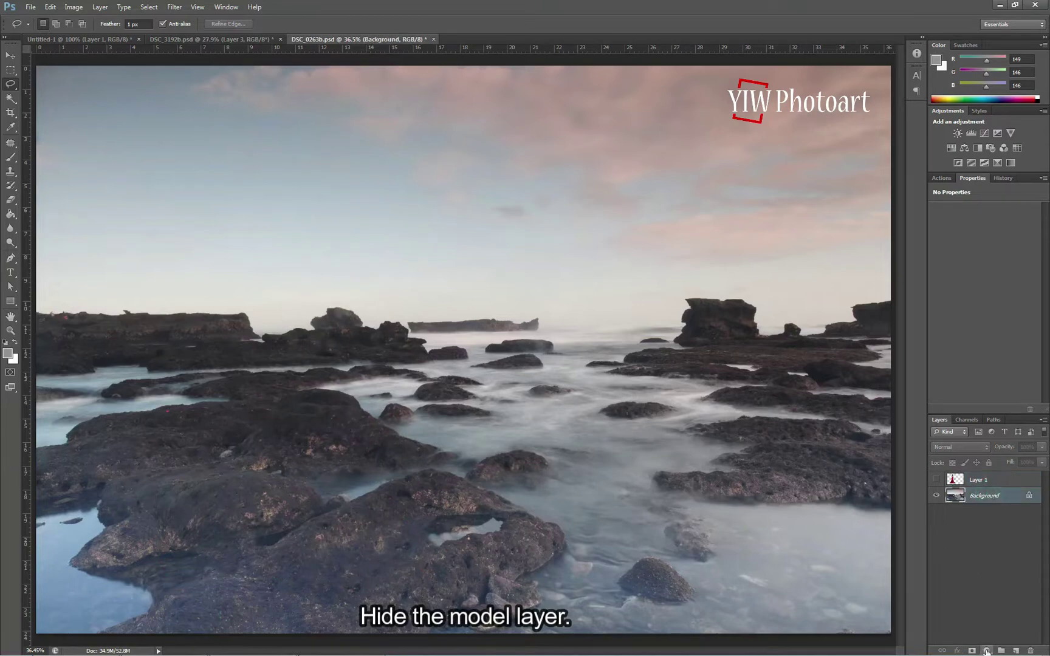
click(985, 652)
click(989, 468)
drag(1035, 321, 954, 324)
drag(991, 290, 990, 324)
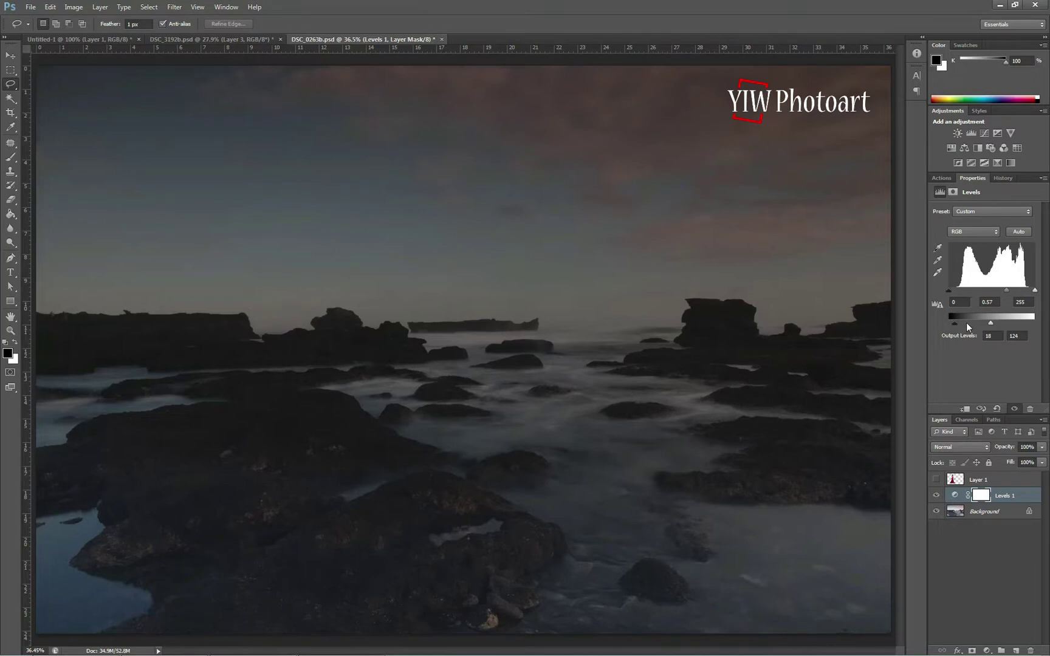
click(1000, 479)
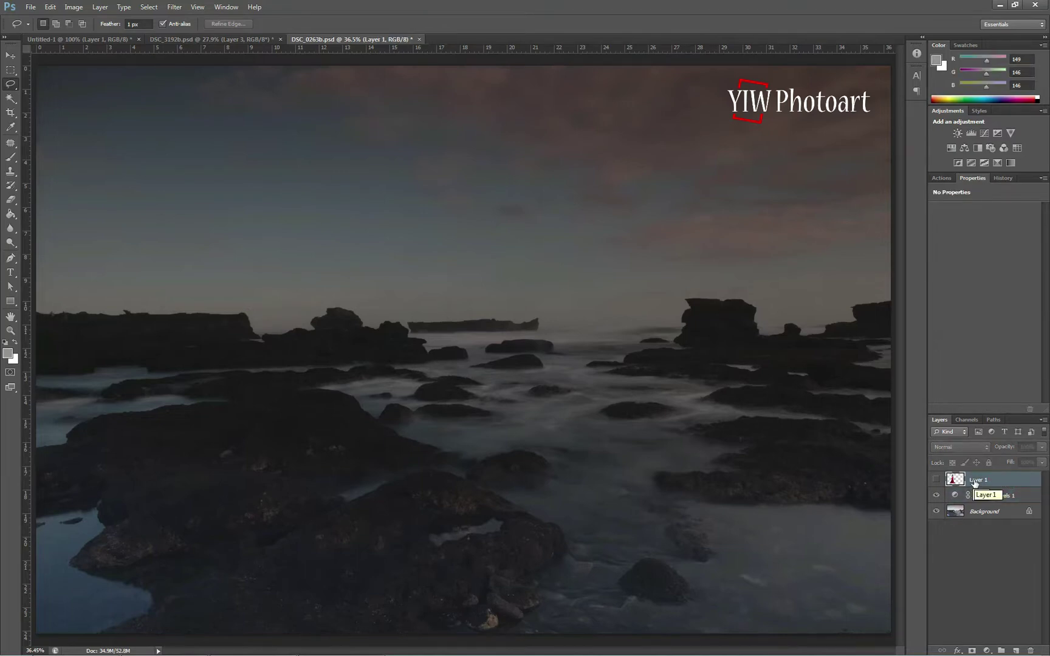
key(ctrl+s)
Step: Add a new layer above the Levels adjustment, set its blending to Soft Light and choose black as the foreground color
click(1006, 498)
click(1016, 651)
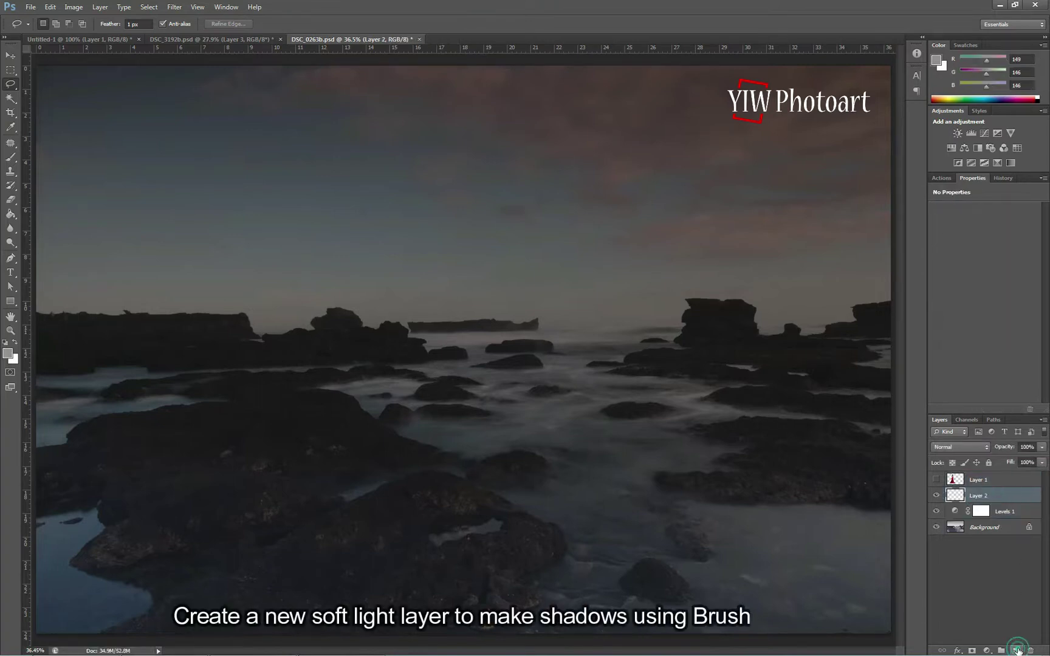
click(990, 447)
click(976, 305)
click(8, 358)
click(614, 596)
click(867, 469)
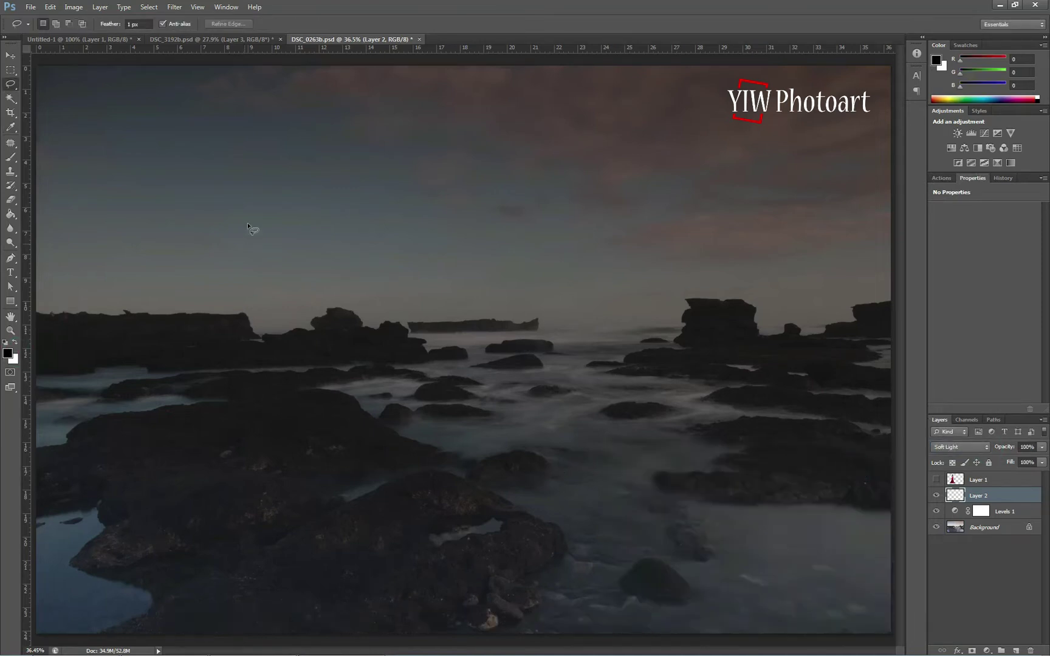
Step: Paint black shadows over the sky and around the photo's edges with a size 1500 brush at 26% opacity
click(10, 157)
click(227, 24)
click(196, 7)
click(202, 94)
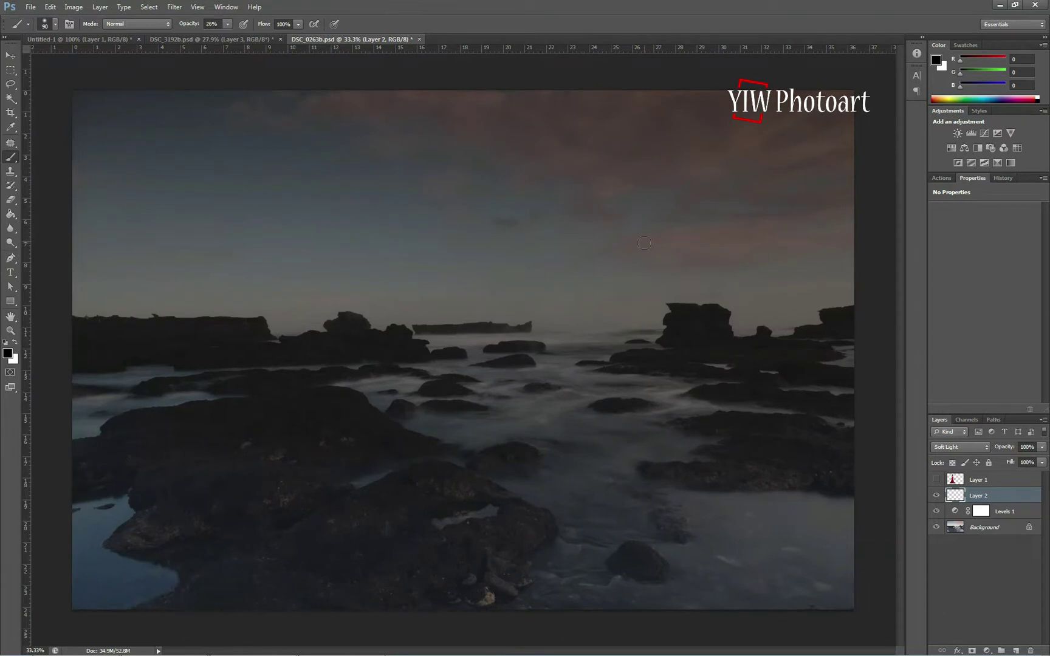
mouse_move(642, 226)
mouse_down()
mouse_move(796, 295)
mouse_move(222, 103)
mouse_move(898, 223)
mouse_up()
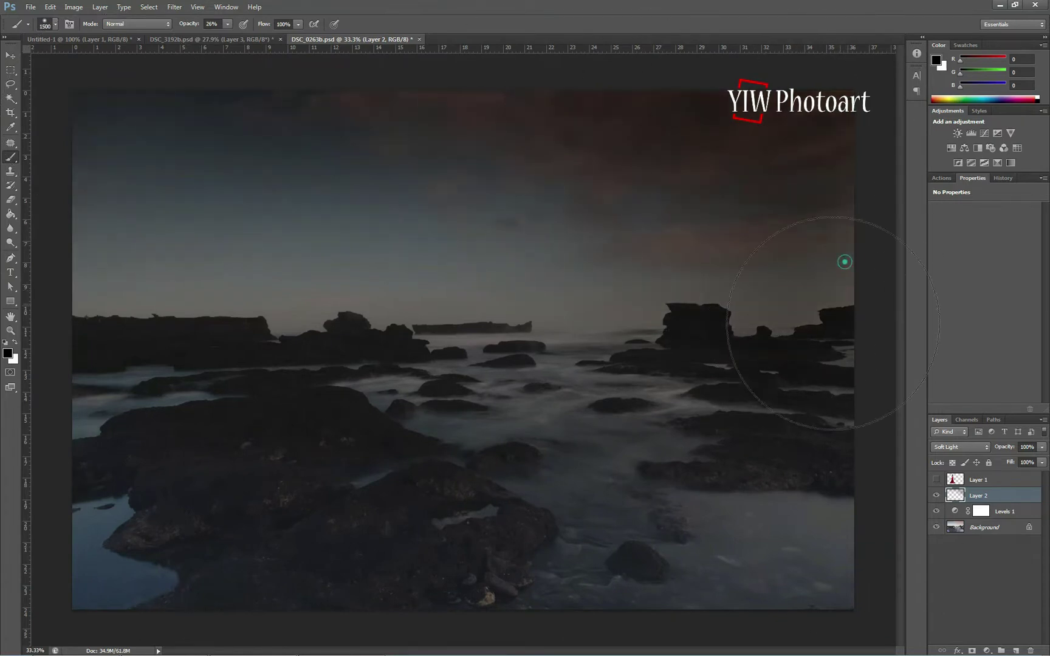
mouse_move(118, 556)
mouse_down()
mouse_move(106, 563)
mouse_move(116, 235)
mouse_move(131, 194)
mouse_up()
click(197, 7)
click(212, 97)
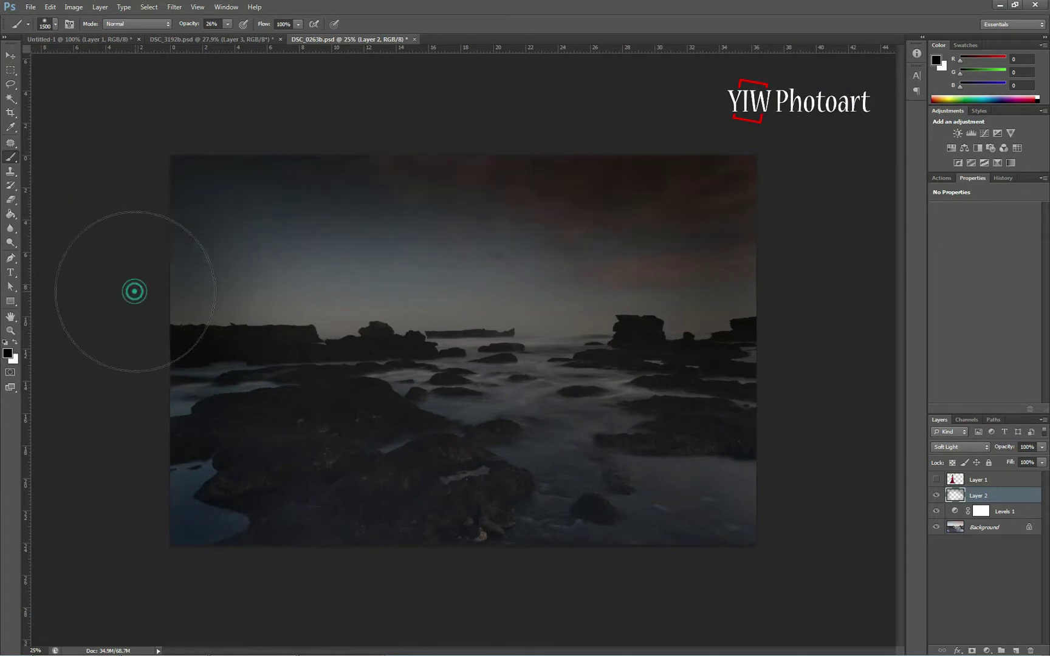
mouse_move(776, 319)
mouse_down()
mouse_move(718, 406)
mouse_move(766, 482)
mouse_move(637, 534)
mouse_move(280, 556)
mouse_move(506, 579)
mouse_move(133, 449)
mouse_move(167, 408)
mouse_up()
Step: Deepen the shadows across the sky and rocks with a size 2200 brush at 13% opacity, and save the document
click(227, 25)
drag(227, 35, 219, 35)
click(506, 26)
key(bracketright)
key(bracketright)
key(bracketright)
key(bracketright)
key(bracketright)
key(bracketright)
key(bracketright)
mouse_move(246, 283)
mouse_down()
mouse_move(222, 251)
mouse_move(162, 358)
mouse_up()
mouse_move(263, 268)
mouse_down()
mouse_move(392, 255)
mouse_move(583, 265)
mouse_move(787, 245)
mouse_move(628, 319)
mouse_move(616, 510)
mouse_move(164, 314)
mouse_move(504, 293)
mouse_move(761, 117)
mouse_move(694, 150)
mouse_move(755, 192)
mouse_move(663, 525)
mouse_move(245, 543)
mouse_move(631, 331)
mouse_up()
key(ctrl+s)
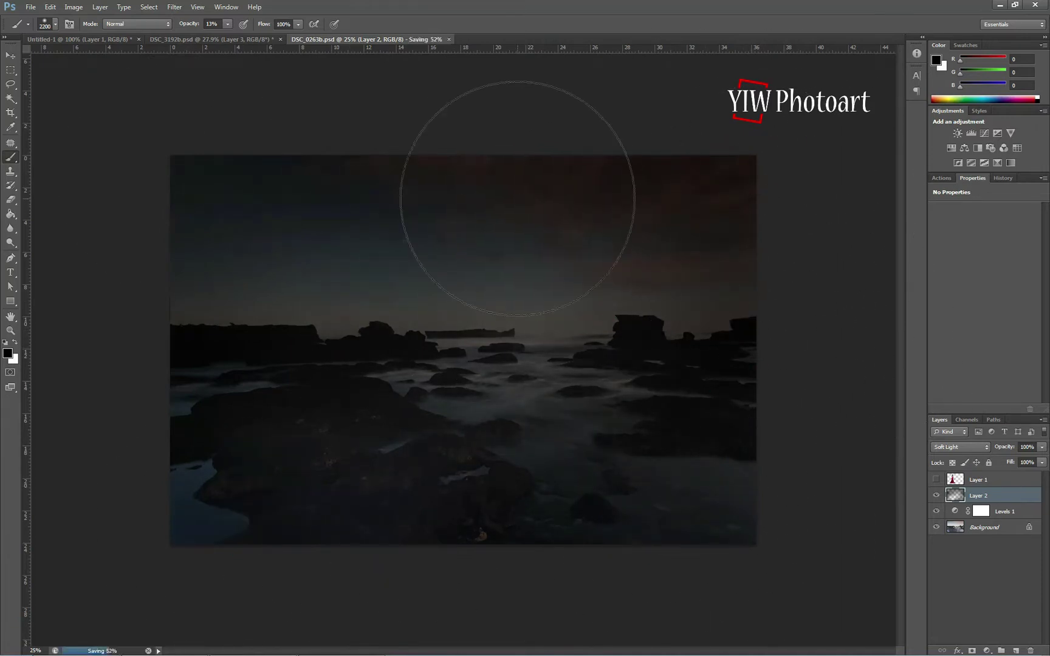
Step: Paint faint white highlights on the foreground and right-hand rocks on the Soft Light layer, shrinking the brush down to size 150
click(197, 6)
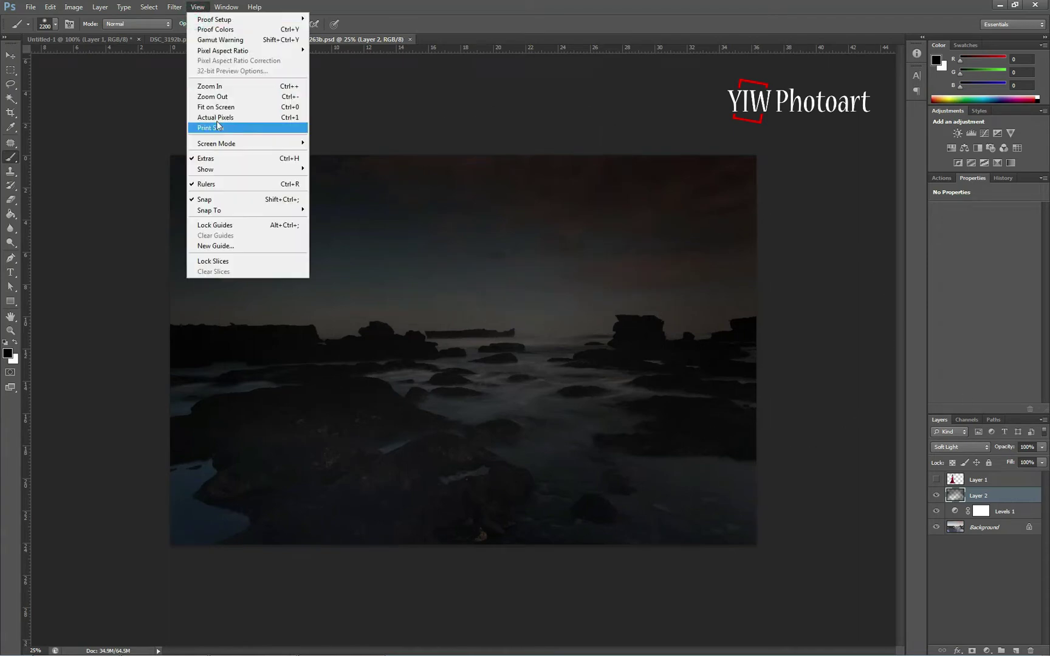
click(219, 107)
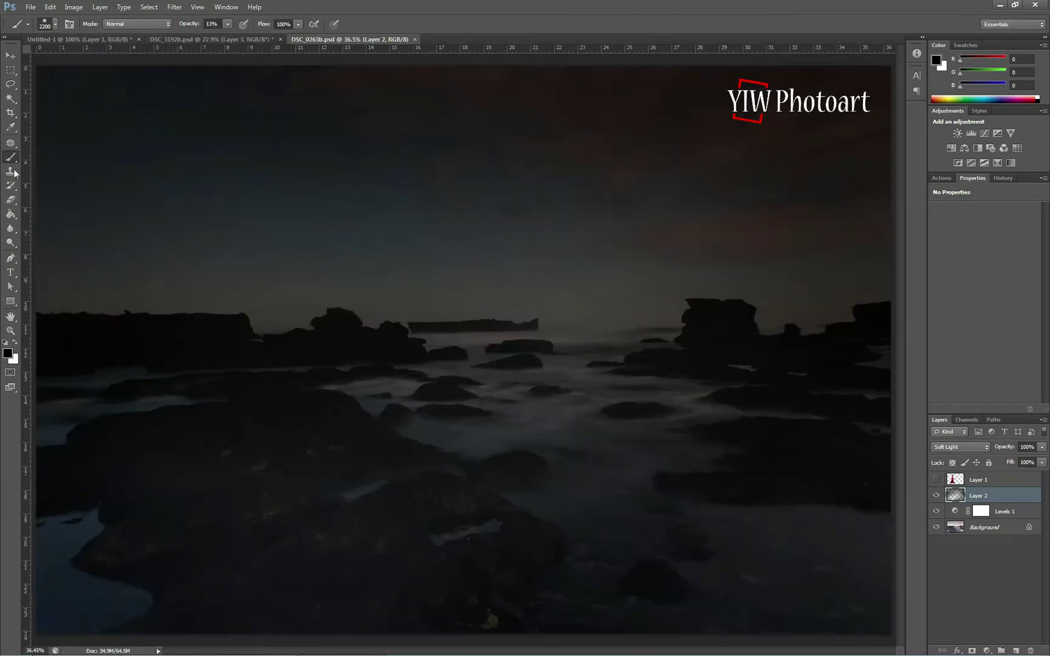
click(15, 343)
key(bracketleft)
key(bracketleft)
key(bracketleft)
key(bracketleft)
key(bracketleft)
key(bracketleft)
key(bracketleft)
key(bracketleft)
key(bracketleft)
key(bracketleft)
key(bracketleft)
key(bracketleft)
key(bracketleft)
key(bracketleft)
key(bracketleft)
key(bracketleft)
key(bracketleft)
key(bracketleft)
mouse_move(162, 478)
mouse_down()
mouse_move(292, 465)
mouse_move(139, 465)
mouse_up()
mouse_move(101, 470)
mouse_down()
mouse_move(175, 508)
mouse_move(391, 523)
mouse_up()
key(bracketleft)
click(379, 554)
key(bracketleft)
drag(738, 482, 792, 461)
key(bracketleft)
key(bracketleft)
click(426, 393)
click(303, 605)
click(450, 611)
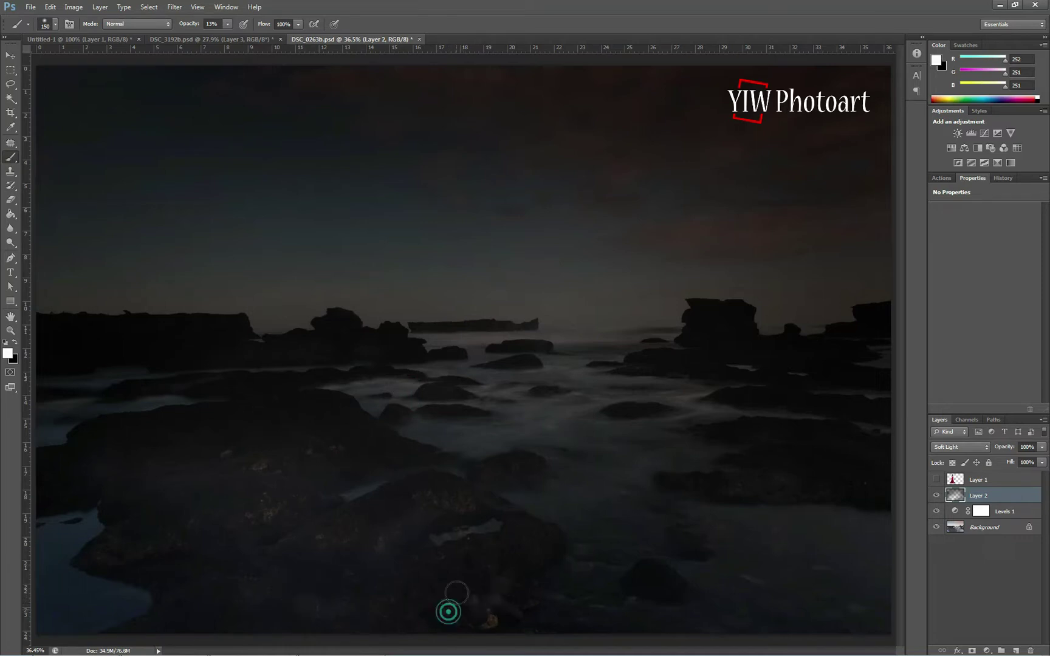
Step: Add a new layer with Overlay blending and set the foreground color to the pale warm tone fff1e9
click(1016, 650)
click(960, 447)
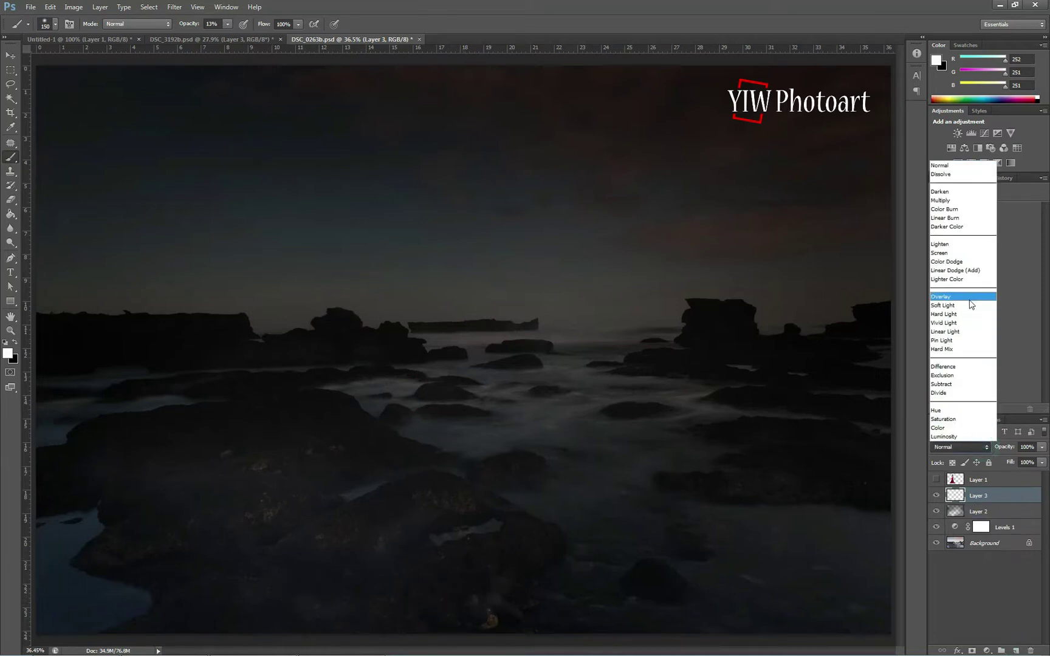
click(959, 305)
click(8, 354)
click(628, 477)
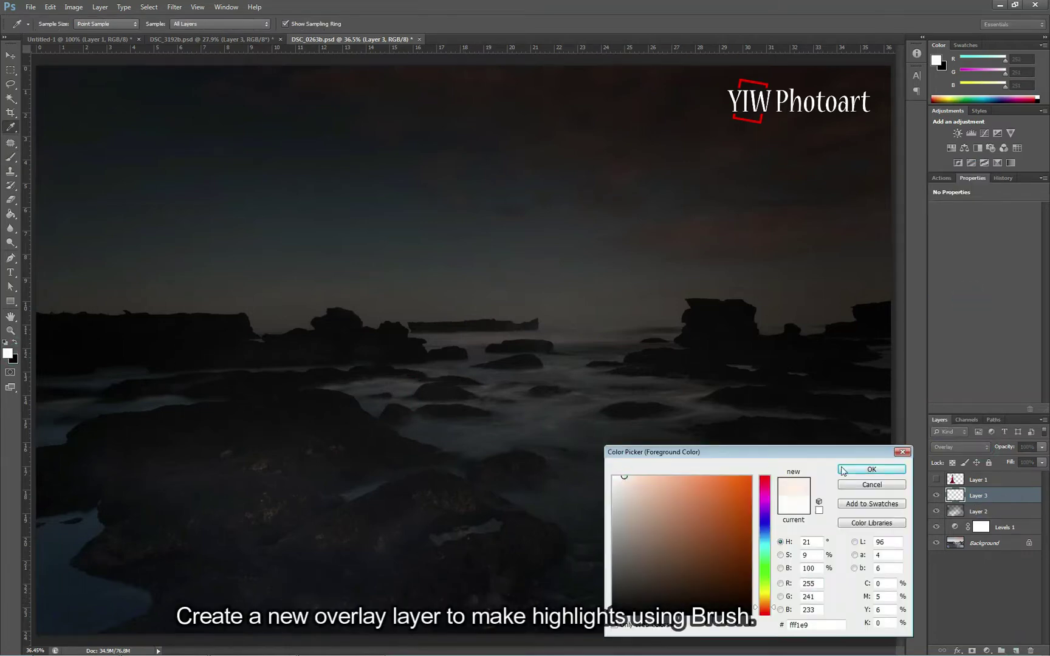
click(872, 470)
Step: Paint subtle warm highlights over the rocks and water on the Overlay layer with brush sizes 150 to 400 at 13% opacity
click(150, 546)
click(490, 604)
click(788, 481)
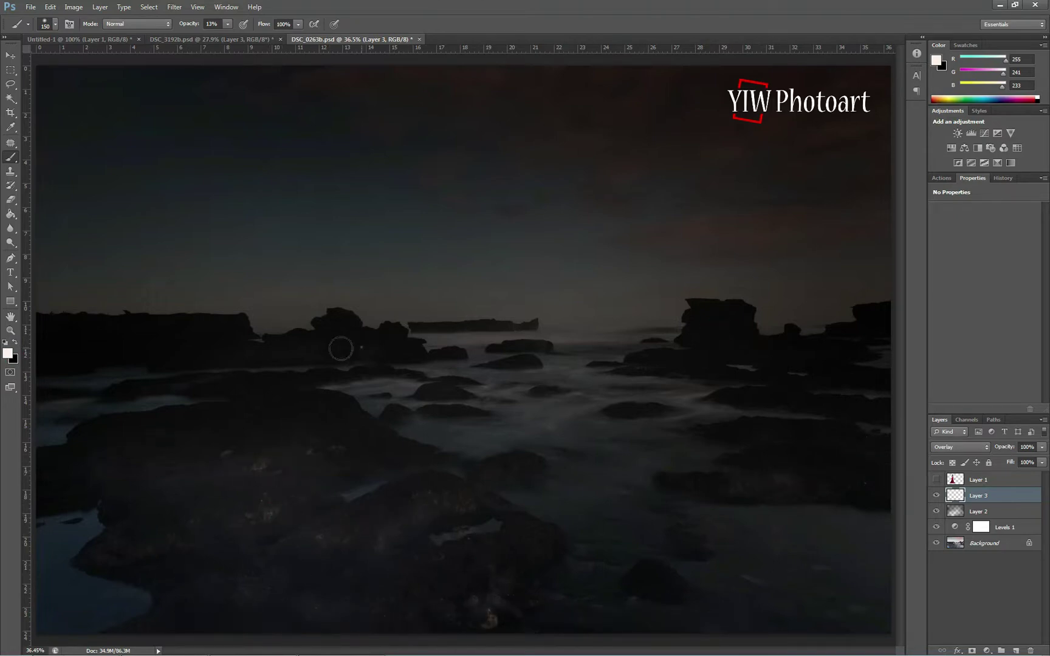
drag(447, 434, 584, 502)
click(632, 523)
click(124, 599)
key(bracketright)
key(bracketright)
click(66, 421)
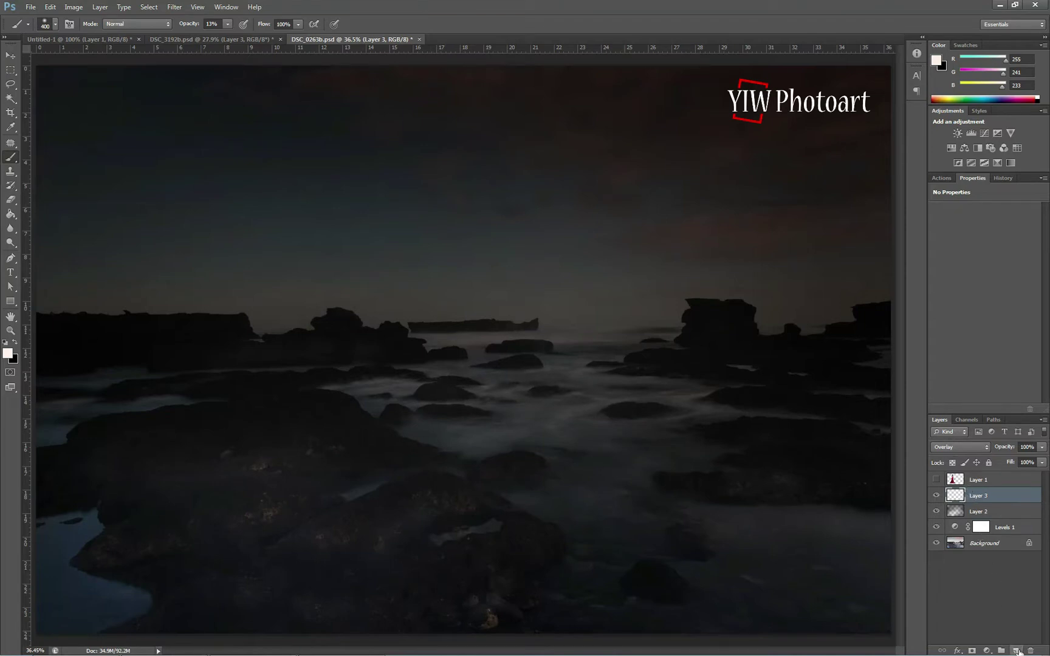
Step: Stamp all visible layers into a new layer and apply the Color Efex Pro 3.0 Bleach Bypass filter to it
key(ctrl+shift+alt+e)
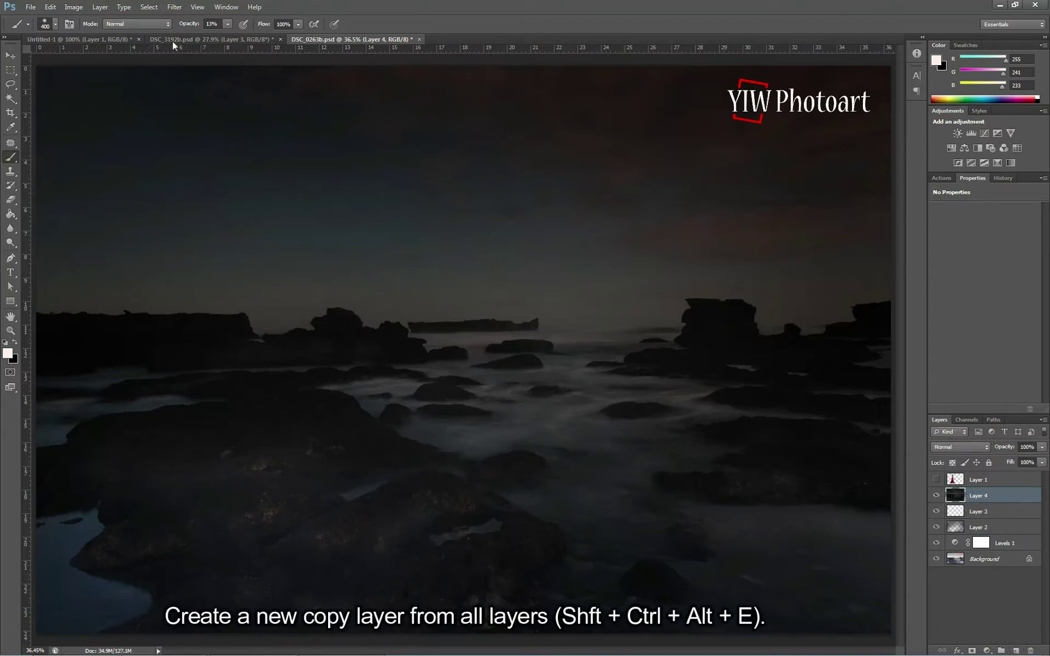
click(174, 7)
mouse_move(206, 238)
click(356, 235)
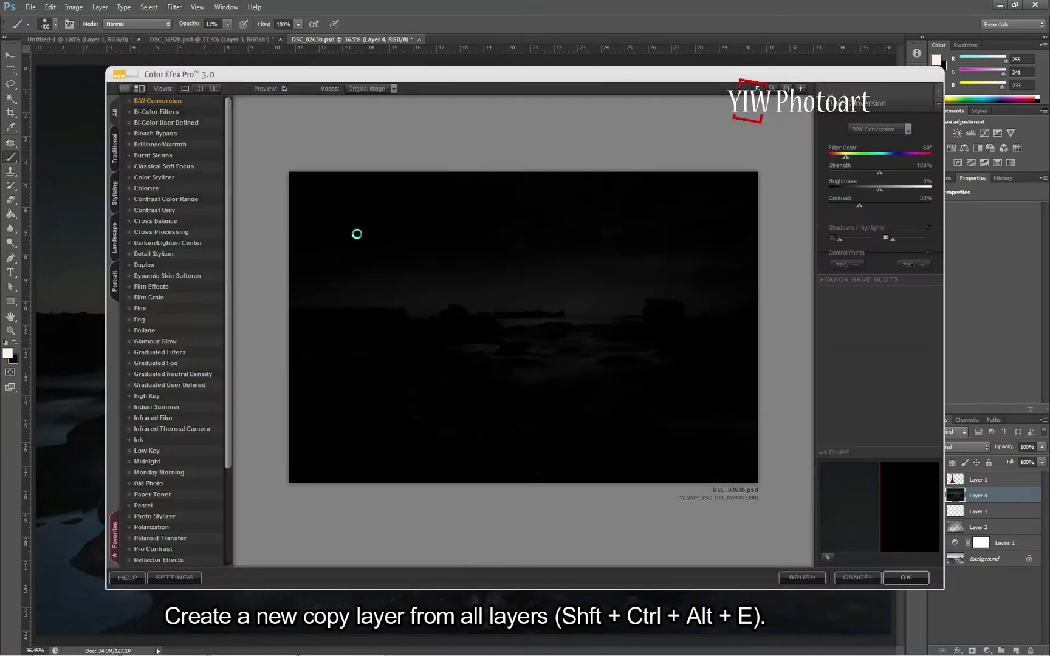
click(169, 132)
drag(891, 183, 960, 150)
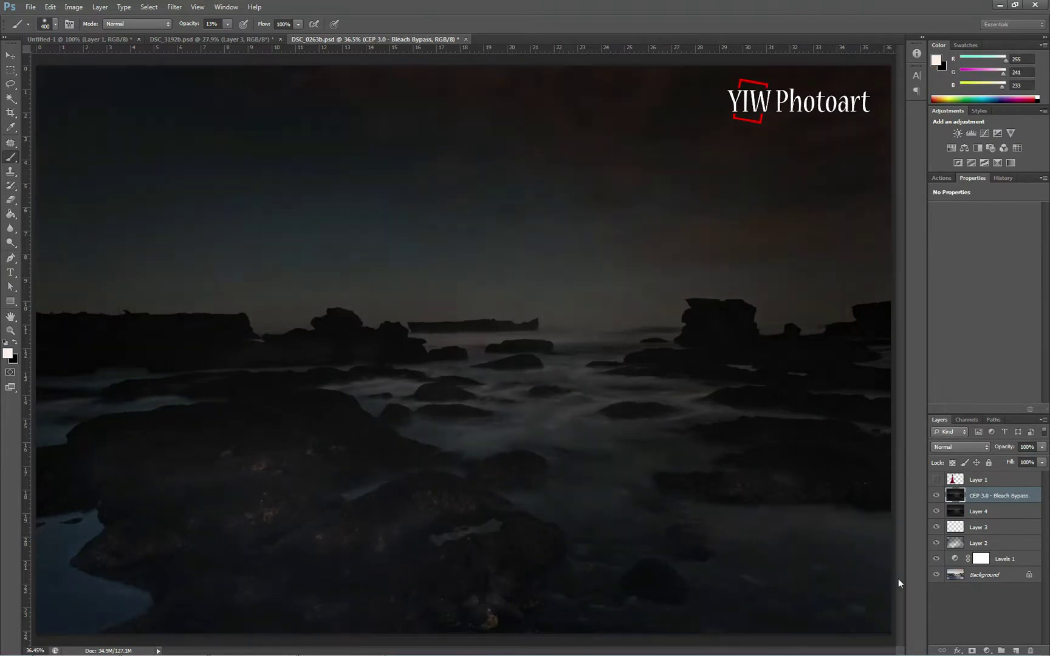
Step: Add a Selective Color adjustment layer above Bleach Bypass, lowering cyan in the reds and setting Yellows to cyan +100 and yellow -73
click(988, 652)
click(975, 641)
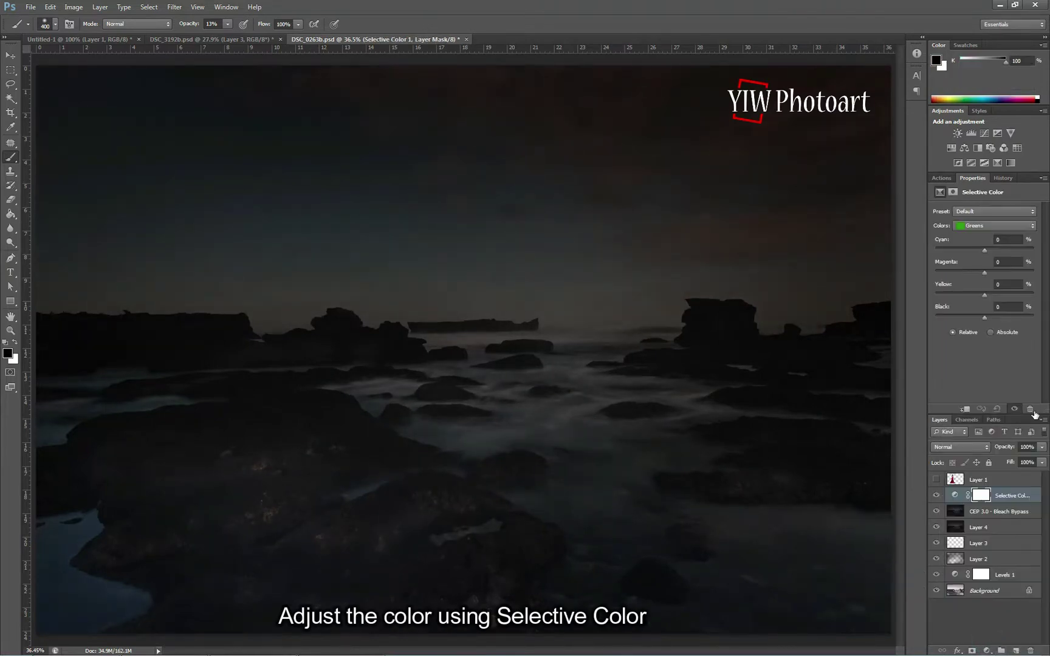
click(984, 226)
click(980, 241)
drag(984, 249, 906, 261)
click(995, 226)
click(980, 240)
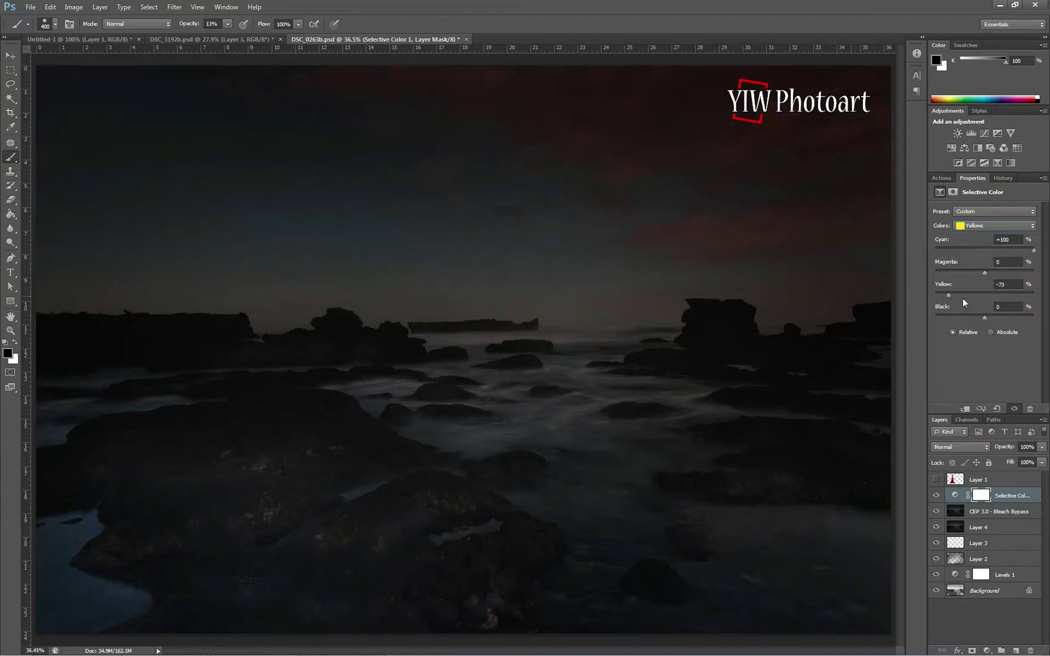
Step: Adjust further Selective Color ranges to shift the sky and water toward blue-violet, setting yellow to +2 in Blacks
click(989, 227)
click(985, 265)
click(995, 226)
click(975, 268)
click(995, 226)
click(986, 257)
click(994, 225)
click(995, 296)
click(995, 225)
click(979, 297)
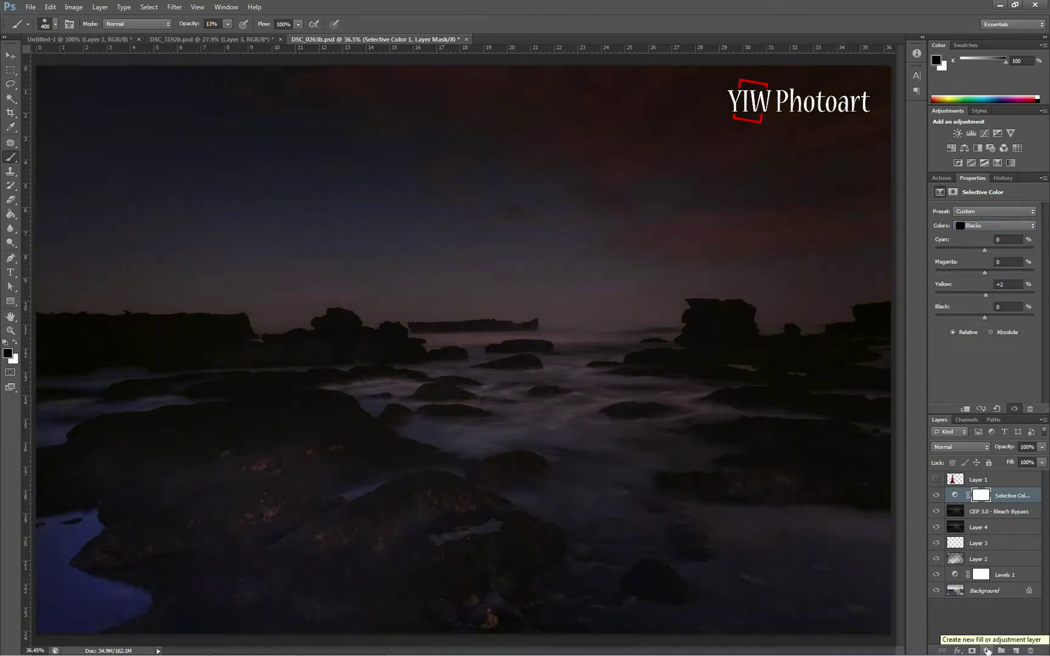
Step: Add a new layer above the Selective Color adjustment and set its blend mode to Soft Light
click(1016, 650)
key(x)
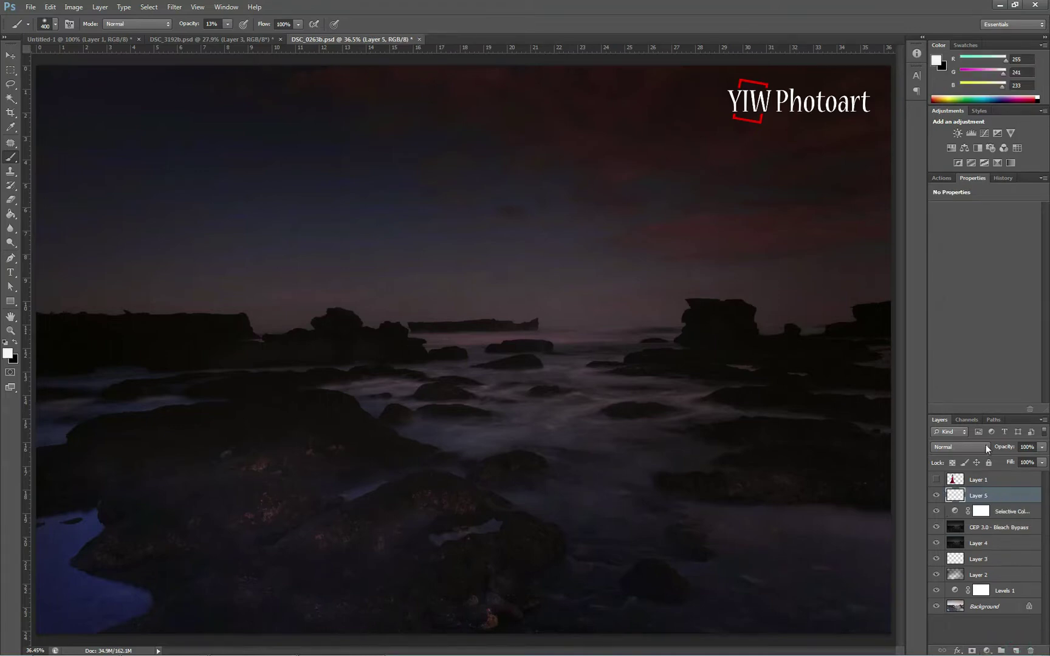
click(985, 446)
click(968, 305)
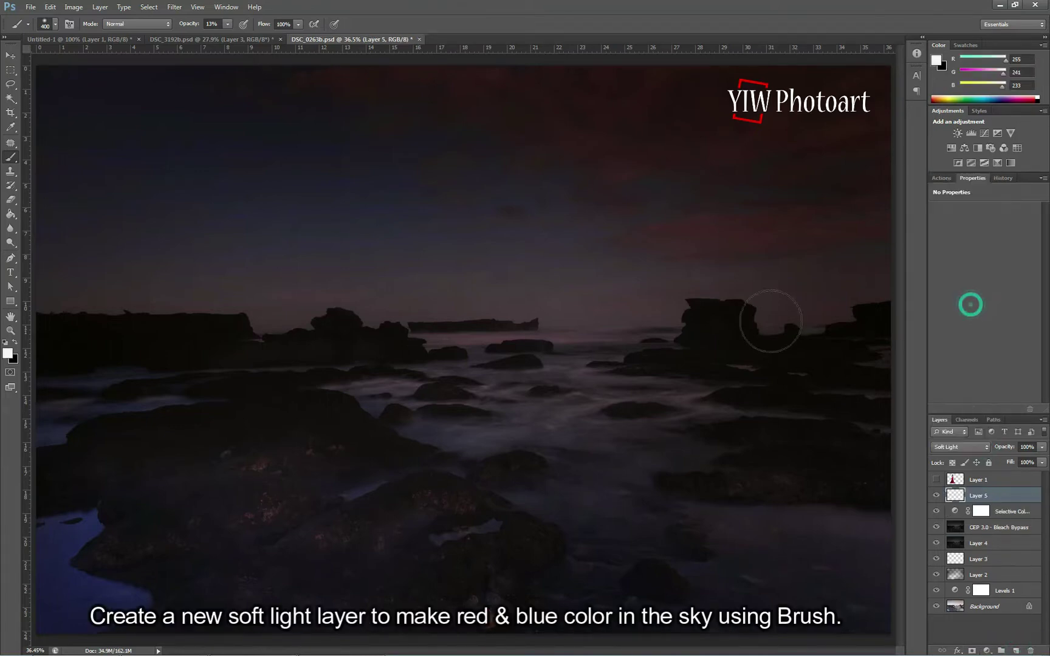
Step: Set the foreground color to red (RGB 202, 68, 46) and brush it over the reddish sky and horizon at 8% opacity
click(8, 354)
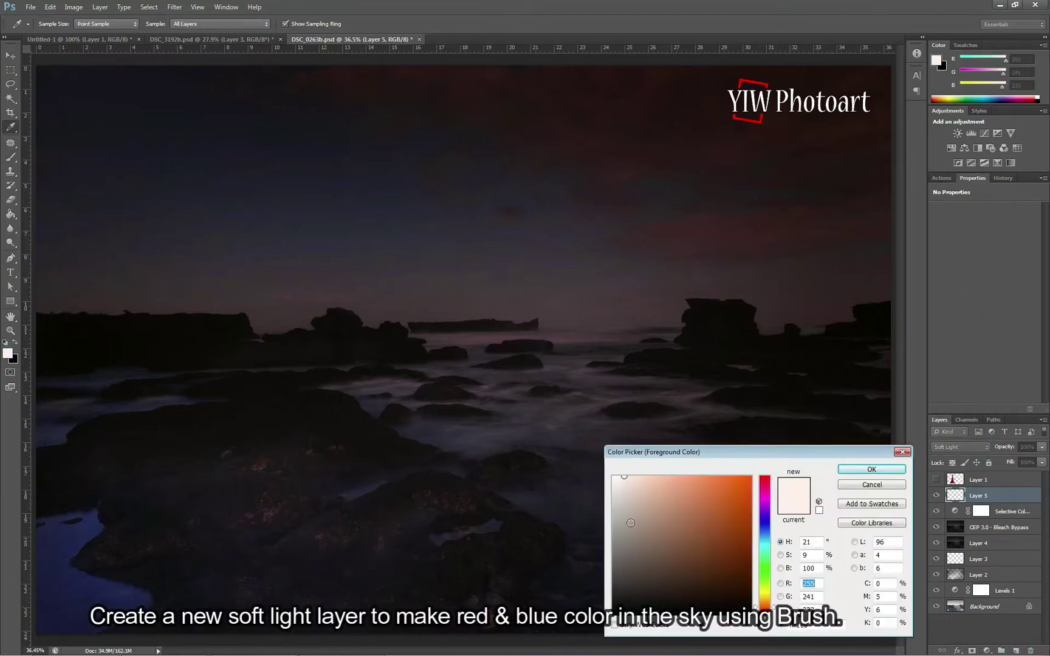
click(764, 593)
click(721, 503)
click(871, 469)
key(b)
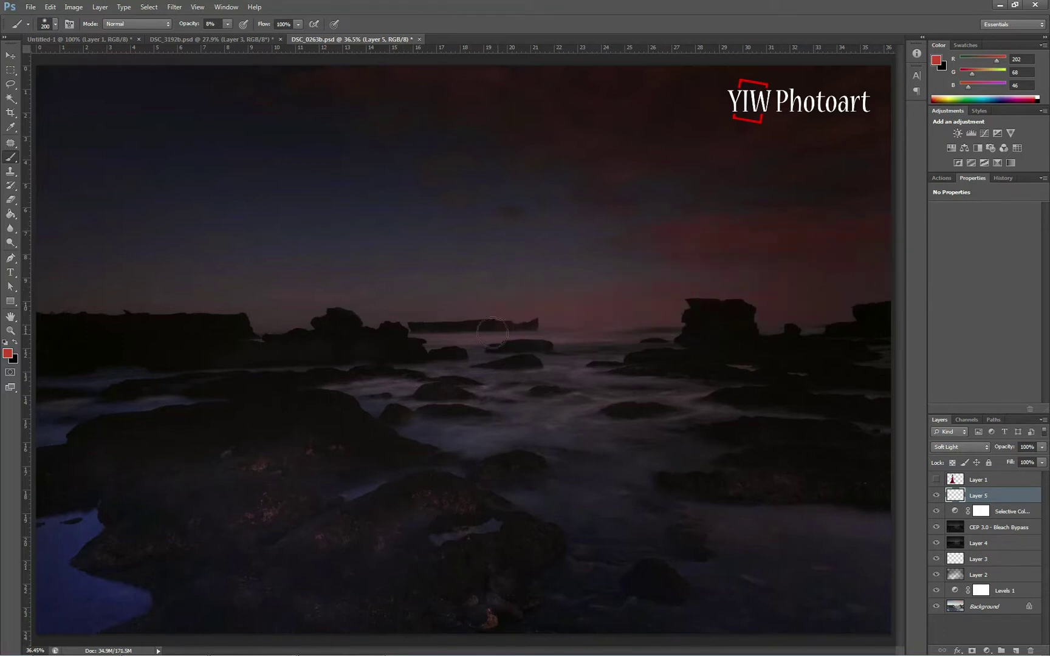
Step: Set the foreground color to blue (RGB 70, 85, 178) and paint it over the sky with a 300 px brush at 8% opacity
click(8, 353)
click(92, 533)
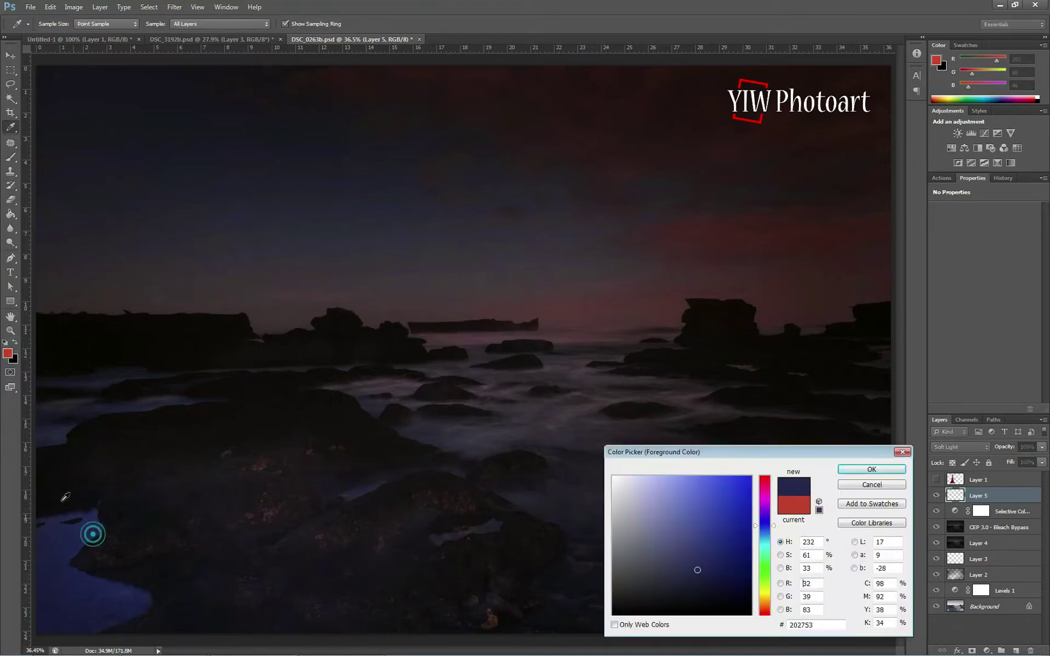
click(871, 469)
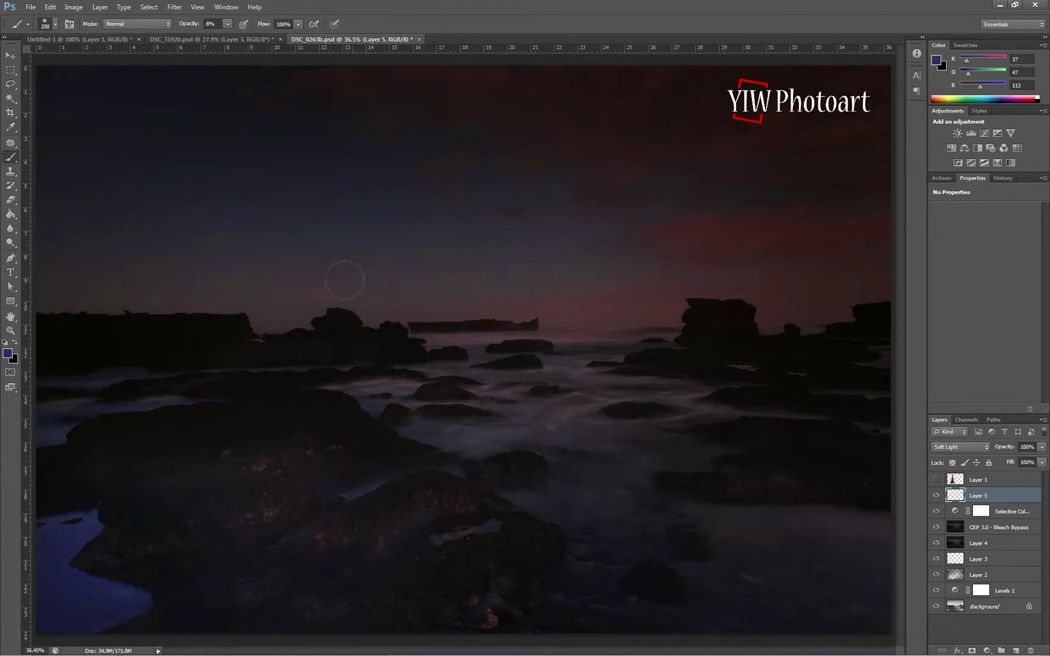
click(8, 353)
click(697, 518)
click(852, 468)
click(248, 228)
drag(745, 199, 355, 181)
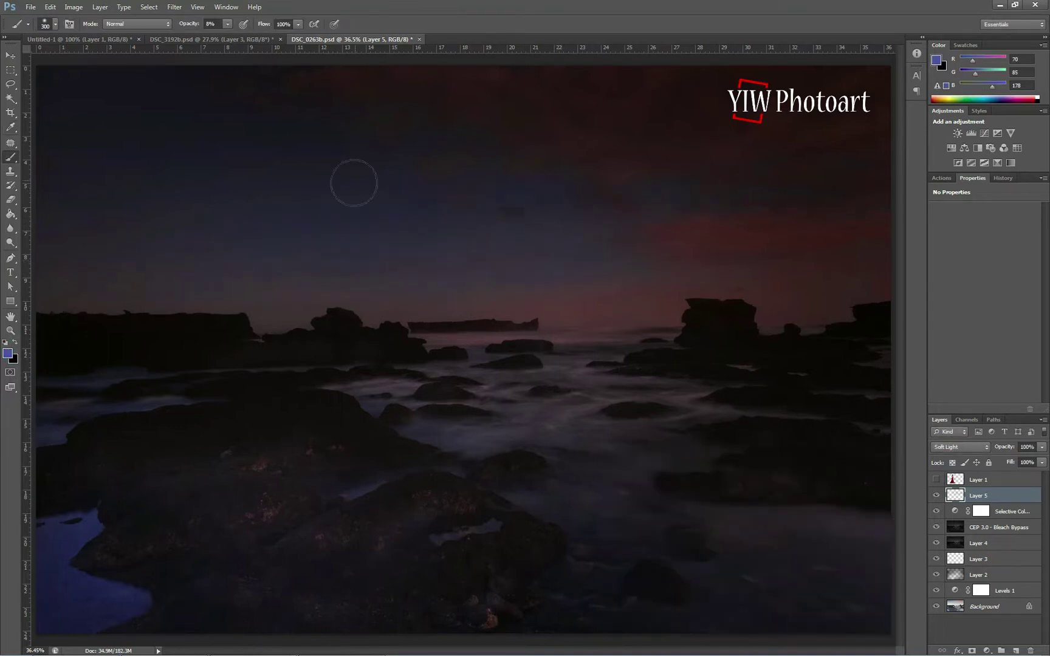
click(199, 239)
Step: Paint the same blue over the water and foreground with a 500 px brush at 8% opacity
click(937, 496)
key(bracketright)
key(bracketright)
drag(849, 595, 675, 552)
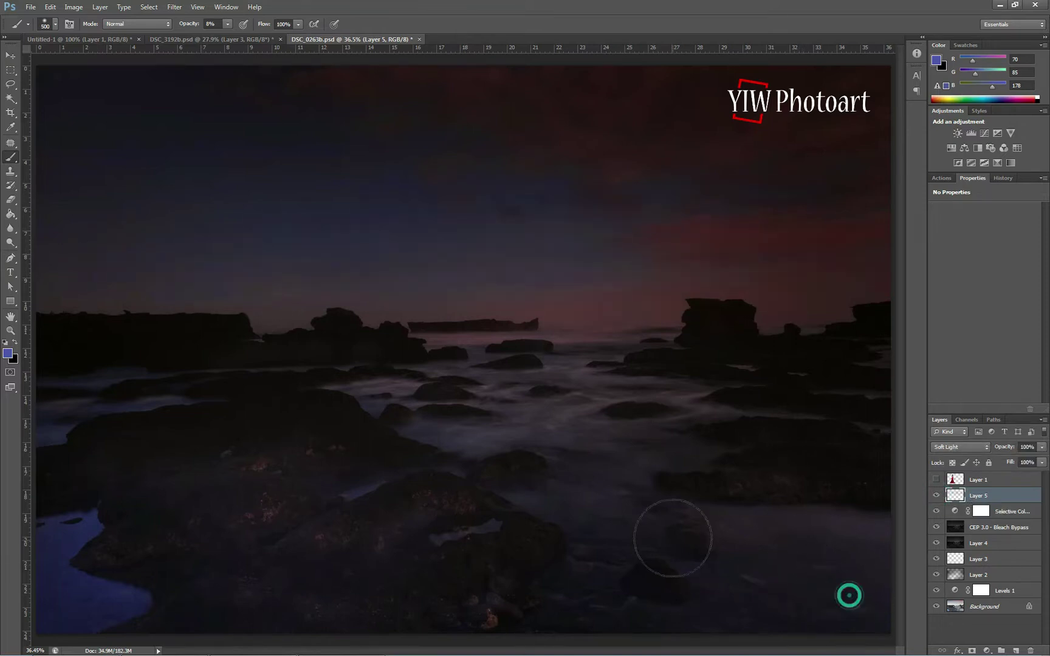
click(484, 425)
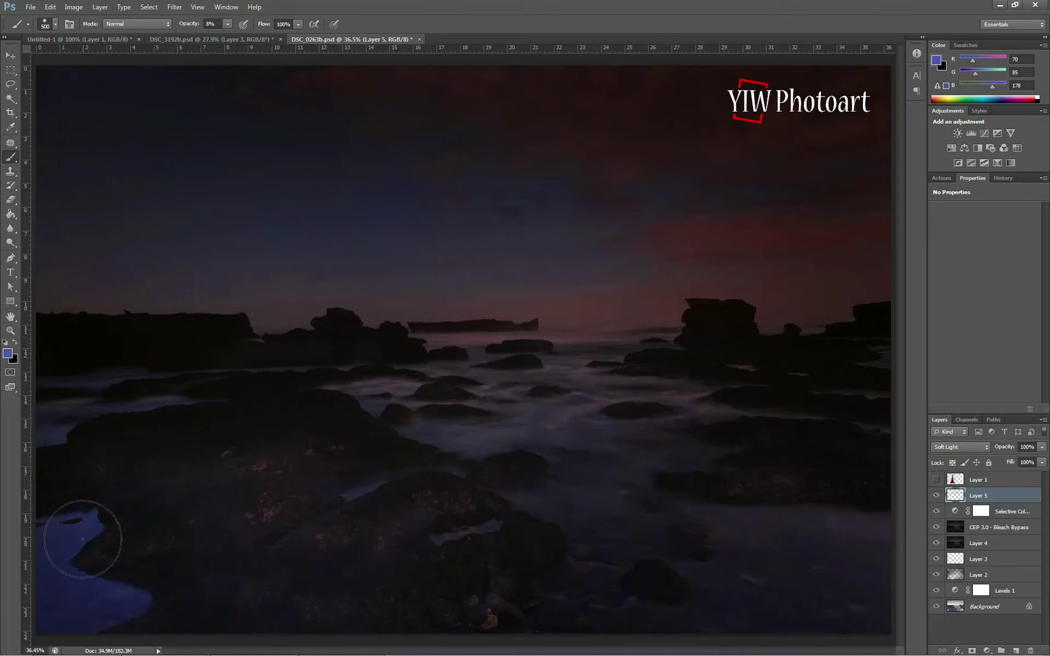
click(820, 582)
mouse_move(756, 522)
mouse_down()
mouse_move(762, 543)
mouse_move(834, 561)
mouse_up()
Step: Add a second Selective Color adjustment layer above the Soft Light layer and reduce cyan in the Reds
click(987, 650)
click(972, 643)
click(995, 226)
click(994, 226)
drag(984, 250, 944, 250)
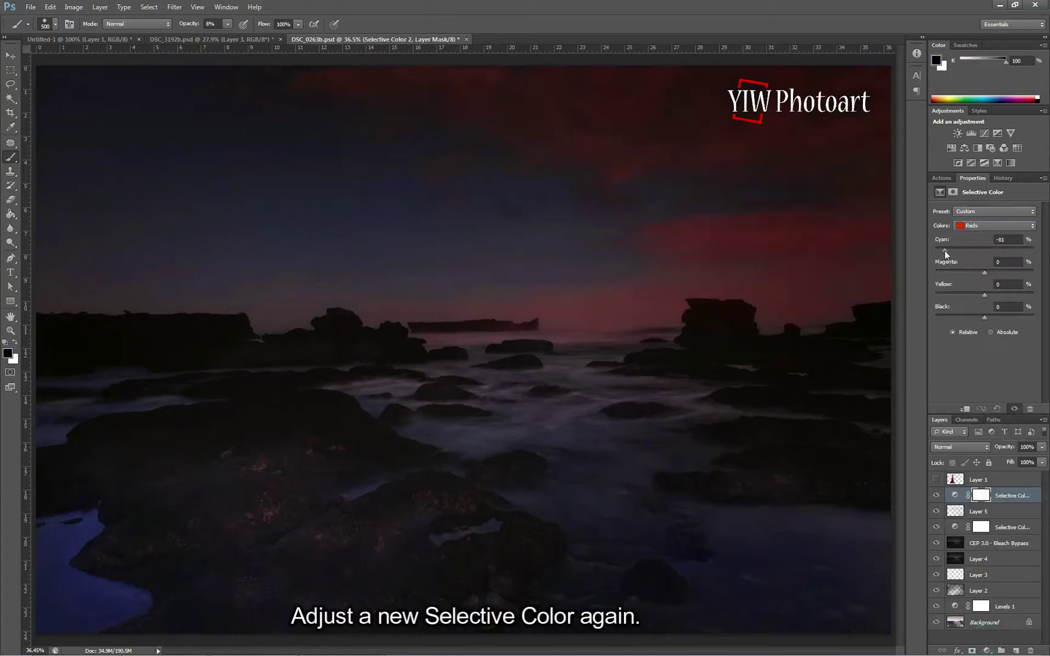
Step: In the new Selective Color adjustment, set Cyans to cyan +100 and Blues to cyan +92 and yellow -91
click(995, 226)
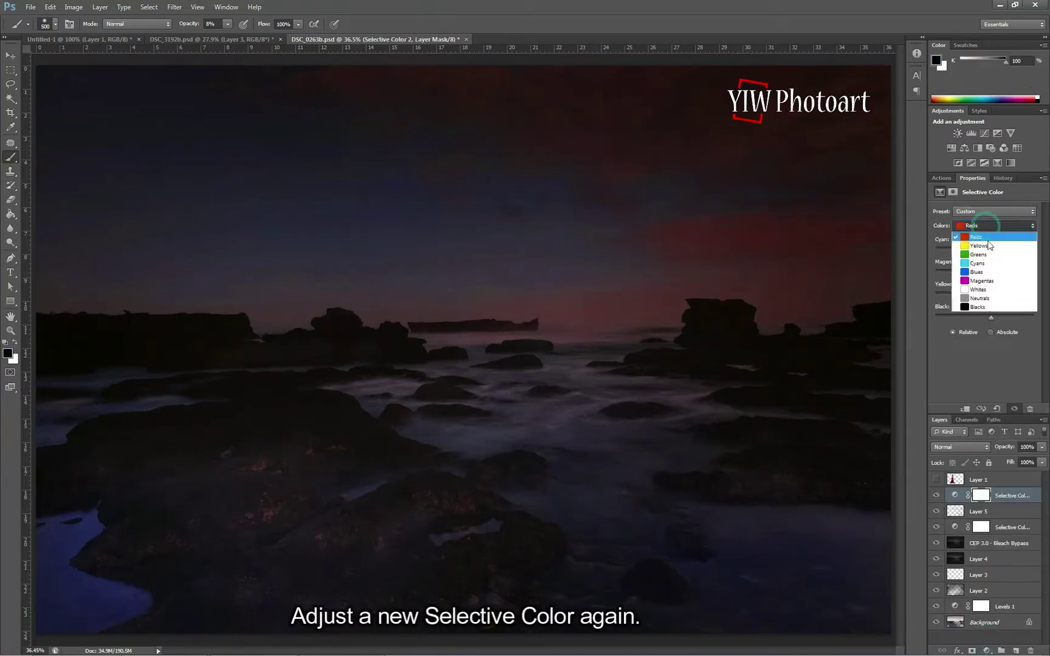
click(987, 265)
drag(984, 249, 964, 251)
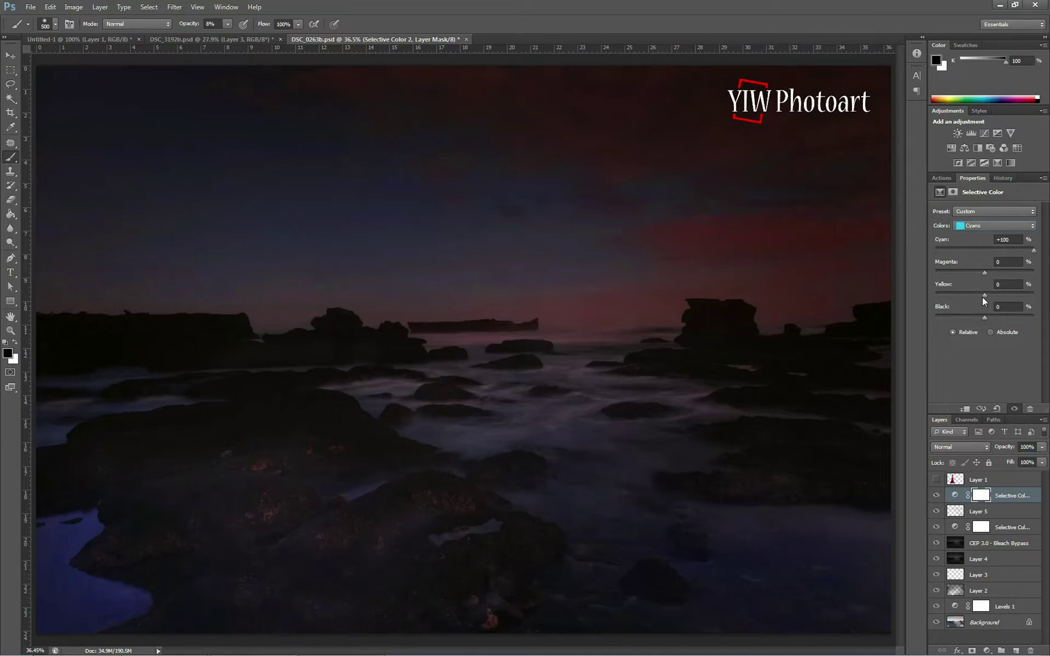
click(992, 225)
drag(936, 250, 1019, 263)
drag(936, 295, 940, 306)
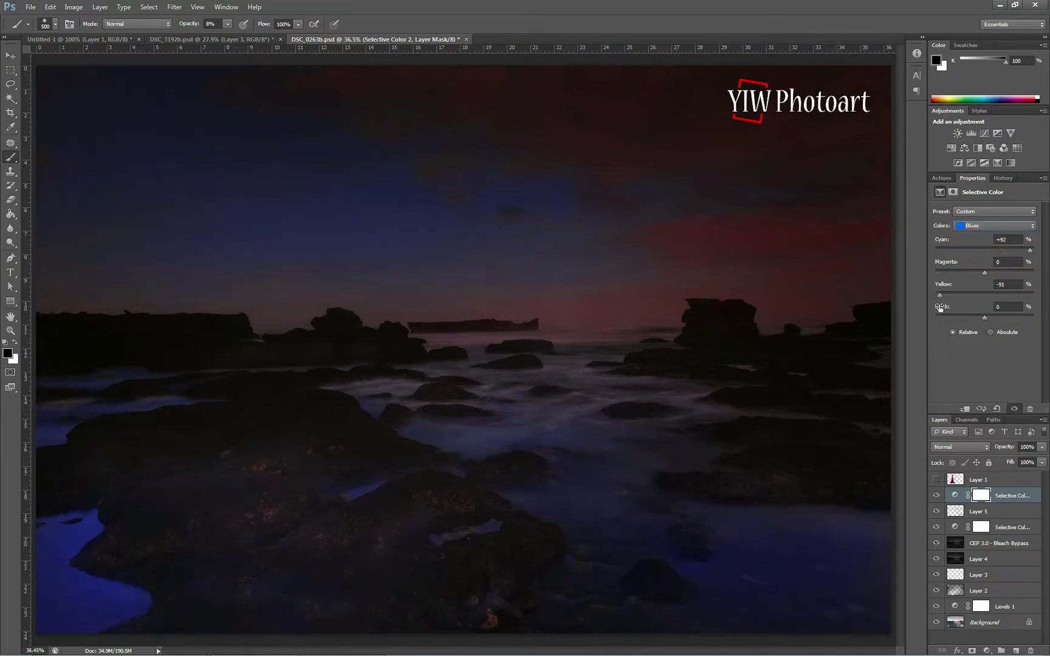
Step: Paint black on the new Selective Color mask over the foreground water with a 700 px brush at 30% opacity
key(3)
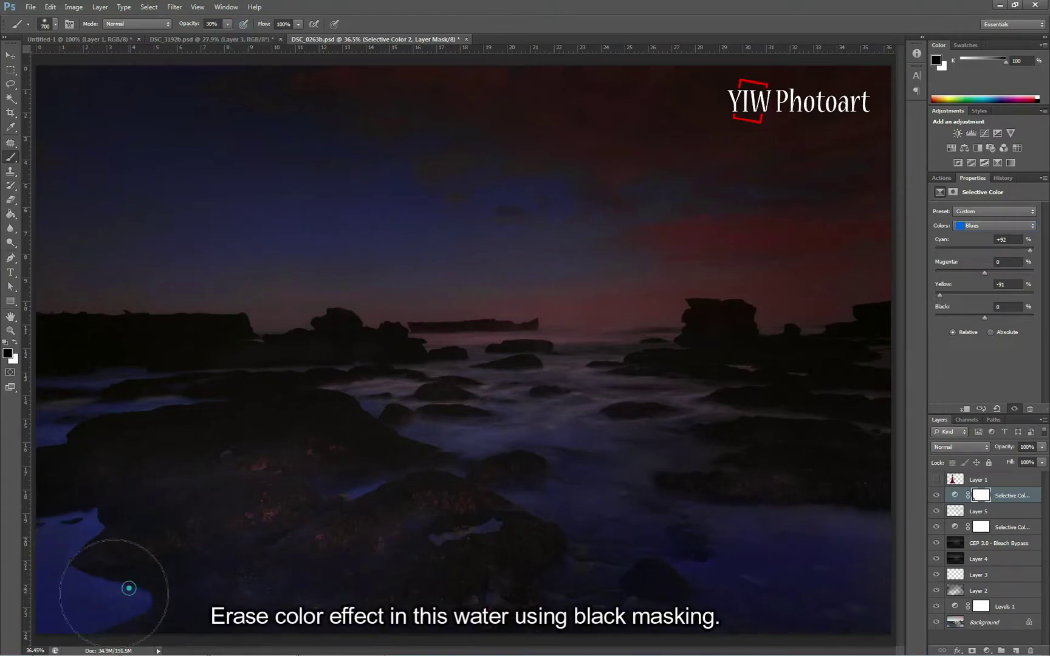
key(bracketright)
key(bracketright)
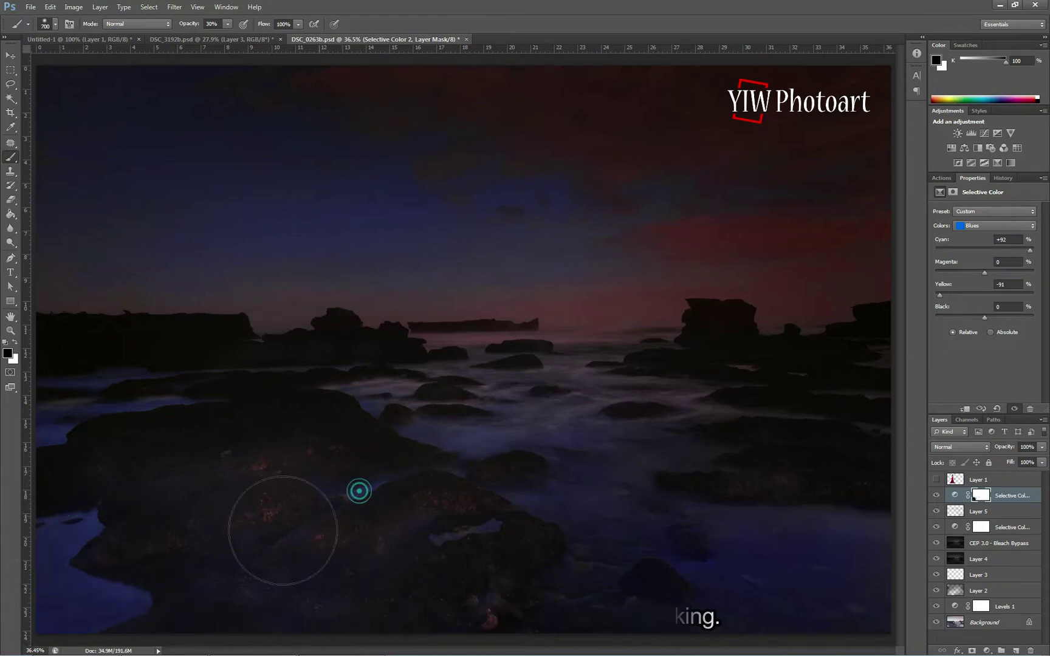
drag(563, 600, 570, 600)
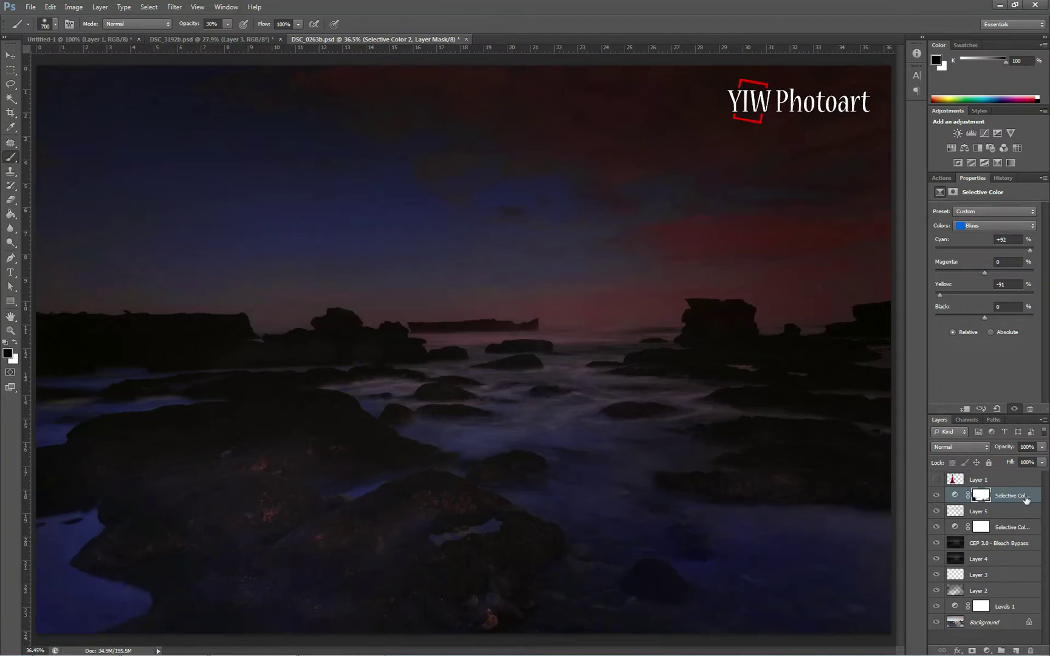
Step: Add a Levels adjustment layer with input black 8, input white 232 and output white 178
click(987, 650)
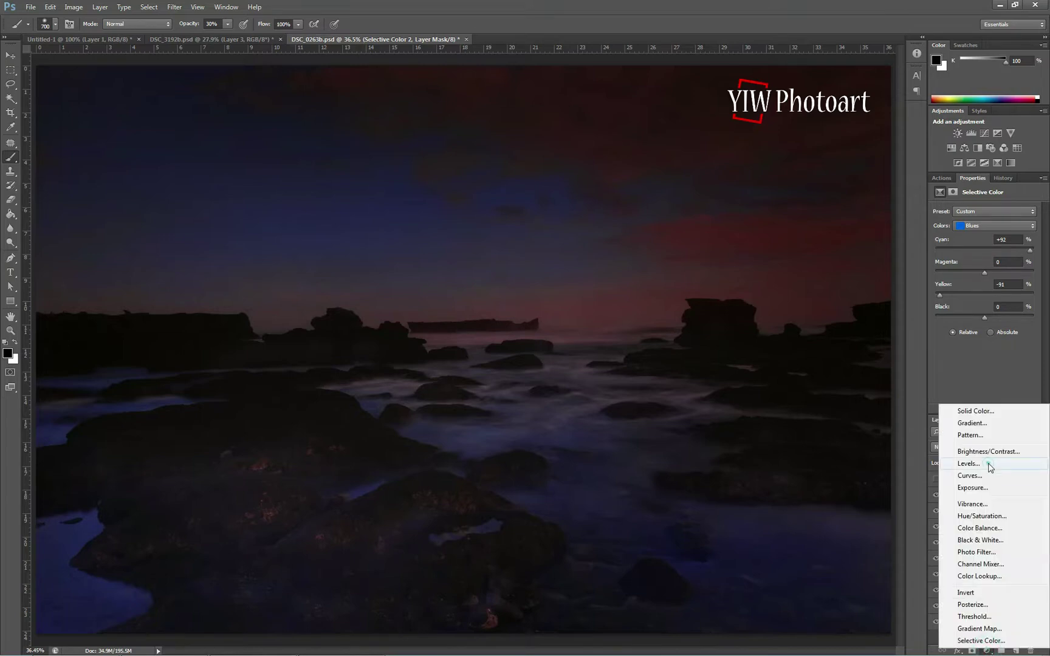
click(992, 468)
drag(949, 292, 951, 290)
drag(1035, 323, 1025, 290)
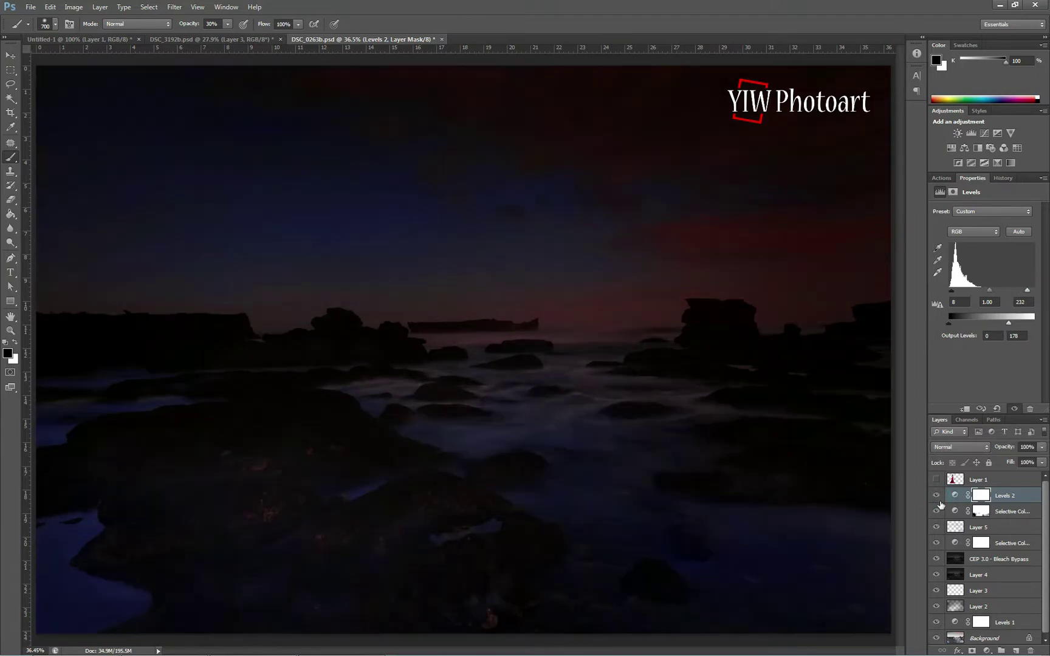
Step: Add a new Normal layer for shadows and set up a black 1100 px brush at 9% opacity
click(1016, 651)
key(x)
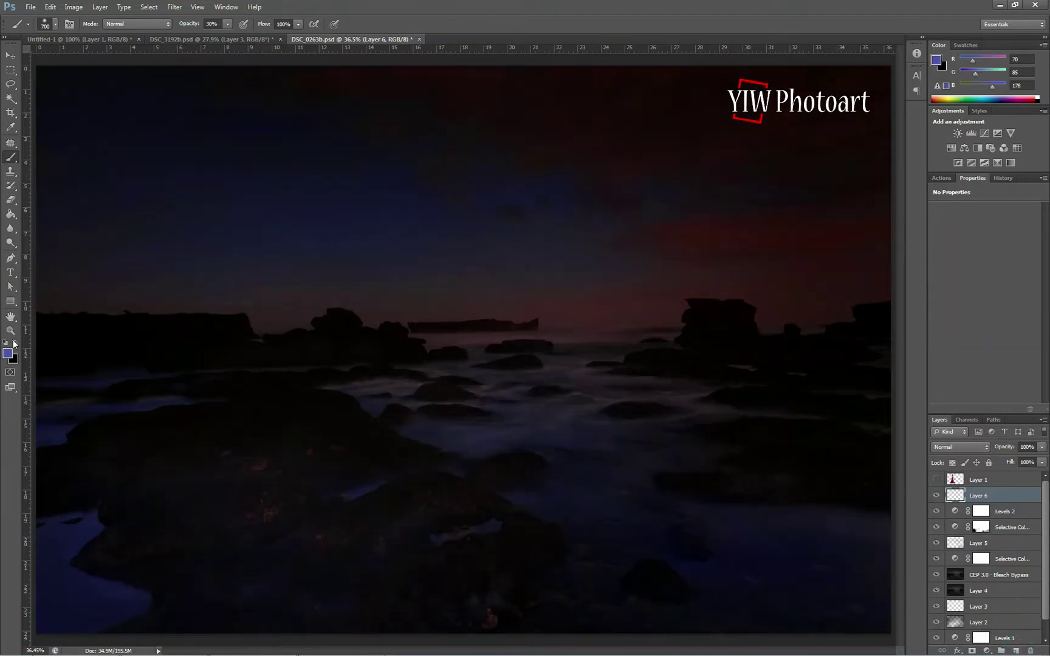
drag(230, 28, 221, 38)
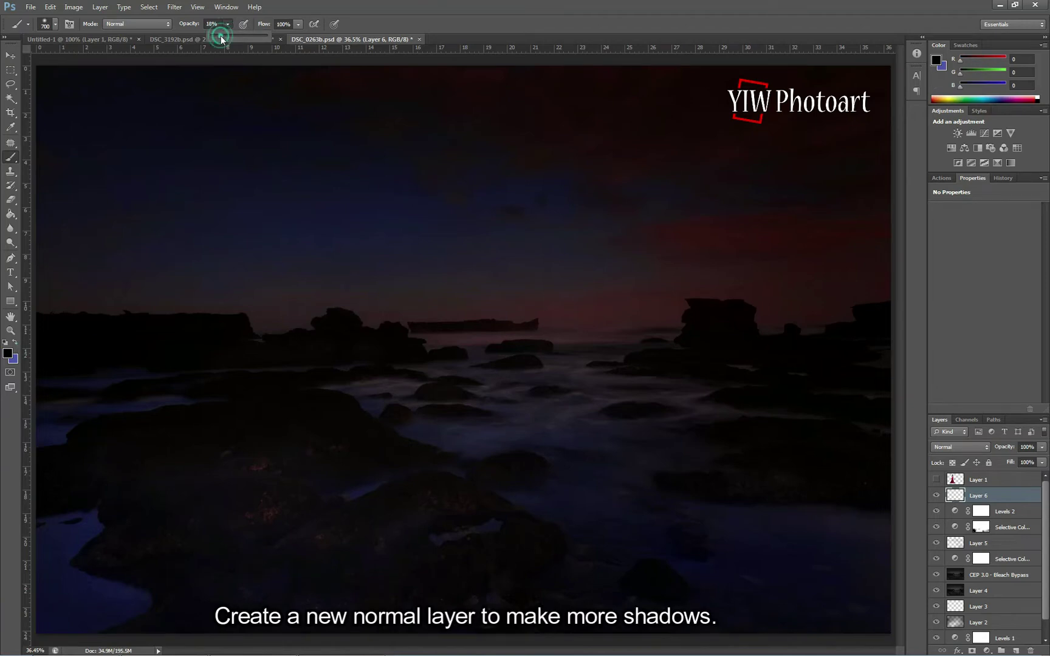
click(198, 7)
click(214, 97)
click(197, 7)
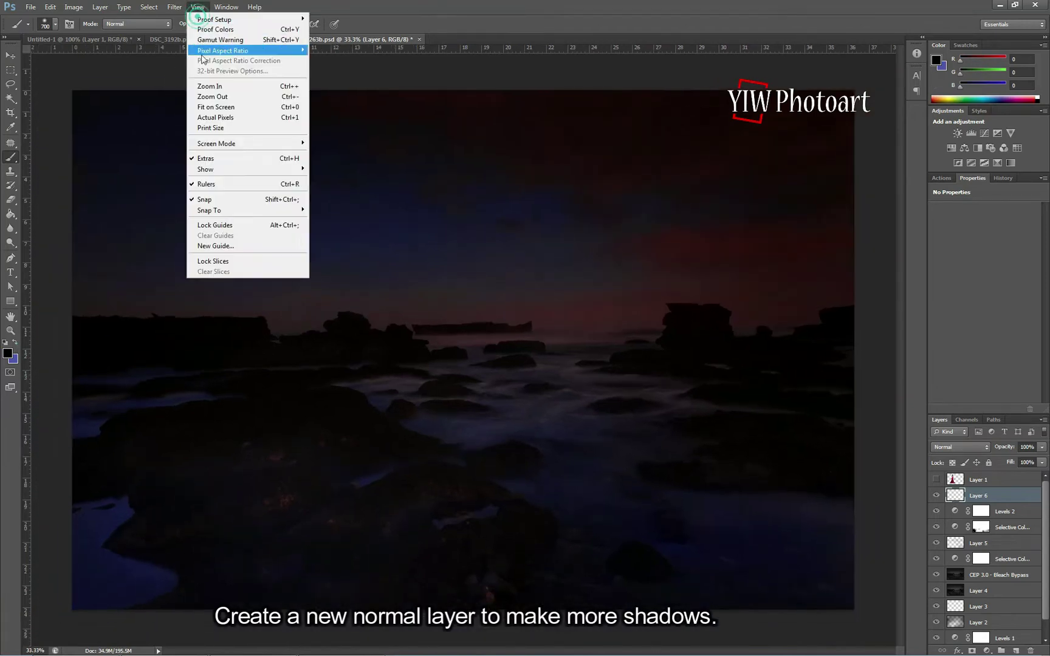
click(214, 97)
key(ctrl+minus)
key(bracketright)
key(bracketright)
key(bracketright)
key(bracketright)
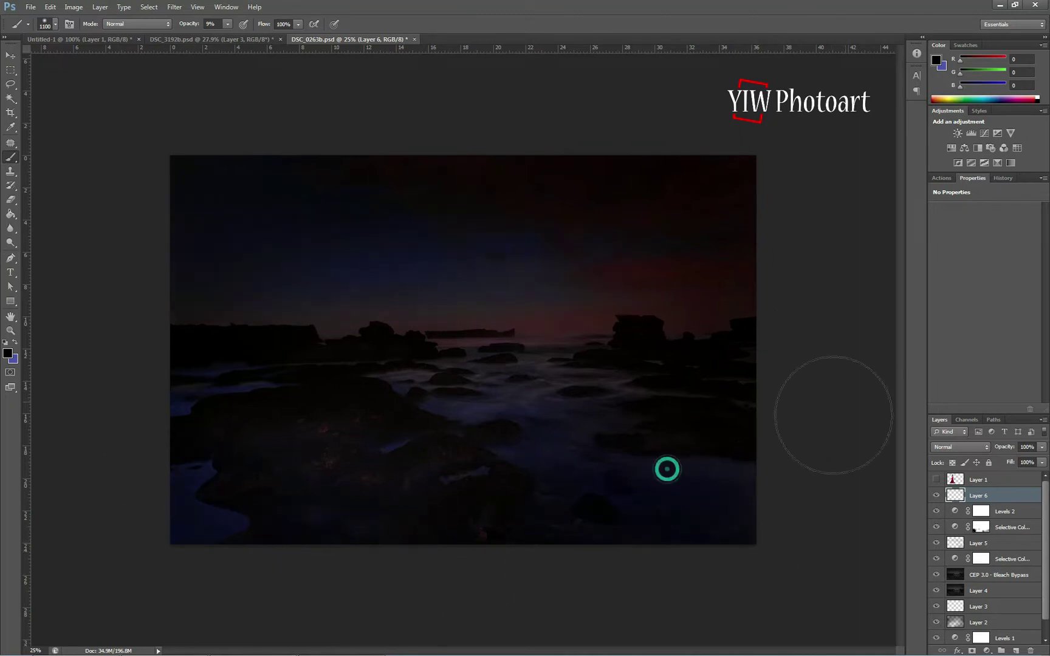
Step: Paint soft black shadows over the sky and edges of the scene on the new layer and save the document
drag(306, 171, 804, 187)
click(8, 353)
click(901, 452)
drag(352, 262, 306, 272)
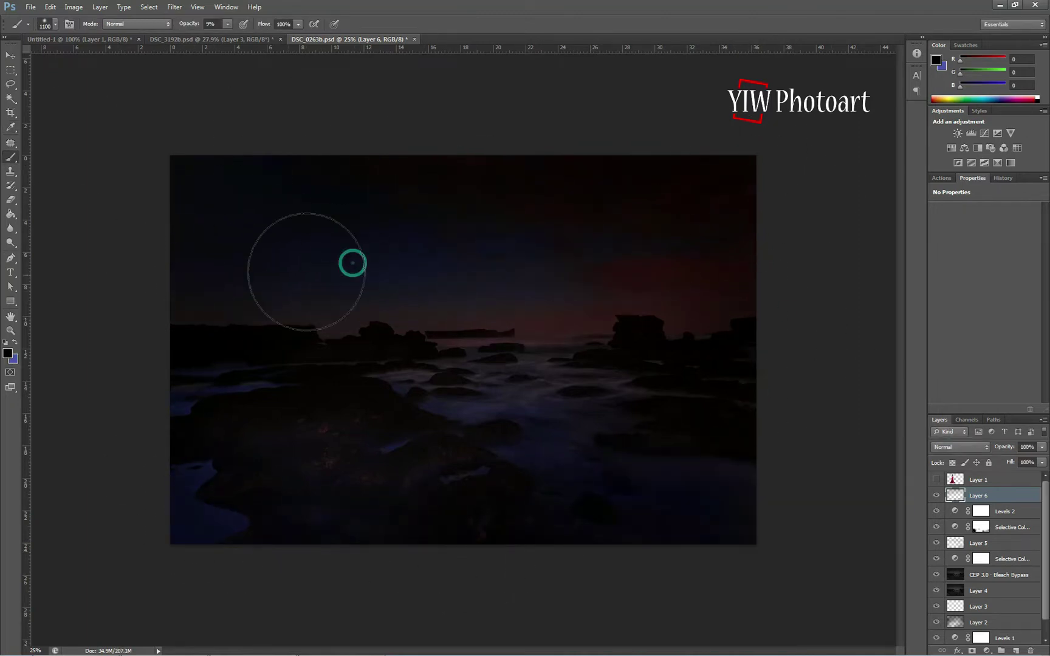
click(198, 7)
click(210, 102)
key(ctrl+s)
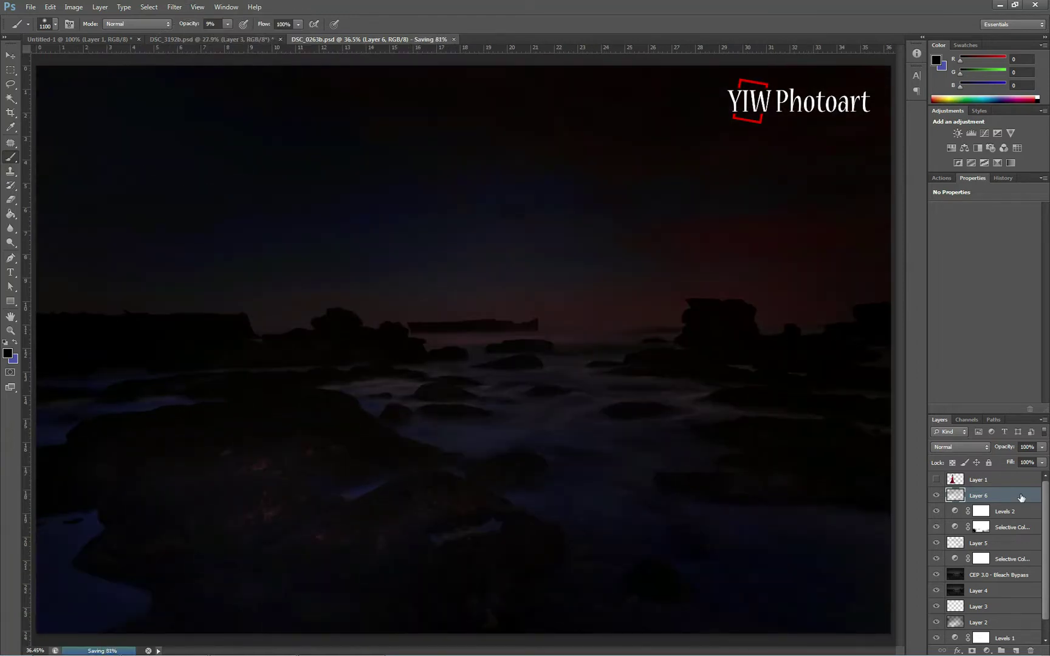
Step: Add a Levels adjustment layer above the shadow layer with input white 211 and save the document
click(987, 651)
click(992, 468)
drag(949, 290, 951, 290)
drag(1035, 291, 1020, 290)
drag(951, 290, 948, 290)
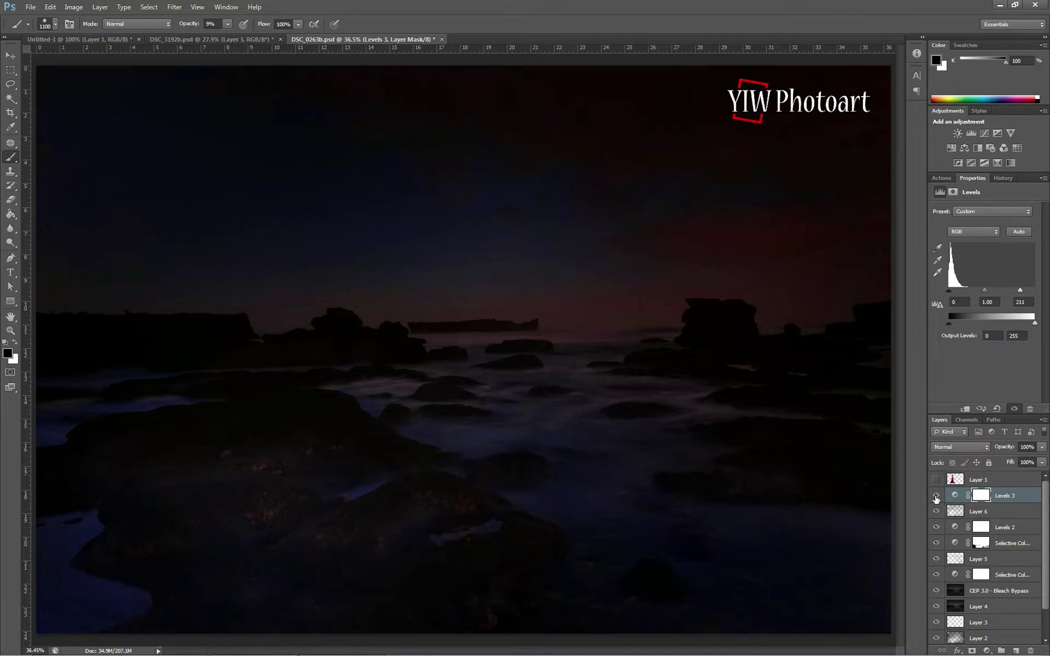
key(ctrl+s)
Step: Show the model on Layer 1 and clip a new Selective Color adjustment layer to it
click(200, 8)
click(216, 105)
click(936, 479)
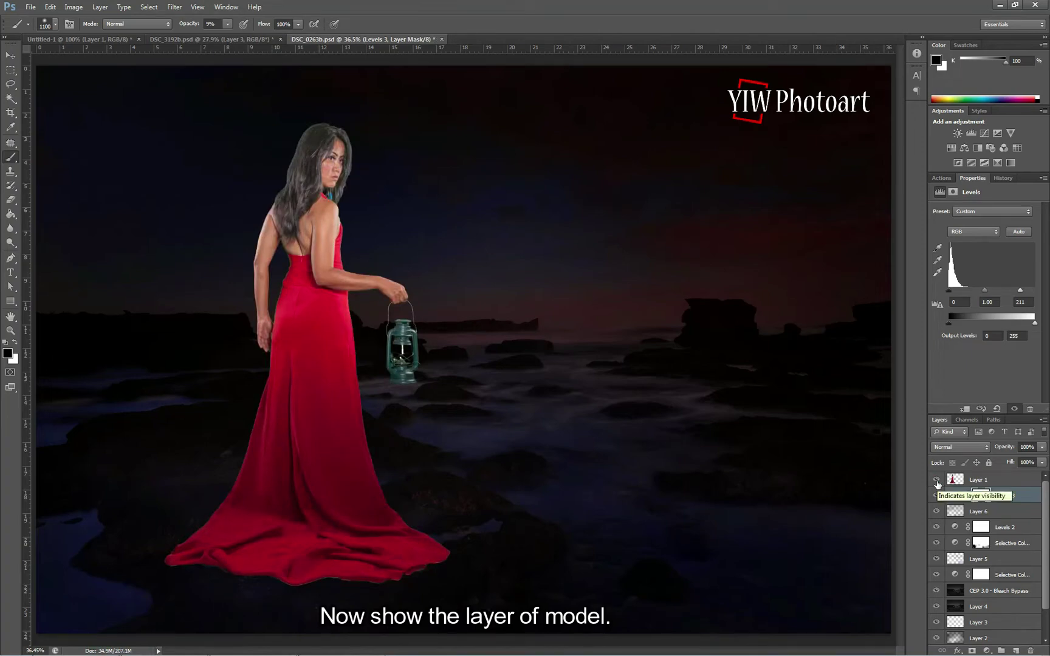
click(1008, 482)
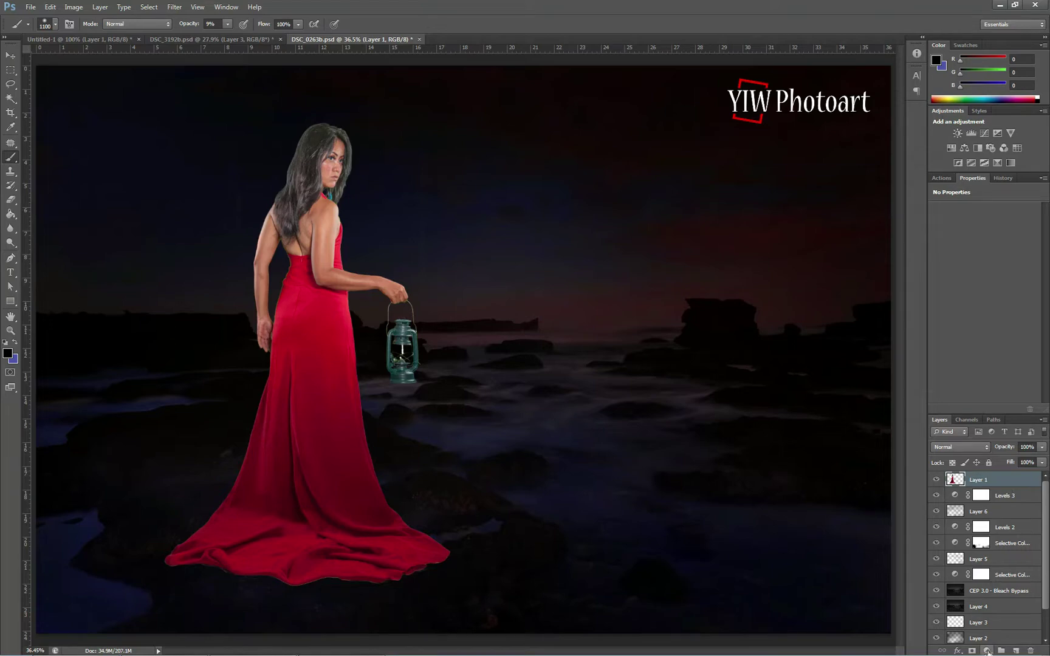
click(987, 652)
click(966, 643)
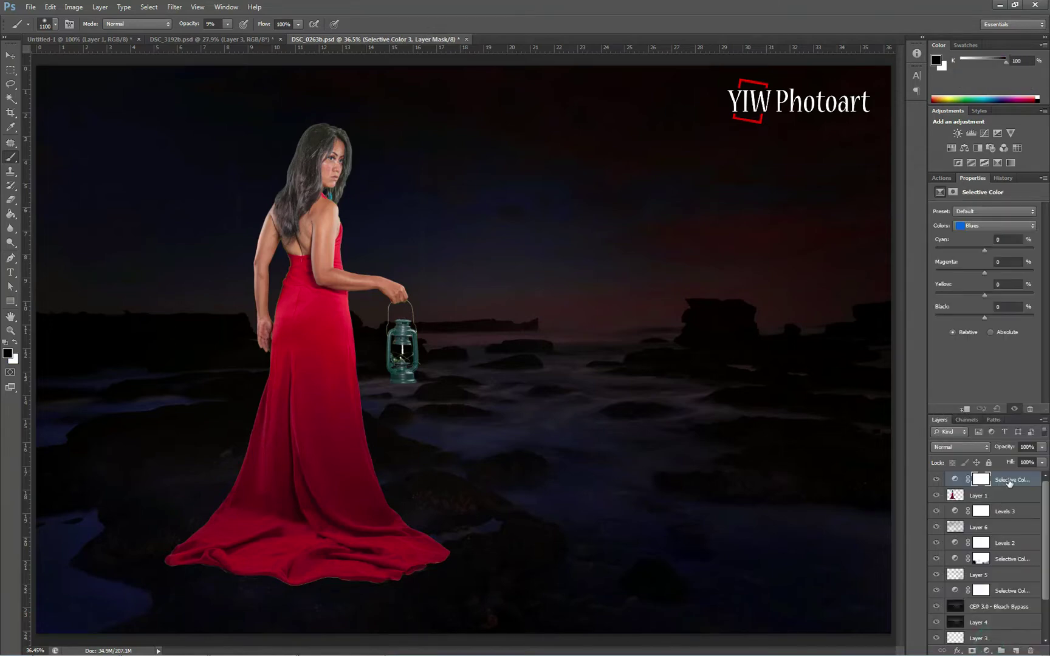
right_click(1009, 483)
click(973, 234)
Step: In the clipped Selective Color adjustment, set cyan to +34 and raise black in the Reds
drag(984, 250, 974, 251)
click(990, 226)
click(989, 235)
drag(995, 317, 991, 317)
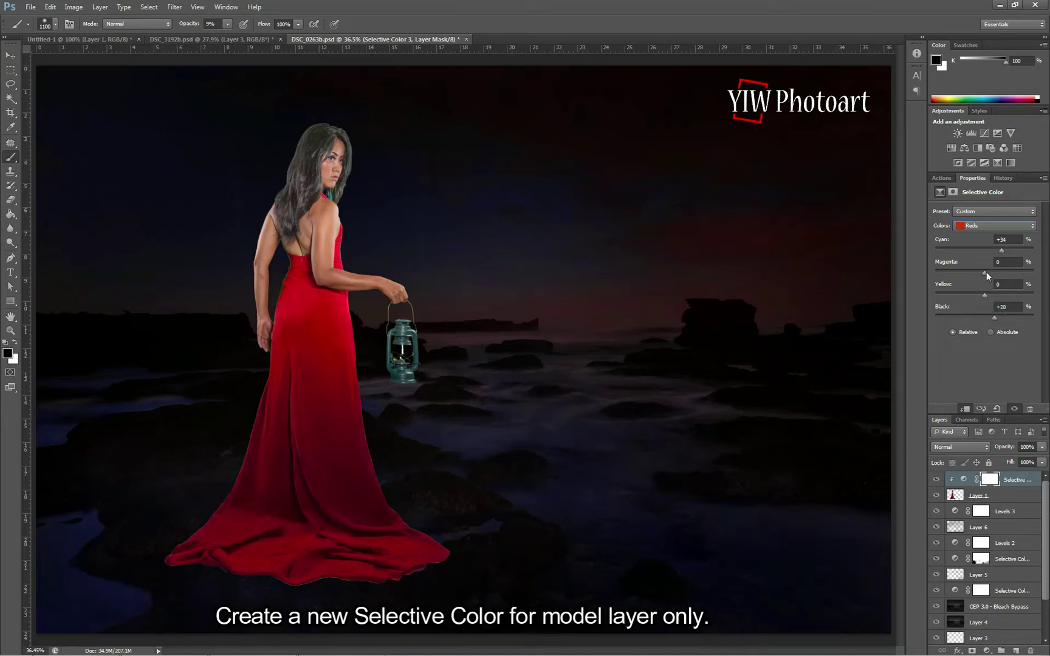
Step: Adjust the magenta and yellow amounts in the Yellows range of the model's Selective Color adjustment
click(1014, 225)
click(1013, 246)
drag(970, 263, 976, 263)
drag(985, 273, 974, 295)
Step: Set cyan to +6 in the Neutrals of the model's Selective Color adjustment and save the document
click(960, 225)
click(981, 287)
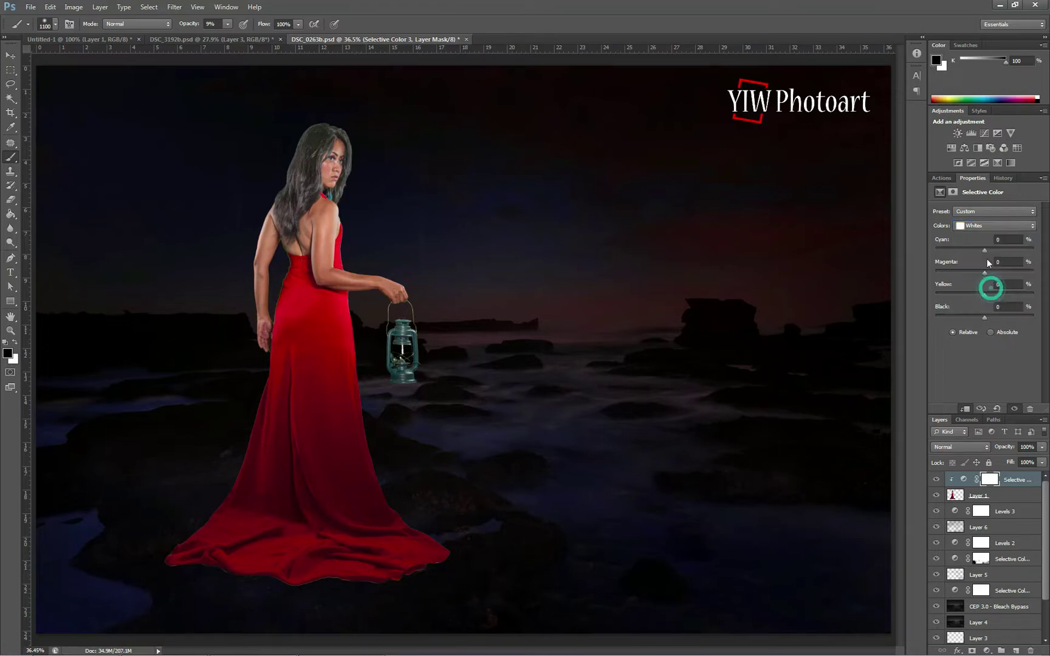
click(994, 225)
click(981, 294)
mouse_move(991, 251)
mouse_down()
mouse_move(1007, 251)
mouse_move(986, 259)
mouse_up()
key(ctrl+s)
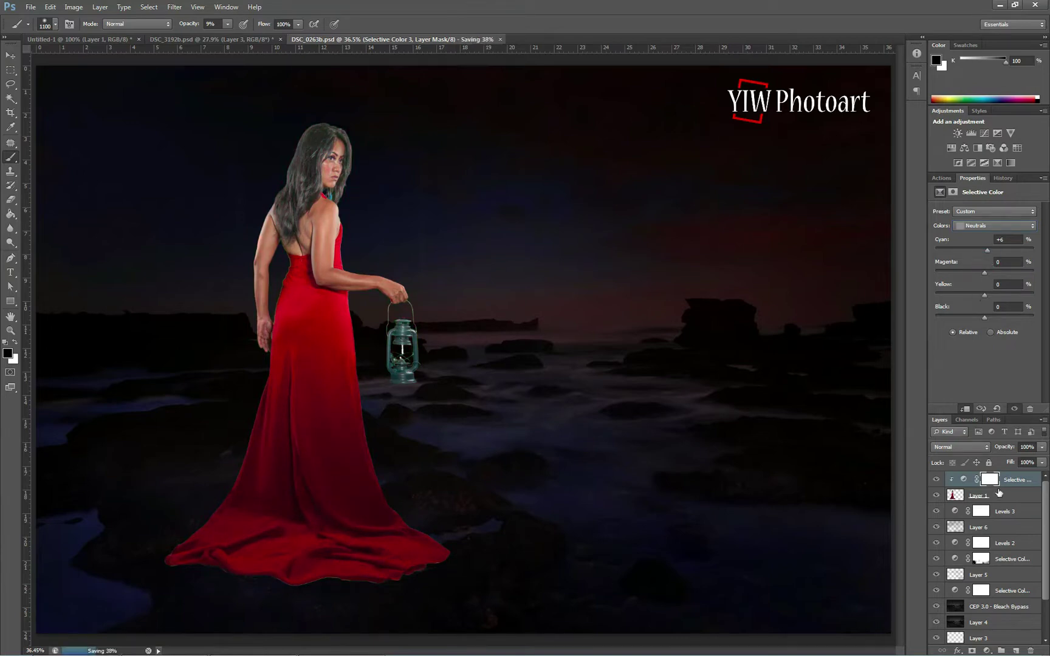
Step: Add a Levels adjustment clipped directly above Layer 1, with midtones 0.89 and output white 236
click(985, 495)
click(987, 651)
click(972, 466)
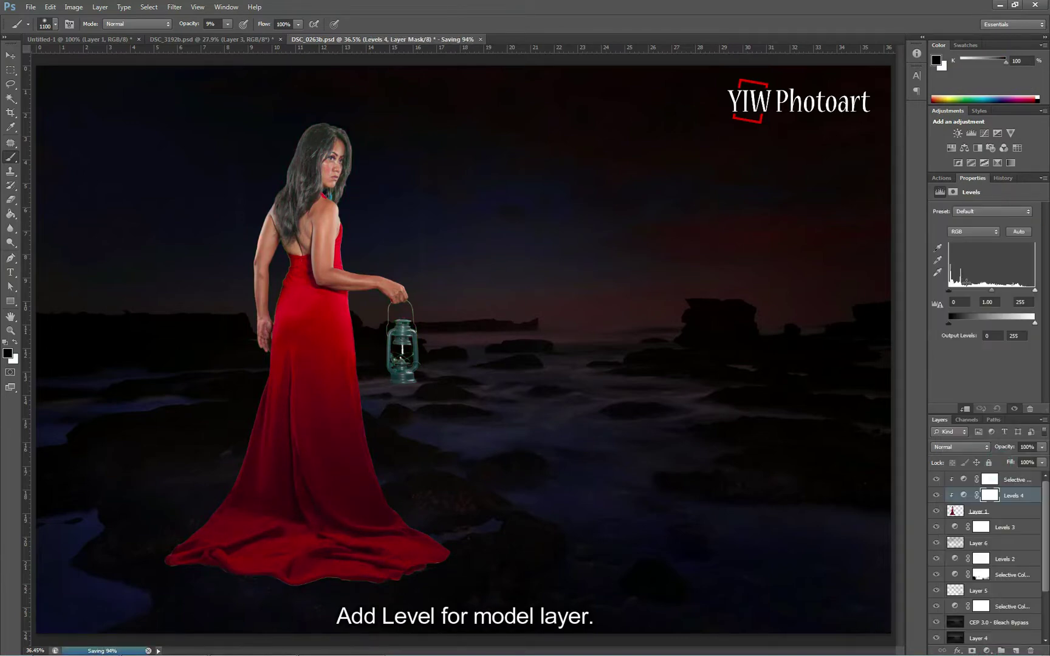
drag(1035, 329, 1028, 323)
drag(992, 291, 998, 293)
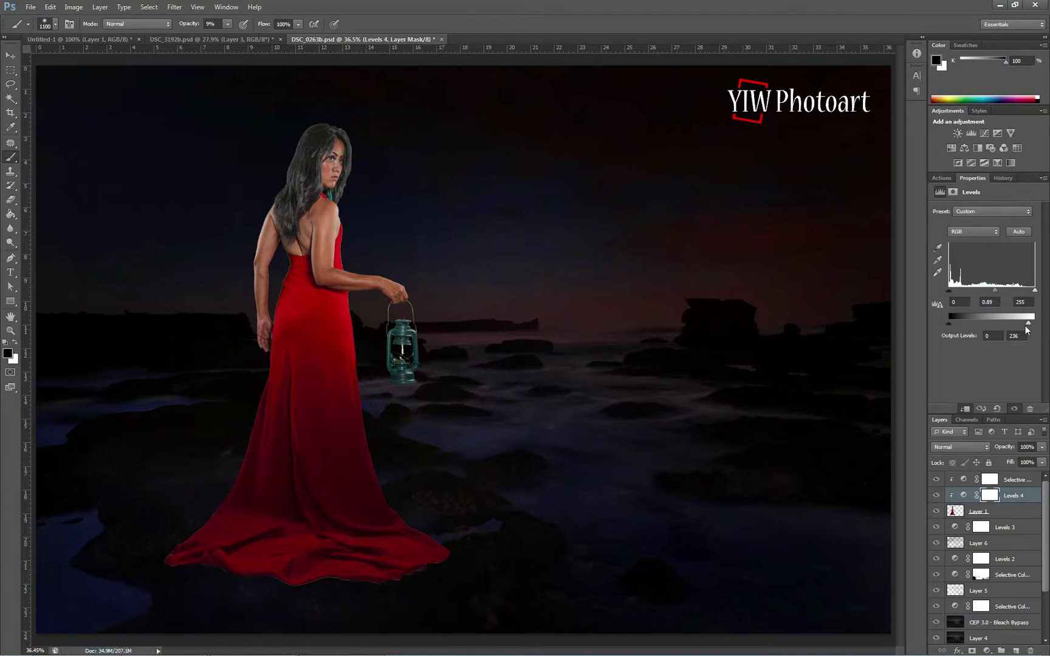
Step: Group all layers from Levels 3 down to the bottom layer and name the group "background"
click(1008, 528)
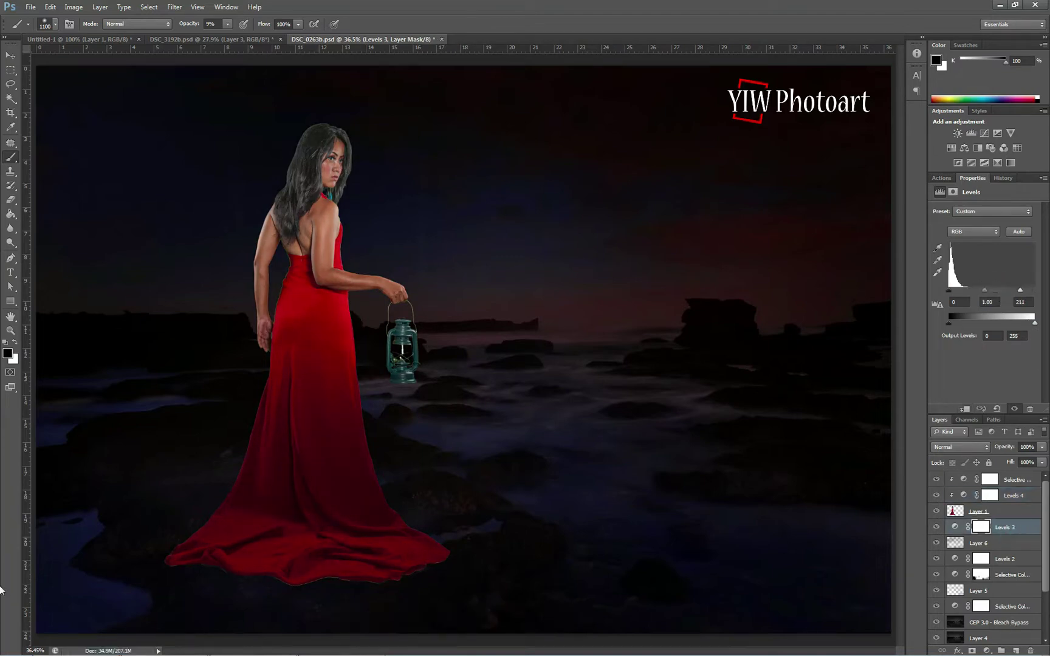
drag(1048, 588, 1049, 636)
alt+double_click(1002, 637)
drag(1047, 559, 1003, 649)
shift+click(1017, 528)
double_click(979, 526)
text(back)
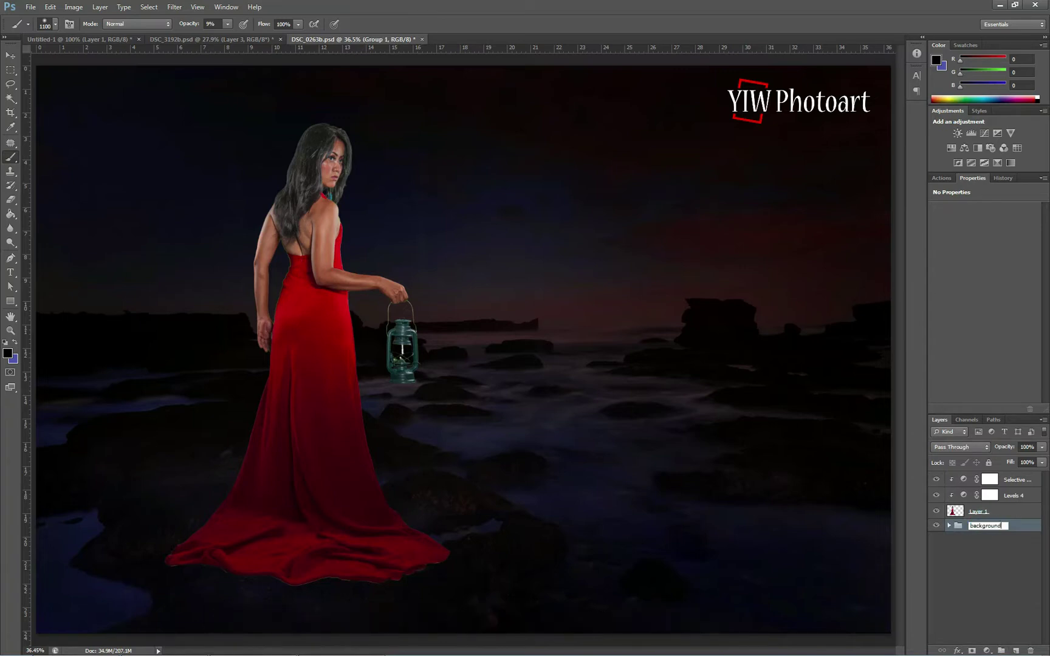
Step: Finish naming the layer group "background" and hide it so only the model layers are visible
text(ground)
key(Return)
click(983, 513)
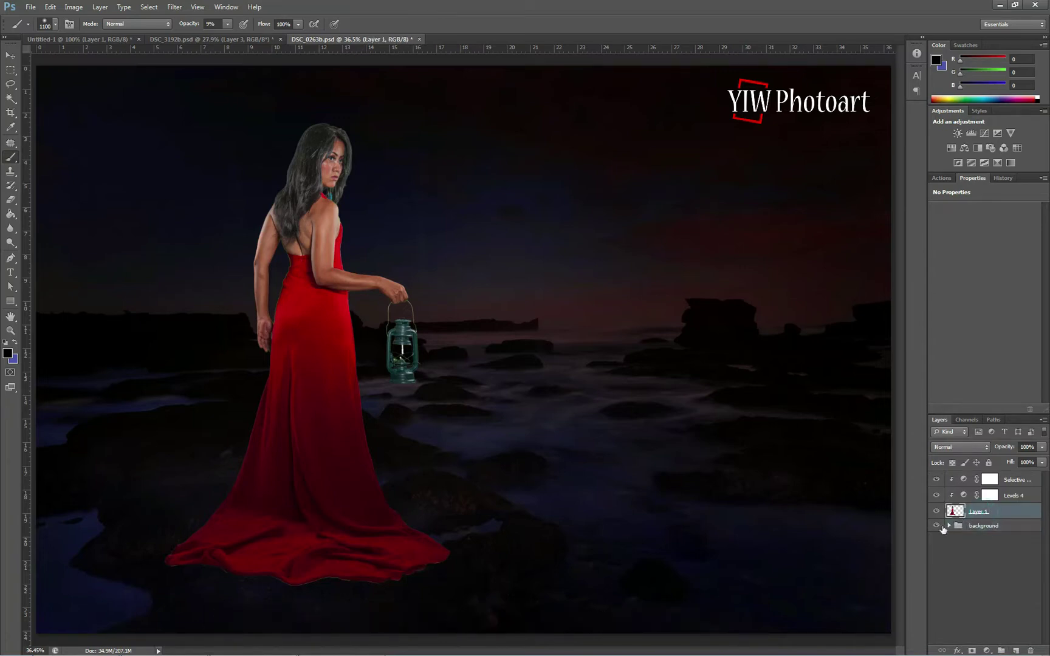
click(936, 526)
Step: Stamp the visible model layers into a new top layer and restore the background group's visibility with Layer 1 hidden
click(1018, 481)
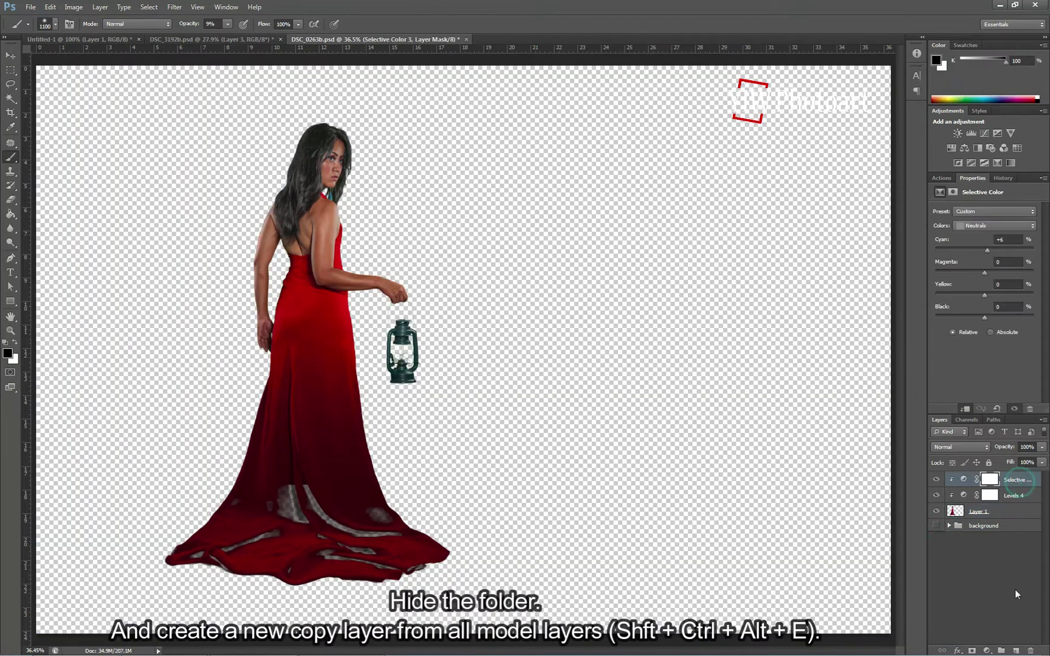
click(1017, 650)
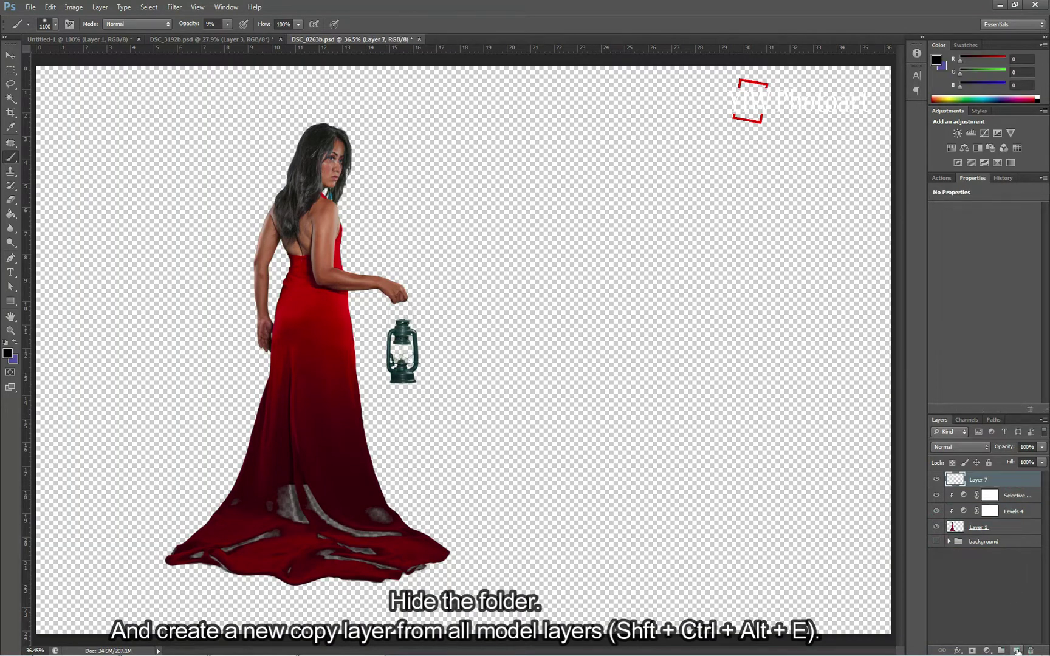
key(shift+ctrl+alt+e)
click(936, 541)
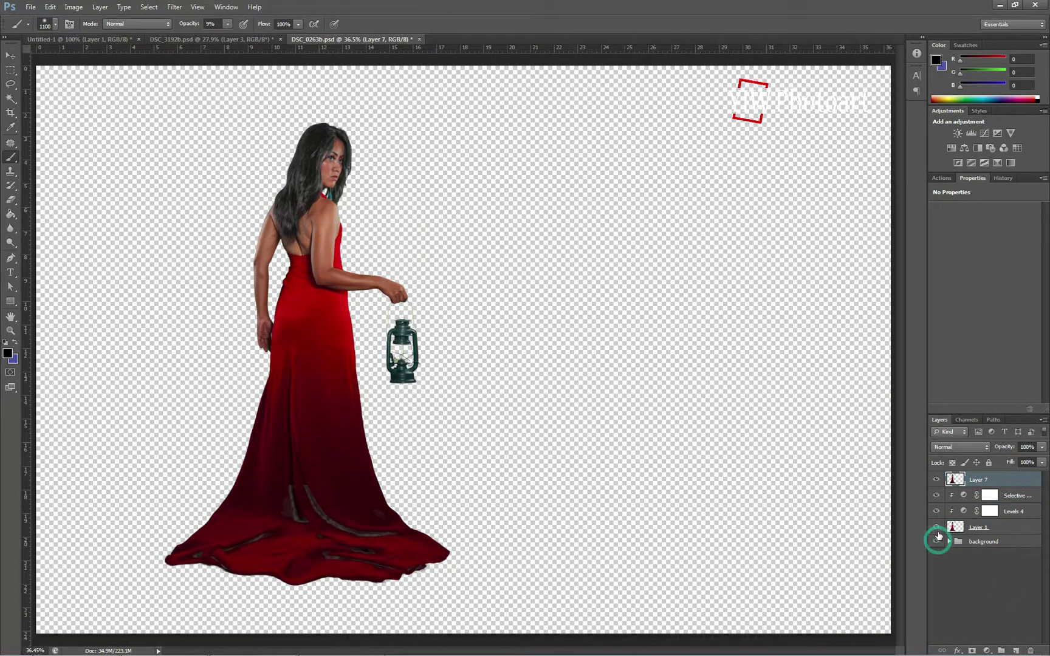
click(937, 528)
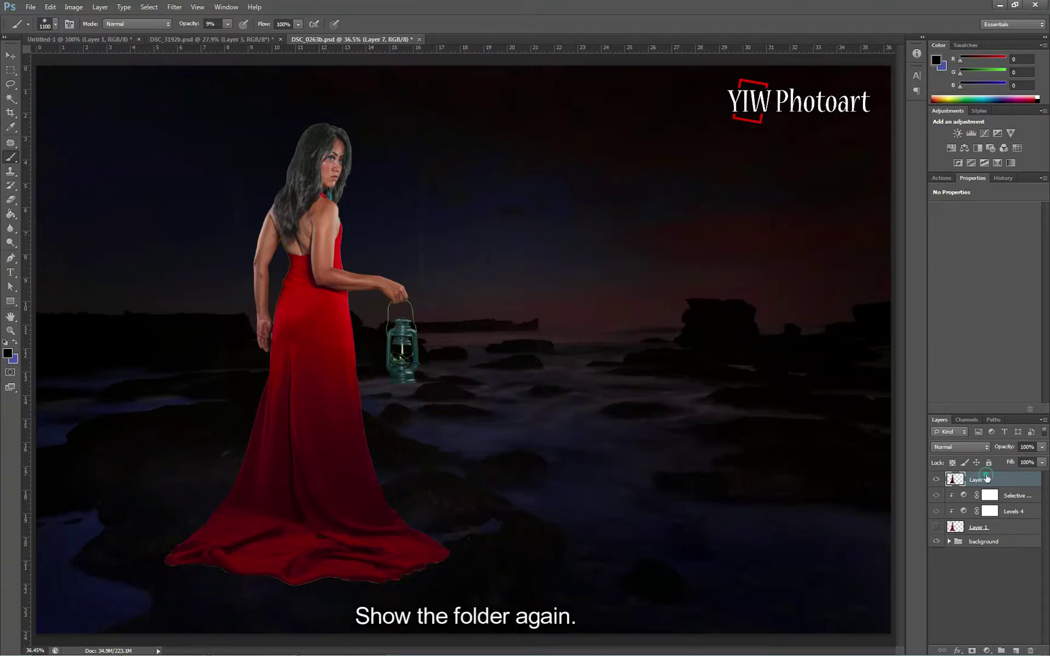
Step: Apply the Color Efex Pro 3.0 Bleach Bypass filter to the stamped model layer with adjusted shadows and global contrast, and hide Layer 7
click(175, 6)
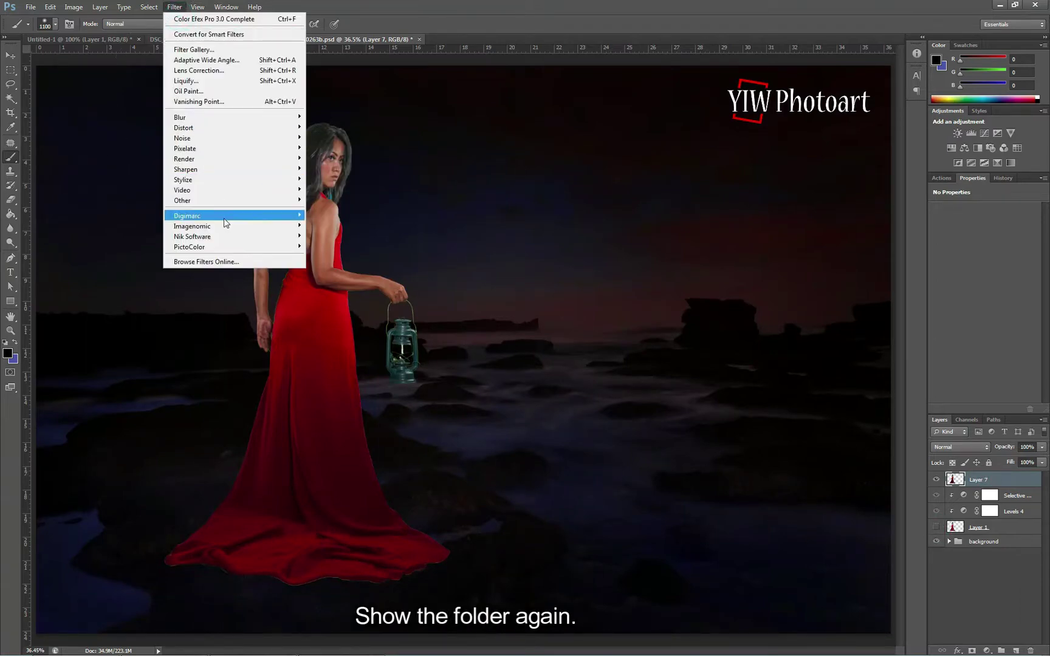
mouse_move(255, 237)
click(325, 237)
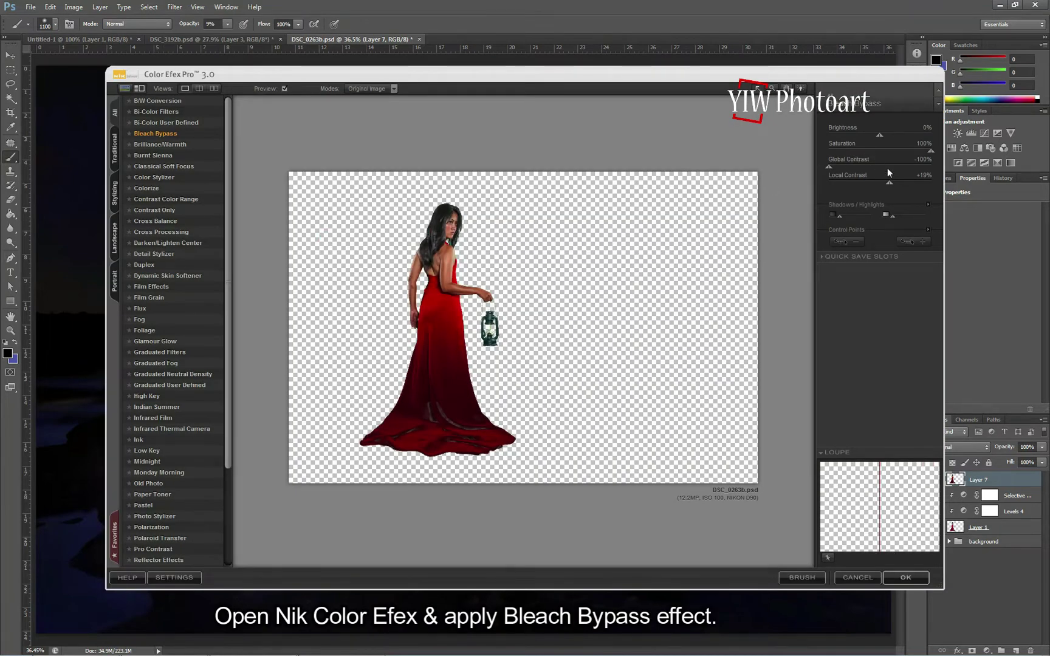
click(851, 216)
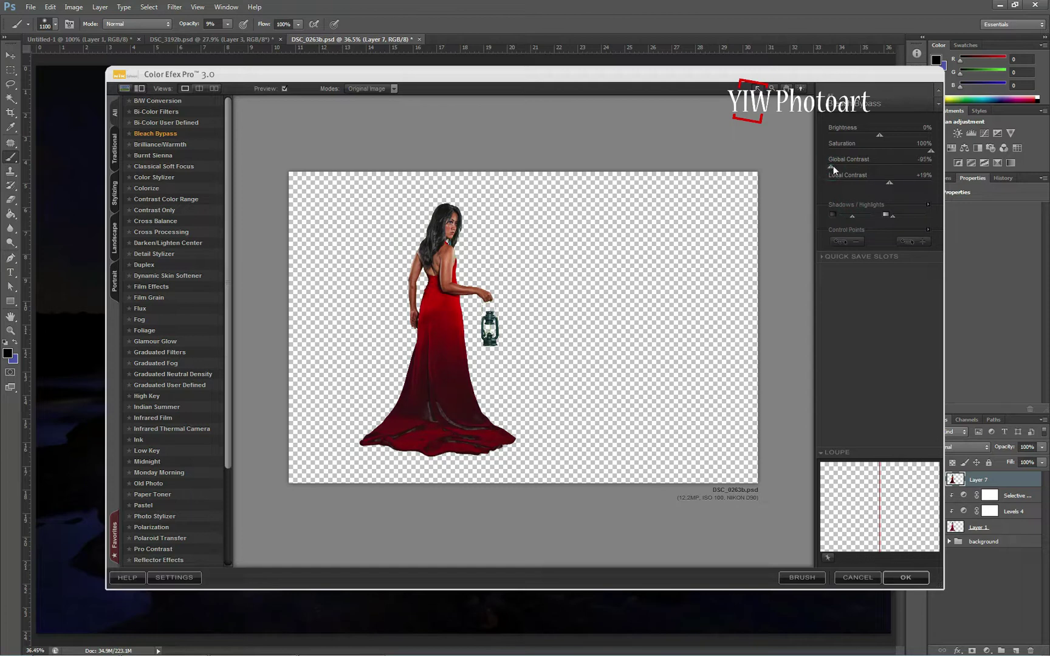
click(907, 578)
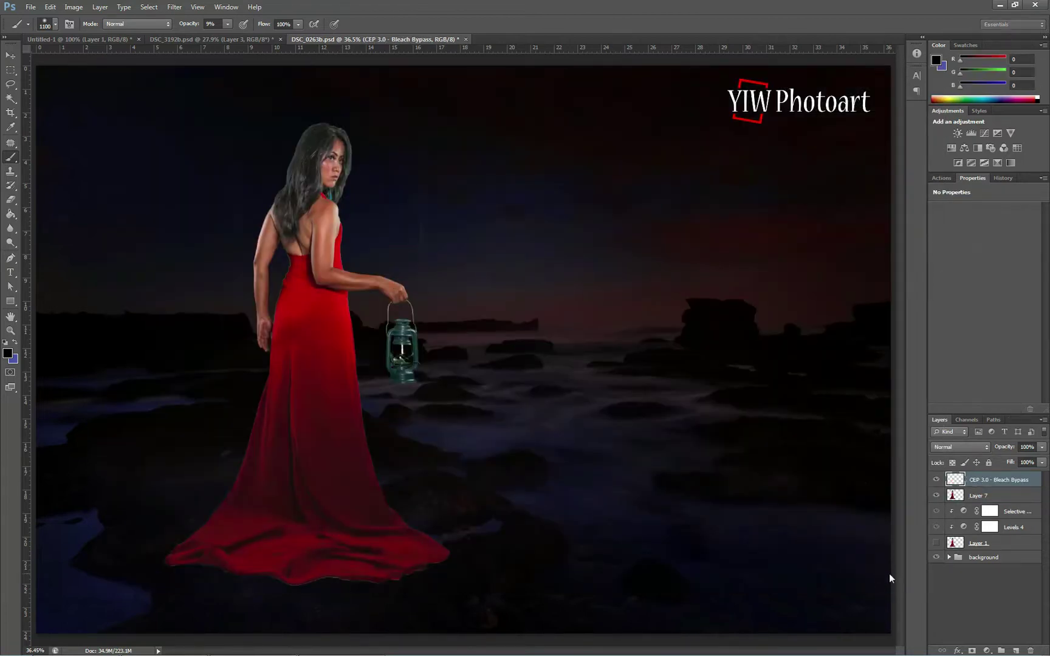
click(938, 497)
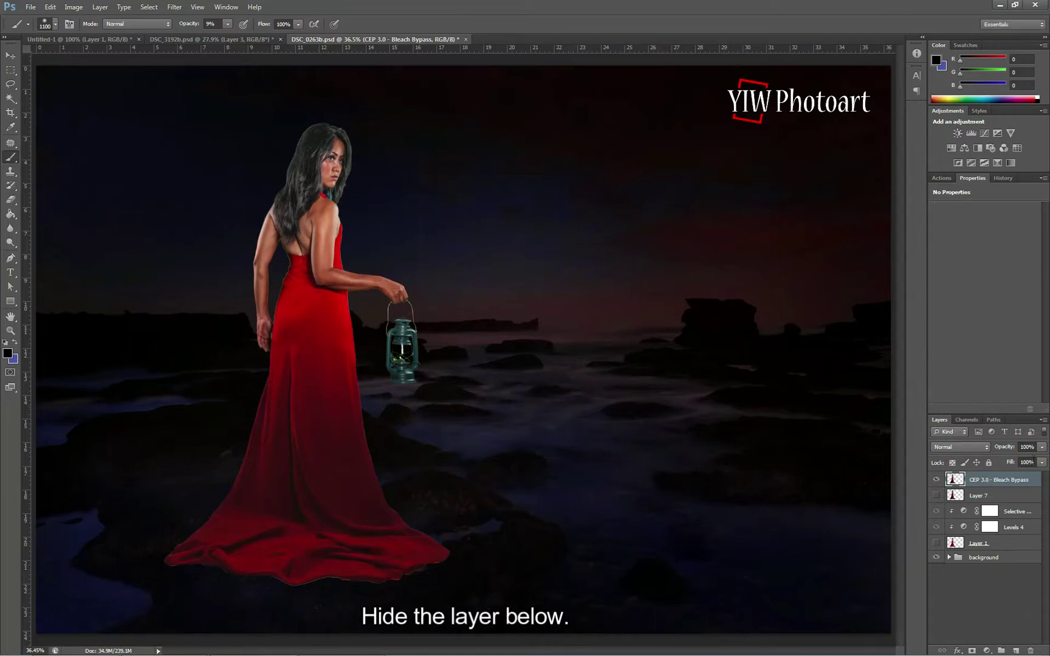
Step: Duplicate the Bleach Bypass layer and apply the Imagenomic Portraiture filter to the copy with the Default preset
drag(968, 491, 1017, 648)
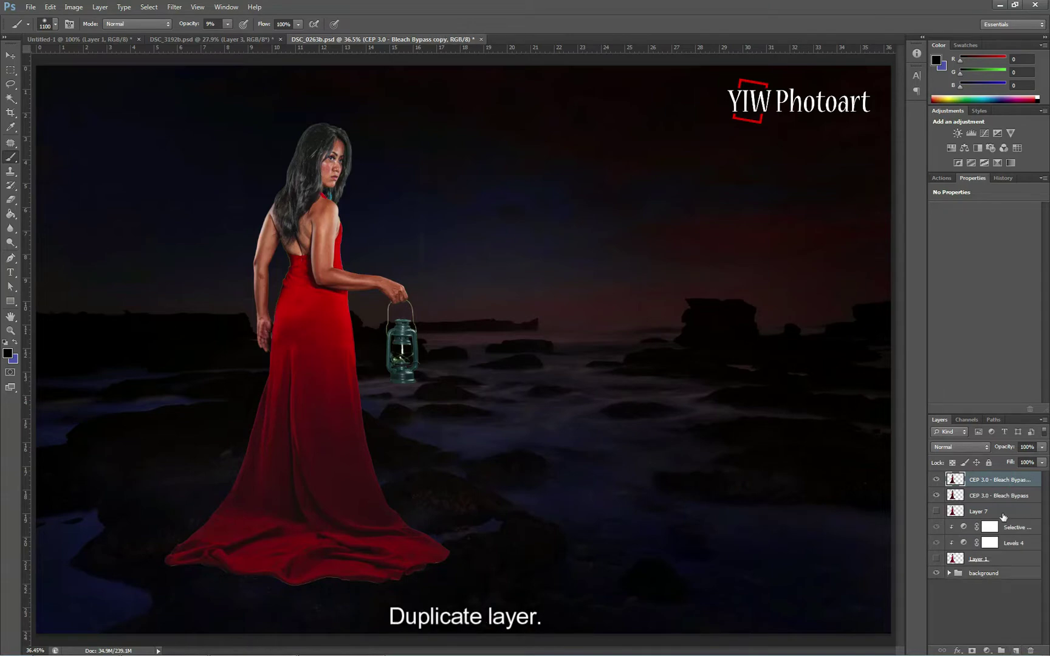
click(174, 6)
click(348, 235)
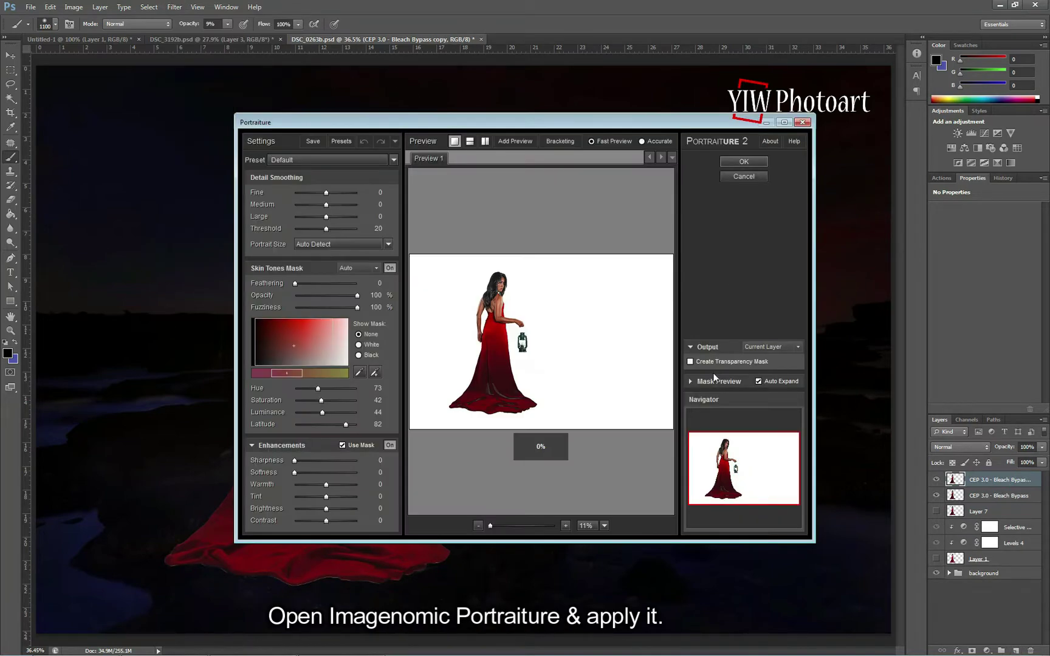
click(736, 162)
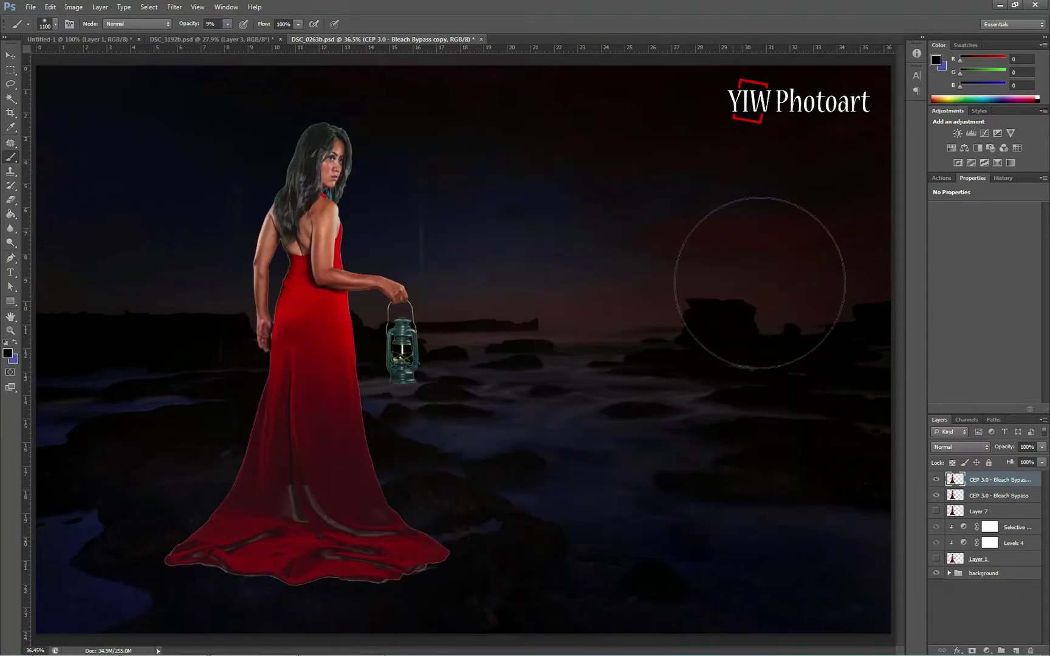
Step: Compare the image with and without the smoothed copy, and hide the copy behind a black layer mask
click(937, 479)
click(937, 479)
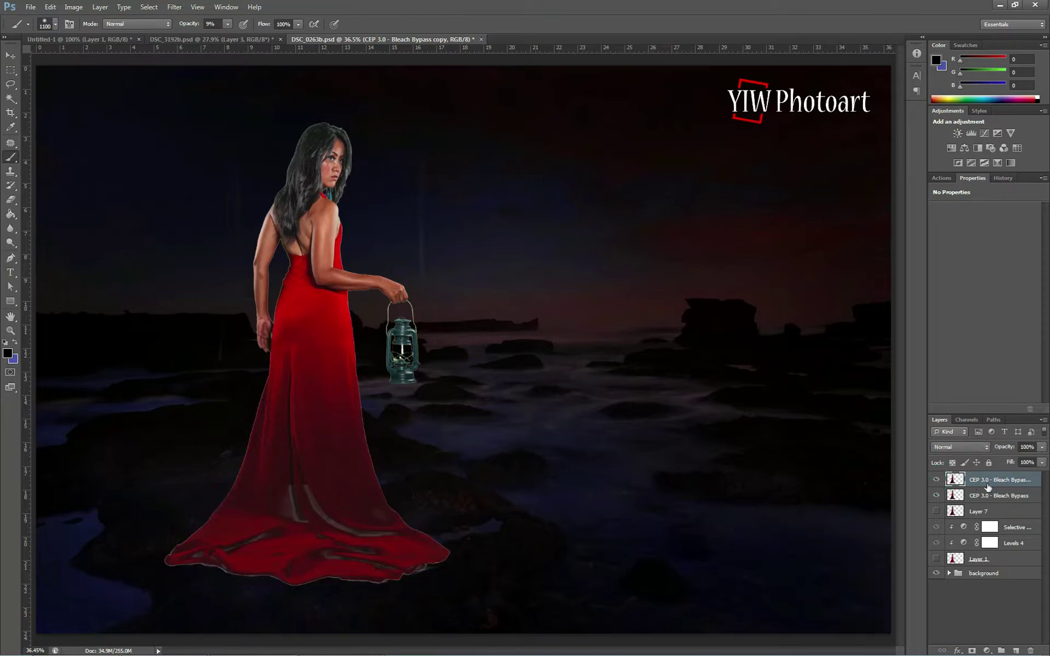
alt+click(973, 651)
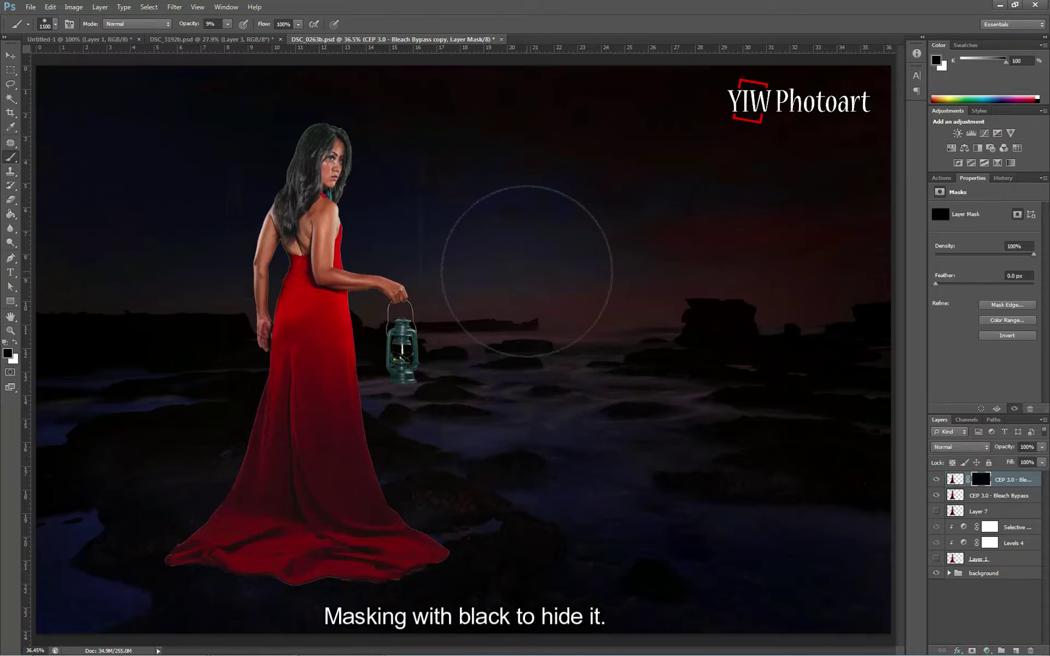
Step: Reveal the smoothed skin on the face, back, arms and hands by painting the mask with a white 60 px brush at 100% opacity
click(198, 6)
click(205, 120)
drag(164, 112, 326, 222)
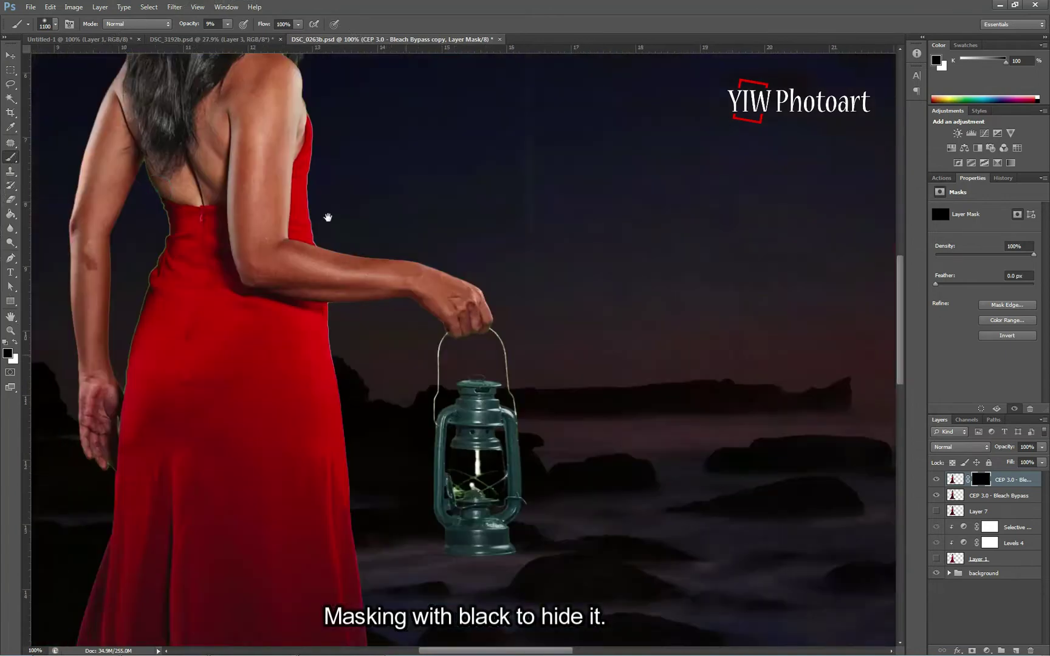
key(bracketleft)
key(bracketleft)
key(bracketleft)
key(bracketleft)
key(bracketleft)
key(bracketleft)
key(bracketleft)
key(bracketleft)
key(bracketleft)
key(bracketleft)
key(bracketleft)
key(bracketleft)
key(bracketleft)
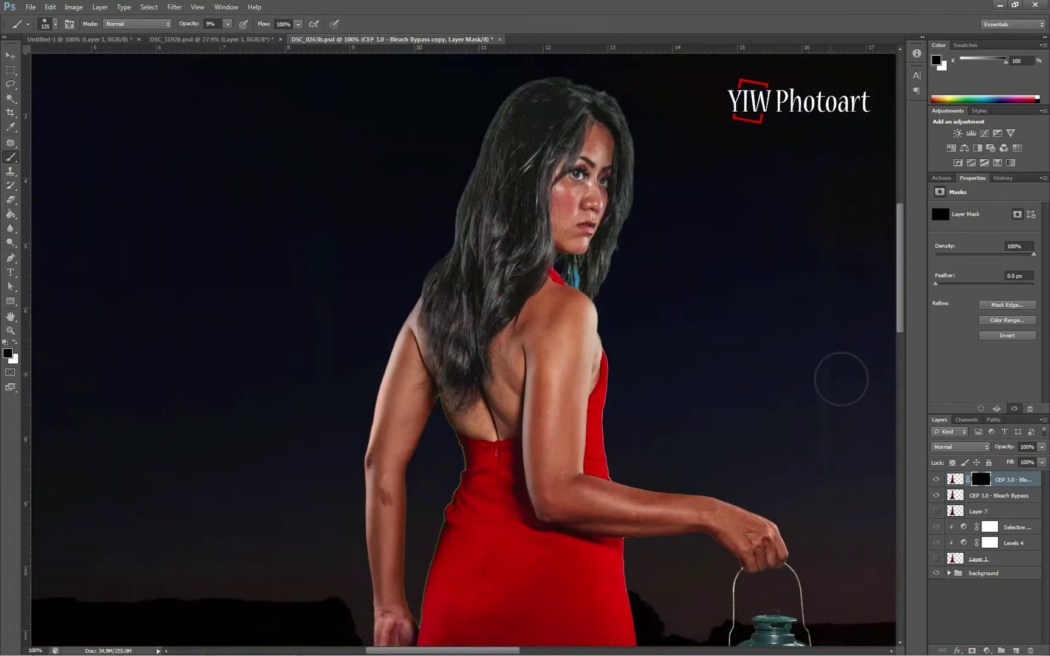
click(15, 343)
click(228, 25)
drag(233, 37, 291, 38)
click(577, 132)
key(bracketleft)
key(bracketleft)
key(bracketleft)
key(bracketleft)
mouse_move(542, 457)
mouse_down()
mouse_move(565, 414)
mouse_move(607, 513)
mouse_move(747, 528)
mouse_move(718, 518)
mouse_up()
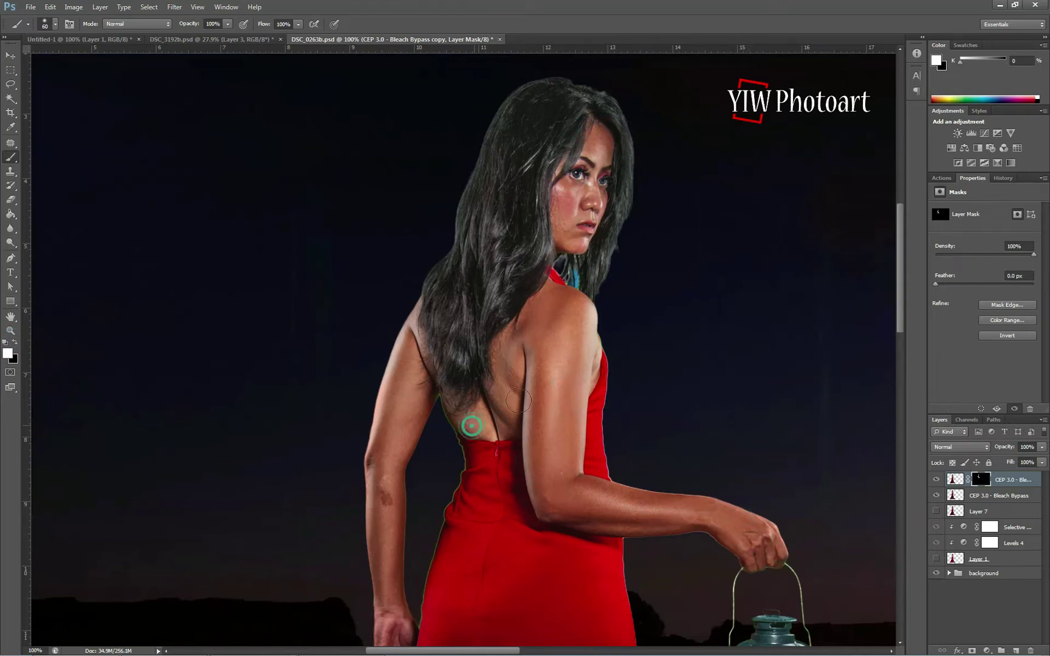
drag(502, 381, 537, 245)
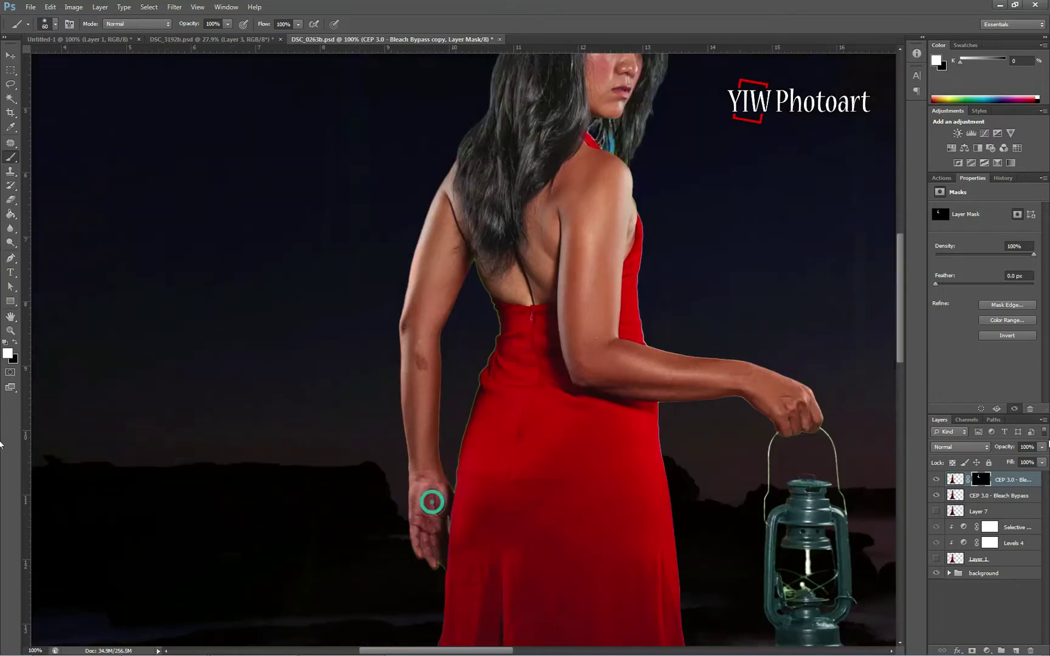
Step: Compare the skin retouching by toggling the visibility of the masked copy, the Bleach Bypass layer and Layer 7
click(936, 497)
click(936, 497)
click(936, 480)
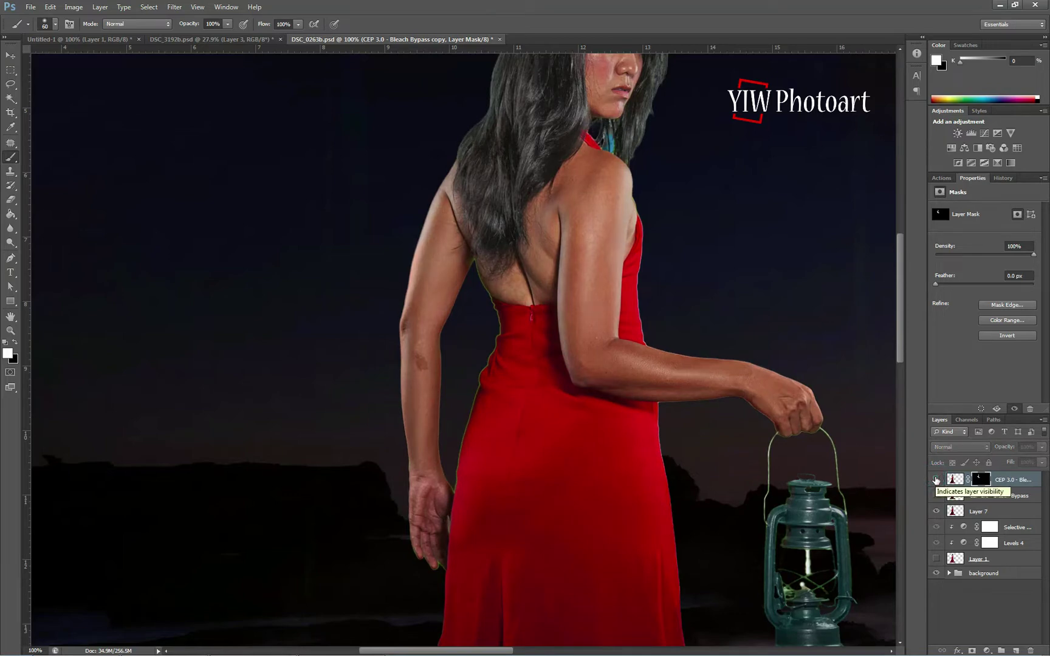
click(936, 481)
click(936, 497)
click(936, 498)
click(936, 511)
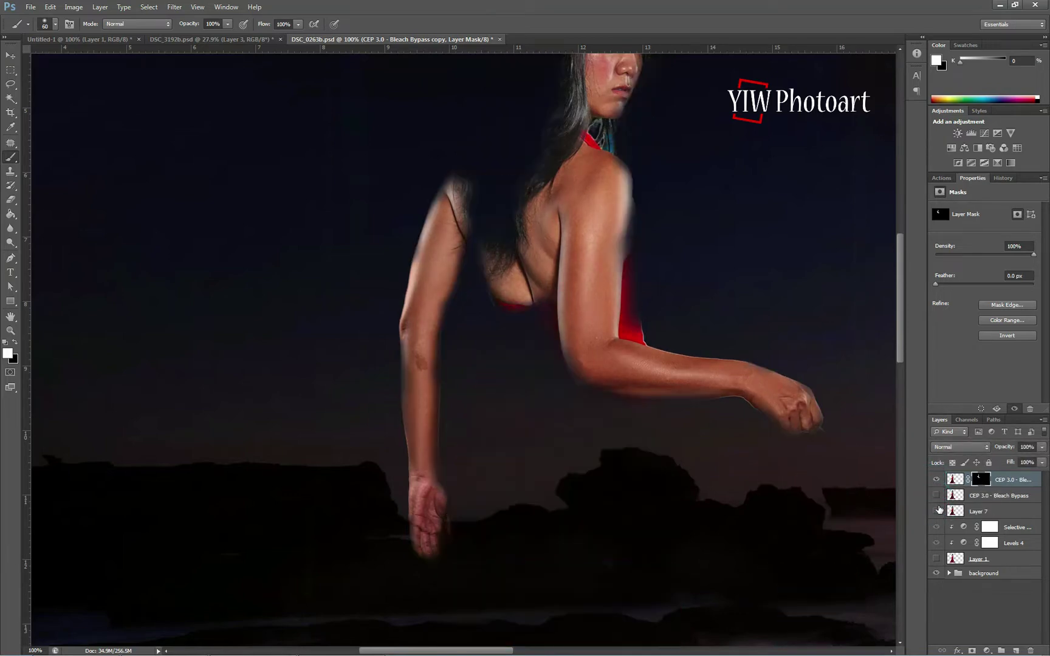
click(936, 496)
click(937, 496)
click(936, 497)
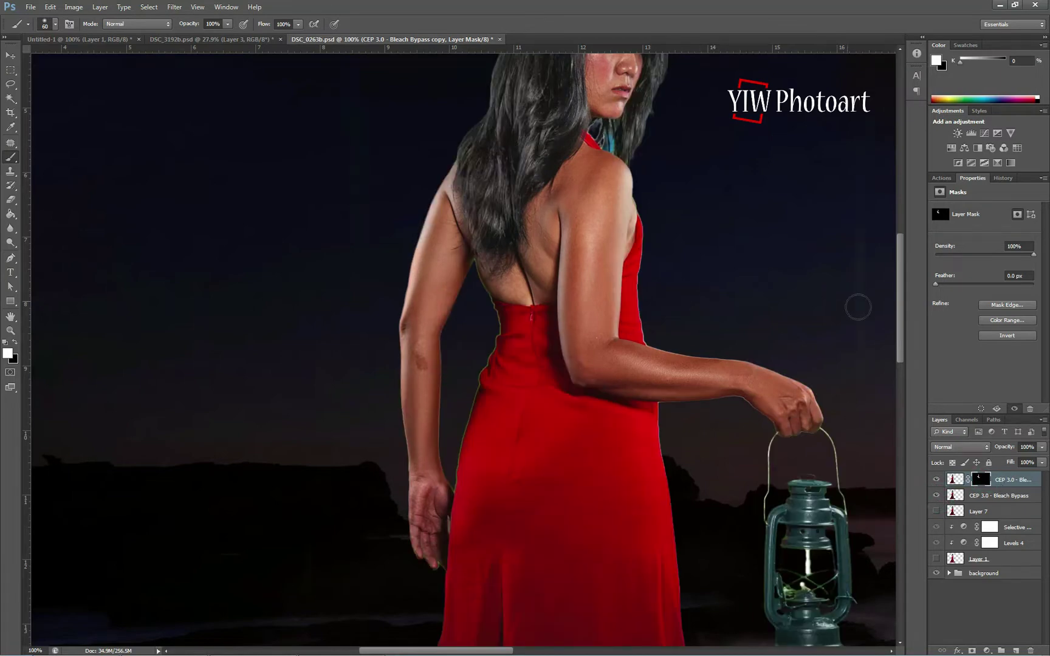
Step: Add a Selective Color adjustment on top with Reds set to cyan -26, magenta -31, yellow -8 and black -11
drag(784, 245, 657, 318)
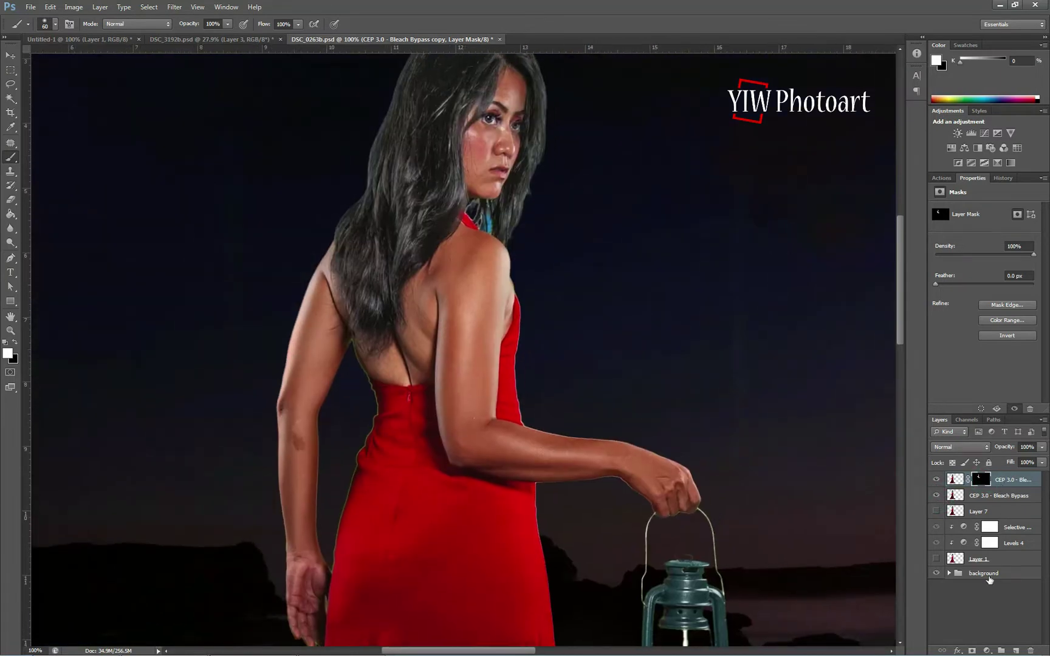
click(989, 652)
click(990, 641)
click(1007, 227)
click(970, 236)
drag(981, 273, 978, 273)
mouse_move(984, 295)
mouse_down()
mouse_move(974, 293)
mouse_move(979, 317)
mouse_up()
drag(972, 274, 968, 273)
Step: Invert the Selective Color mask to black and paint it white over the face, back, arms and hands to limit the effect to skin
key(ctrl+i)
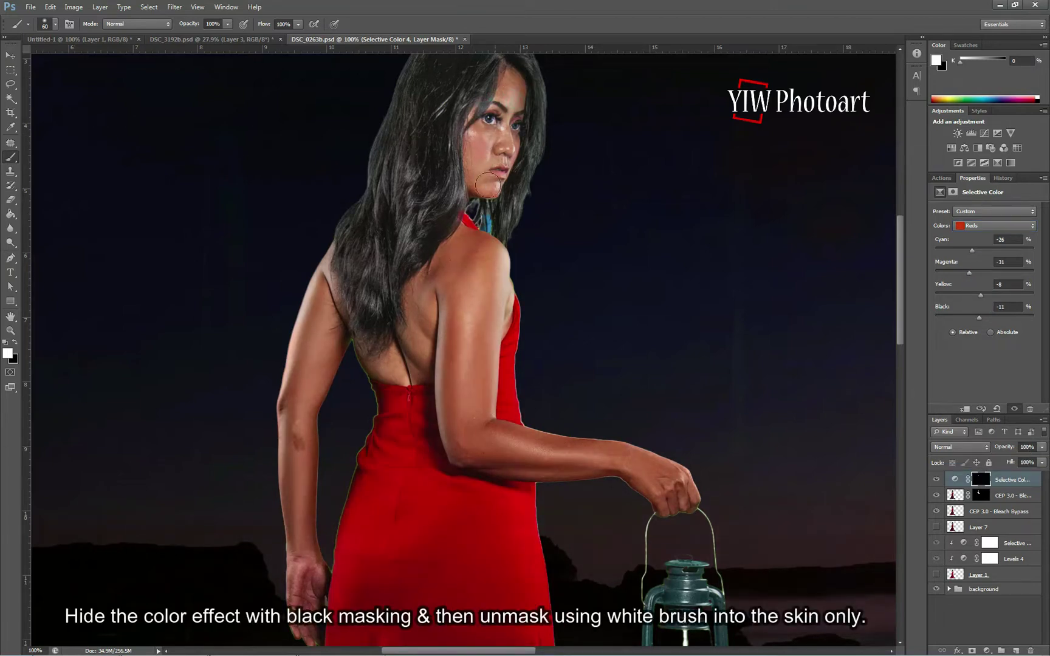
mouse_move(458, 253)
mouse_down()
mouse_move(482, 303)
mouse_move(461, 338)
mouse_move(449, 417)
mouse_move(470, 455)
mouse_move(630, 465)
mouse_move(668, 496)
mouse_move(699, 502)
mouse_move(676, 469)
mouse_move(621, 452)
mouse_move(480, 431)
mouse_move(543, 449)
mouse_up()
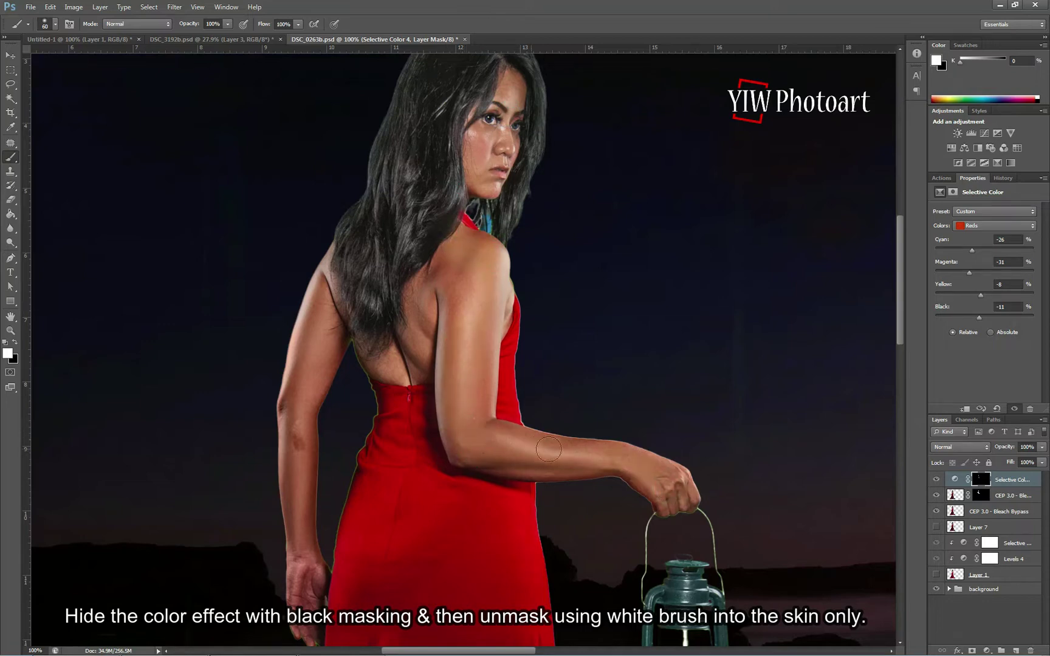
mouse_move(462, 275)
mouse_down()
mouse_move(439, 264)
mouse_move(429, 364)
mouse_move(389, 360)
mouse_up()
drag(324, 275, 319, 402)
drag(334, 361, 298, 550)
drag(296, 506, 301, 545)
mouse_move(301, 547)
mouse_down()
mouse_move(319, 391)
mouse_move(332, 425)
mouse_move(328, 484)
mouse_up()
drag(307, 413, 319, 492)
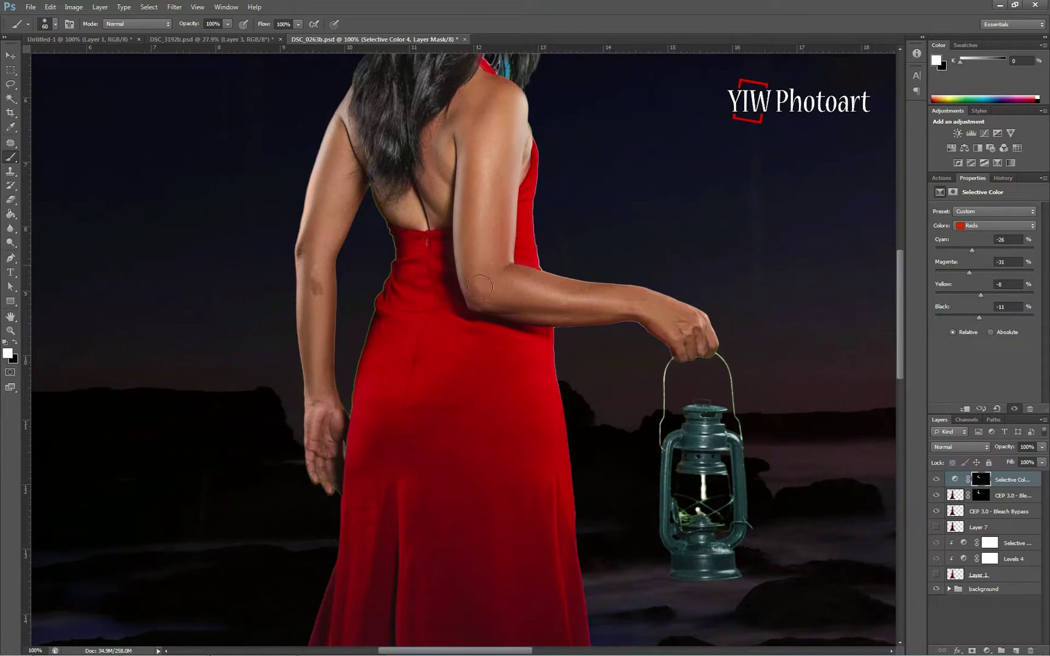
drag(471, 172, 457, 313)
drag(476, 137, 471, 212)
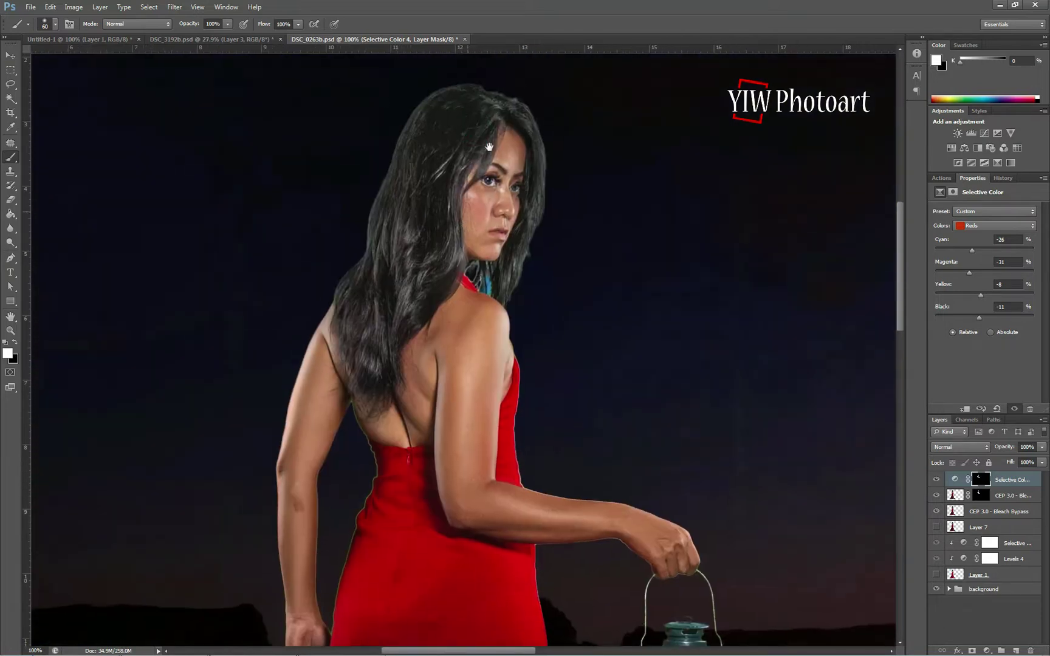
drag(464, 306, 495, 324)
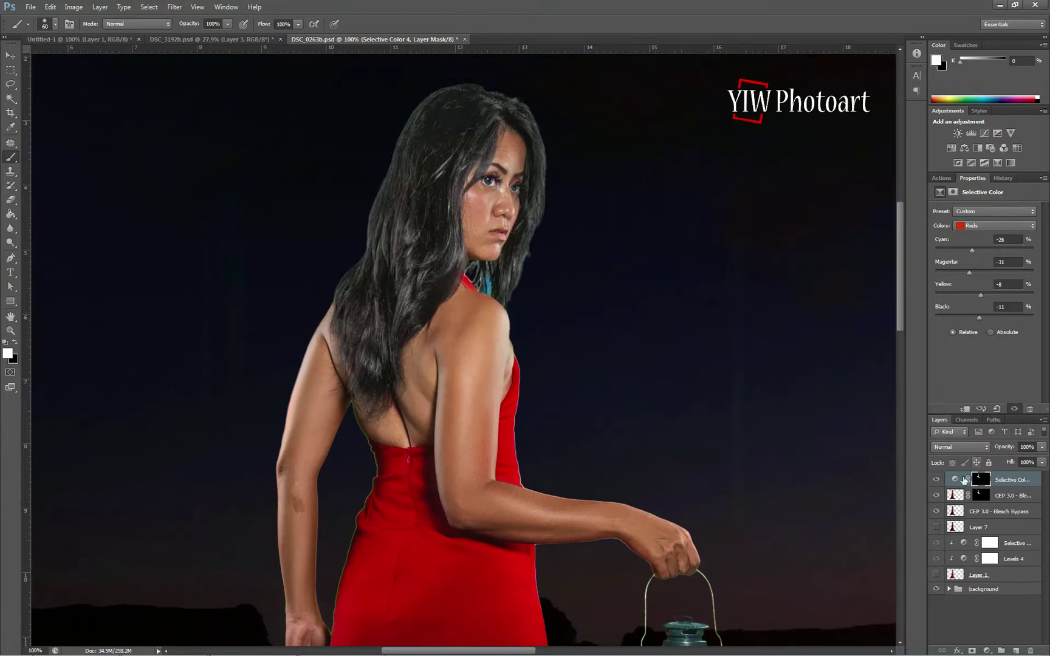
click(936, 479)
click(935, 480)
Step: Load the skin mask as a selection and add a Hue/Saturation adjustment from it with reduced saturation in the Reds
drag(904, 310, 899, 354)
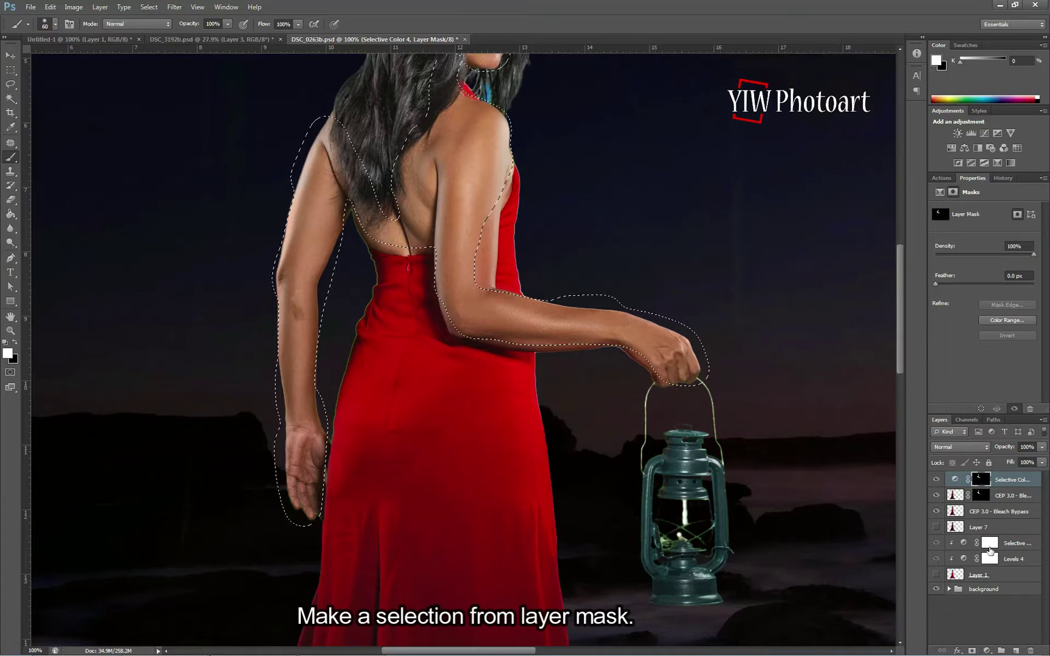
click(987, 651)
click(1003, 524)
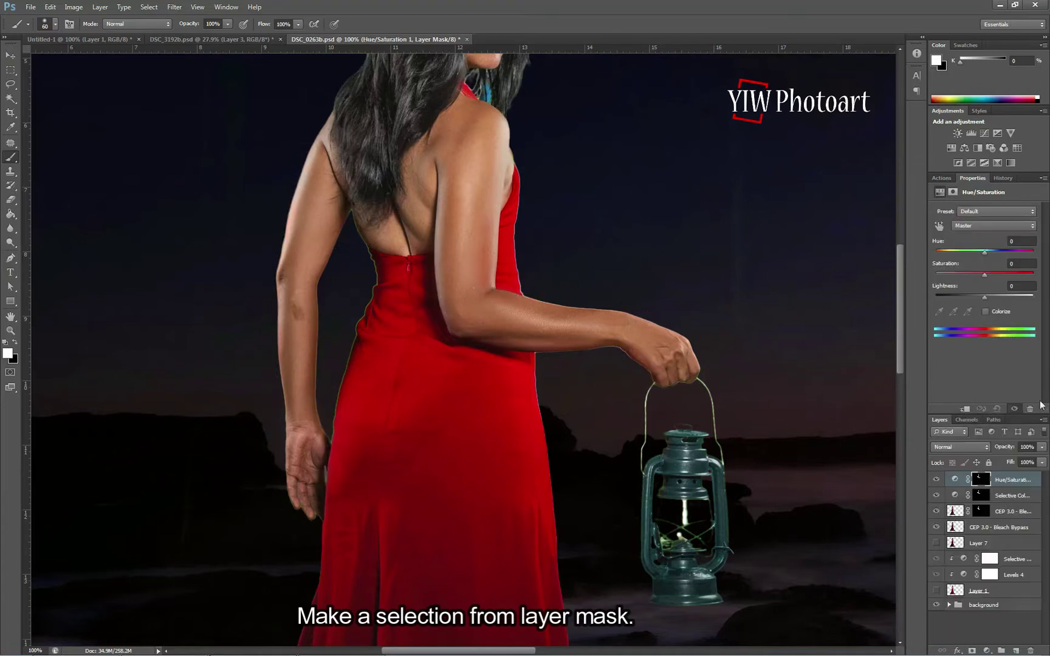
click(1006, 226)
click(1001, 246)
click(979, 276)
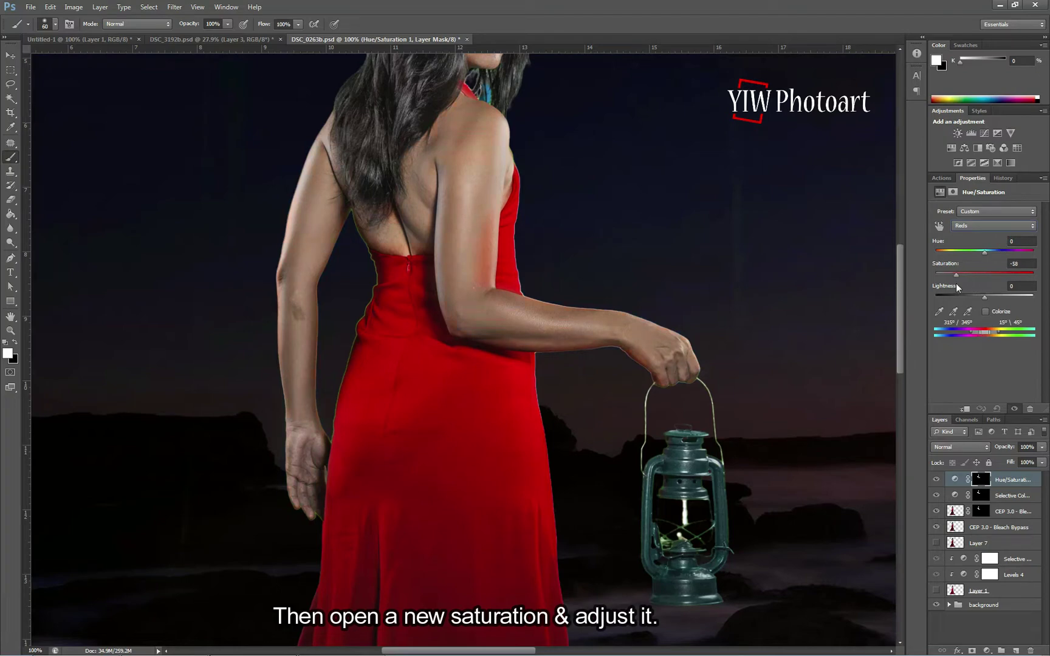
Step: Touch up the Selective Color and Hue/Saturation masks with white along the reddish edge of the lantern arm's upper part
click(981, 495)
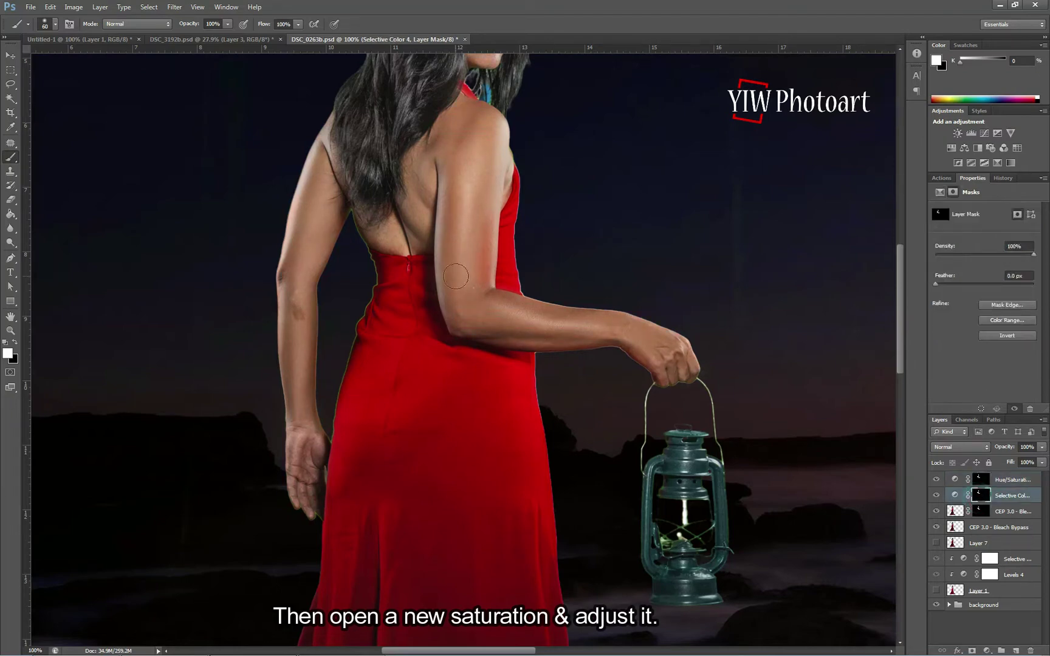
drag(481, 219, 482, 266)
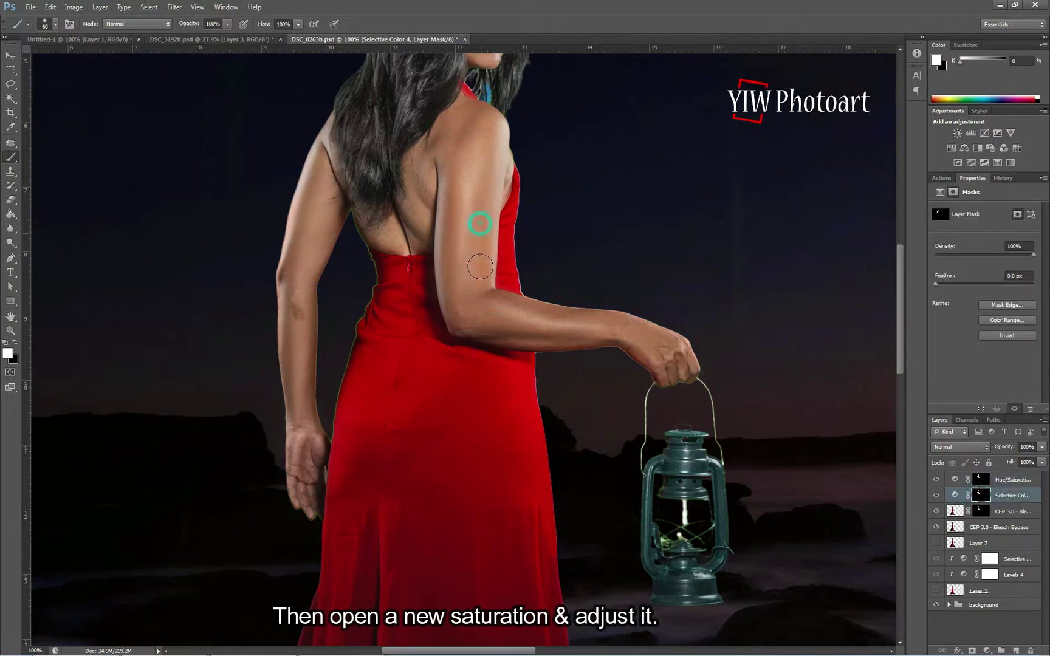
click(981, 480)
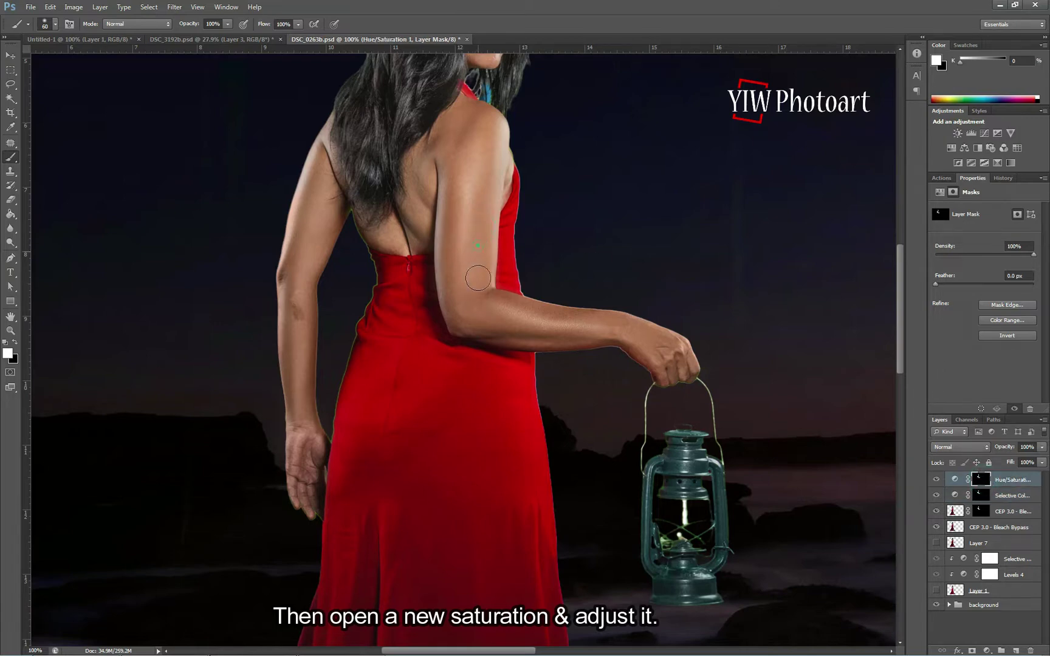
Step: Raise the skin Hue/Saturation adjustment's Reds to saturation +12 and lightness +22
click(954, 479)
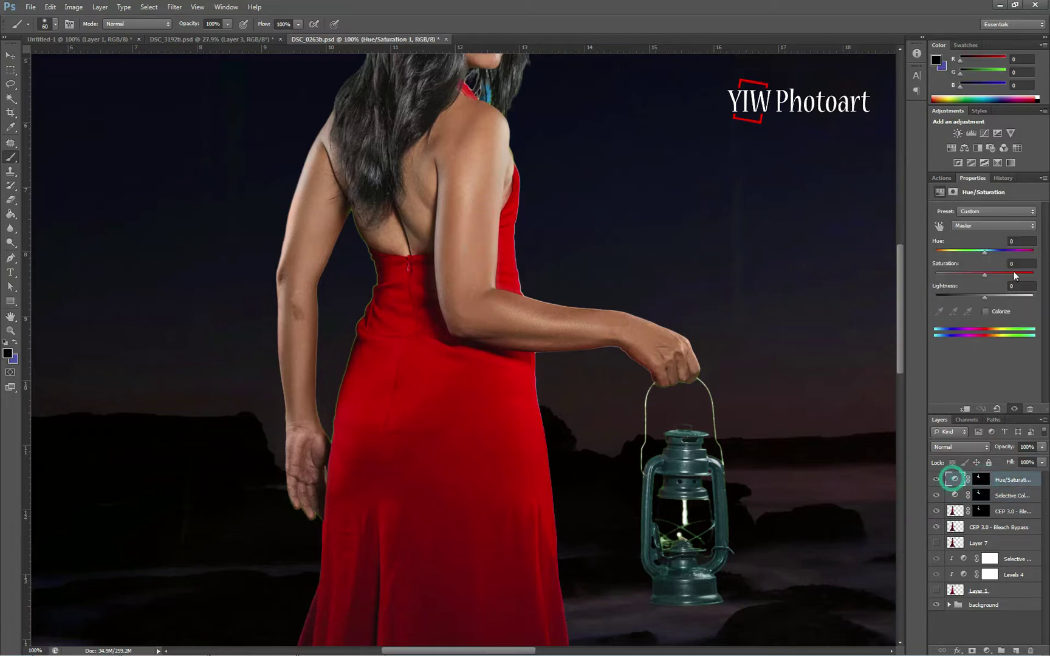
click(996, 225)
click(984, 236)
drag(988, 297, 981, 274)
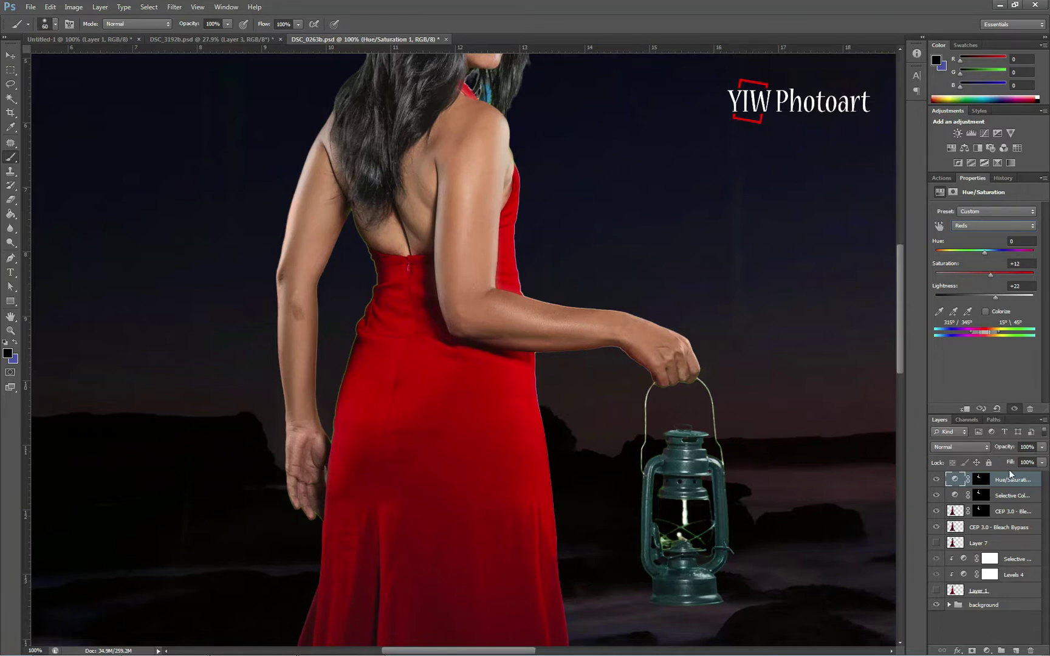
drag(902, 349, 977, 466)
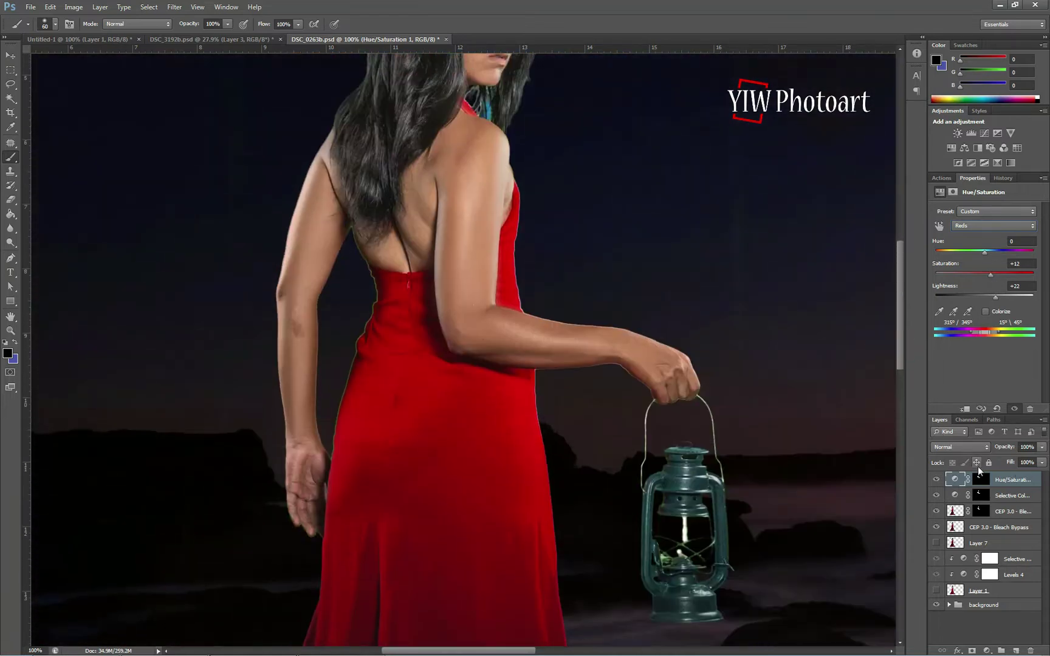
Step: Load the skin mask as a selection, add a second Hue/Saturation adjustment from it and invert its mask to exclude the skin
click(983, 485)
ctrl+click(979, 483)
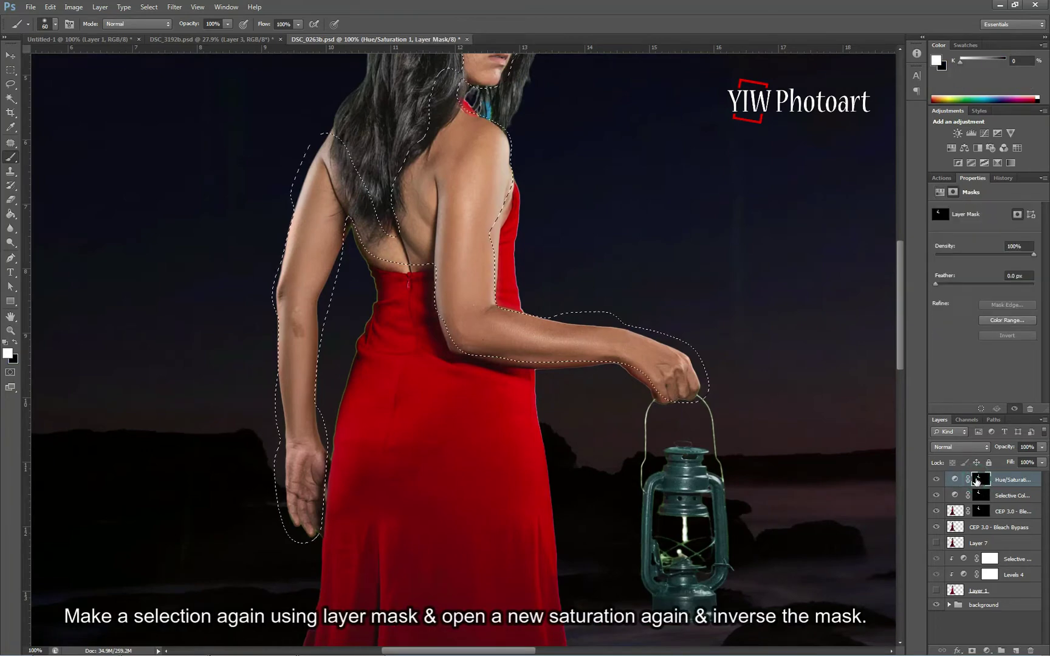
click(986, 650)
click(975, 516)
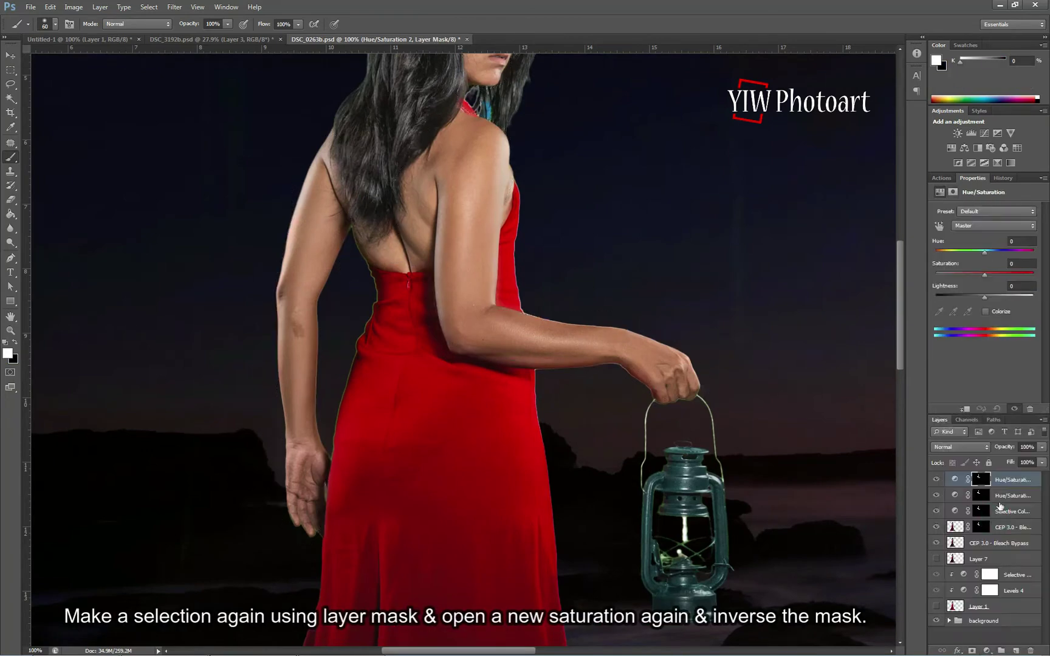
key(ctrl+i)
Step: Set the new Hue/Saturation adjustment's Reds to saturation +8 and lightness -22 to deepen the dress
click(995, 226)
click(972, 237)
drag(990, 276, 970, 297)
mouse_move(900, 335)
mouse_down()
mouse_move(899, 395)
mouse_move(901, 320)
mouse_up()
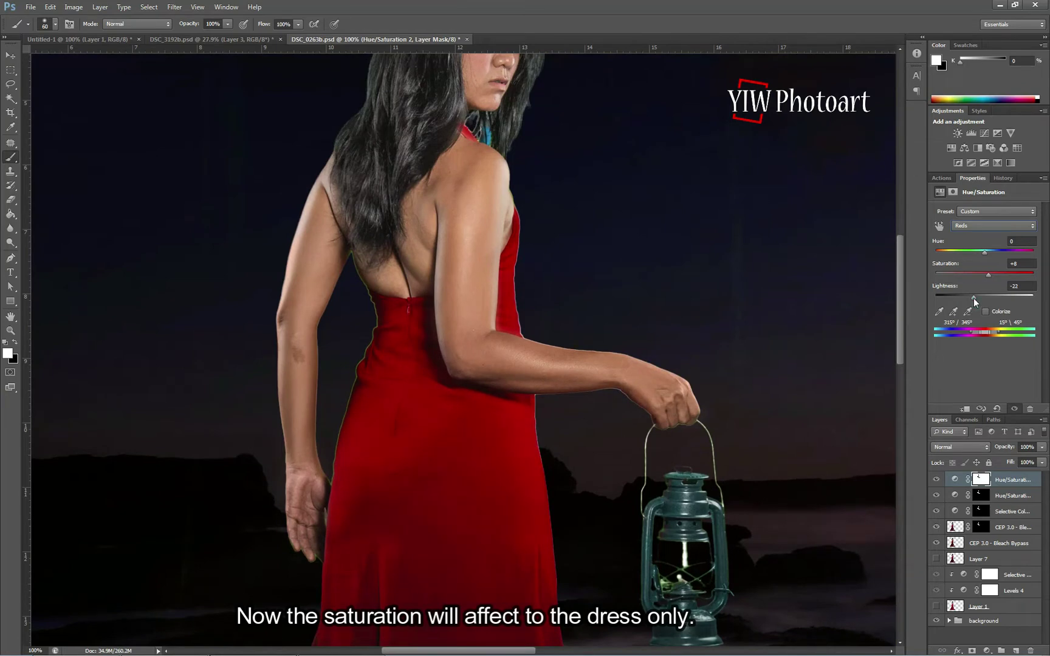
click(197, 7)
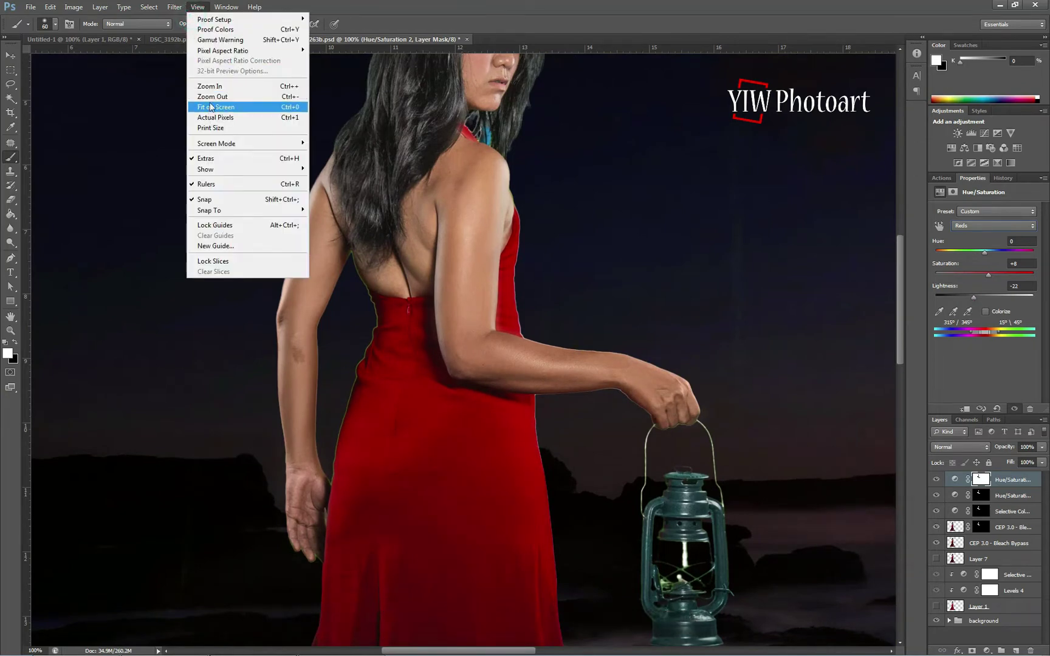
click(209, 107)
key(ctrl+plus)
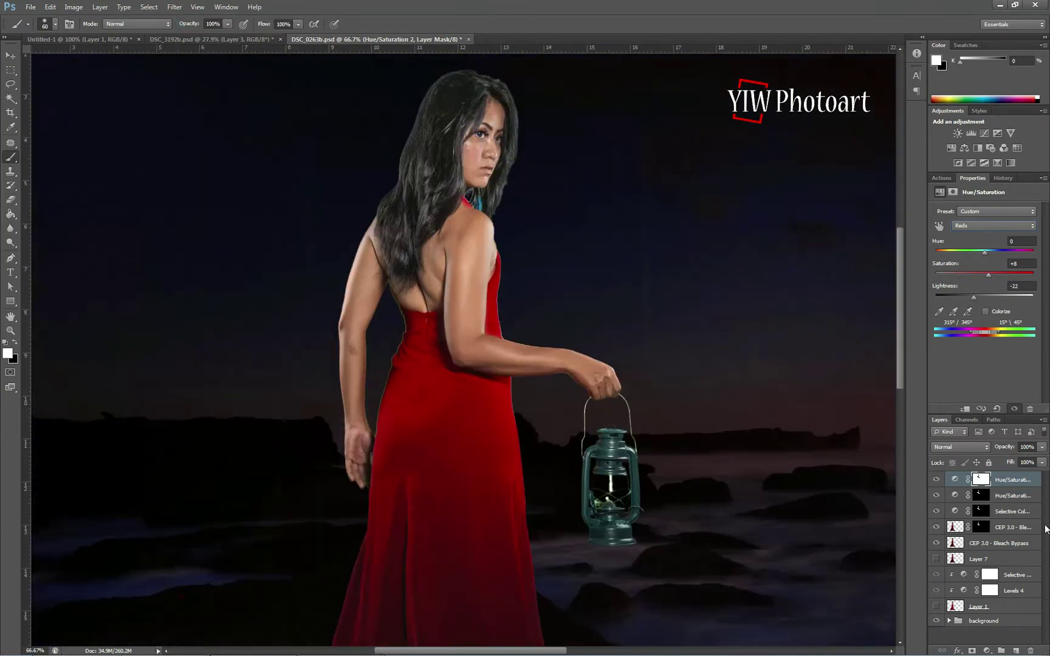
Step: Clip the Selective Color and both Hue/Saturation adjustments to the Bleach Bypass copy layer
click(963, 529)
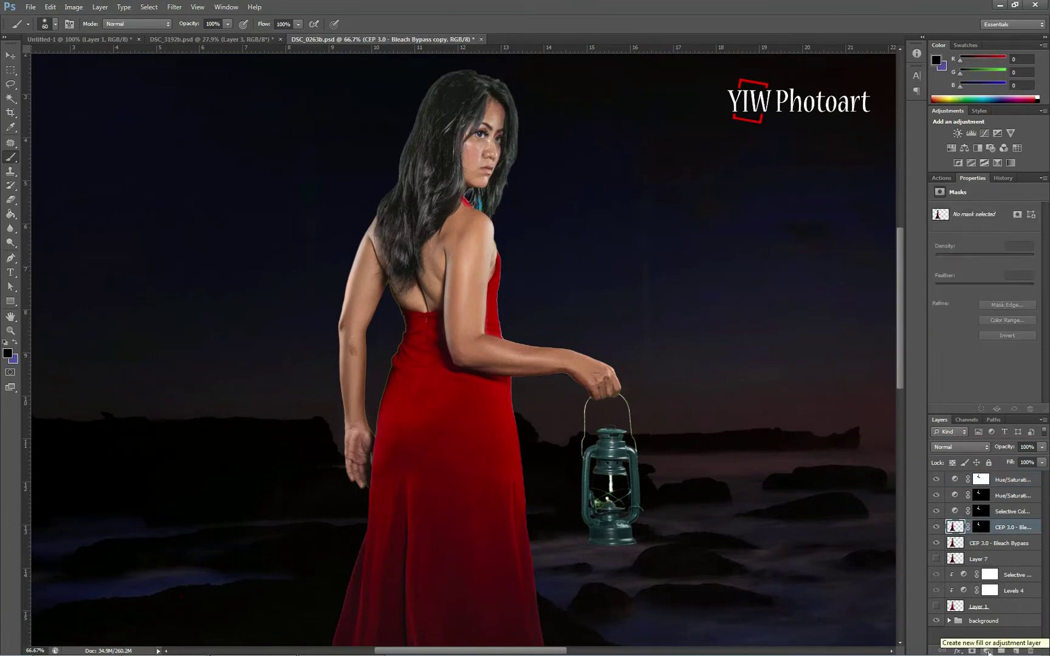
click(988, 651)
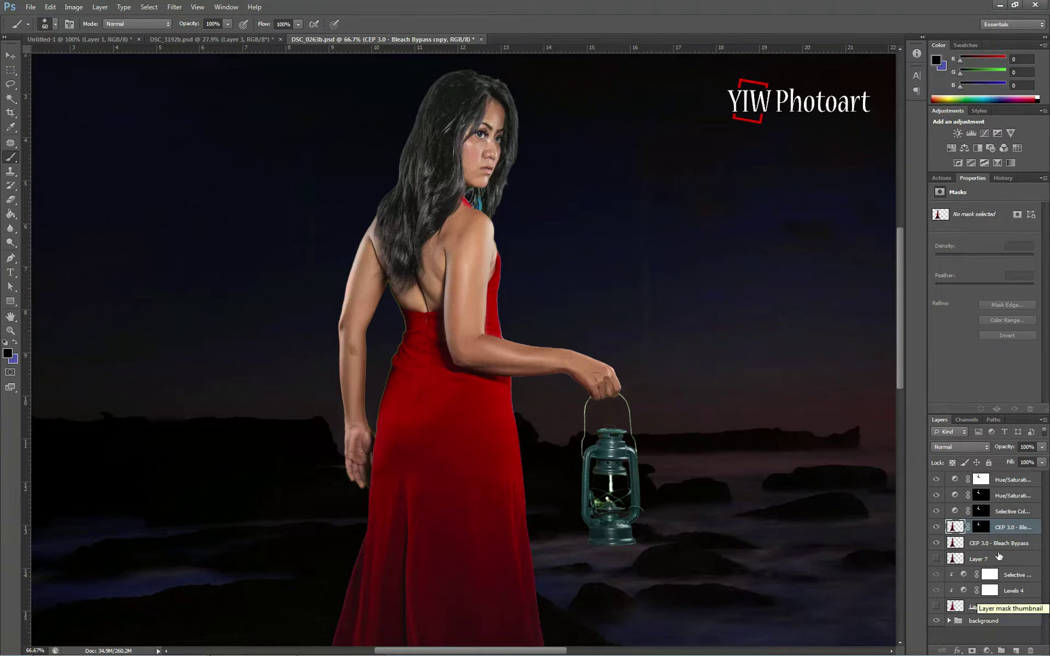
click(1009, 609)
right_click(1008, 513)
click(994, 267)
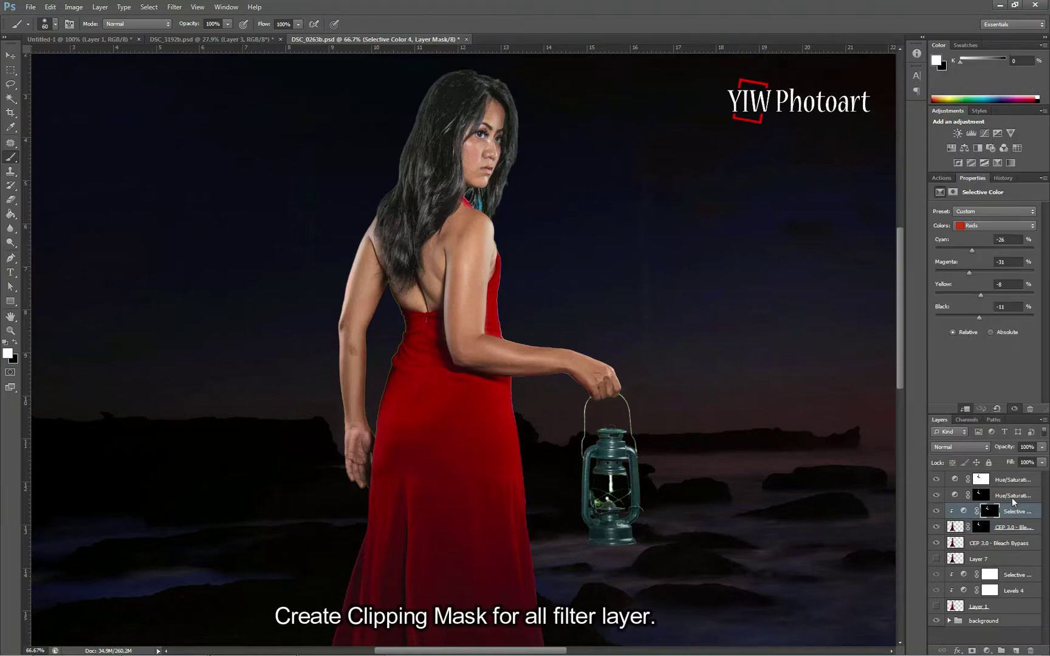
right_click(1018, 496)
click(1019, 380)
right_click(1024, 480)
click(1013, 239)
Step: Add a clipped Levels adjustment on top with black input 8 and white input 224
click(992, 649)
click(1004, 467)
right_click(1014, 480)
click(994, 224)
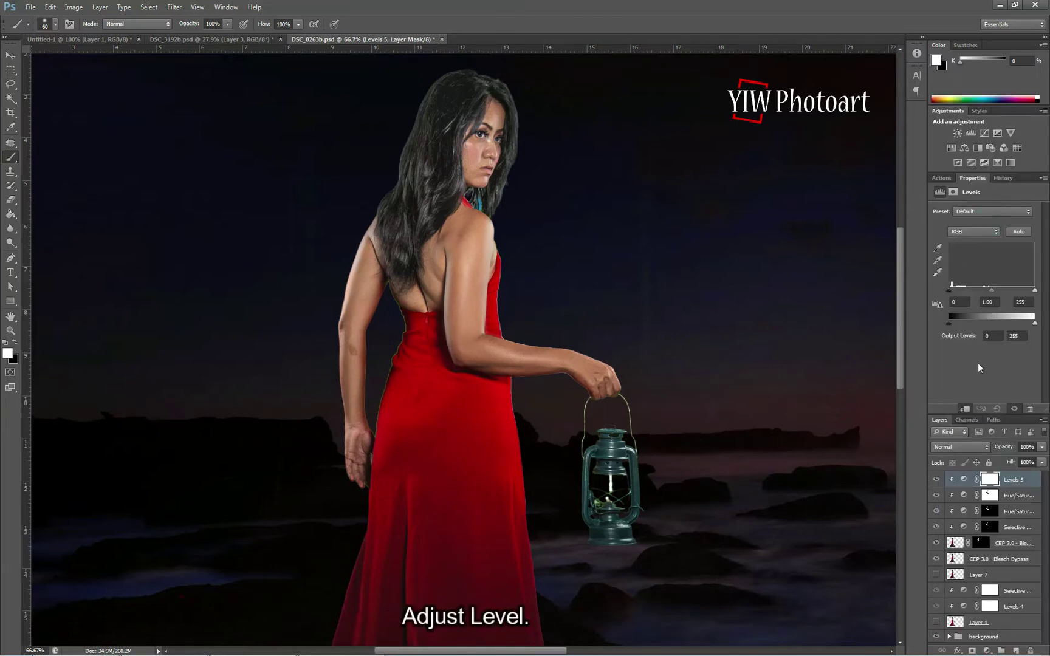
drag(1031, 294, 1028, 295)
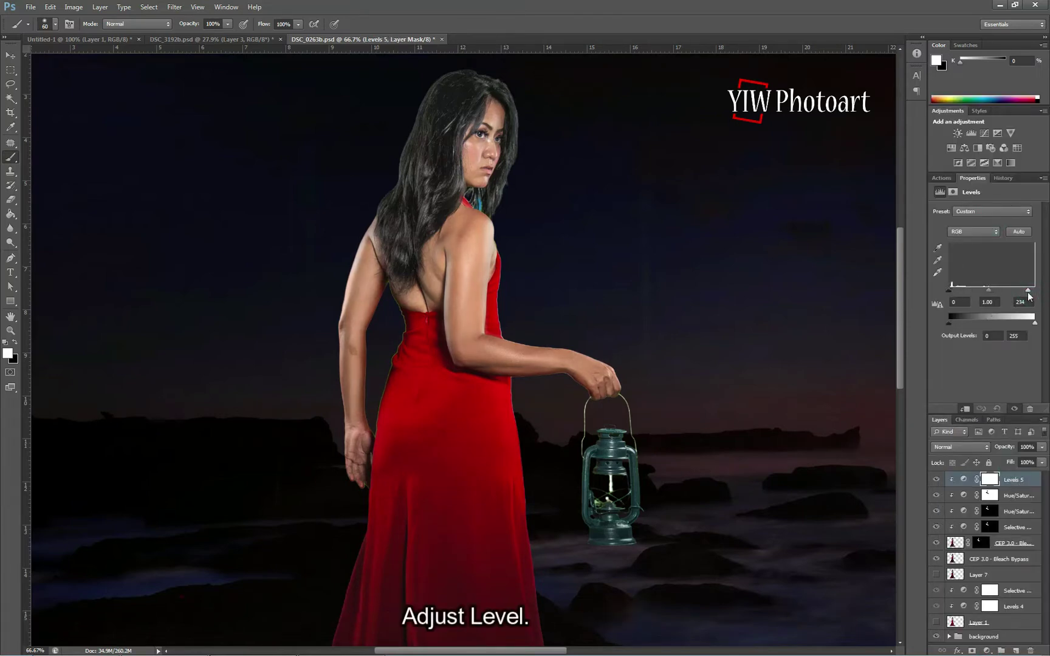
drag(949, 292, 951, 295)
drag(1028, 292, 1024, 293)
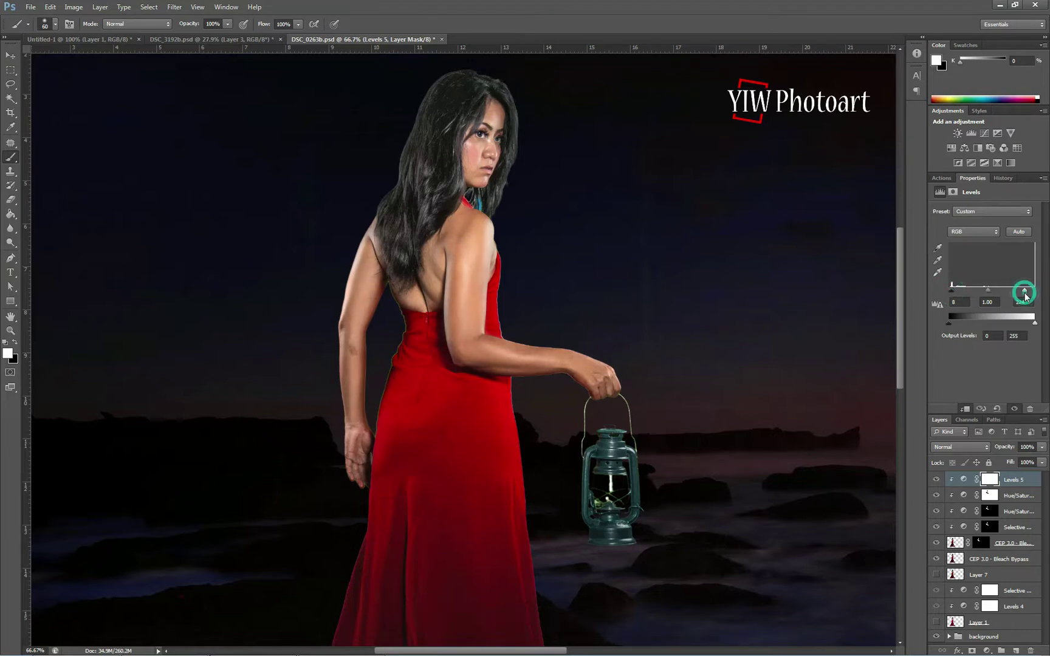
Step: Release the clipping mask on the Selective Color adjustment and the adjustments stacked above it
mouse_move(901, 338)
mouse_down()
mouse_move(901, 421)
mouse_move(912, 327)
mouse_up()
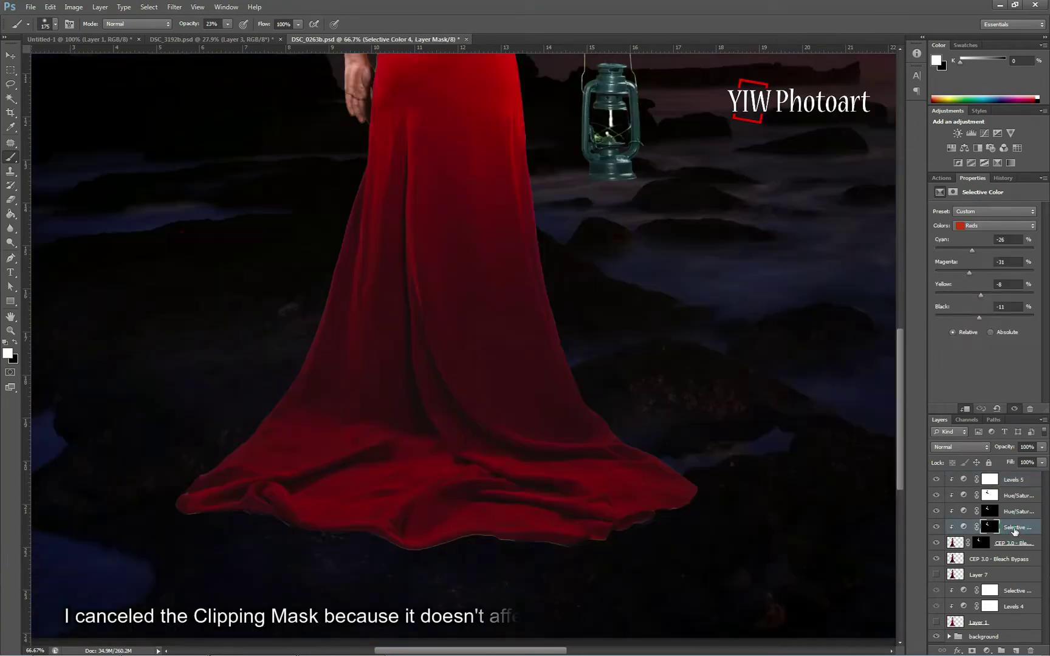
right_click(1014, 528)
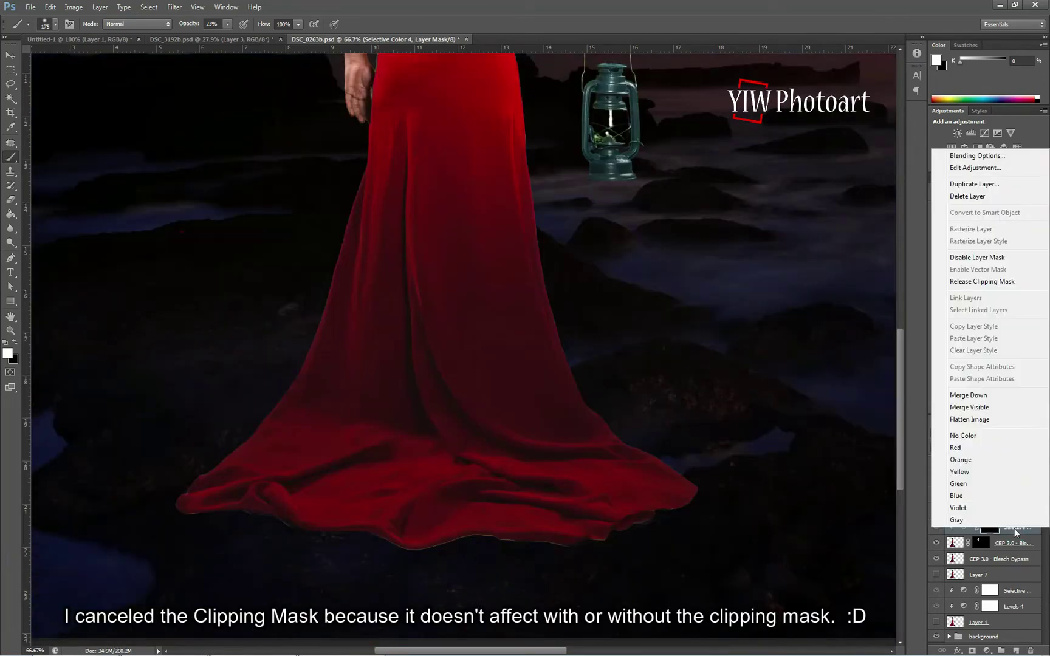
click(1001, 283)
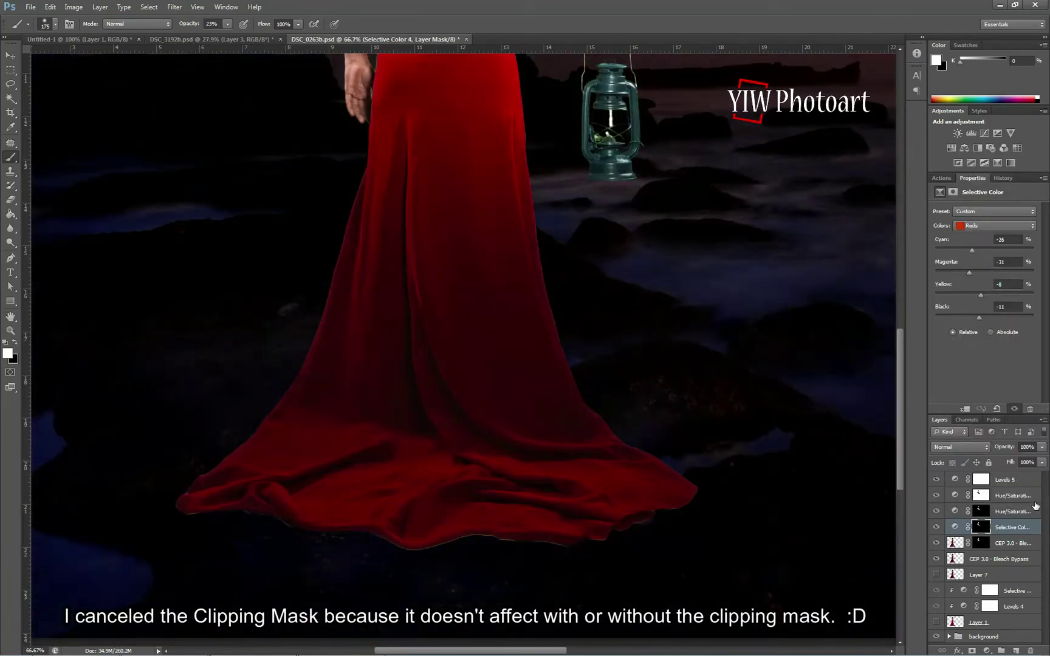
mouse_move(903, 439)
mouse_down()
mouse_move(907, 367)
mouse_move(910, 429)
mouse_up()
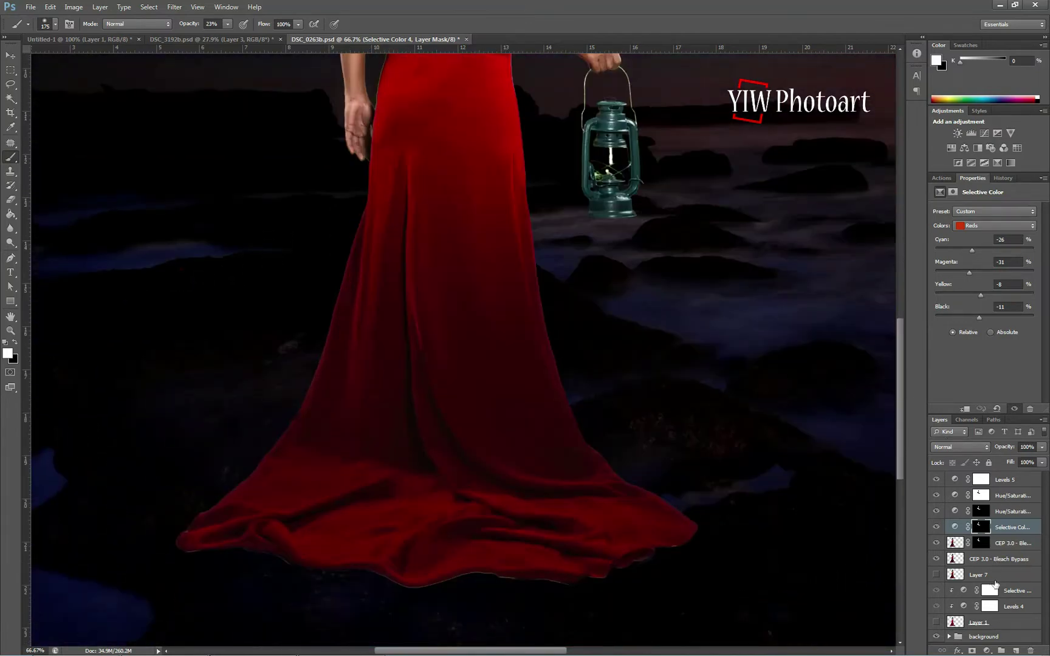
Step: Hide the background group and stamp the visible model layers into a new layer above Levels 5
click(936, 637)
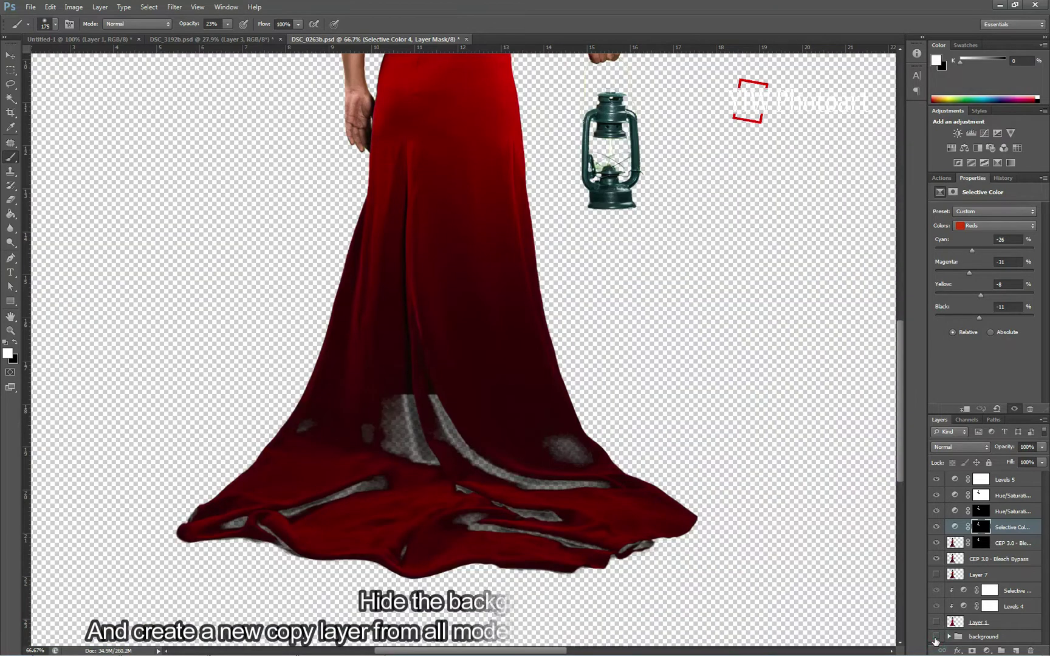
click(1023, 482)
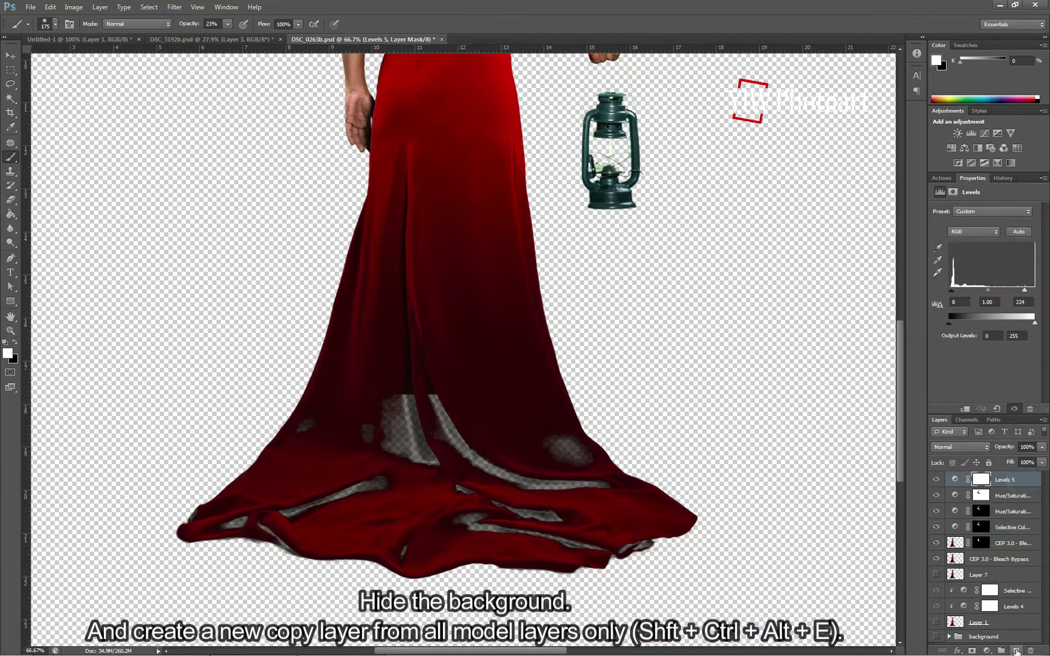
click(1016, 650)
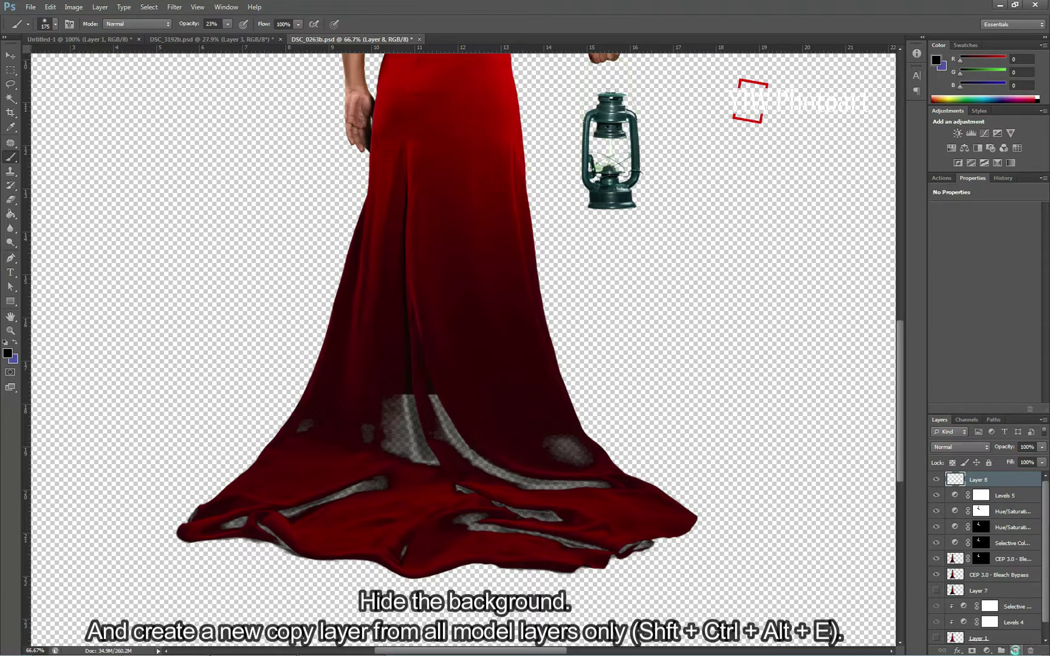
key(ctrl+shift+alt+e)
Step: Hide the two Bleach Bypass layers and show the background group again
drag(935, 575, 936, 558)
mouse_move(1045, 529)
mouse_down()
mouse_move(1045, 552)
mouse_move(1043, 534)
mouse_up()
click(936, 637)
Step: Add a new layer clipped to the merged model layer and set its blend mode to Soft Light
drag(899, 408, 912, 371)
click(1015, 652)
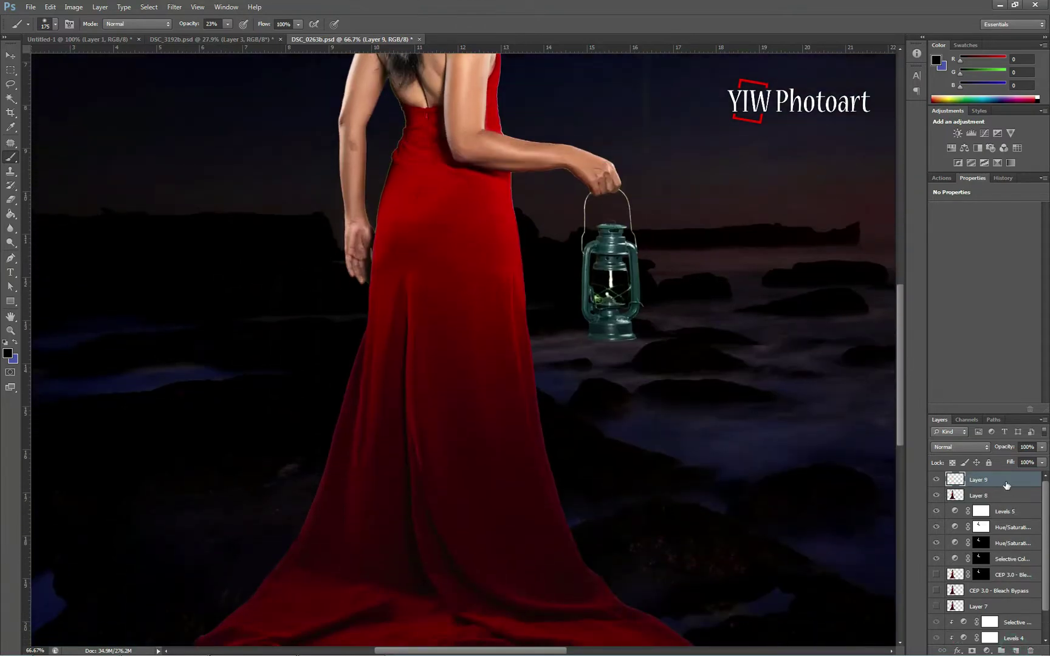
right_click(997, 480)
click(973, 234)
click(966, 448)
click(943, 305)
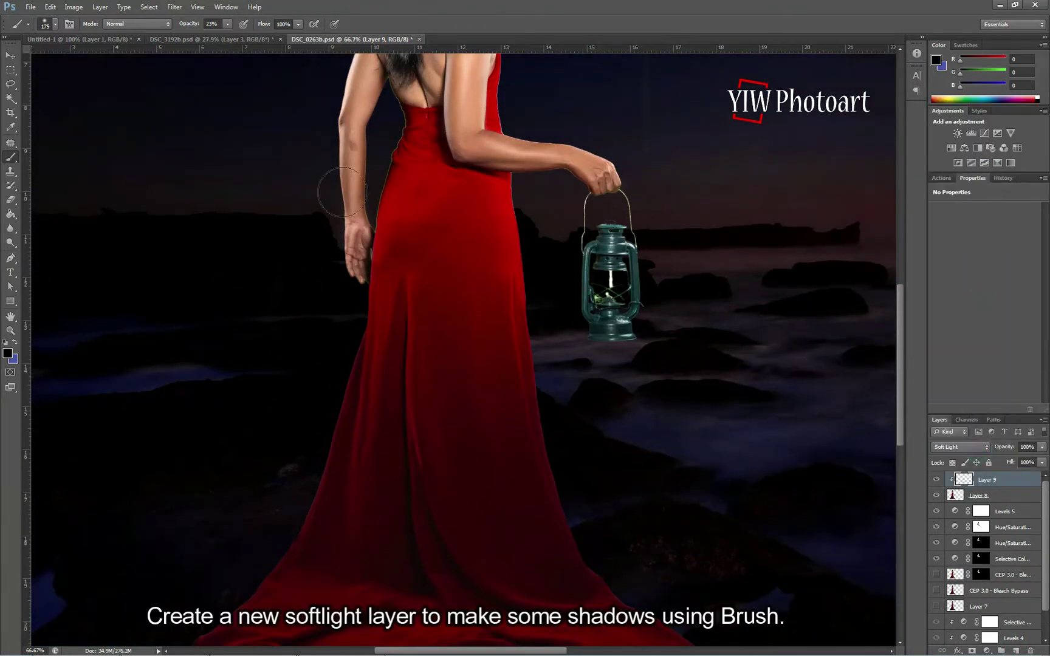
Step: Shade the lower dress on the Soft Light layer with a black 250 px brush at 12% opacity
drag(901, 442, 901, 498)
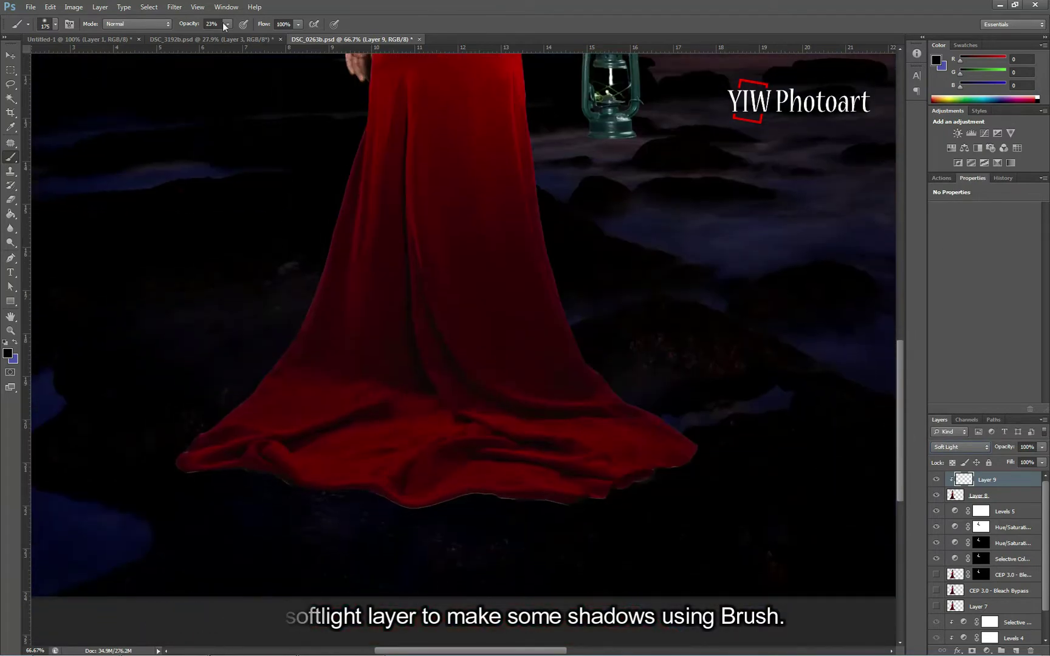
key(1)
key(2)
key(bracketright)
key(bracketright)
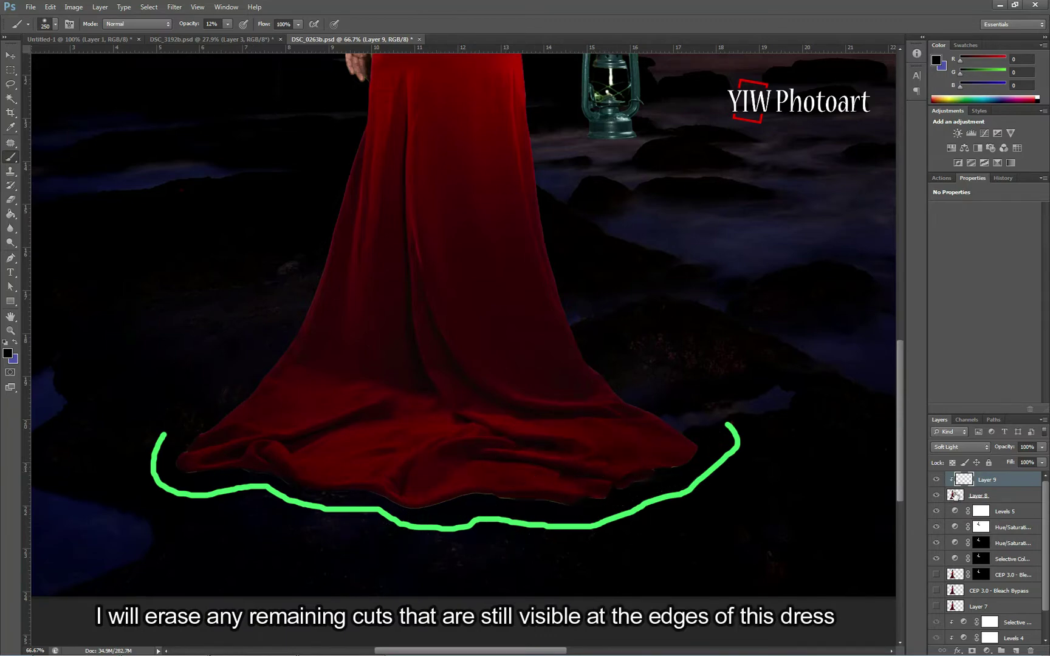
Step: Load the merged model layer's outline as a selection, invert it and expand it by 2 pixels
ctrl+click(955, 495)
click(149, 7)
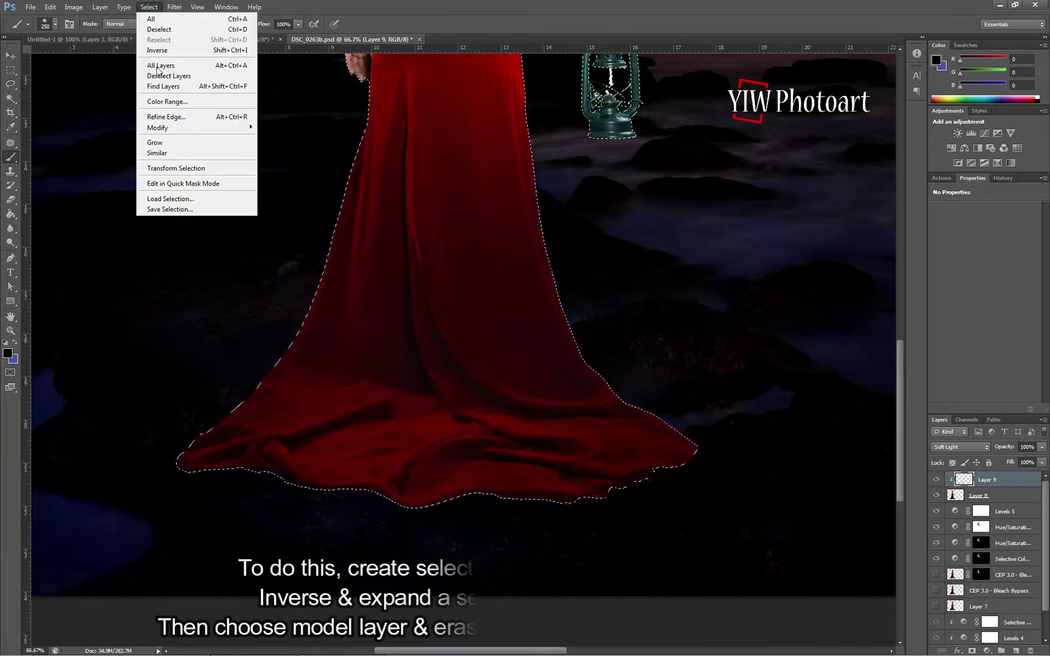
click(154, 52)
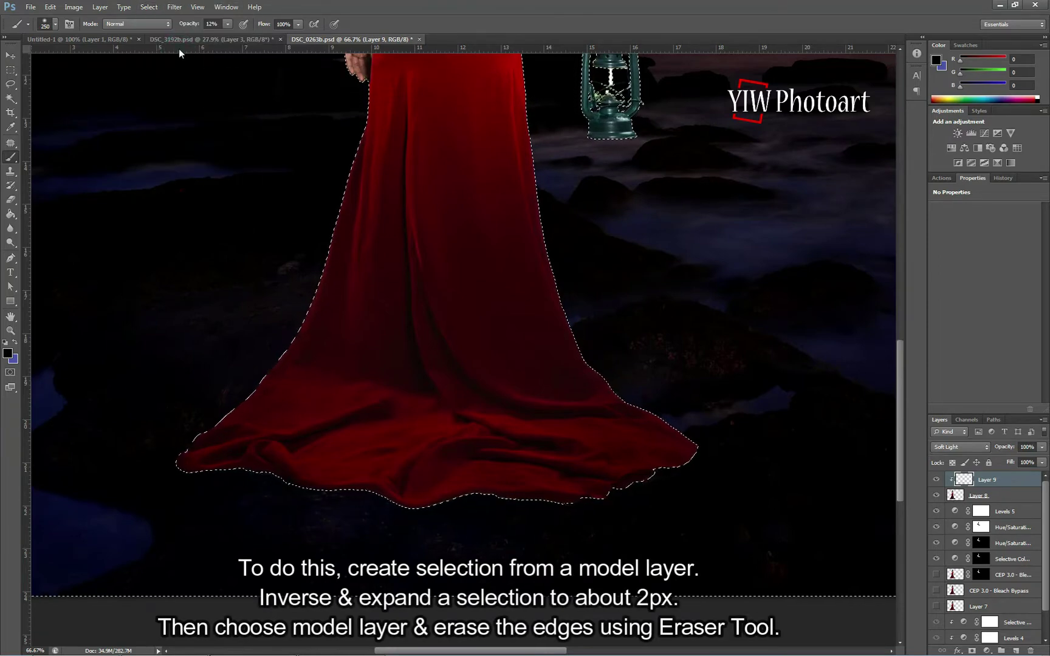
click(149, 7)
mouse_move(243, 127)
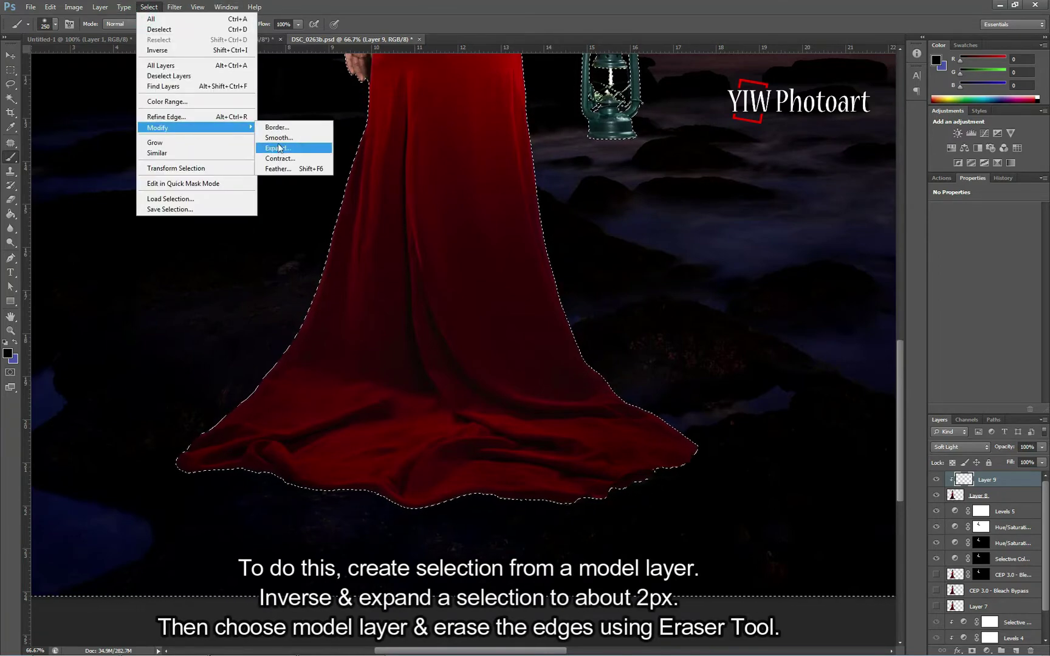
click(278, 147)
text(2)
click(589, 216)
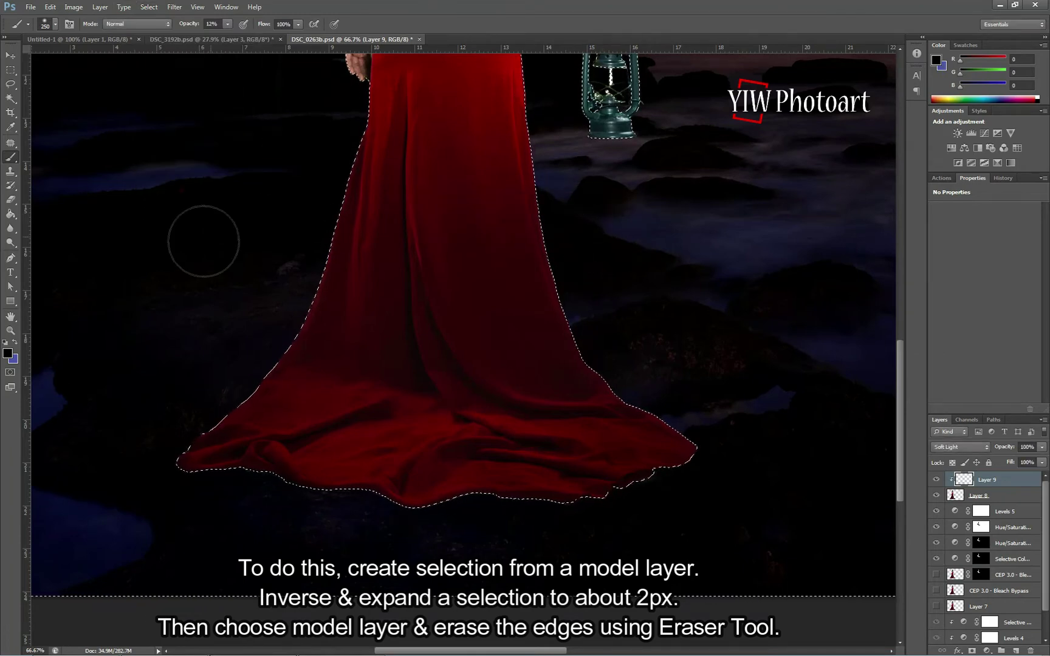
Step: Erase the leftover cutout fringe along the dress hem on Layer 8 with a 100 px eraser, and deselect
click(12, 200)
key(m)
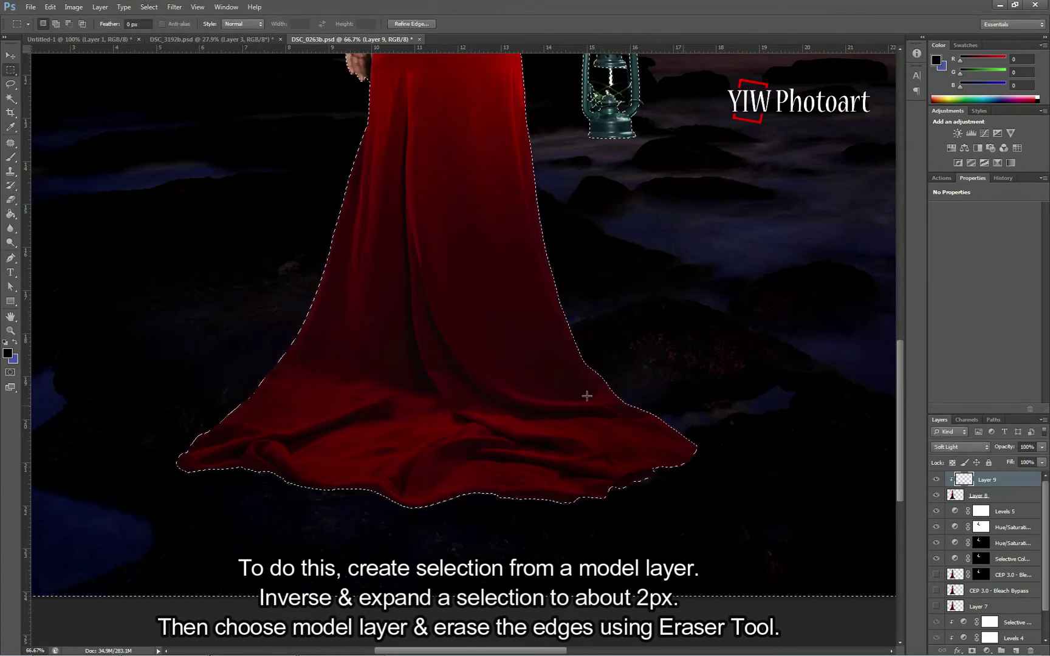
click(984, 495)
click(10, 199)
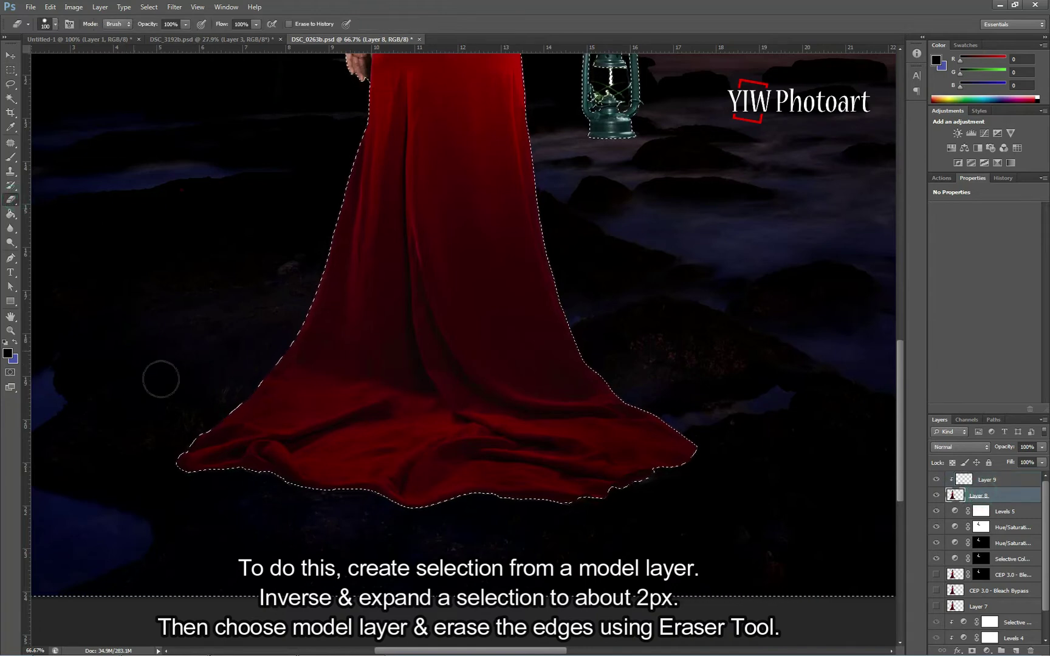
drag(686, 469, 466, 508)
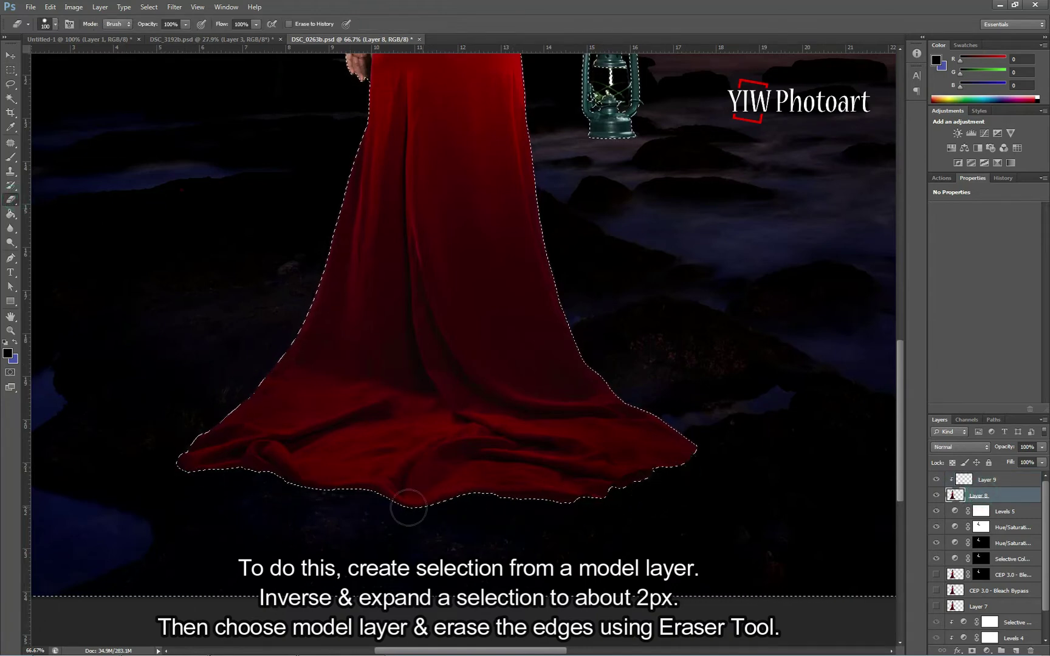
click(10, 70)
click(201, 368)
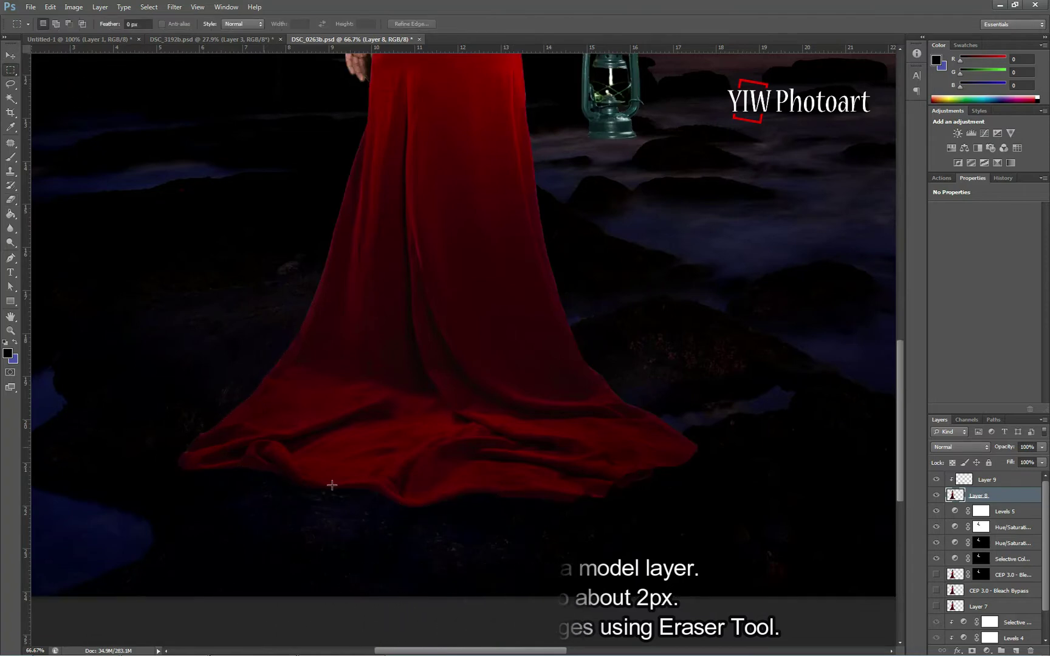
Step: Shade the elbow and forearm of the lantern arm on Layer 9 with a smaller black brush at 12% opacity
click(991, 483)
click(10, 157)
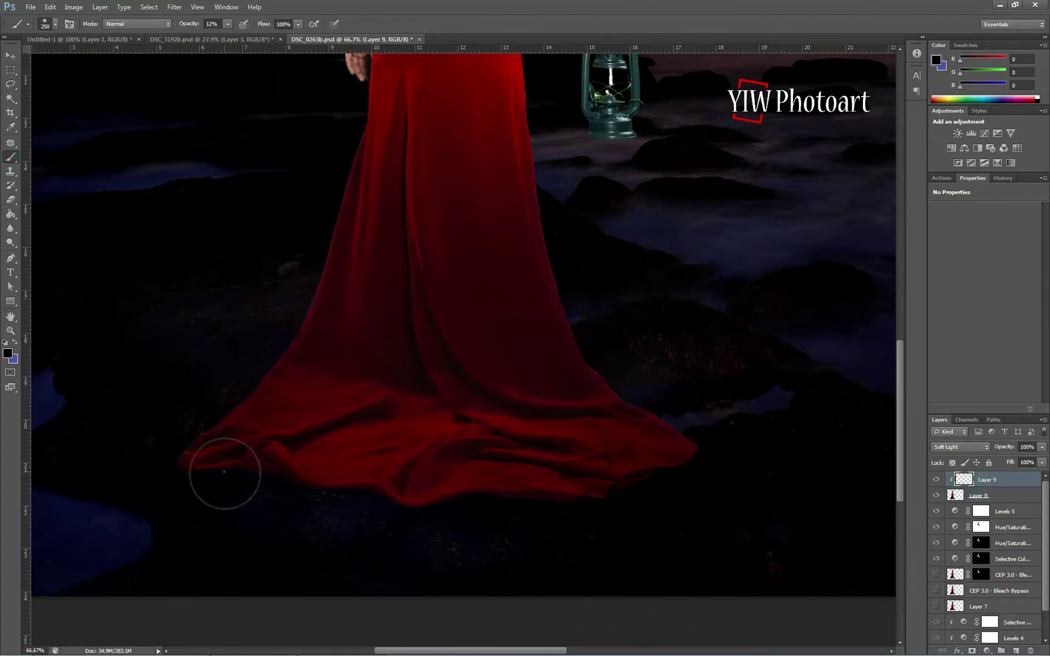
drag(900, 416, 929, 312)
click(197, 8)
click(210, 120)
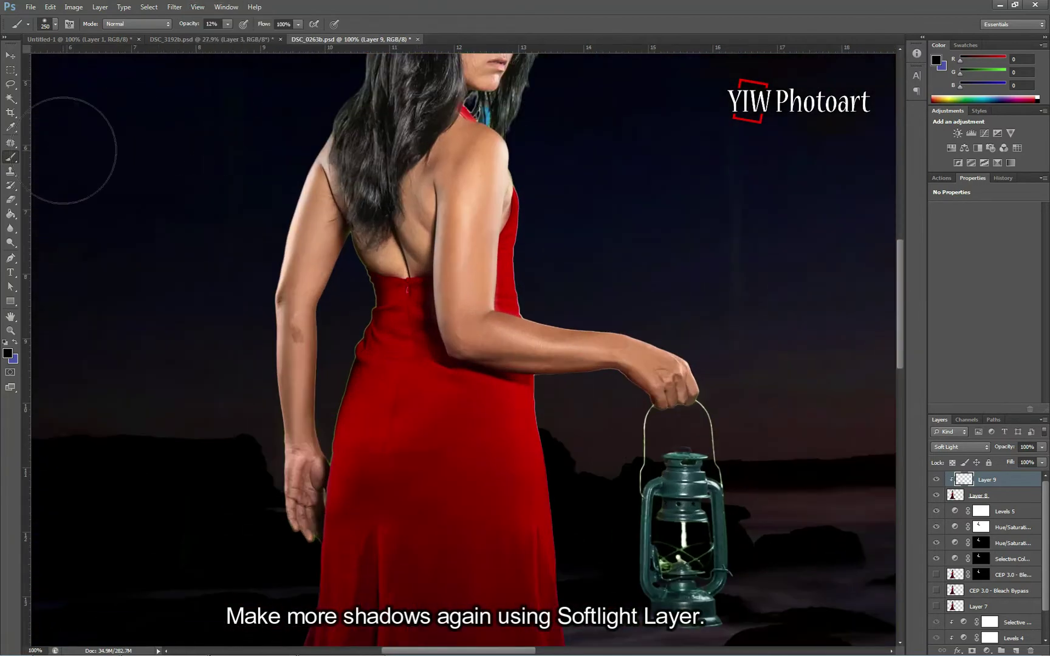
key(bracketleft)
key(bracketleft)
key(bracketleft)
key(bracketleft)
key(bracketleft)
key(bracketleft)
key(bracketleft)
key(bracketleft)
key(bracketleft)
drag(444, 282, 443, 323)
key(bracketleft)
key(bracketleft)
mouse_move(481, 361)
mouse_down()
mouse_move(605, 361)
mouse_move(659, 396)
mouse_up()
Step: Shade the bare back, the hanging arm and its hand with a 60 to 70 px black brush at 12% opacity
drag(465, 188, 378, 270)
key(bracketleft)
drag(321, 176, 301, 246)
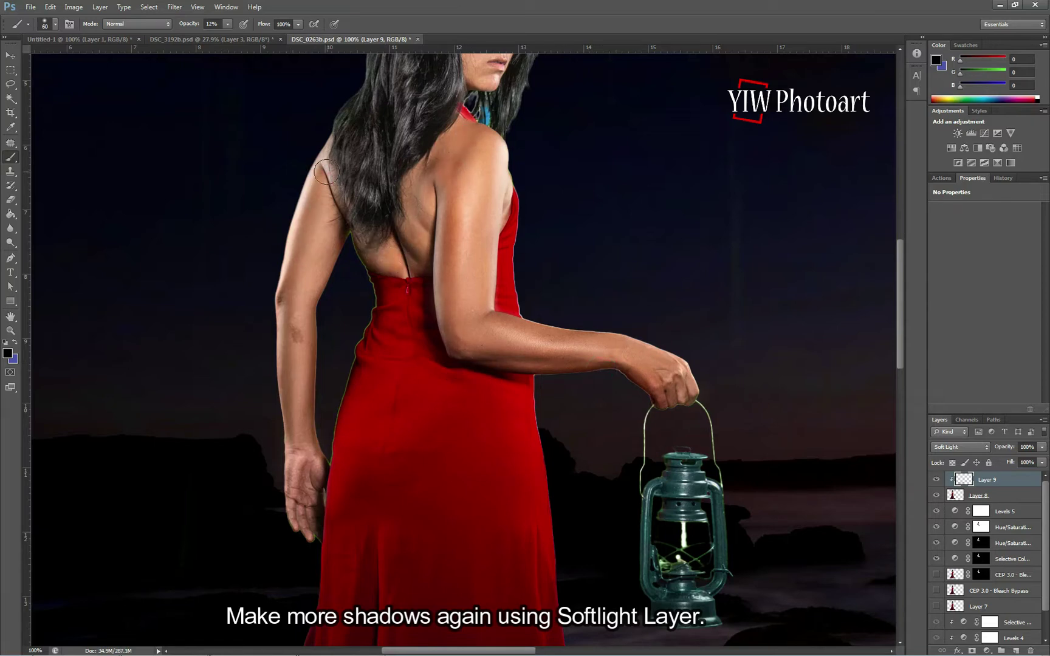
key(bracketright)
drag(303, 520, 296, 482)
drag(307, 351, 319, 292)
Step: Darken the shoulder area, the hair over the back and the strands beside the face and neck with the 70 px black brush
drag(900, 277, 901, 247)
drag(484, 109, 462, 184)
mouse_move(396, 158)
mouse_down()
mouse_move(397, 252)
mouse_move(375, 280)
mouse_up()
drag(439, 180, 454, 222)
drag(534, 144, 518, 258)
drag(901, 258, 900, 233)
mouse_move(539, 206)
mouse_down()
mouse_move(490, 170)
mouse_move(364, 314)
mouse_up()
mouse_move(459, 169)
mouse_down()
mouse_move(399, 225)
mouse_move(448, 164)
mouse_up()
drag(531, 187, 516, 358)
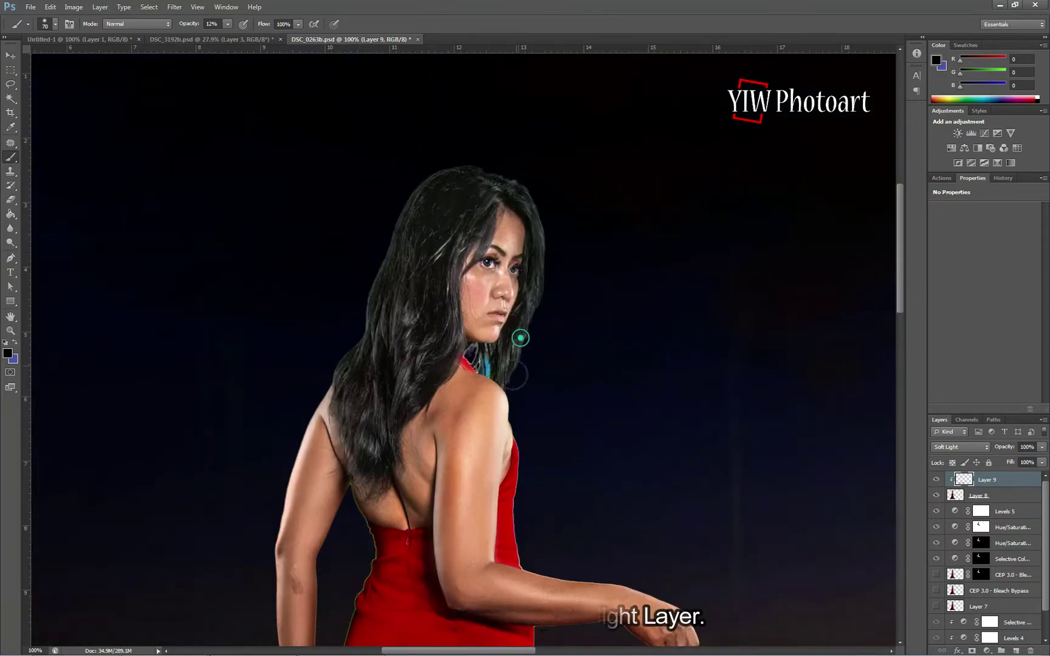
Step: Darken the rest of the hair from the crown down to the ends over the shoulder with the 70 px black brush
drag(422, 282, 407, 365)
drag(350, 402, 360, 453)
drag(409, 300, 443, 245)
drag(364, 281, 423, 190)
mouse_move(470, 157)
mouse_down()
mouse_move(512, 171)
mouse_move(551, 308)
mouse_up()
drag(429, 342, 344, 442)
drag(458, 379, 351, 478)
drag(901, 298, 901, 343)
drag(347, 176, 357, 255)
drag(374, 134, 369, 248)
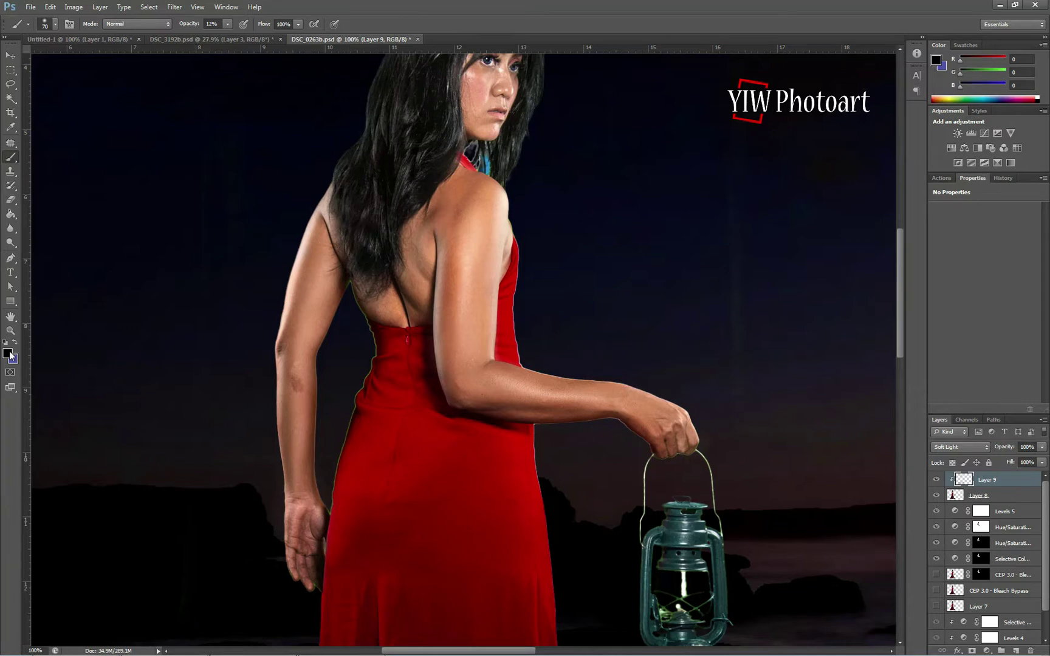
Step: Paint skin highlights along both arms on Layer 9 with an off-white (RGB 254, 242, 235) brush at 6% opacity
click(9, 353)
click(764, 607)
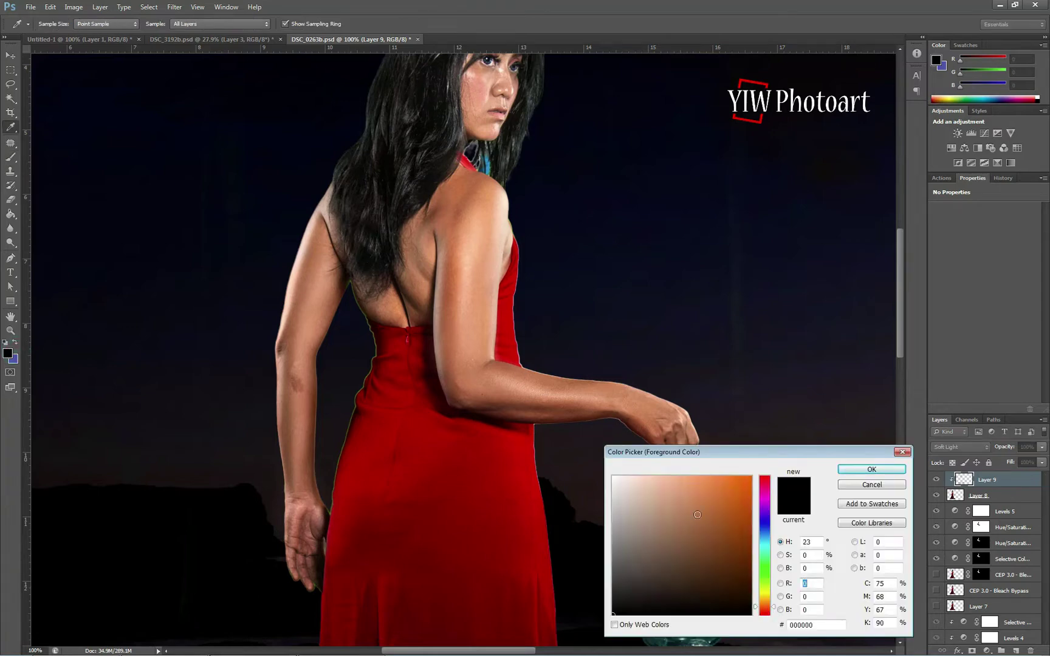
click(620, 477)
click(872, 470)
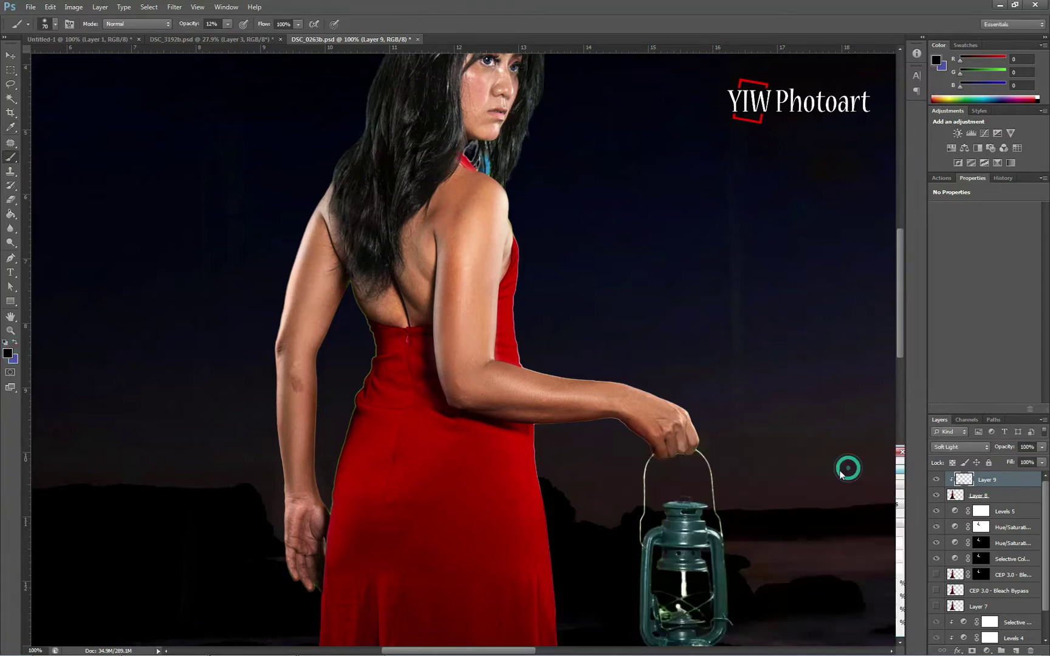
key(bracketleft)
key(bracketleft)
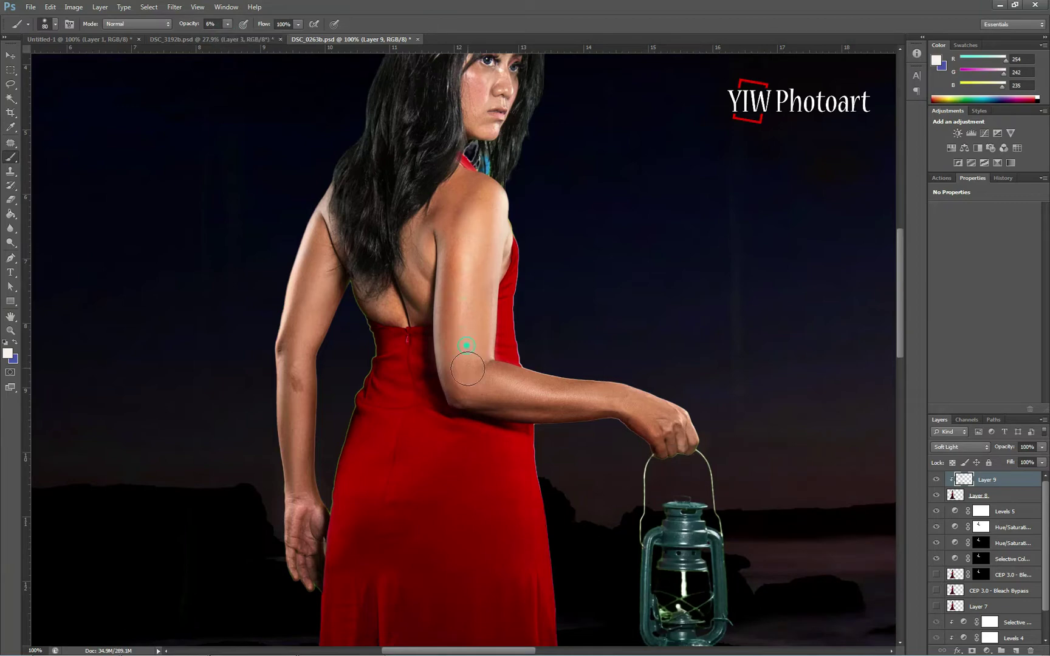
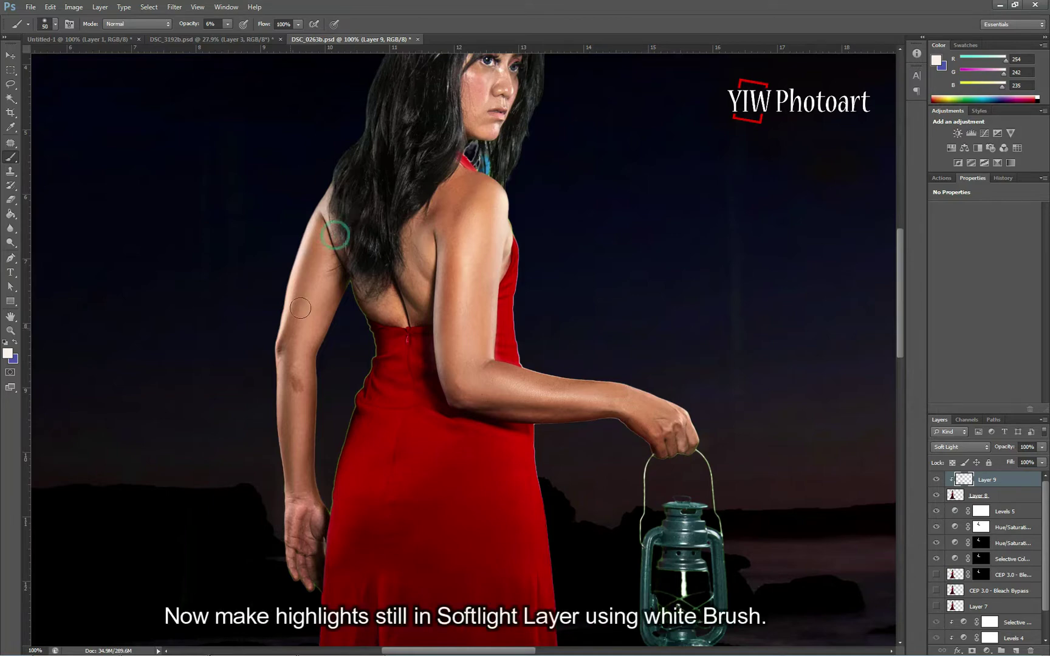
drag(303, 472, 301, 518)
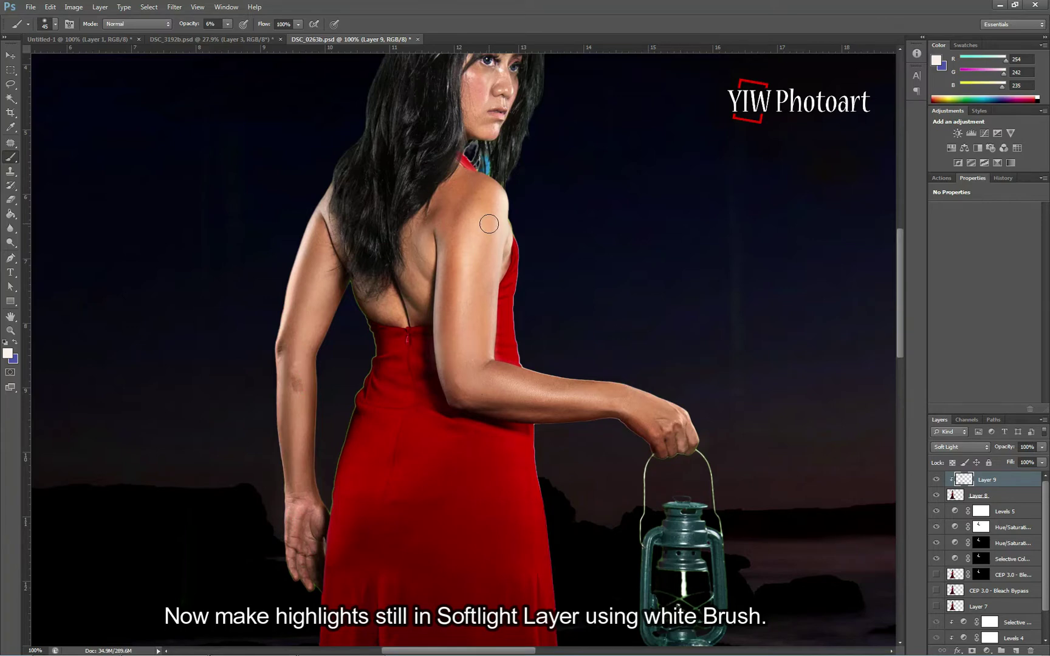
scroll(480, 216, up, 3)
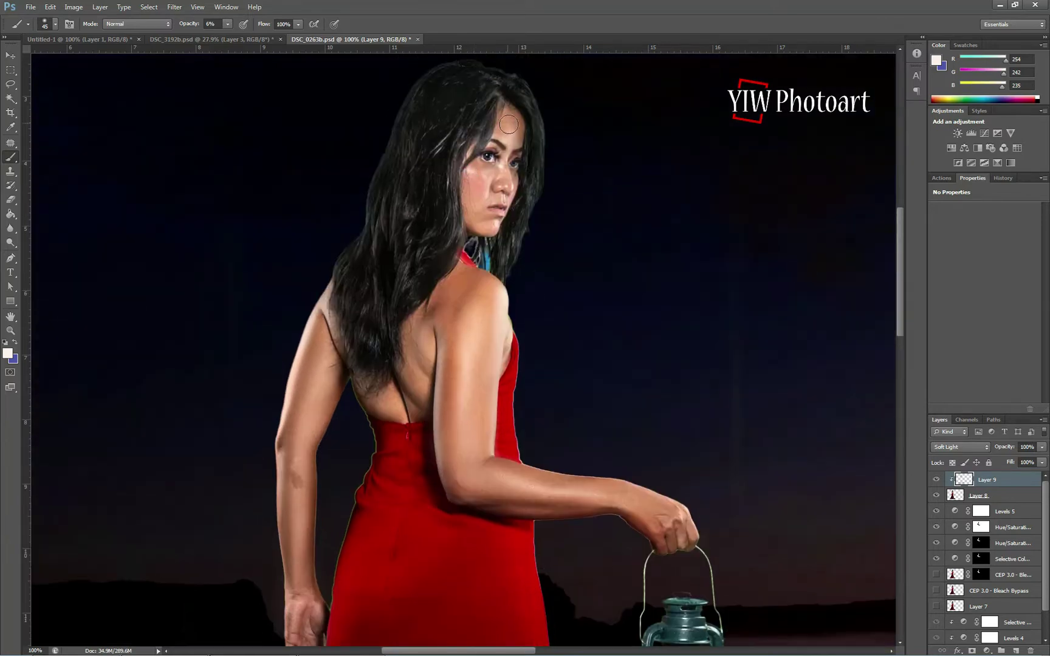
Step: Set the foreground colour to dark grey (RGB 76, 74, 73)
click(8, 353)
click(619, 572)
click(866, 469)
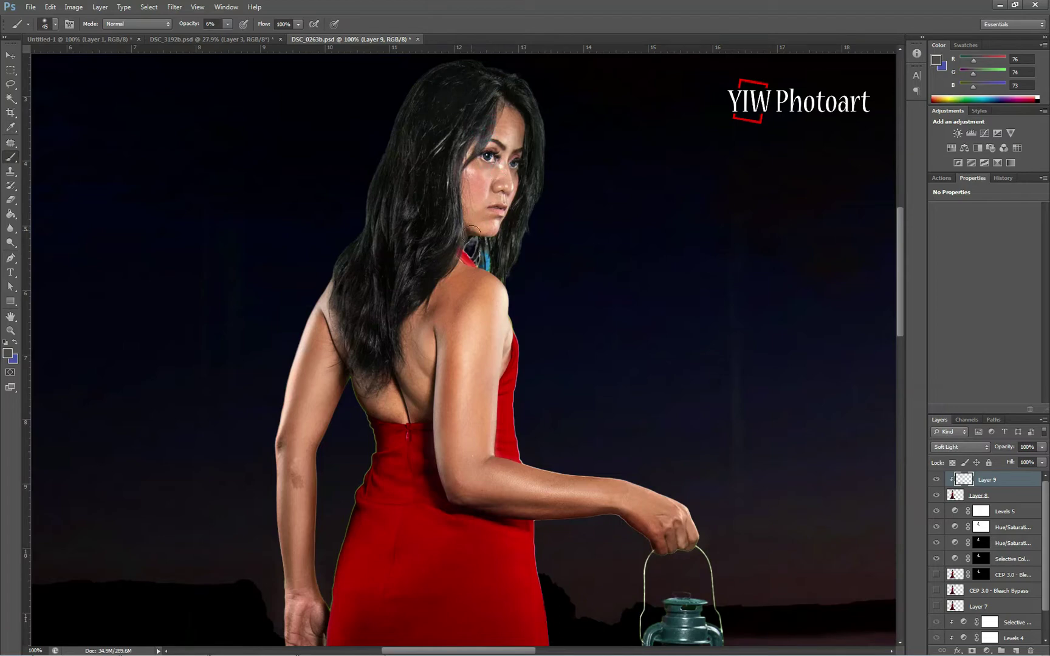
Step: Remove the dark spot from the hanging forearm on Layer 8 with a 20 px Clone Stamp, reducing its opacity to 41%
scroll(901, 296, down, 3)
click(978, 496)
click(10, 171)
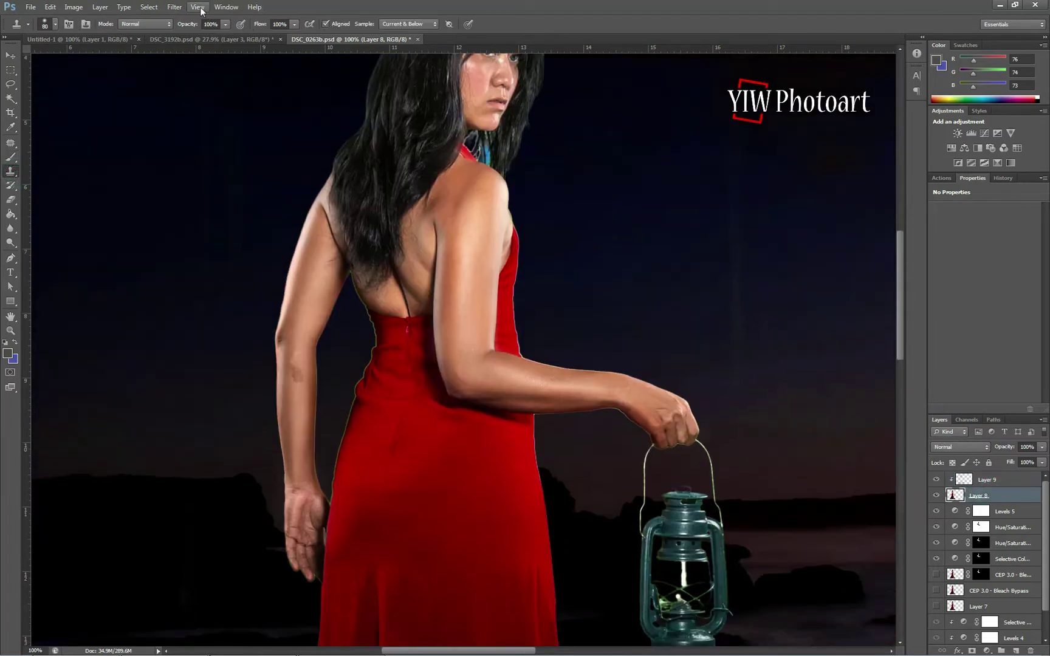
click(201, 11)
click(216, 84)
drag(231, 319, 501, 183)
key(bracketleft)
key(bracketleft)
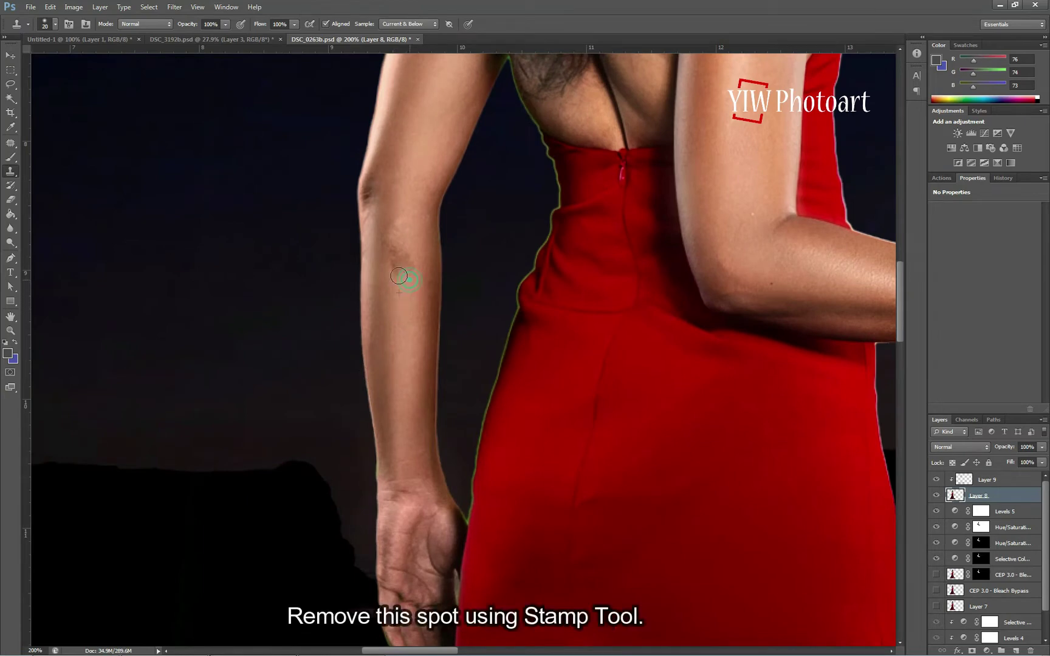
click(406, 251)
click(401, 233)
click(399, 222)
click(405, 230)
click(403, 223)
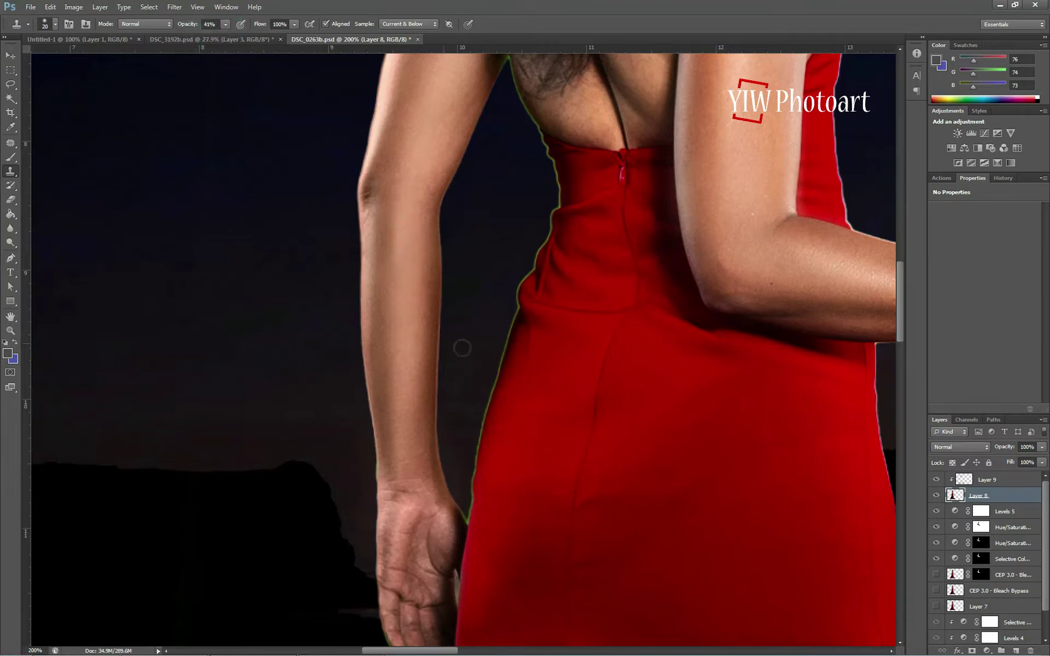
Step: Load the outline of Layer 8 as a selection and invert it for erasing with the Eraser tool
scroll(905, 301, up, 3)
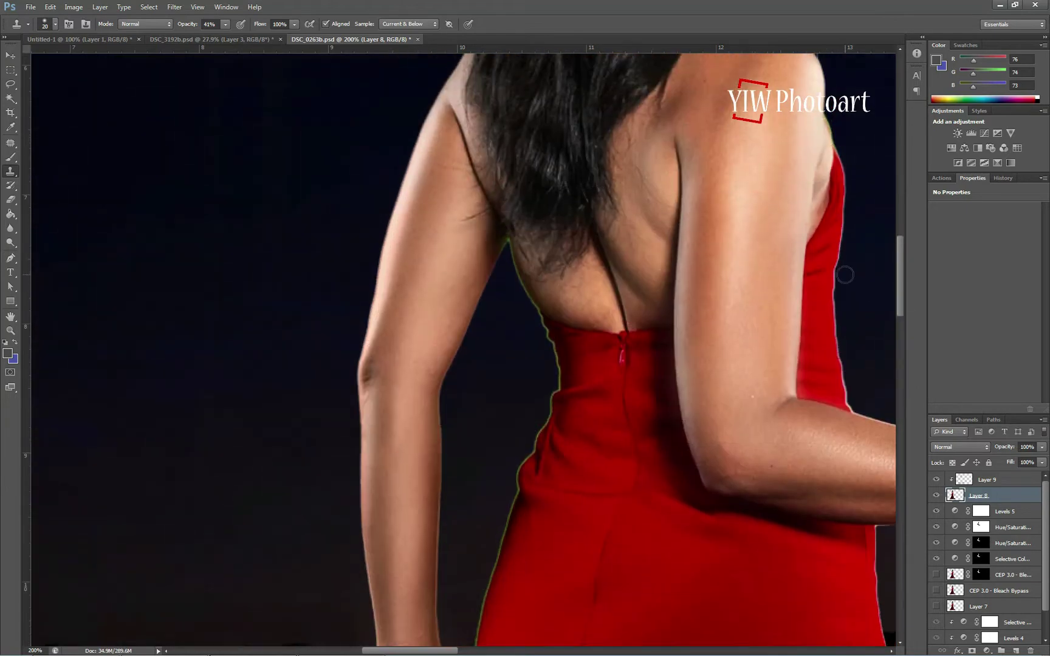
drag(843, 269, 576, 272)
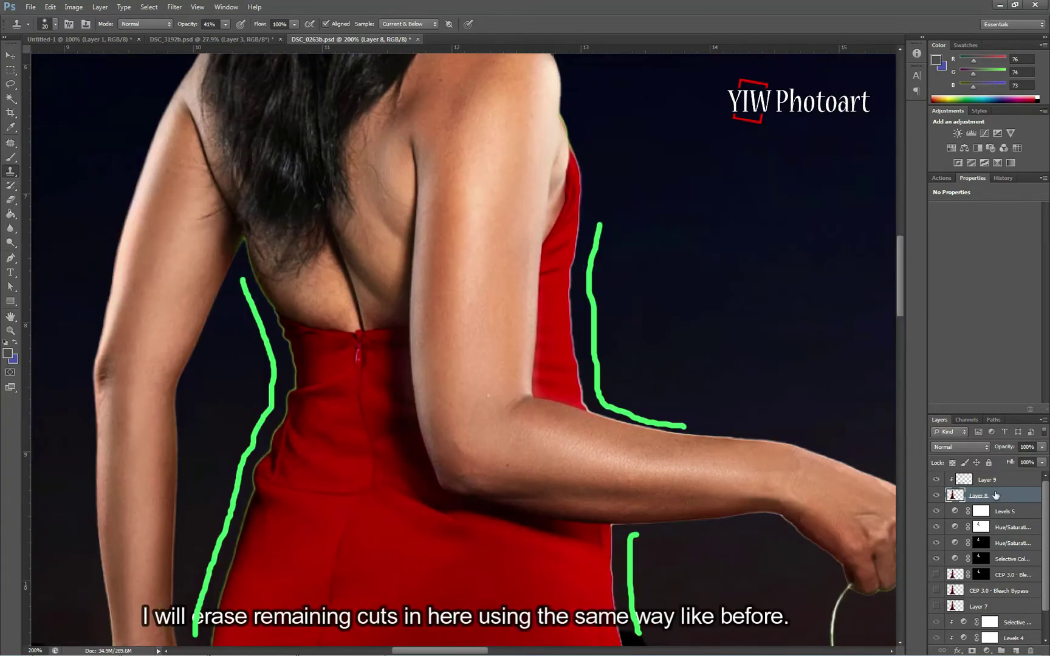
ctrl+click(957, 496)
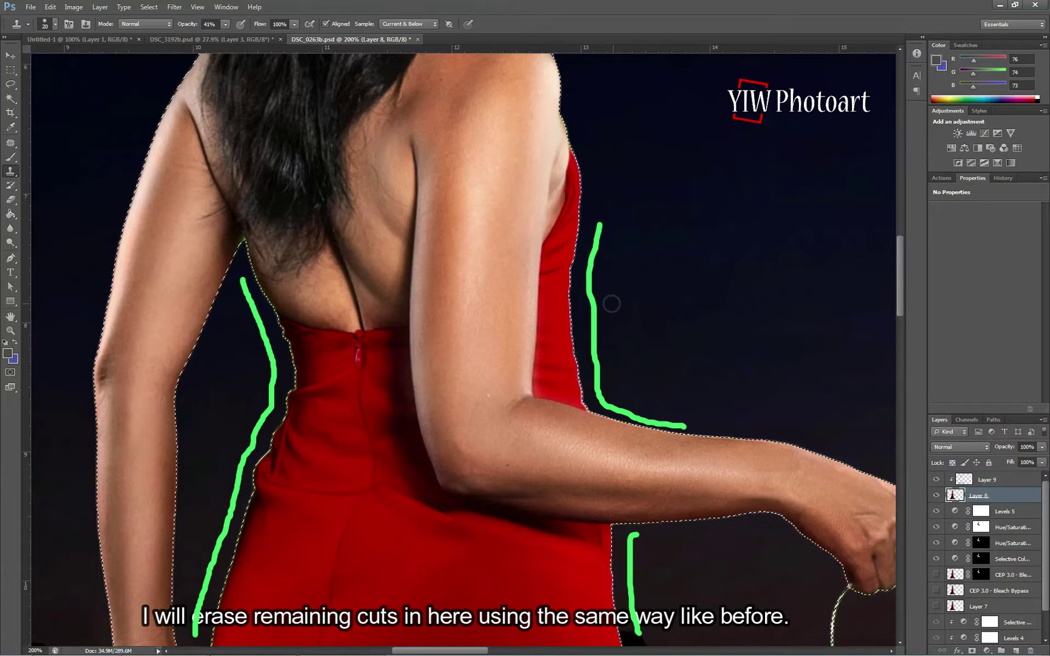
click(10, 199)
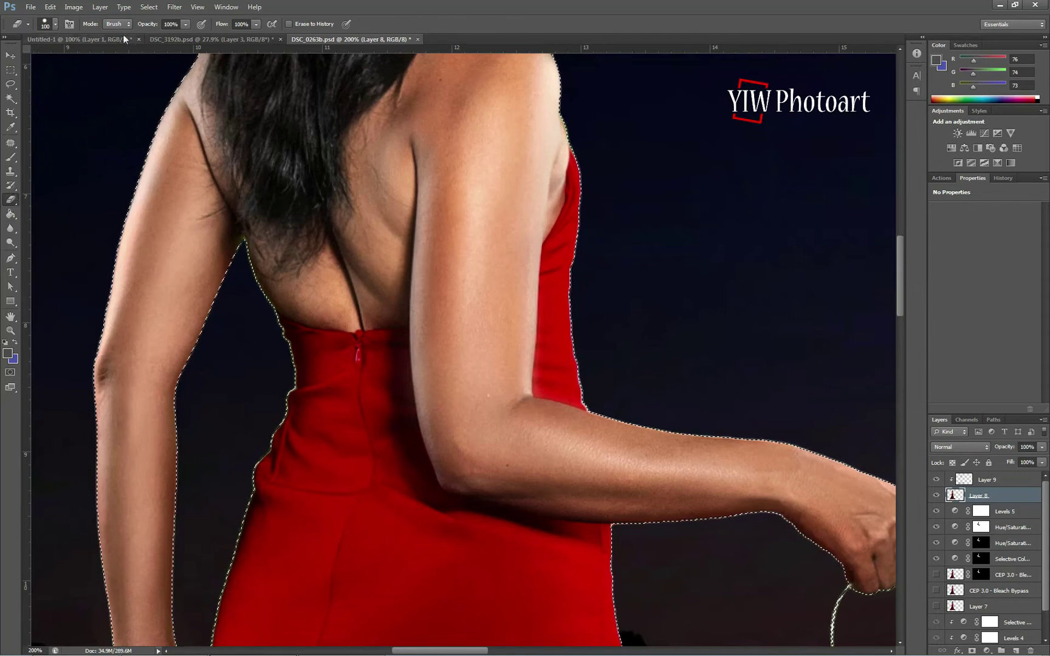
click(151, 11)
click(155, 49)
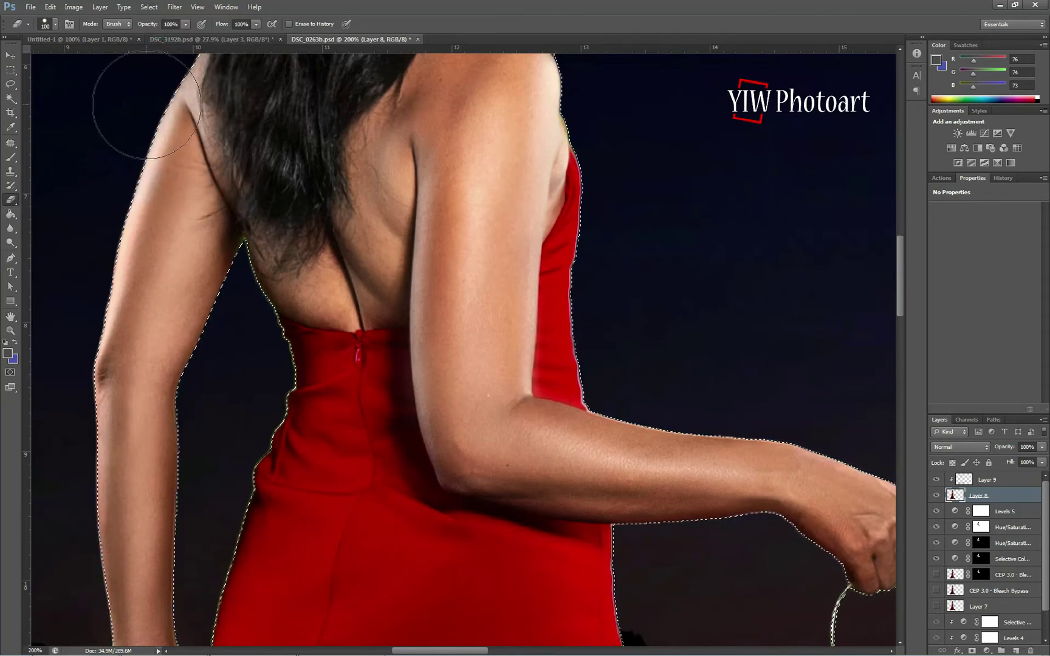
Step: Erase the green cutout fringe along the bare back, waist and hip beside the hanging arm with a 50 to 60 px eraser
drag(271, 239, 274, 302)
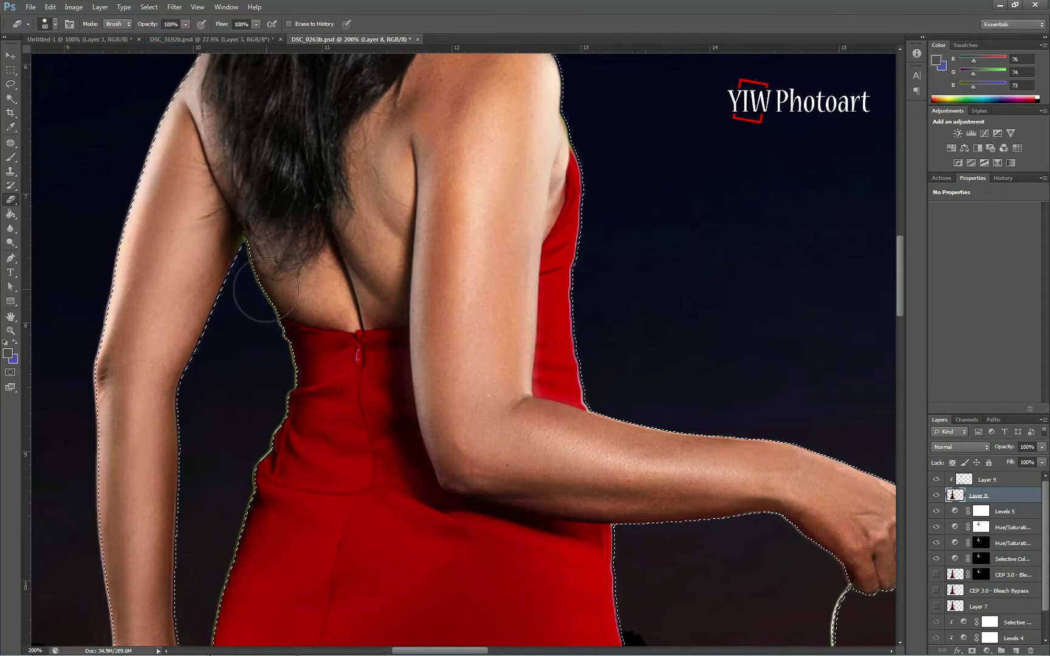
drag(310, 396, 373, 235)
drag(335, 156, 339, 180)
mouse_move(328, 102)
mouse_down()
mouse_move(338, 208)
mouse_move(284, 530)
mouse_up()
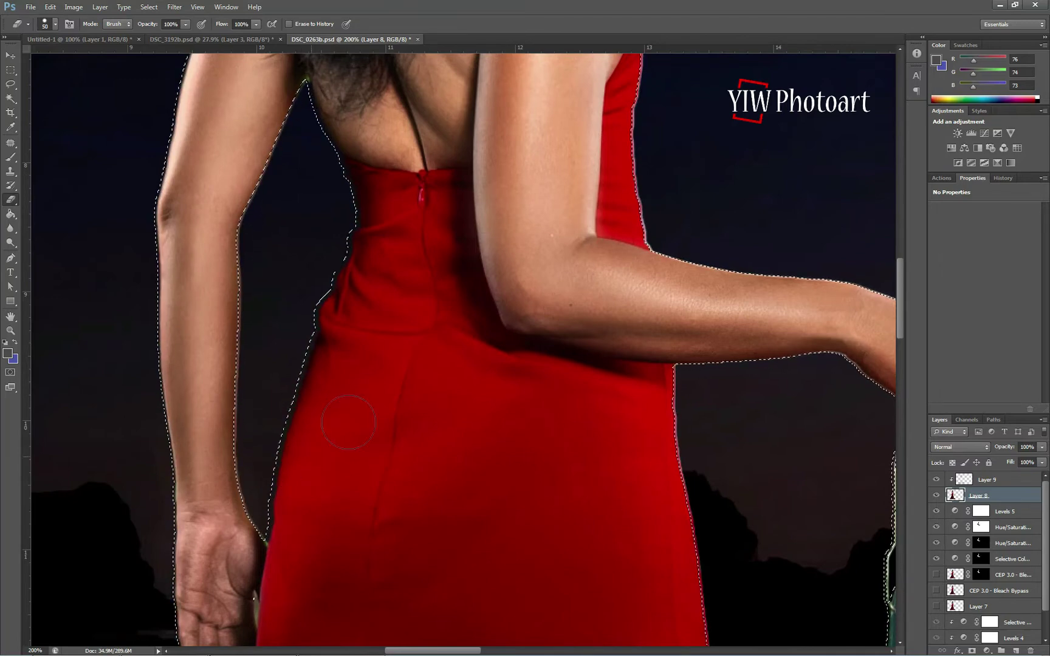
Step: Erase the cutout fringe along the dress edge on the lantern side, above and below the arm, with a 50 px eraser
mouse_move(659, 215)
mouse_down()
mouse_move(649, 144)
mouse_move(687, 132)
mouse_move(648, 245)
mouse_move(609, 212)
mouse_move(615, 103)
mouse_move(626, 208)
mouse_up()
drag(602, 163, 605, 169)
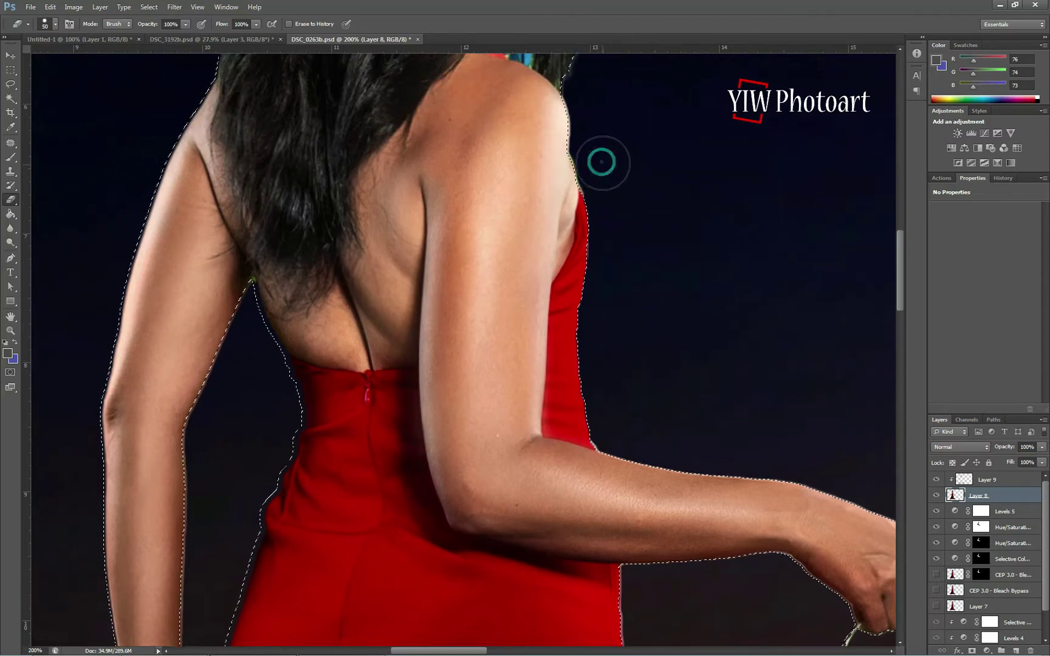
click(607, 421)
drag(608, 414, 609, 208)
drag(391, 430, 418, 157)
drag(535, 337, 399, 225)
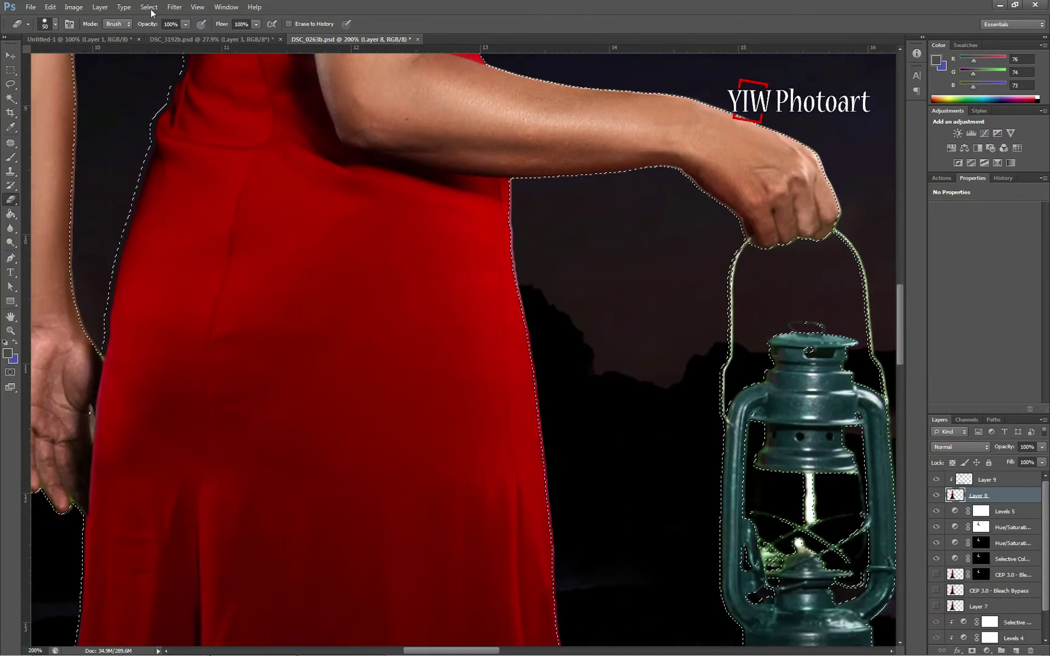
click(50, 6)
mouse_move(254, 7)
click(346, 5)
click(149, 6)
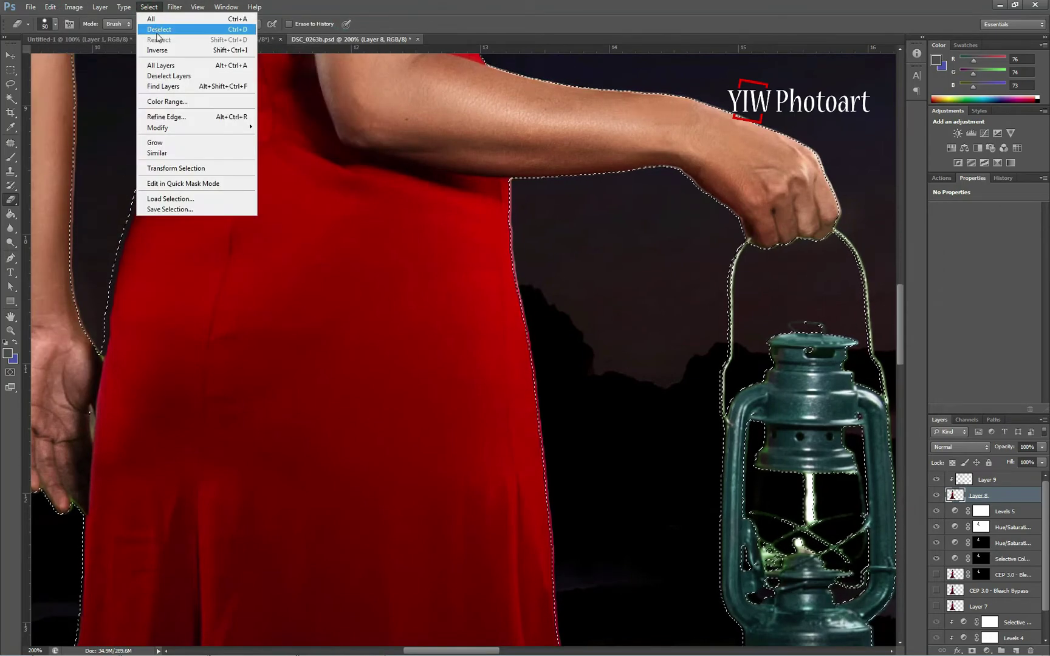
click(157, 29)
drag(900, 322, 919, 270)
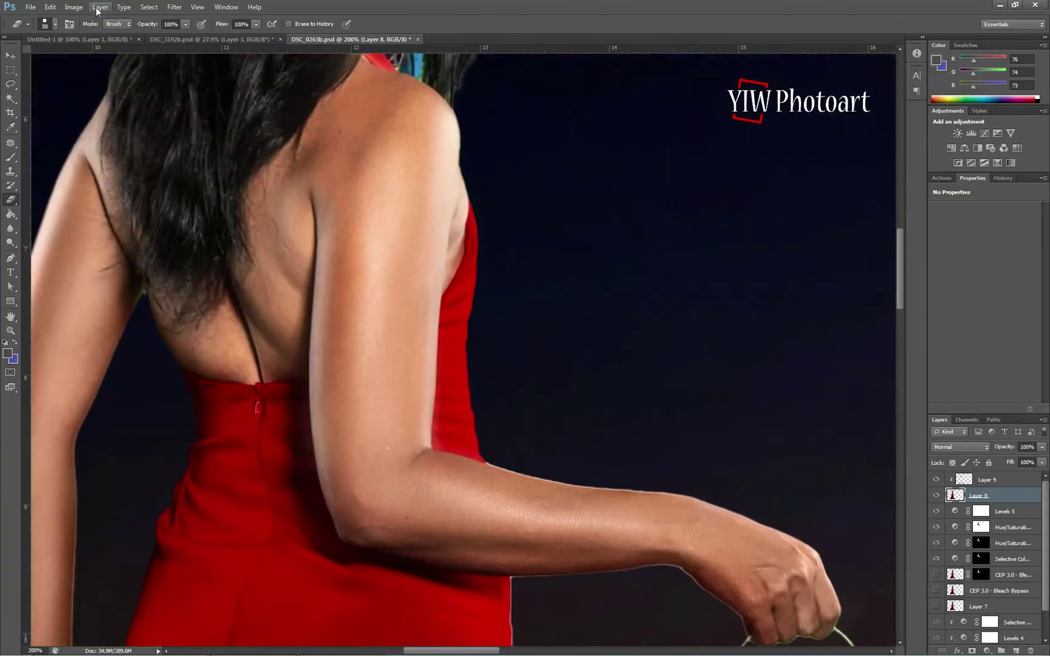
click(55, 9)
click(57, 16)
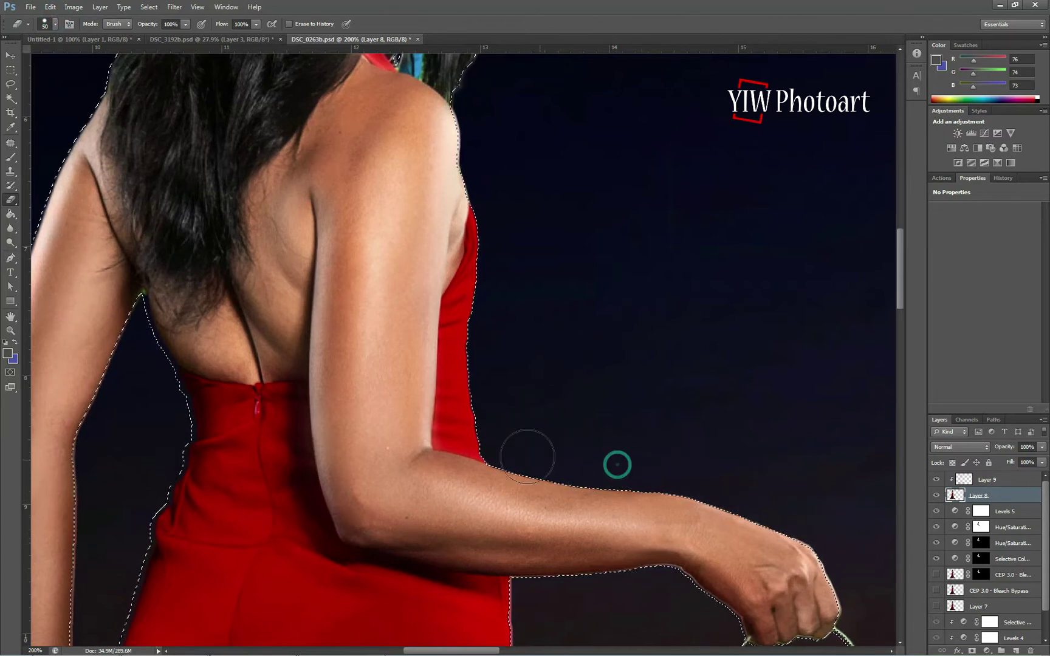
Step: Erase the leftover fringe along the edges of the lantern arm with the 50 px eraser and deselect
scroll(724, 415, down, 3)
scroll(723, 415, right, 2)
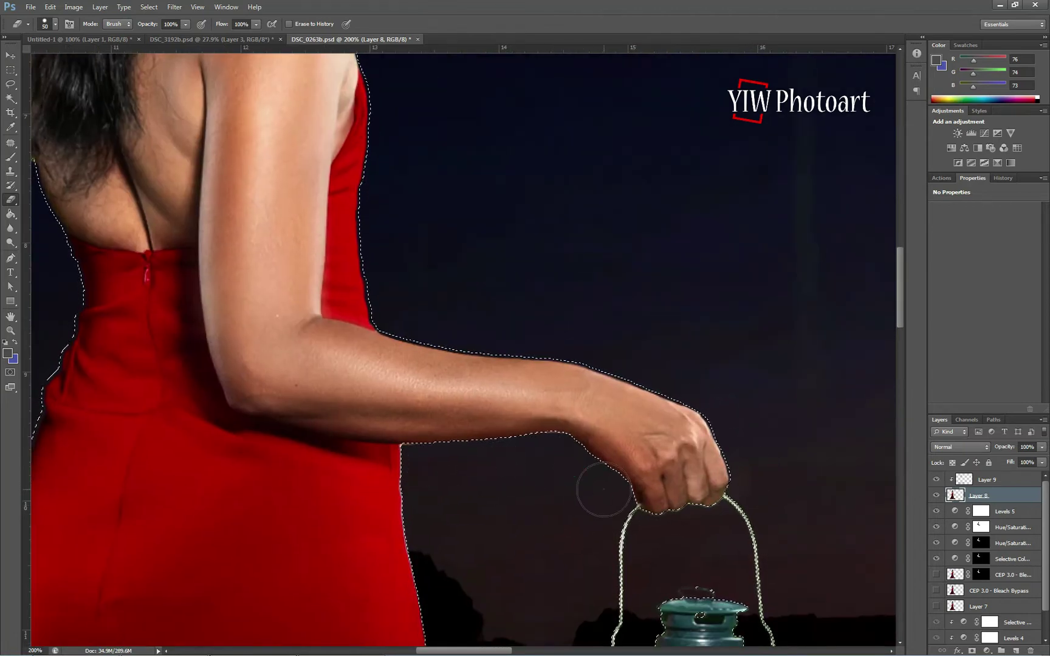
drag(527, 503, 551, 364)
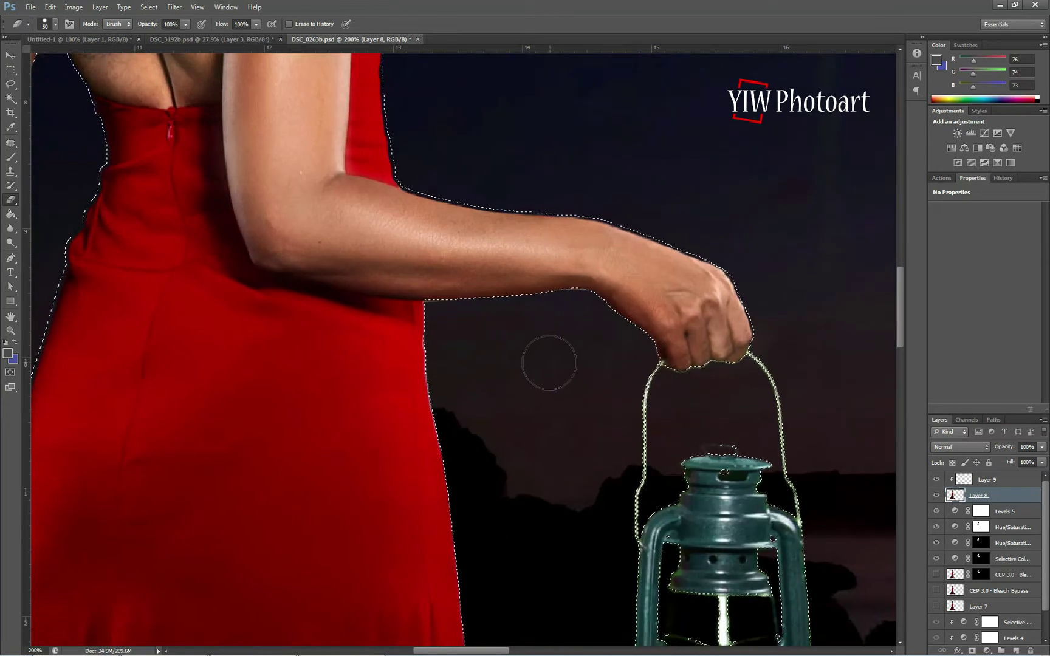
click(10, 70)
click(524, 109)
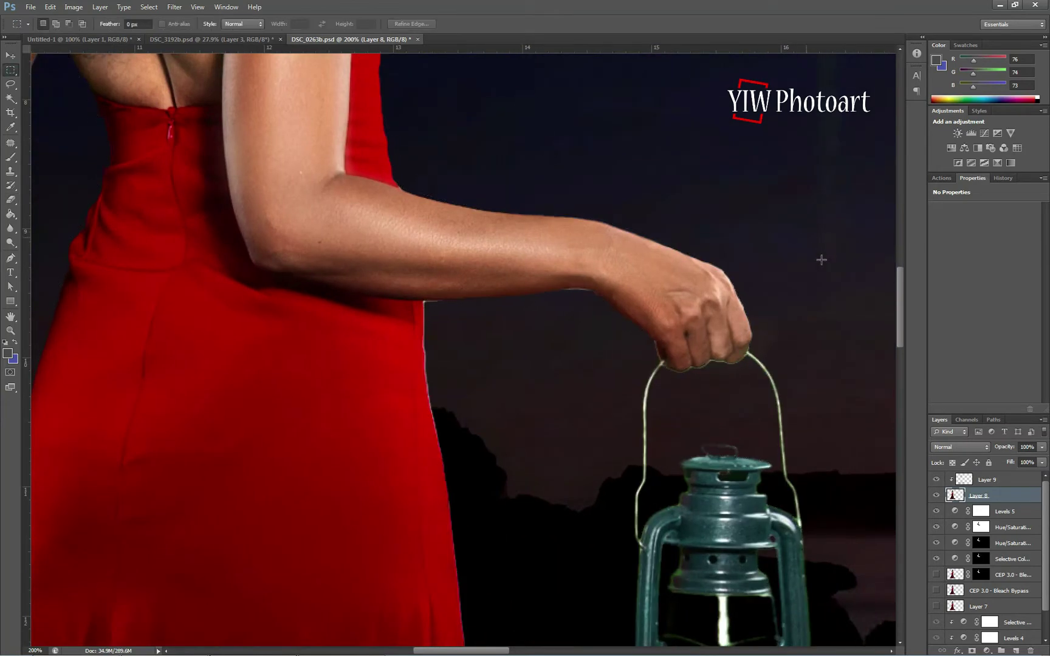
Step: Reload the outline of Layer 8 as a selection and invert it
mouse_move(898, 302)
mouse_down()
mouse_move(906, 324)
mouse_move(903, 293)
mouse_up()
drag(388, 206, 738, 121)
drag(663, 333, 497, 423)
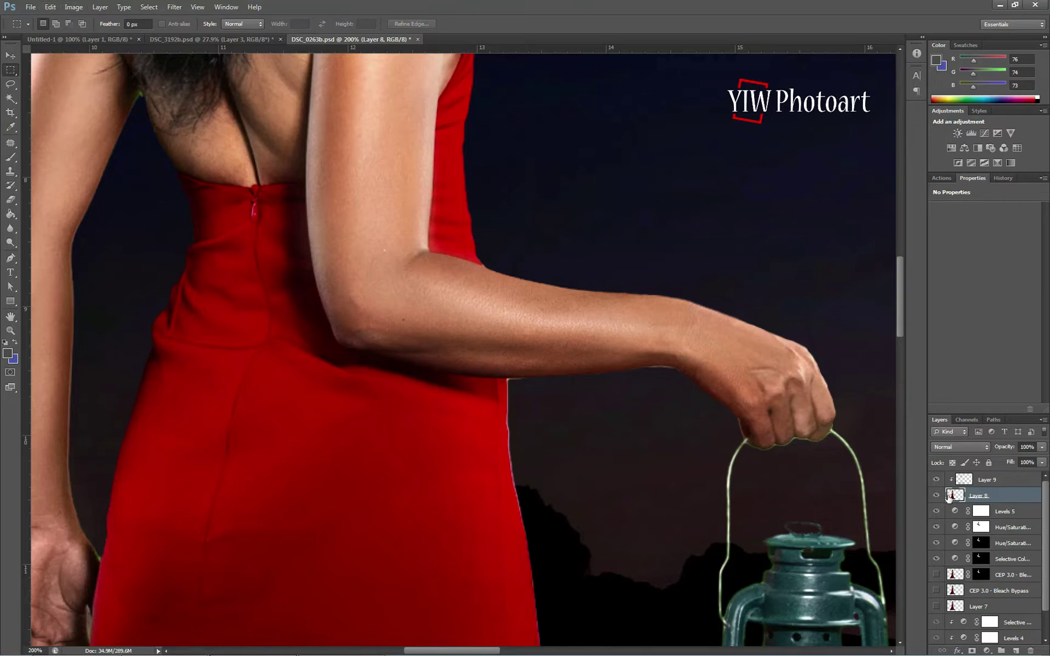
ctrl+click(952, 498)
click(149, 7)
click(159, 49)
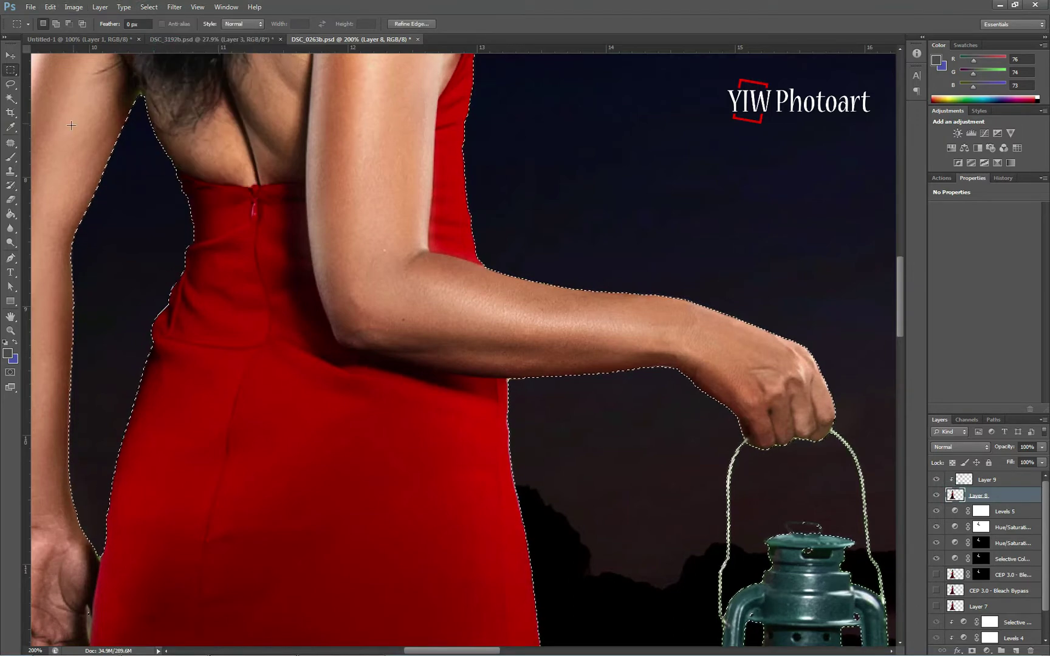
Step: Erase the remaining fringe on the dress edge below the lantern arm with the 50 px eraser and deselect
click(11, 200)
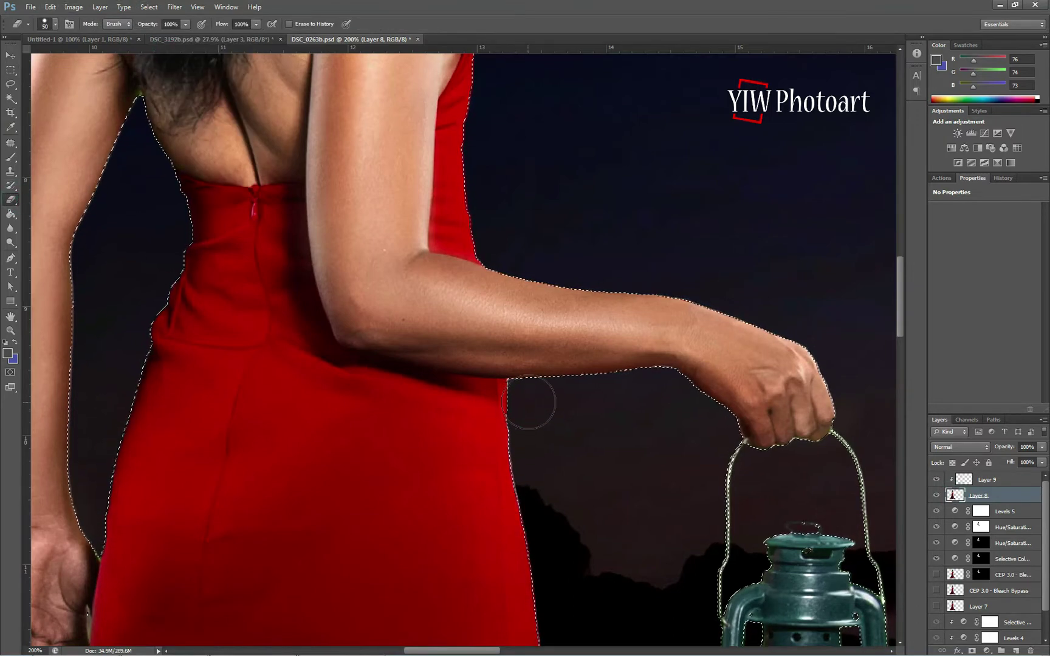
click(16, 73)
click(94, 78)
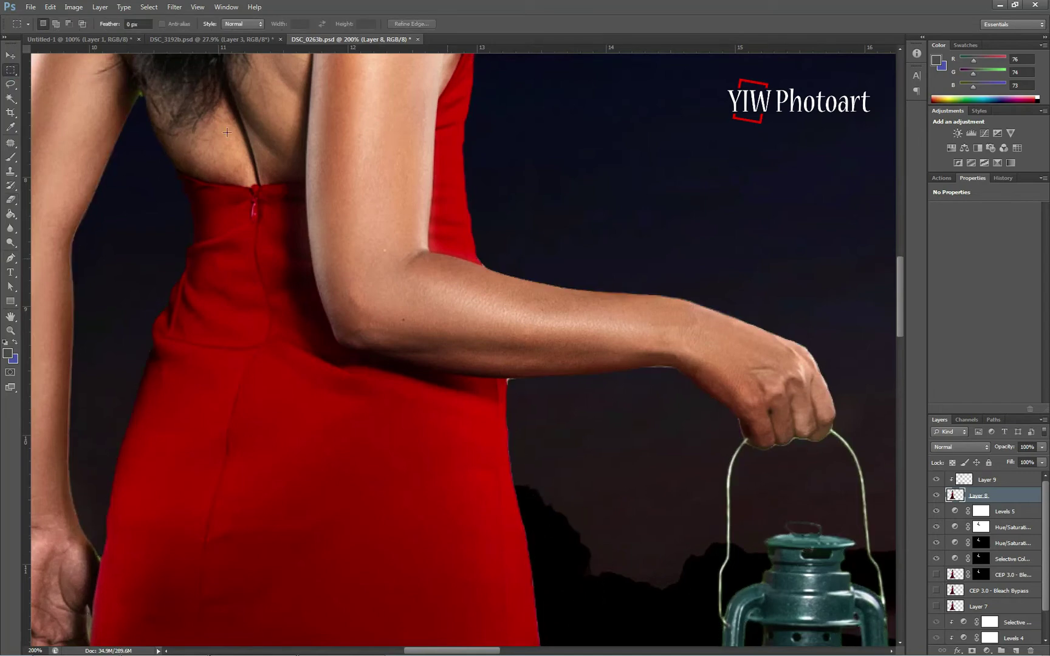
Step: Erase the thin fringe along the underside of the lantern arm near the wrist with a small eraser
key(e)
click(197, 7)
click(232, 89)
key(bracketleft)
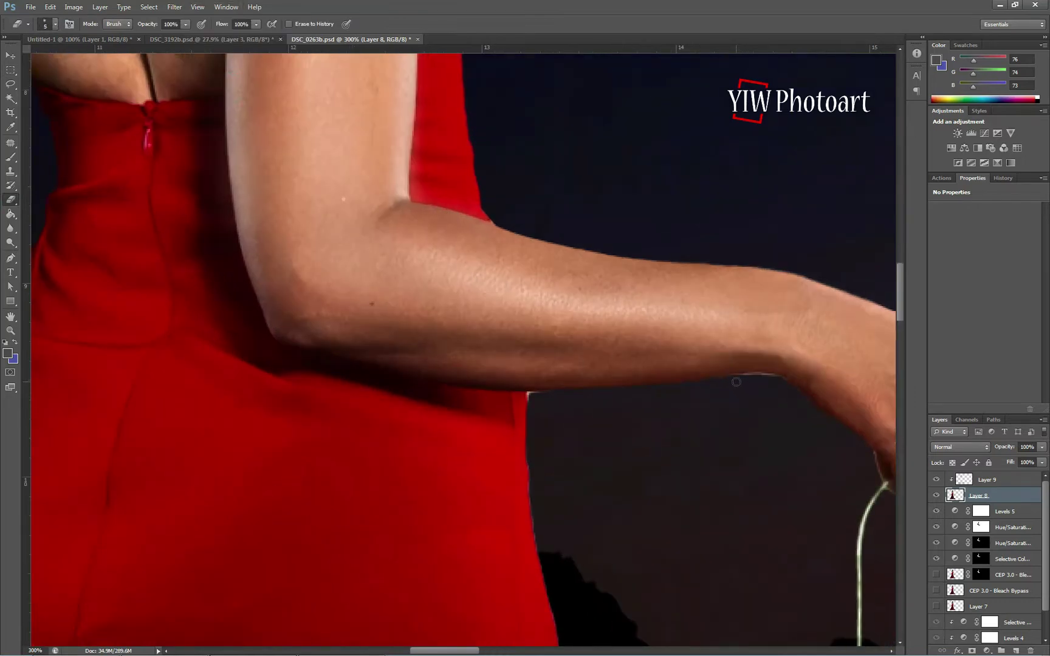
drag(752, 377, 774, 381)
mouse_move(752, 378)
mouse_down()
mouse_move(774, 378)
mouse_move(732, 382)
mouse_up()
Step: Load the outline of Layer 8 as a selection around the hand and lantern and invert it
drag(659, 514, 452, 403)
mouse_move(513, 457)
mouse_down()
mouse_move(457, 455)
mouse_move(376, 417)
mouse_move(527, 441)
mouse_up()
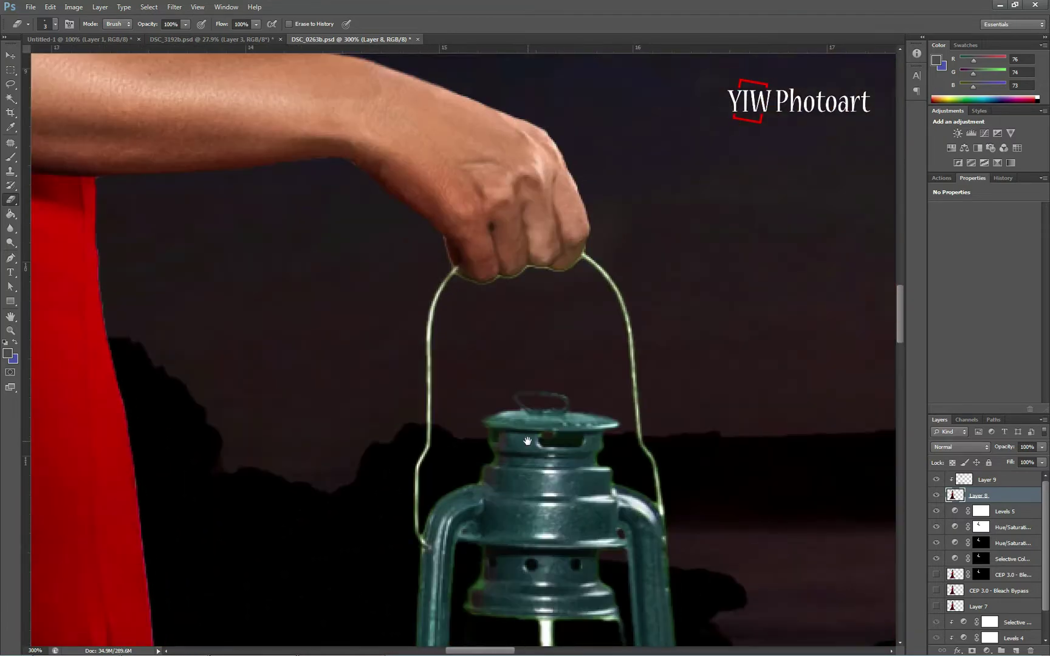
ctrl+click(956, 494)
click(150, 7)
click(153, 53)
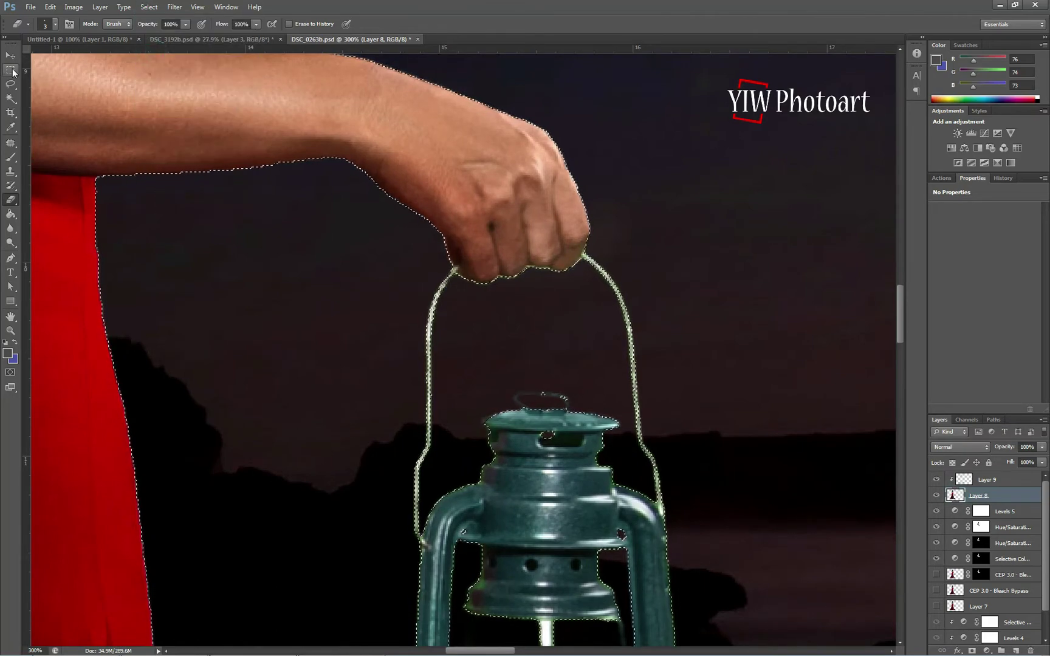
Step: Nudge the selection slightly upward, erase the green fringe beneath the fingers with a 7 px eraser, and deselect
click(11, 71)
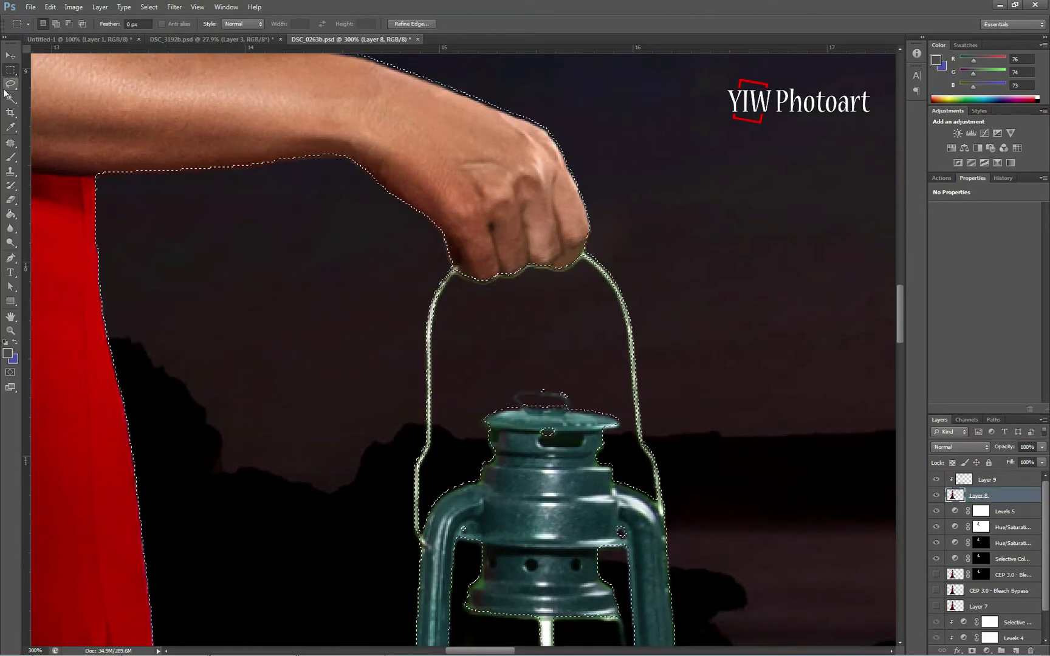
click(11, 199)
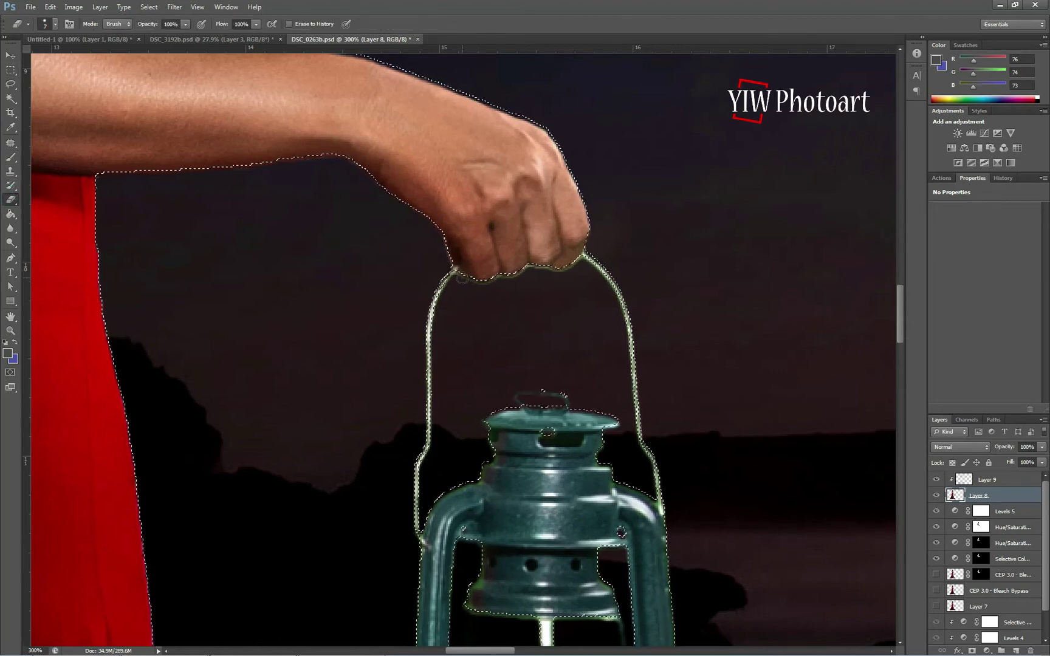
drag(578, 264, 549, 275)
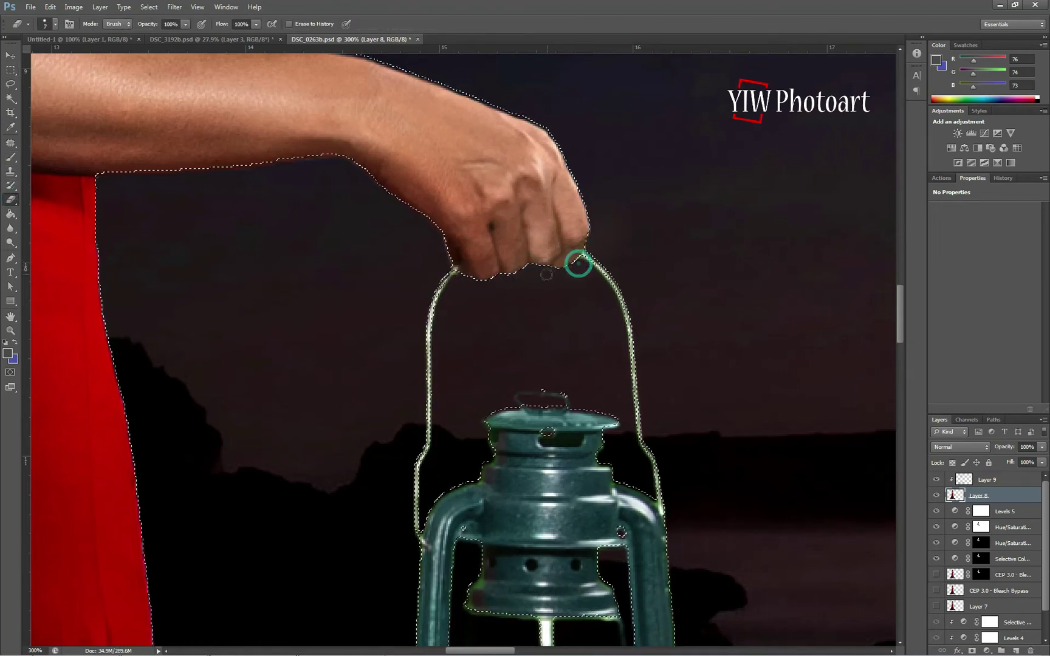
click(468, 277)
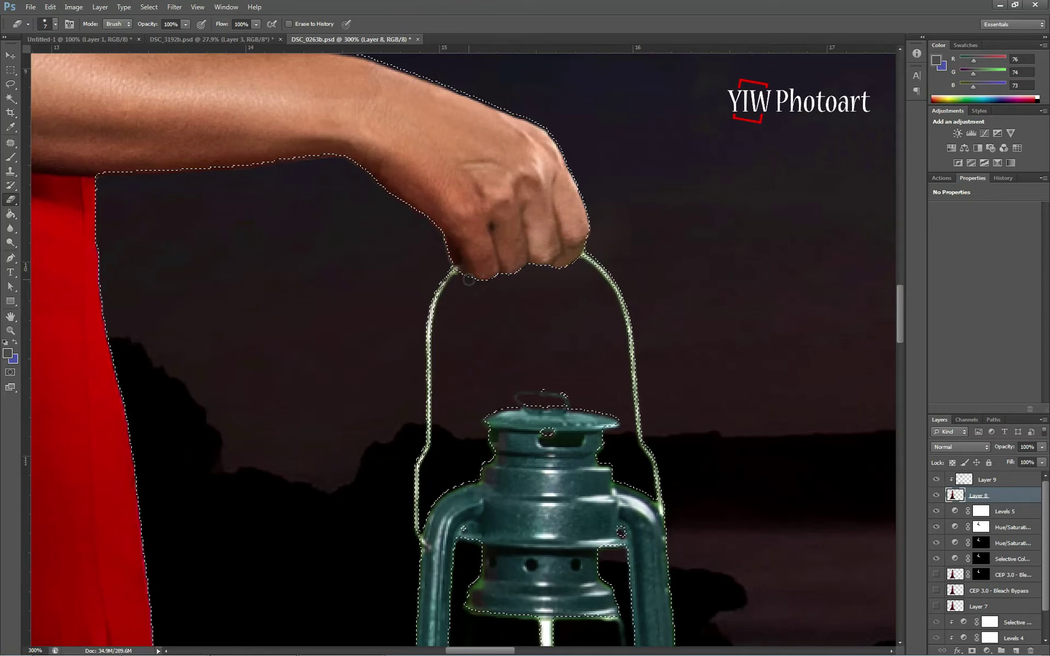
key(m)
click(71, 83)
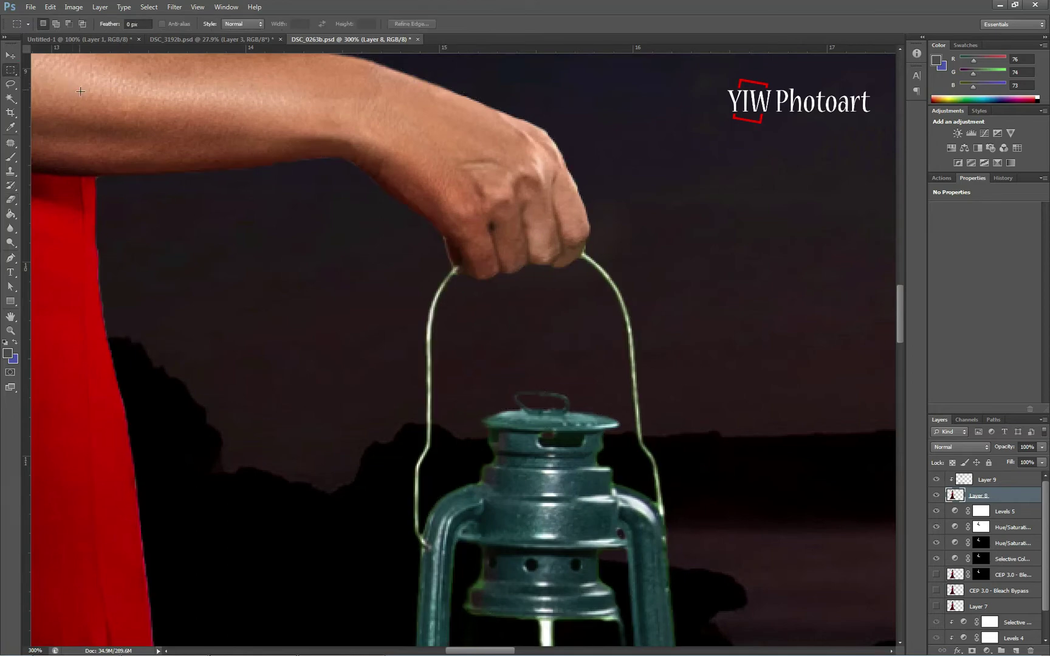
Step: Add a new layer clipped to Layer 8 and set its blend mode to Color
drag(902, 334, 901, 354)
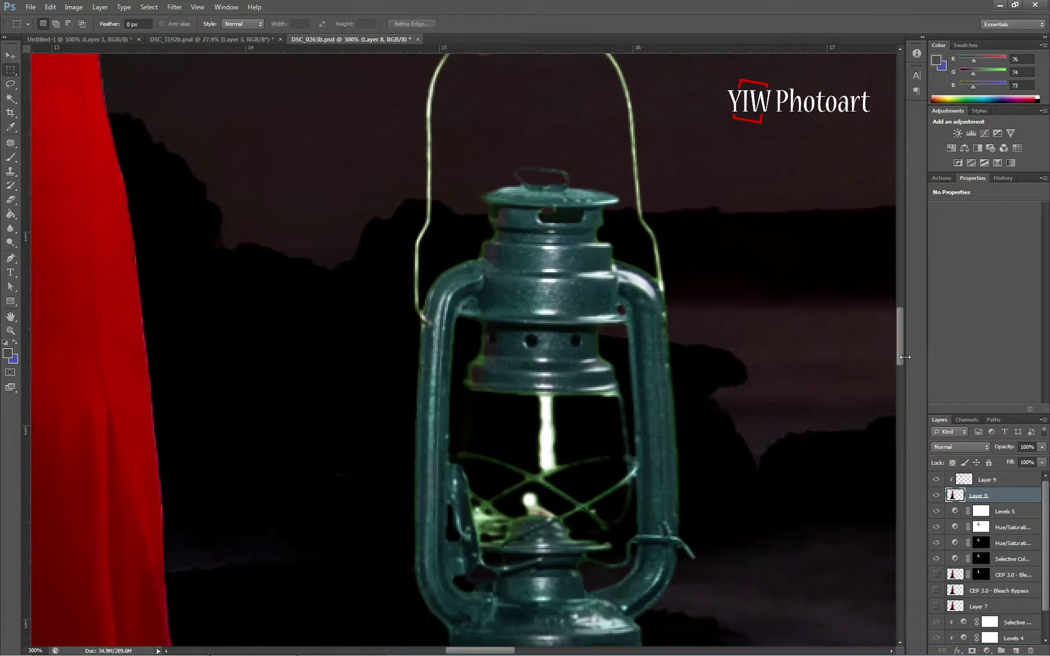
drag(902, 358, 901, 368)
click(1016, 651)
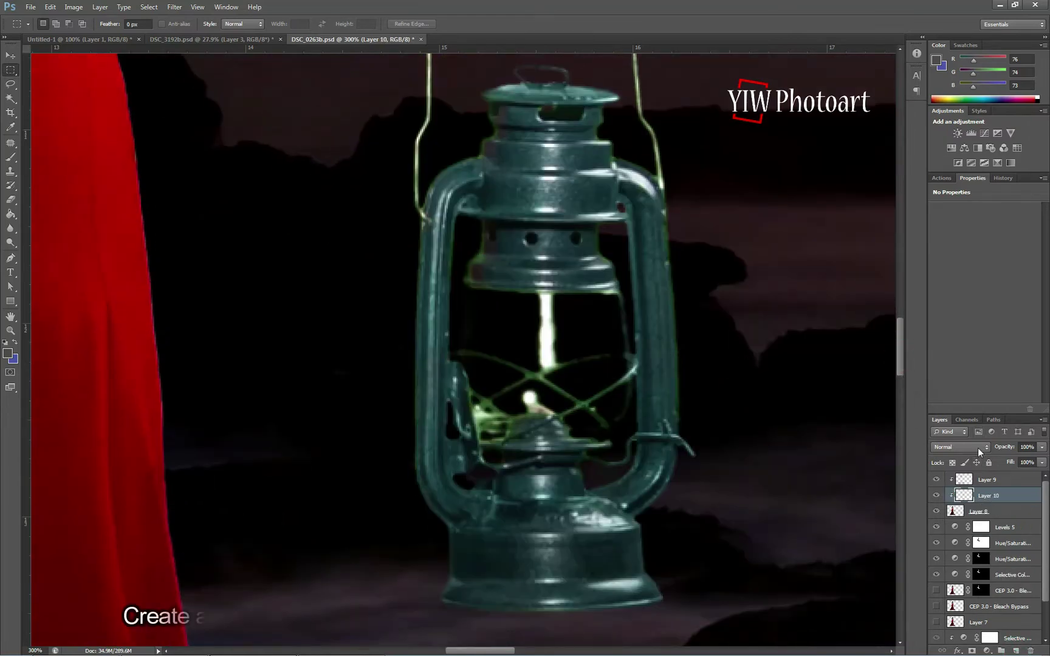
click(978, 447)
click(957, 436)
Step: Paint over the green edges of the lantern body at 100% opacity with a dark teal sampled from the lantern (RGB 14, 40, 50)
click(11, 156)
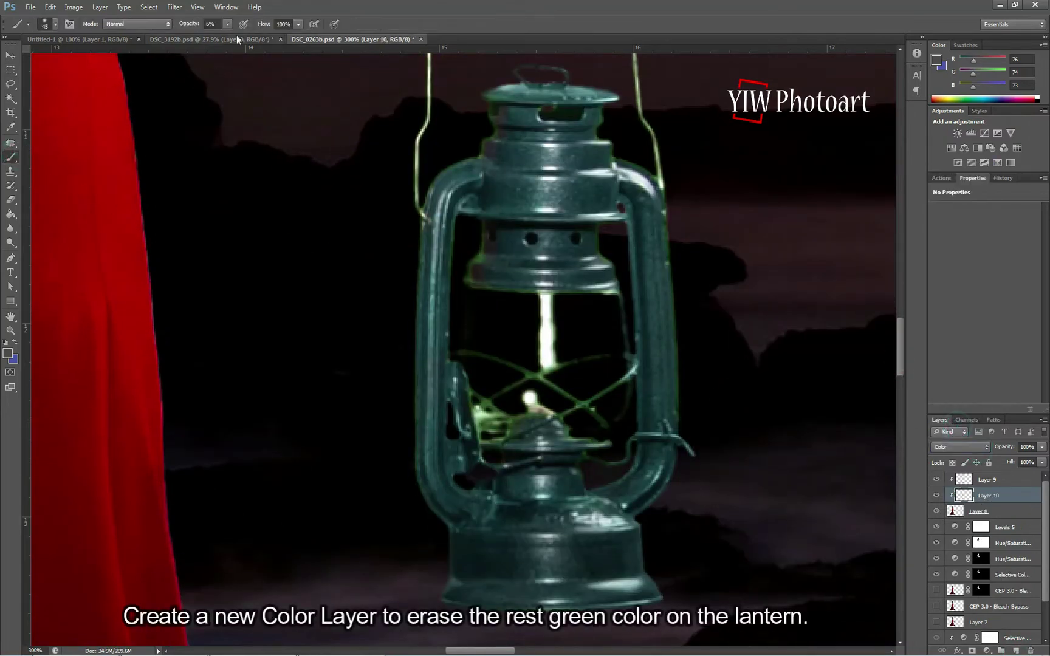
drag(244, 35, 440, 16)
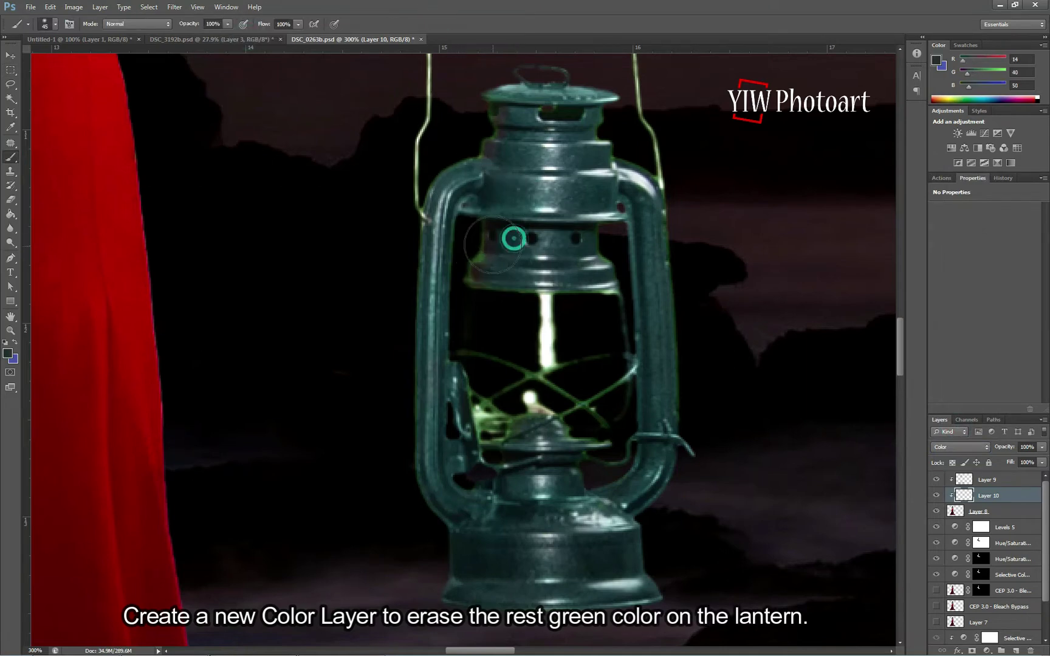
key(bracketleft)
mouse_move(664, 192)
mouse_down()
mouse_move(664, 271)
mouse_move(624, 384)
mouse_move(491, 405)
mouse_move(491, 447)
mouse_move(572, 368)
mouse_move(472, 363)
mouse_move(635, 382)
mouse_move(611, 439)
mouse_up()
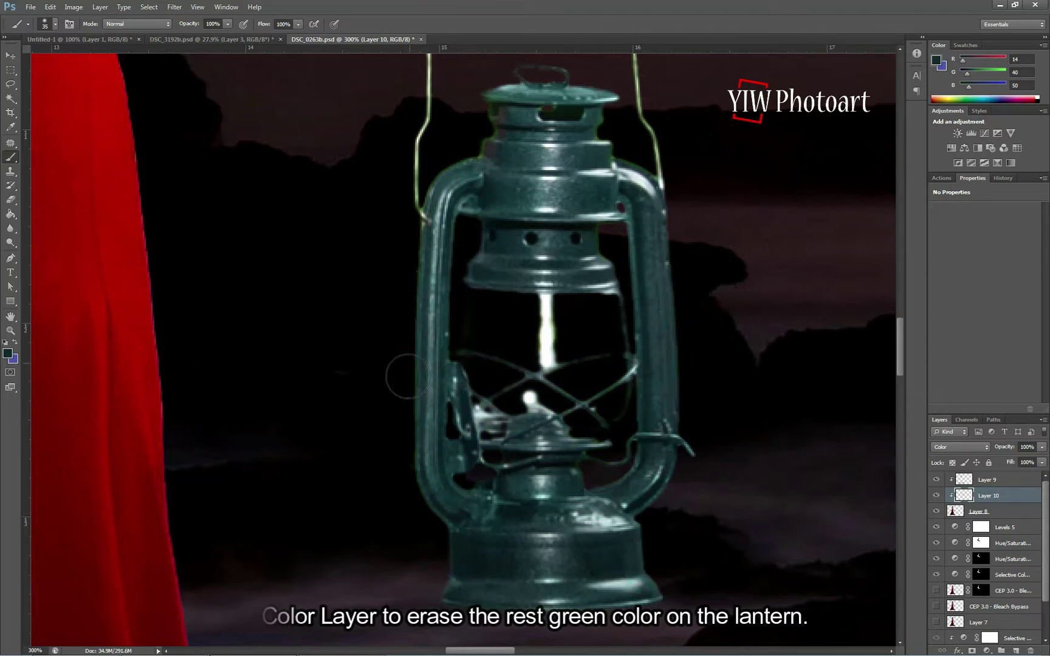
drag(505, 113, 503, 129)
drag(589, 109, 616, 155)
drag(628, 178, 641, 194)
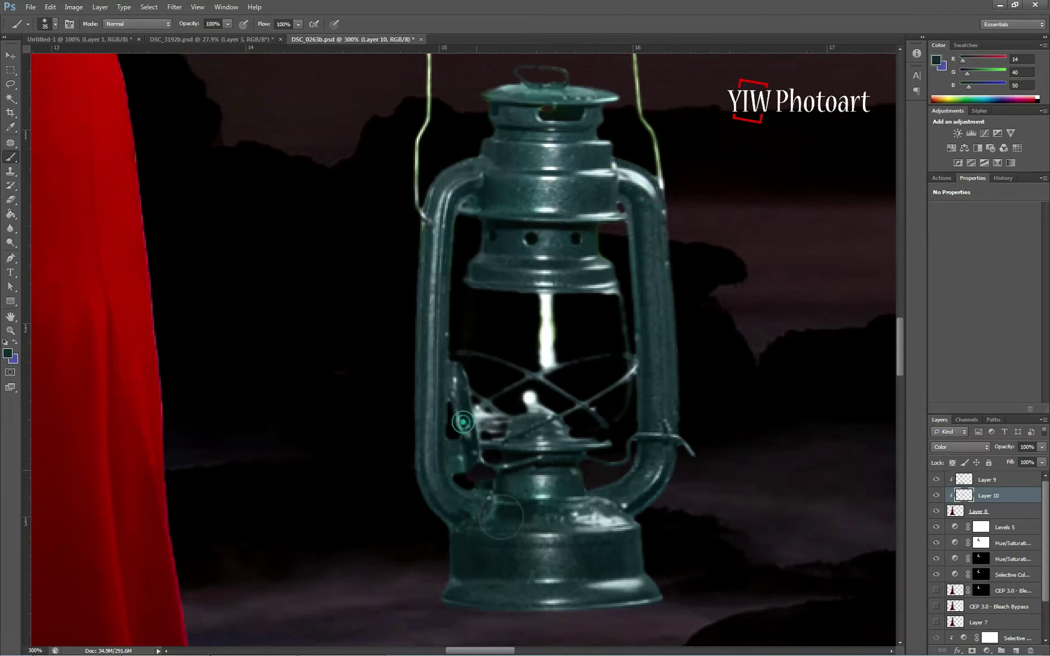
Step: Paint the same dark teal over the green tint on the lantern's wire handle and top cap
scroll(645, 231, up, 5)
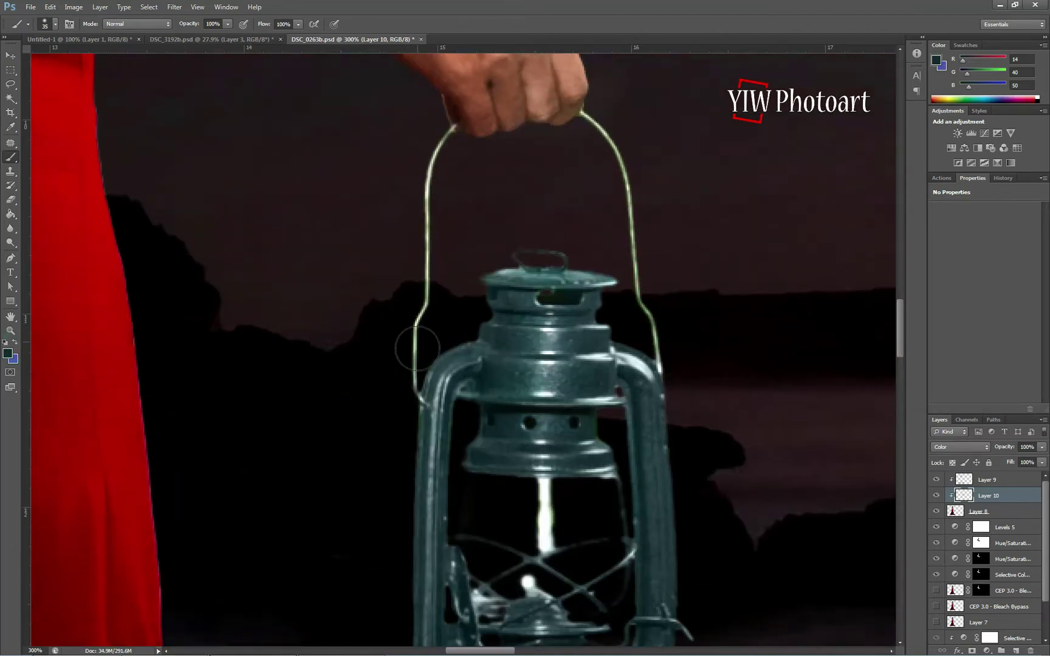
click(435, 146)
mouse_move(603, 122)
mouse_down()
mouse_move(649, 326)
mouse_move(660, 328)
mouse_move(609, 144)
mouse_move(632, 227)
mouse_up()
drag(424, 151, 411, 395)
mouse_move(498, 282)
mouse_down()
mouse_move(476, 277)
mouse_move(550, 292)
mouse_up()
Step: Erase the bright green spot at the armpit of the hanging arm on Layer 8 with a small eraser
mouse_move(902, 334)
mouse_down()
mouse_move(901, 381)
mouse_move(901, 304)
mouse_up()
drag(377, 232, 584, 364)
drag(293, 227, 717, 356)
drag(363, 283, 495, 248)
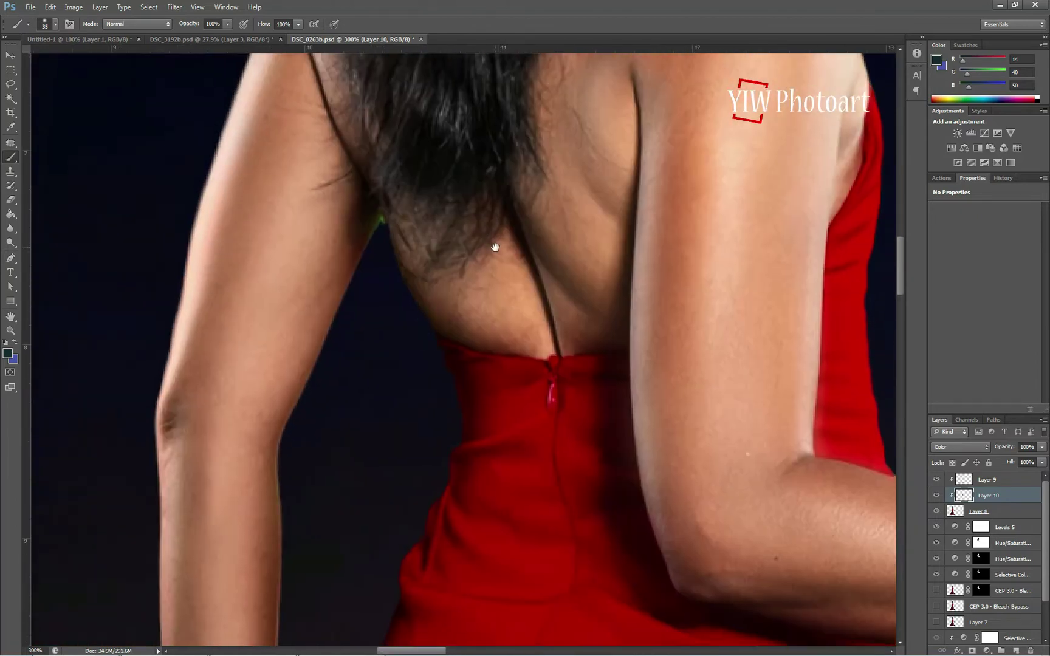
click(975, 509)
key(s)
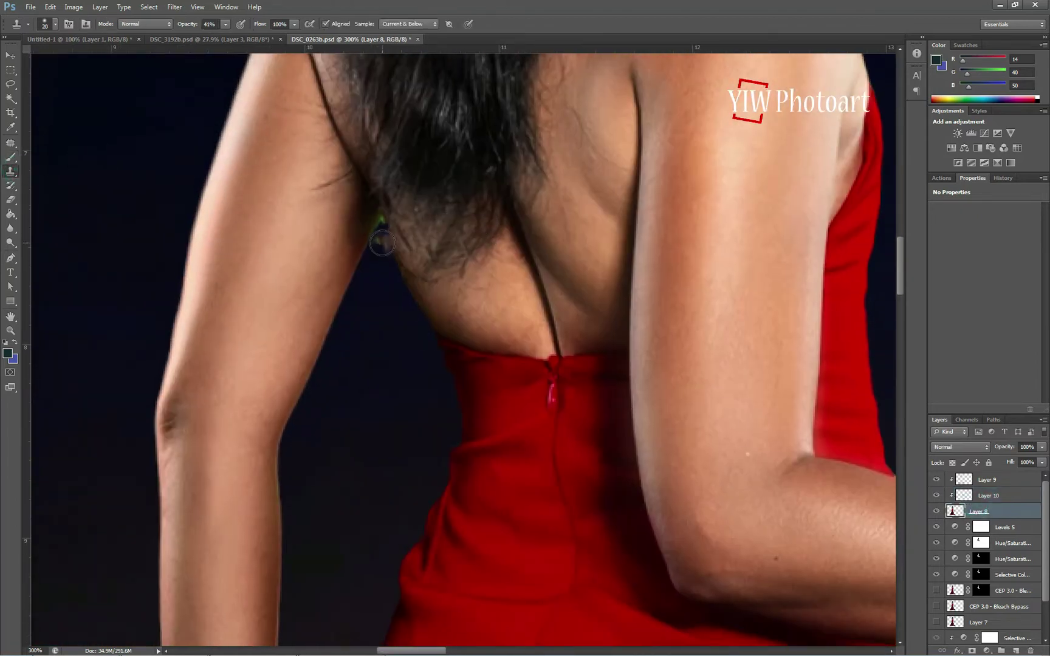
click(12, 200)
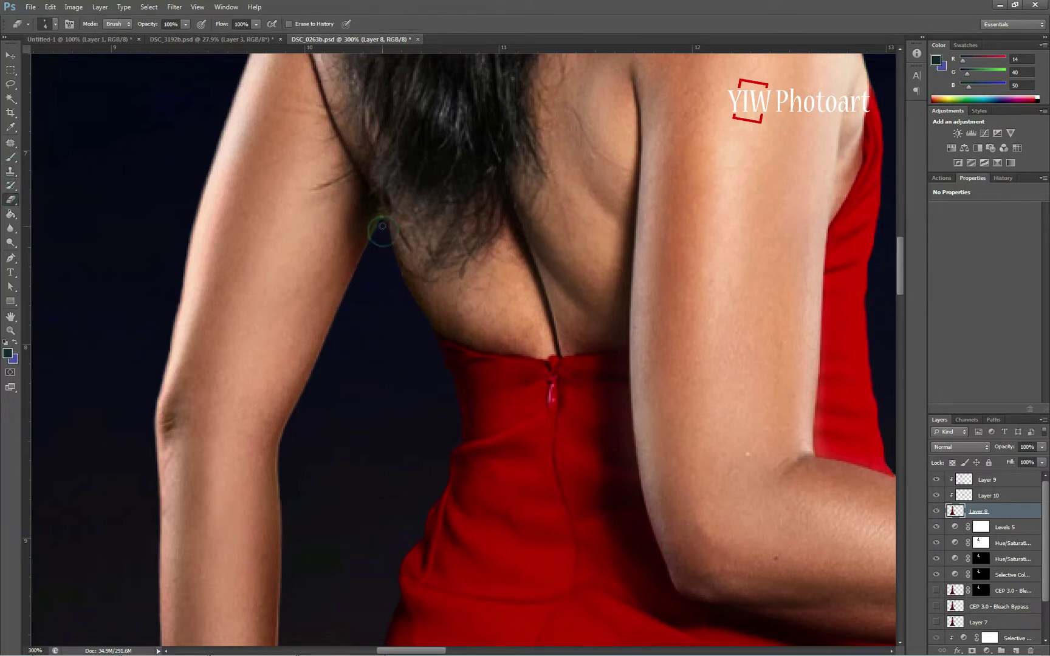
Step: Set the brush colour to a dark brown sampled from the skin at the armpit (RGB 29, 16, 7)
drag(349, 305, 366, 233)
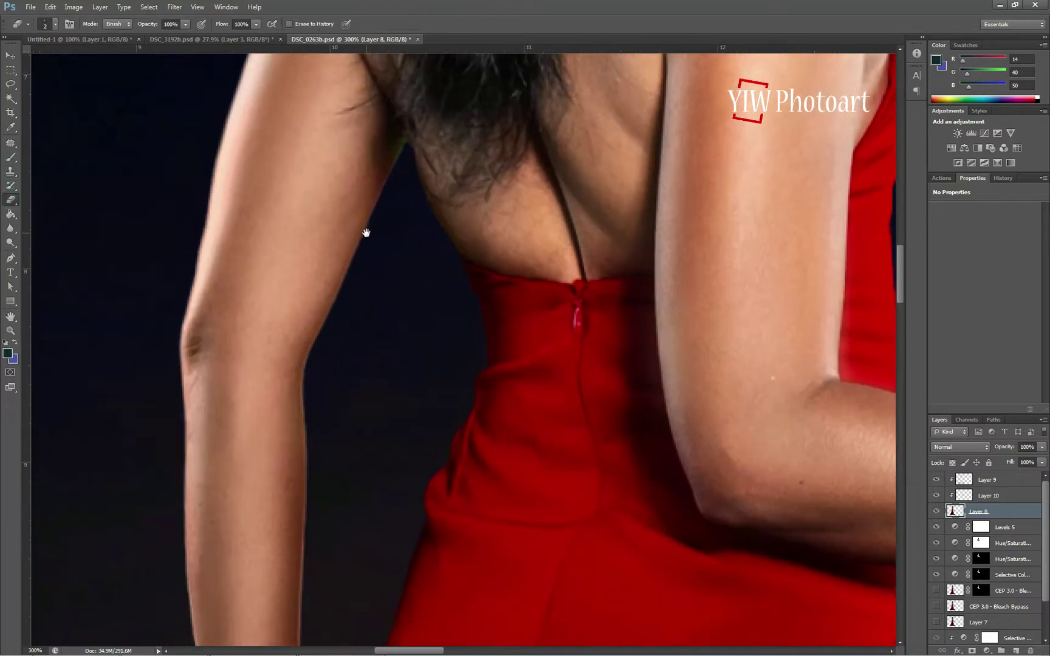
click(993, 497)
click(992, 512)
click(11, 158)
click(8, 353)
click(392, 145)
click(889, 471)
drag(392, 181, 374, 201)
click(51, 7)
click(66, 17)
Step: Paint the dark brown over the leftover green tint at the armpit on Layer 10
click(988, 496)
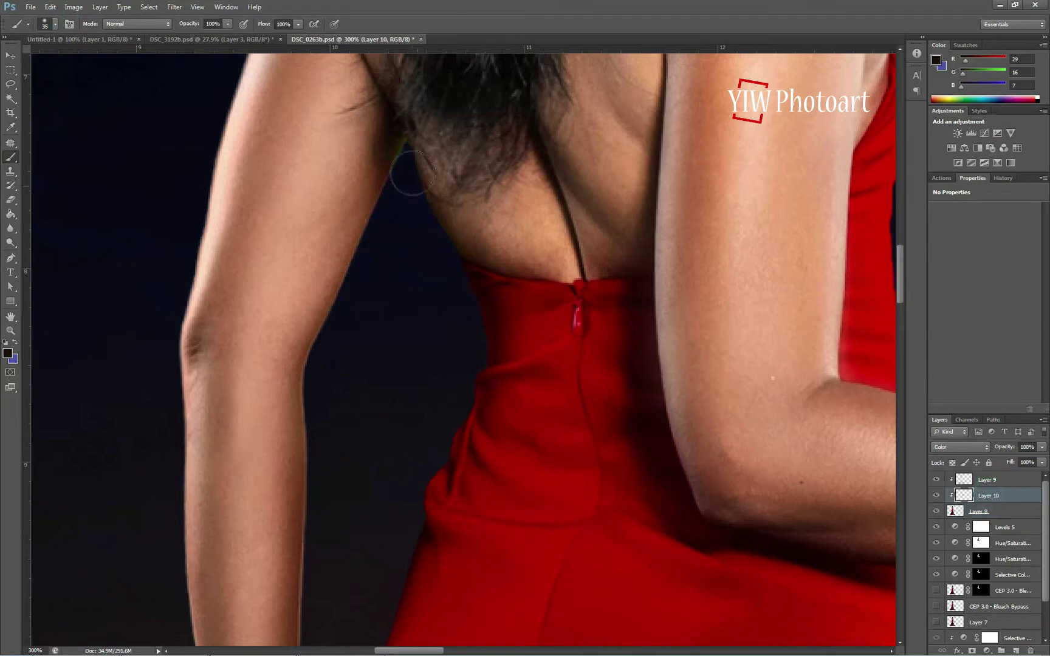
drag(406, 148, 404, 132)
Step: Paint a skin tone sampled from the hanging hand's fingertip over the green edges of its fingers
mouse_move(188, 465)
mouse_down()
mouse_move(403, 215)
mouse_move(407, 174)
mouse_up()
mouse_move(414, 490)
mouse_down()
mouse_move(374, 206)
mouse_move(339, 165)
mouse_up()
alt+click(428, 439)
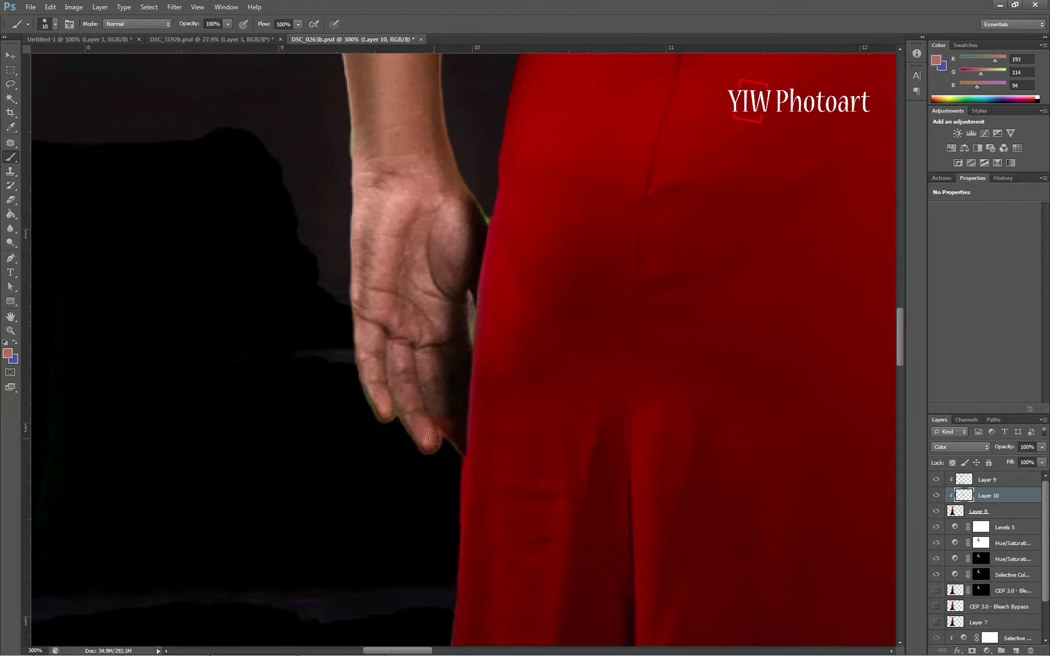
drag(388, 422, 361, 390)
Step: Set the brush colour to a paler skin tone (RGB 192, 162, 154) and repaint the fingertips and the hand's edge beside the dress
click(9, 356)
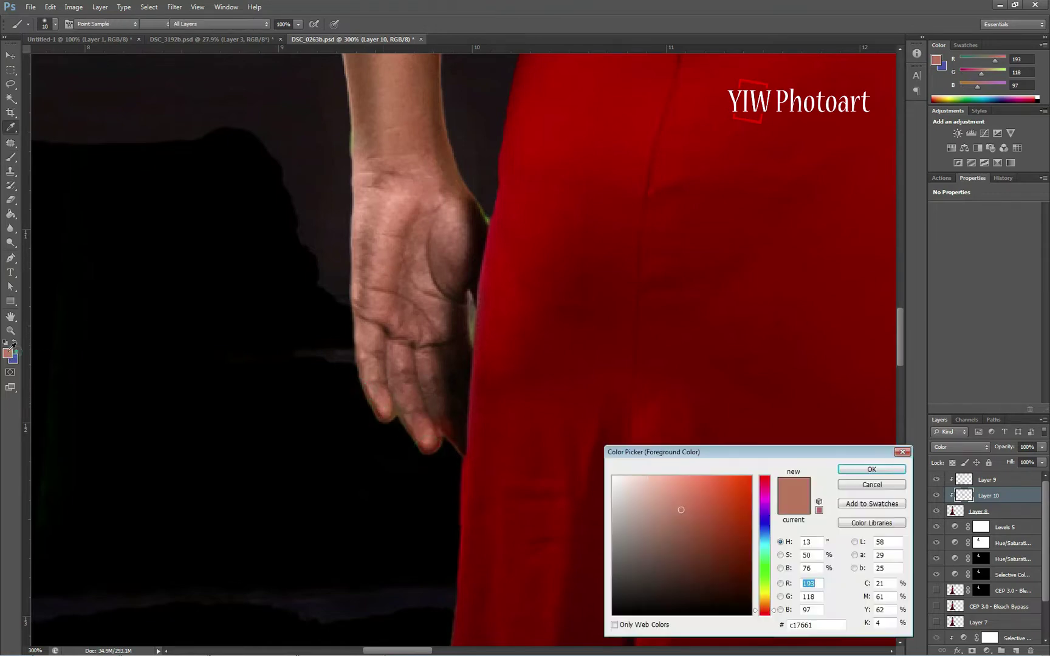
click(639, 511)
key(Return)
drag(416, 437, 437, 445)
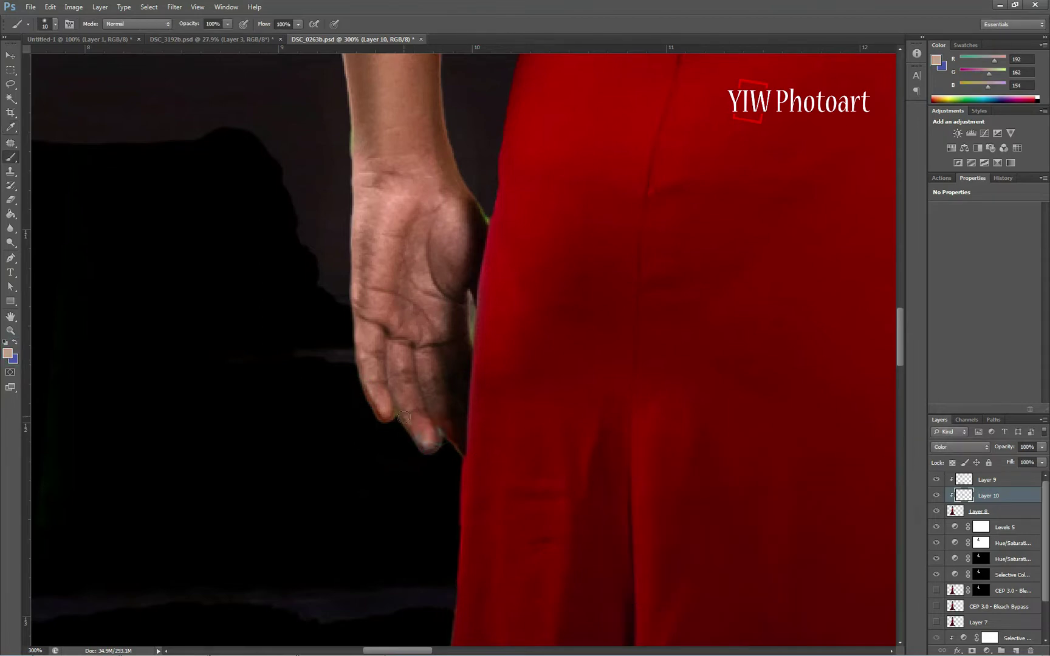
drag(185, 40, 184, 37)
key(bracketright)
drag(406, 436, 341, 412)
key(bracketleft)
drag(466, 318, 468, 293)
Step: Examine the whole composite, then the lantern, skirt and dress hem at 100%, and return to the full view
ctrl+click(956, 512)
click(11, 199)
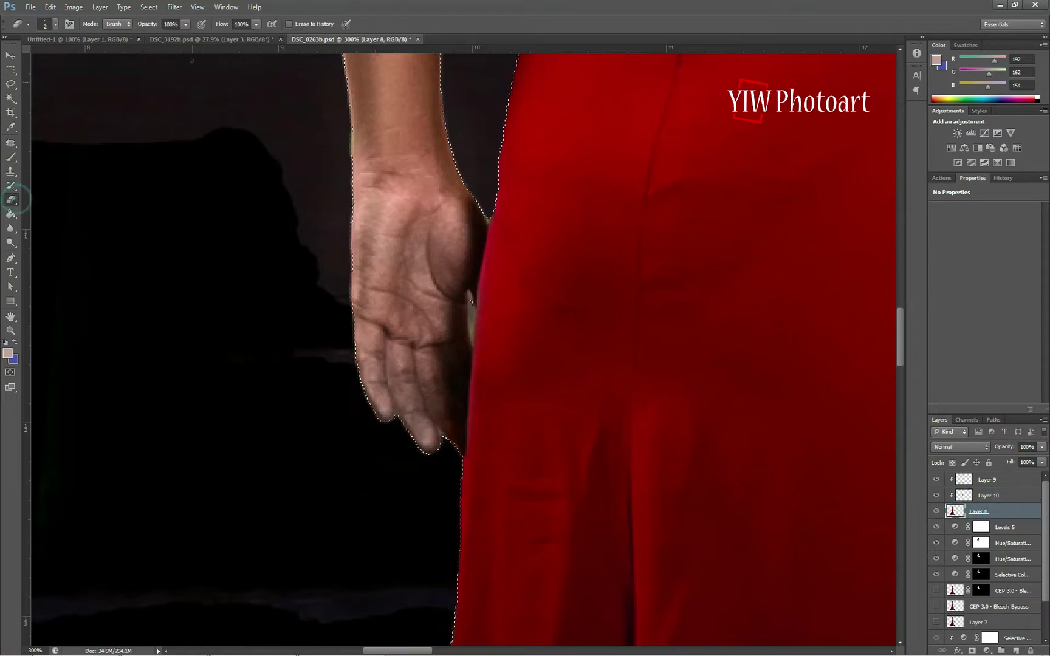
key(ctrl+0)
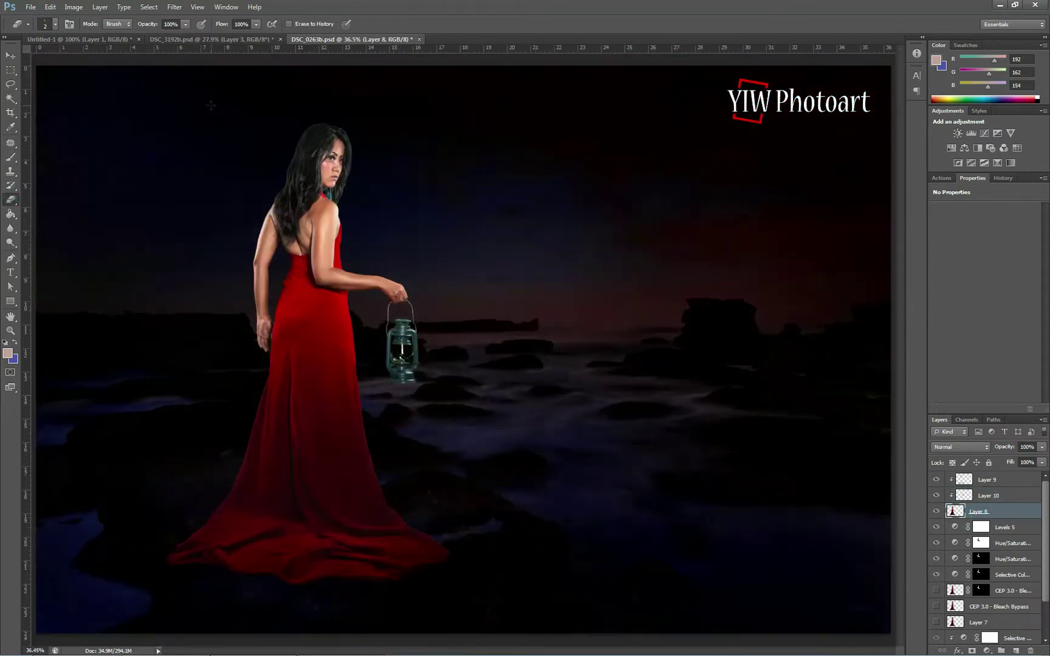
click(197, 7)
click(219, 116)
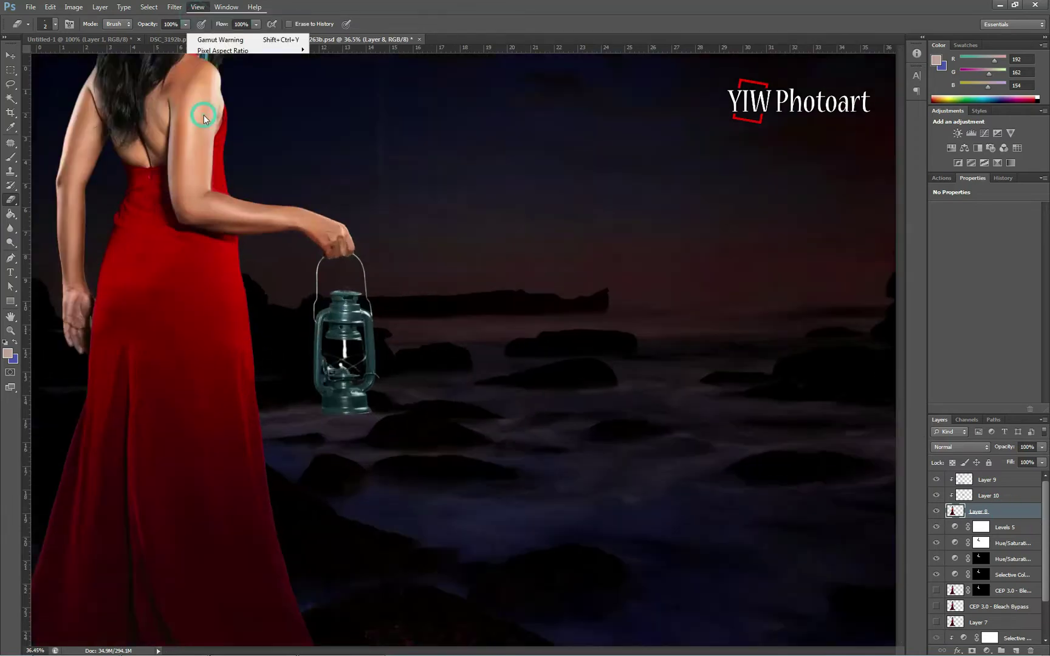
drag(150, 300, 563, 288)
scroll(522, 311, down, 6)
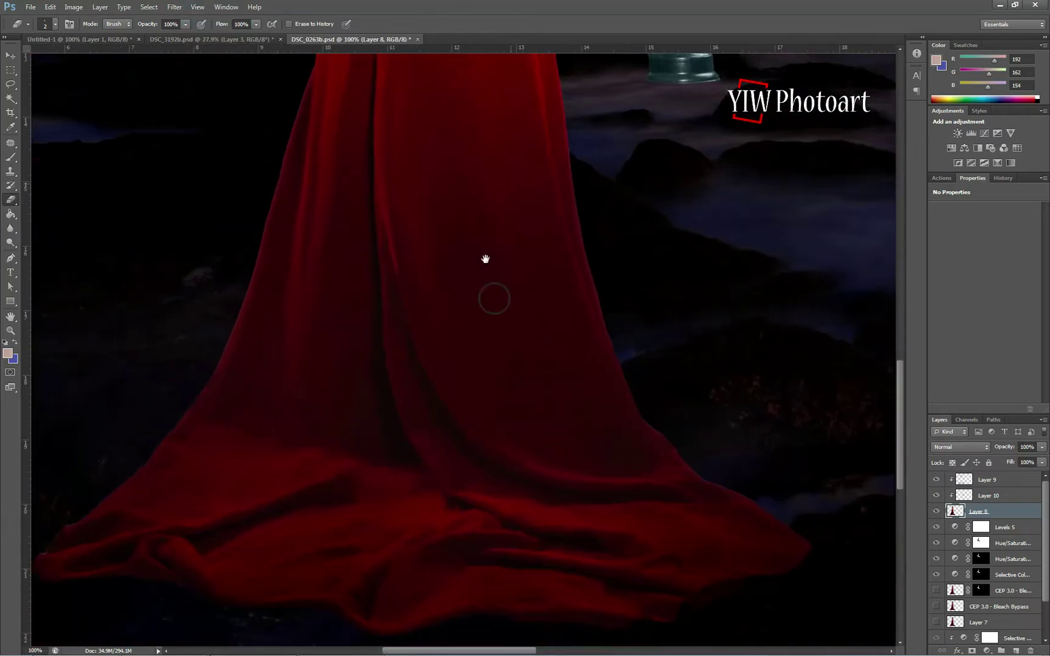
click(197, 7)
click(208, 107)
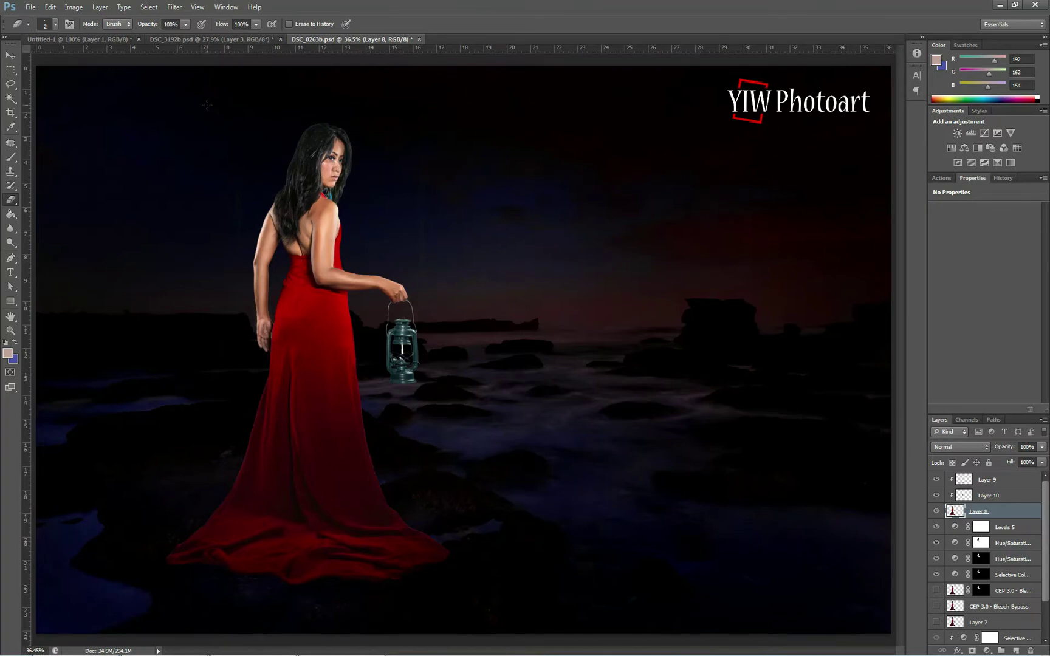
Step: Add a Selective Color adjustment above Layer 9, masked with the selection from the black Hue/Saturation mask, and clip it to the layer below
click(997, 480)
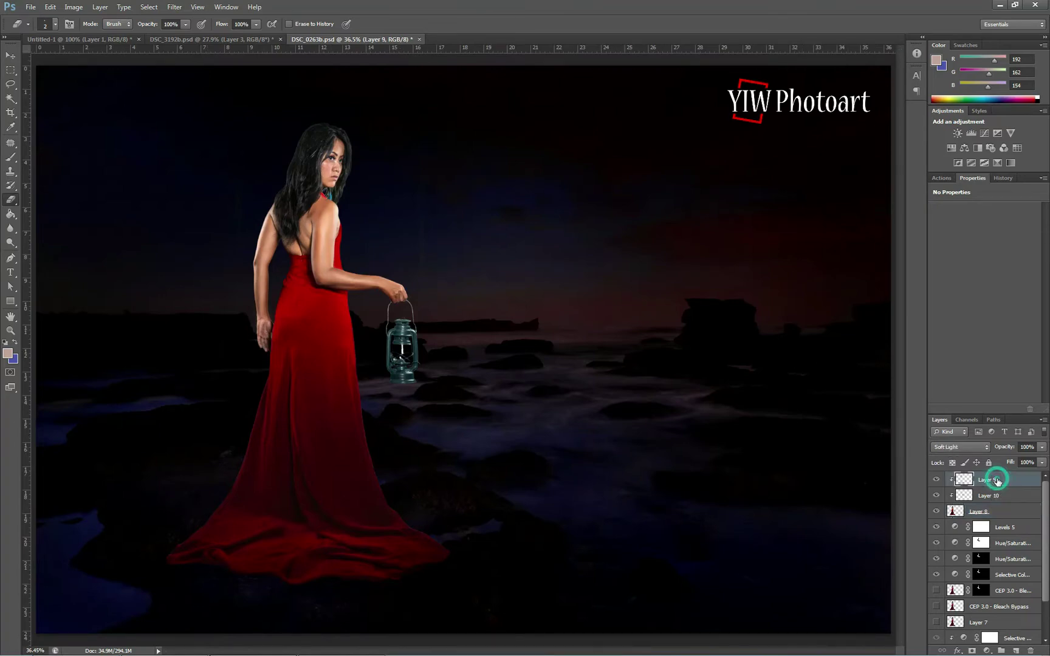
ctrl+click(981, 560)
click(987, 651)
click(980, 642)
right_click(1004, 480)
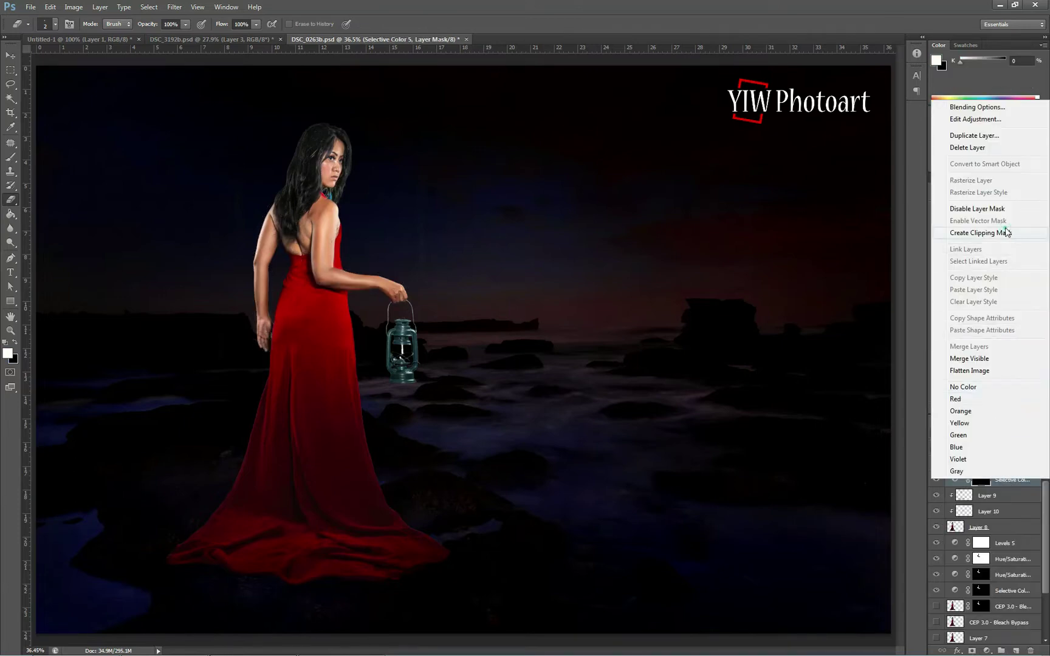
Step: Clip the Selective Color adjustment to the model layer and set its Reds to Cyan +51% and Black +21%
click(980, 233)
click(197, 6)
click(220, 115)
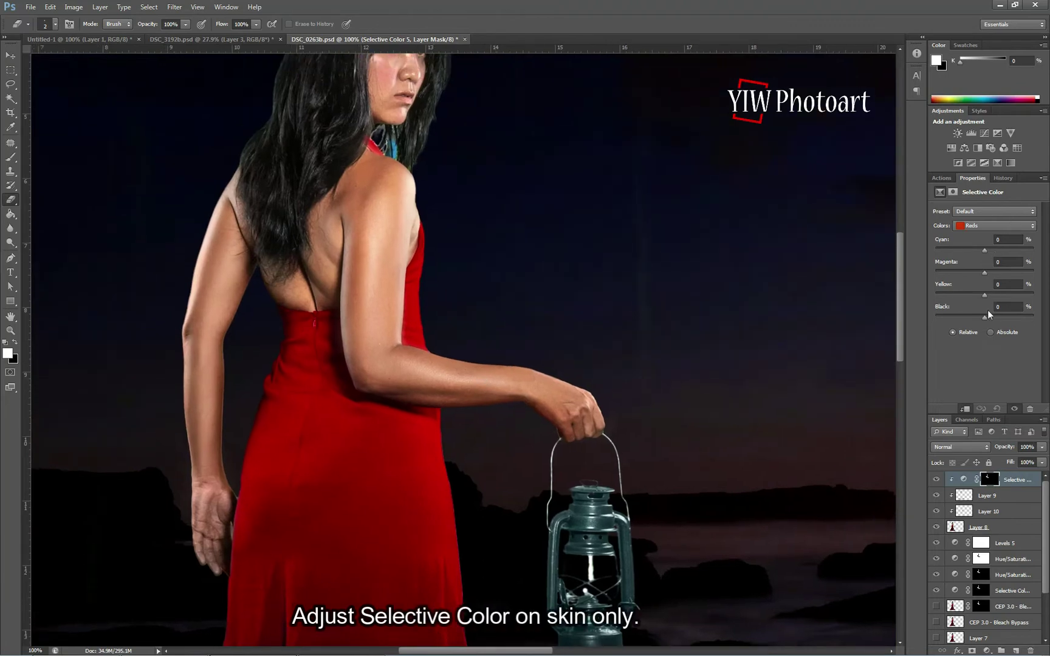
drag(985, 316, 994, 316)
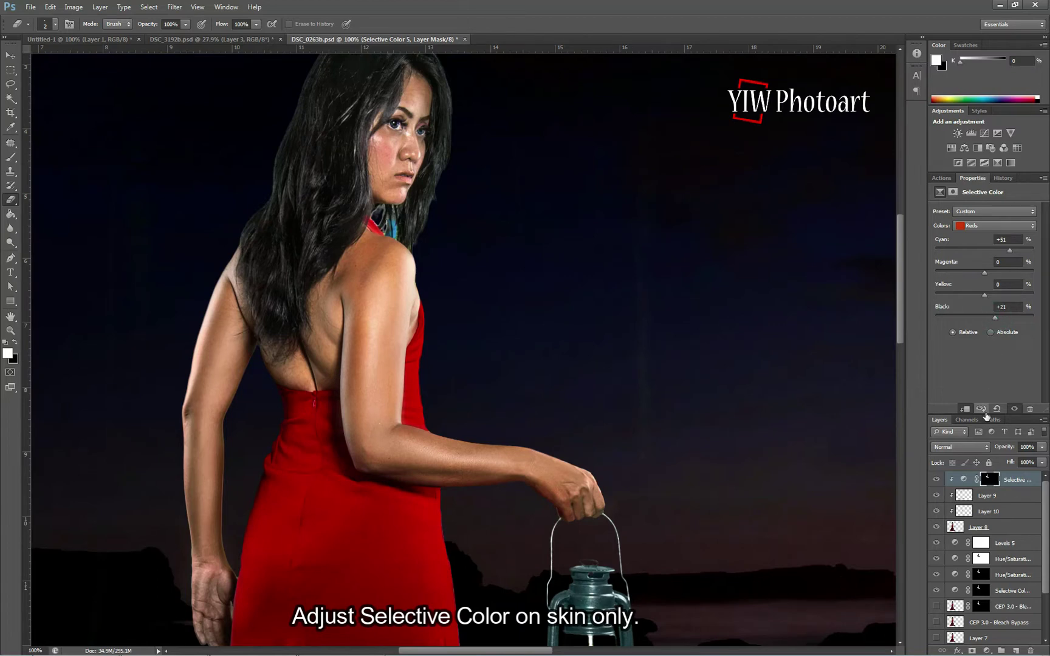
Step: Add a Hue/Saturation adjustment masked to the same skin area, clip it to the layers below and set Saturation to -12
ctrl+click(989, 479)
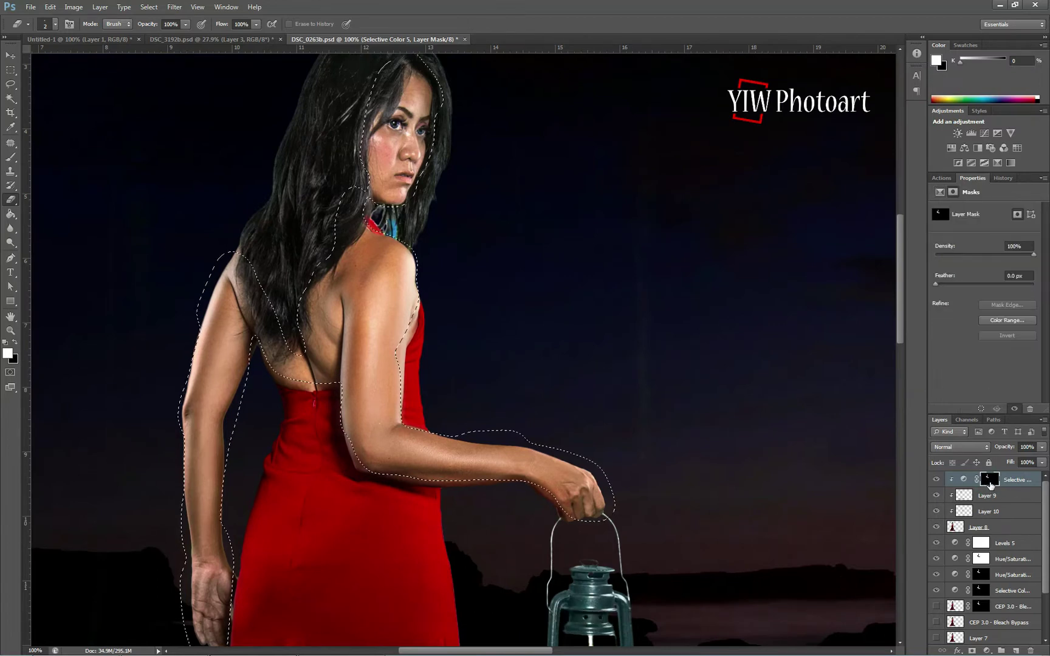
click(986, 651)
click(973, 532)
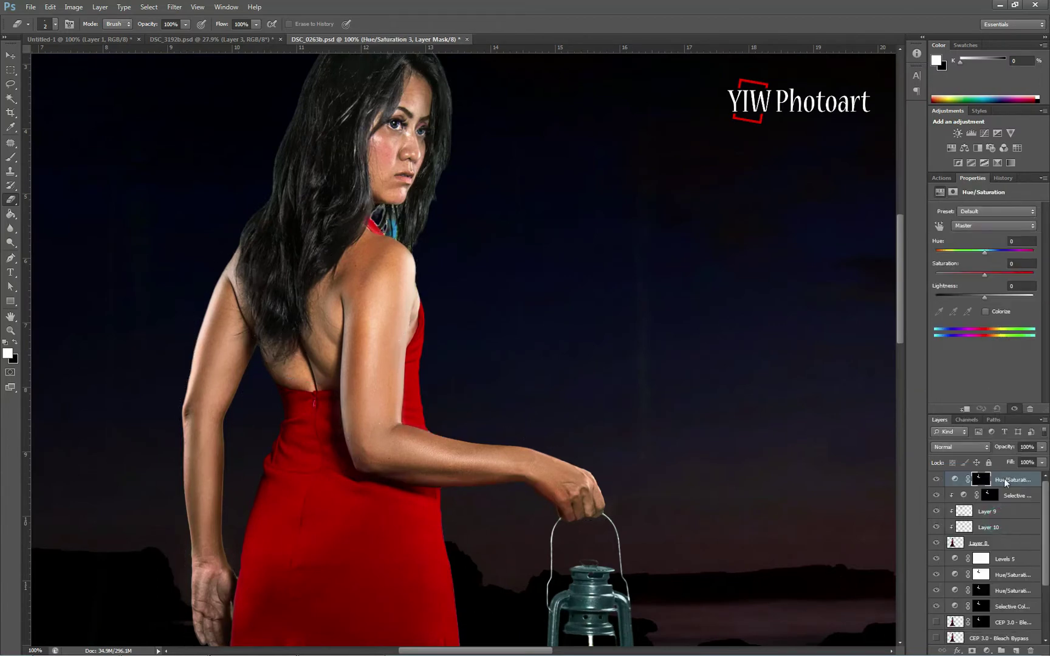
right_click(1004, 478)
click(993, 232)
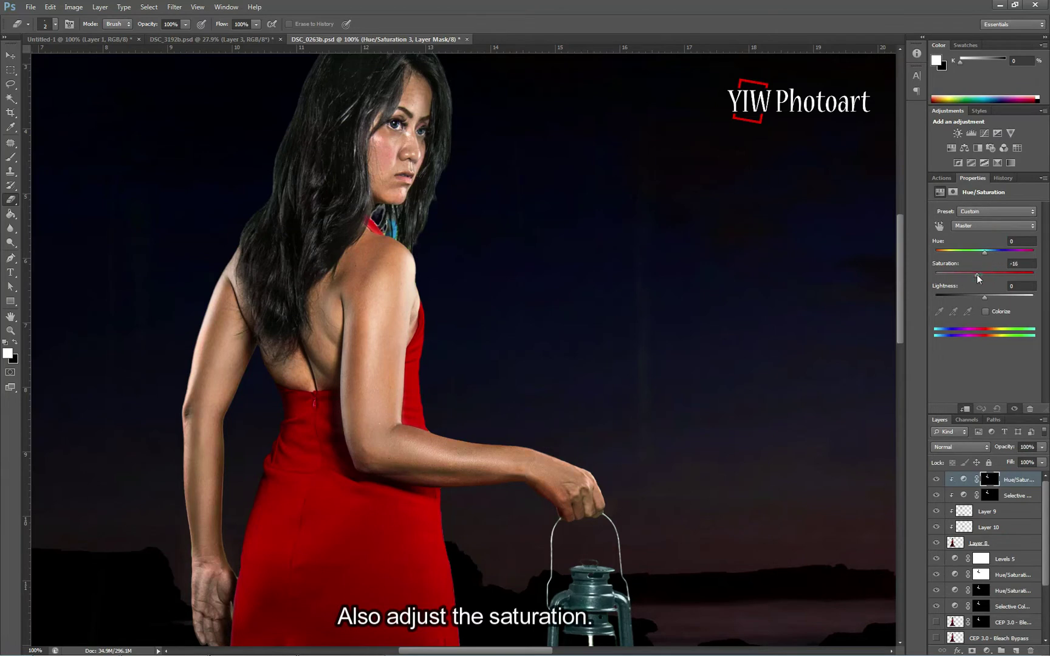
drag(979, 275, 980, 275)
Step: Fit the whole image in view and save the document
click(198, 7)
click(212, 107)
key(ctrl+s)
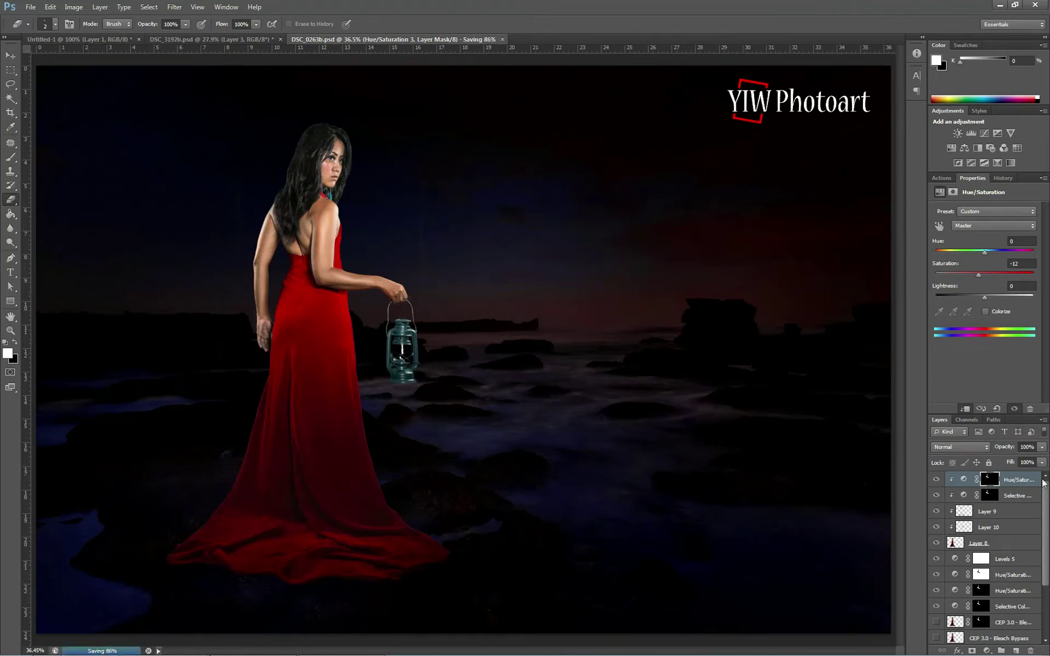
Step: On Layer 9, brush soft black shading at 14% opacity onto the waist of the dress
click(201, 11)
click(223, 115)
key(b)
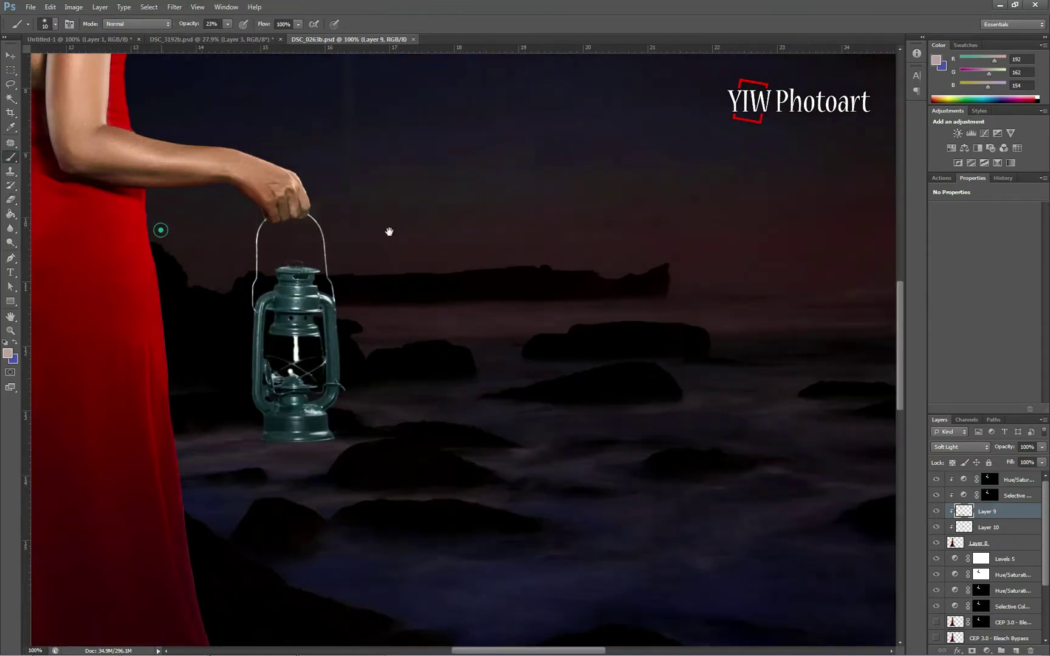
drag(161, 229, 546, 237)
click(7, 353)
click(620, 585)
click(857, 468)
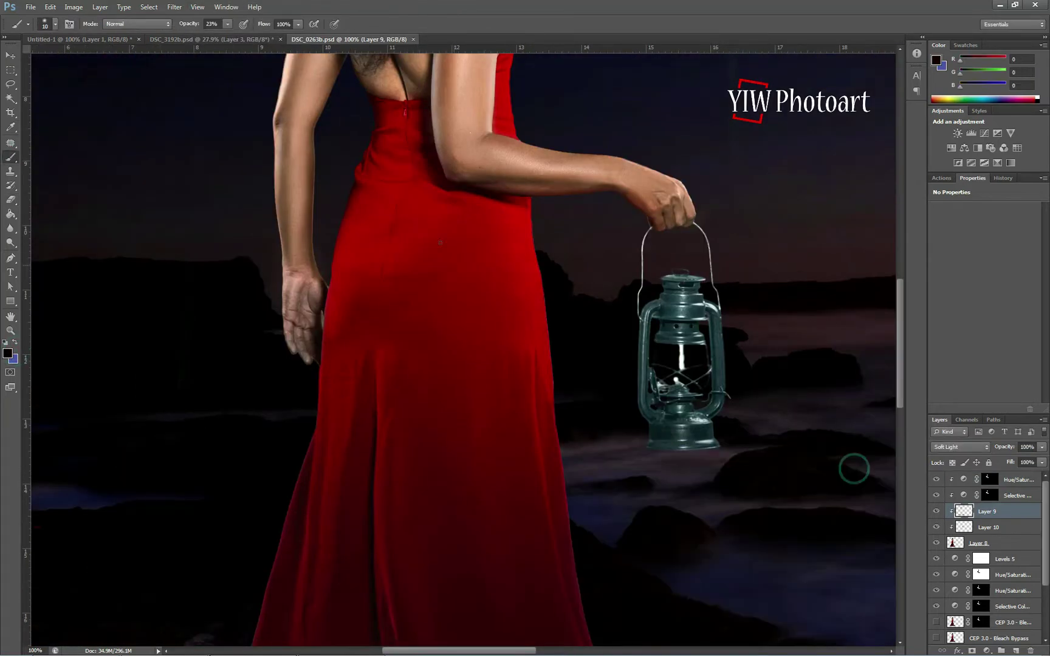
drag(228, 24, 221, 37)
click(403, 131)
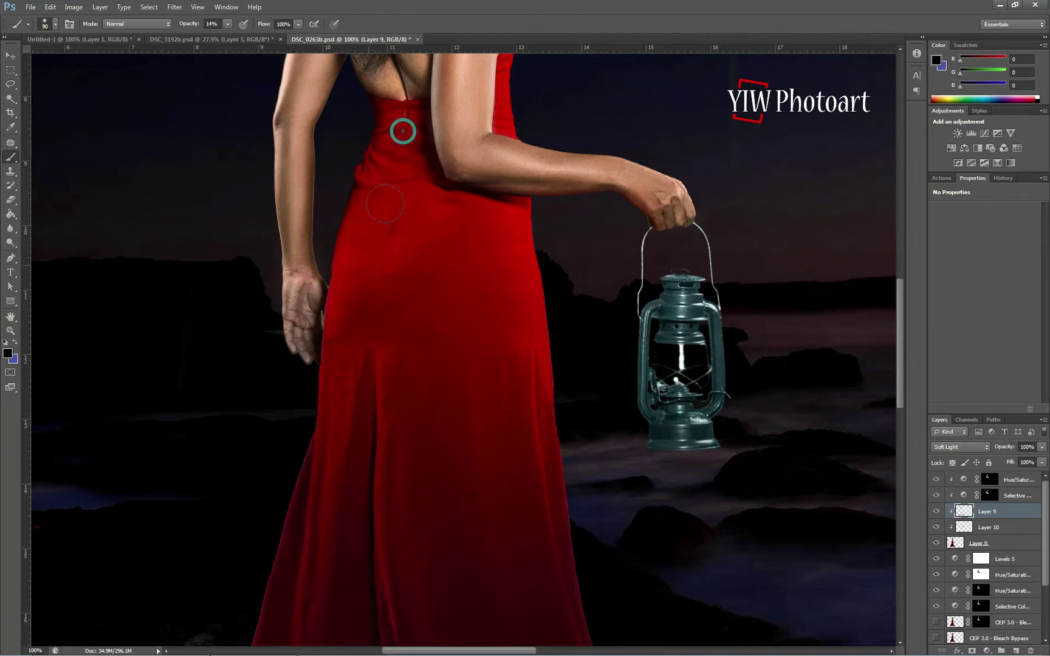
Step: Shade the hips and upper skirt of the dress in black with a larger soft brush
key(bracketright)
key(bracketright)
key(bracketright)
drag(902, 353, 902, 317)
key(bracketleft)
drag(511, 389, 502, 483)
key(bracketright)
drag(436, 400, 404, 413)
drag(390, 417, 425, 430)
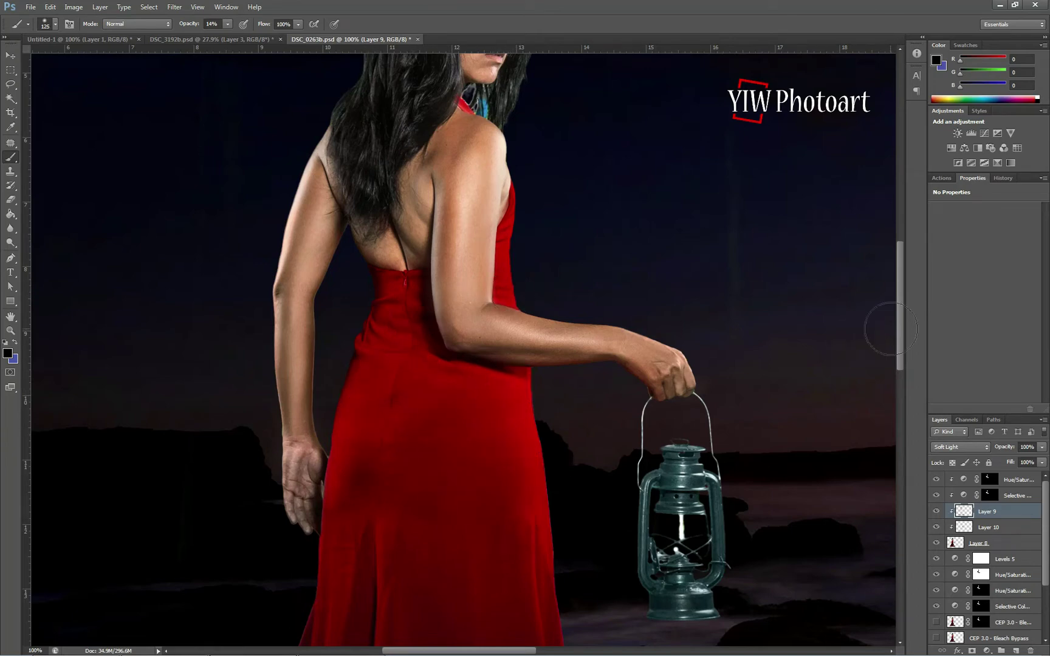
Step: Load the model's outline from Layer 8 as a selection and add a new layer in Overlay blend mode
ctrl+click(955, 543)
click(1016, 650)
click(966, 447)
click(957, 325)
Step: Paint pinkish-red highlights (RGB 255, 108, 112) along the dress edge facing the lantern with a 50 px brush at 10% opacity
click(8, 353)
click(520, 409)
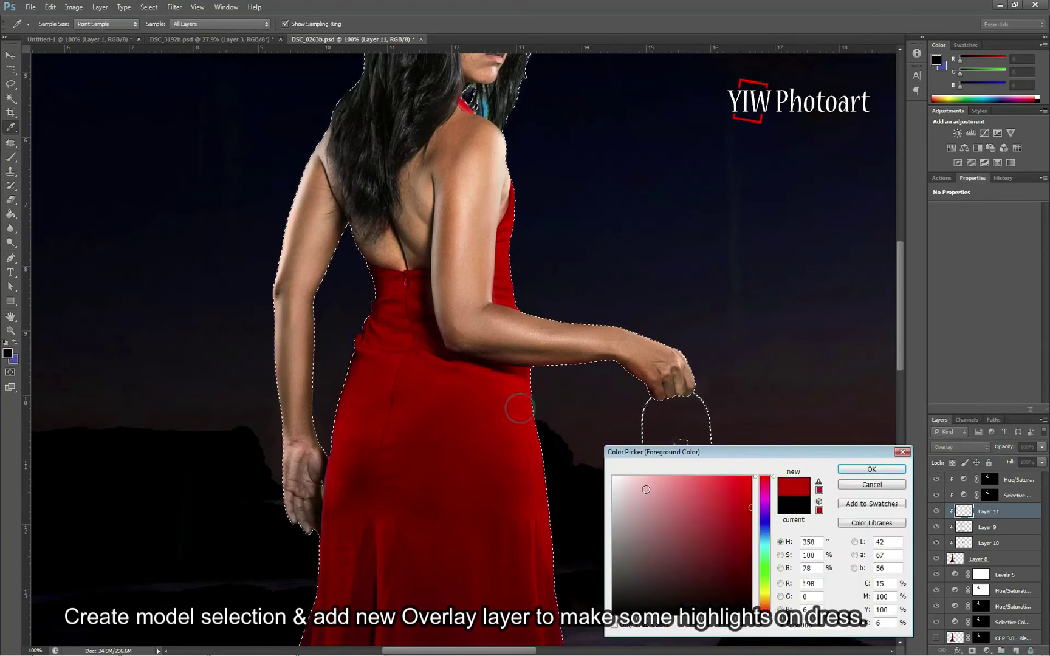
click(872, 469)
key(b)
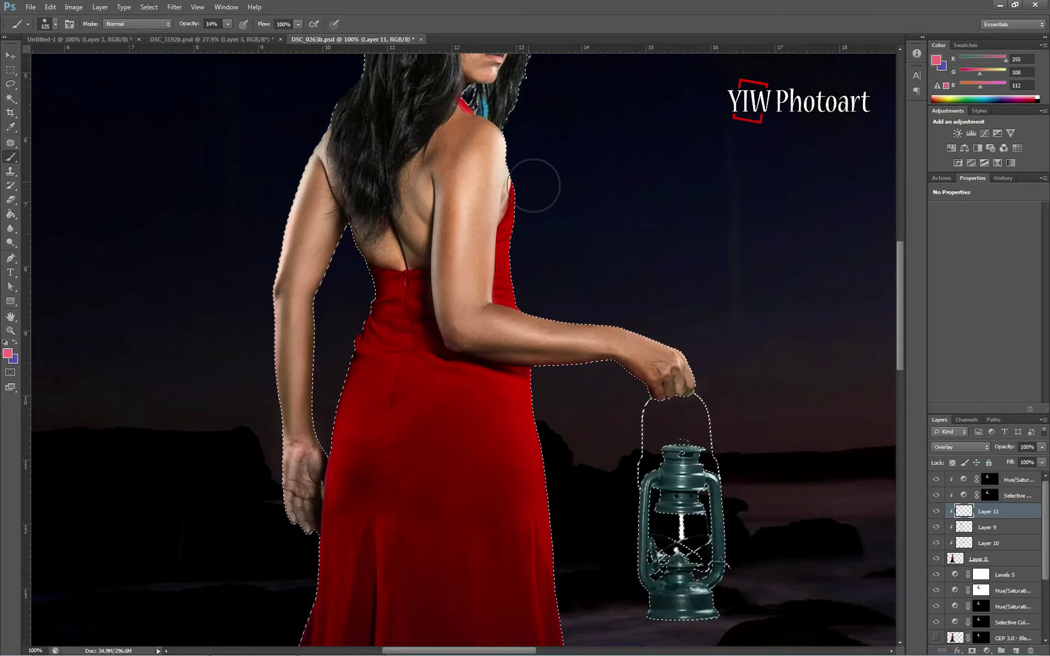
key(1)
key(bracketleft)
key(bracketleft)
key(bracketleft)
key(bracketleft)
key(bracketleft)
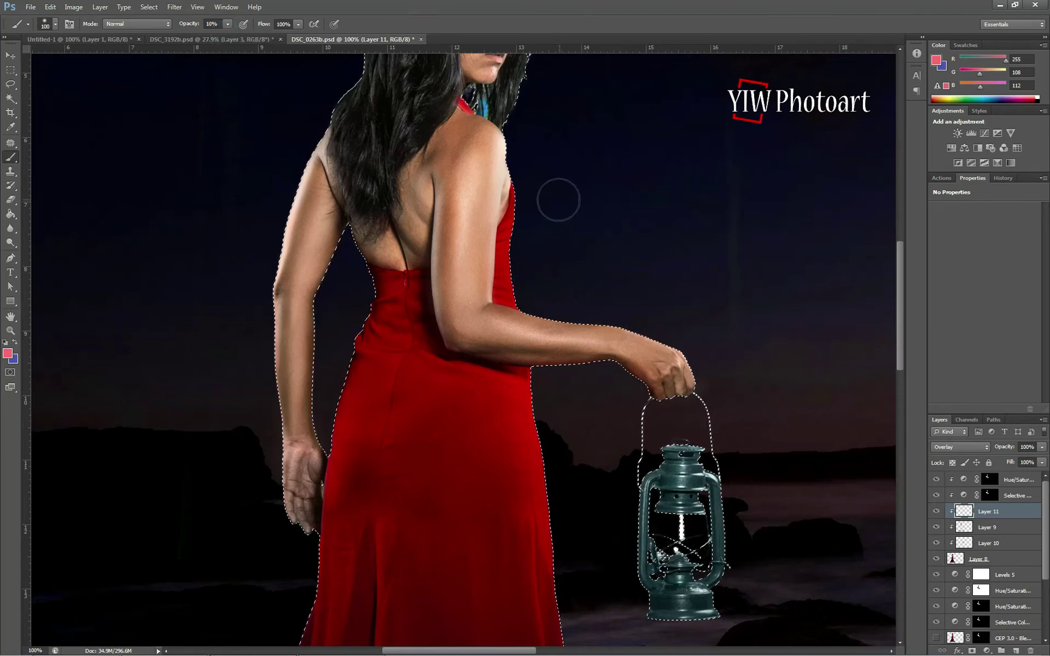
key(bracketleft)
drag(525, 194, 518, 220)
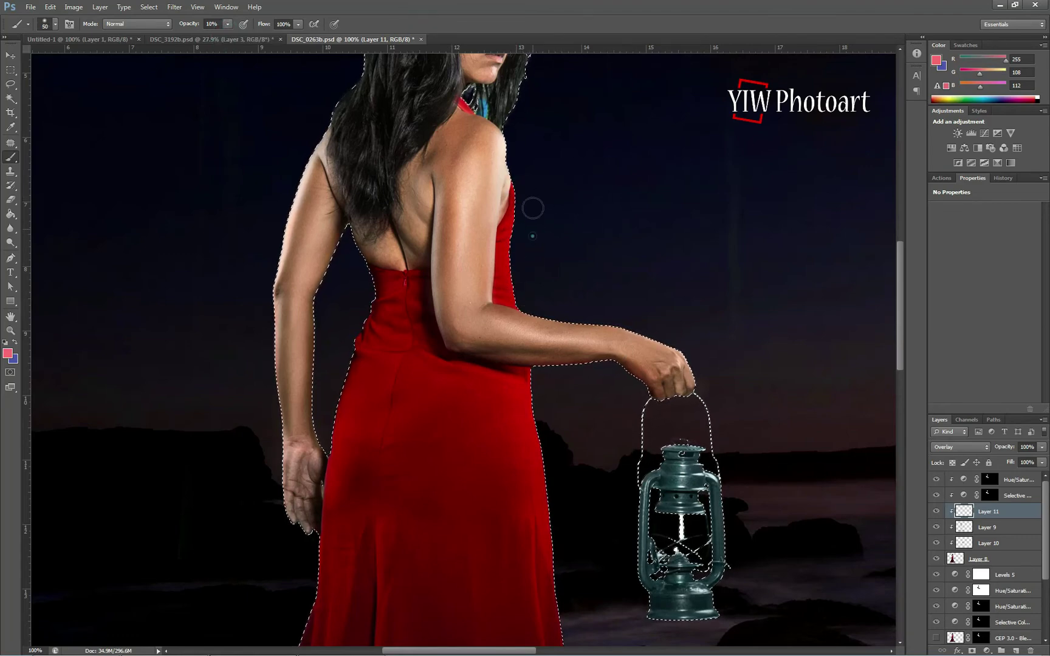
drag(525, 305, 522, 269)
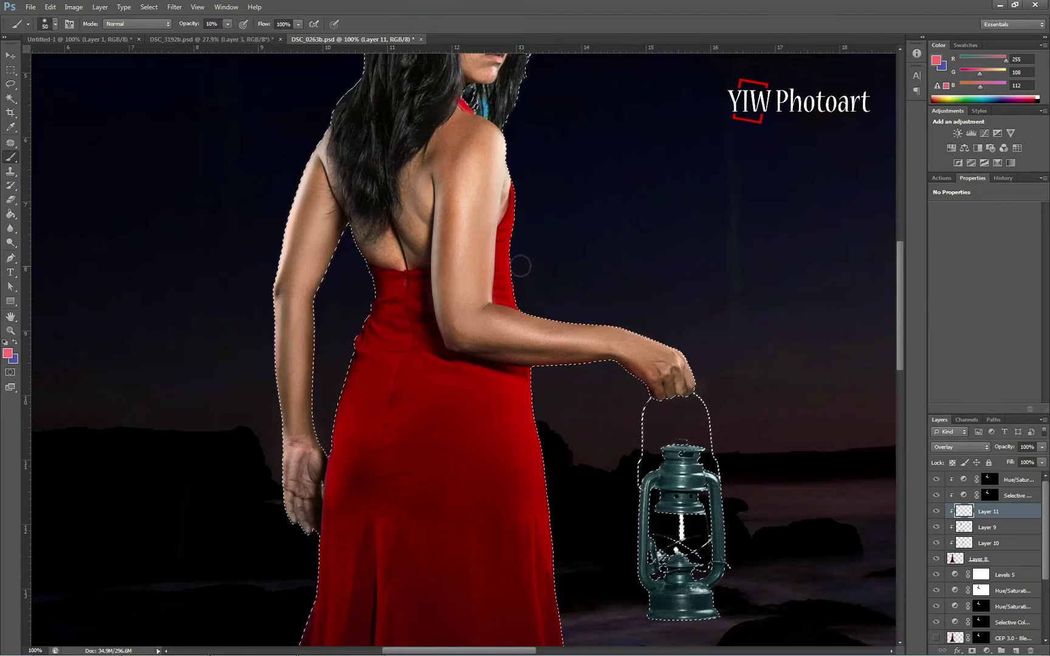
drag(535, 374, 545, 451)
Step: Brush pale pink highlights (RGB 254, 211, 212) along both side edges of the dress and deselect the model
click(8, 352)
click(640, 476)
click(871, 469)
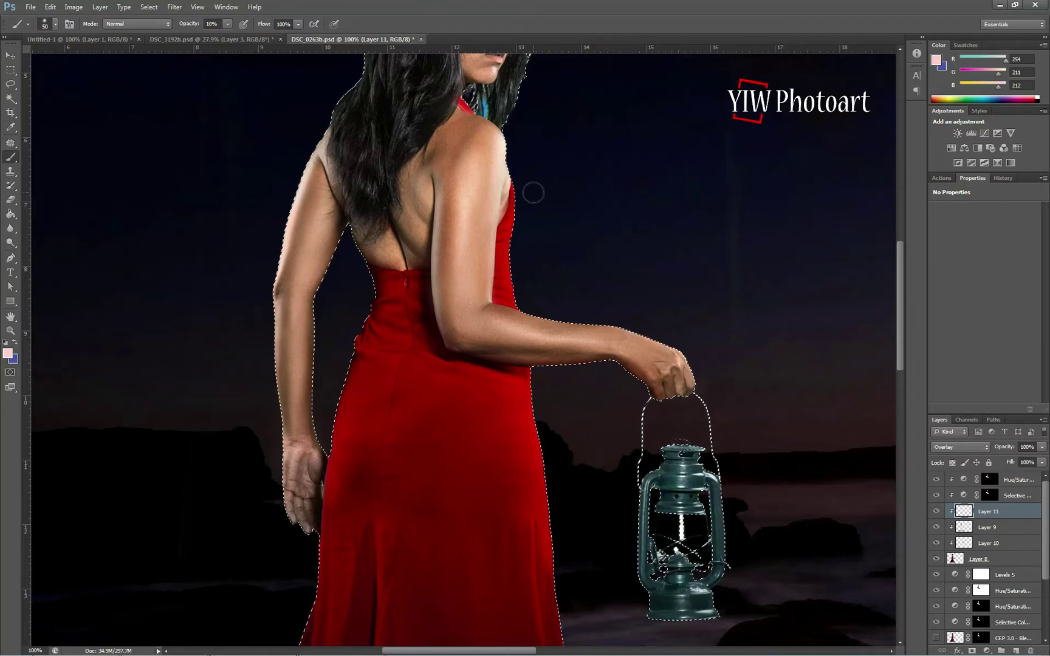
drag(520, 194, 516, 251)
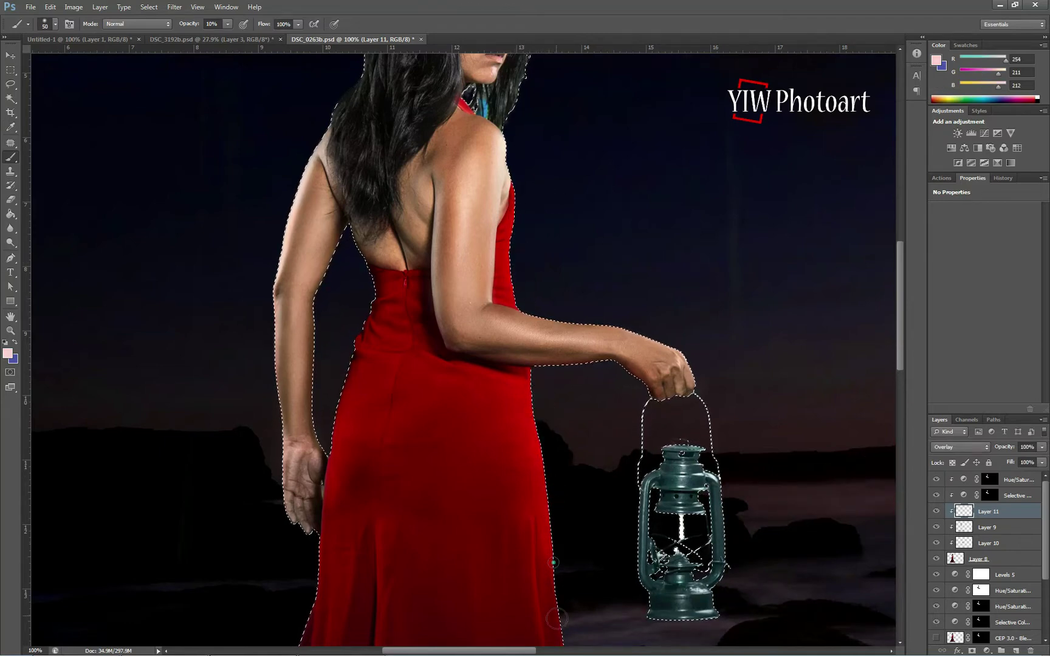
drag(365, 292, 335, 380)
mouse_move(363, 309)
mouse_down()
mouse_move(372, 290)
mouse_move(355, 337)
mouse_up()
mouse_move(581, 539)
mouse_down()
mouse_move(579, 436)
mouse_move(573, 574)
mouse_up()
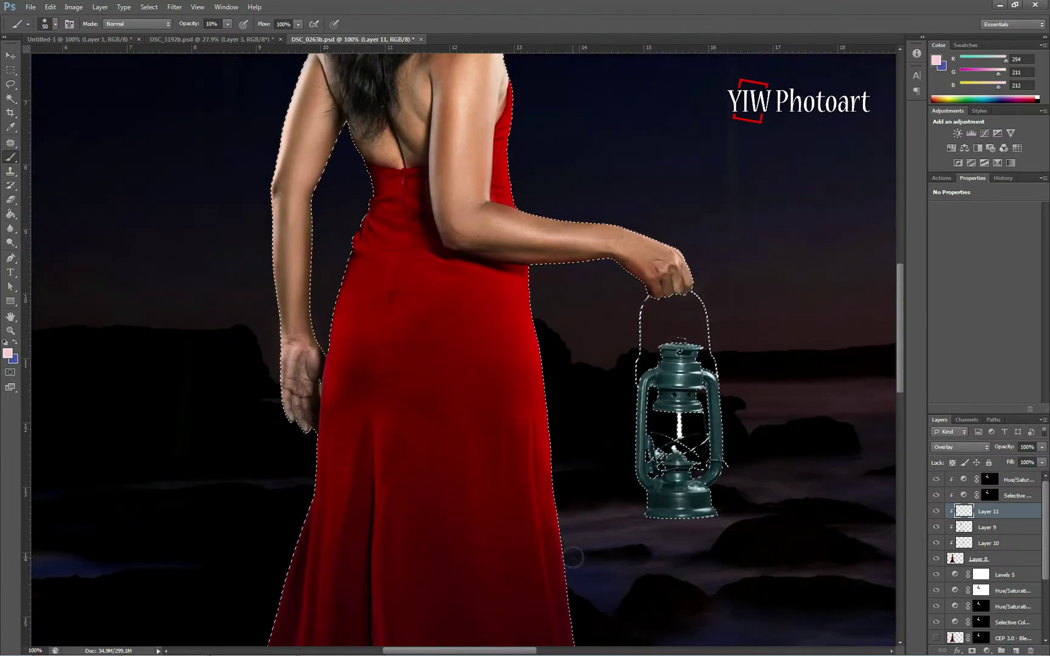
key(m)
key(ctrl+d)
Step: Compare the dress with and without the Layer 11 highlights and examine the whole image
click(939, 514)
click(939, 513)
click(939, 513)
click(939, 513)
drag(900, 390, 913, 371)
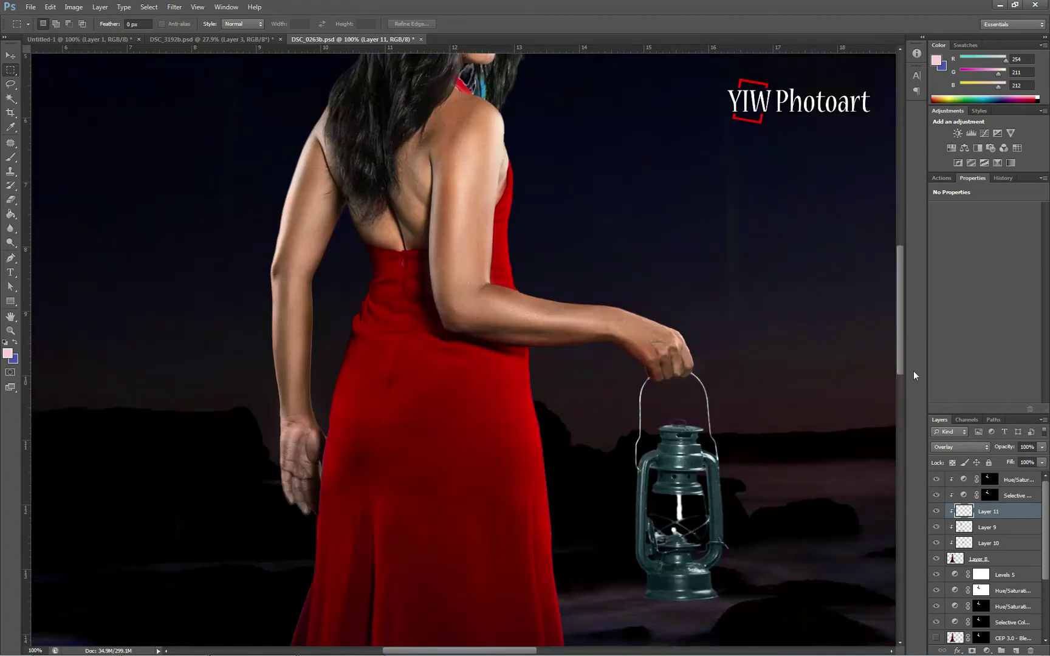
click(199, 7)
click(204, 106)
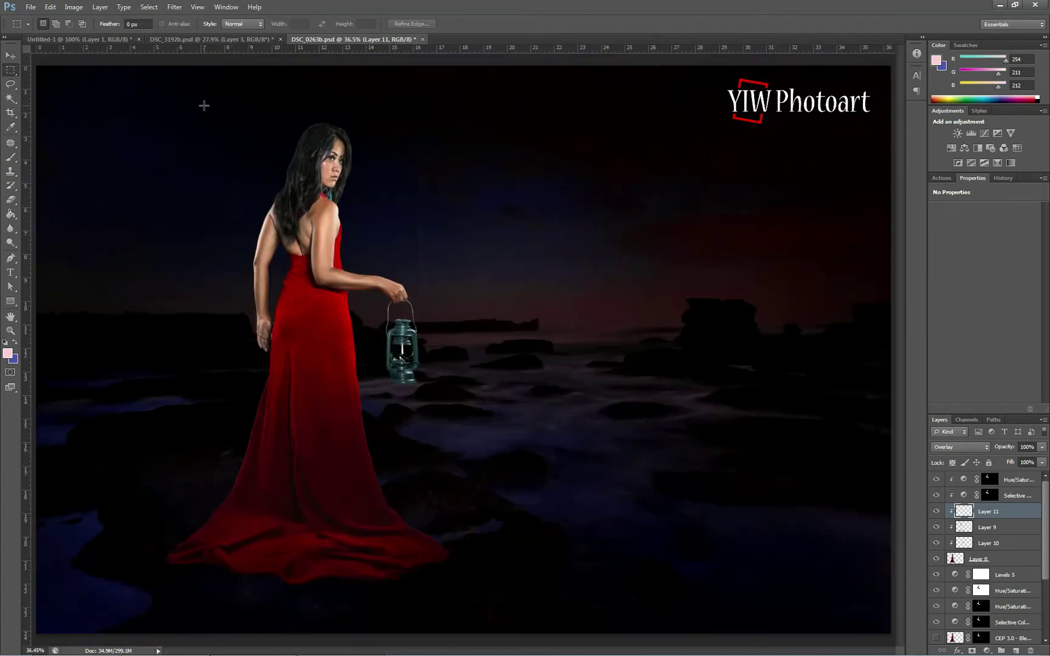
Step: Darken the outer edges of the hair on Layer 11 with a black 70 px brush at 10% opacity
click(198, 7)
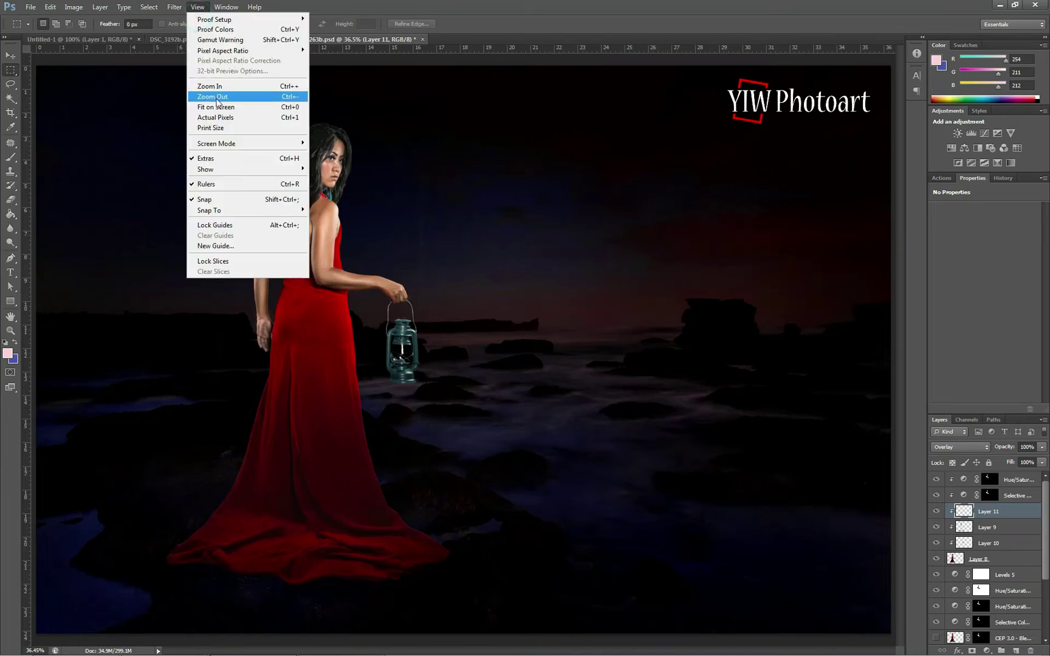
click(204, 118)
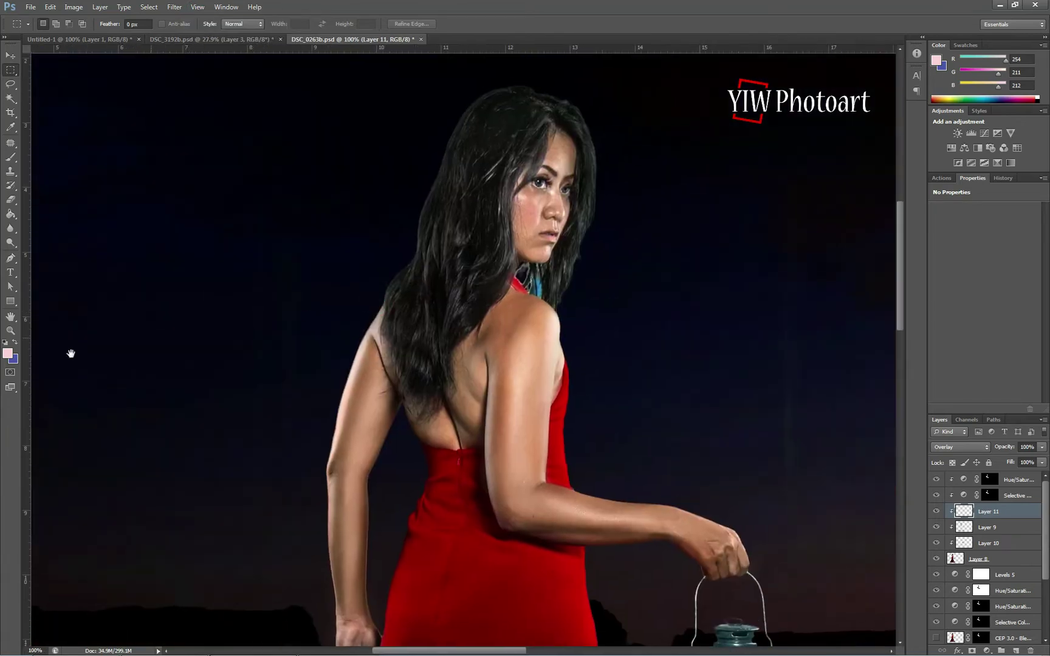
click(7, 353)
drag(615, 597, 607, 626)
click(871, 469)
key(m)
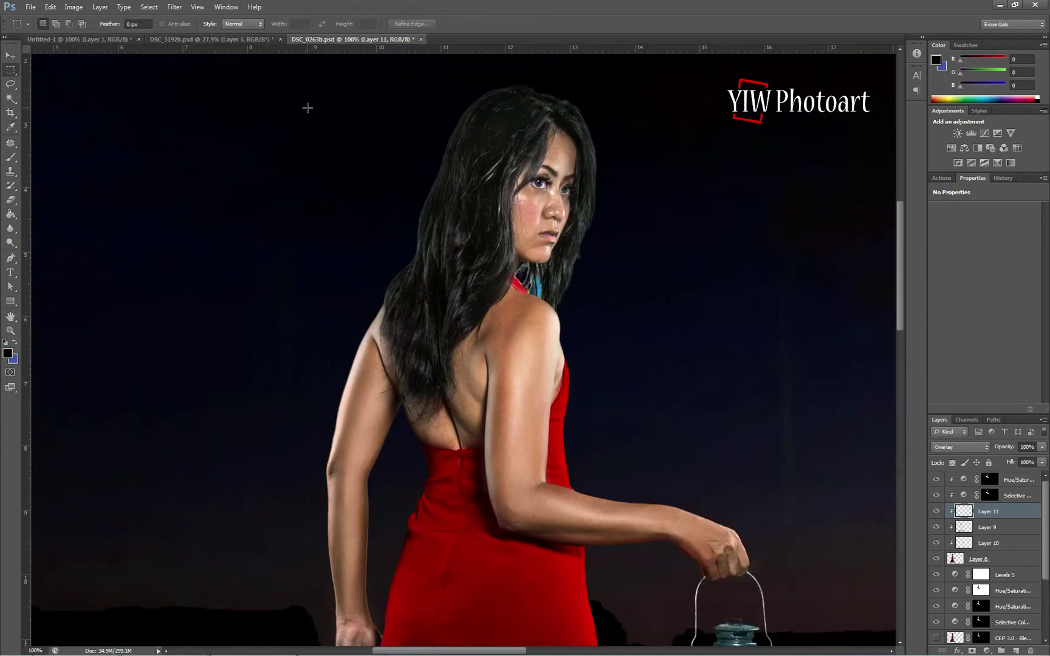
key(b)
drag(467, 104, 504, 80)
mouse_move(577, 95)
mouse_down()
mouse_move(596, 108)
mouse_move(599, 195)
mouse_up()
mouse_move(463, 118)
mouse_down()
mouse_move(426, 175)
mouse_move(406, 238)
mouse_up()
drag(417, 208, 375, 284)
drag(446, 106, 482, 88)
mouse_move(410, 214)
mouse_down()
mouse_move(441, 327)
mouse_move(513, 108)
mouse_move(449, 221)
mouse_up()
click(557, 288)
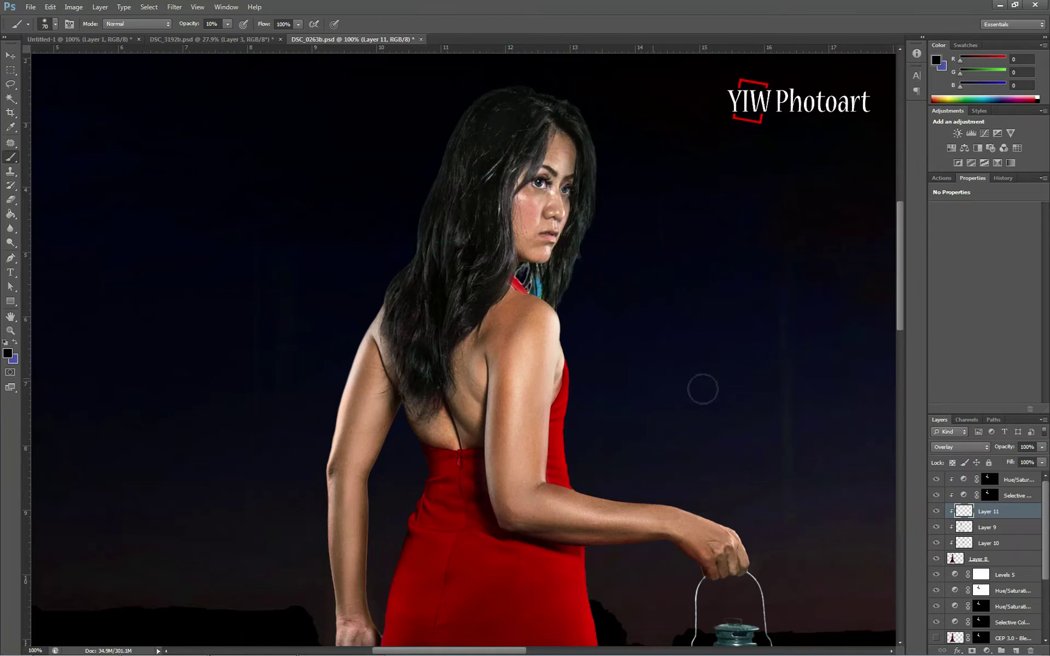
Step: Add a new Normal layer and shade the hair's outer edges at 7% brush opacity using dark tones sampled from the picture
scroll(1009, 501, up, 1)
click(1016, 649)
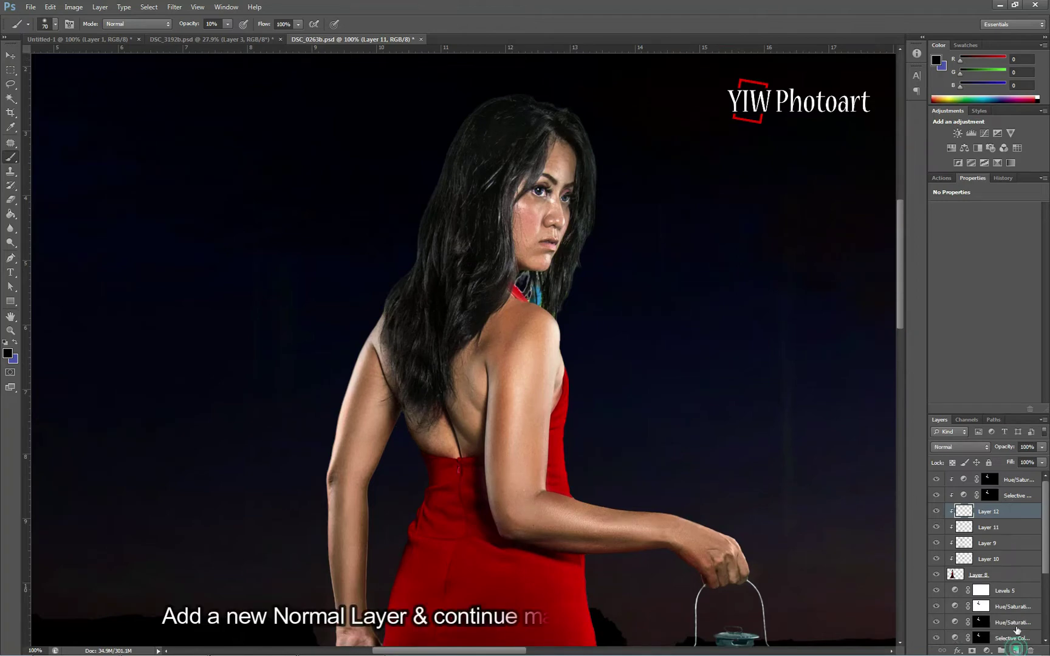
drag(226, 37, 225, 37)
click(488, 89)
drag(445, 122, 454, 141)
alt+click(403, 222)
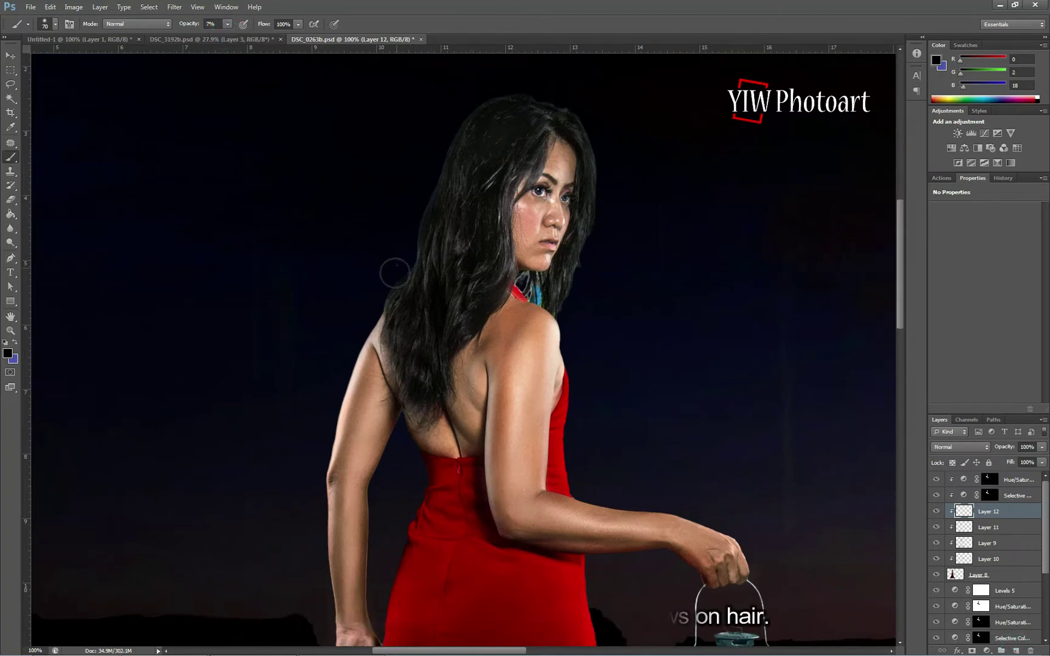
click(518, 89)
mouse_move(571, 105)
mouse_down()
mouse_move(605, 147)
mouse_move(601, 220)
mouse_up()
alt+click(624, 140)
drag(615, 144, 610, 171)
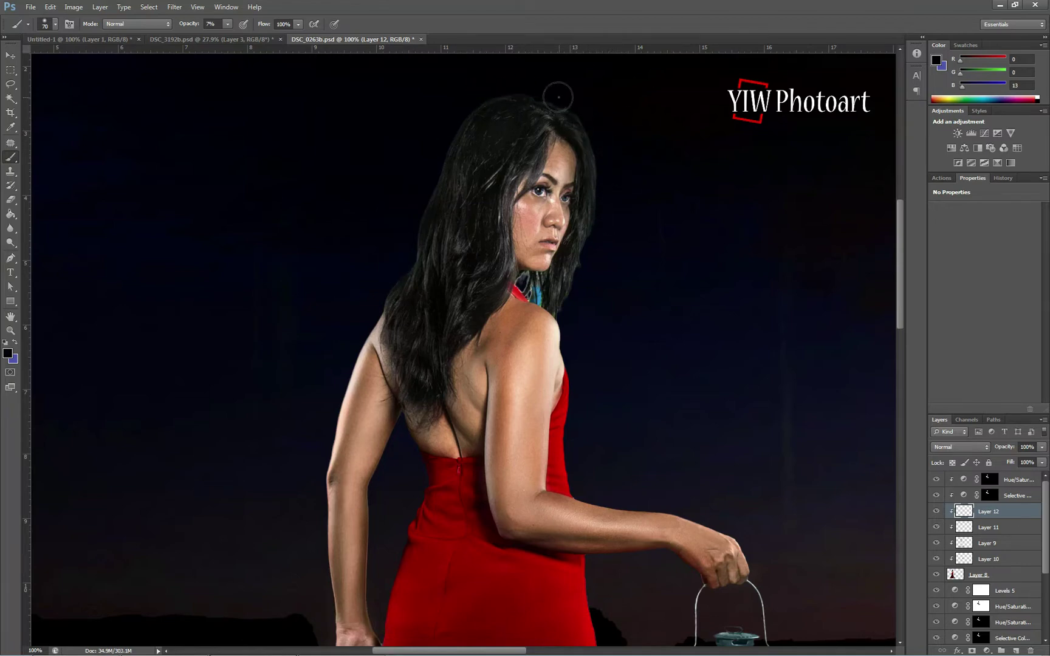
Step: Paint sampled dark blue-black tones over the bright strands within the hair on Layer 12 and save the document
alt+click(462, 106)
alt+click(408, 251)
drag(483, 148, 412, 340)
drag(494, 177, 506, 146)
click(468, 230)
click(457, 301)
click(448, 249)
click(443, 240)
click(529, 124)
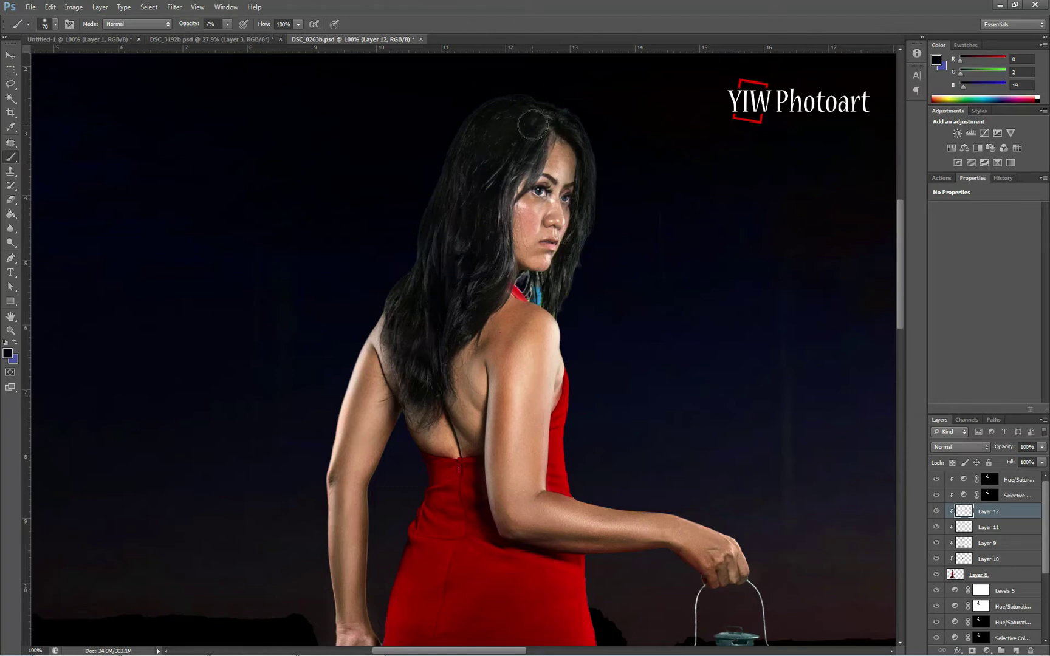
alt+click(587, 242)
drag(903, 323, 906, 361)
key(ctrl+s)
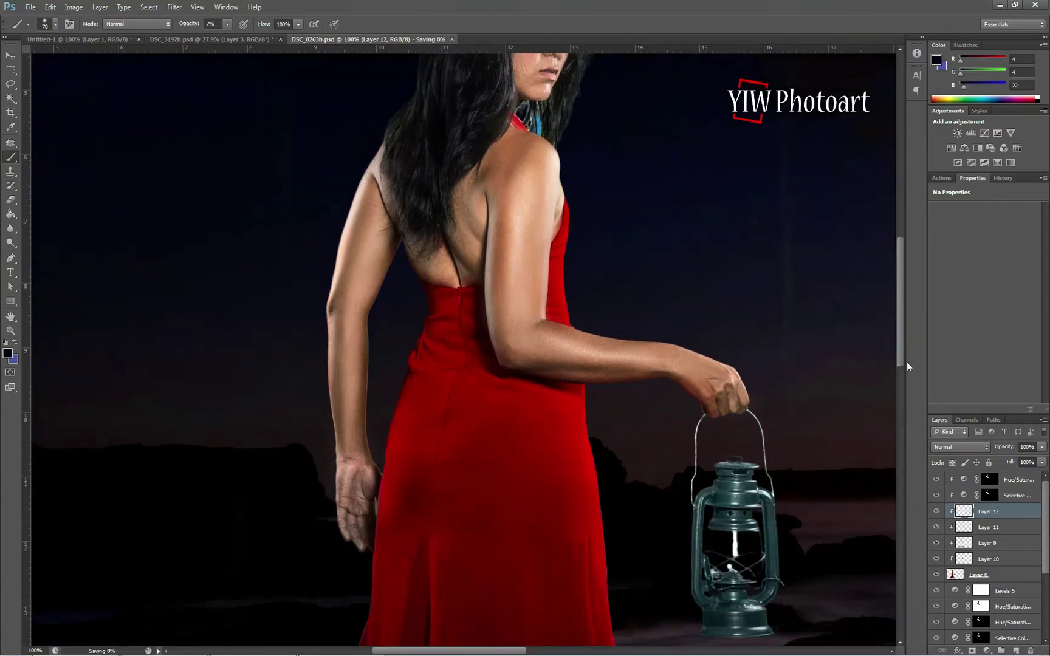
Step: Stamp all visible layers into a new layer at the top of the stack and apply the Imagenomic Portraiture filter to it
click(1014, 480)
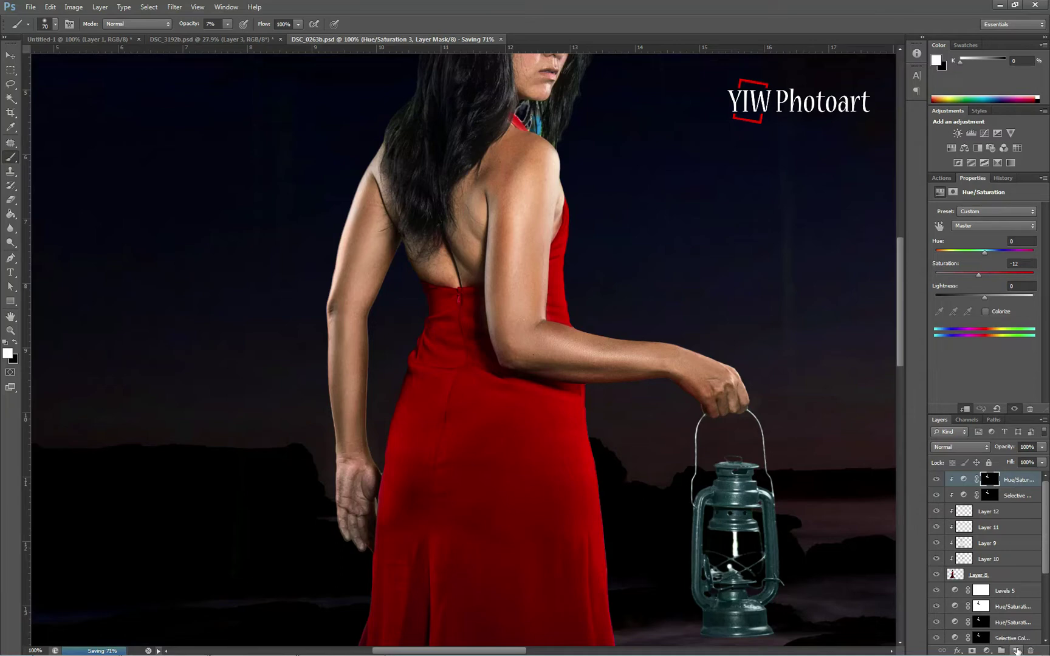
key(shift+ctrl+alt+e)
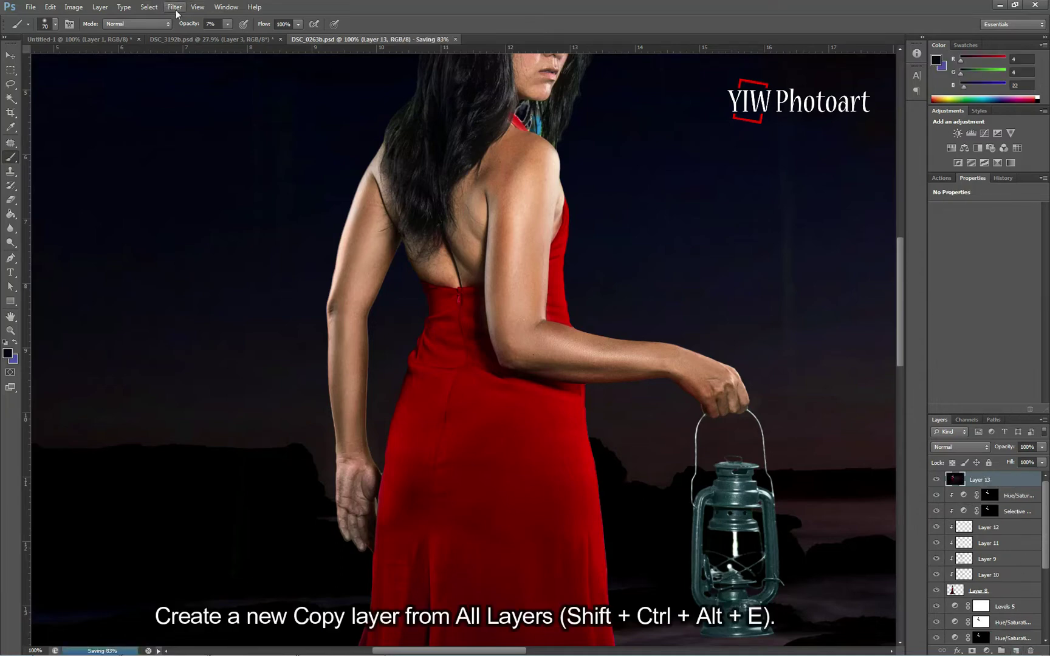
click(174, 6)
mouse_move(200, 225)
click(346, 225)
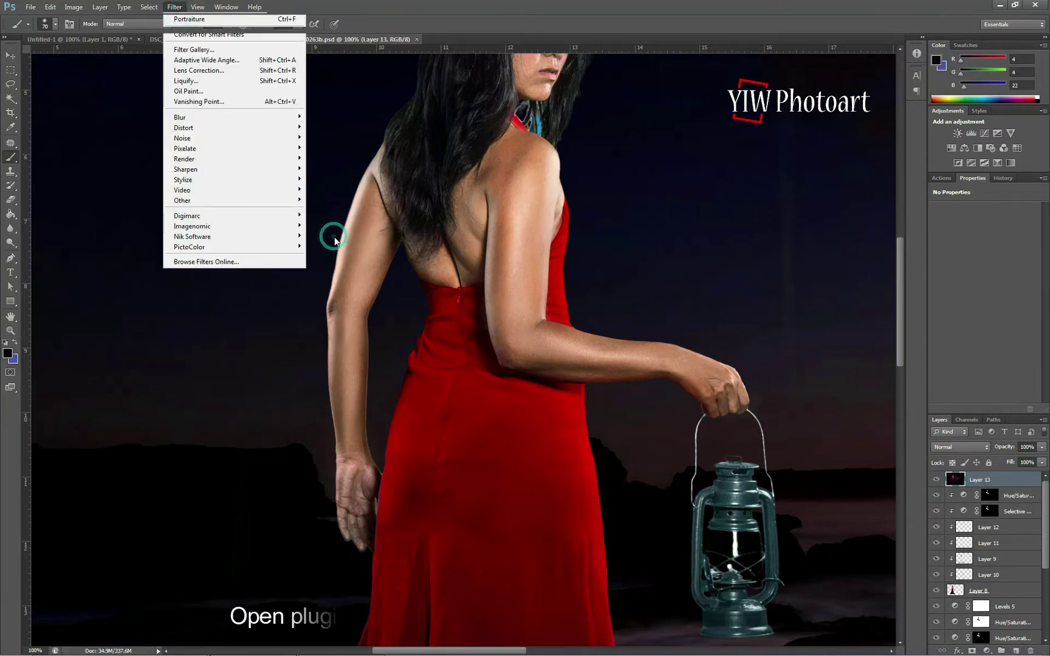
click(744, 162)
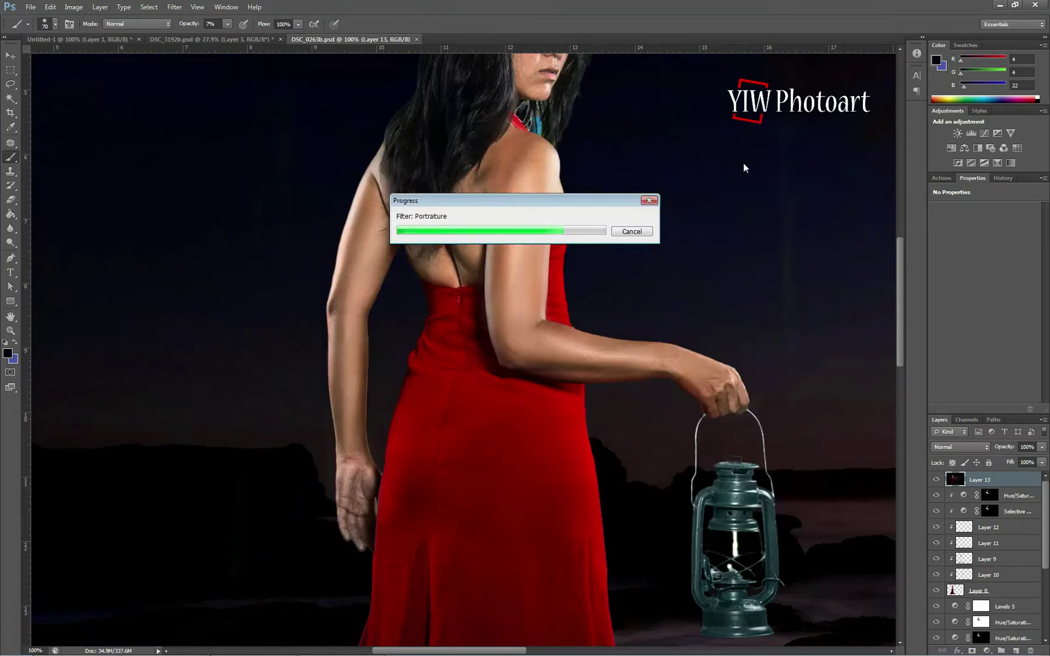
Step: Hide Layer 13 behind a black mask and reveal its smoothing on the shoulder, arms and lantern hand with white at 100% brush opacity
alt+click(972, 651)
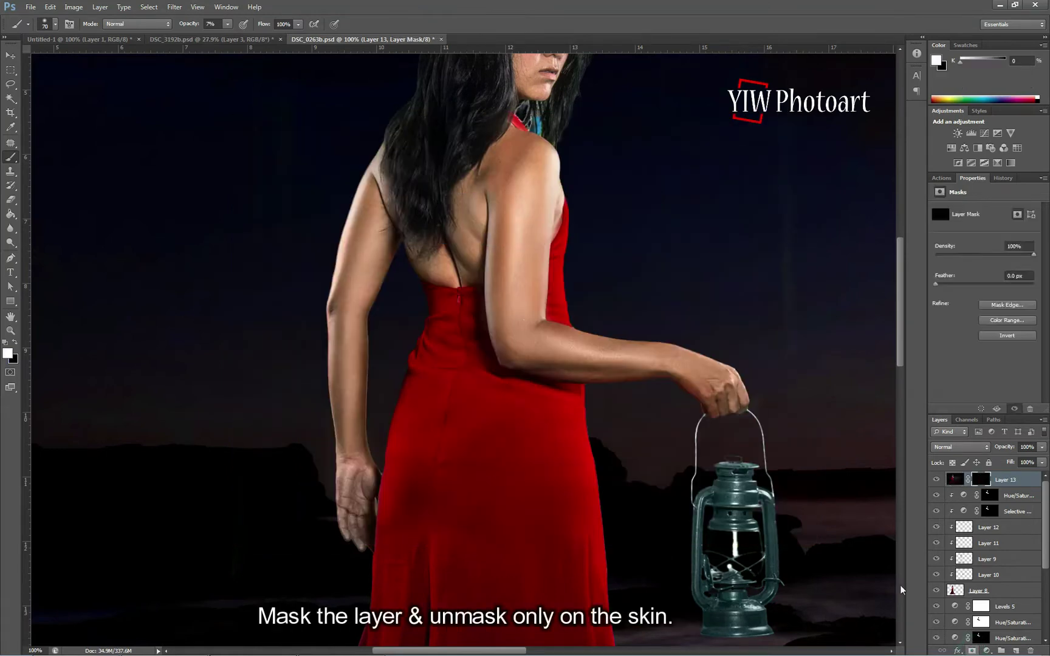
click(229, 27)
drag(227, 35, 298, 37)
drag(529, 159, 517, 208)
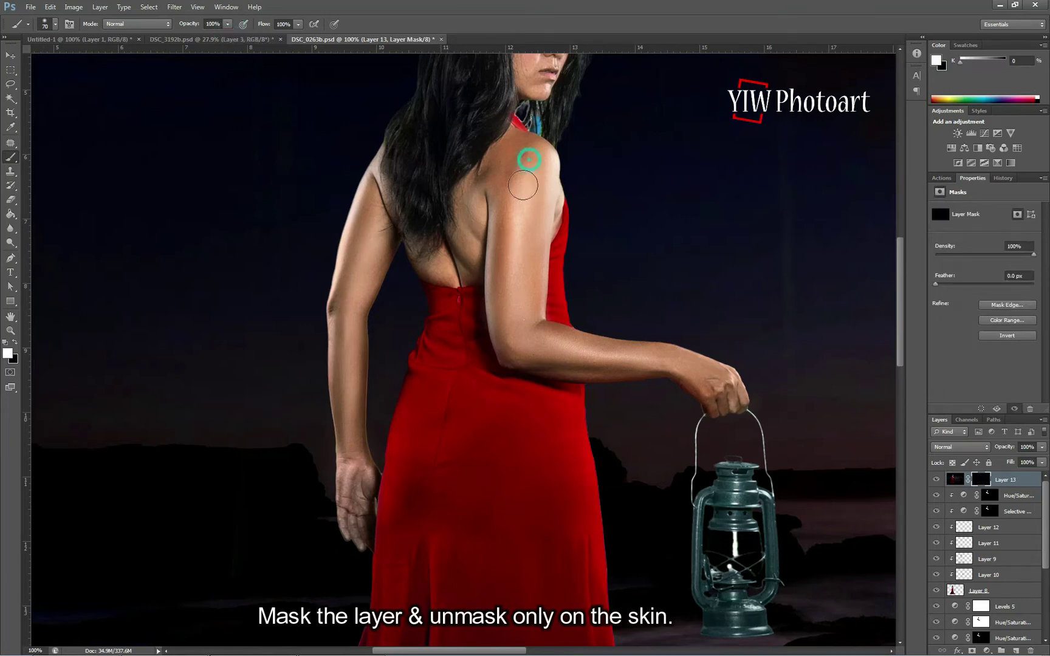
drag(523, 334, 521, 347)
drag(567, 347, 667, 363)
drag(716, 378, 727, 395)
click(574, 335)
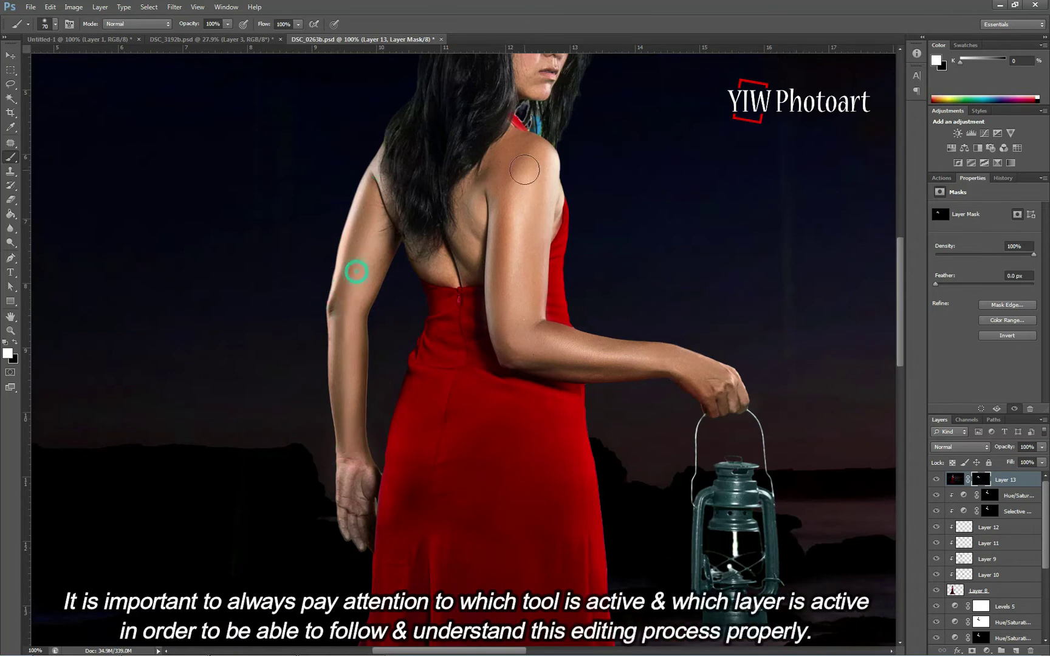
Step: Load the outline of Layer 8 as a selection to confine retouching of the lowered hand
scroll(529, 188, up, 3)
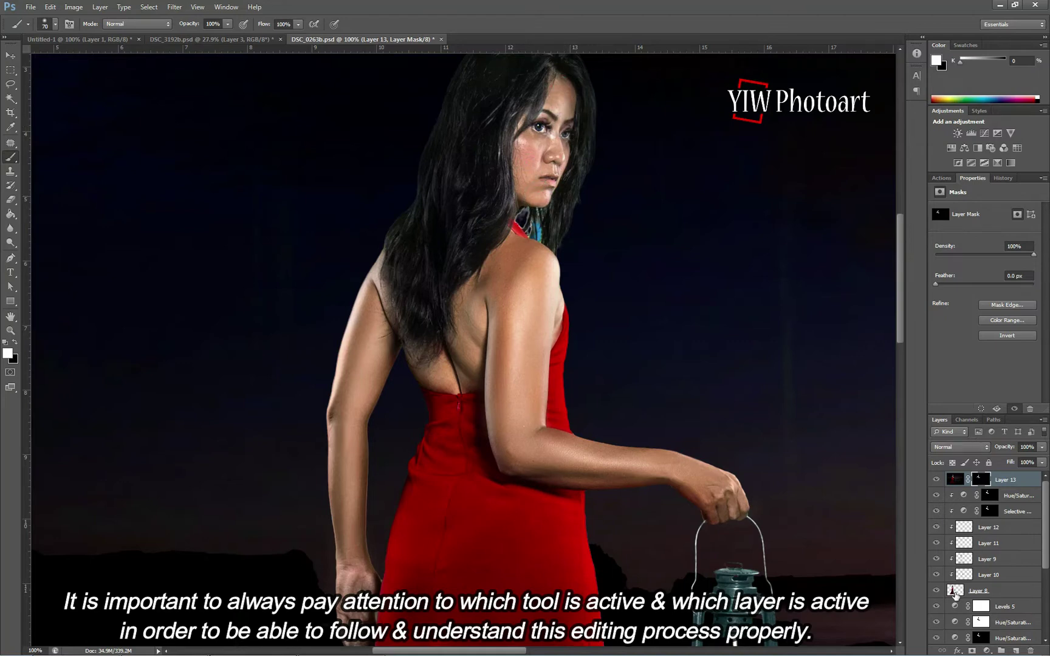
click(197, 7)
click(216, 85)
drag(331, 412, 433, 185)
drag(386, 358, 393, 178)
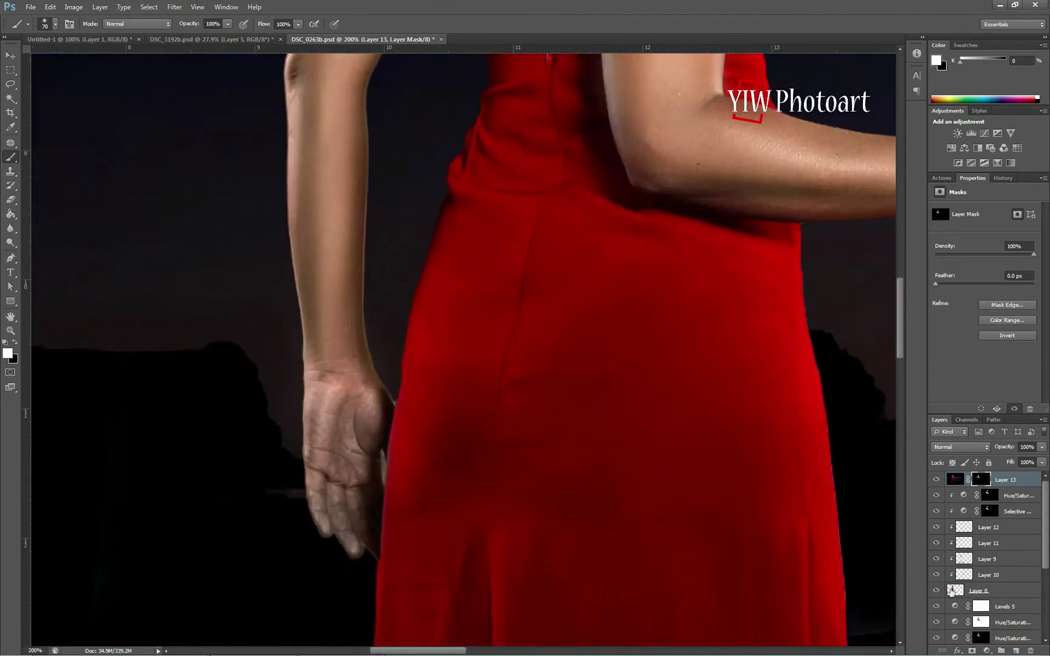
ctrl+click(952, 592)
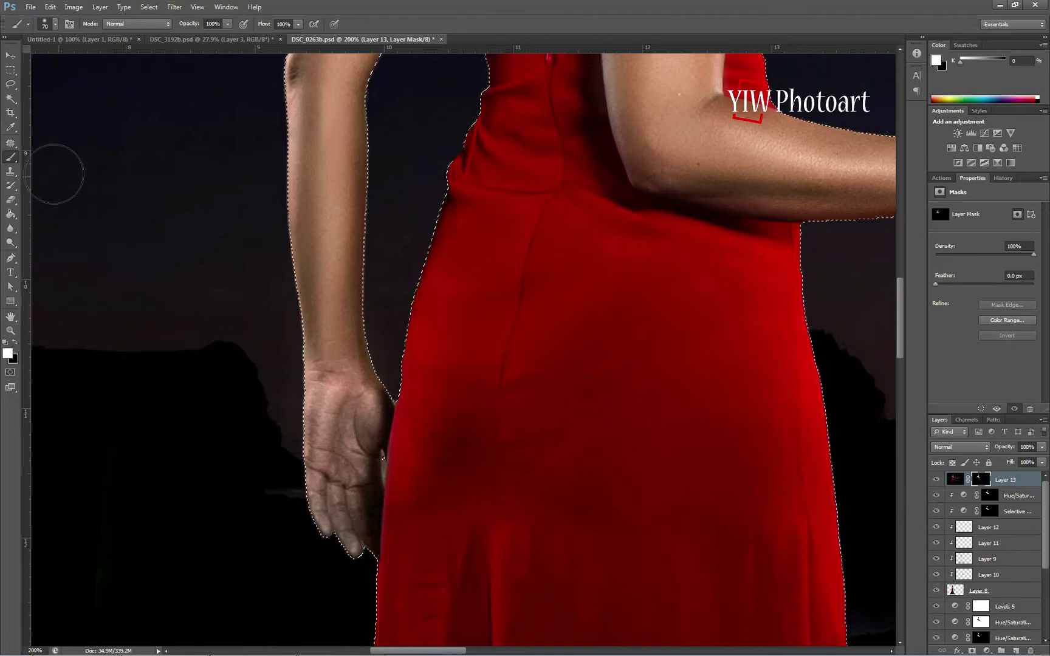
Step: Set up a 30 px brush at 11% opacity in pinkish skin colour (RGB 210, 155, 140) and add a new Normal layer above Layer 13
click(227, 24)
click(177, 36)
drag(328, 377, 340, 466)
key([)
key([)
key([)
key([)
click(956, 479)
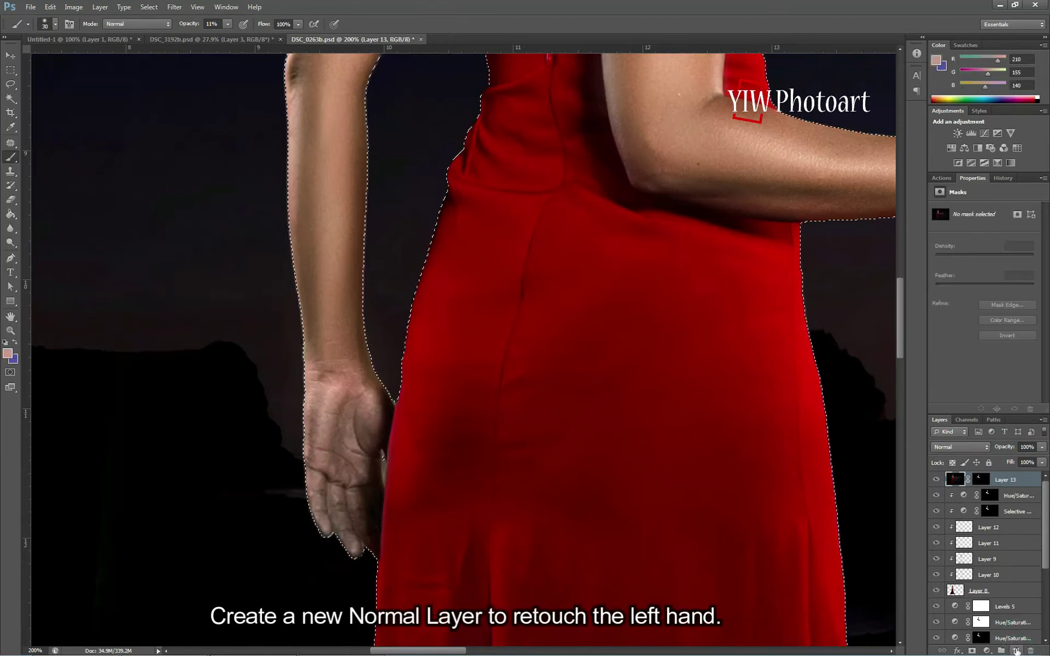
click(1016, 650)
Step: Paint skin colour over the palm and finger creases of the lowered hand on Layer 14 with a 10 px brush
click(197, 7)
click(213, 85)
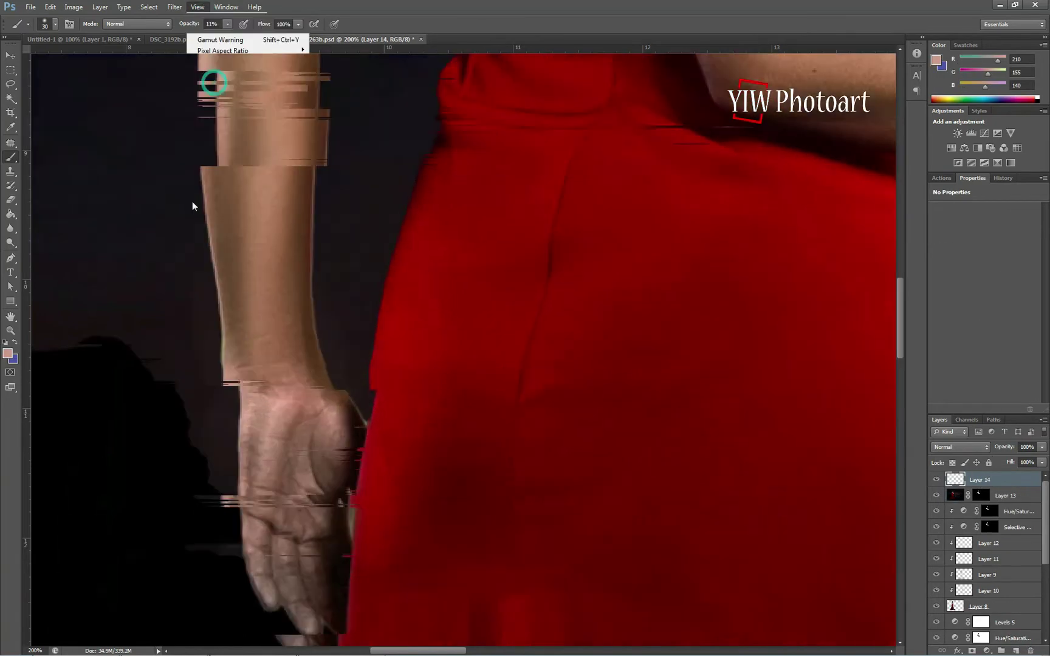
key(bracketleft)
key(bracketleft)
click(243, 463)
mouse_move(286, 448)
mouse_down()
mouse_move(312, 467)
mouse_move(282, 479)
mouse_move(302, 504)
mouse_move(290, 473)
mouse_up()
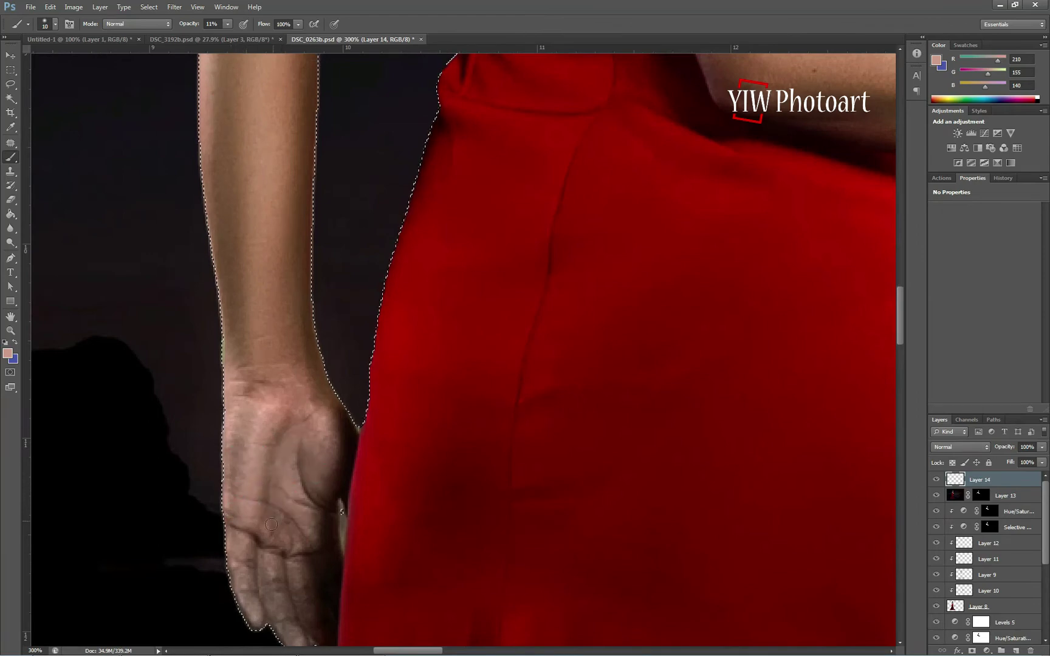
drag(267, 519, 294, 542)
click(270, 600)
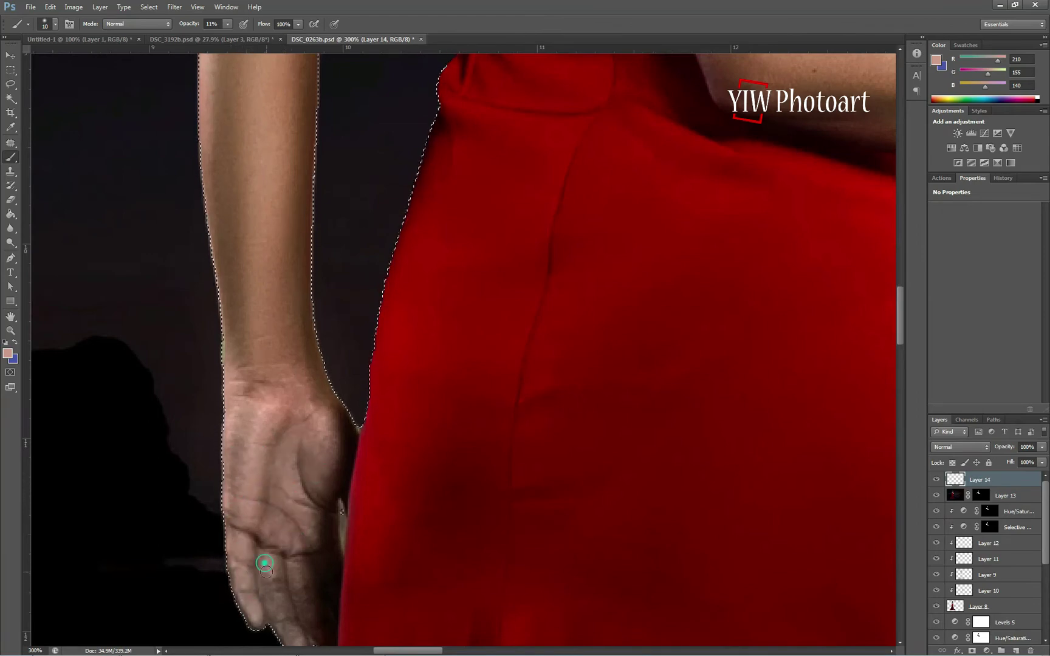
click(283, 626)
mouse_move(305, 574)
mouse_down()
mouse_move(308, 610)
mouse_move(325, 495)
mouse_up()
Step: Brighten the lowered hand further with 10 and 20 px brush sizes, clear the selection and touch up the fingertips
key(bracketright)
click(302, 531)
key(bracketleft)
click(254, 481)
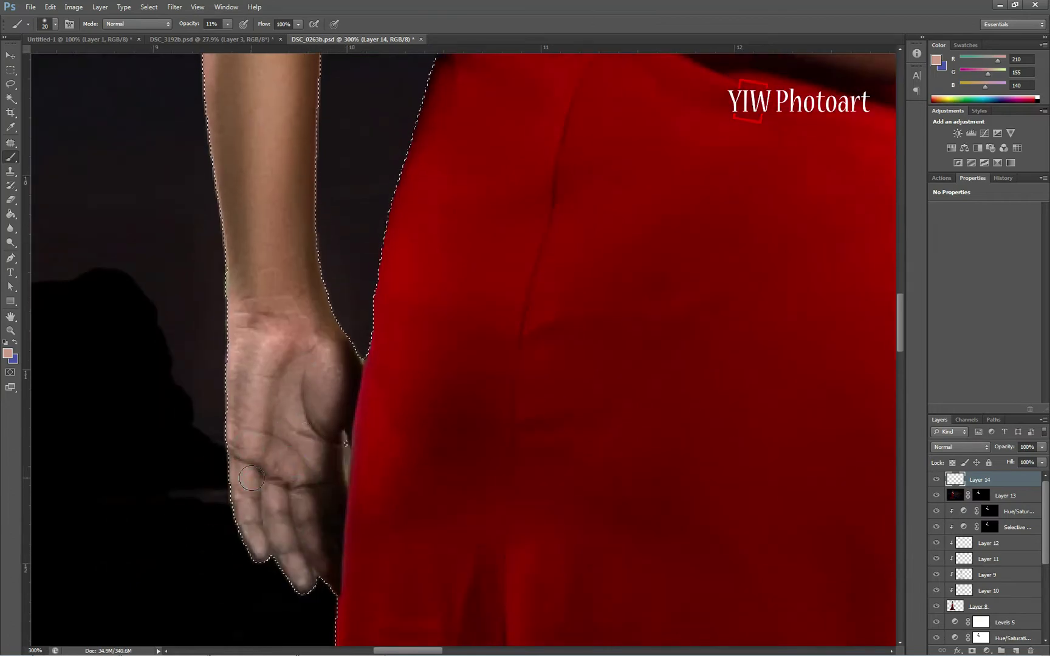
click(315, 532)
click(300, 417)
click(10, 70)
click(54, 113)
key(b)
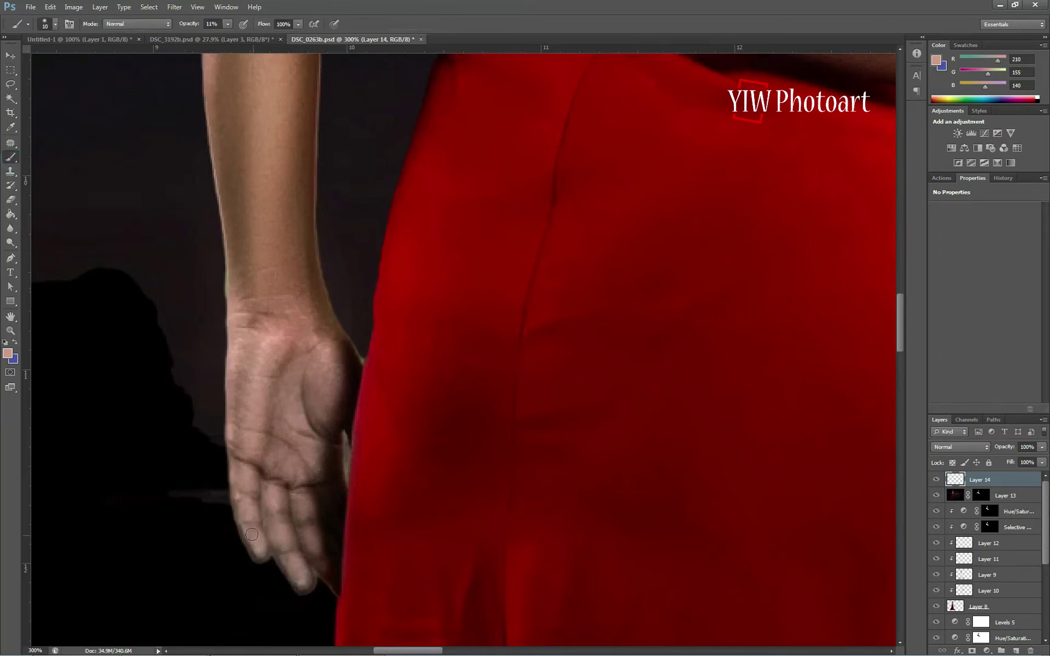
click(308, 569)
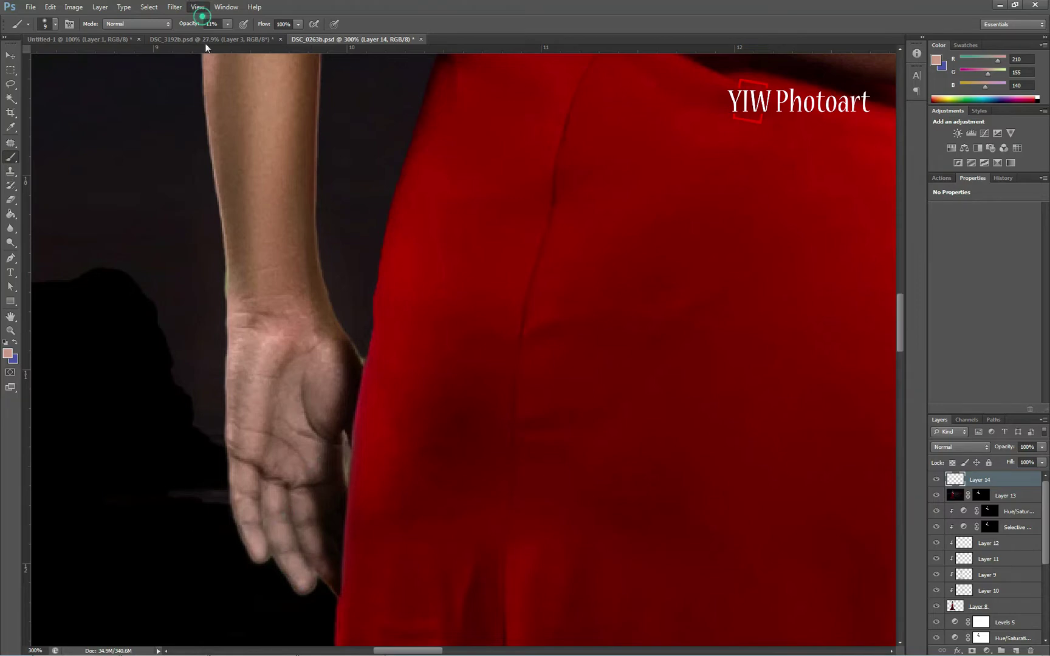
Step: Add a new Soft Light layer above Layer 14 and set the foreground colour to pale pink fdebe6
click(202, 8)
click(226, 114)
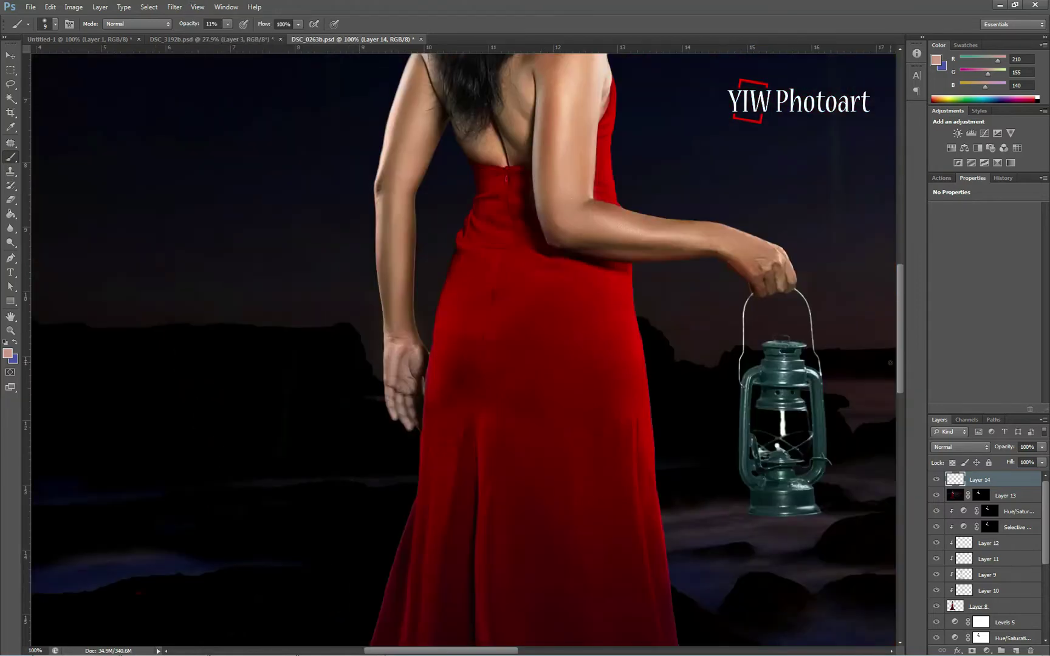
scroll(902, 345, up, 4)
click(1016, 650)
click(961, 447)
click(958, 305)
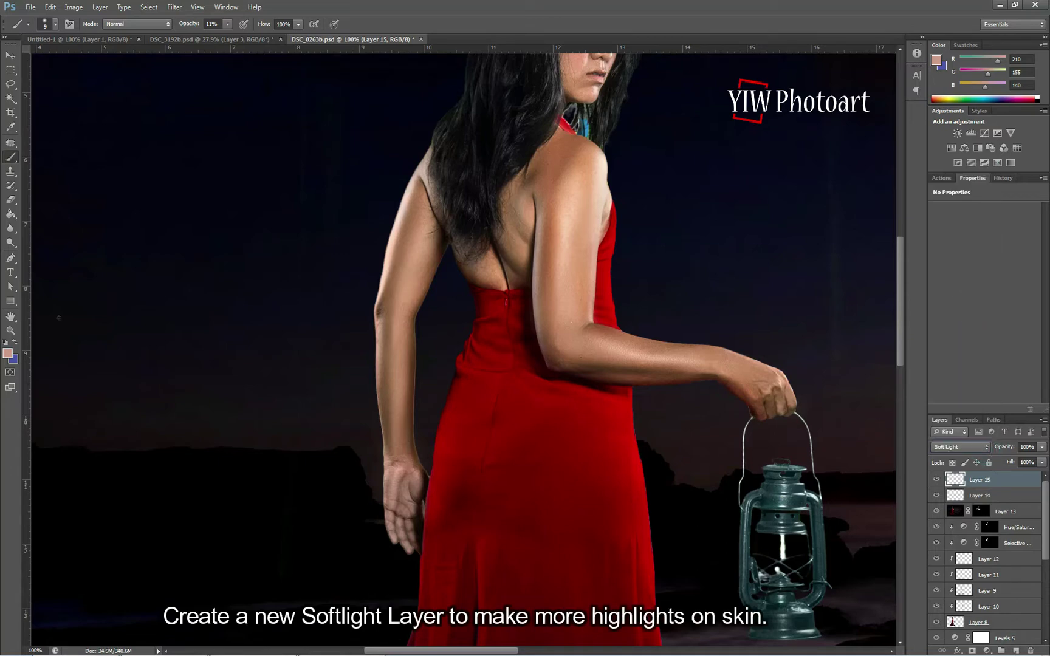
click(9, 353)
click(627, 479)
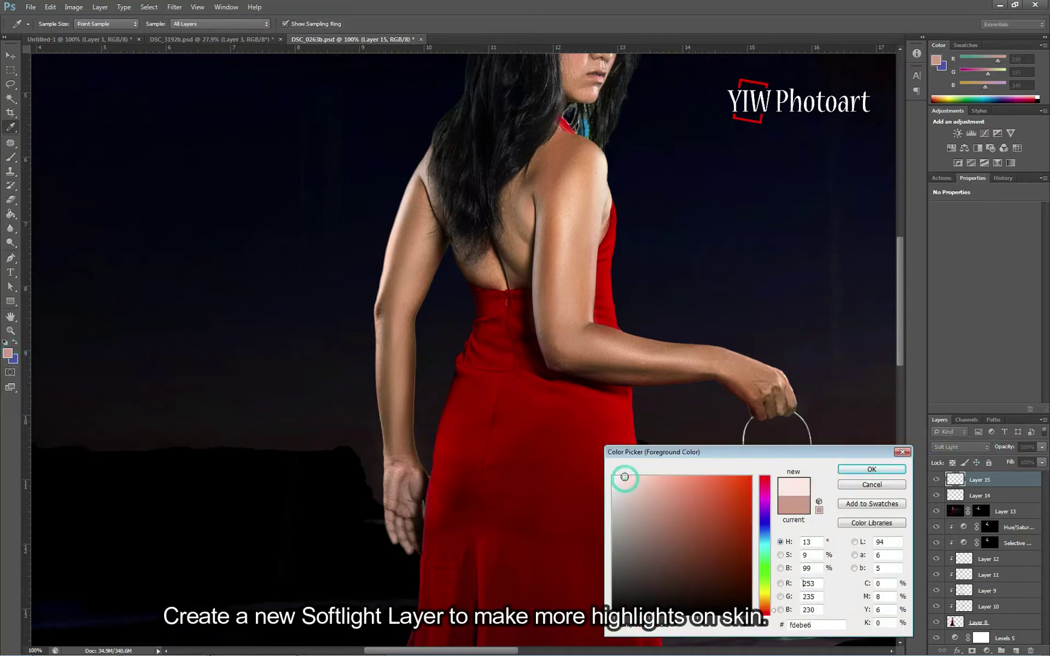
click(871, 469)
Step: Paint soft highlights along the arms and hands on the Soft Light layer with a 70 px brush at 11% opacity
key(b)
key(bracketright)
drag(633, 347, 729, 368)
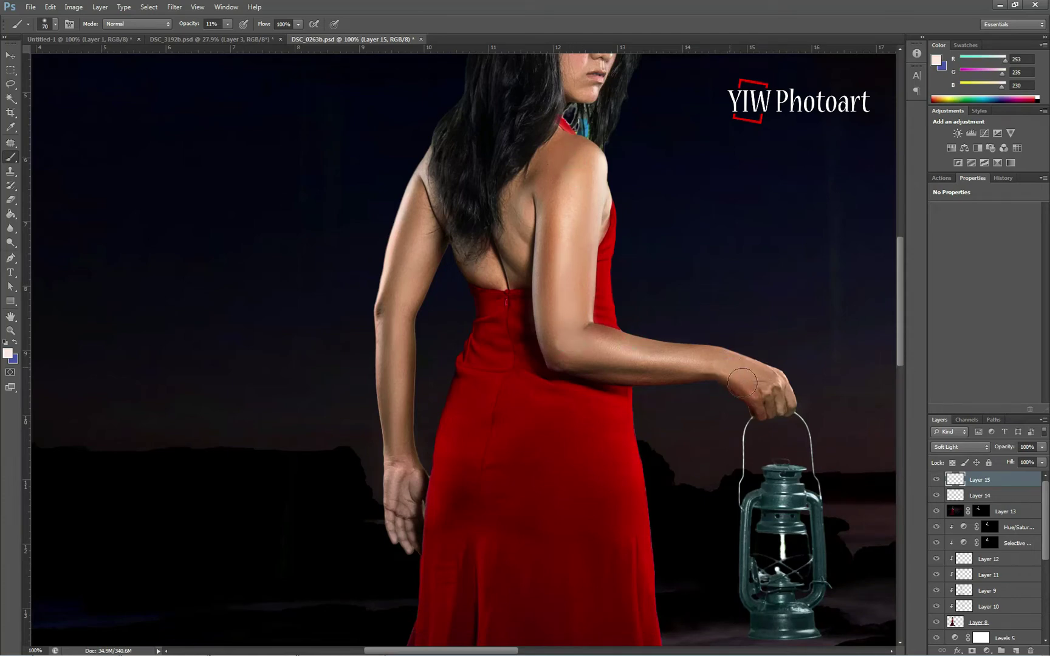
drag(403, 473, 403, 535)
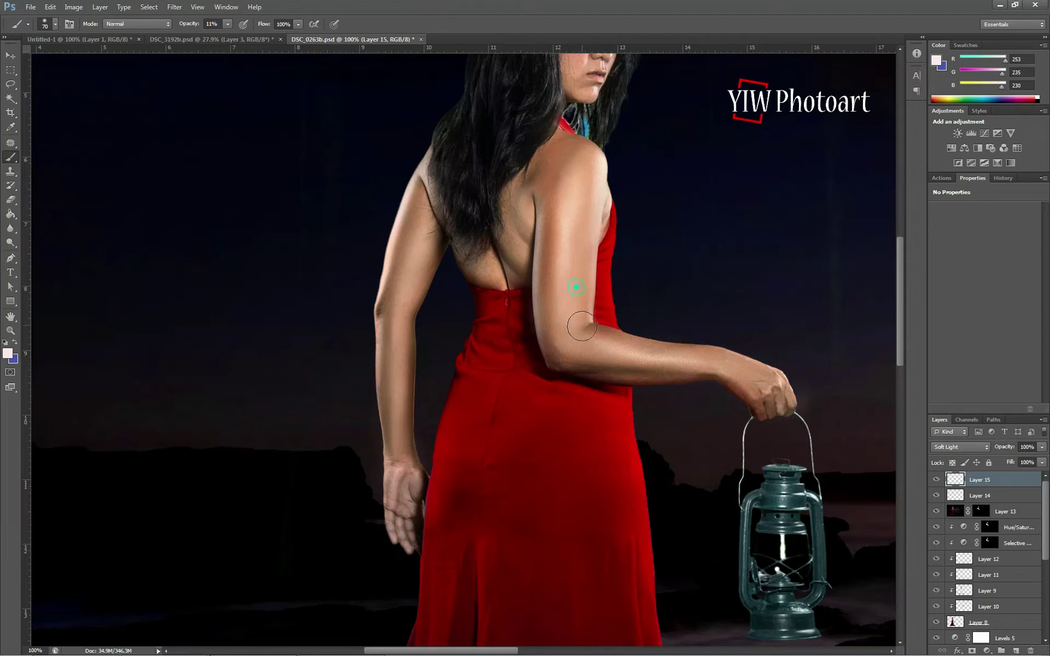
click(781, 395)
Step: Shade the edges of the arms and lowered hand on Layer 15 with dark blue-black (RGB 11, 9, 26) and save the document
click(7, 353)
click(251, 319)
click(871, 469)
drag(596, 378, 695, 369)
mouse_move(622, 328)
mouse_down()
mouse_move(804, 364)
mouse_move(789, 401)
mouse_move(751, 408)
mouse_up()
drag(415, 197, 386, 295)
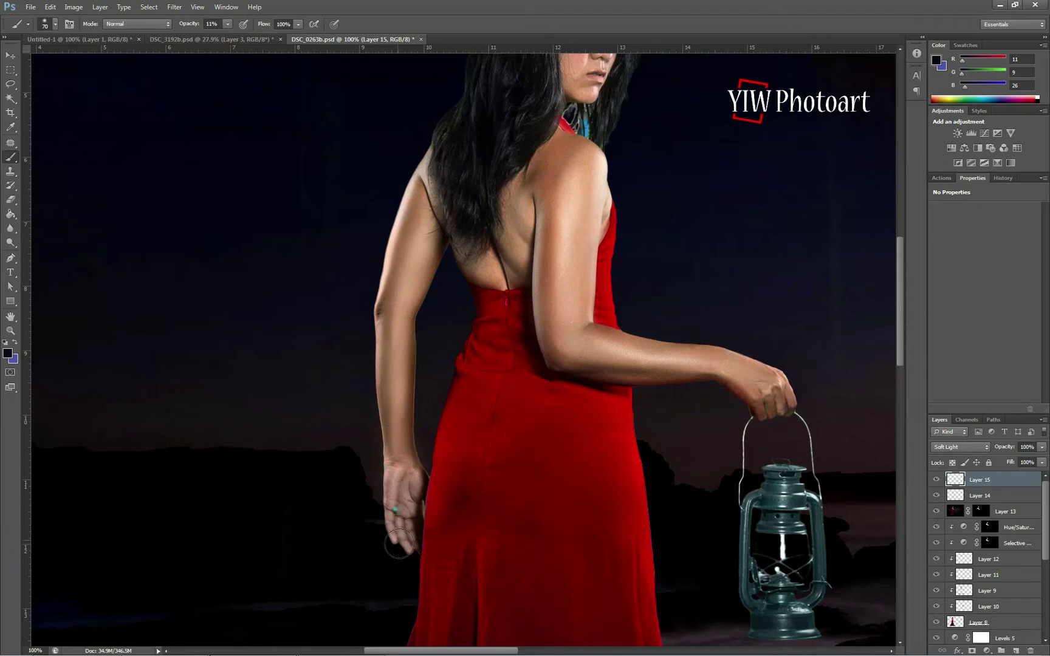
drag(901, 329, 905, 299)
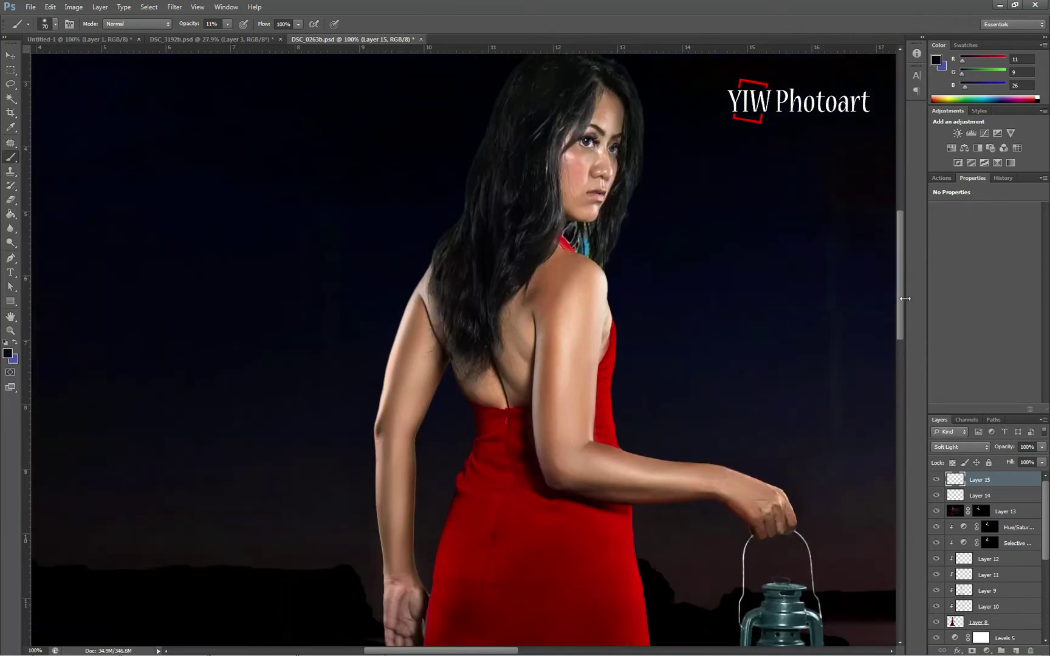
key(ctrl+s)
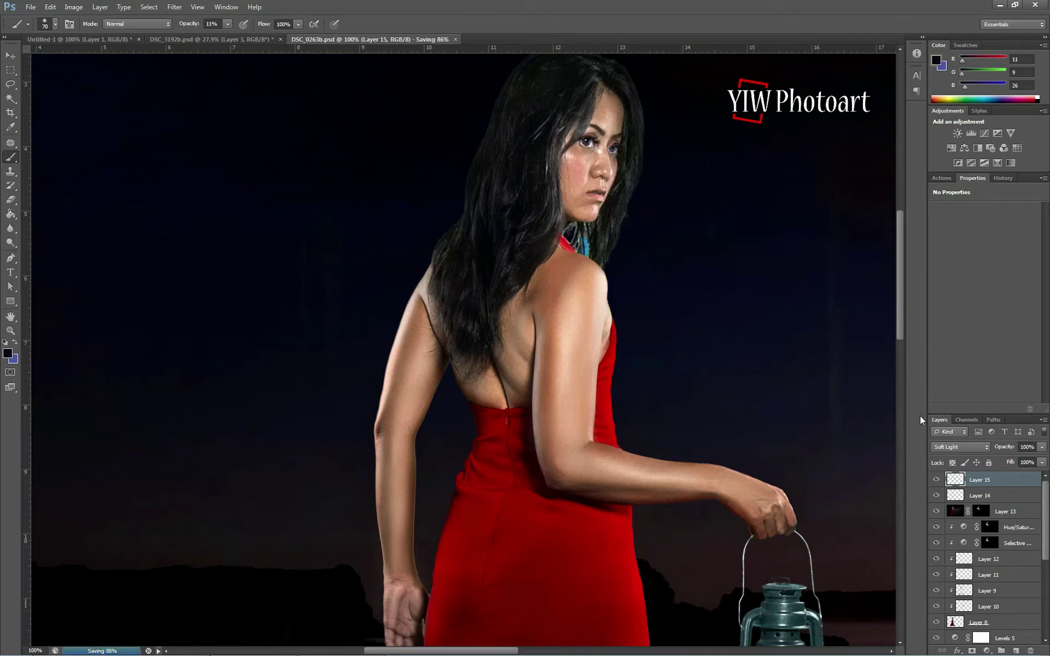
Step: Stamp all visible layers into a new top layer and open the Oil Paint filter for it
key(shift+ctrl+alt+e)
click(174, 7)
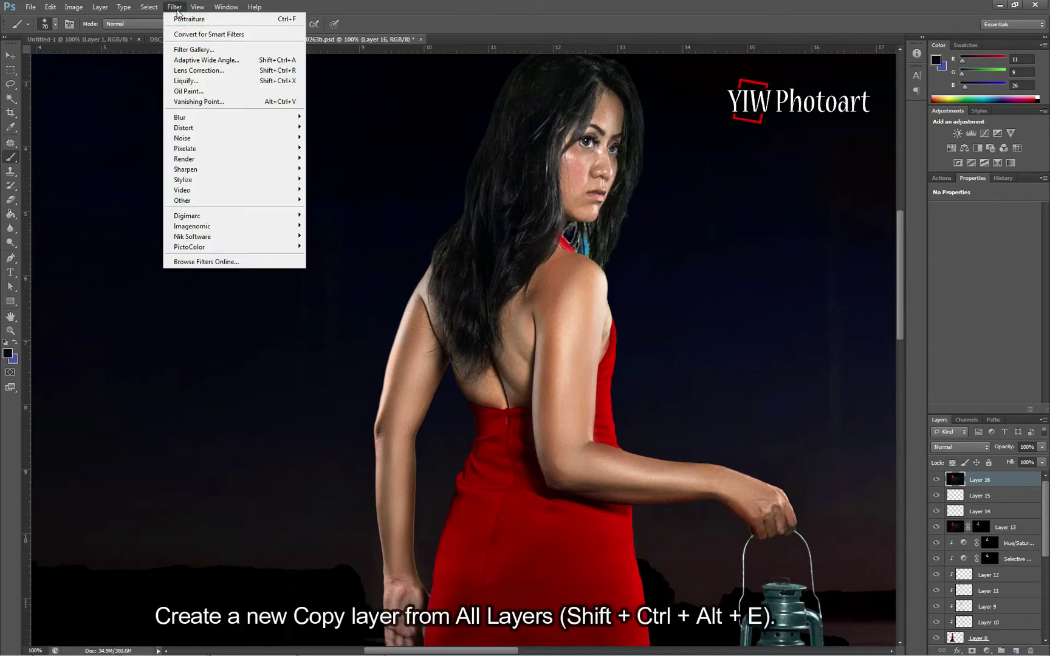
click(234, 93)
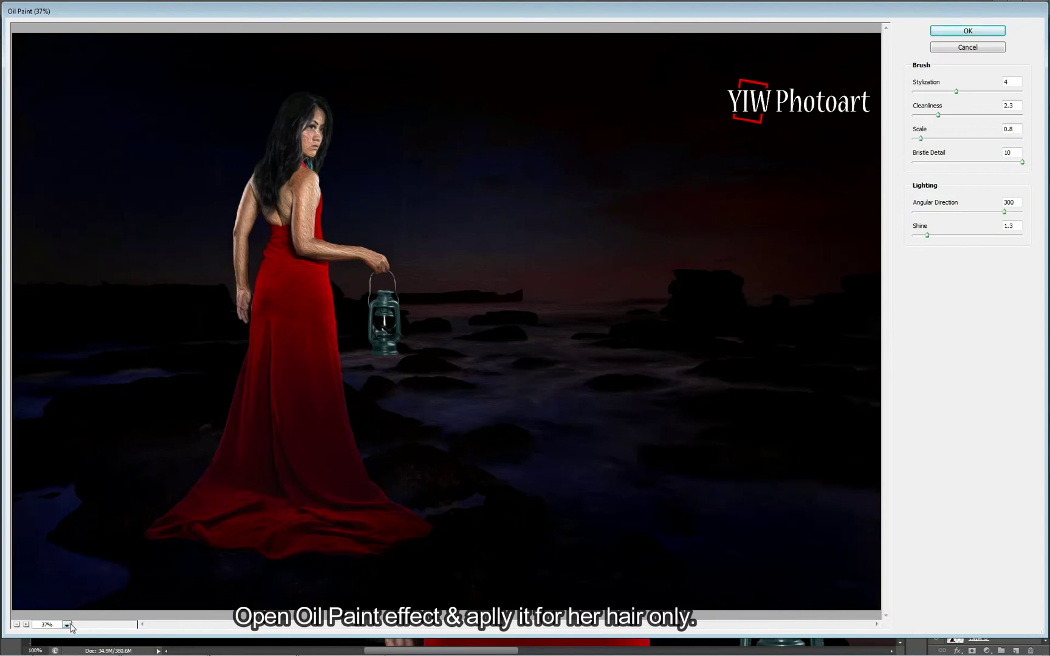
click(67, 626)
click(58, 470)
mouse_move(181, 154)
mouse_down()
mouse_move(377, 281)
mouse_move(507, 410)
mouse_up()
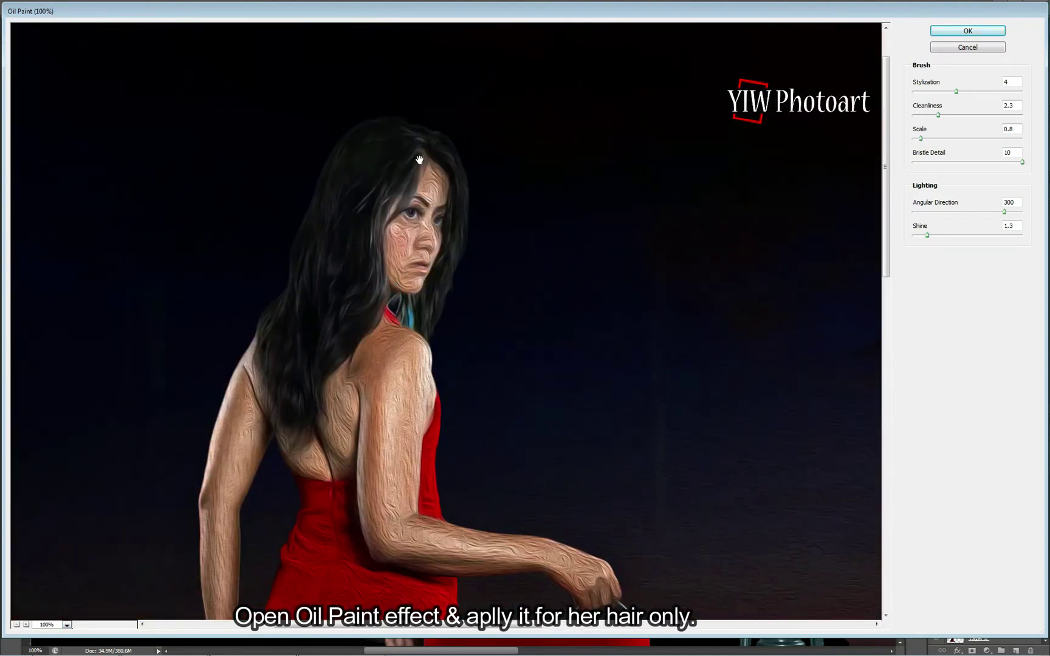
Step: Apply Oil Paint with Scale 1.49, Bristle Detail 10 and Cleanliness 10, keeping the other settings
drag(921, 138, 928, 139)
drag(1022, 162, 989, 163)
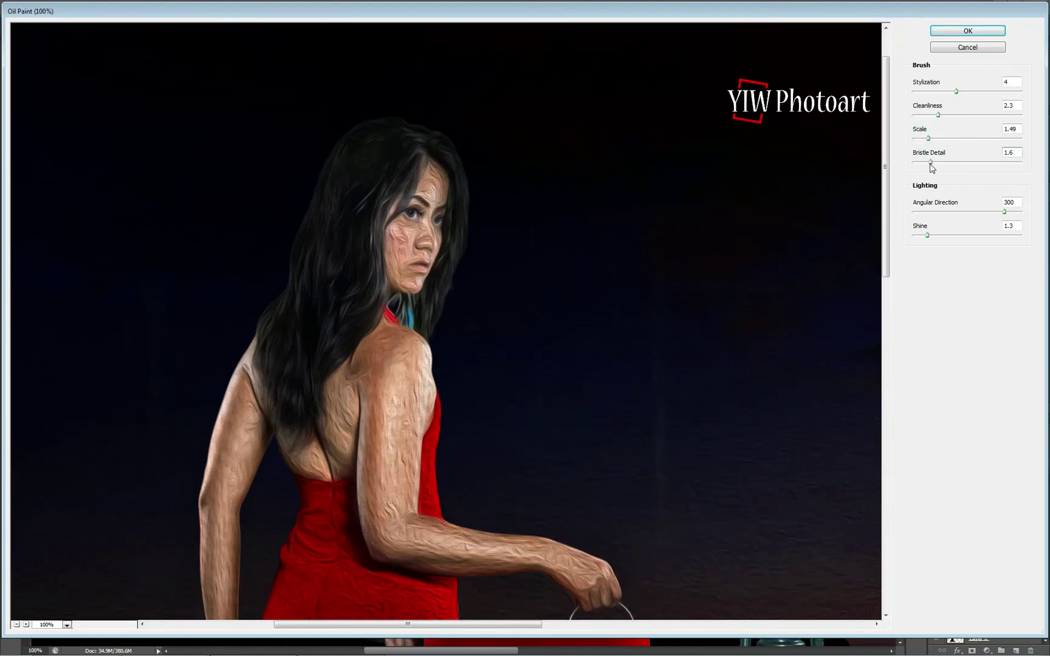
drag(931, 163, 1031, 162)
drag(940, 115, 1036, 122)
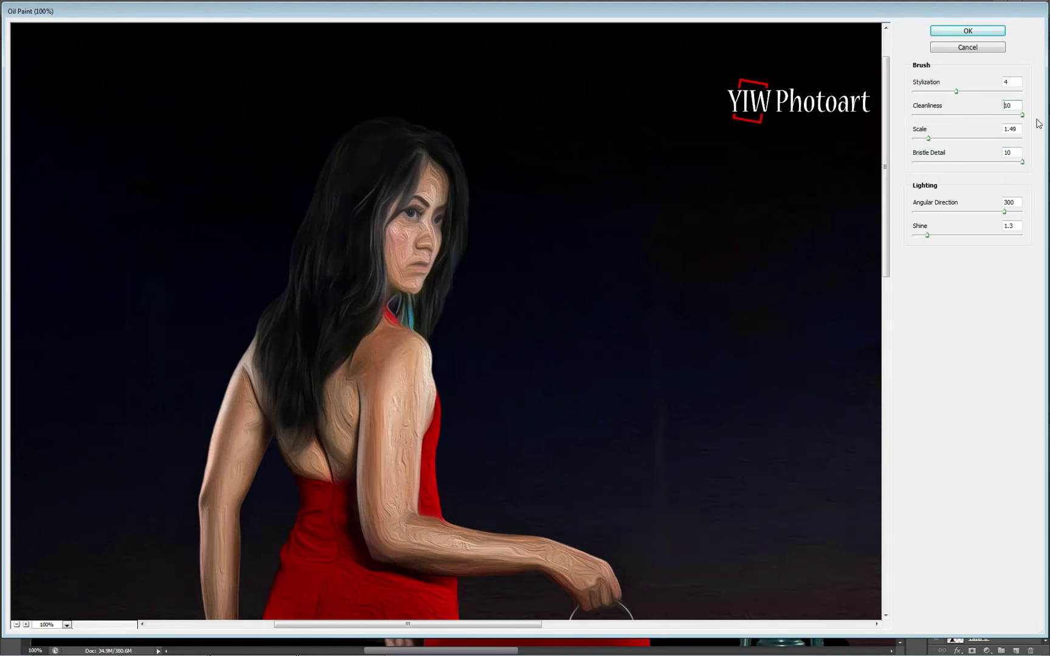
click(968, 30)
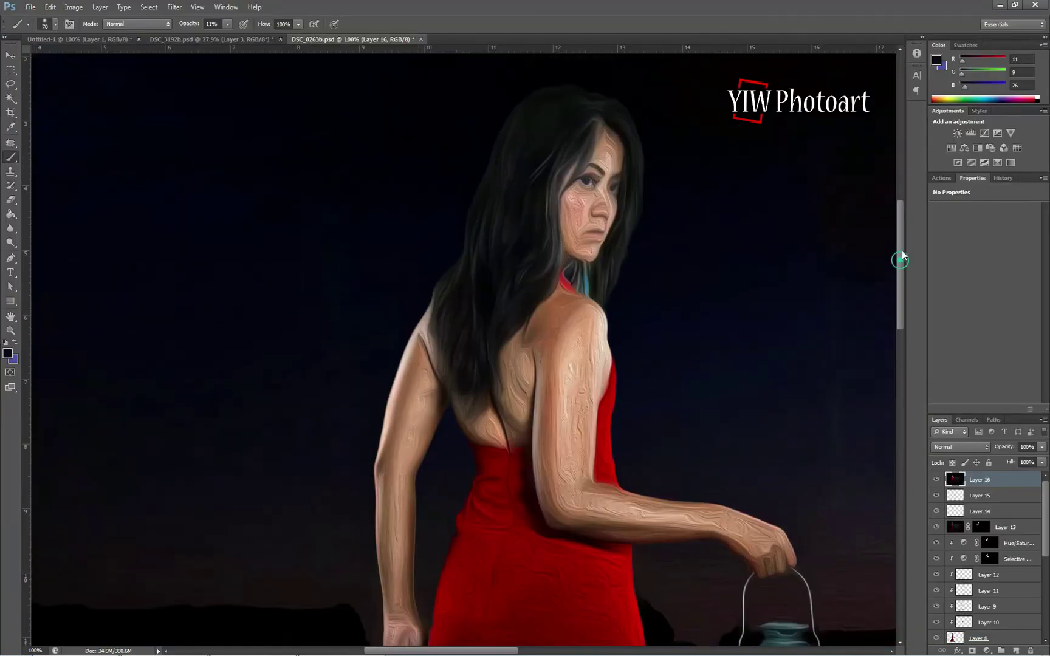
Step: Hide Layer 16 behind a black mask and reveal the oil-paint effect on the hair with white at 29% brush opacity
drag(902, 250, 902, 228)
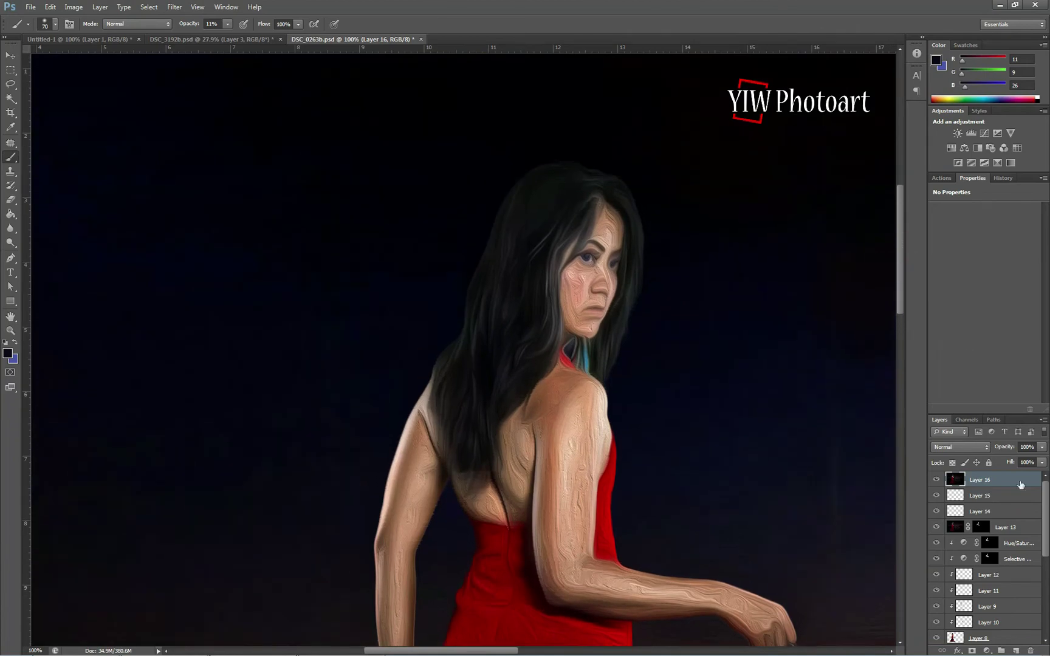
click(227, 24)
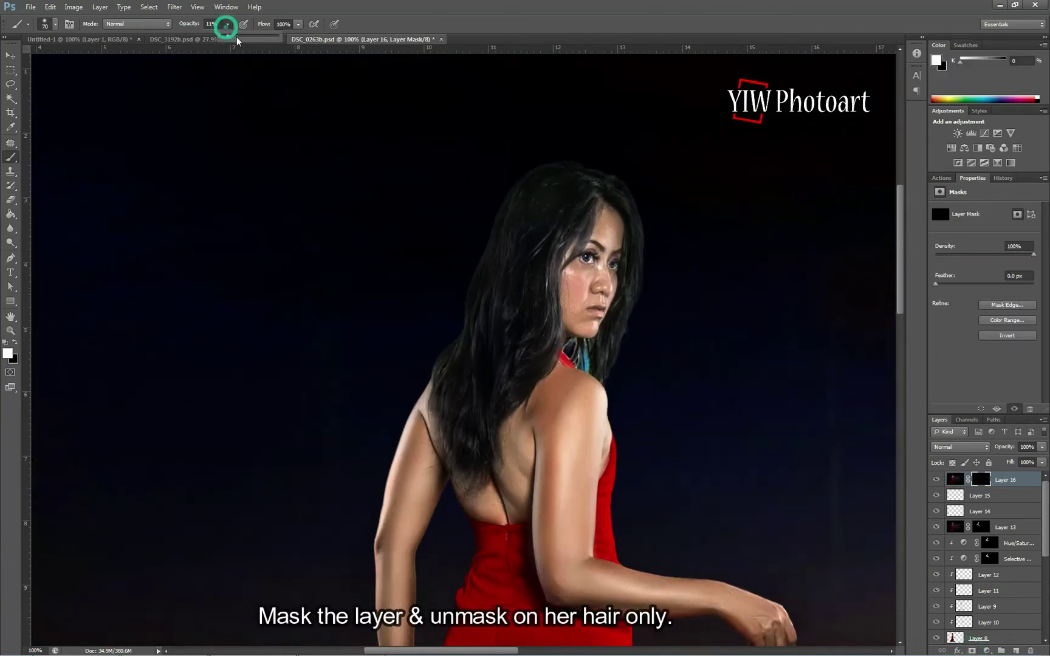
mouse_move(562, 197)
mouse_down()
mouse_move(552, 176)
mouse_move(575, 211)
mouse_move(594, 177)
mouse_up()
mouse_move(610, 176)
mouse_down()
mouse_move(577, 168)
mouse_move(470, 377)
mouse_up()
drag(508, 299, 510, 308)
click(530, 302)
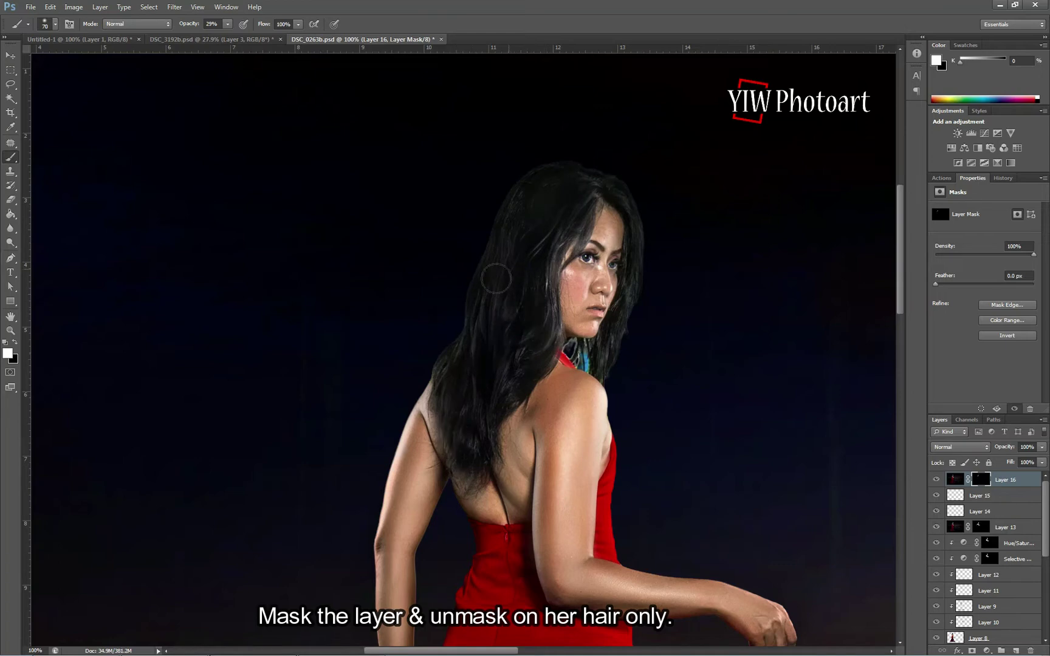
click(609, 354)
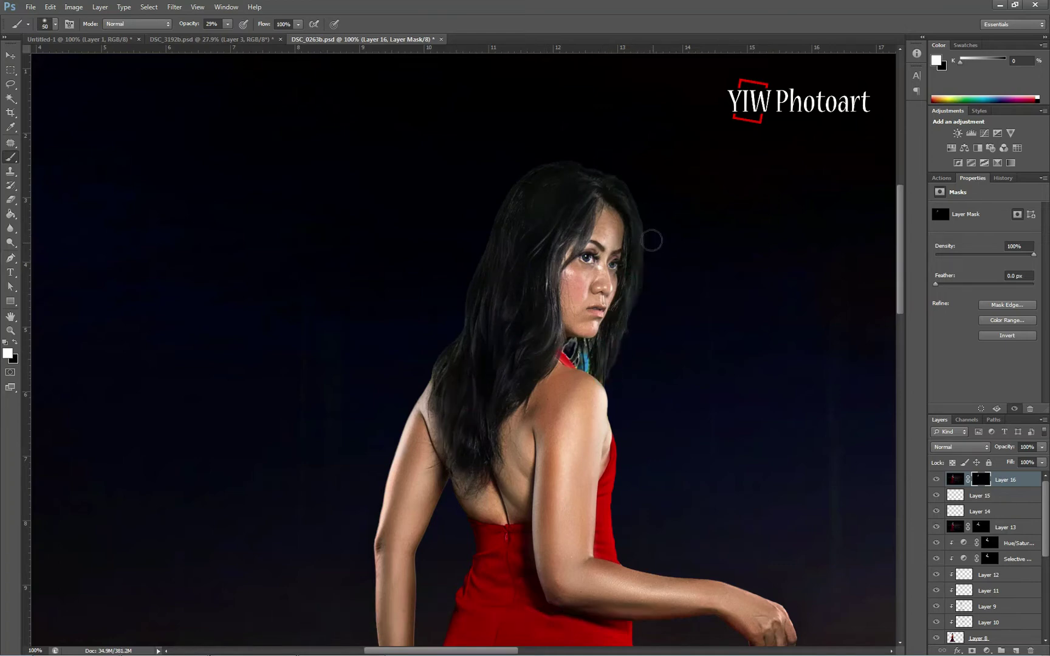
Step: Build up the oil-paint effect over the crown and long strands on Layer 16's mask, compare with the layer hidden, and save the document
click(549, 170)
click(547, 243)
click(466, 418)
key(bracketright)
click(534, 247)
click(519, 375)
drag(595, 166, 577, 162)
click(936, 480)
click(936, 480)
drag(903, 306, 902, 330)
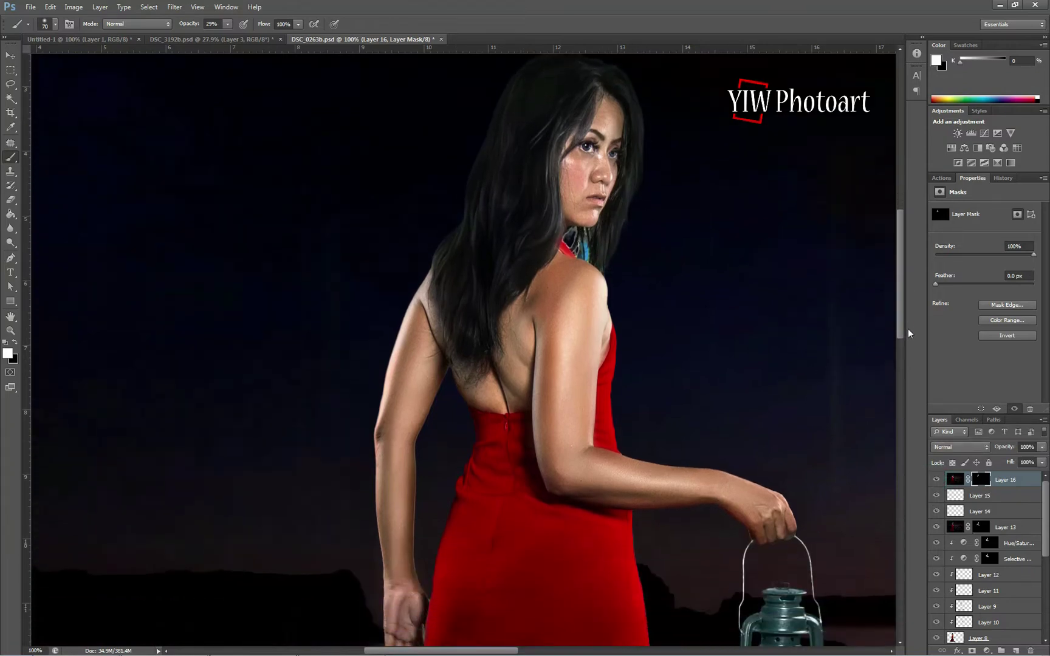
key(ctrl+s)
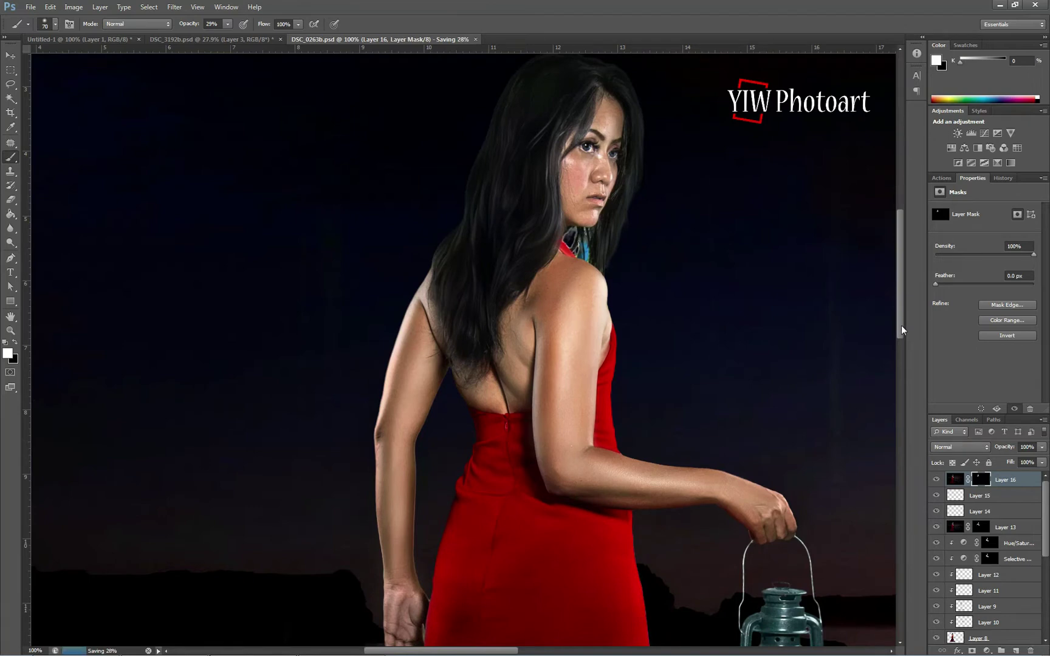
Step: Add a new Overlay layer above Layer 16 for highlights on the lower dress
drag(902, 330, 902, 482)
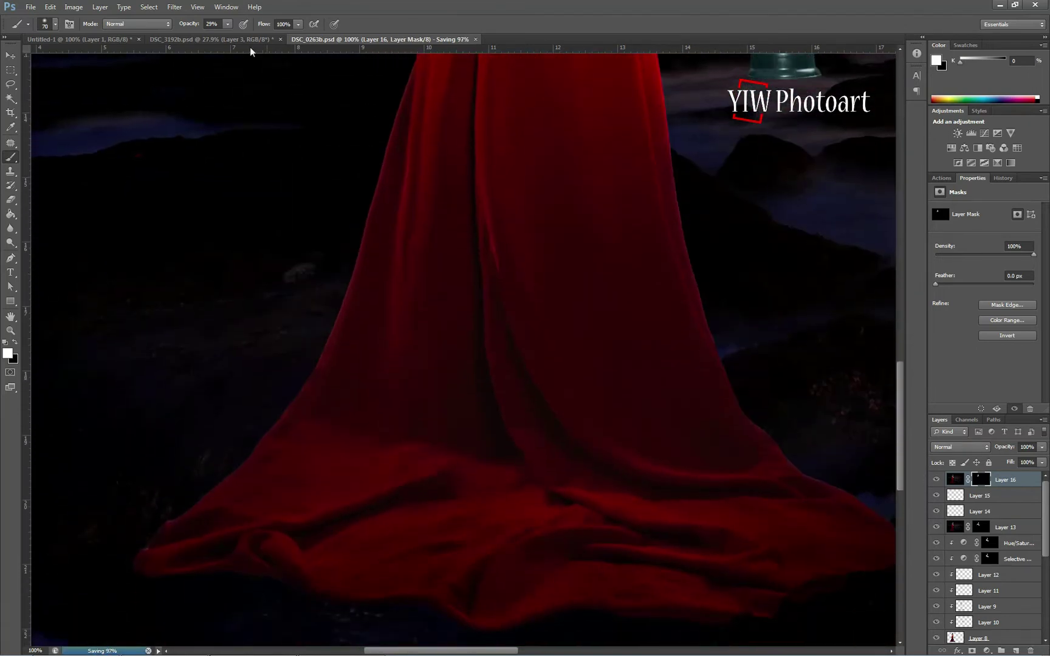
drag(903, 408, 902, 391)
click(1015, 651)
click(986, 447)
click(940, 338)
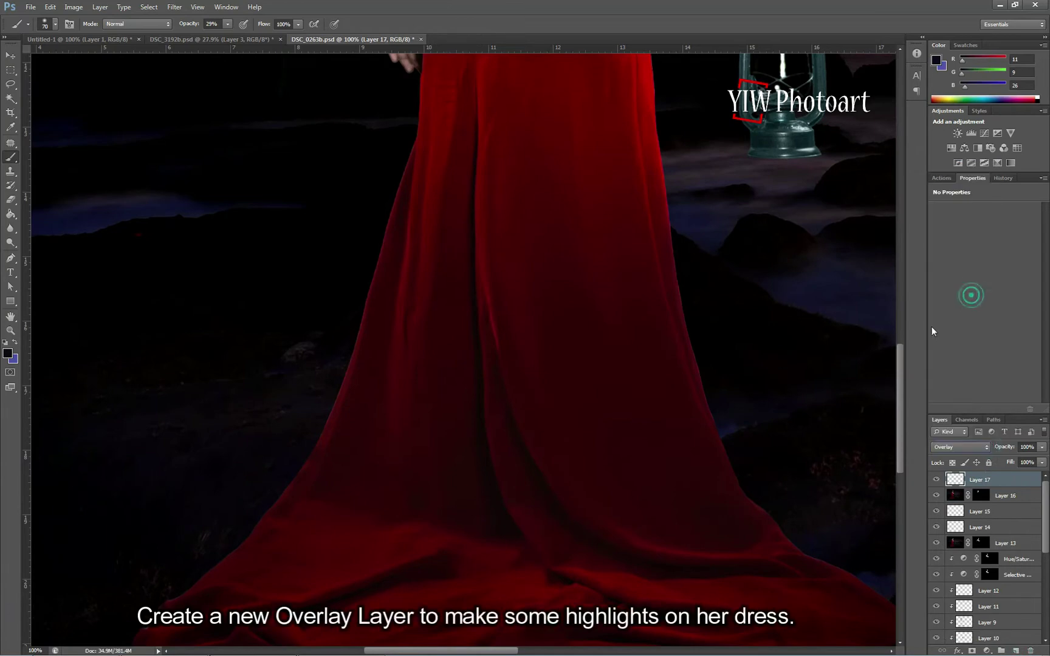
Step: Set the foreground to pink RGB 250, 175, 176 and brush a highlight along the dress's central fold at 13% opacity
click(8, 354)
click(648, 100)
click(654, 479)
click(892, 471)
drag(899, 415, 899, 356)
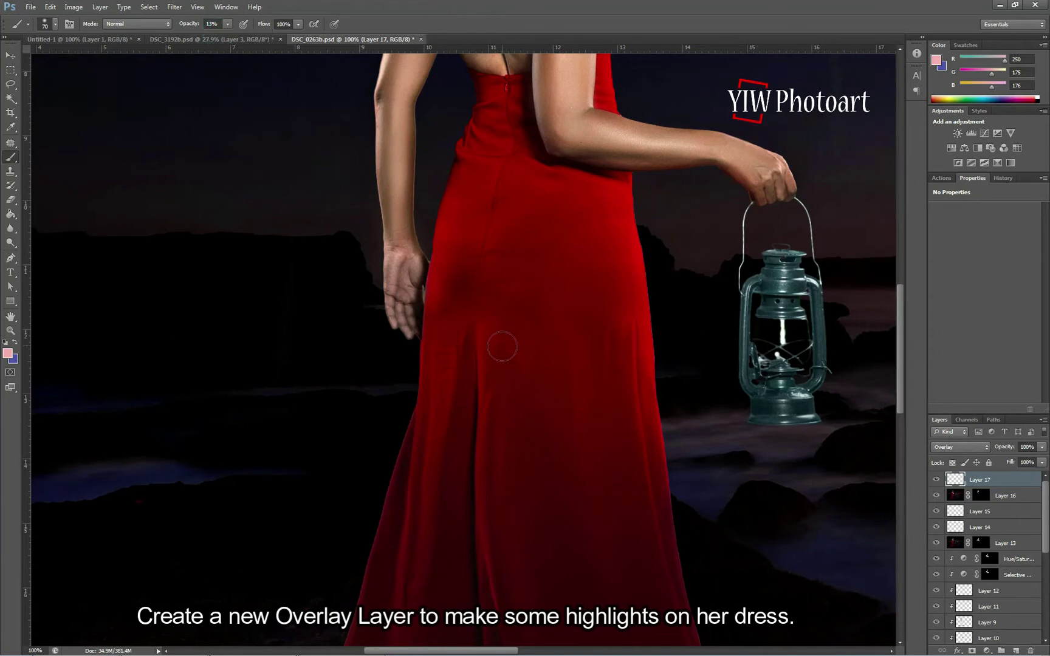
drag(483, 354, 473, 516)
Step: Paint highlights along the long vertical folds of the skirt, starting with a 50 px brush at 13% opacity
key(bracketleft)
key(bracketleft)
mouse_move(624, 523)
mouse_down()
mouse_move(569, 395)
mouse_move(531, 184)
mouse_up()
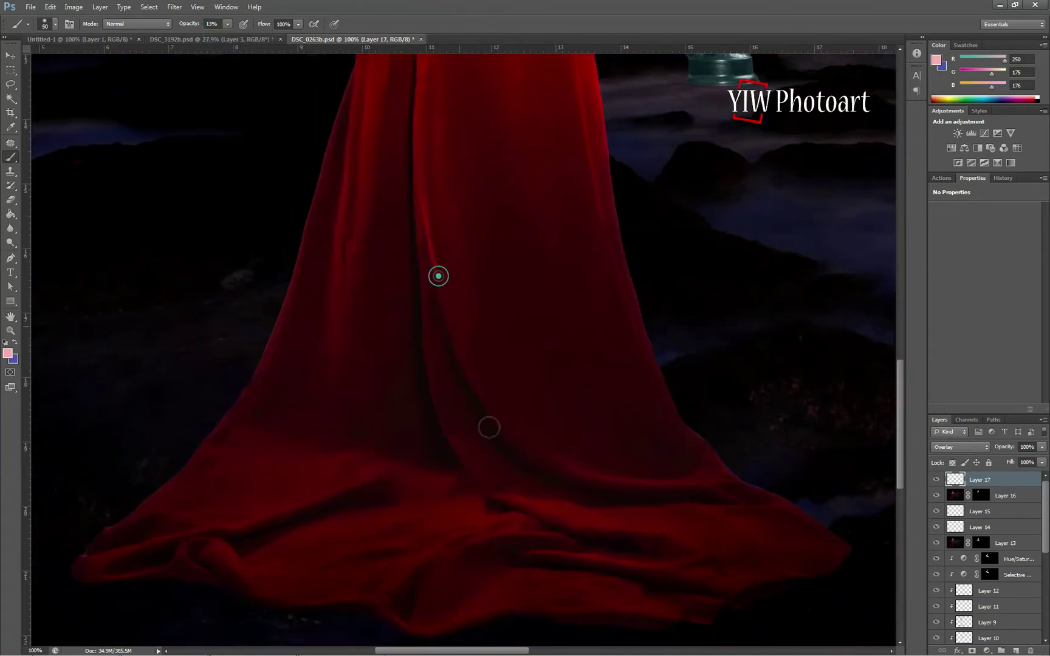
mouse_move(347, 321)
mouse_down()
mouse_move(437, 244)
mouse_move(425, 200)
mouse_up()
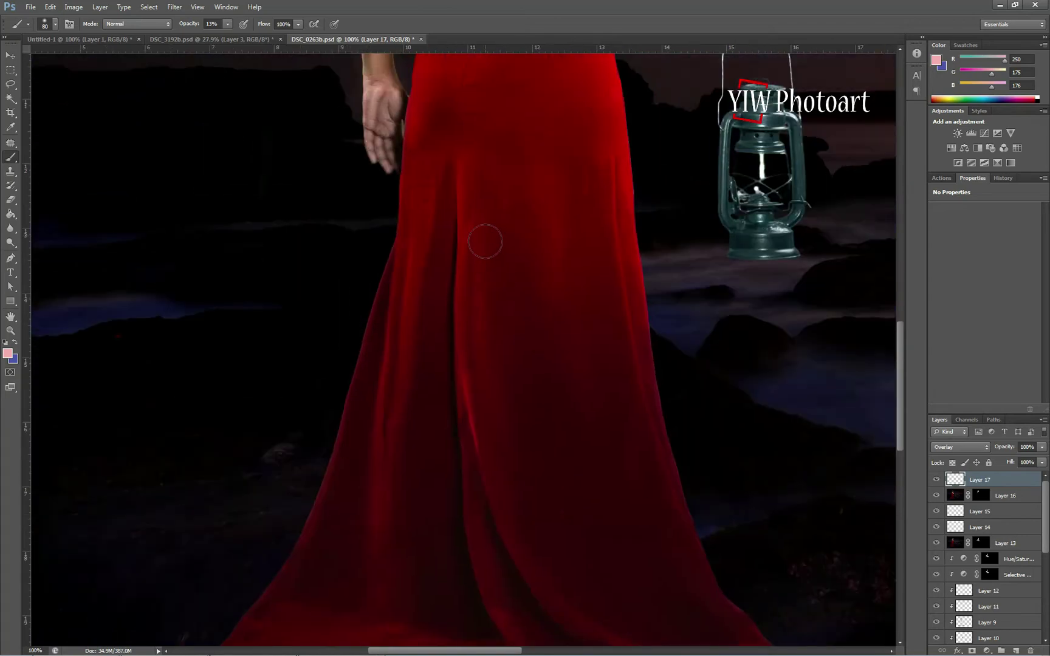
drag(364, 550, 378, 455)
Step: Brighten the skirt's curved lower fold and hem folds with a 100 px brush, and compare the dress with Layer 17 hidden
key(bracketright)
key(bracketright)
scroll(903, 437, down, 3)
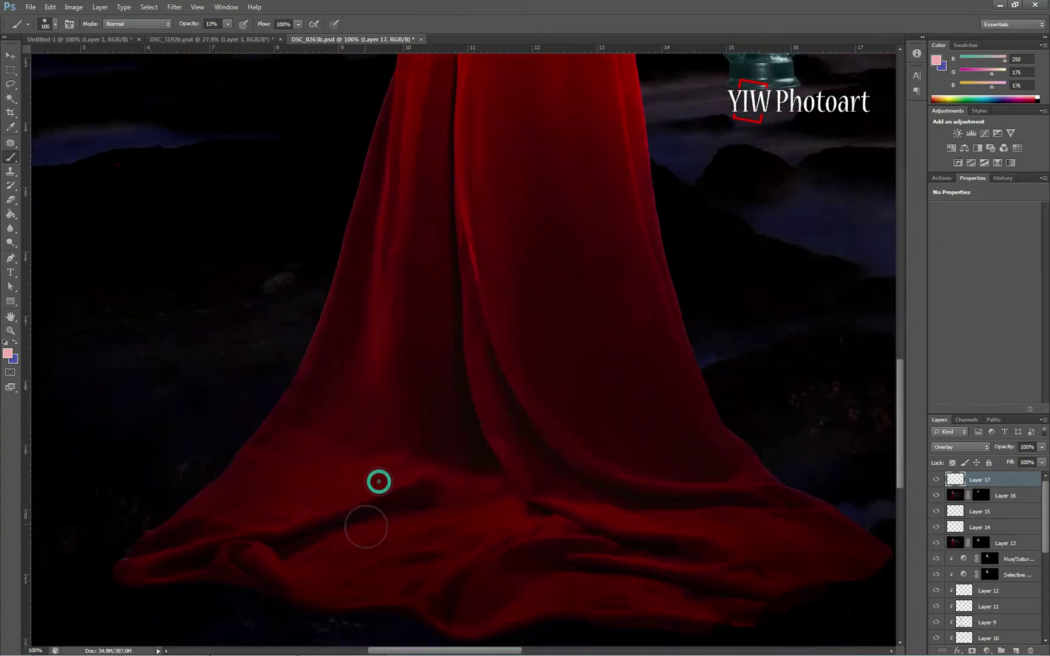
mouse_move(484, 338)
mouse_down()
mouse_move(475, 453)
mouse_move(388, 318)
mouse_move(562, 476)
mouse_up()
mouse_move(506, 375)
mouse_down()
mouse_move(656, 503)
mouse_move(734, 524)
mouse_up()
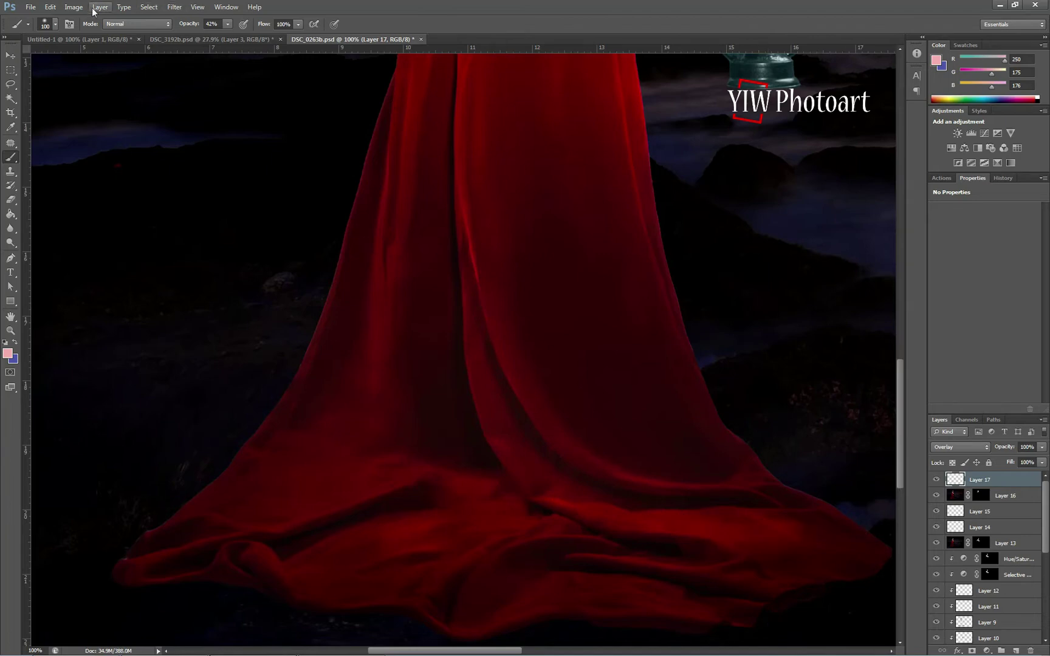
click(197, 6)
click(218, 106)
click(936, 480)
click(937, 481)
click(936, 481)
click(936, 481)
Step: Soften excess highlights on the lower dress with a 150 px Eraser at 24% and 49% opacity, and save the document
click(11, 200)
click(184, 24)
click(143, 37)
click(458, 30)
key(bracketright)
key(bracketright)
key(bracketright)
key(bracketright)
key(bracketright)
key(bracketright)
key(bracketright)
key(bracketright)
key(bracketright)
key(bracketright)
key(bracketright)
key(bracketright)
key(bracketright)
key(bracketright)
key(bracketright)
key(bracketright)
key(bracketright)
key(bracketright)
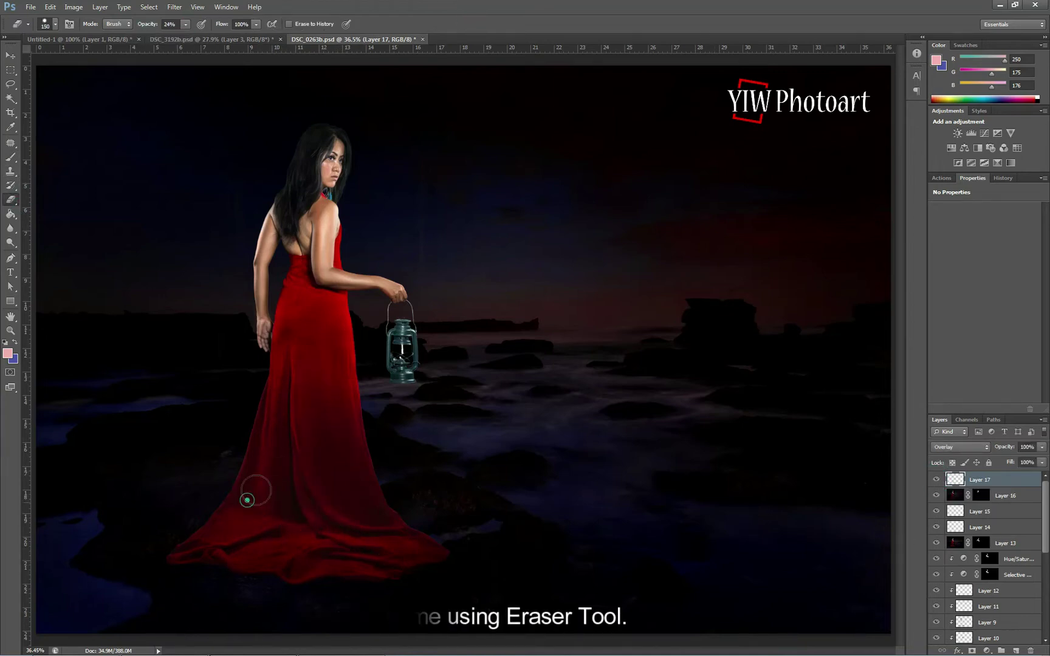
key(4)
key(9)
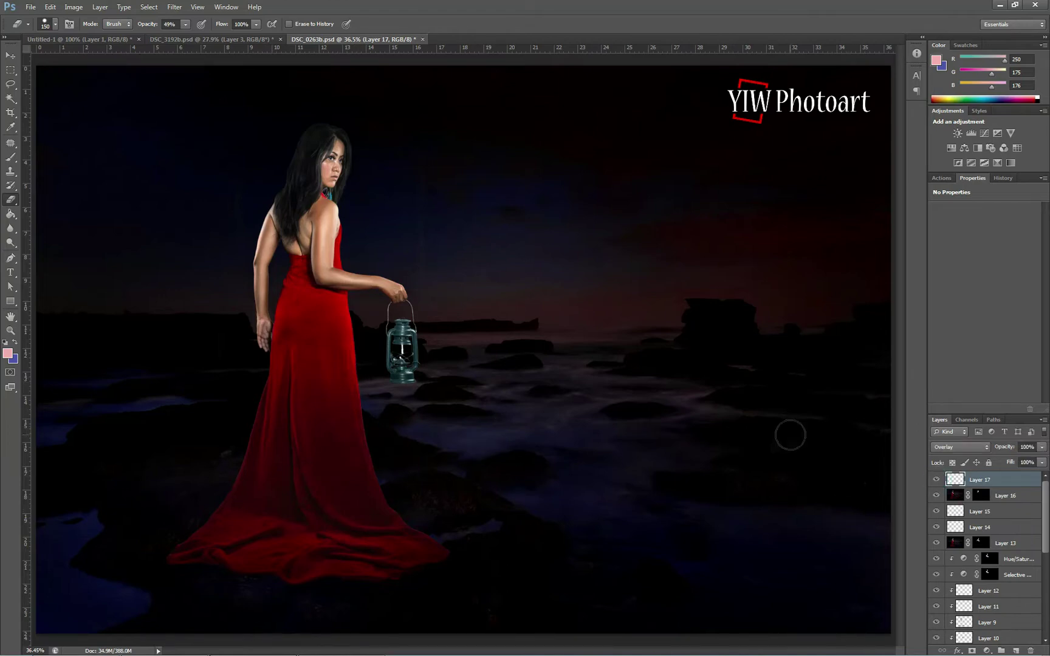
key(ctrl+s)
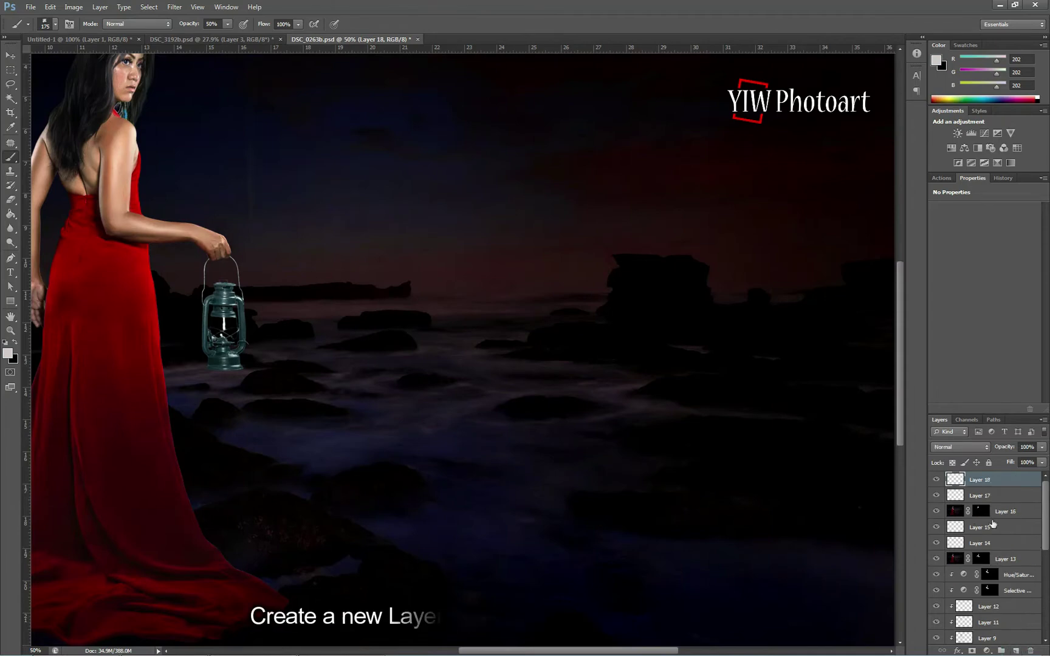
Step: Rename the new top layer as smoke and choose the 129 px smoke brush preset
double_click(984, 480)
text(smoke)
key(Return)
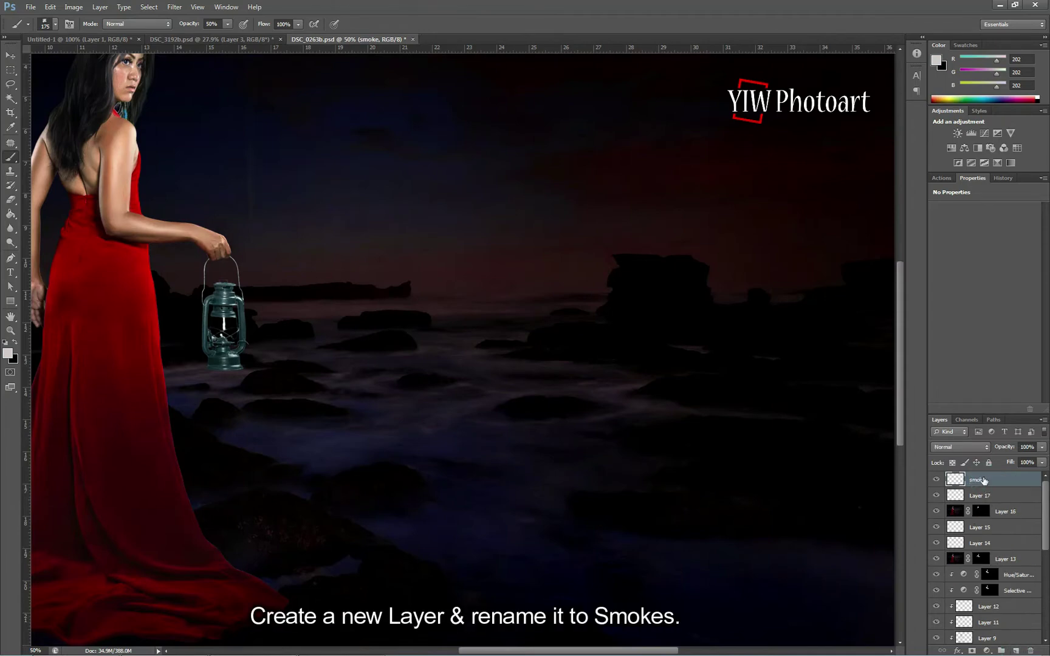
click(55, 23)
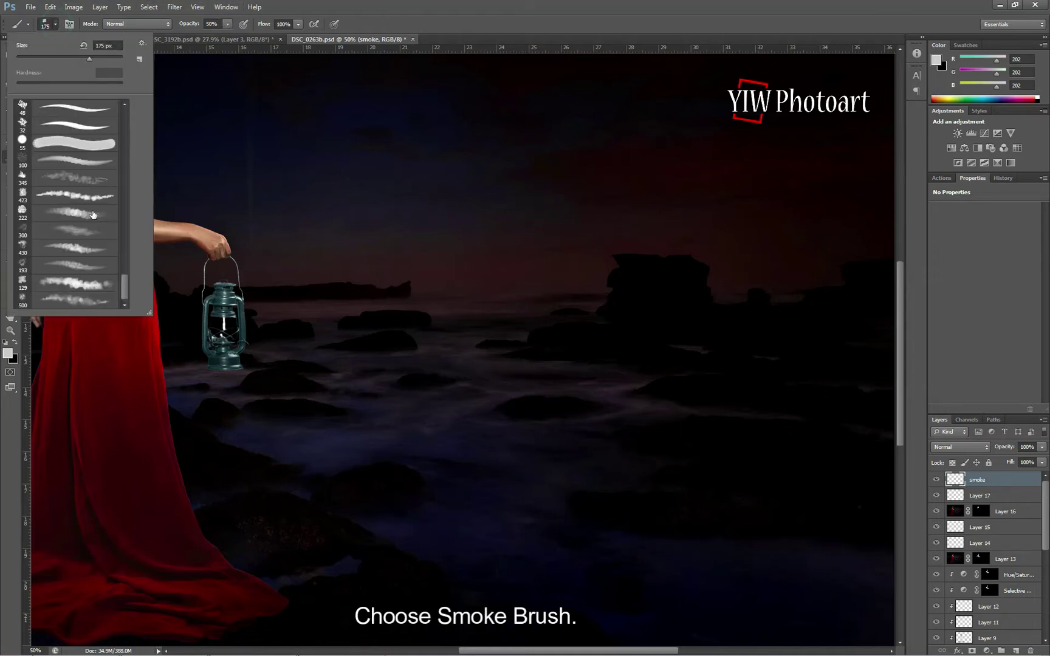
click(80, 283)
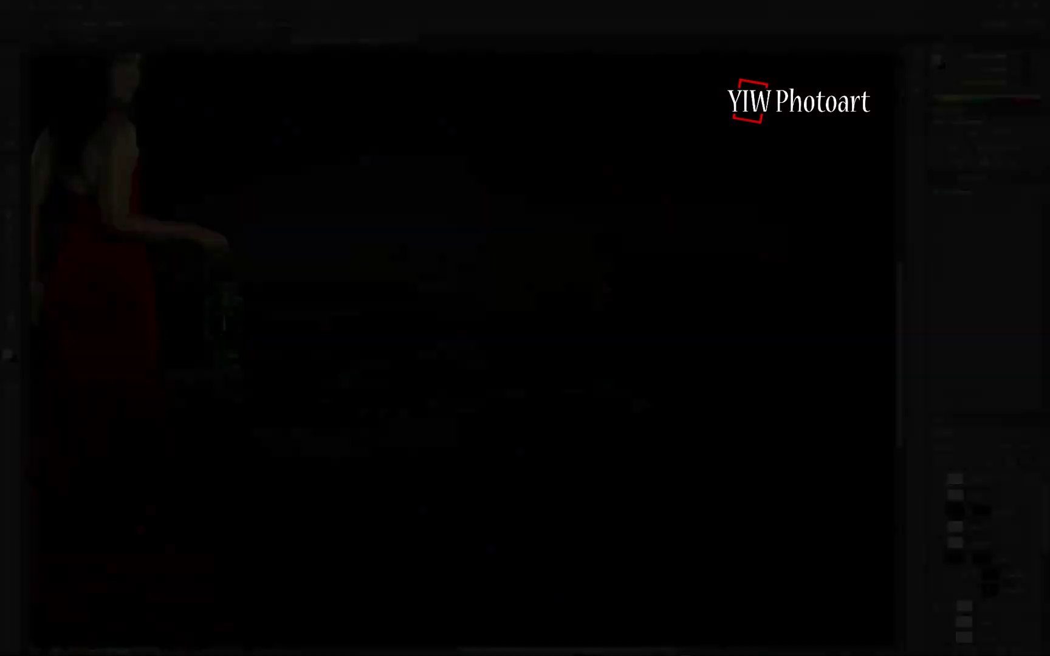
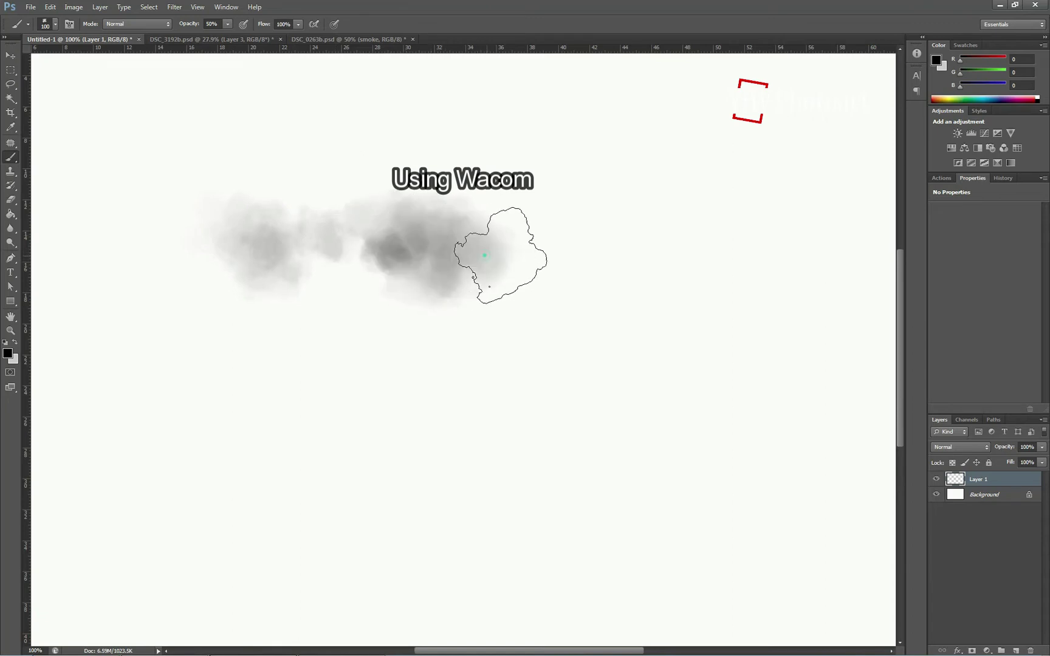
Step: Test the smoke brush in the Untitled-1 document with black strokes of varying size and density at 50% opacity
mouse_move(541, 264)
mouse_down()
mouse_move(271, 249)
mouse_move(259, 268)
mouse_up()
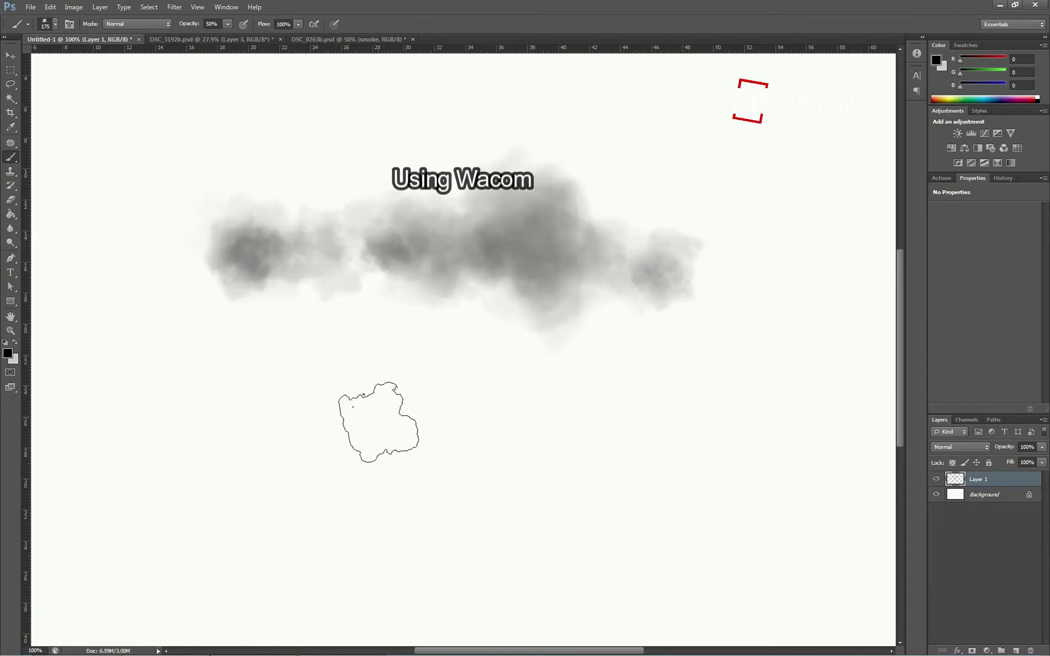
mouse_move(216, 480)
mouse_down()
mouse_move(337, 494)
mouse_move(506, 488)
mouse_move(535, 505)
mouse_move(502, 528)
mouse_move(613, 504)
mouse_move(612, 478)
mouse_move(621, 486)
mouse_move(353, 518)
mouse_up()
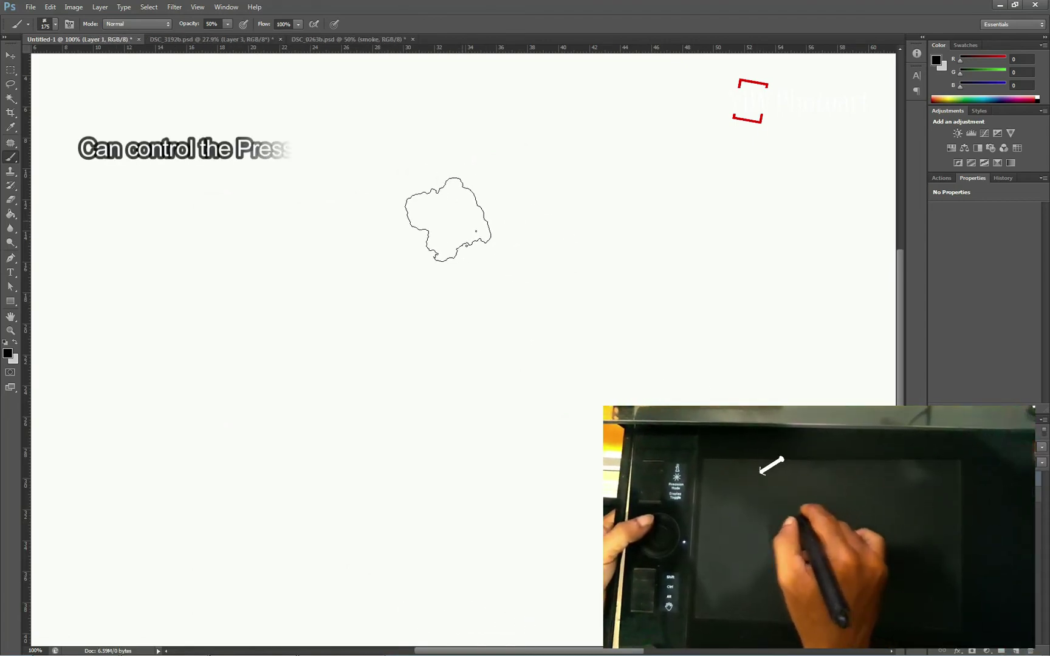
mouse_move(259, 226)
mouse_down()
mouse_move(447, 248)
mouse_move(476, 265)
mouse_move(584, 250)
mouse_move(706, 258)
mouse_move(733, 265)
mouse_move(737, 280)
mouse_up()
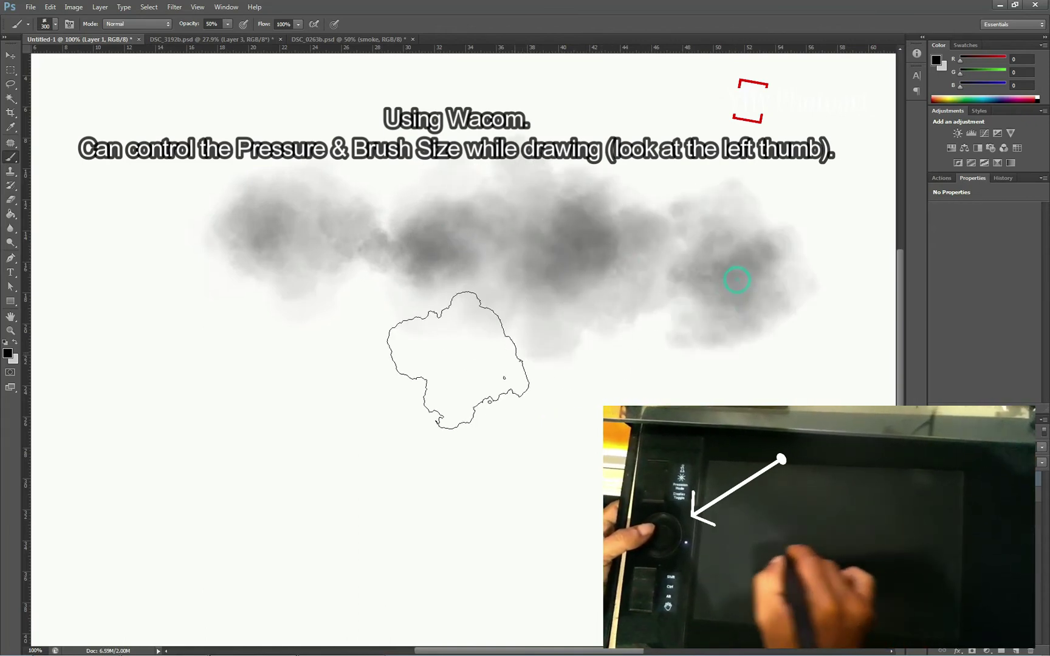
mouse_move(175, 403)
mouse_down()
mouse_move(459, 429)
mouse_move(528, 417)
mouse_move(572, 431)
mouse_move(693, 427)
mouse_move(764, 442)
mouse_up()
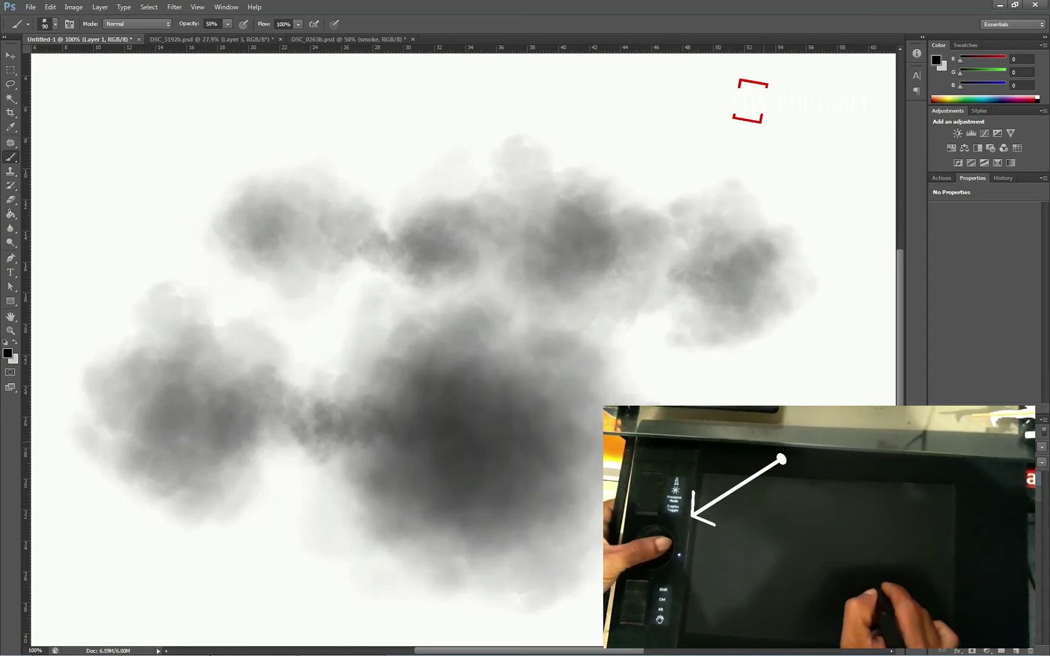
click(769, 445)
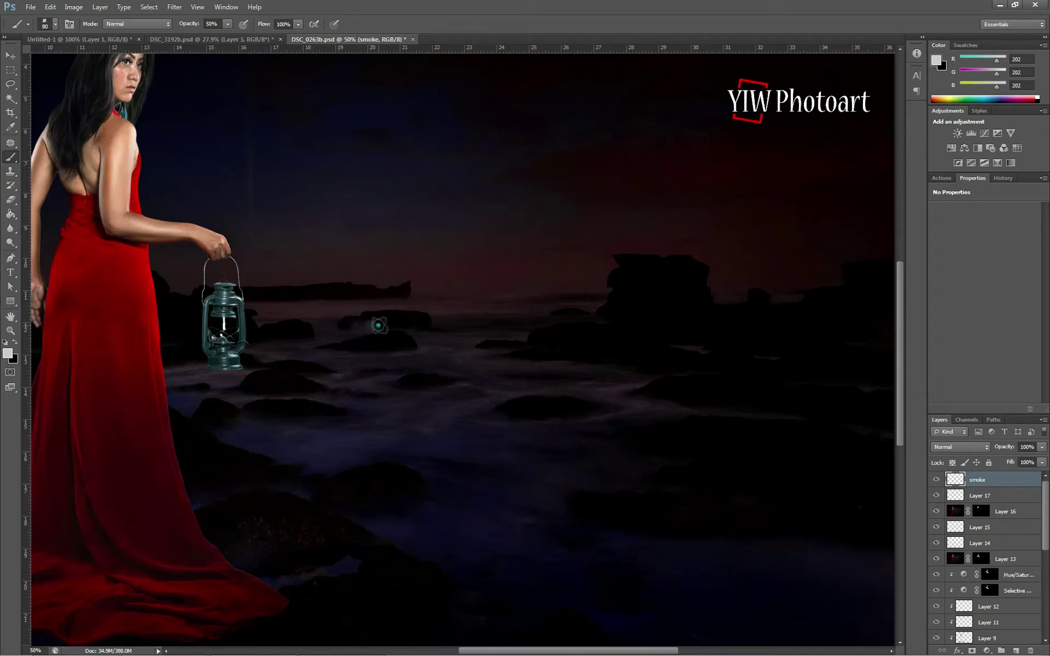
Step: Paint light grey smoke bands over the distant water beyond the lantern in DSC_0263b.psd, using the smoke brush at 50% opacity
key(bracketright)
key(bracketright)
drag(401, 326, 451, 329)
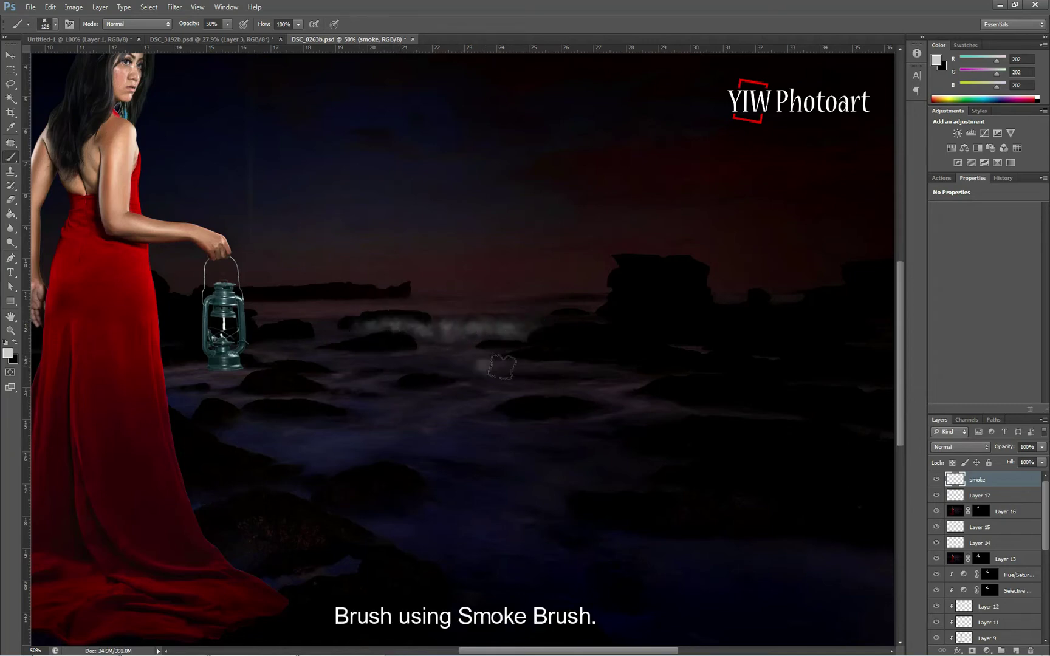
key(bracketright)
mouse_move(501, 367)
mouse_down()
mouse_move(593, 360)
mouse_move(620, 383)
mouse_move(655, 384)
mouse_up()
key(space)
drag(558, 399, 400, 267)
key(bracketright)
mouse_move(361, 308)
mouse_down()
mouse_move(547, 305)
mouse_move(359, 299)
mouse_move(479, 358)
mouse_up()
Step: Widen the nearer smoke band toward the dark rocks on the right with a much larger smoke brush
key(bracketright)
key(bracketright)
key(bracketright)
key(bracketright)
key(bracketright)
key(bracketright)
click(570, 307)
key(bracketleft)
key(bracketleft)
key(bracketleft)
key(bracketleft)
key(bracketleft)
key(bracketleft)
key(bracketleft)
key(space)
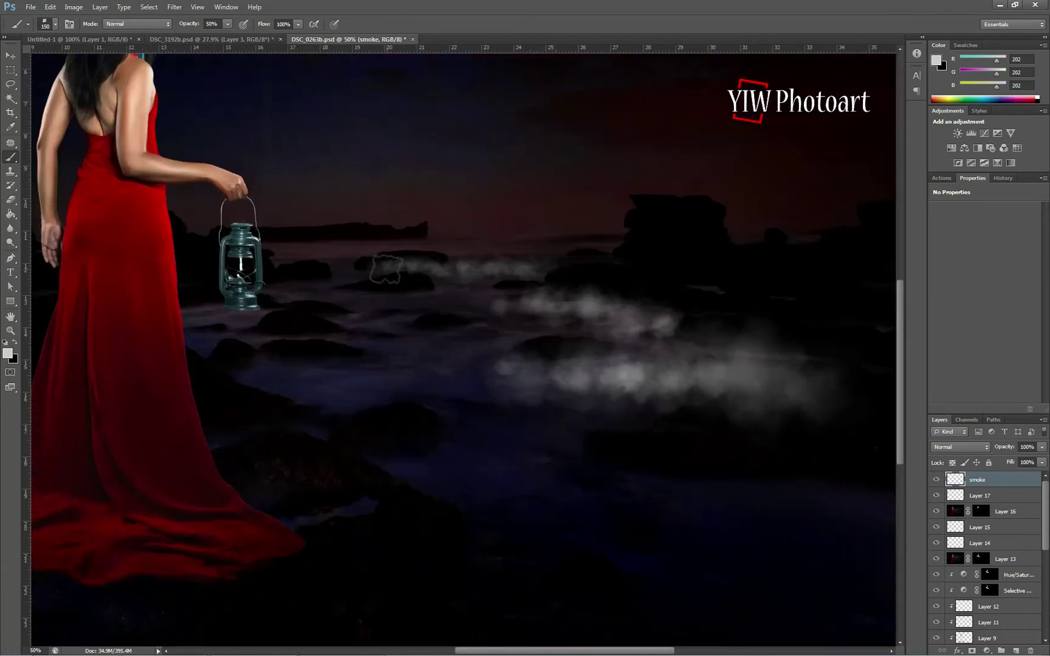
Step: Extend the farthest smoke band toward the lantern and thicken the start of the middle band, varying the brush size
key(bracketright)
key(bracketright)
key(bracketright)
drag(396, 271, 526, 271)
key(bracketleft)
key(bracketleft)
key(bracketleft)
key(bracketleft)
key(bracketleft)
drag(398, 269, 340, 272)
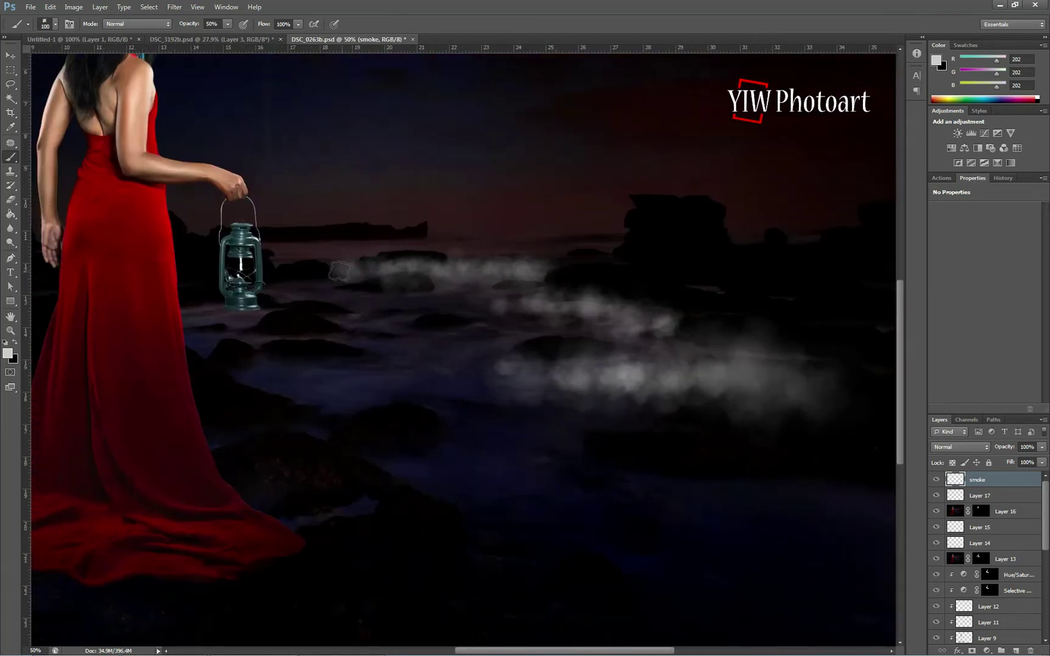
drag(488, 312, 533, 312)
key(bracketleft)
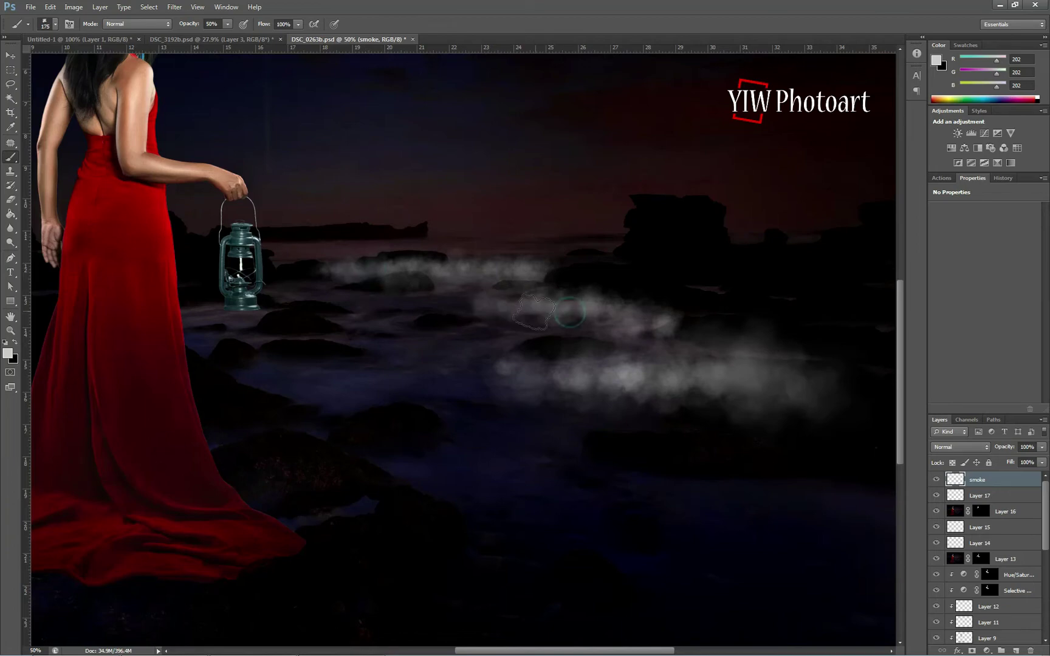
Step: Continue the middle smoke band to the image's right edge and add smoke over the rocks beside the lantern
mouse_move(651, 316)
mouse_down()
mouse_move(850, 322)
mouse_move(674, 312)
mouse_up()
key(bracketright)
key(bracketright)
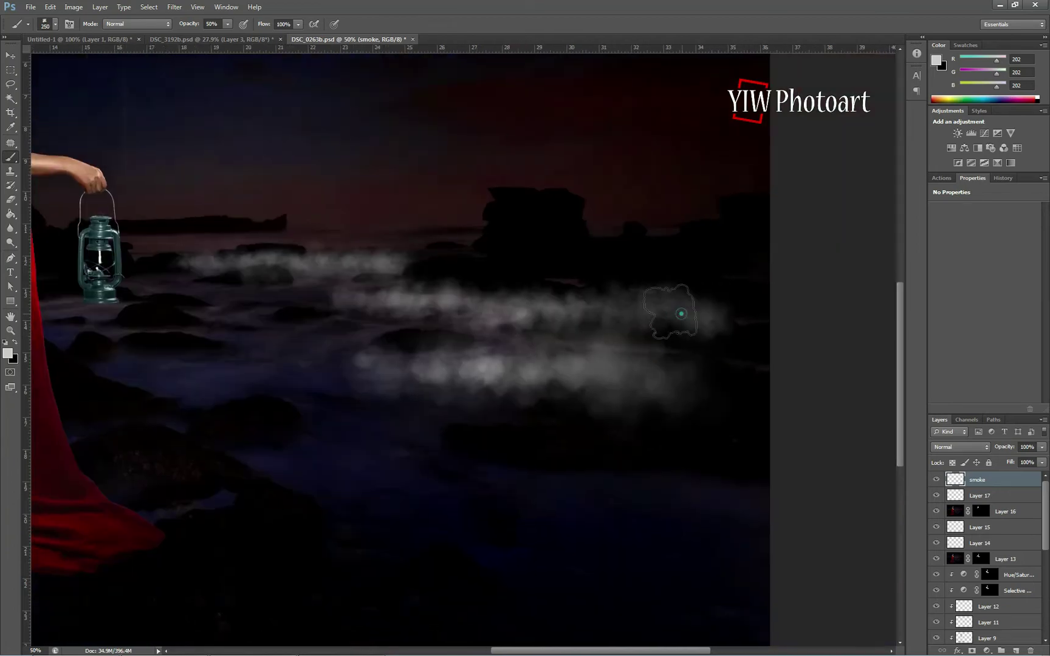
drag(347, 353, 659, 387)
drag(371, 346, 432, 352)
drag(460, 358, 476, 358)
click(514, 353)
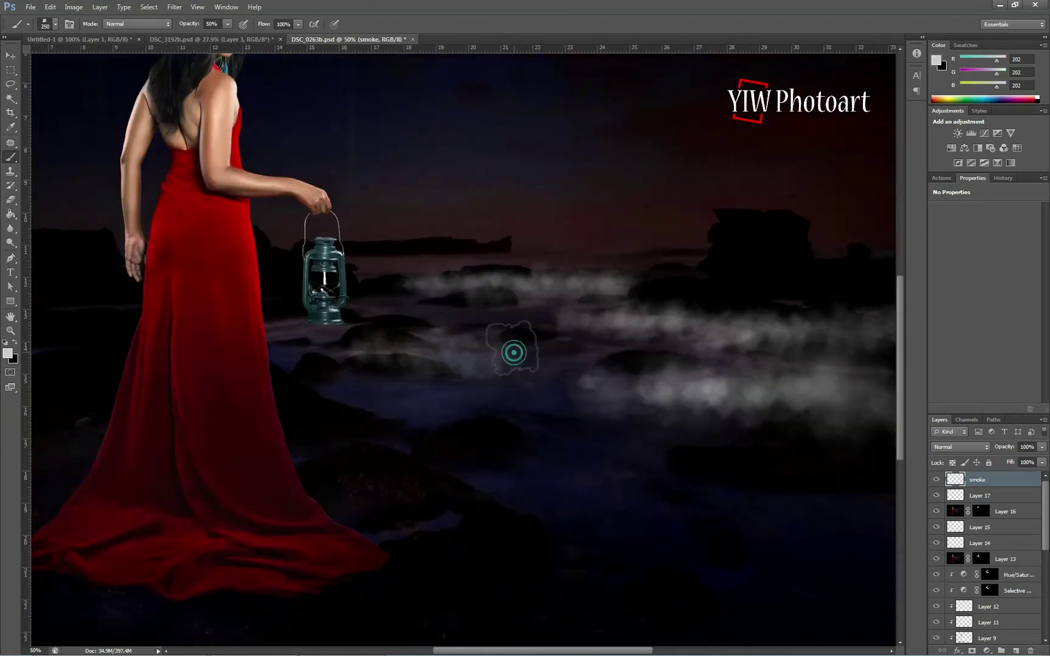
click(525, 349)
click(535, 335)
Step: Paint smoke across the water to the left of the woman with the brush at about 300 px
drag(99, 342, 457, 363)
click(398, 356)
drag(337, 359, 222, 359)
key(])
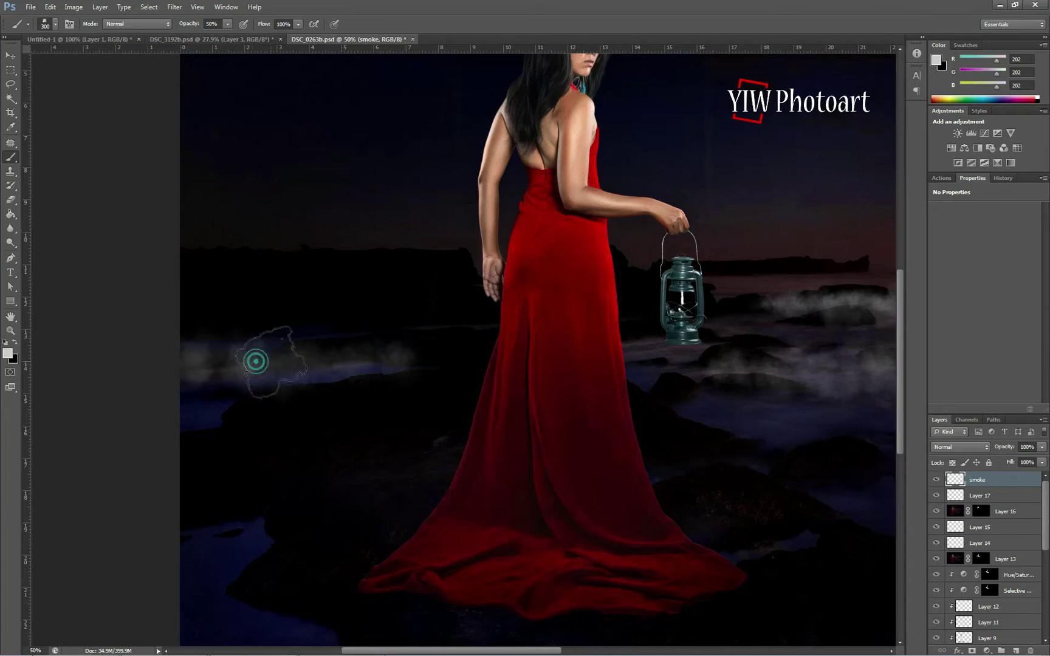
key([)
mouse_move(317, 352)
mouse_down()
mouse_move(453, 361)
mouse_move(218, 339)
mouse_move(241, 323)
mouse_move(351, 329)
mouse_move(228, 350)
mouse_move(187, 337)
mouse_up()
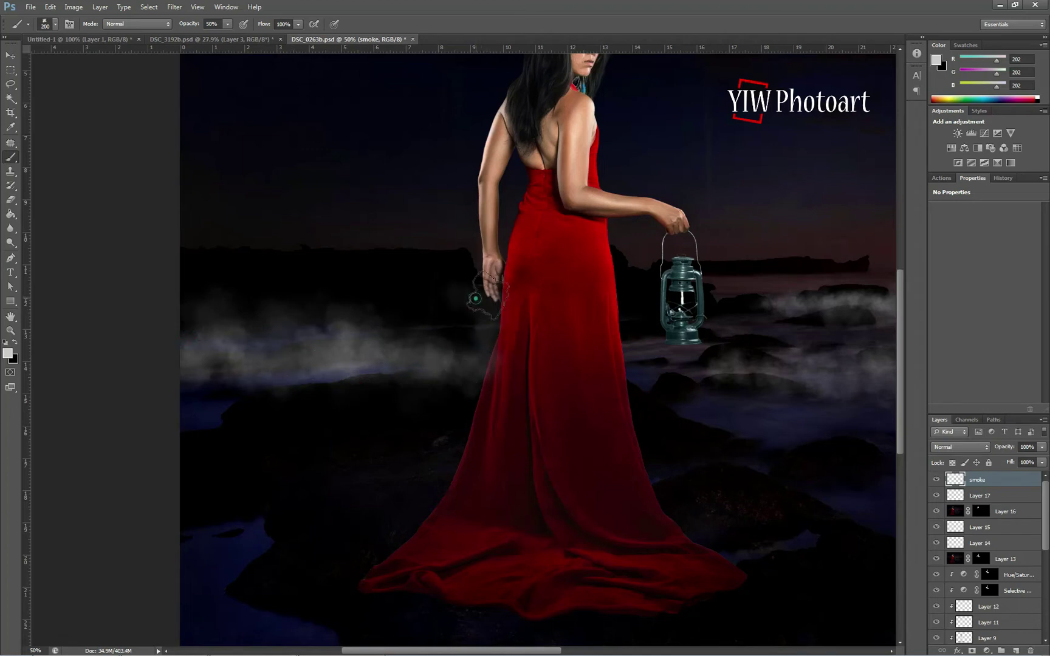
Step: Build up the smoke behind the woman's lowered hand and across the gap between her dress and the lantern
key(])
key(])
mouse_move(477, 309)
mouse_down()
mouse_move(521, 311)
mouse_move(380, 307)
mouse_up()
key([)
key([)
key([)
mouse_move(601, 308)
mouse_down()
mouse_move(659, 322)
mouse_move(750, 314)
mouse_move(685, 318)
mouse_up()
drag(604, 362, 427, 299)
Step: Spread large, soft smoke over the foreground rocks to the right of the dress with a 1000 px brush
key(])
key(])
key(])
key(])
key(])
key(])
key(])
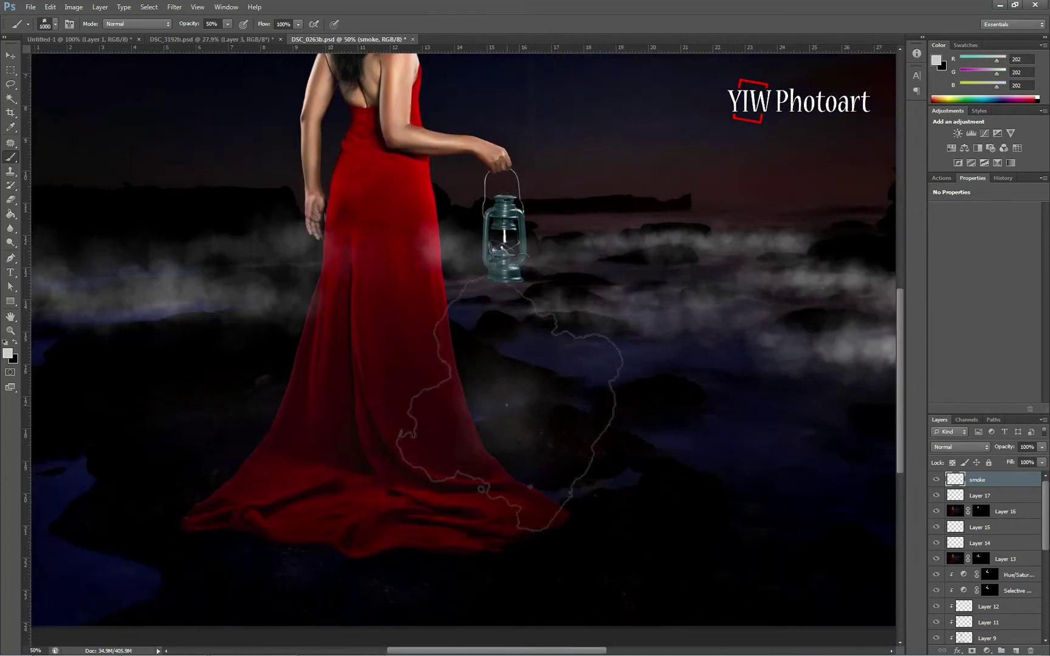
mouse_move(509, 413)
mouse_down()
mouse_move(701, 451)
mouse_move(579, 418)
mouse_up()
drag(729, 456, 605, 353)
drag(512, 455, 748, 459)
Step: Fill the foreground water and rocks toward the image's lower right corner with smoke, using a brush around 800 px
key(bracketleft)
drag(812, 378, 664, 359)
key(])
click(728, 357)
drag(741, 421, 628, 416)
drag(732, 353, 798, 321)
click(783, 230)
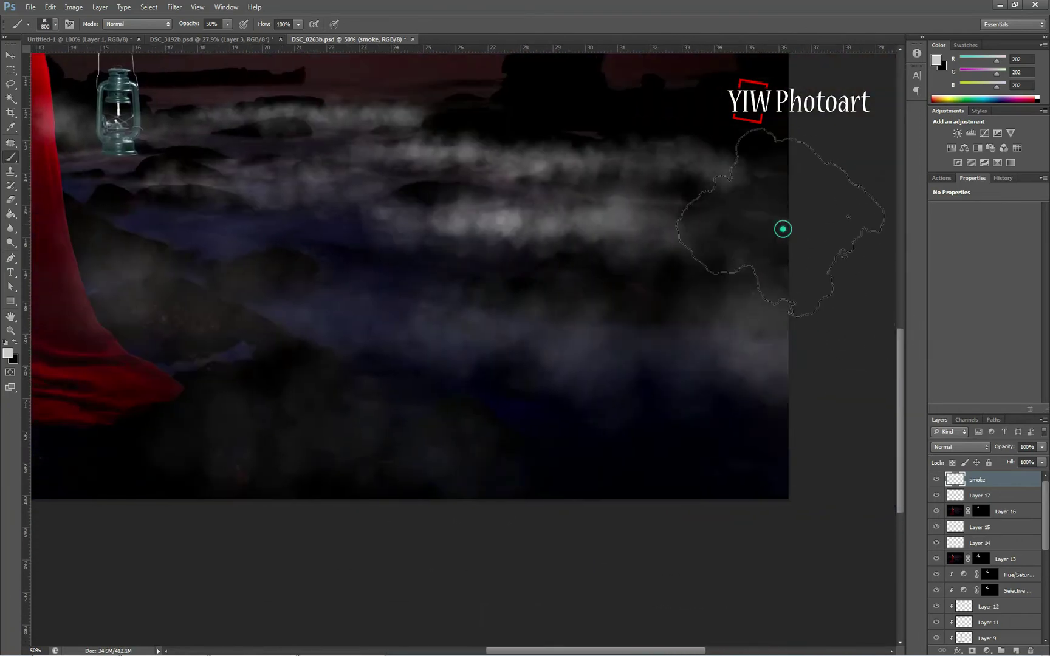
drag(444, 307, 759, 334)
drag(303, 293, 613, 324)
mouse_move(480, 365)
mouse_down()
mouse_move(368, 389)
mouse_move(326, 350)
mouse_move(353, 351)
mouse_up()
Step: Add smoke over the foreground rocks left of the dress and touch up the distant right rocks, reducing the brush to 200 px
key(bracketleft)
key(bracketleft)
key(bracketleft)
key(bracketleft)
drag(565, 389, 717, 398)
drag(469, 432, 438, 452)
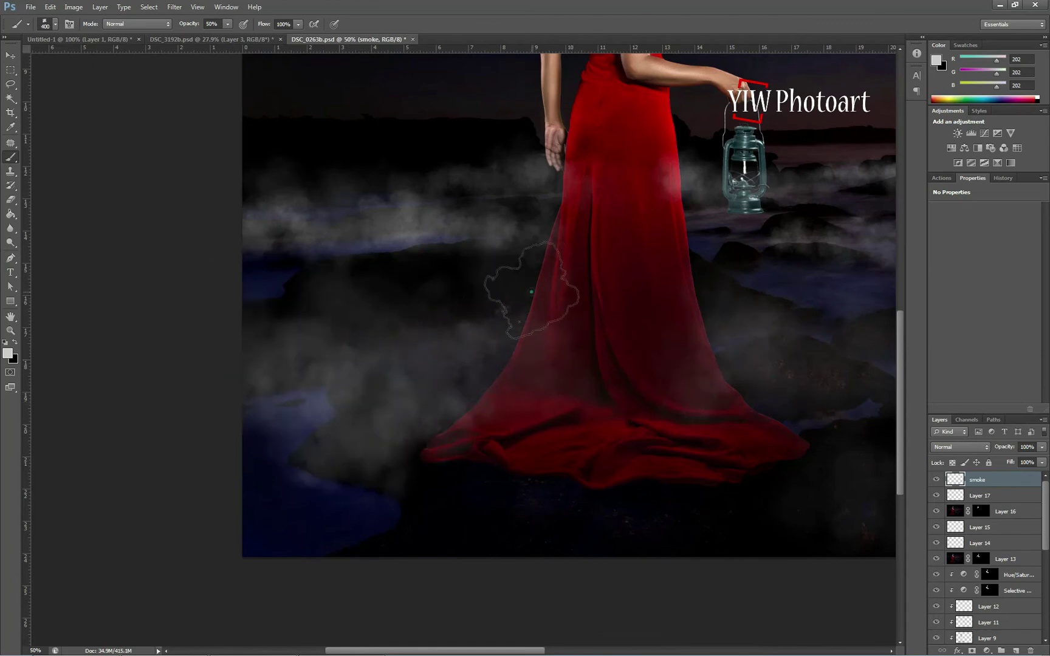
mouse_move(705, 291)
mouse_down()
mouse_move(773, 301)
mouse_move(664, 342)
mouse_up()
key(bracketleft)
scroll(377, 157, down, 3)
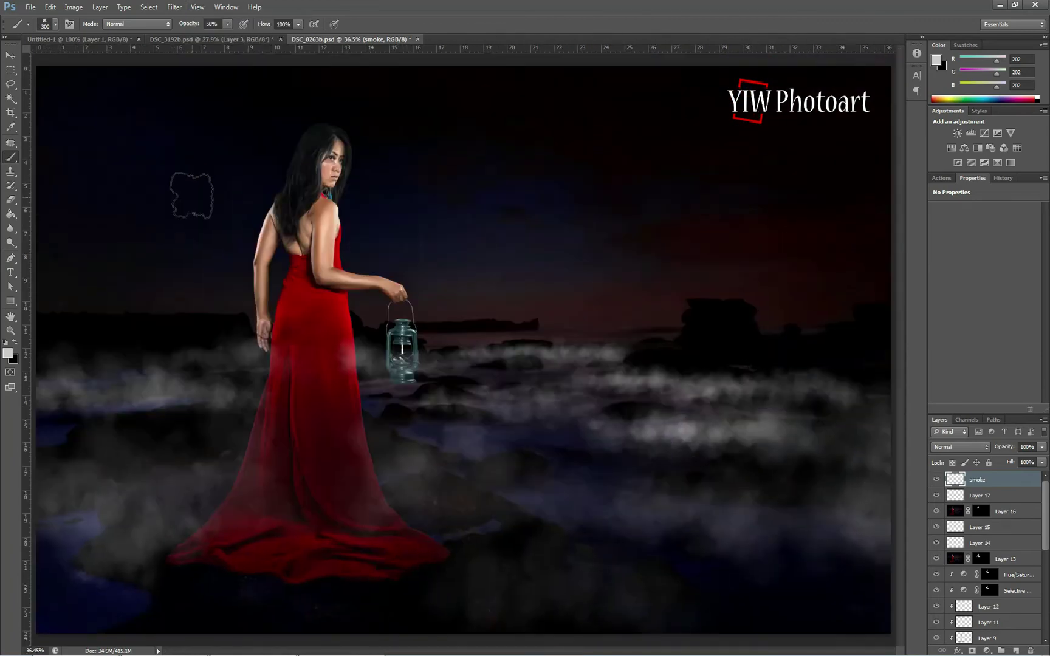
mouse_move(776, 353)
mouse_down()
mouse_move(874, 354)
mouse_move(770, 339)
mouse_move(822, 367)
mouse_up()
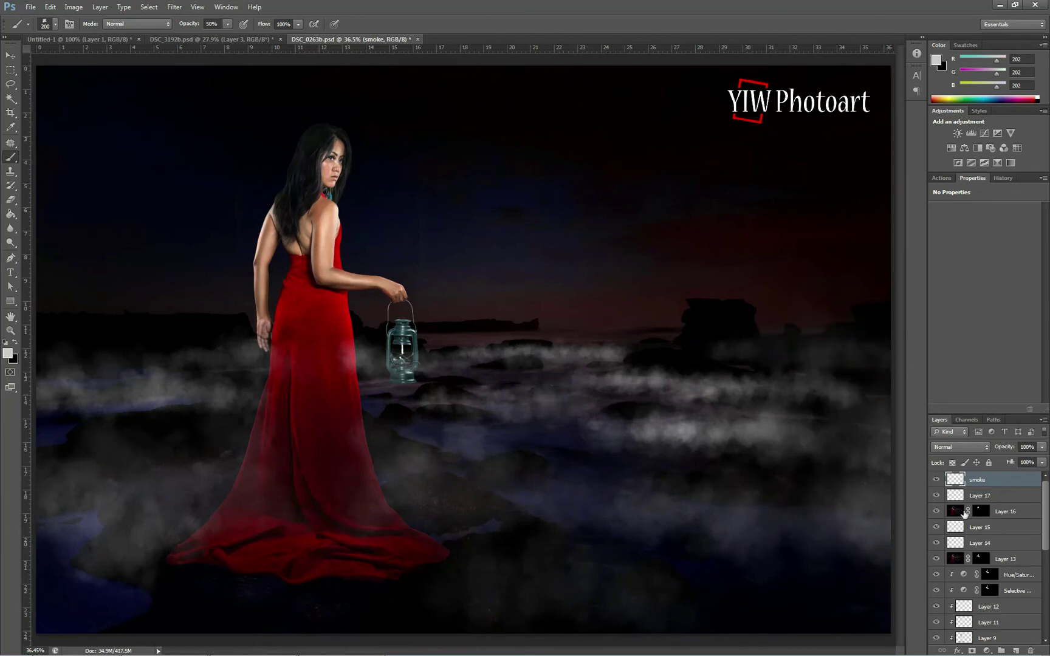
Step: Load the outline of the woman's cutout on Layer 8 as a selection, keeping the smoke layer active
scroll(991, 607, down, 1)
ctrl+click(955, 638)
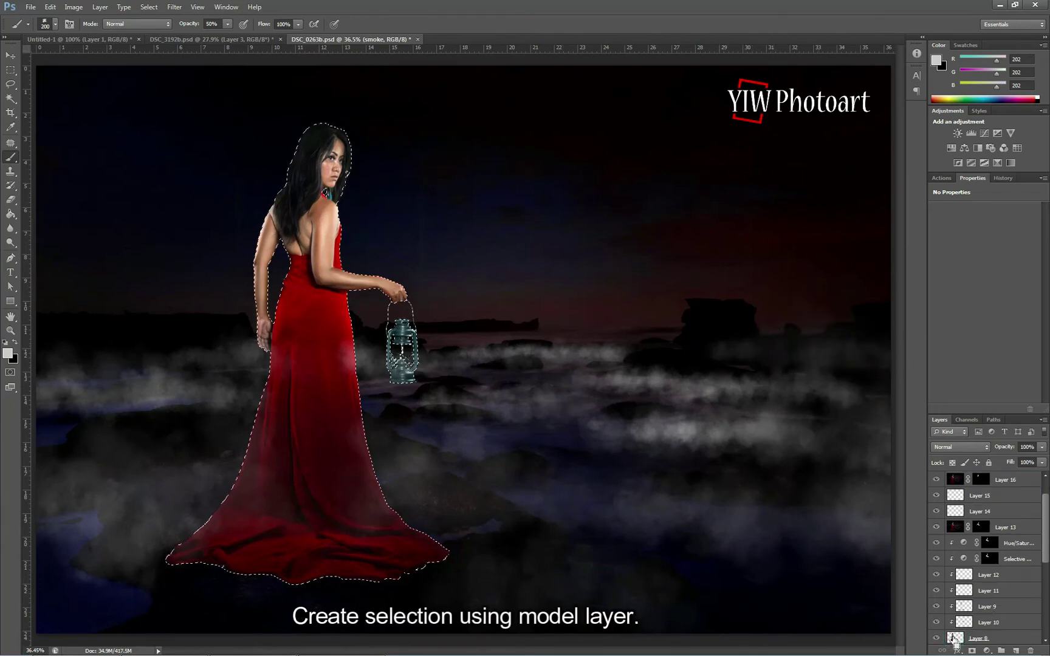
scroll(1010, 481, up, 1)
Step: Erase excess smoke from the dress within the selection using a 150 px Eraser at 49% opacity, and deselect
click(10, 201)
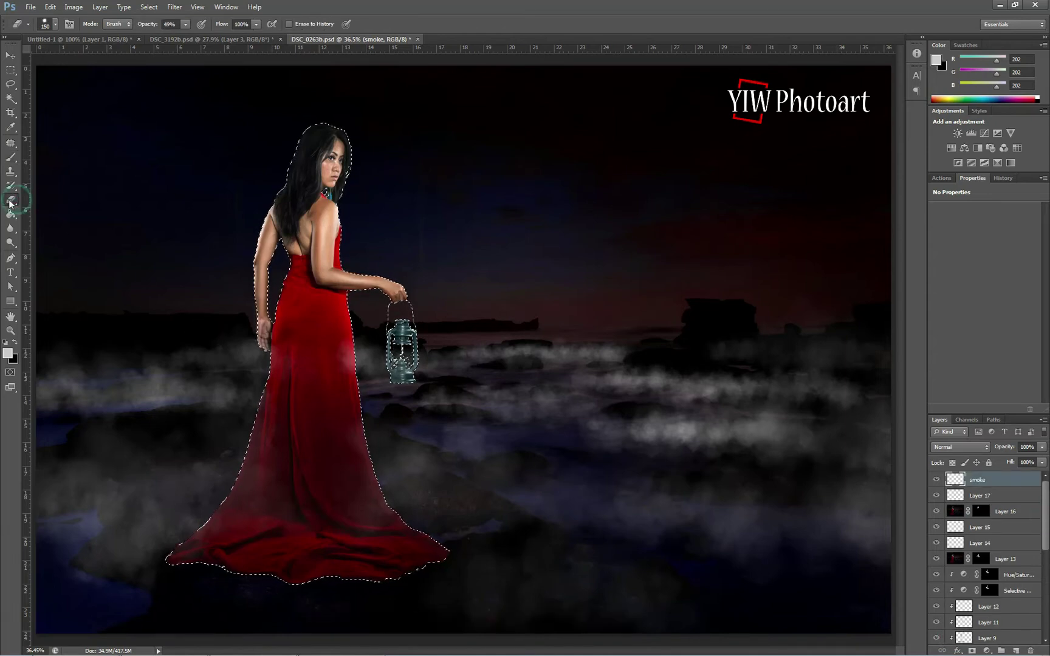
click(53, 25)
drag(125, 276, 125, 107)
click(435, 37)
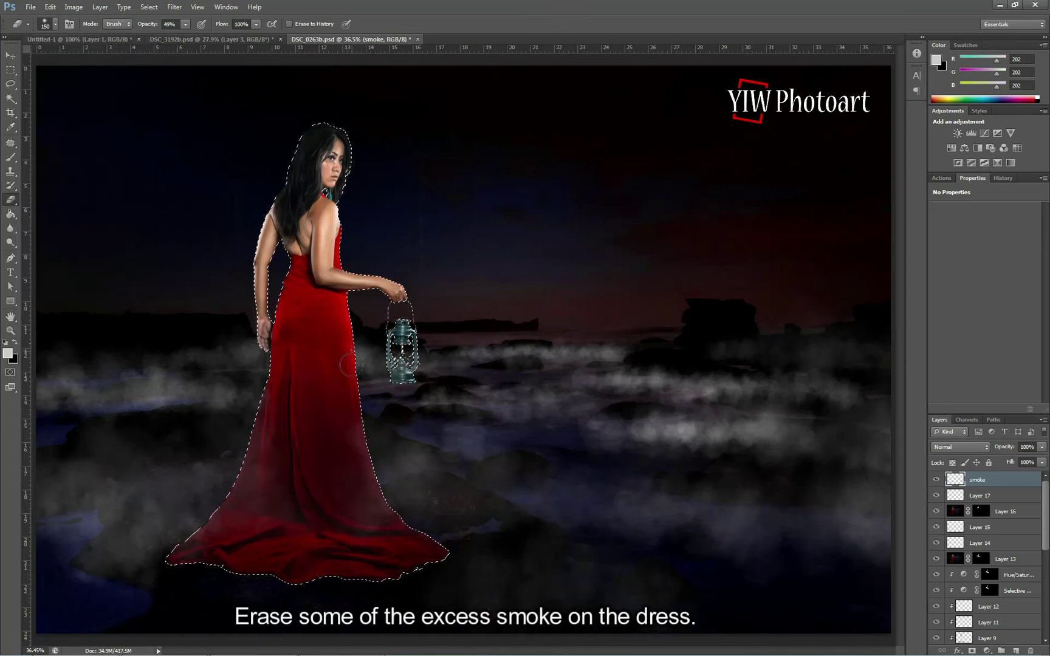
mouse_move(347, 387)
mouse_down()
mouse_move(354, 450)
mouse_move(344, 357)
mouse_up()
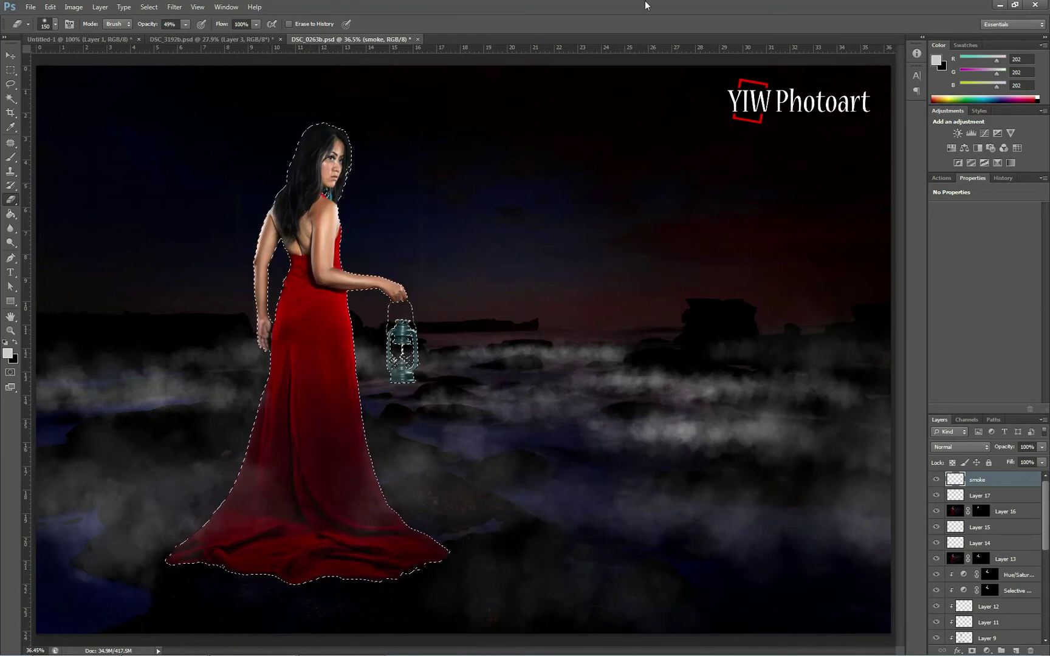
click(11, 69)
click(68, 115)
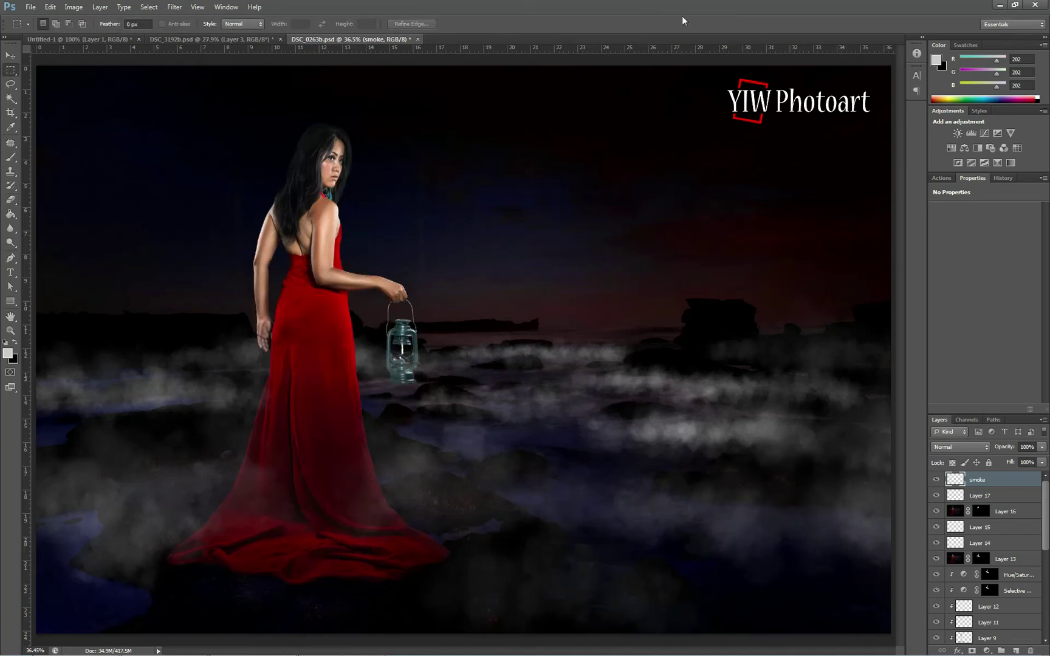
click(51, 6)
click(63, 17)
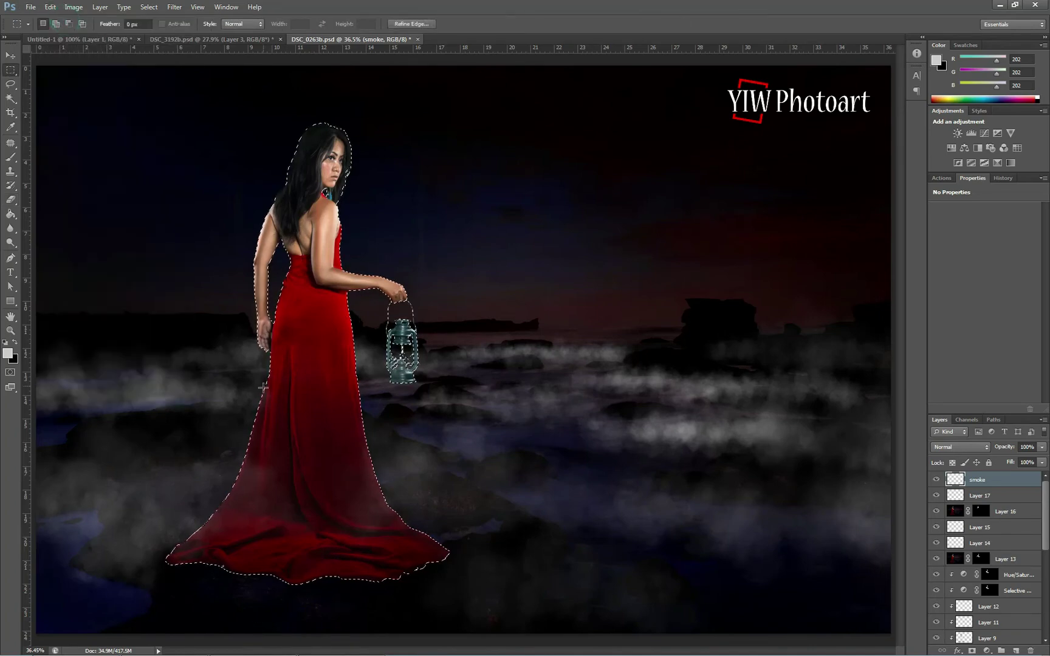
key(e)
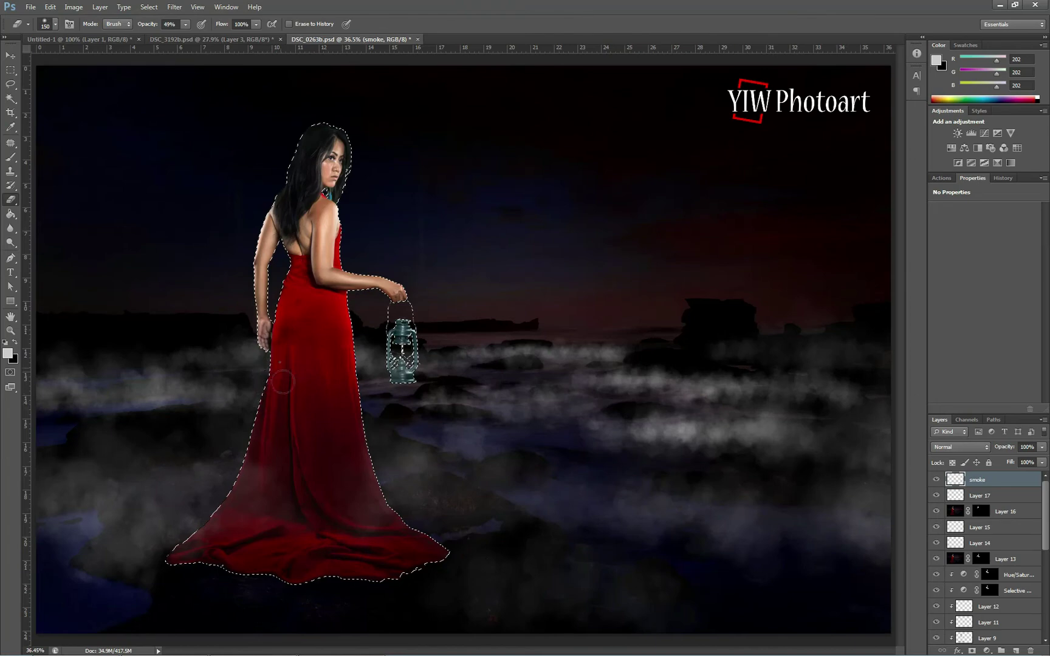
click(10, 70)
click(97, 89)
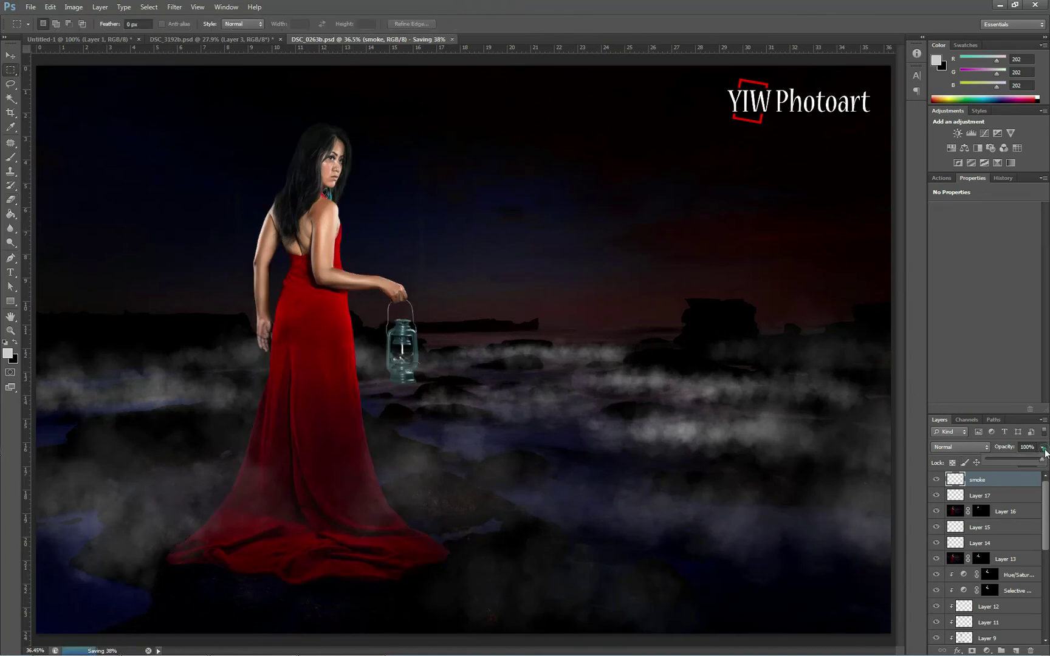
Step: Reduce the smoke layer's opacity to 66% and thin the smoke over the sea using a 500 px Eraser at 29% opacity
drag(1035, 463, 1023, 460)
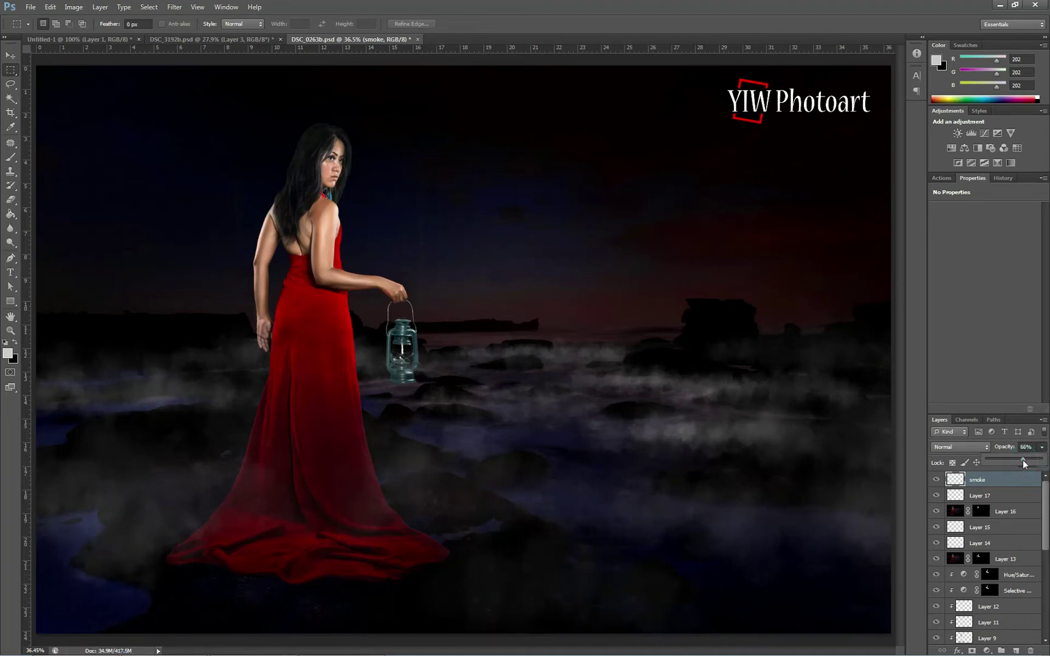
key(e)
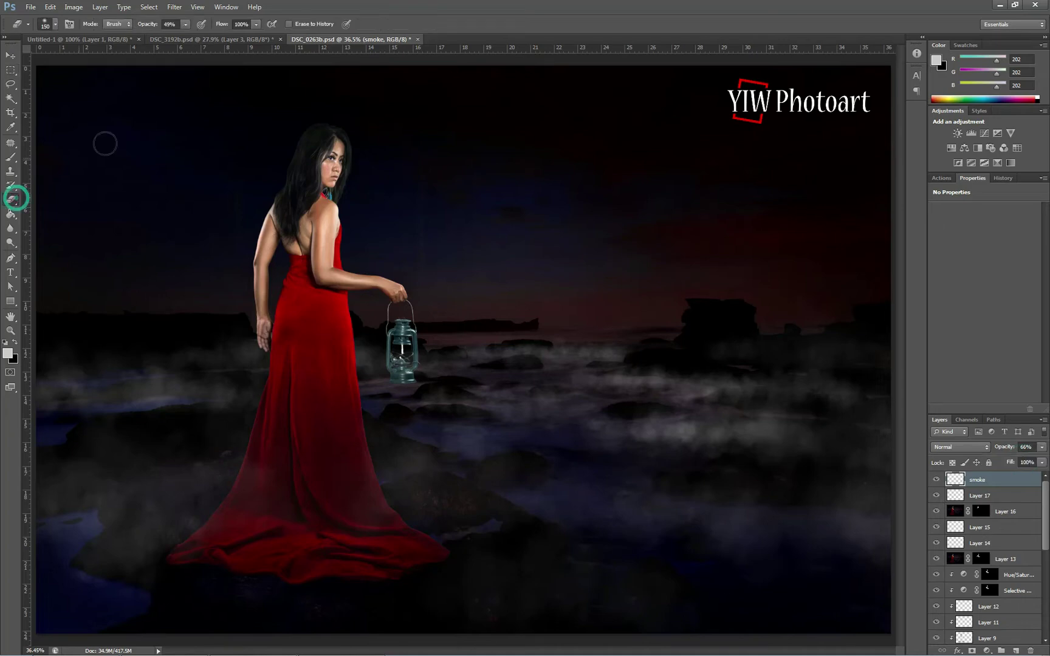
key(bracketright)
key(bracketright)
key(bracketright)
key(bracketright)
key(bracketright)
key(bracketright)
drag(179, 40, 167, 40)
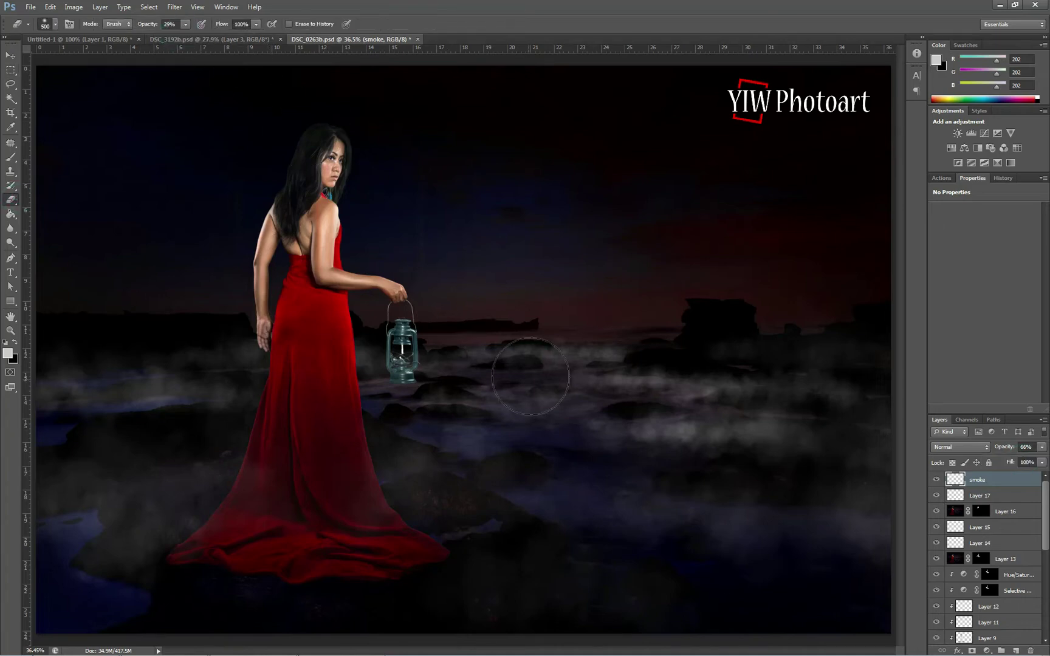
mouse_move(668, 383)
mouse_down()
mouse_move(715, 396)
mouse_move(659, 430)
mouse_move(773, 441)
mouse_move(632, 423)
mouse_move(558, 386)
mouse_up()
mouse_move(762, 401)
mouse_down()
mouse_move(724, 375)
mouse_move(586, 347)
mouse_move(578, 360)
mouse_up()
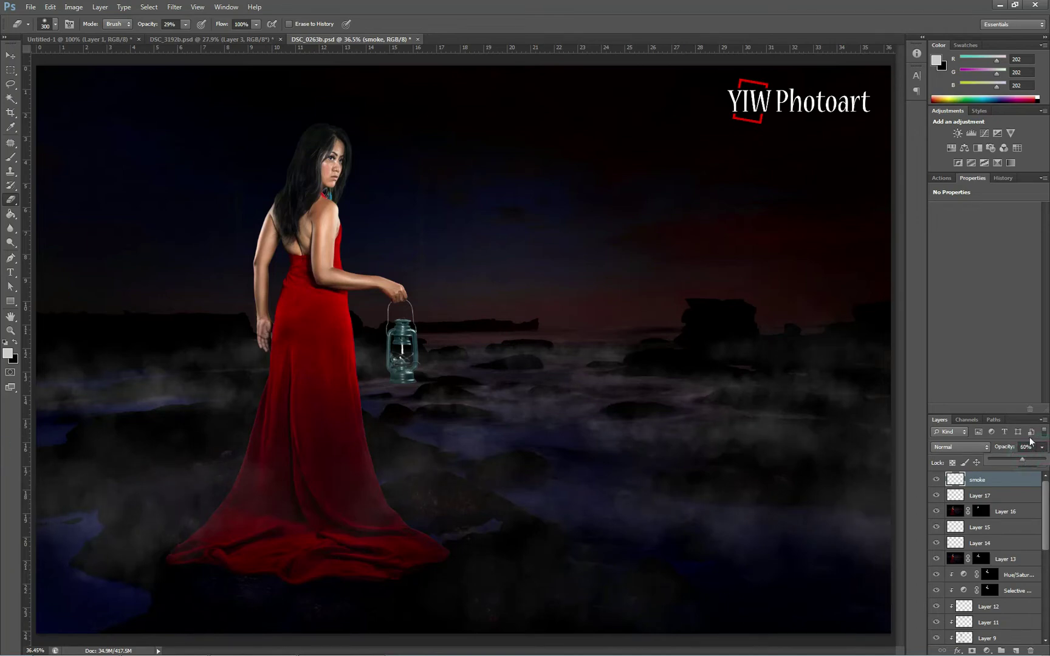
Step: Set the smoke layer's opacity to 60% and toggle its visibility to compare the image with and without it
click(936, 479)
click(935, 479)
click(936, 479)
click(936, 480)
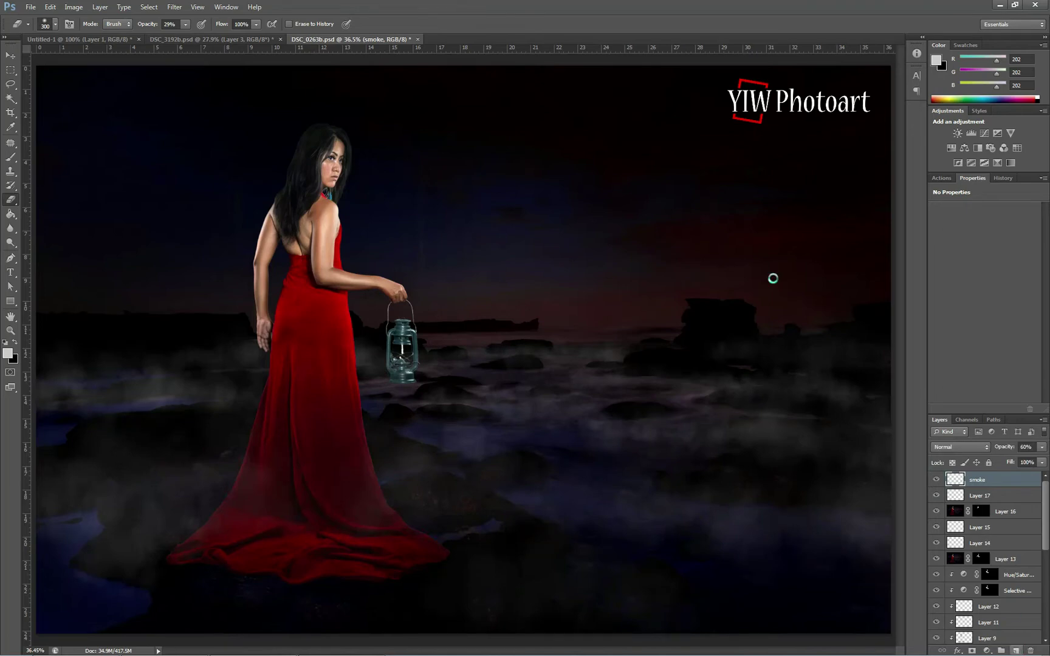
Step: Merge everything visible into a new layer and apply Color Efex Pro's Darken/Lighten Center with center luminosity +21% and border luminosity -37%
key(ctrl+shift+alt+e)
click(174, 6)
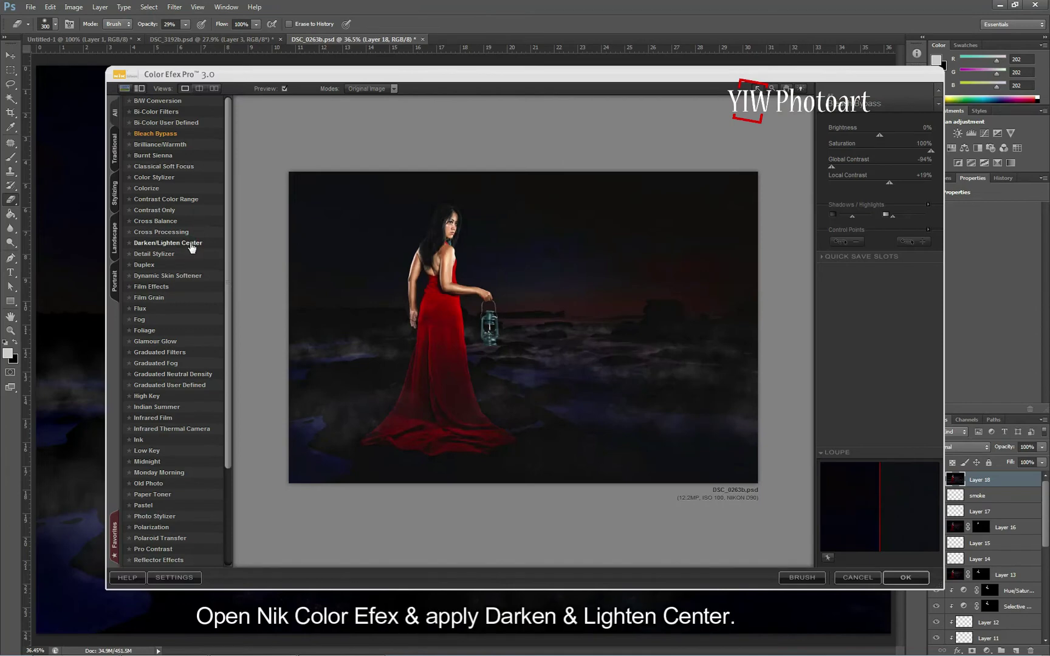
click(167, 243)
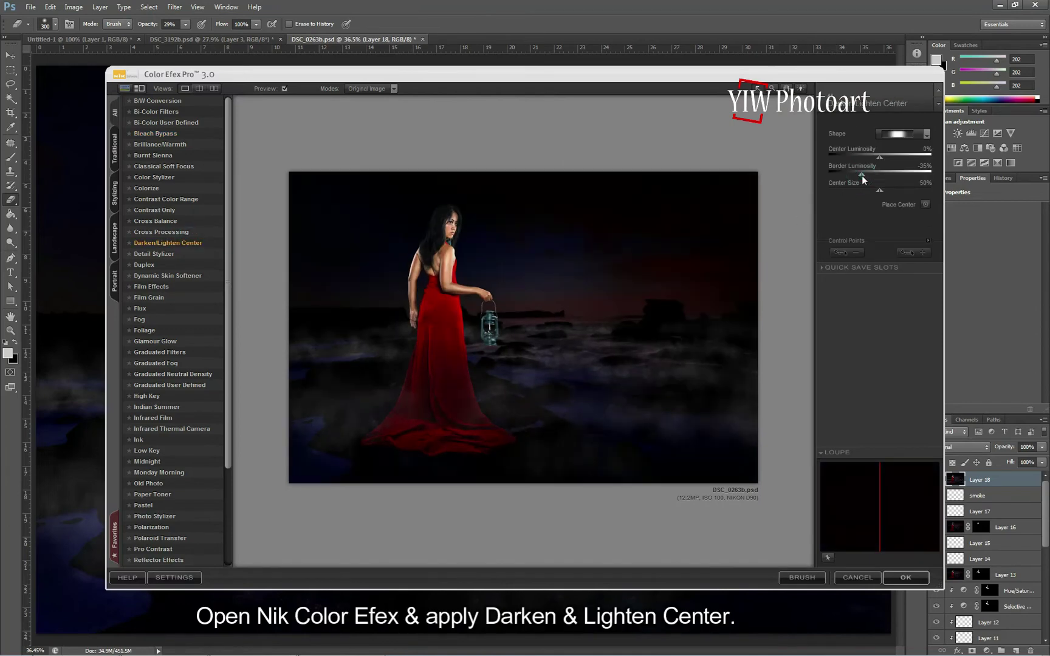
drag(883, 159, 889, 158)
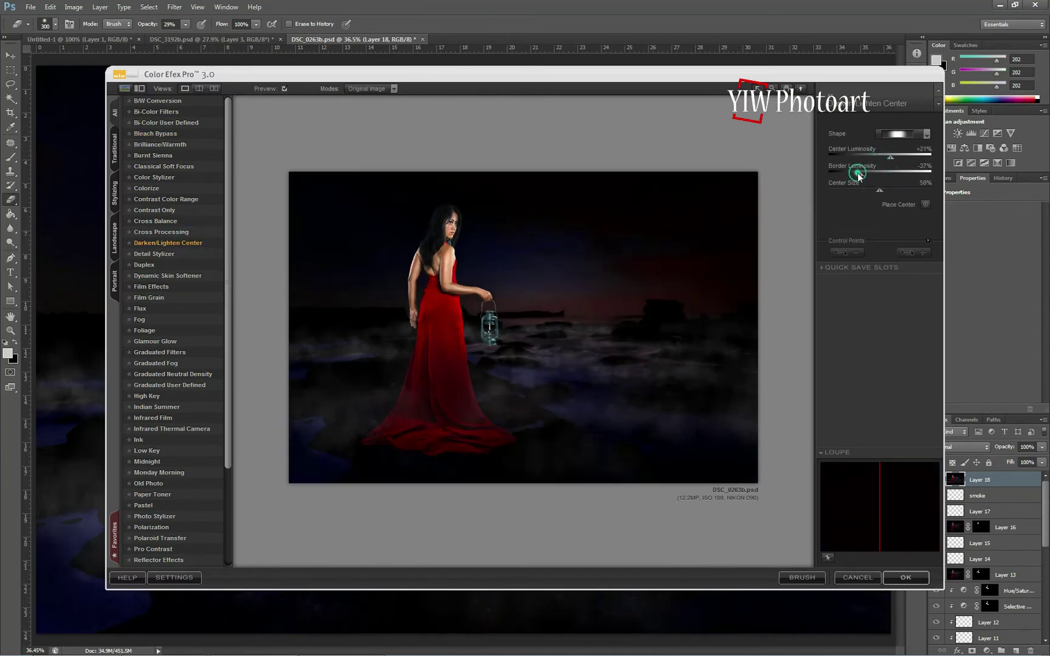
click(905, 577)
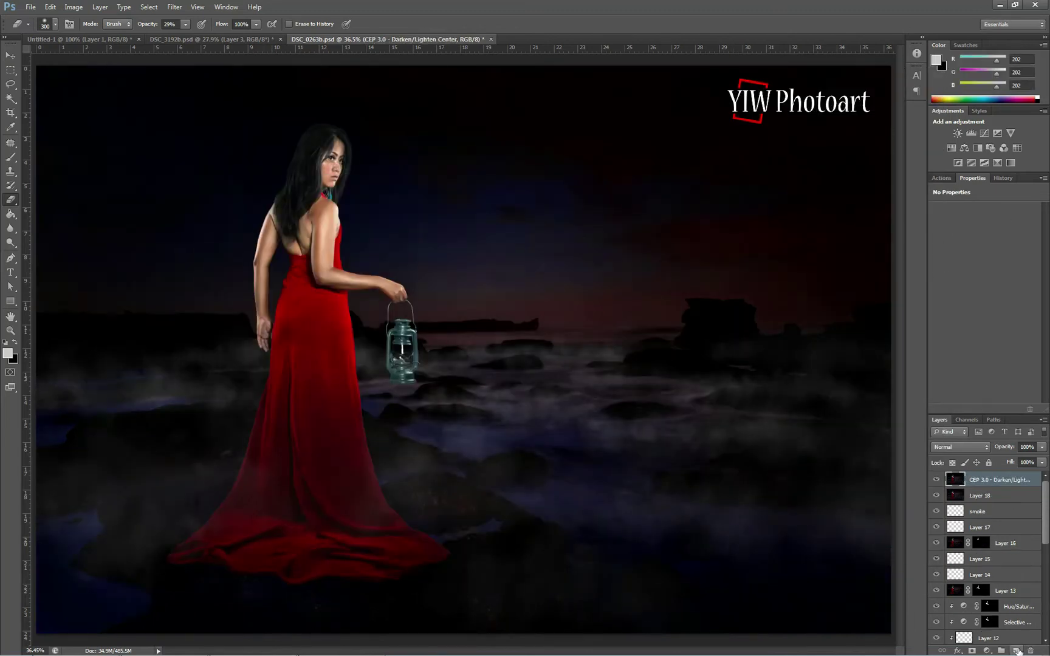
Step: Create a new layer above the Darken/Lighten Center result and fill it with black (000000) using the Paint Bucket
click(1017, 651)
click(9, 352)
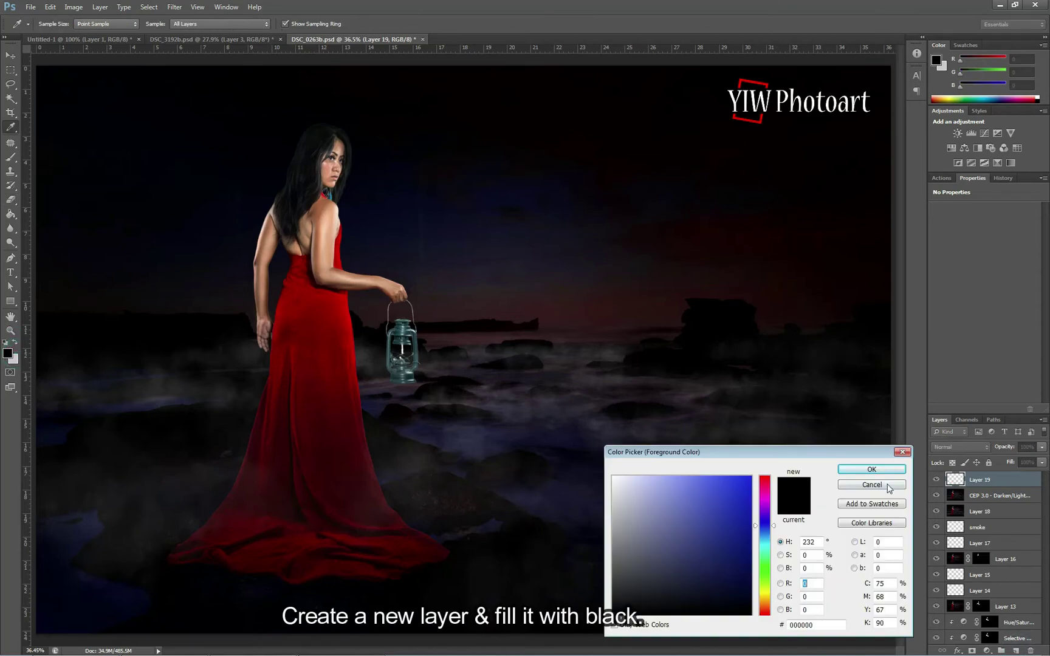
click(884, 472)
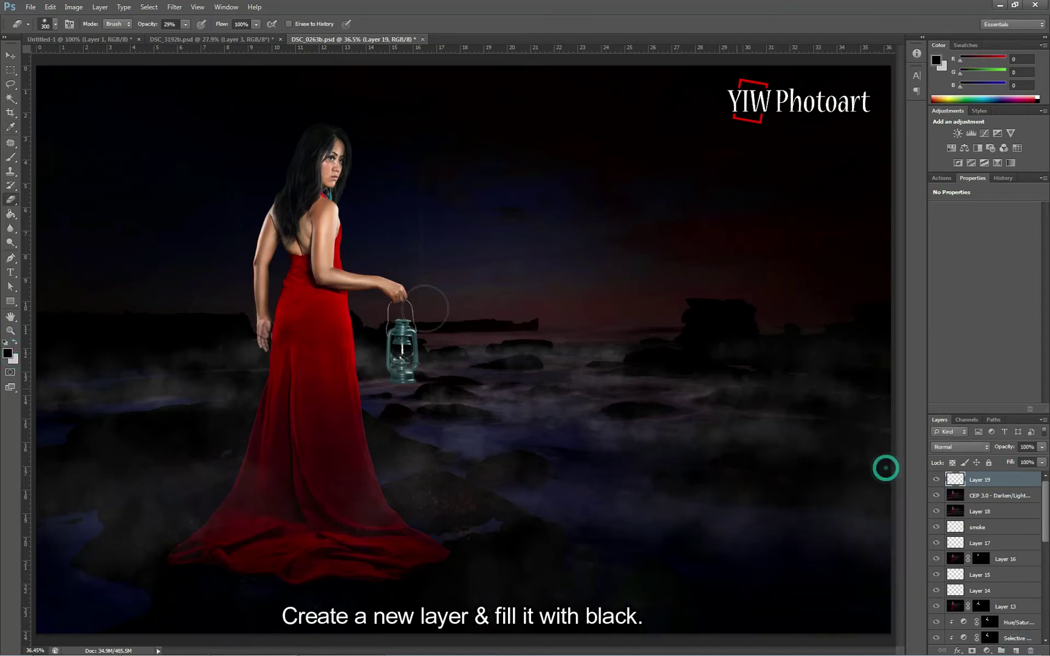
click(9, 214)
click(496, 224)
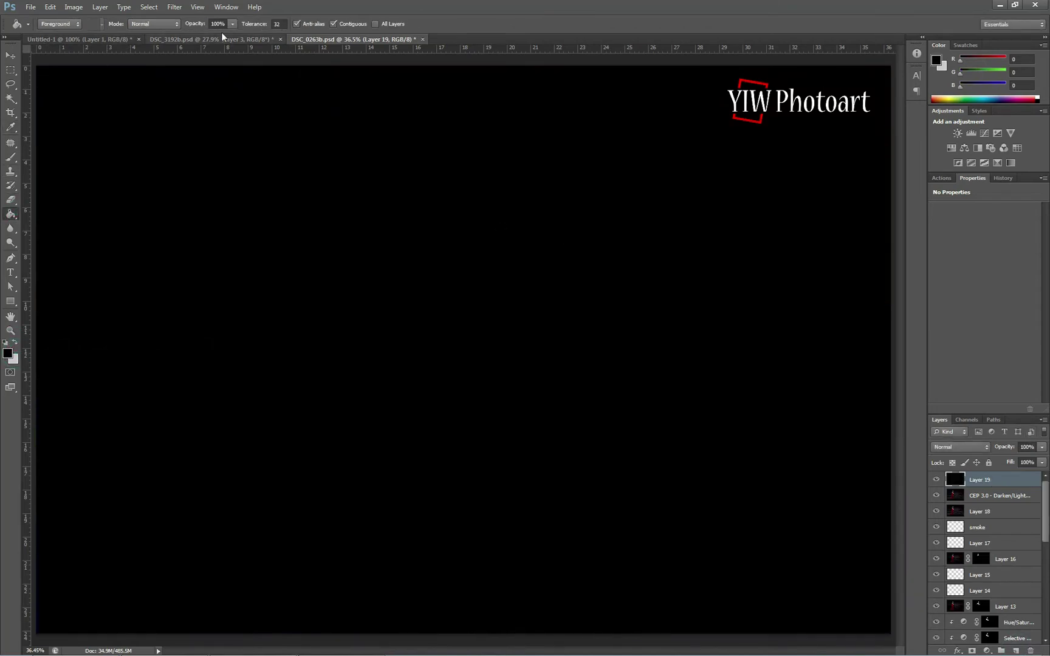
Step: Render a 50-300mm Zoom lens flare at 100% brightness on the black layer, slightly left of and below its center
click(175, 6)
mouse_move(211, 164)
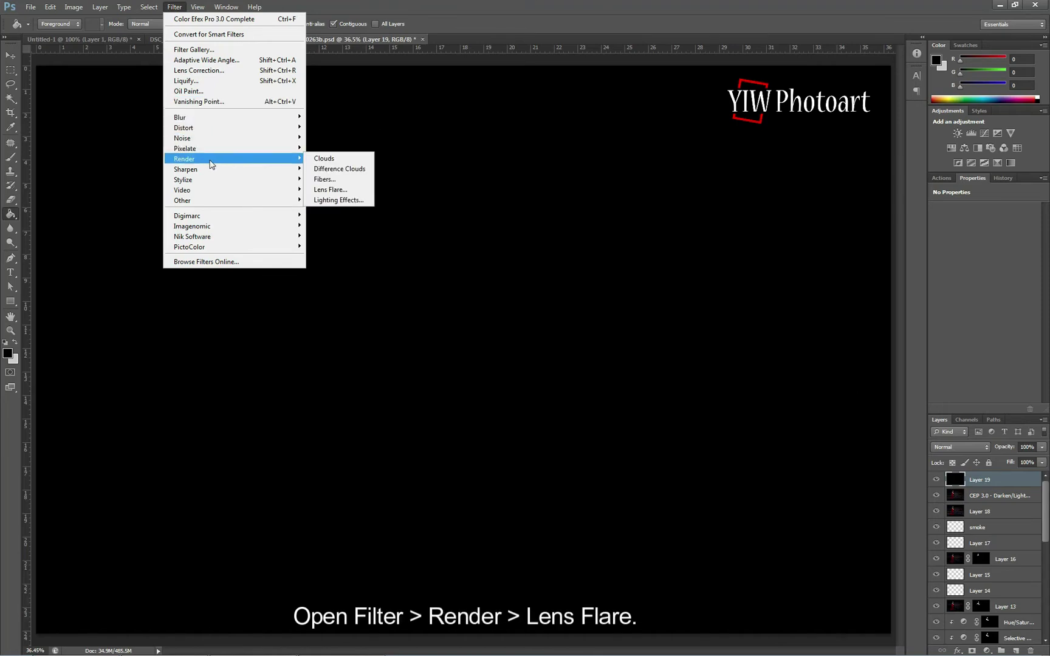
click(328, 189)
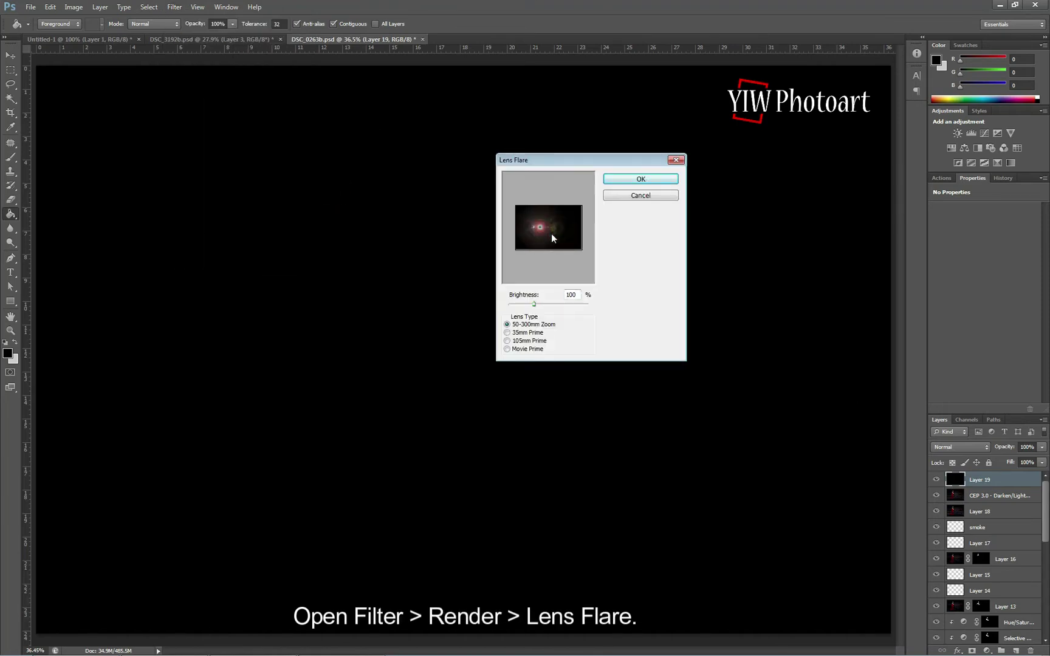
click(621, 182)
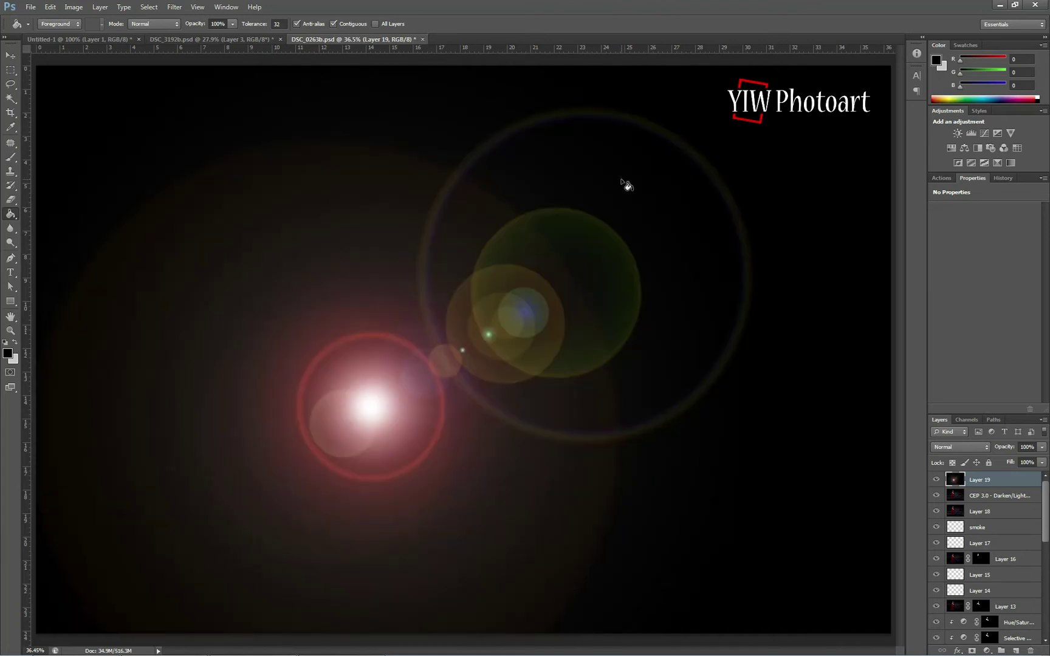
Step: Blend the flare layer in Screen mode, compare the image with it hidden, and reduce its opacity to 79%
click(983, 449)
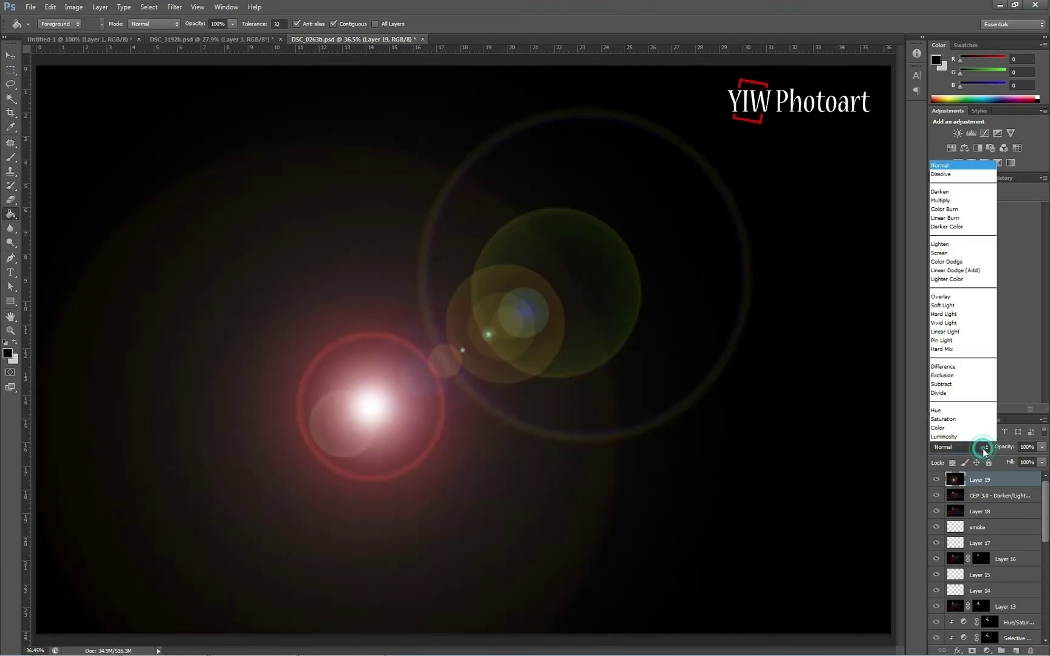
click(966, 252)
click(936, 480)
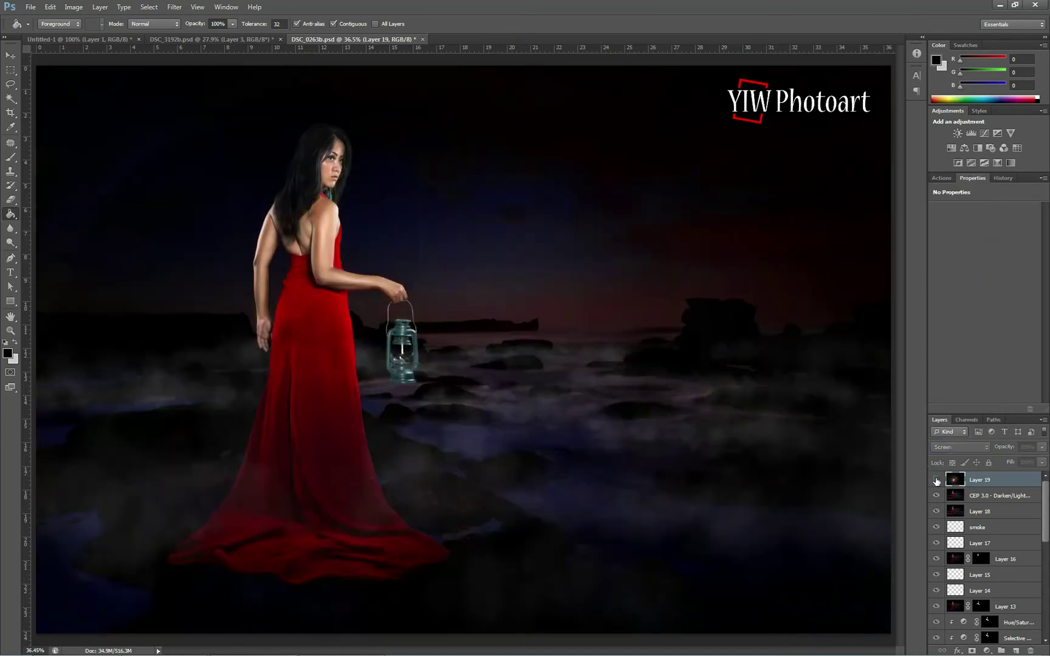
click(935, 480)
click(1043, 450)
mouse_move(1040, 463)
mouse_down()
mouse_move(1021, 465)
mouse_move(1031, 463)
mouse_up()
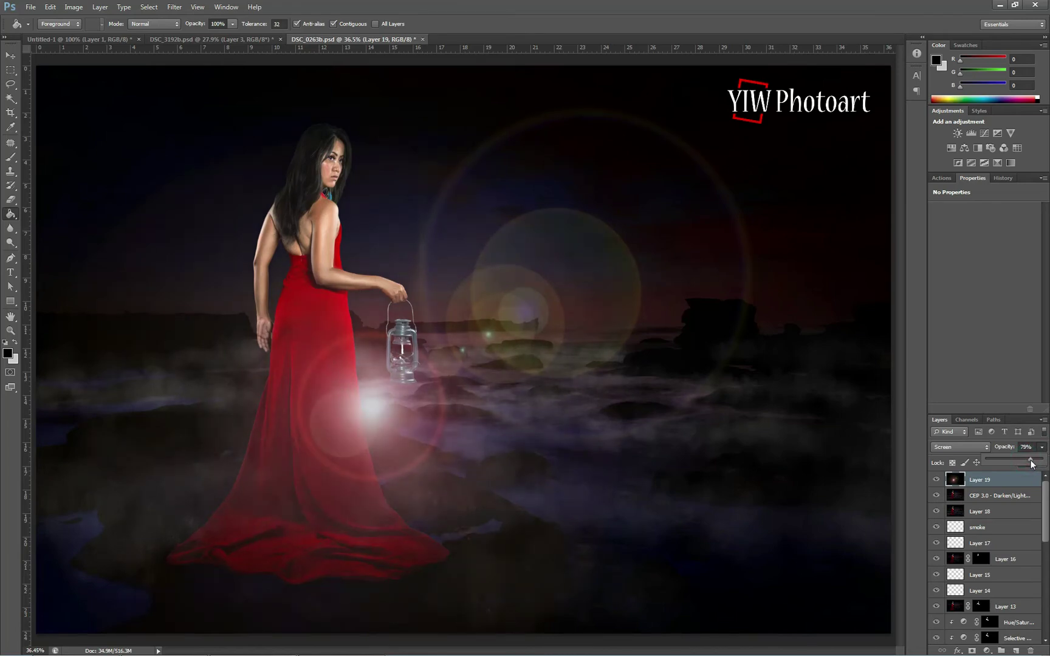
Step: Move the flare so its bright center sits on the lantern, and turn off the transform controls display
click(11, 54)
drag(381, 399, 409, 352)
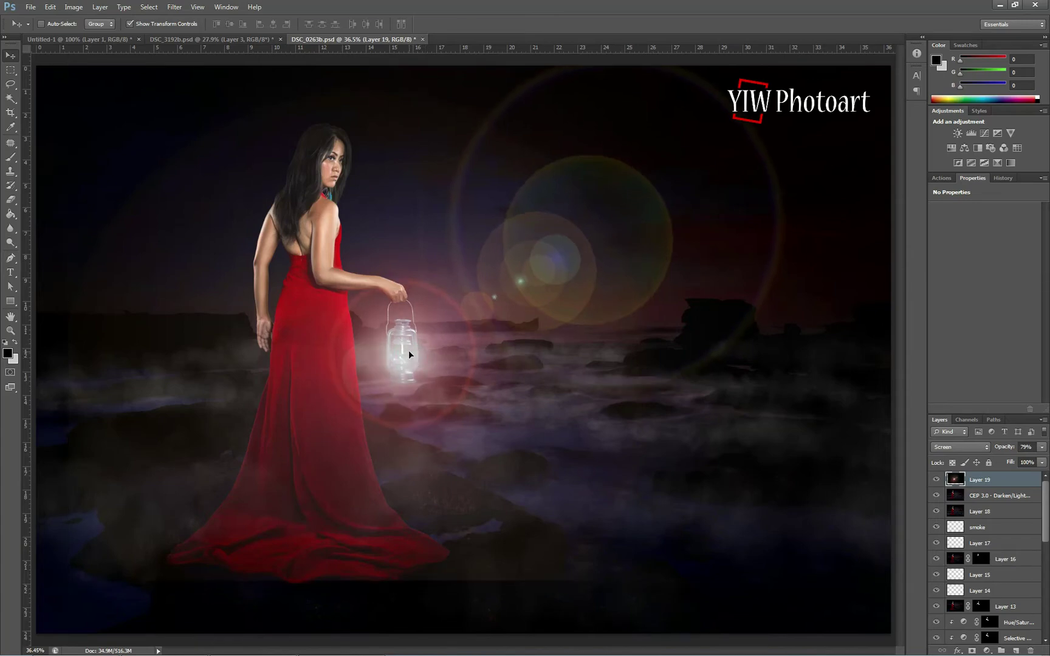
click(130, 24)
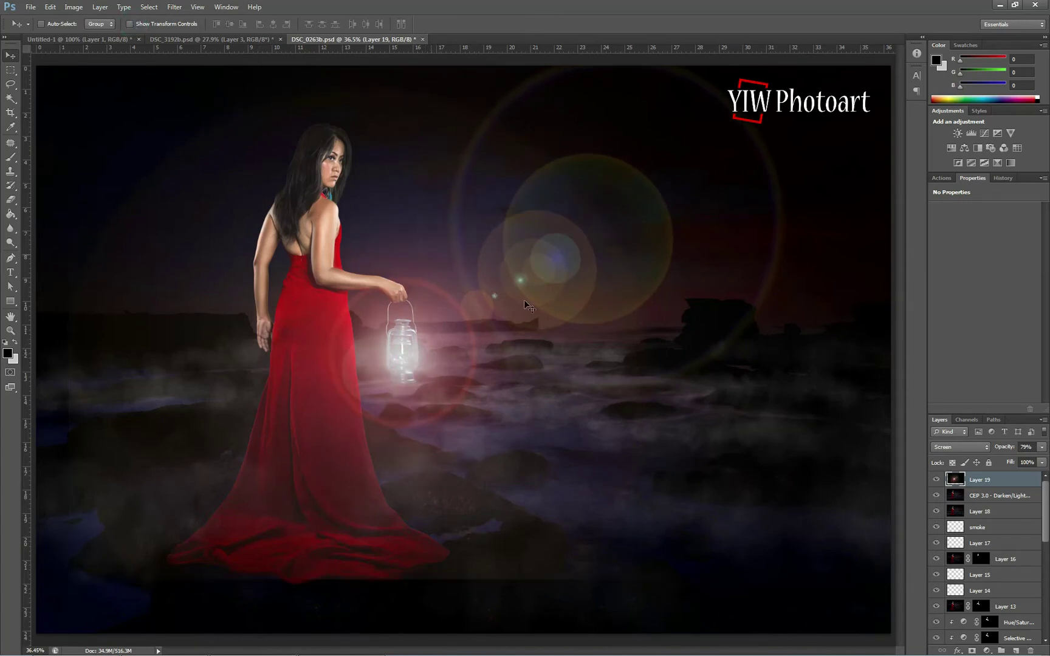
Step: Change the flare layer's blend mode to Lighten and set its opacity to 62%
click(985, 448)
click(959, 243)
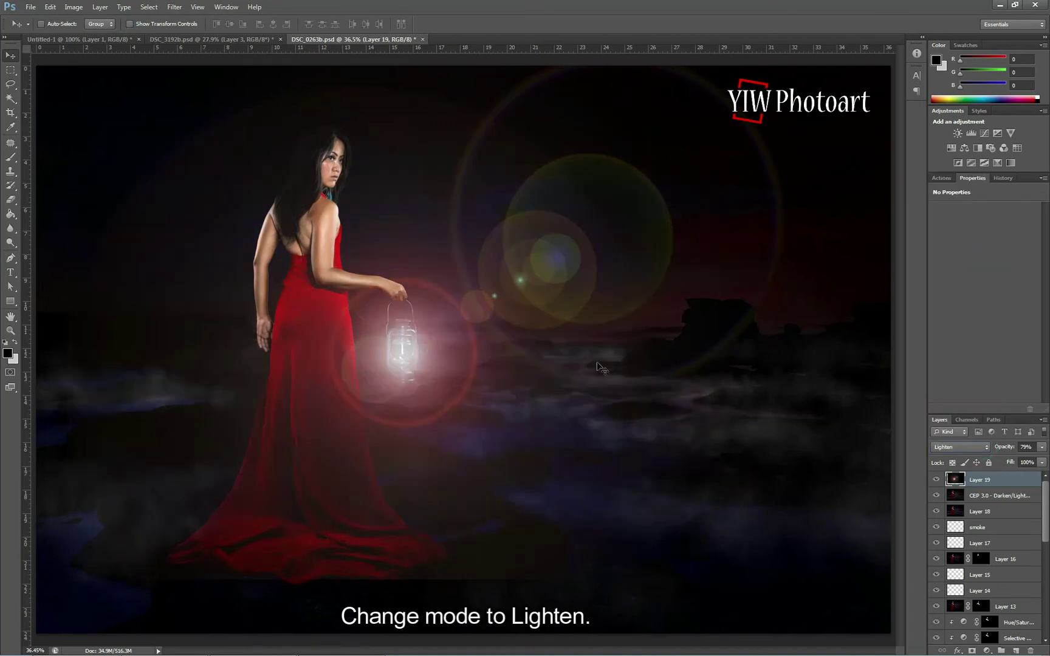
drag(1041, 452, 1, 463)
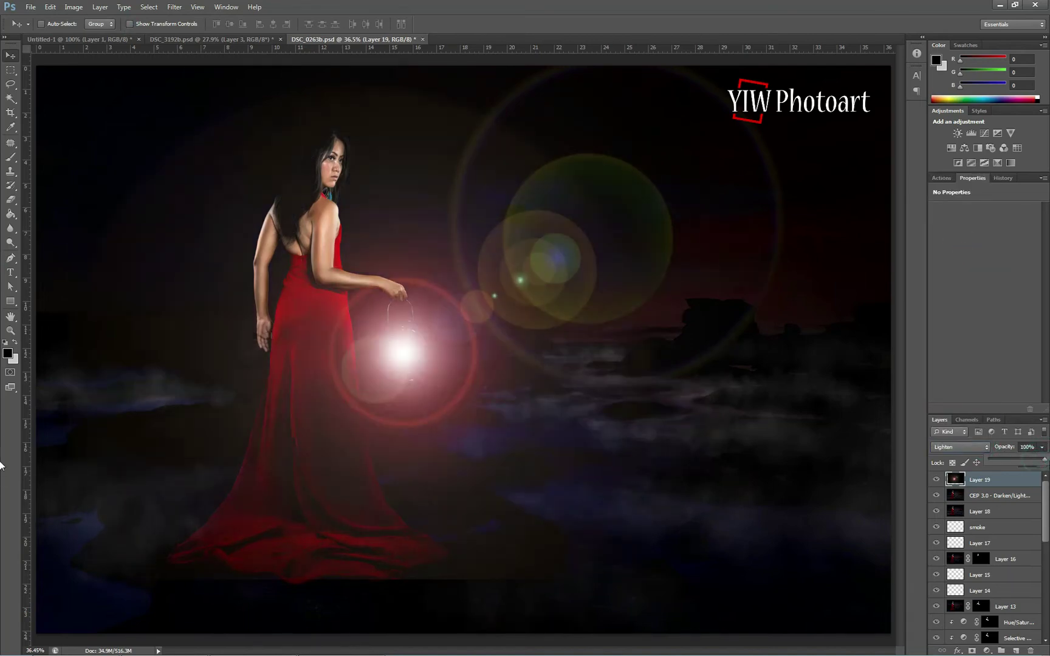
drag(1045, 464, 1037, 465)
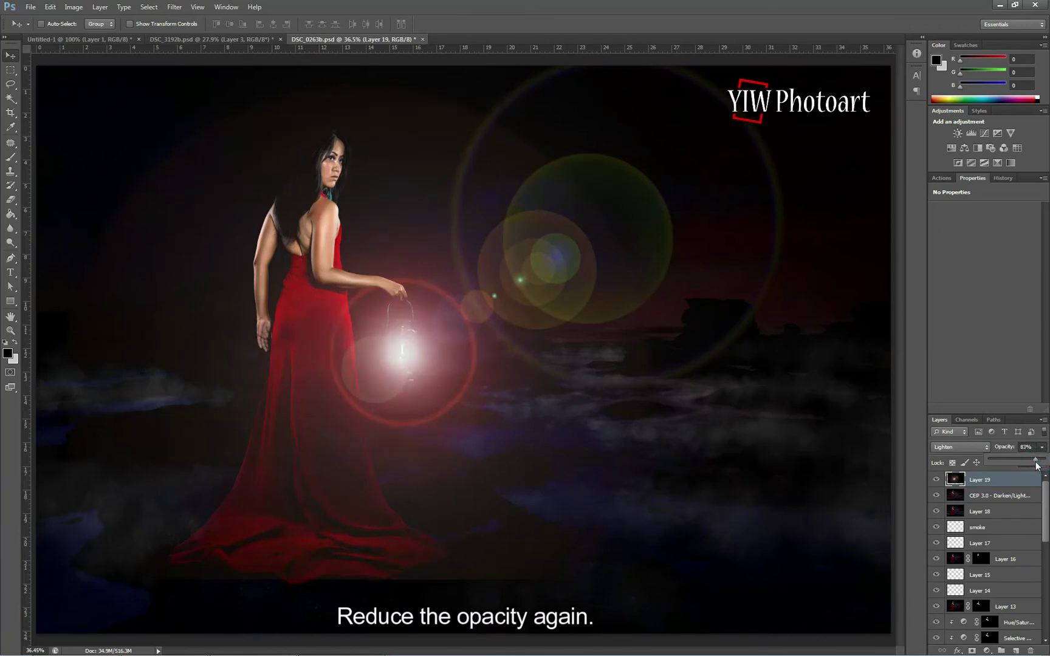
click(1012, 481)
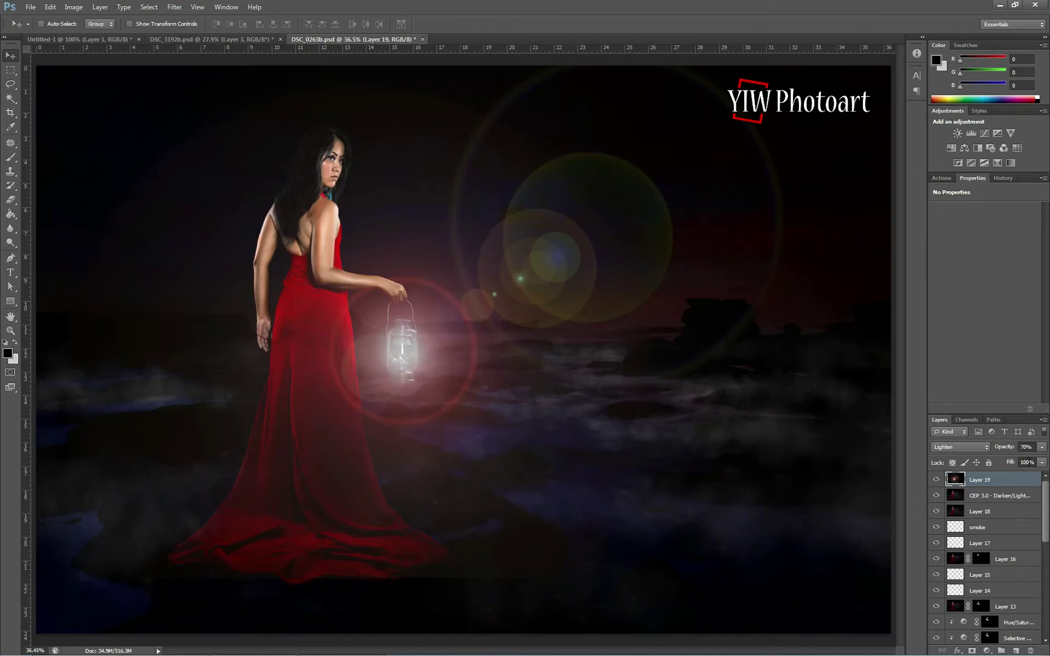
click(1042, 447)
drag(1028, 459, 1025, 463)
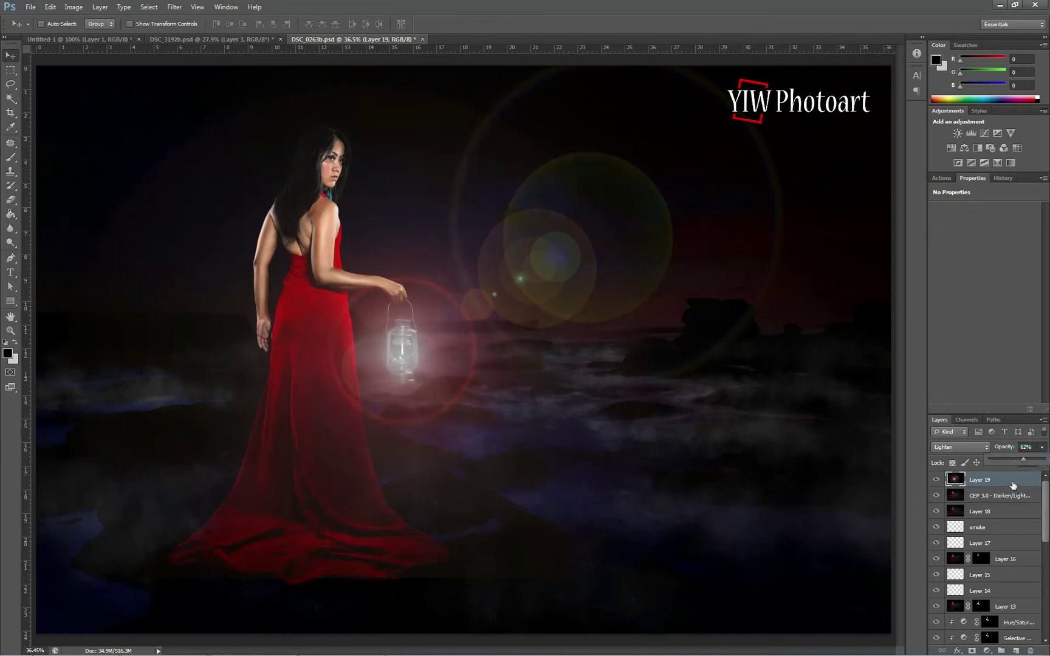
Step: Create a new layer above the flare for the lantern light and set the foreground color to white (ffffff)
click(1016, 651)
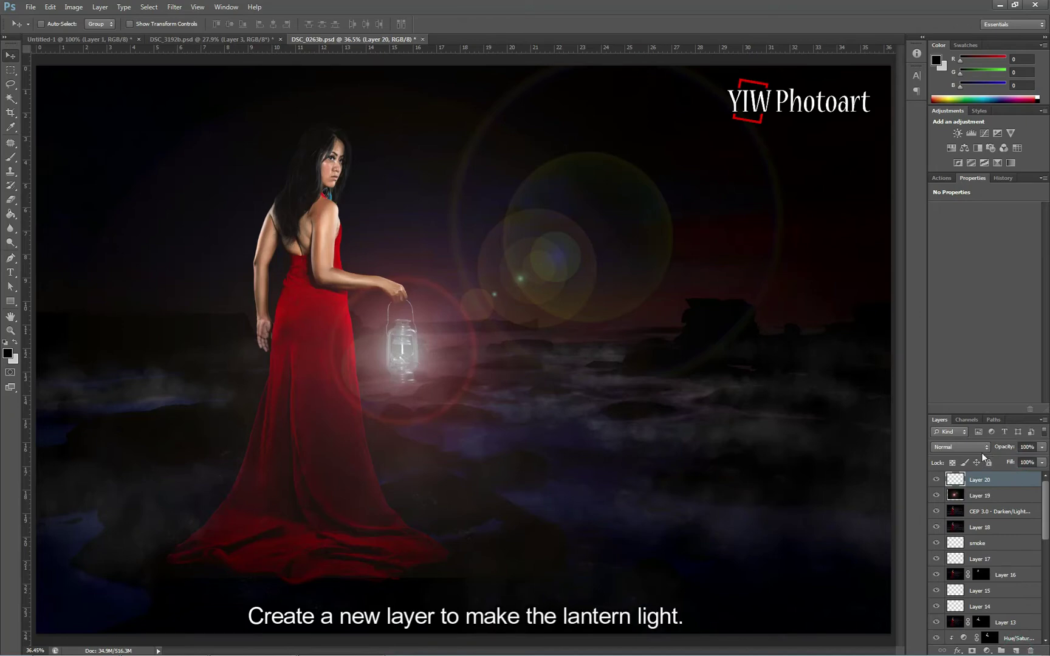
click(14, 342)
click(8, 354)
click(615, 477)
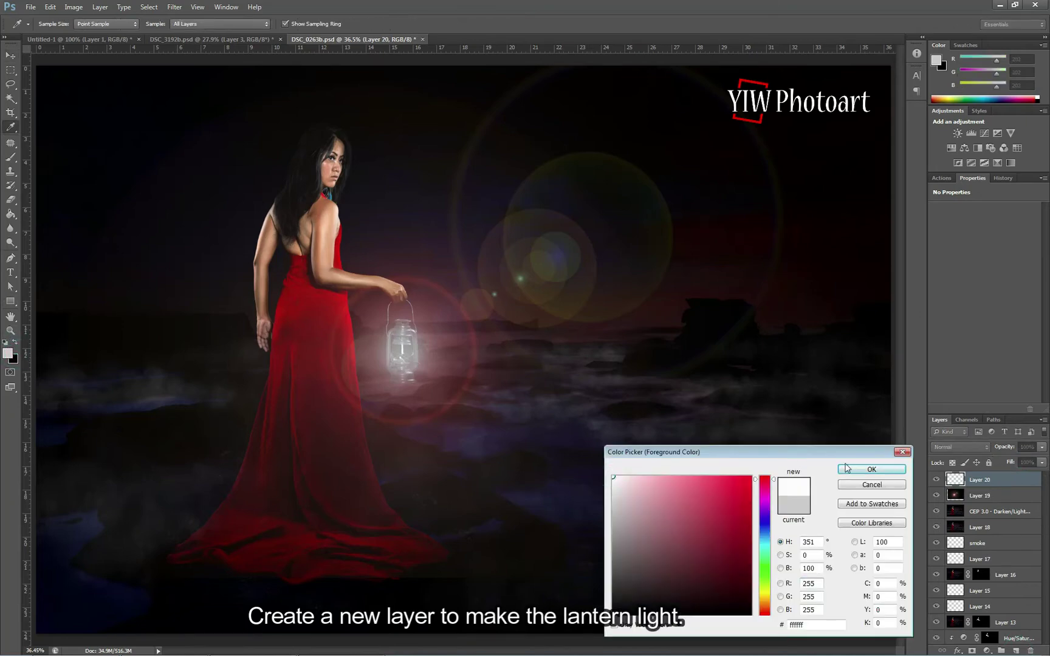
click(846, 468)
Step: Dab white light onto the lantern's flame with a soft 200 px brush at 50% opacity
click(10, 157)
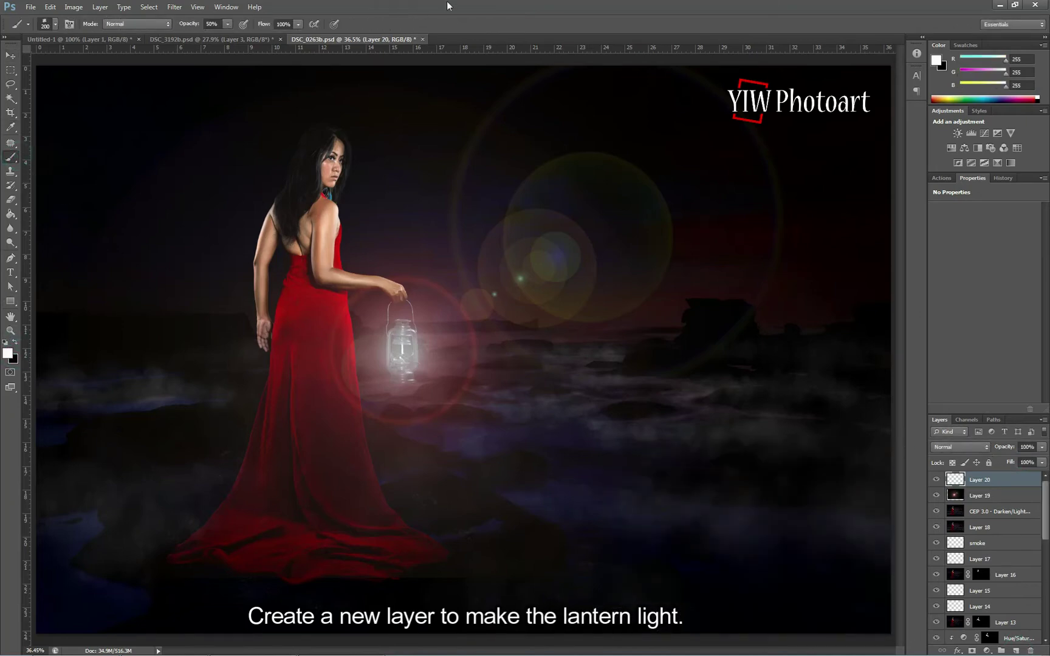
click(54, 24)
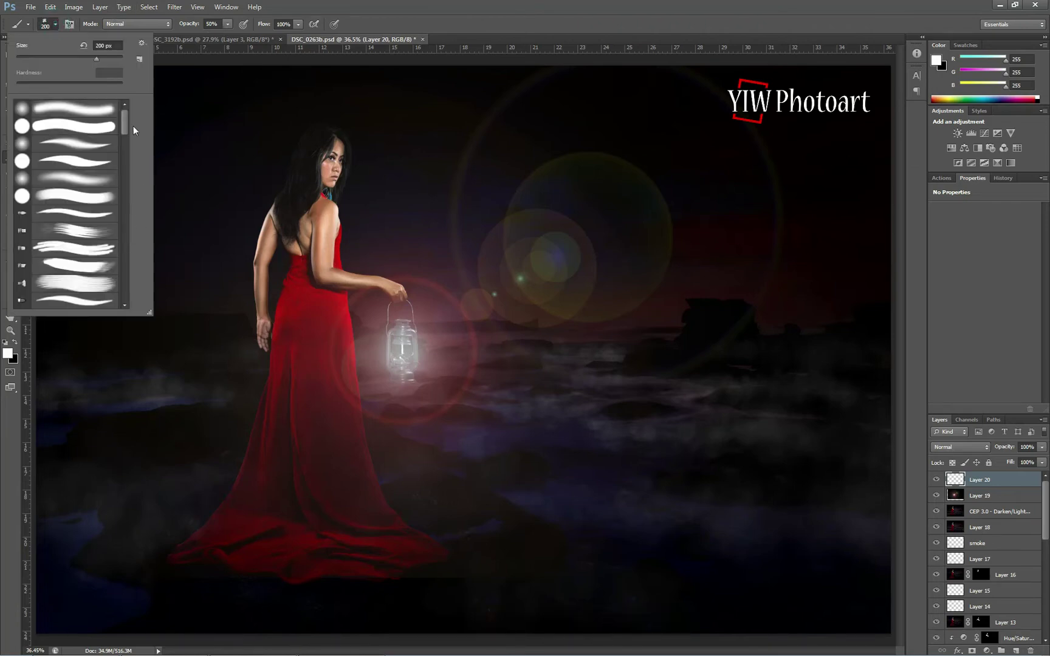
click(90, 181)
click(421, 17)
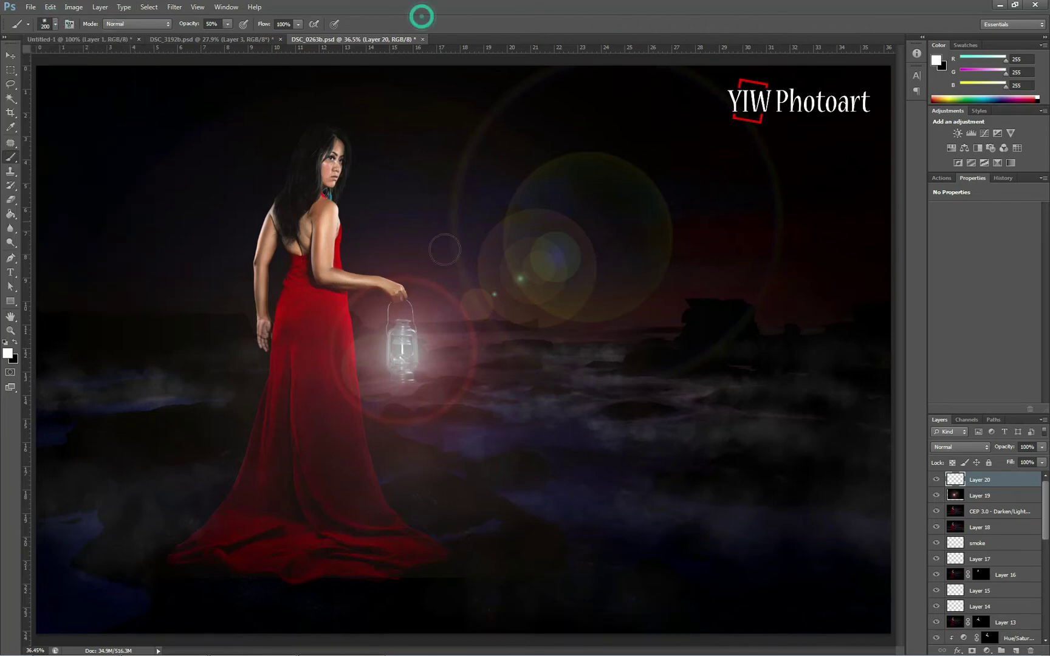
click(401, 348)
click(402, 351)
Step: Set the foreground color to orange (f2802d)
click(8, 353)
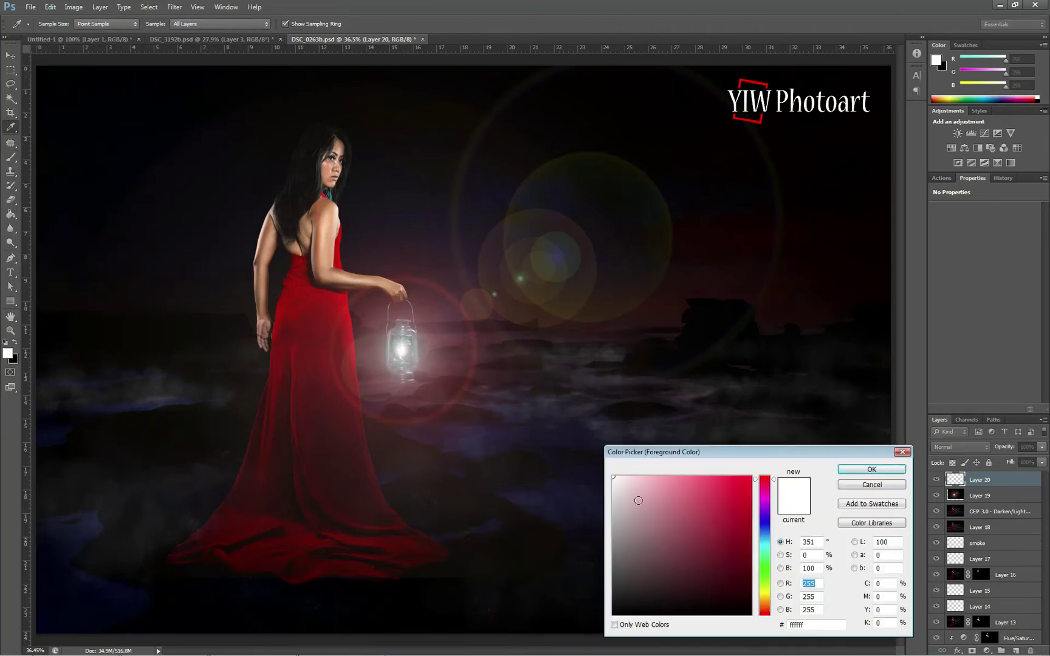
click(765, 600)
click(752, 511)
click(772, 606)
click(726, 483)
click(849, 469)
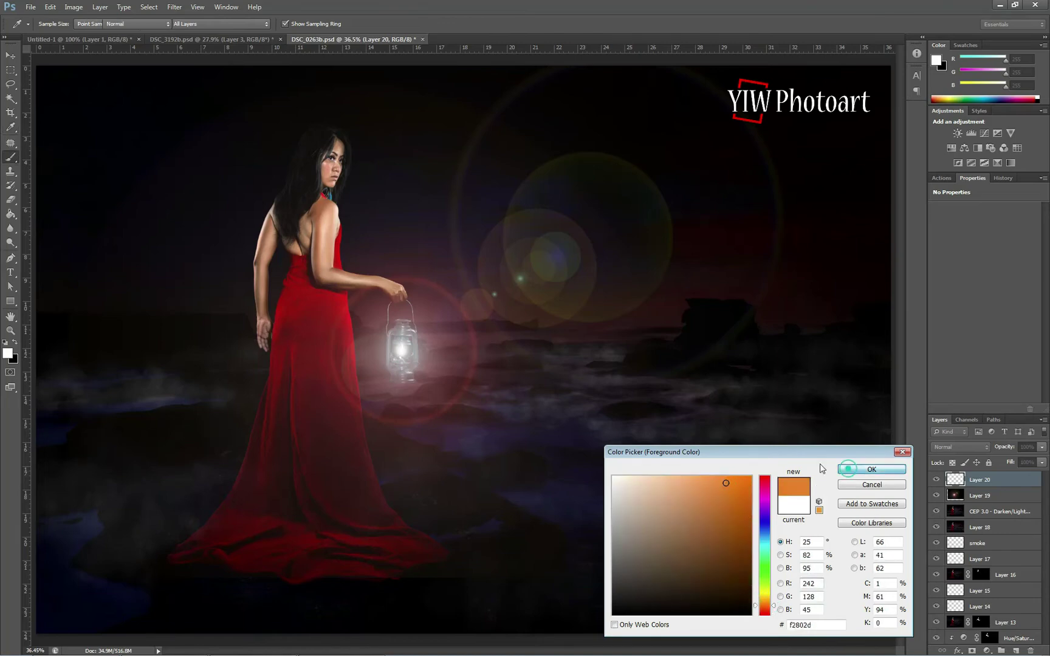
Step: Undo the orange dab and paint the lantern's flame white with a 50 px brush at 13% opacity
click(863, 469)
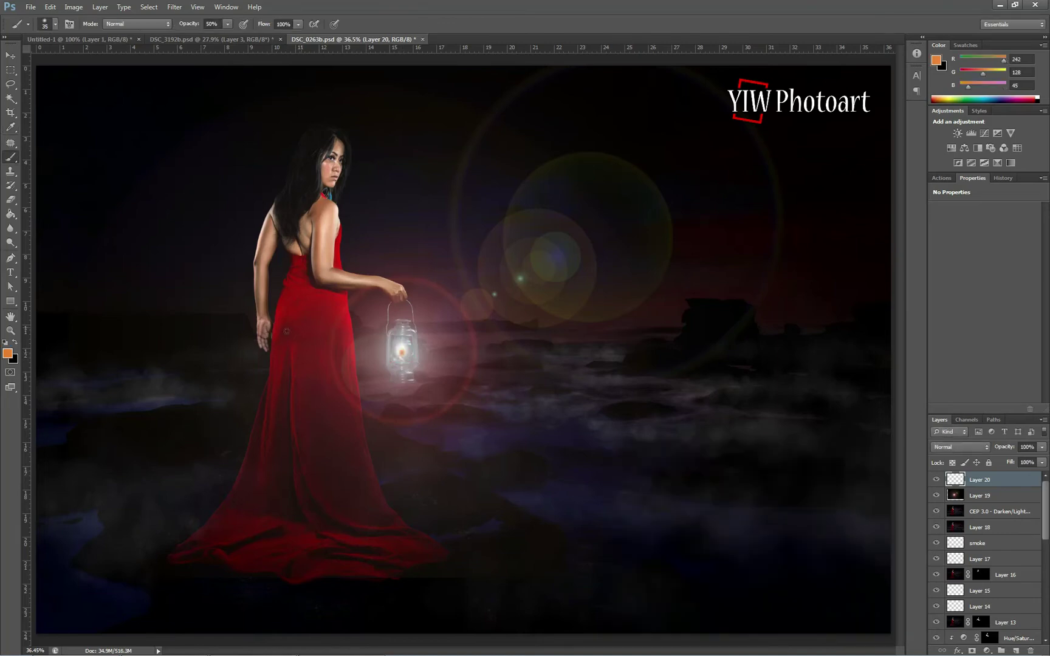
click(8, 353)
click(613, 477)
click(862, 469)
drag(228, 24, 205, 36)
key(ctrl+alt+z)
key(ctrl+alt+z)
key(bracketright)
key(bracketright)
key(bracketright)
click(401, 352)
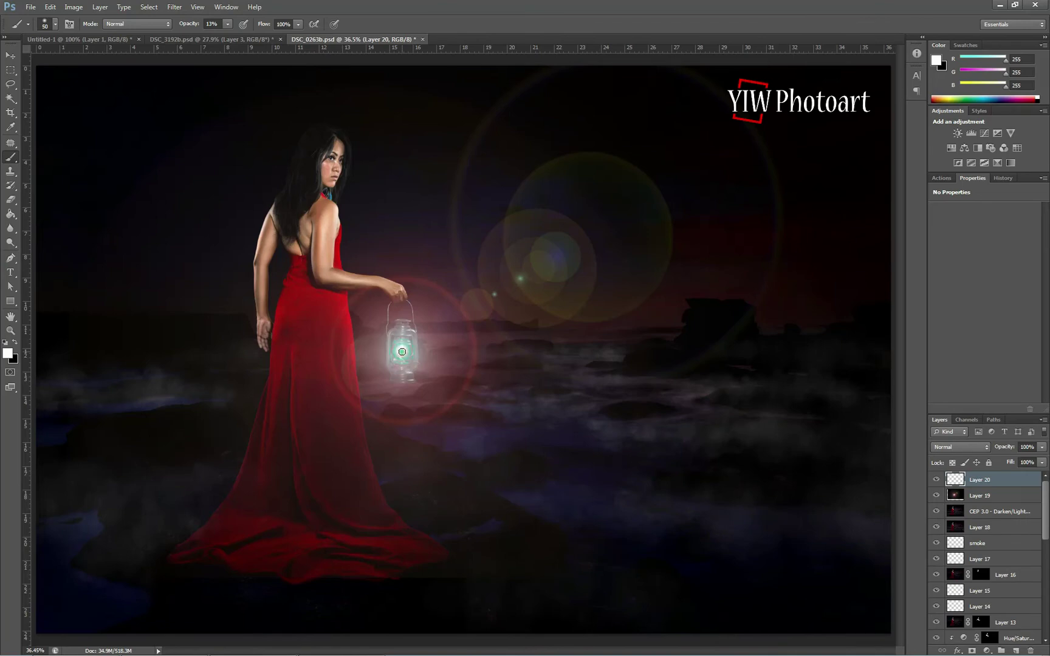
click(402, 353)
Step: Add a new layer above the lantern light layer and clip it to that layer
click(1017, 650)
right_click(1006, 482)
click(972, 222)
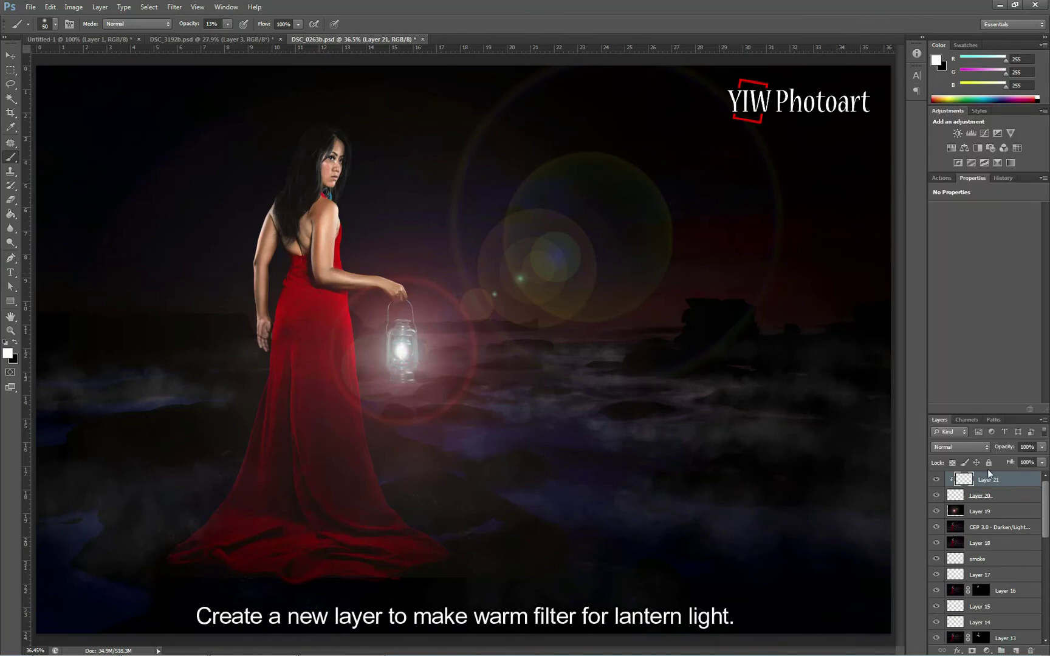
Step: Fill the clipped layer with orange (R 241, G 109, B 12) using the Paint Bucket
click(8, 353)
click(729, 501)
drag(731, 498, 745, 483)
click(871, 470)
click(10, 214)
click(351, 368)
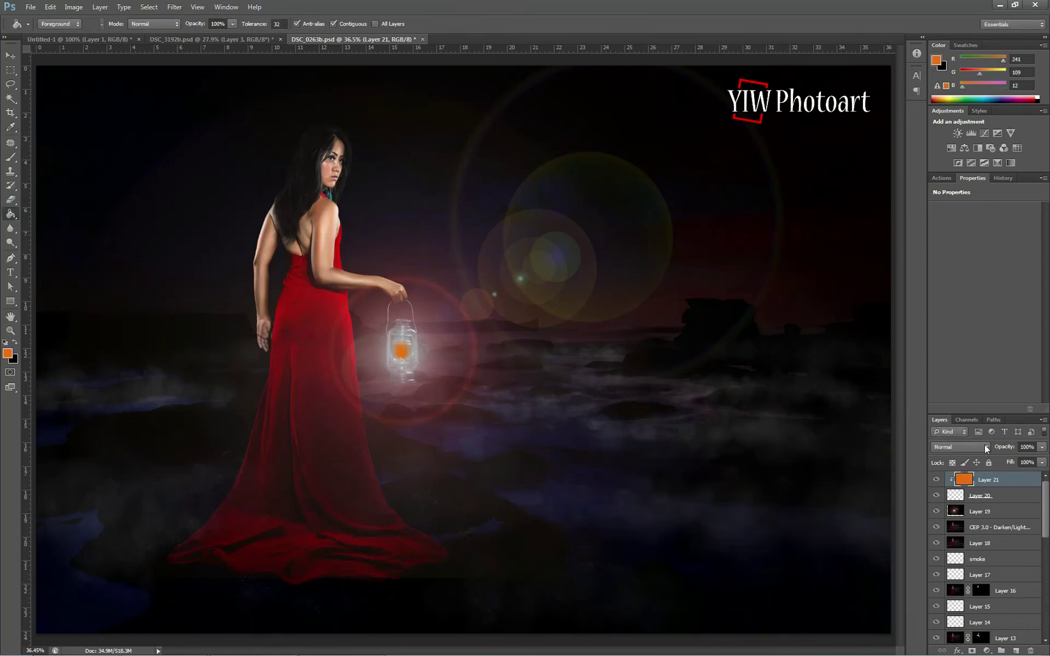
Step: Try blend modes on the orange layer, ending with Color
click(984, 447)
click(971, 302)
click(935, 482)
click(936, 482)
click(981, 447)
click(986, 427)
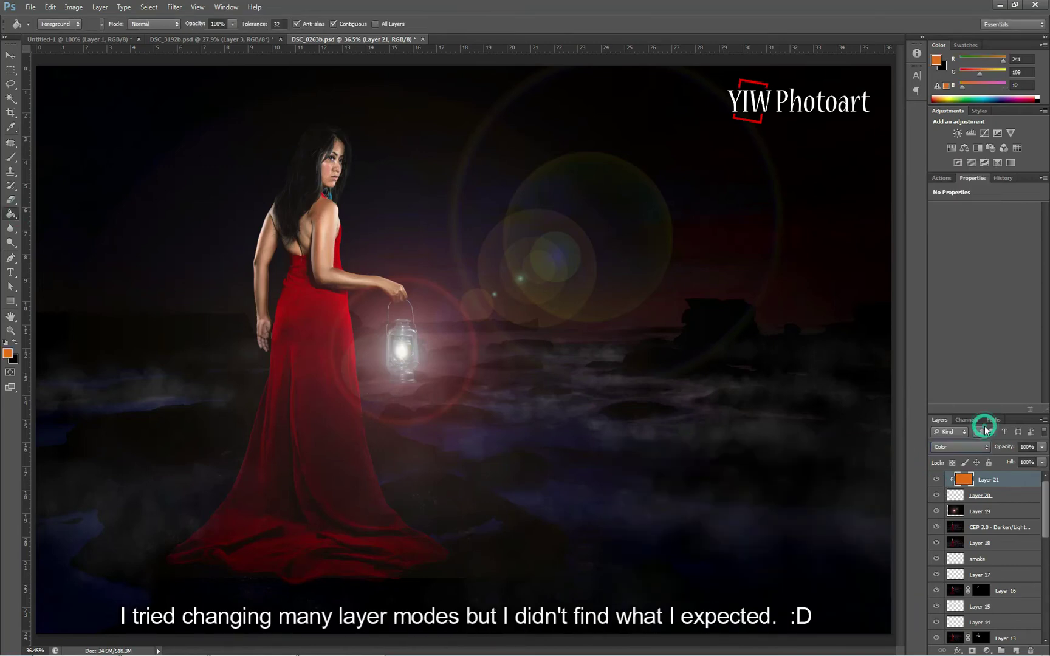
Step: Compare the image with the orange layer hidden and shown, and change its blend mode to Soft Light
click(940, 480)
click(940, 480)
click(936, 496)
click(936, 480)
click(960, 446)
click(965, 297)
click(960, 447)
click(967, 306)
Step: Set the opacity of the lantern light layer, Layer 20, to 92%
click(978, 495)
click(1042, 447)
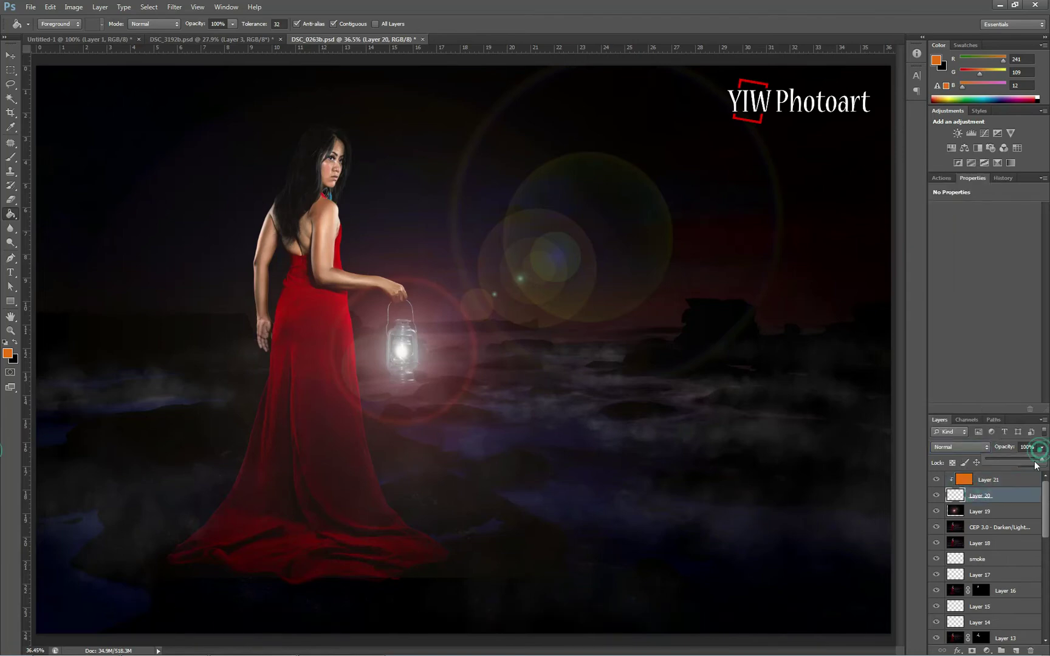
drag(1041, 460, 1035, 461)
click(943, 375)
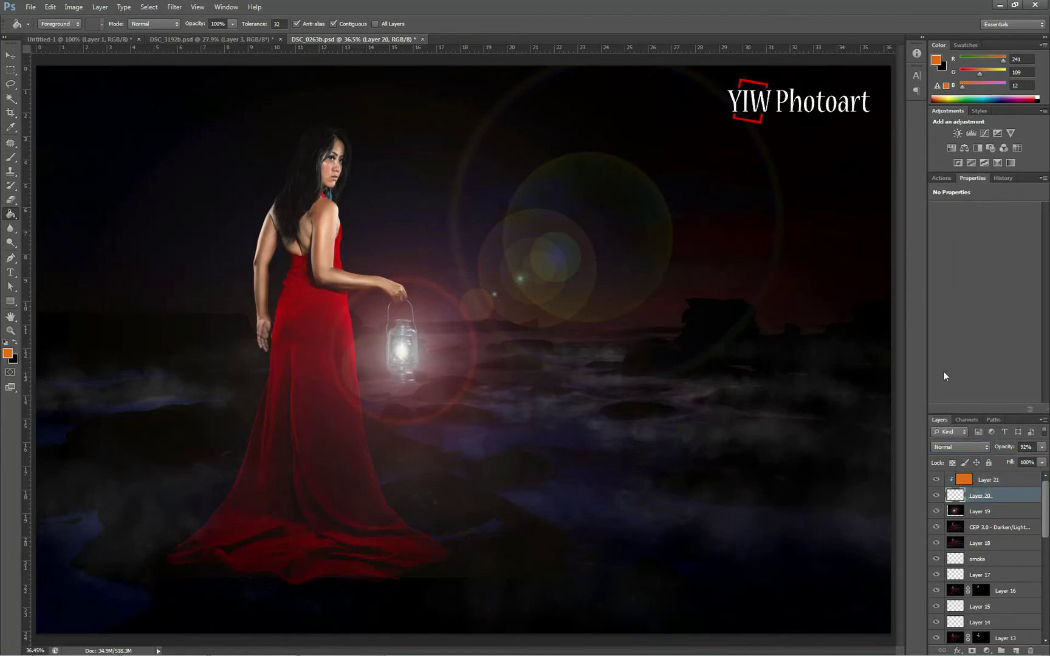
Step: Scale the flare layer, Layer 19, down to about 70% and reposition its bright center over the lantern
click(980, 511)
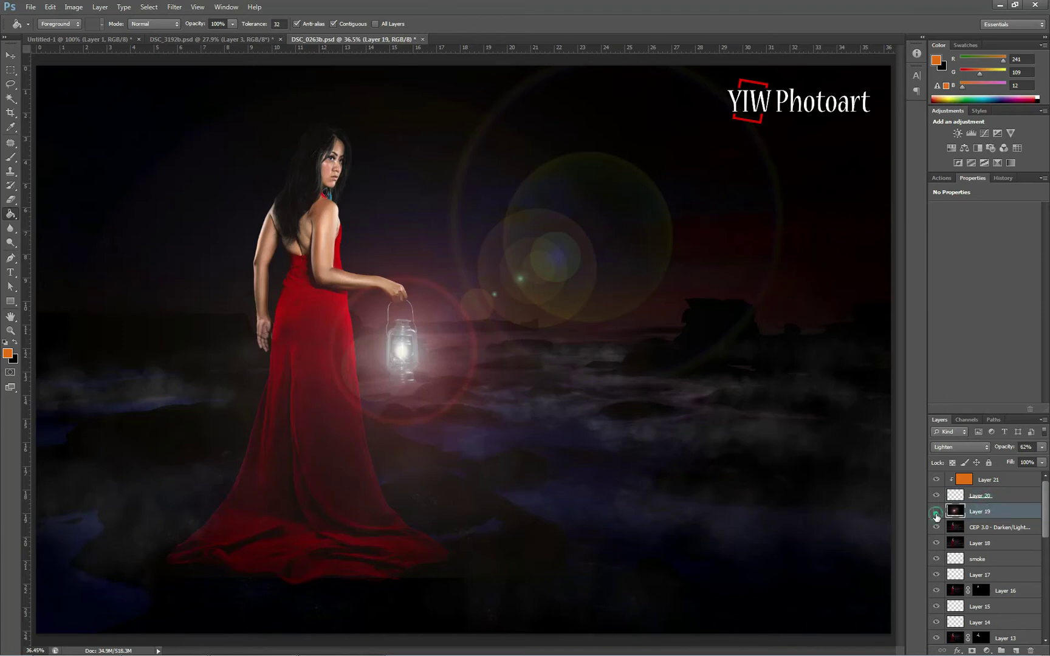
click(937, 512)
click(937, 512)
click(11, 56)
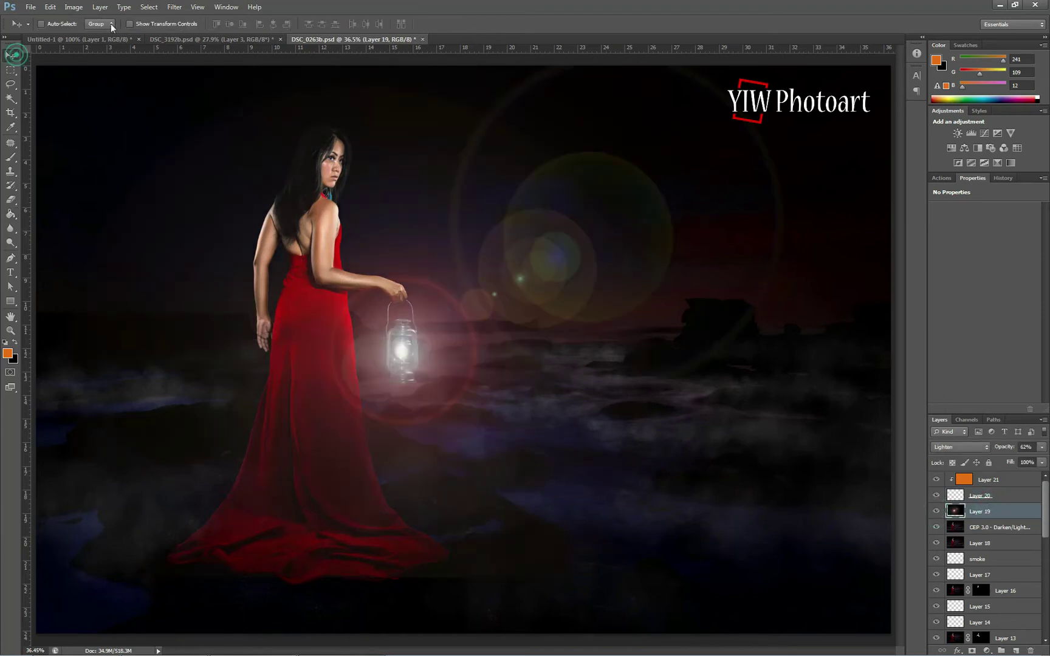
click(129, 24)
drag(70, 574, 363, 438)
drag(607, 285, 443, 385)
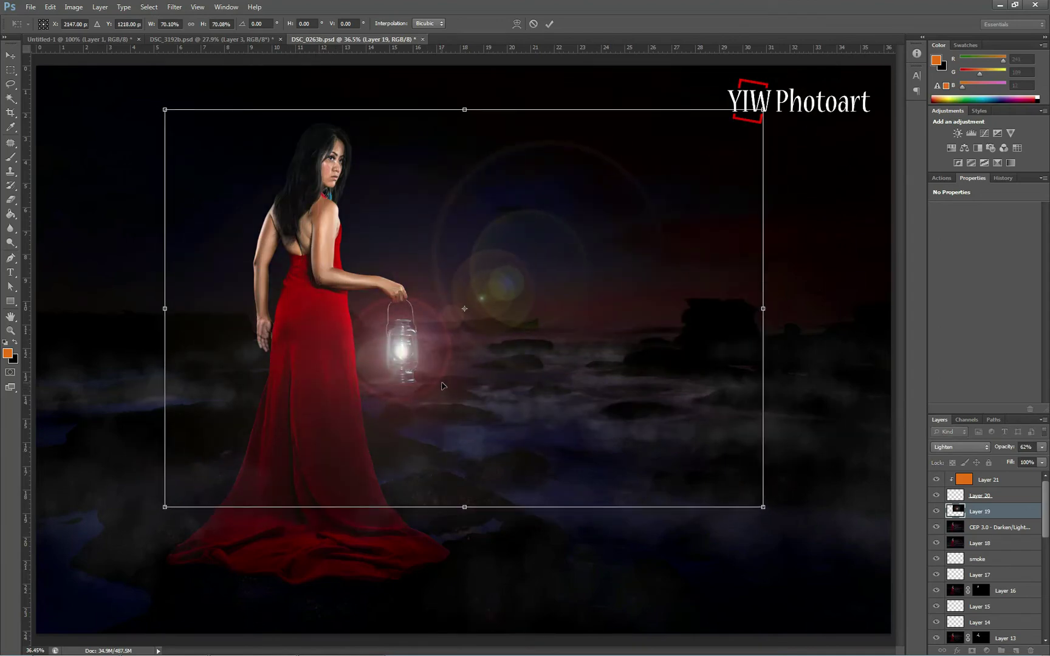
key(Right)
key(Right)
key(Right)
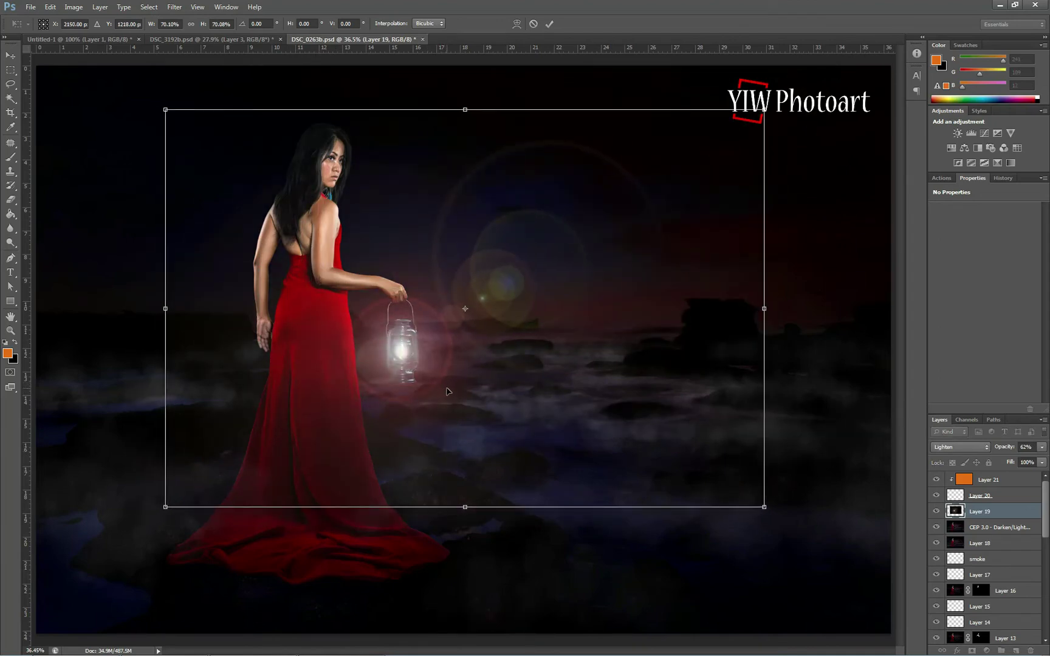
key(Down)
click(549, 24)
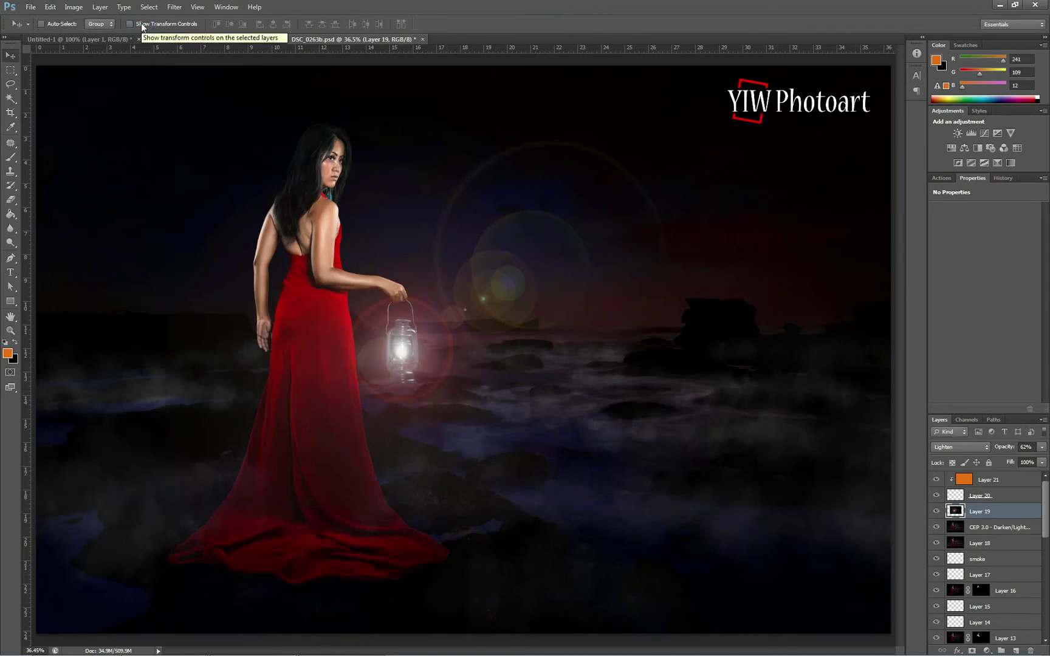
Step: Check the lantern light hidden and shown, and try further blend modes on the orange layer, ending with Luminosity
click(980, 495)
click(937, 495)
click(937, 495)
click(996, 479)
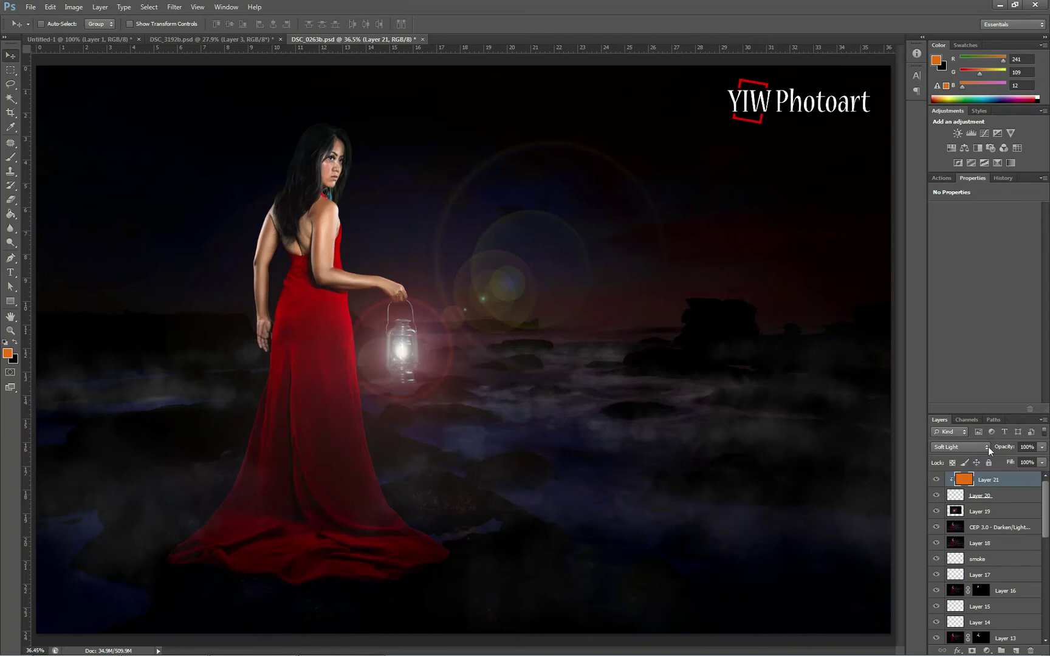
click(984, 450)
click(972, 244)
click(981, 450)
click(960, 165)
click(978, 448)
click(976, 436)
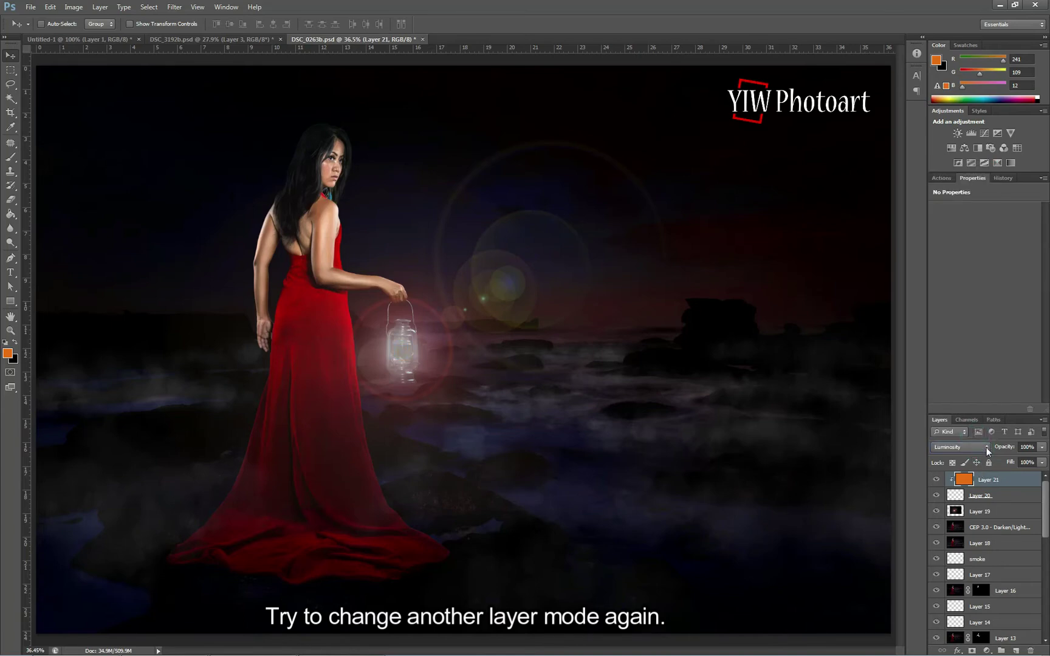
Step: Try more blend modes on the orange layer, ending with Saturation
click(986, 448)
click(982, 411)
click(983, 448)
click(977, 429)
click(980, 447)
click(979, 438)
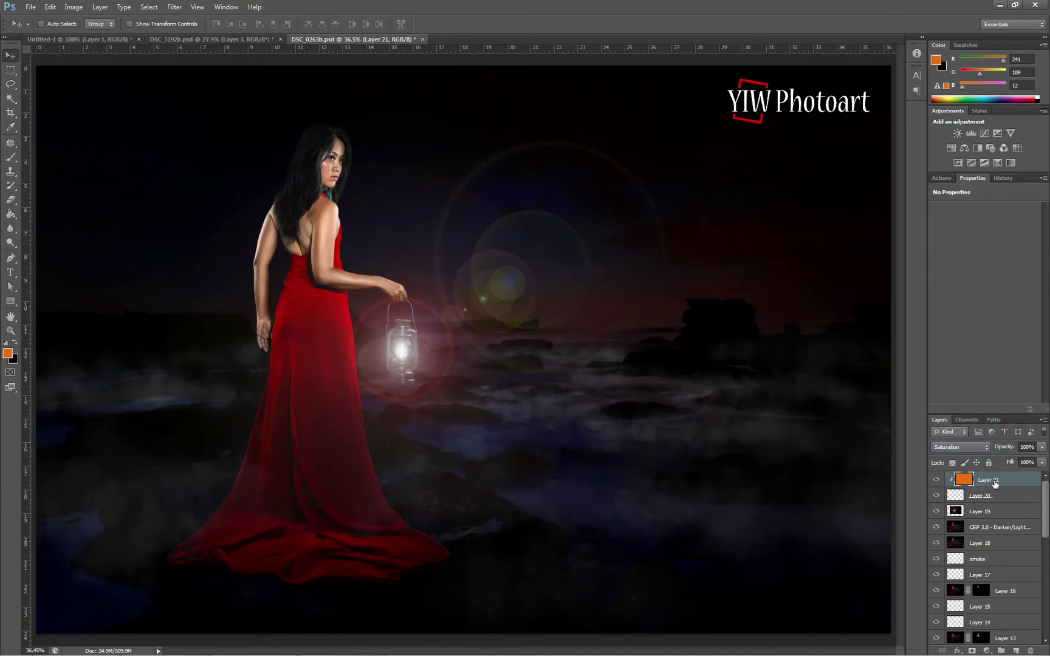
Step: Compare the image with the CEP 3.0 Darken/Lighten layer and Layer 18 hidden and shown
click(937, 528)
click(937, 528)
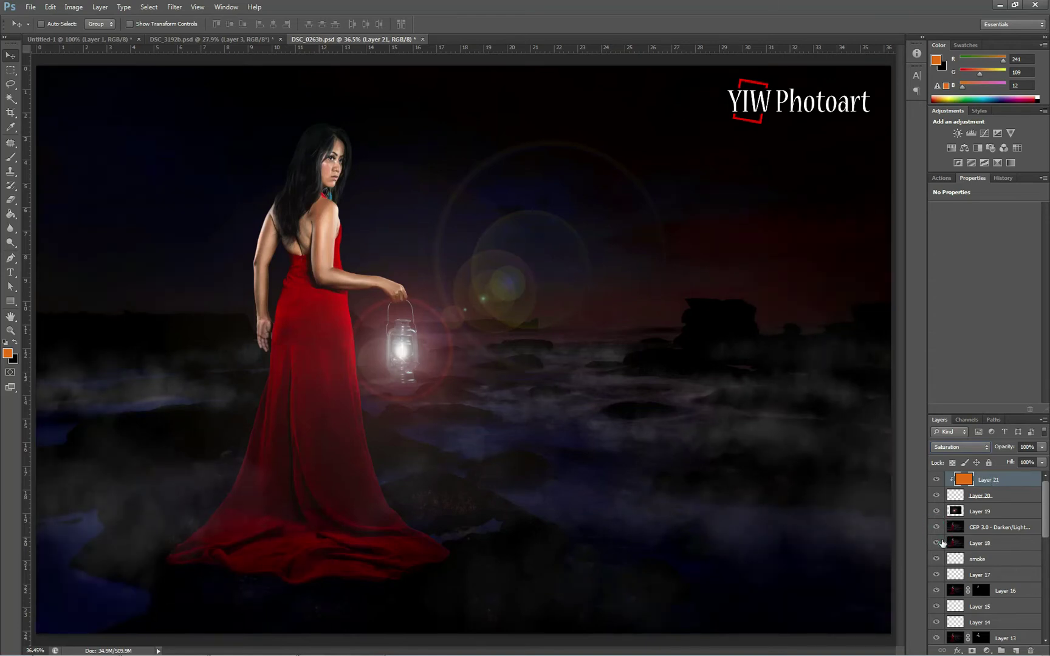
click(939, 544)
click(938, 529)
click(939, 529)
click(937, 544)
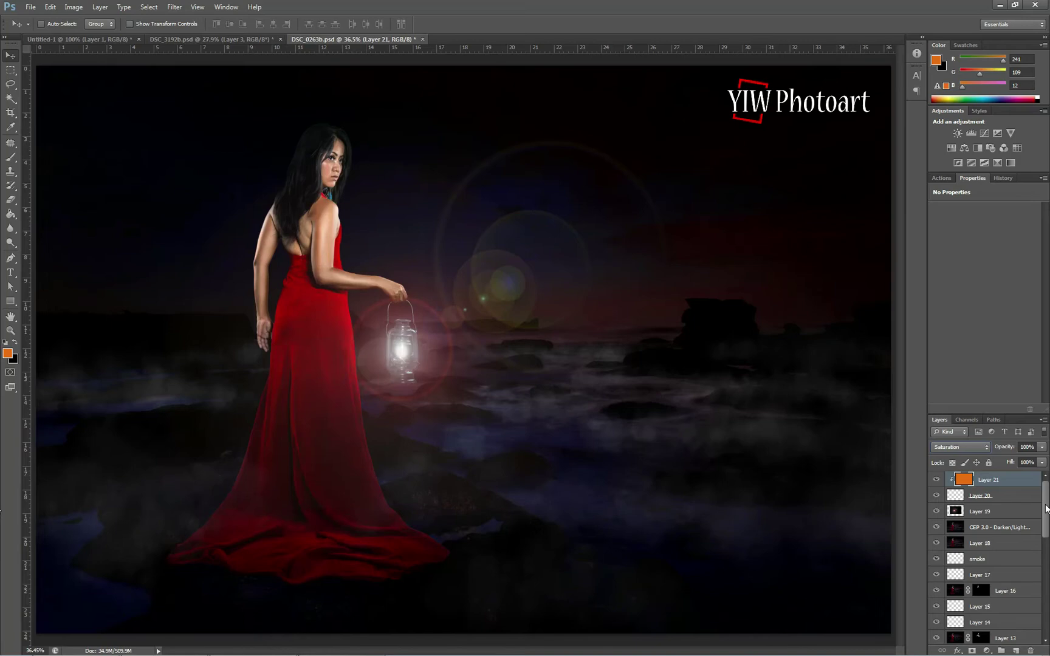
Step: Add a Levels adjustment above the lantern light layer with the midtone input at 1.24
click(991, 495)
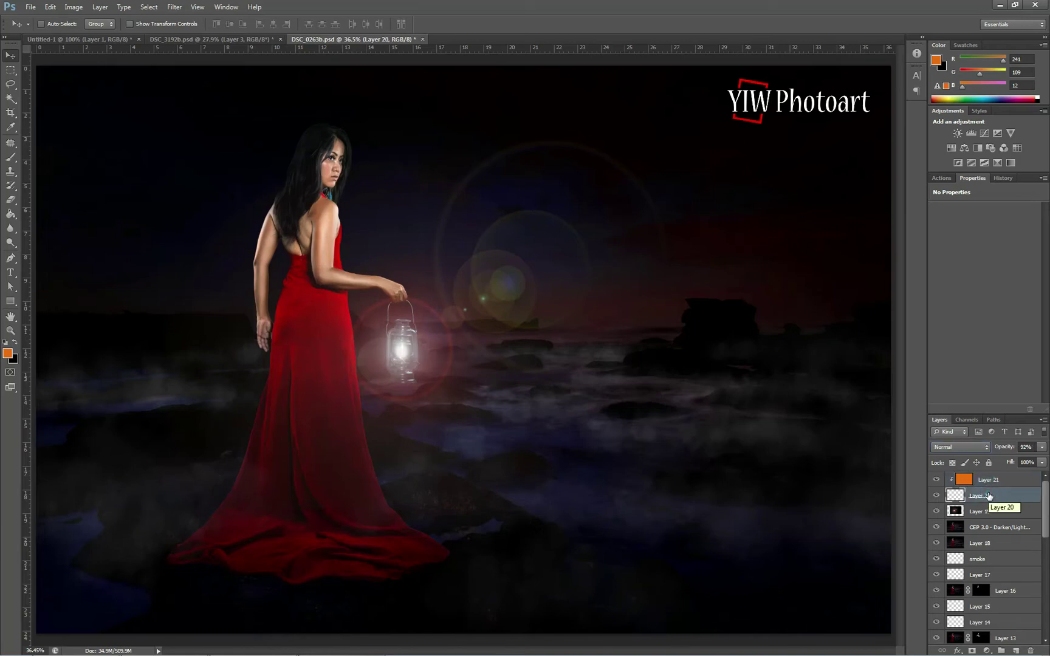
click(987, 650)
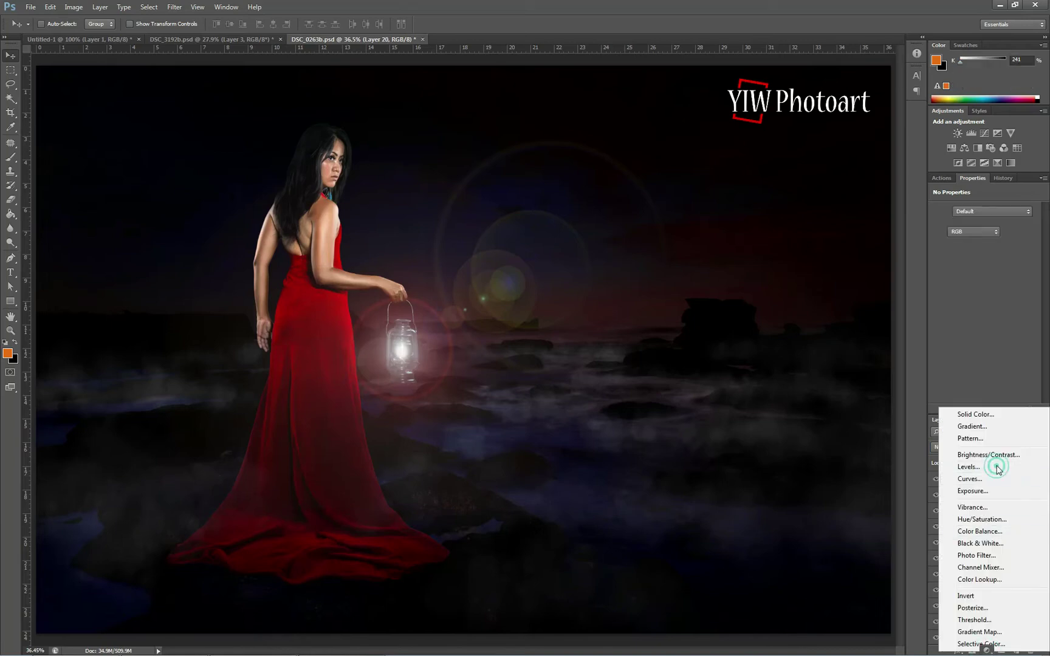
click(997, 468)
drag(1034, 324, 1023, 323)
drag(984, 291, 985, 291)
drag(1024, 323, 1035, 323)
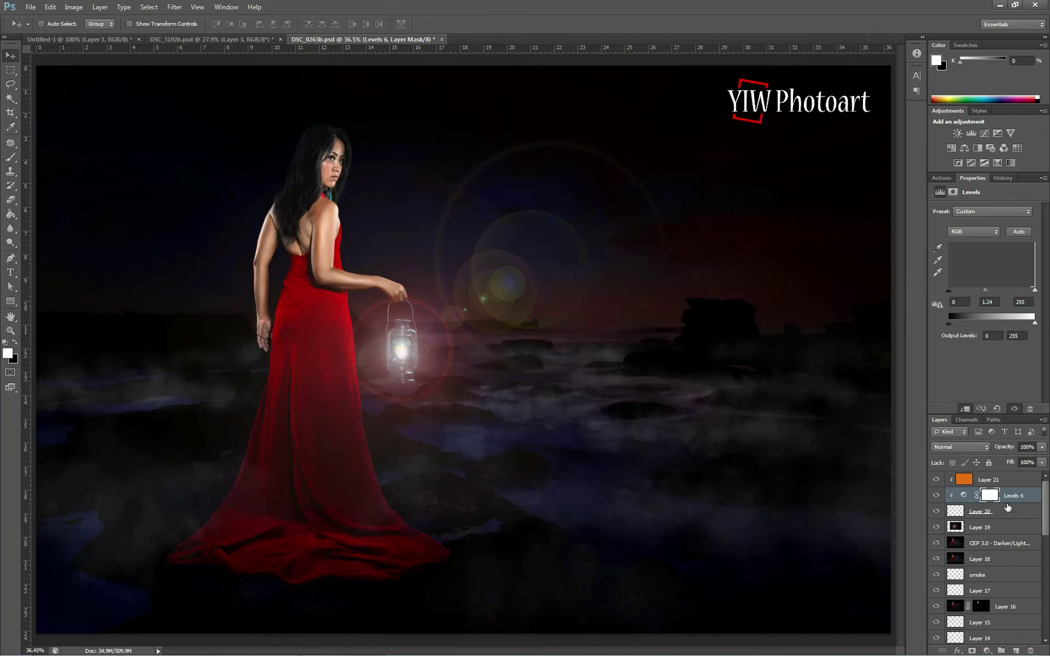
Step: Delete the lantern light layer together with its Levels adjustment and the orange fill layer
click(1004, 514)
shift+click(1013, 484)
drag(1014, 486, 1031, 651)
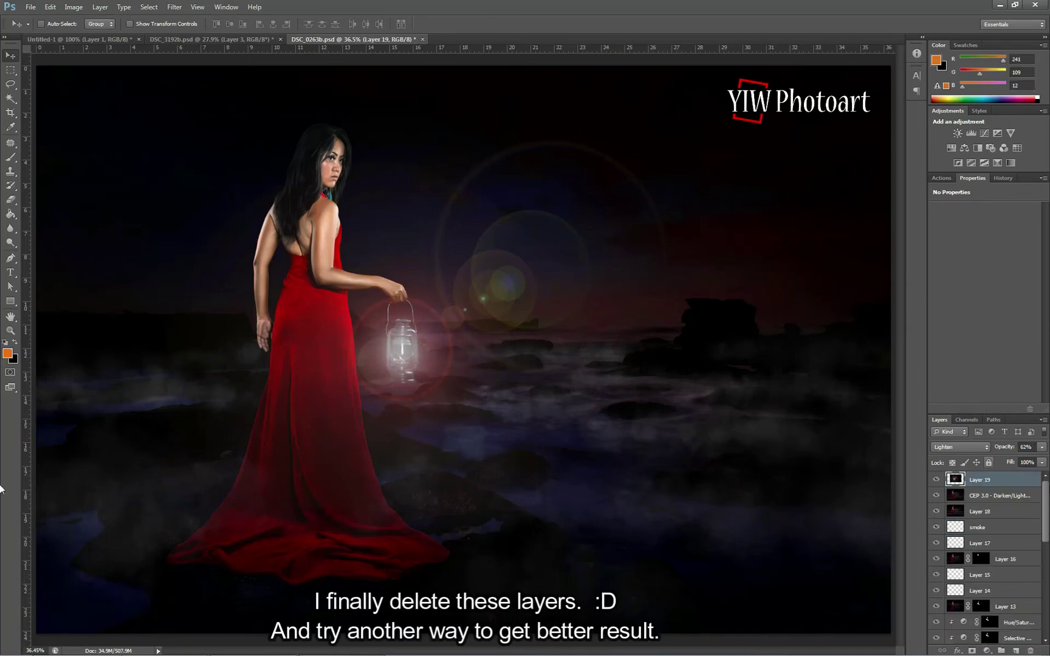
Step: Add a Levels adjustment layer above the flare and clip it to the flare layer
click(986, 651)
click(972, 408)
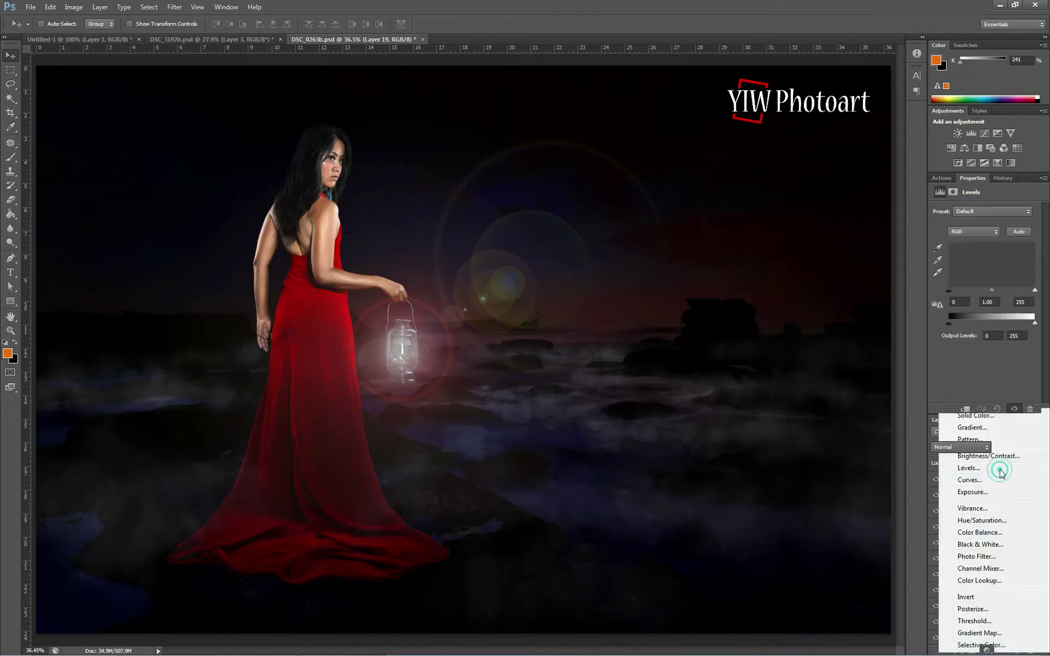
right_click(1009, 480)
click(980, 231)
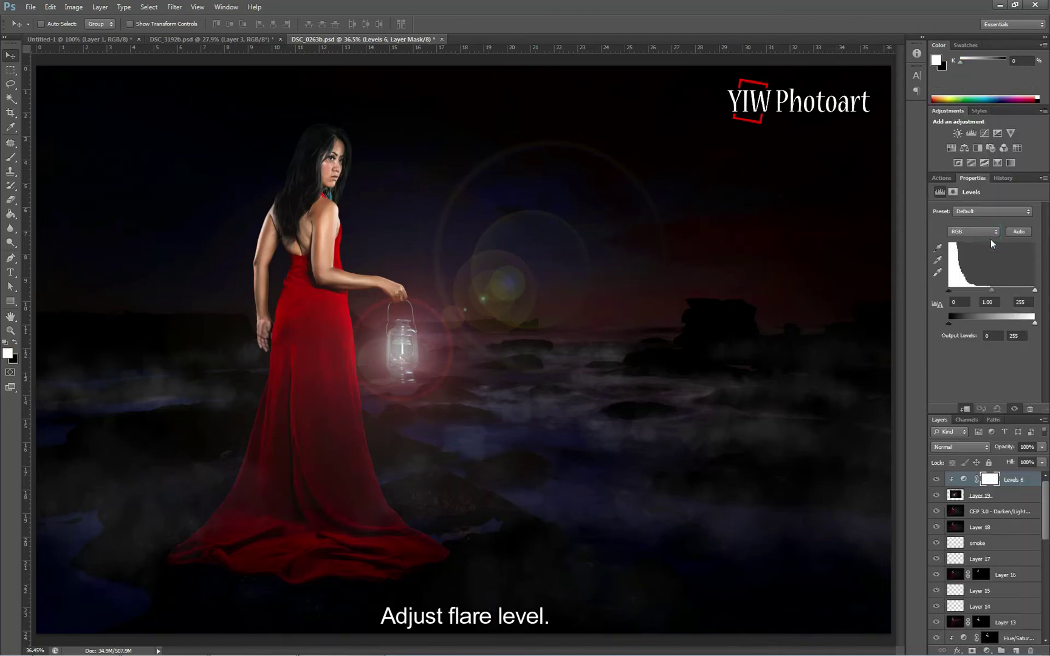
Step: Set the flare's Levels black input to 6 and white input to 197
drag(949, 290, 955, 291)
drag(1035, 290, 1020, 293)
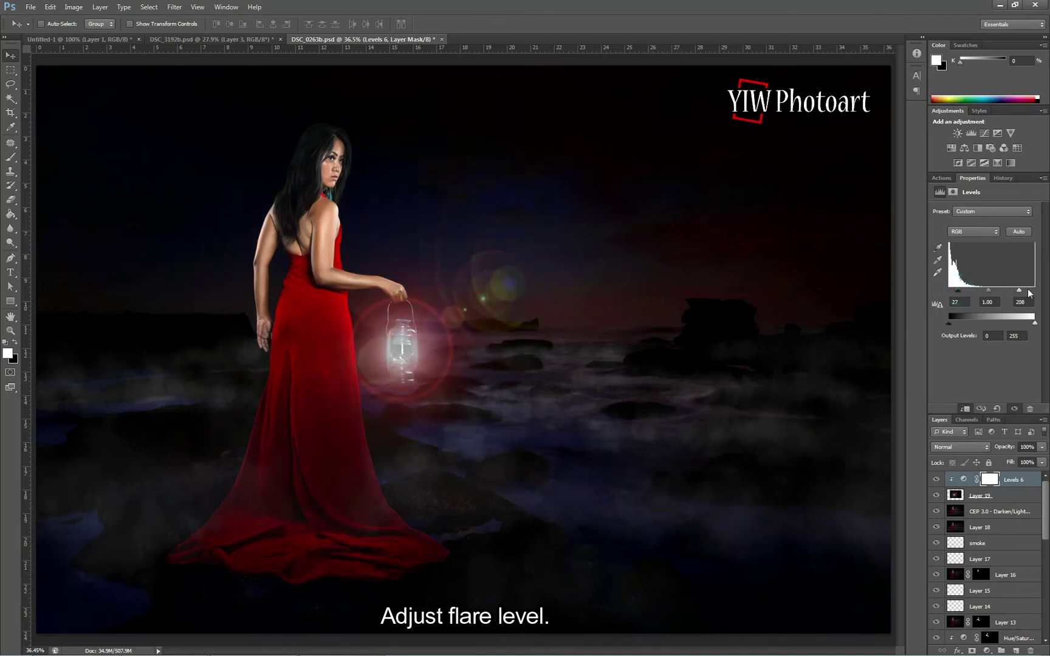
drag(1025, 291, 1028, 291)
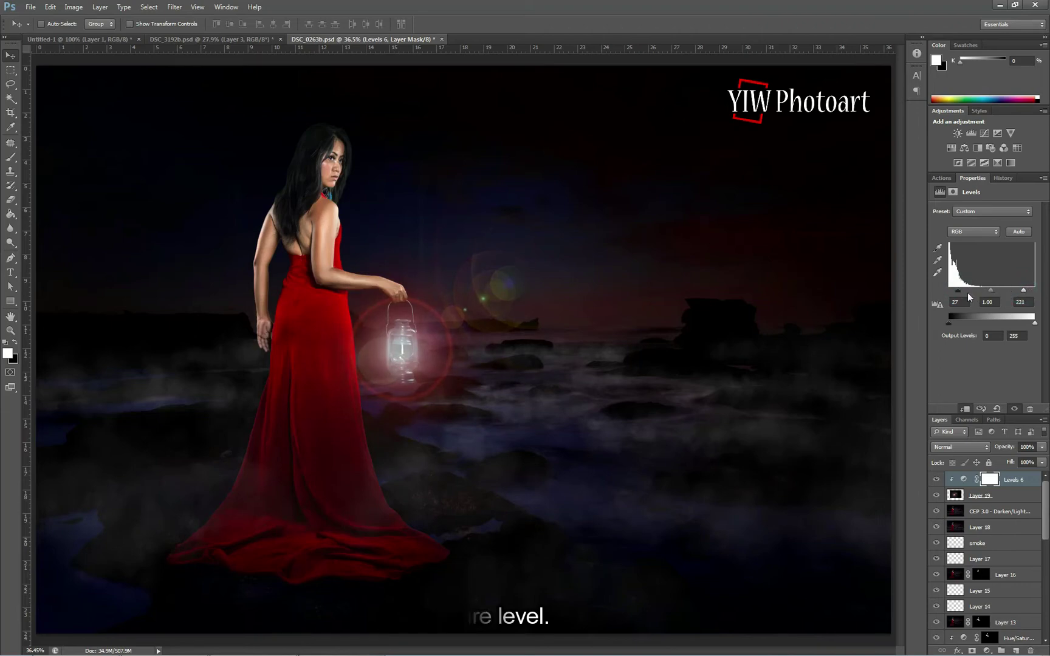
drag(957, 291, 942, 292)
drag(1023, 291, 1015, 290)
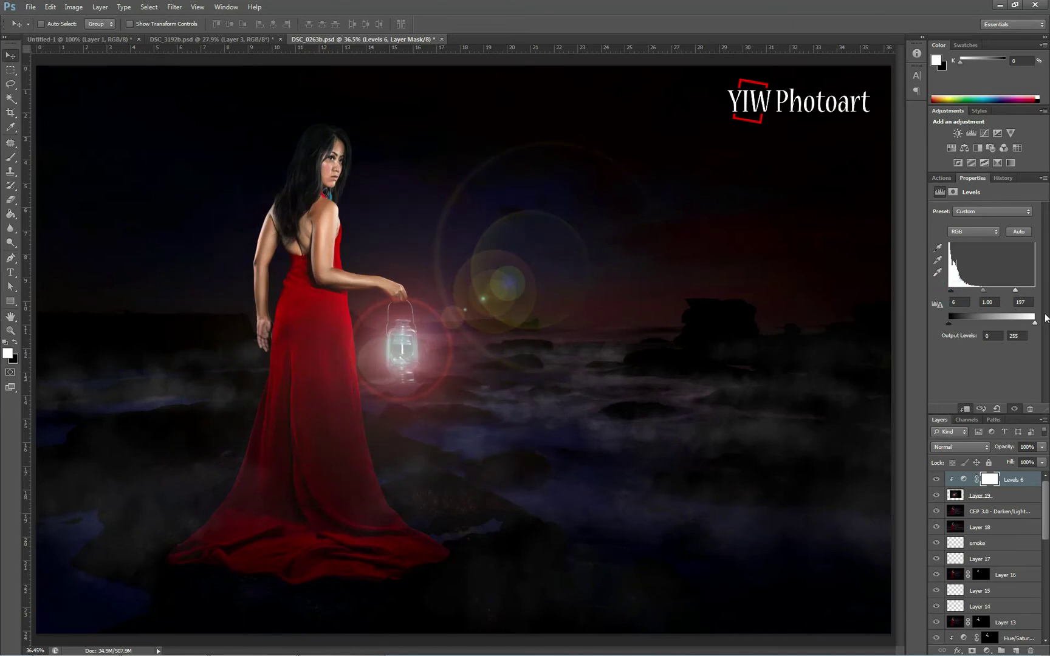
Step: Set the flare layer's opacity to 53% and compare the image with the flare and its Levels hidden and shown
click(997, 496)
drag(1013, 459, 1019, 463)
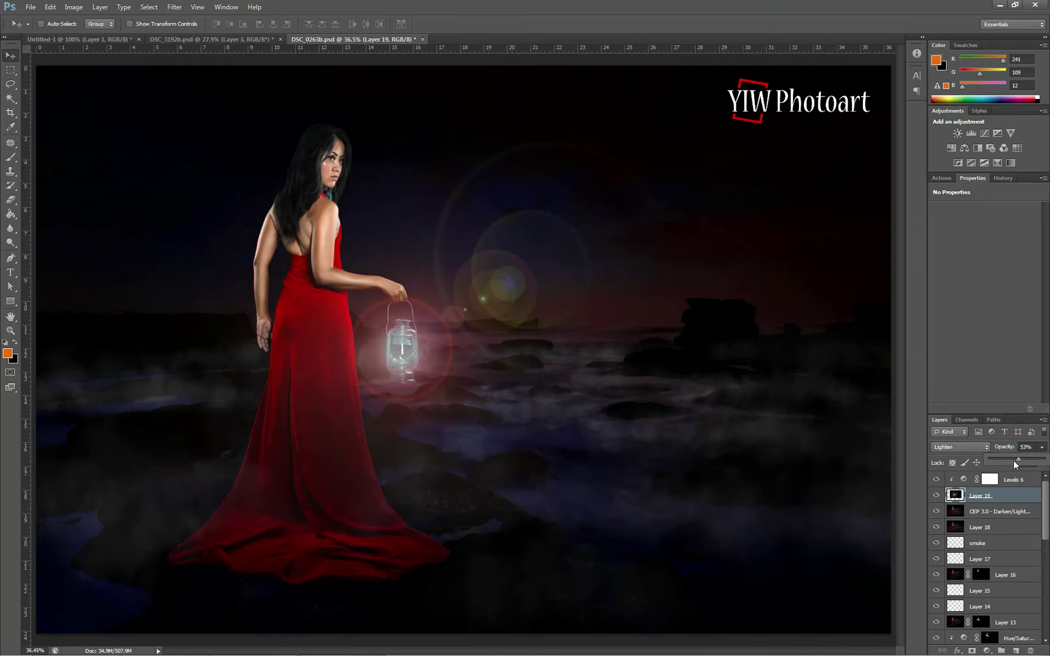
click(936, 495)
click(936, 495)
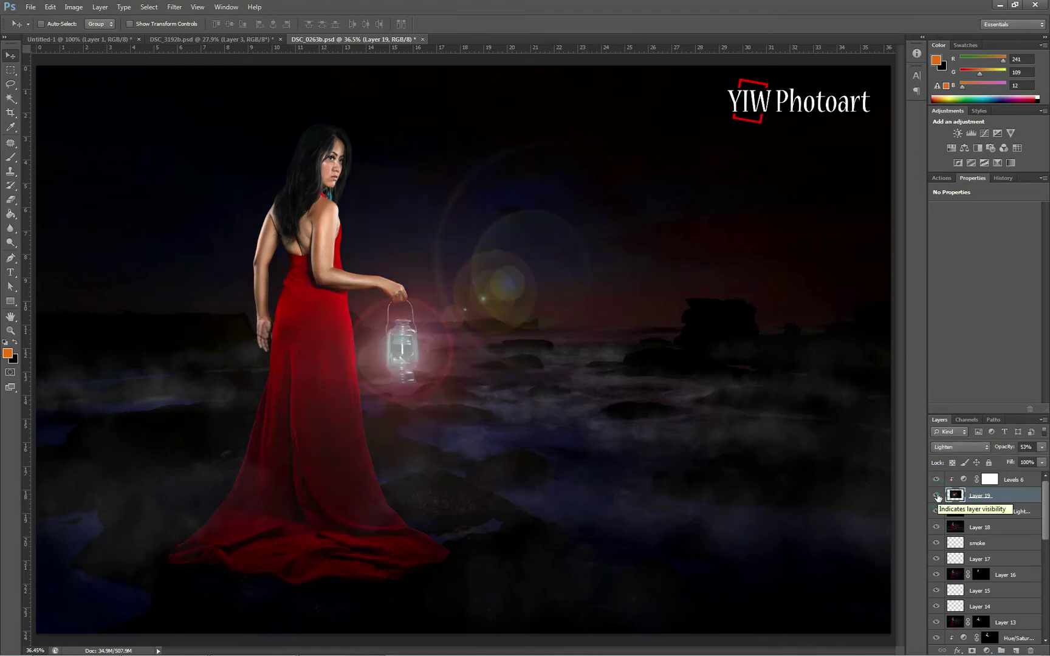
click(936, 495)
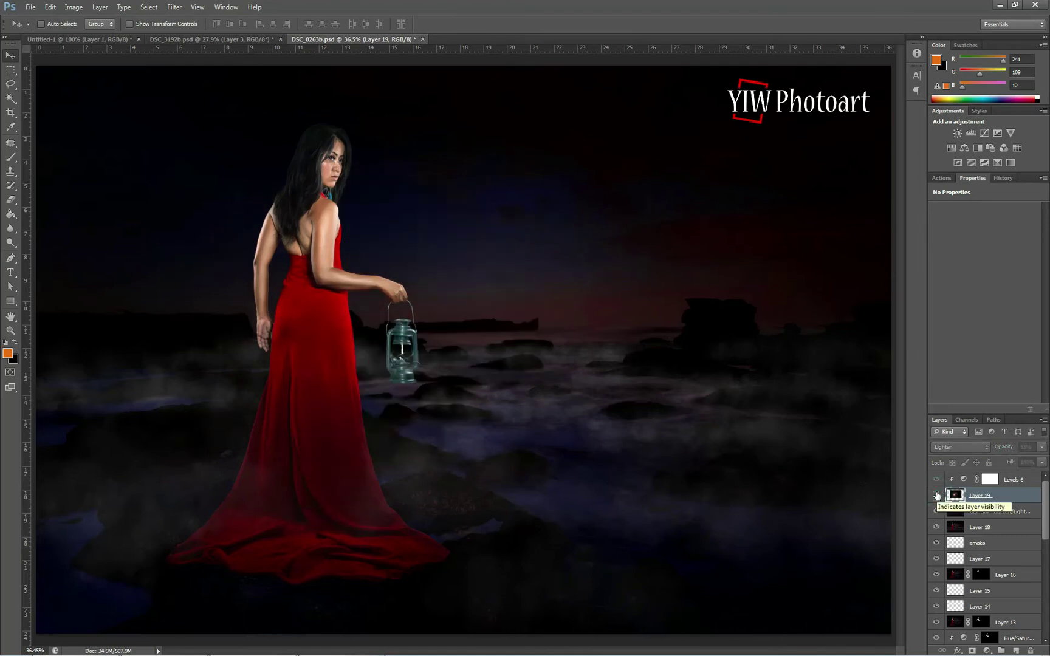
click(936, 495)
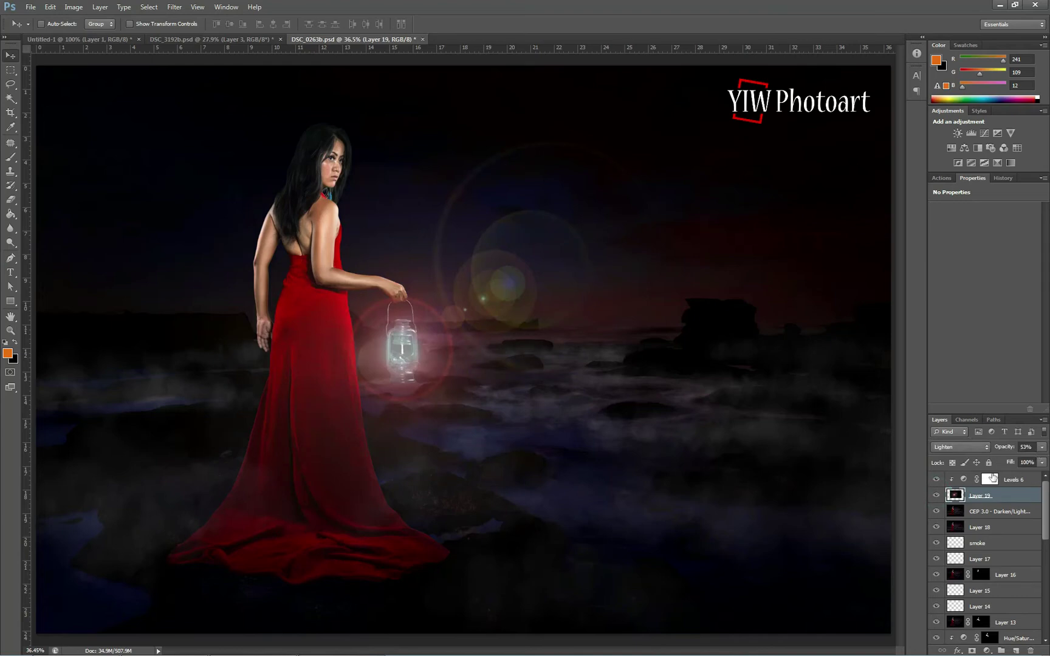
click(936, 479)
click(936, 479)
Step: Add a layer mask to the flare and paint black over its center with a 500 px brush at 13% opacity
click(973, 651)
click(16, 343)
click(16, 158)
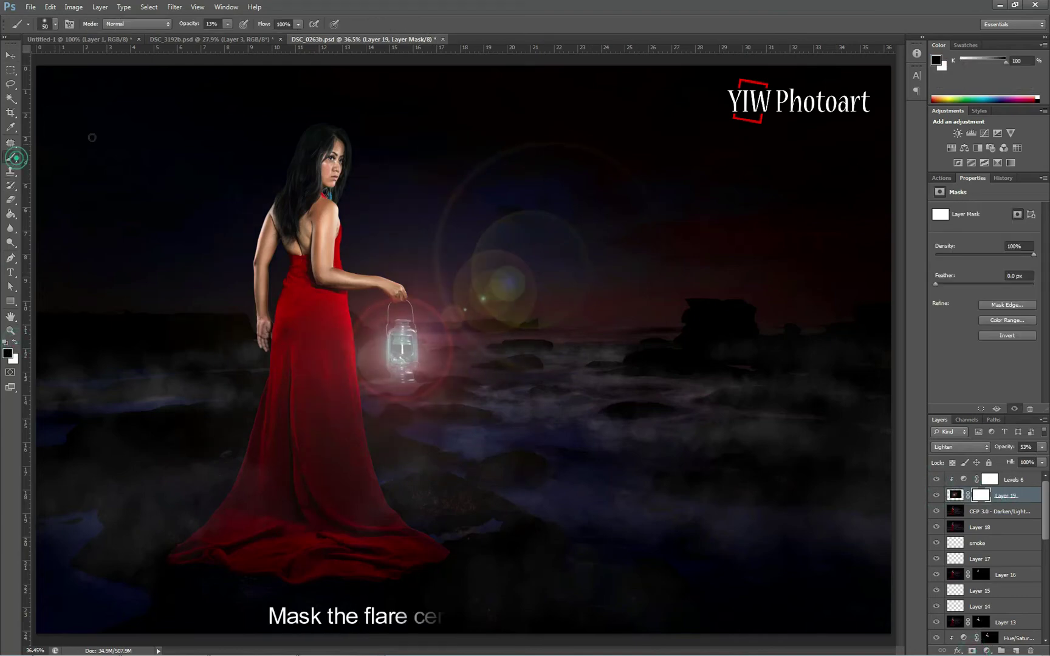
click(402, 350)
click(401, 349)
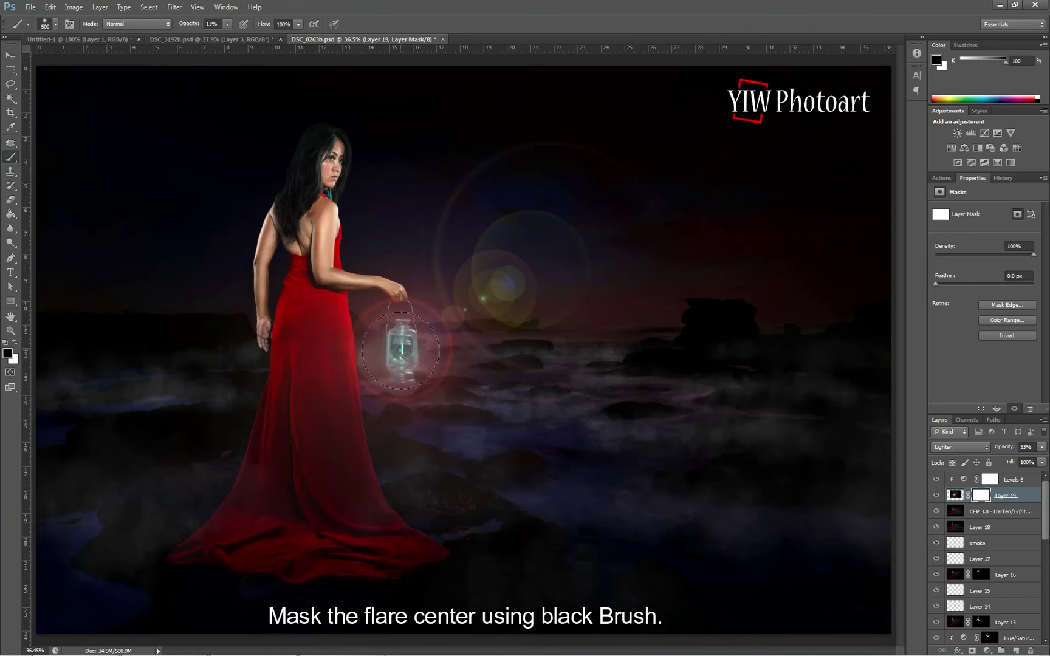
click(402, 349)
Step: Mask the remaining haze over the lantern's glass and base with a 300 px black brush
key(bracketleft)
key(bracketleft)
click(390, 359)
click(412, 338)
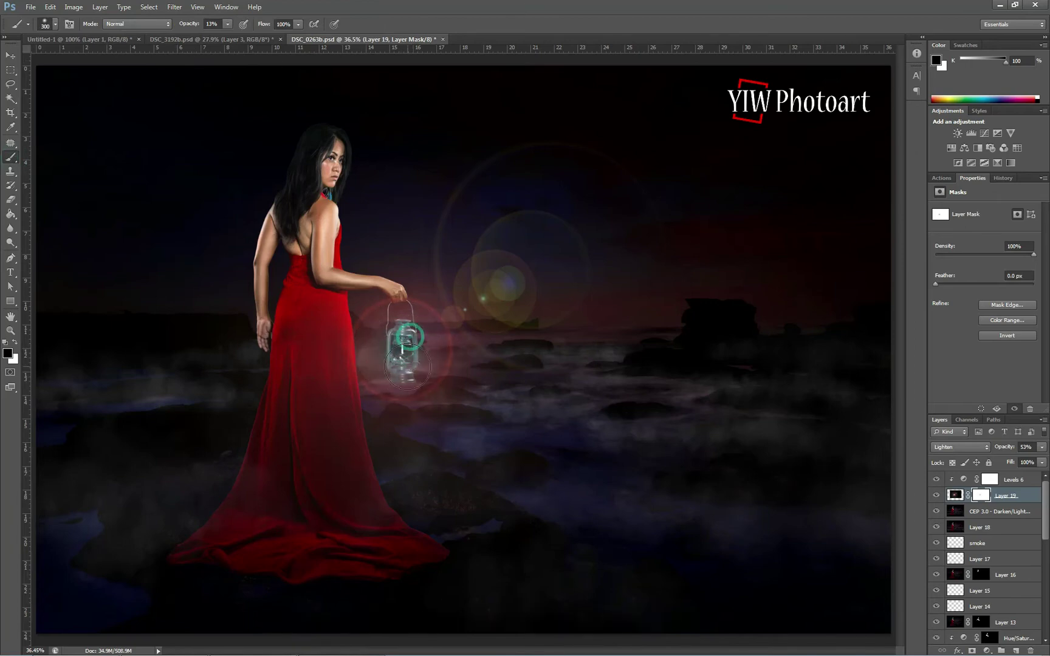
click(399, 367)
click(403, 369)
click(388, 351)
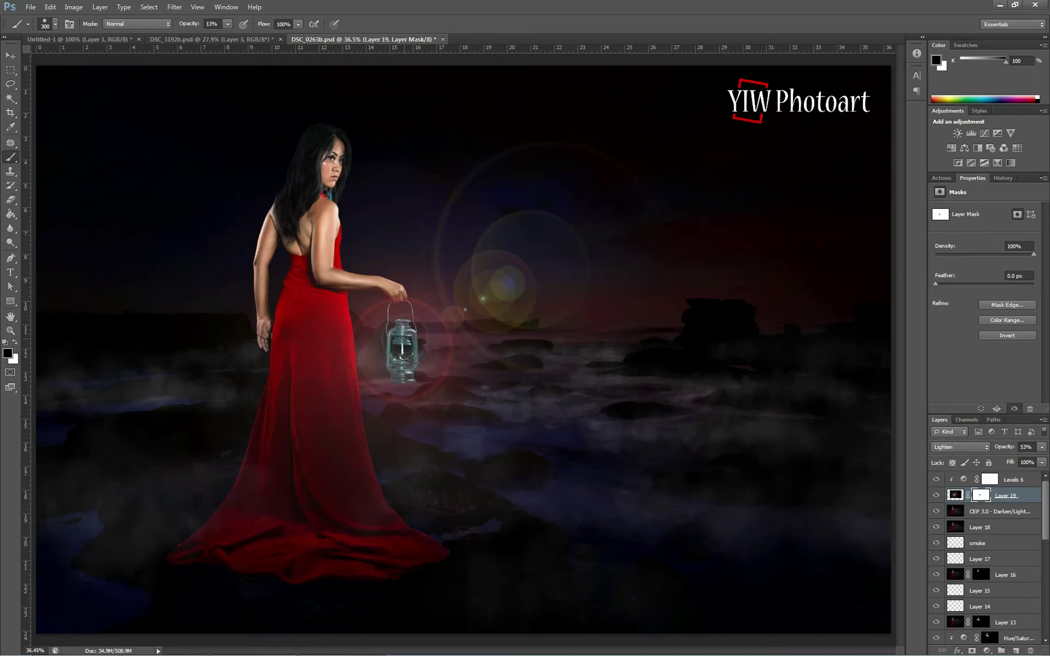
Step: Add a new layer above the flare's Levels adjustment and set the foreground colour to warm orange (RGB 253, 157, 87)
click(1025, 483)
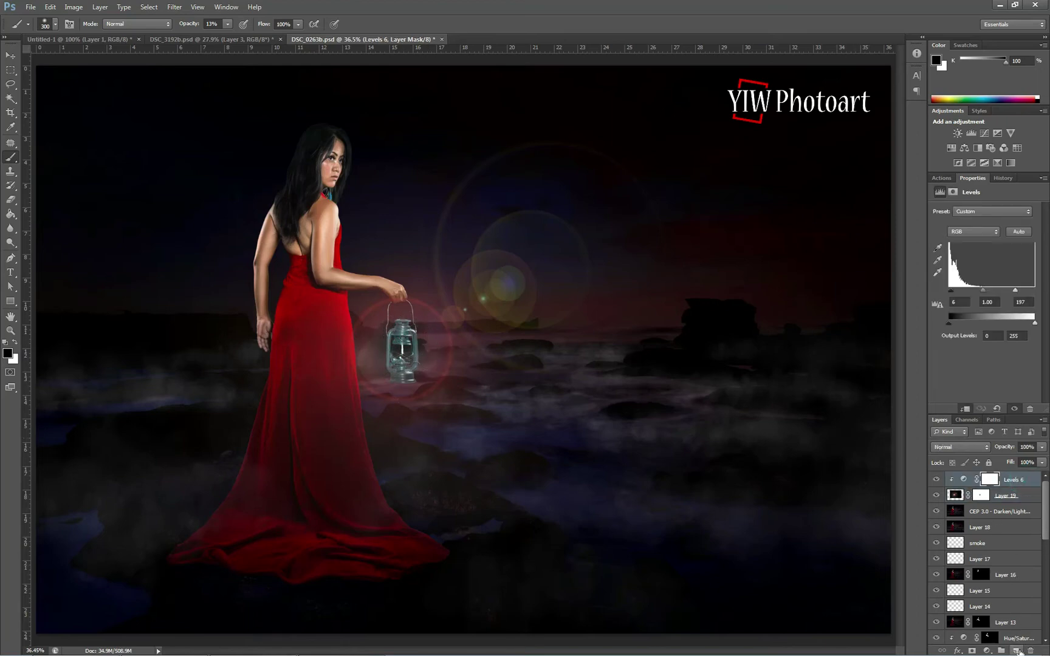
click(1017, 650)
click(8, 353)
click(649, 476)
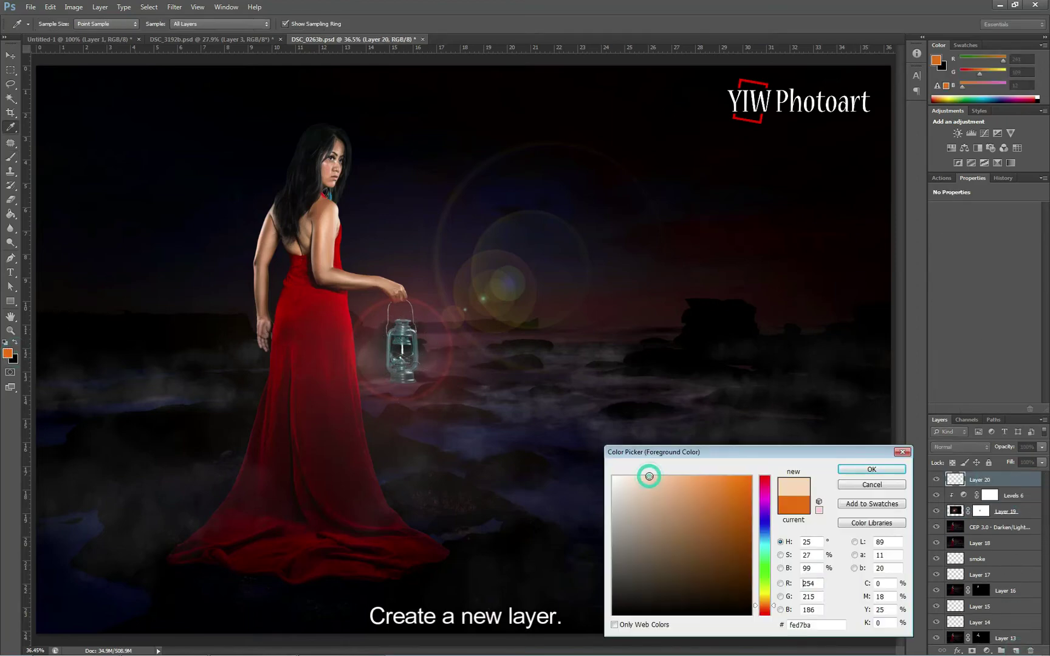
click(871, 469)
key(b)
click(7, 352)
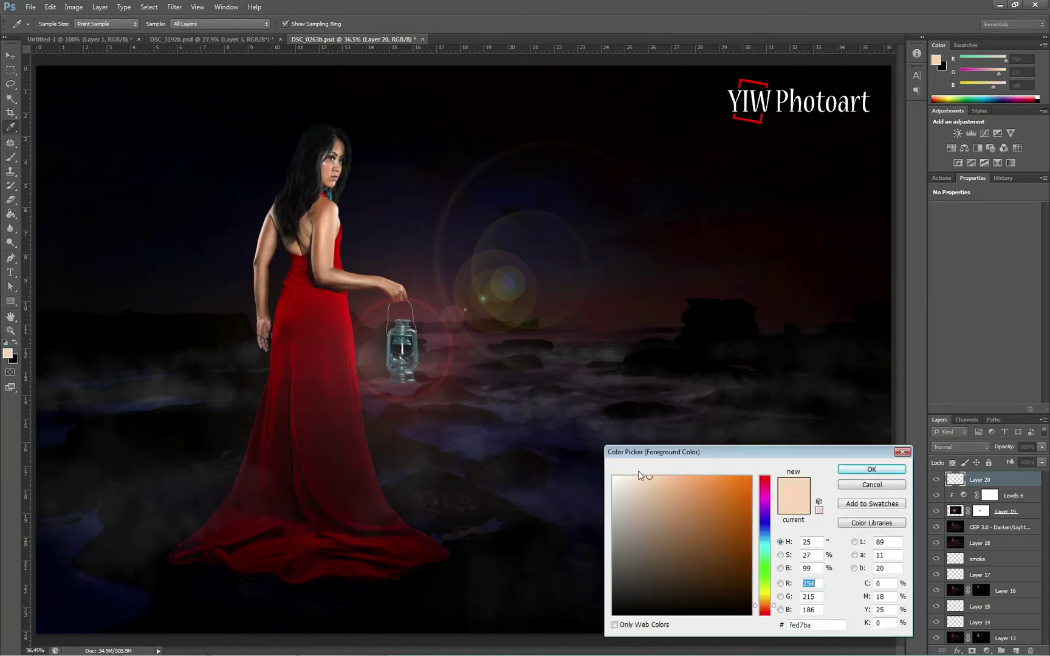
click(704, 478)
click(871, 469)
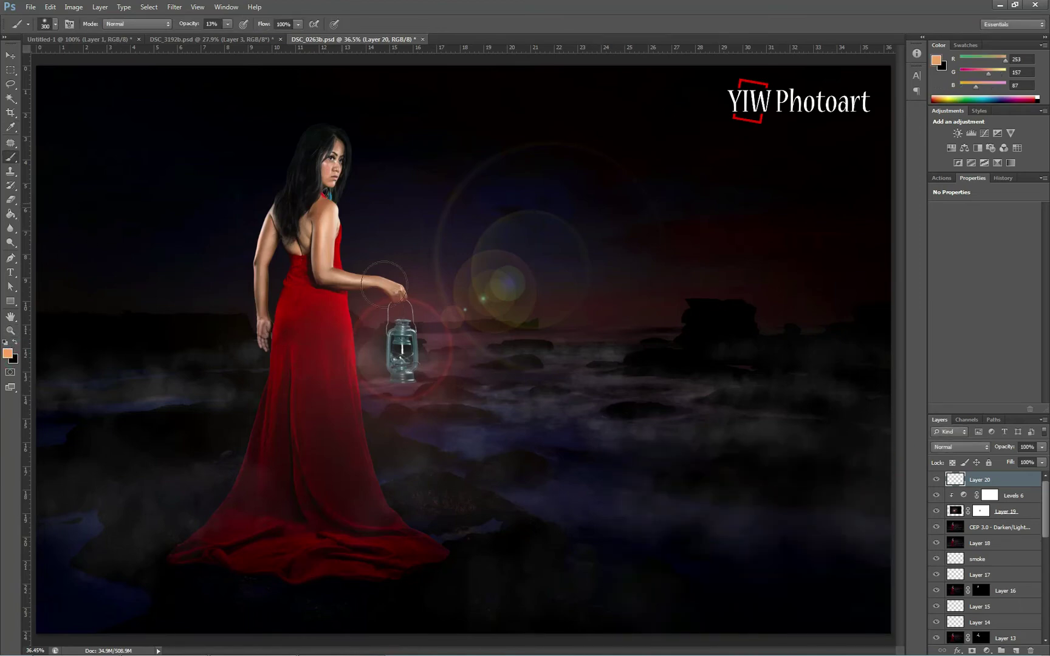
Step: Paint an orange glow over the lantern's glass at 13% opacity, reducing the brush from 400 px to 45 px
click(402, 349)
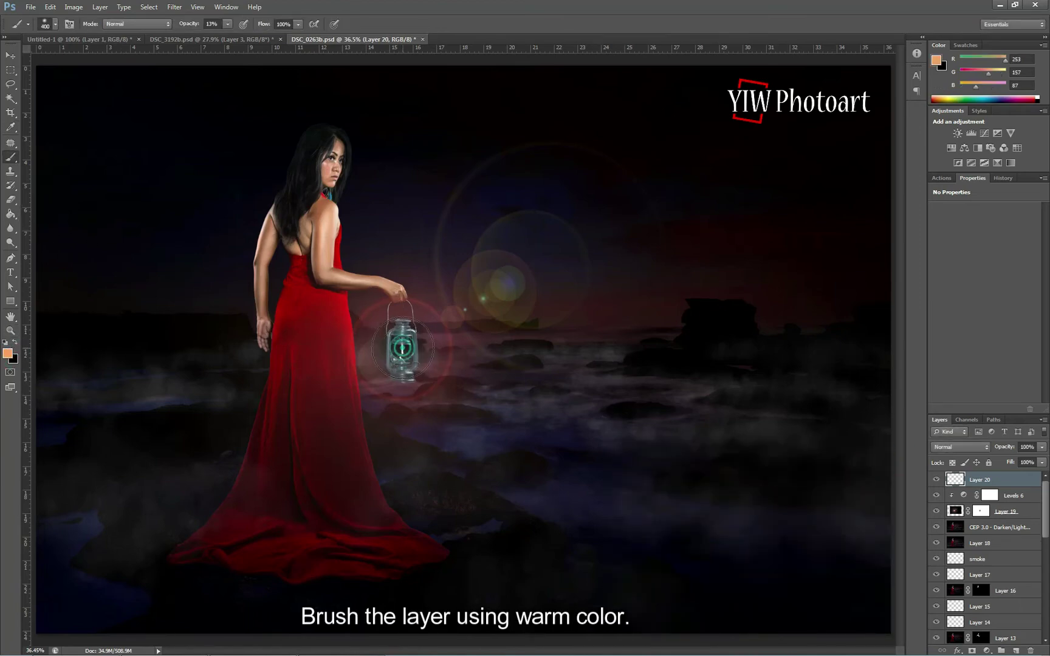
click(402, 348)
click(403, 350)
key(bracketleft)
key(bracketleft)
key(bracketleft)
key(bracketleft)
key(bracketleft)
key(bracketleft)
key(bracketleft)
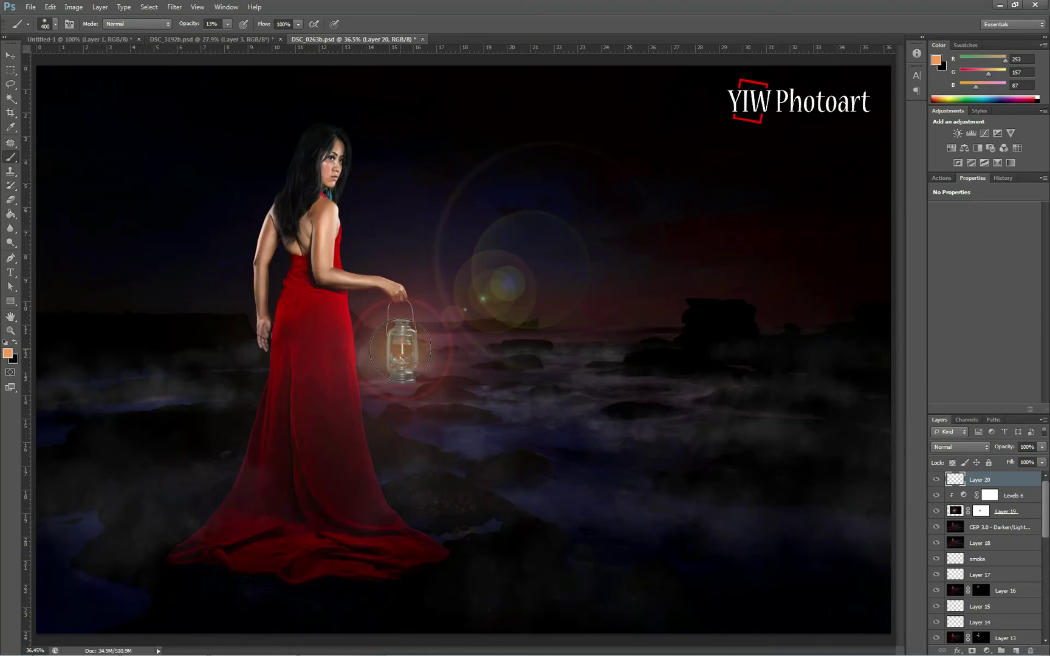
click(401, 348)
click(401, 349)
click(401, 348)
key(bracketleft)
click(402, 348)
Step: Clip a Levels adjustment to the orange glow layer with black input 37, midtones 0.25 and white input 166
click(987, 651)
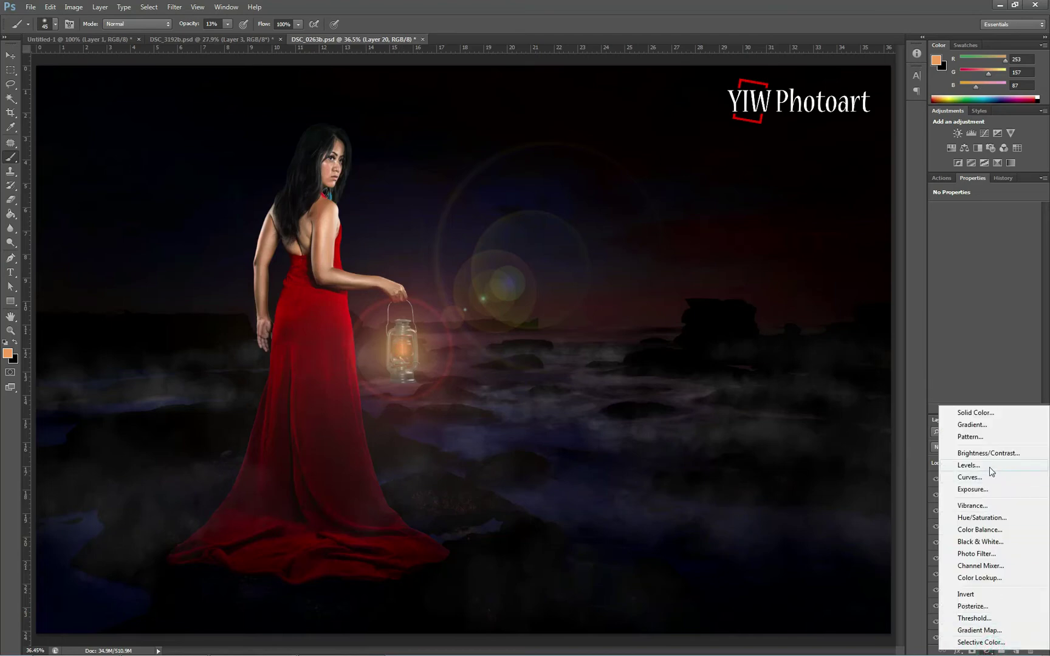
click(991, 471)
right_click(1012, 484)
click(981, 236)
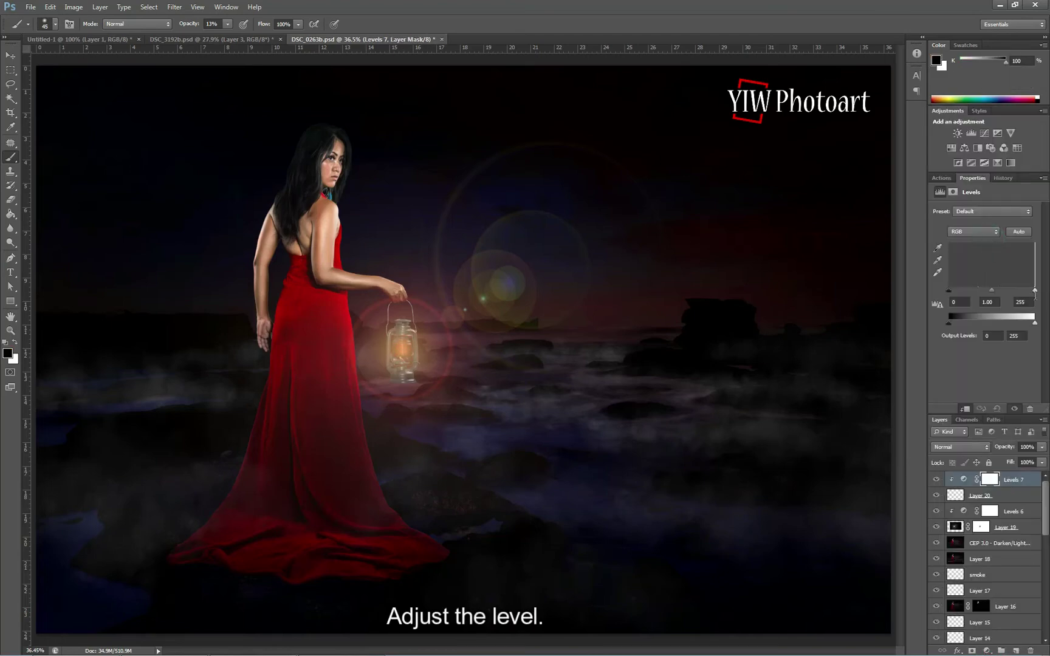
drag(1035, 296, 1012, 297)
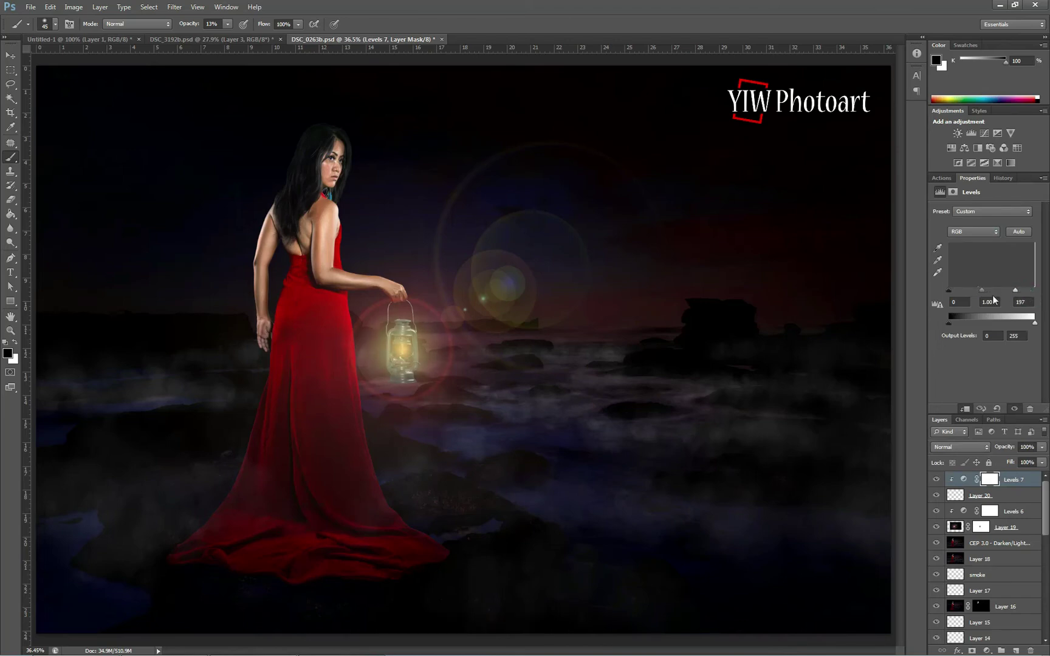
mouse_move(949, 291)
mouse_down()
mouse_move(1007, 289)
mouse_move(962, 291)
mouse_up()
mouse_move(984, 290)
mouse_down()
mouse_move(974, 295)
mouse_move(1004, 291)
mouse_up()
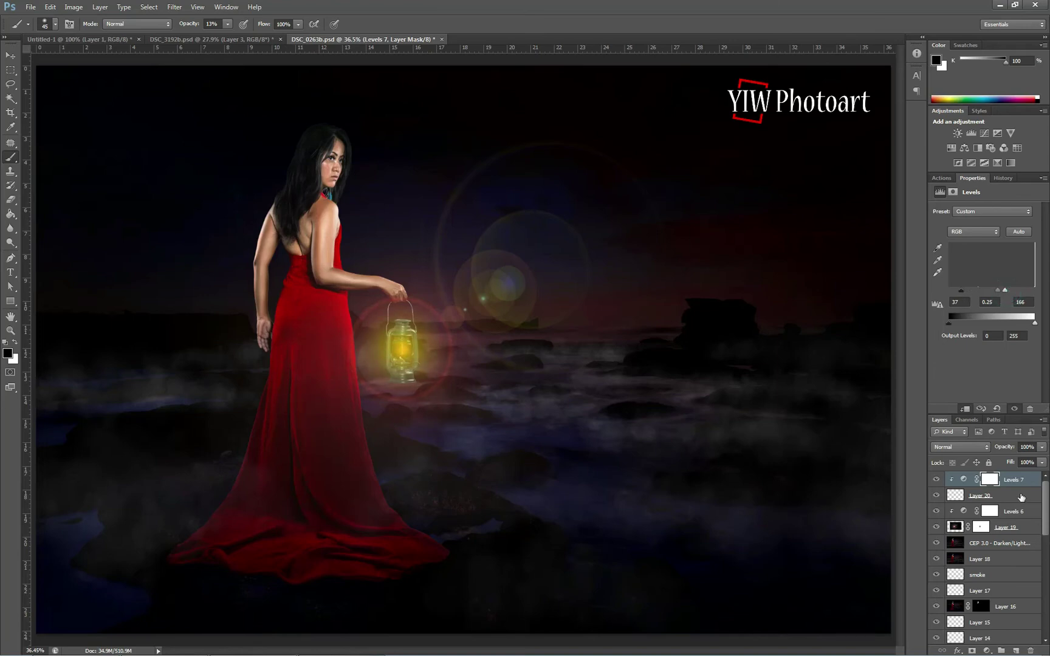
Step: Lower the orange glow layer's opacity to about 89% and reselect the Levels adjustment above it
click(1042, 446)
mouse_move(1033, 459)
mouse_down()
mouse_move(983, 472)
mouse_move(1036, 463)
mouse_up()
click(993, 495)
click(1041, 446)
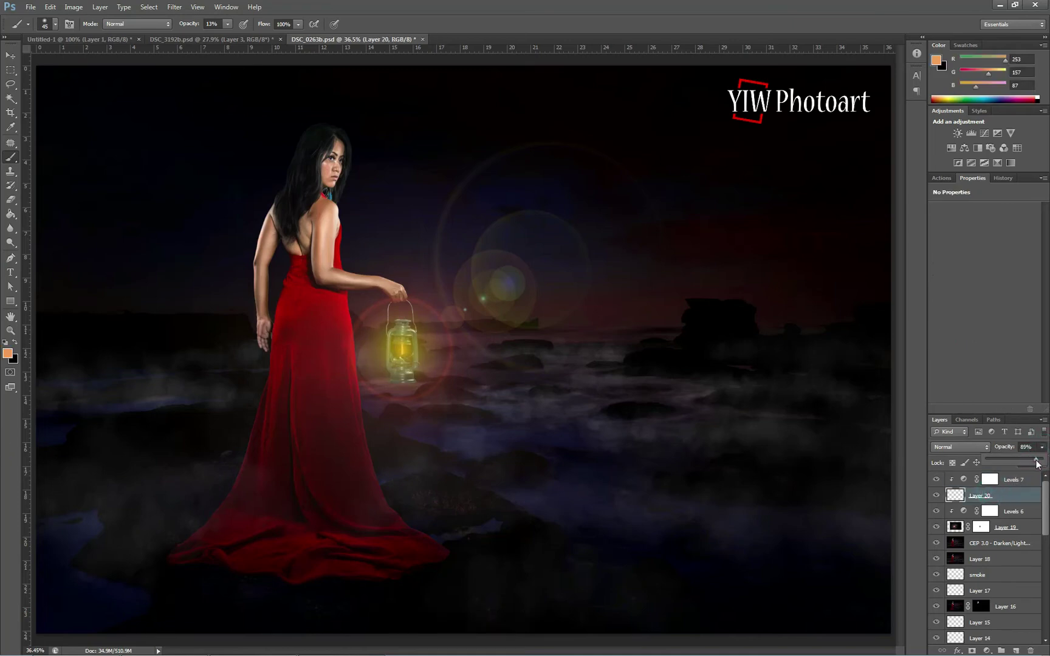
click(1028, 483)
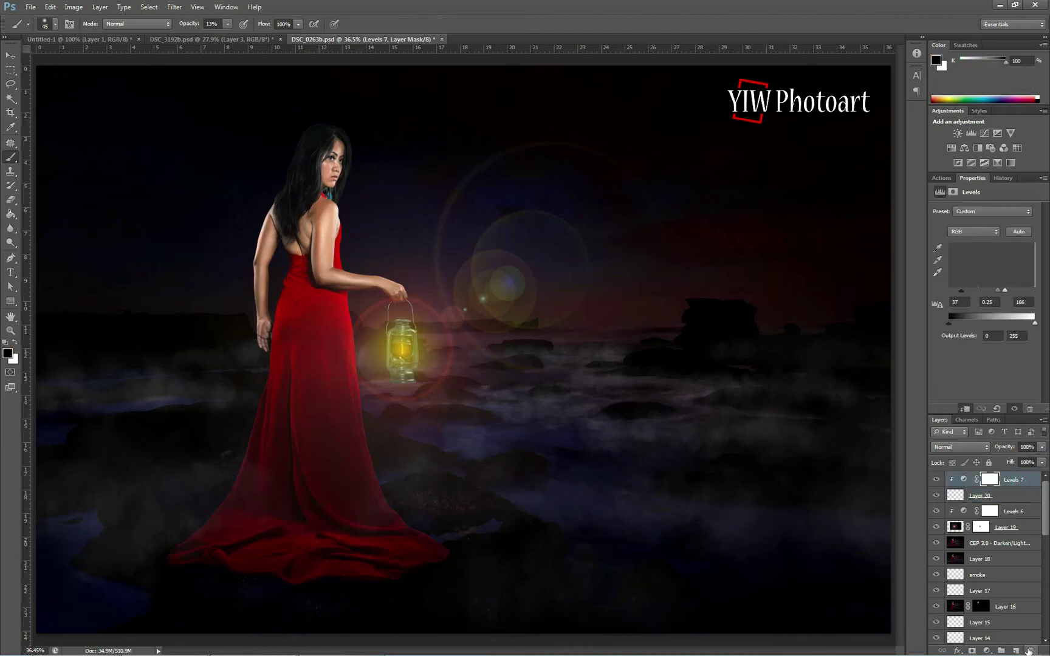
Step: Add a new top layer and paint a white flame core inside the lantern with a 25 px brush at 13% opacity
click(1016, 651)
click(8, 354)
click(614, 478)
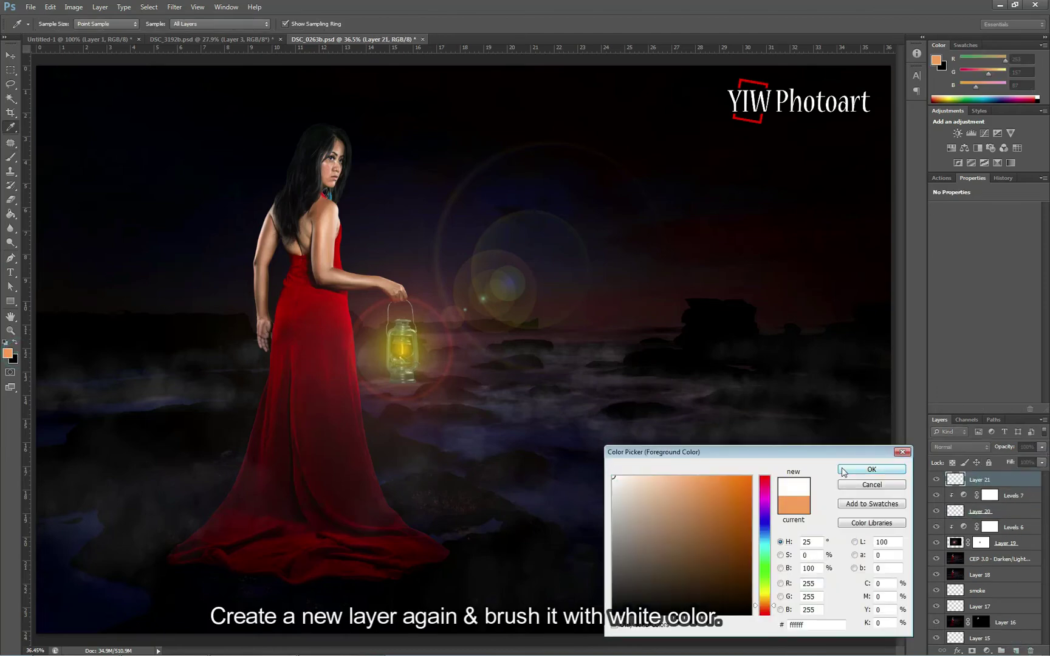
click(872, 470)
key(b)
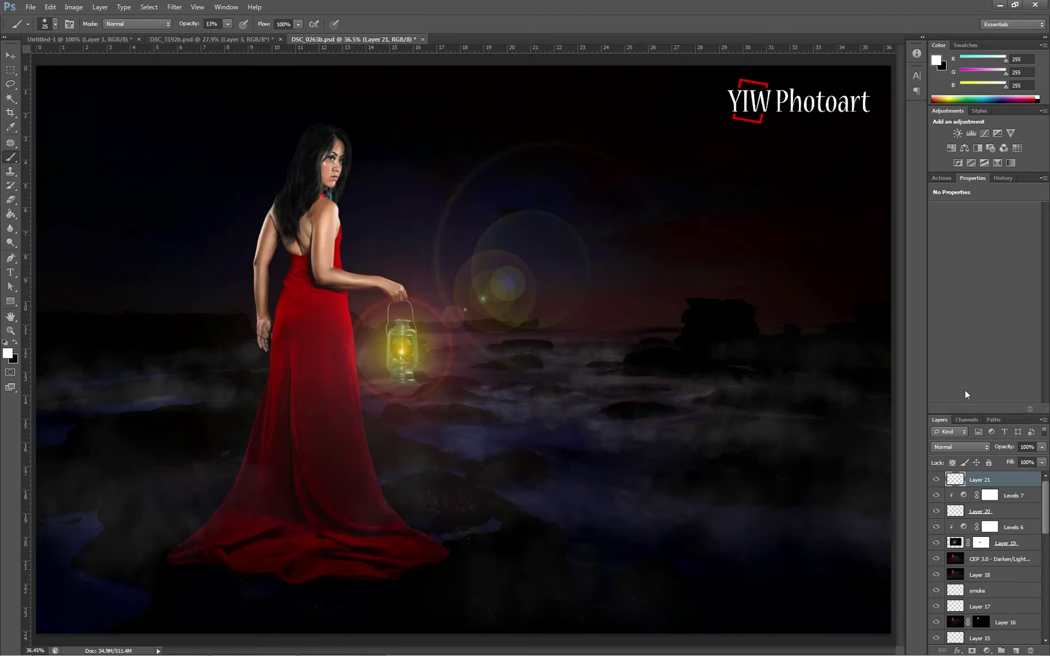
click(1016, 652)
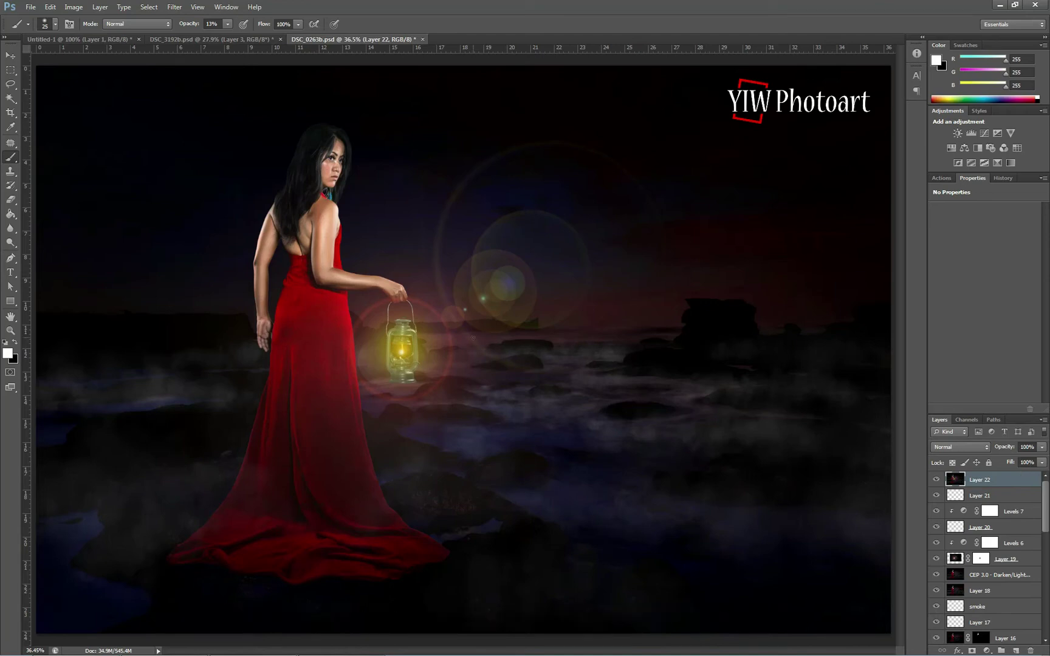
click(198, 7)
click(210, 86)
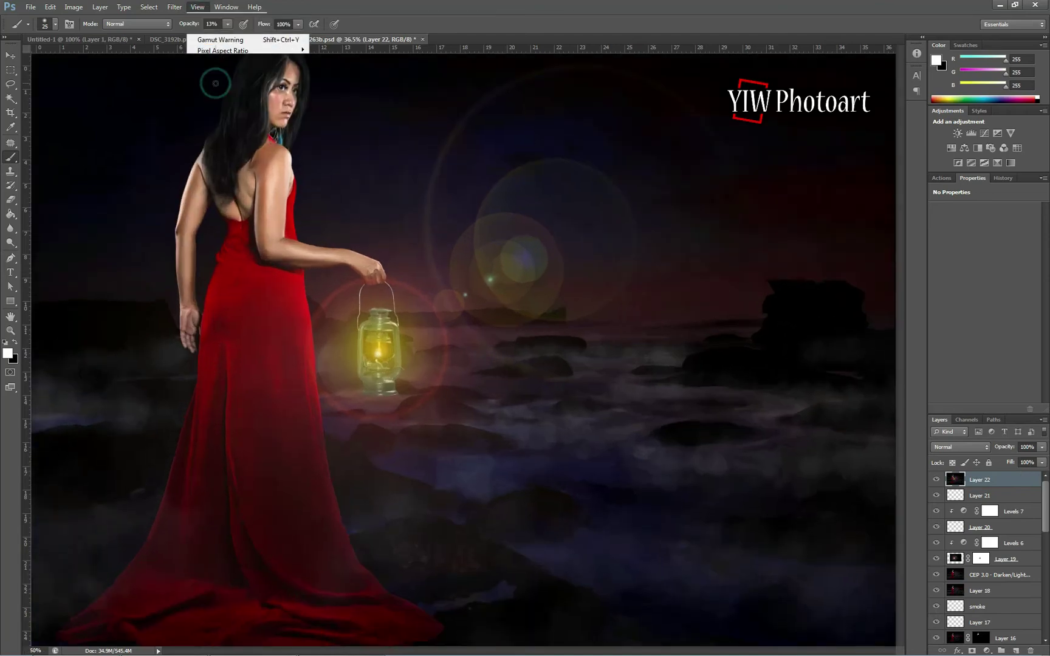
click(198, 7)
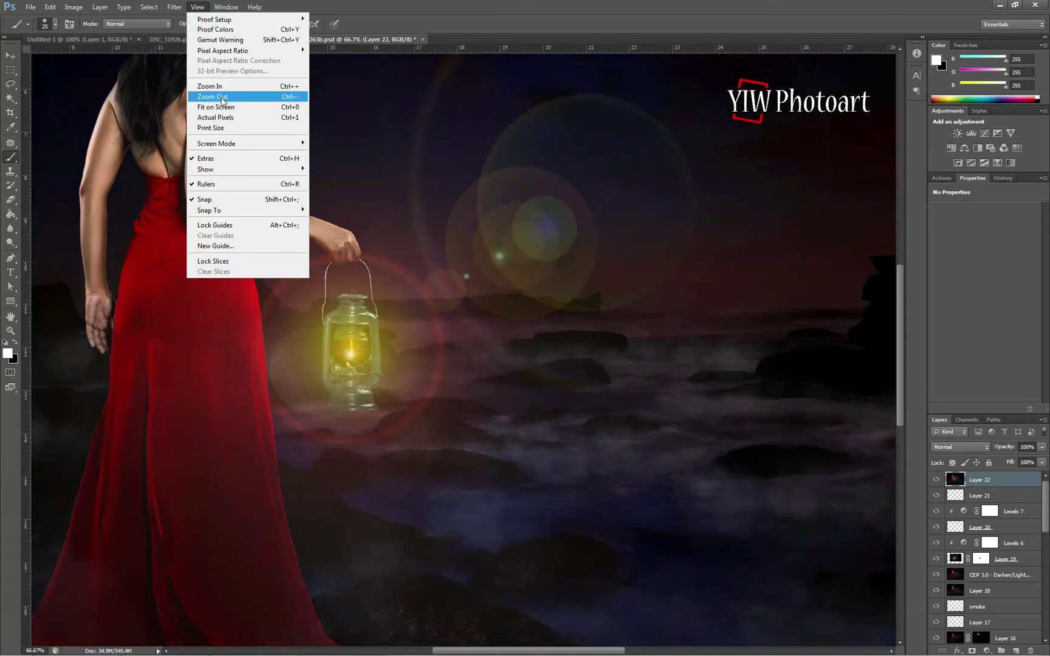
click(212, 95)
drag(247, 268, 385, 253)
drag(1000, 481, 1031, 651)
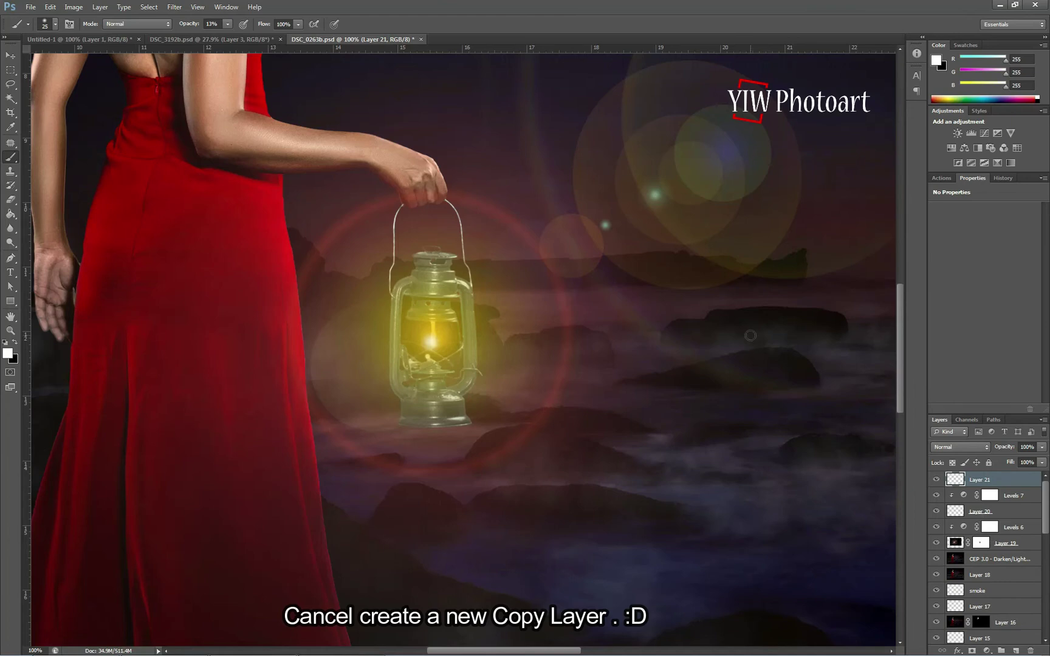
Step: Lower the lens flare layer's opacity to 37%
click(955, 543)
click(1042, 448)
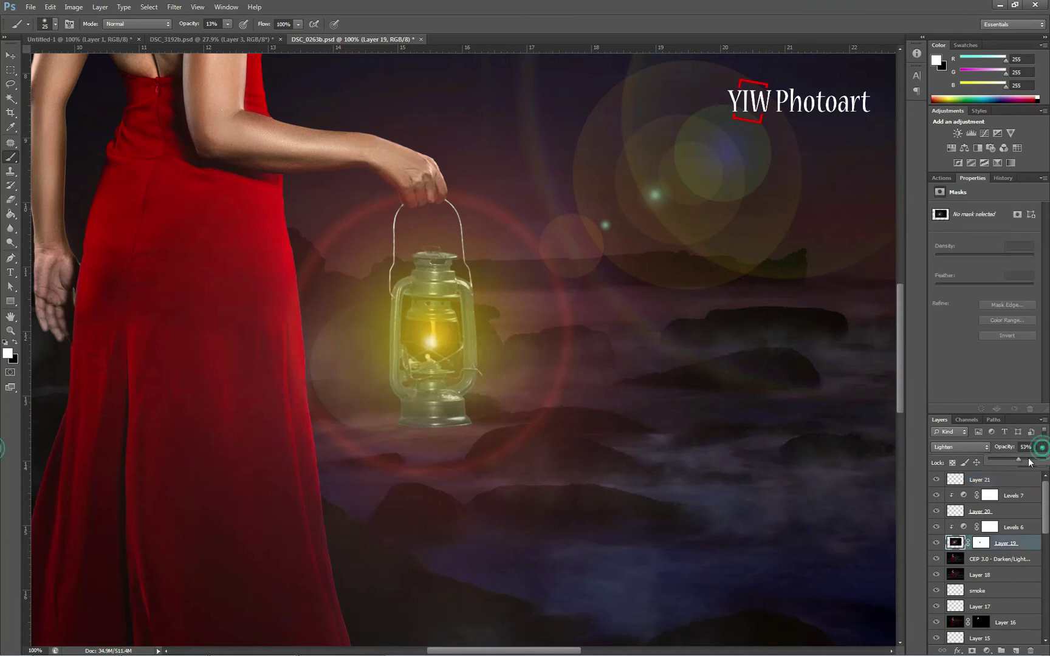
drag(1013, 462, 1009, 459)
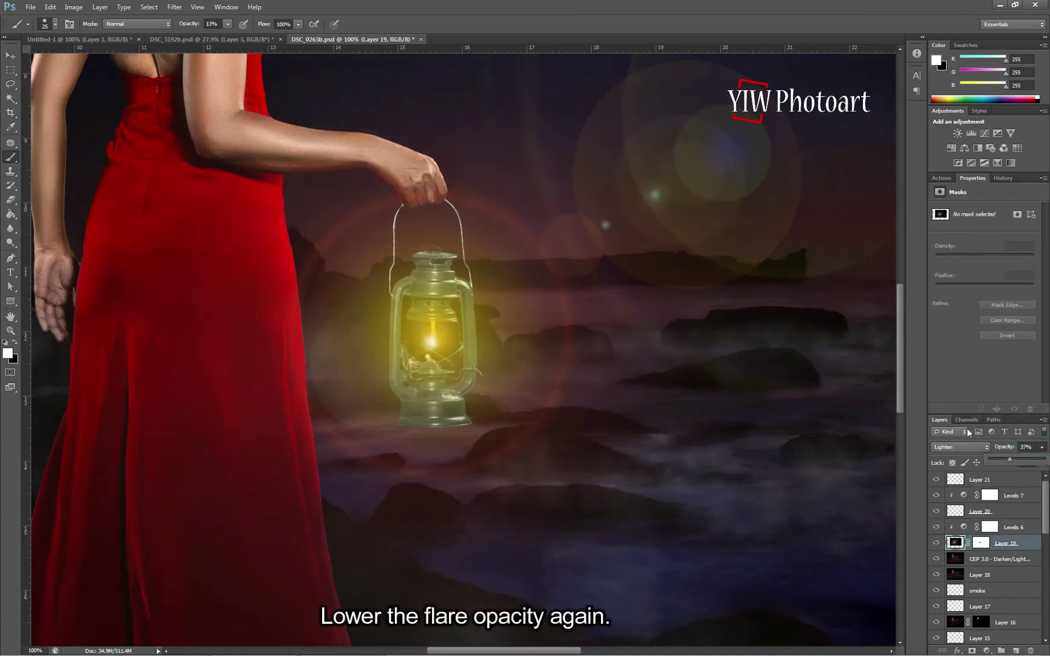
click(945, 563)
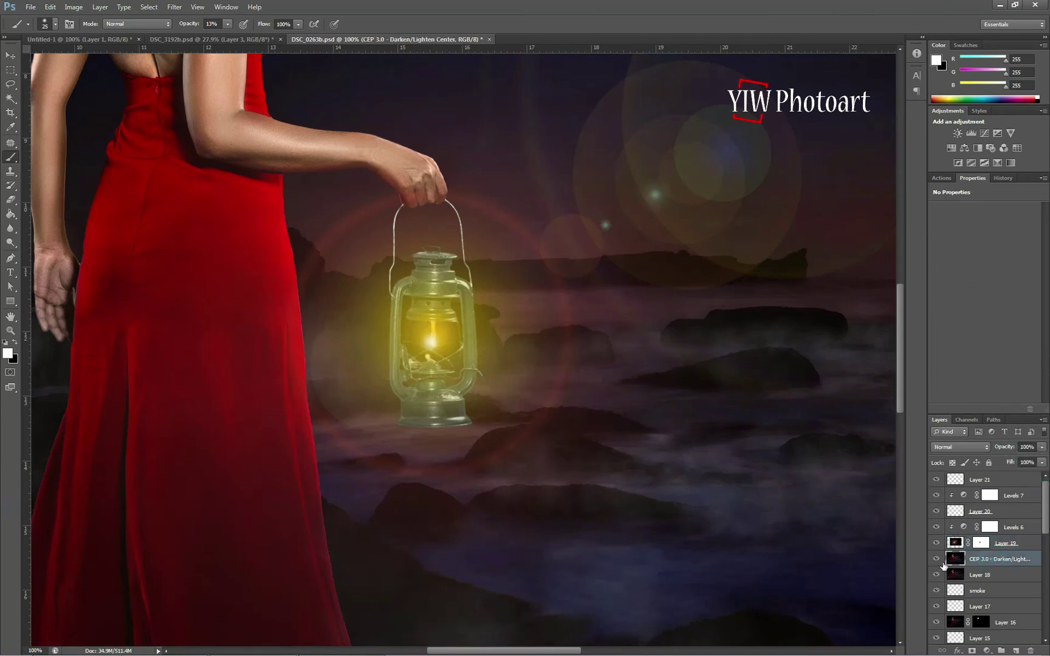
Step: Create a new layer at the top of the stack and stamp a merged copy of all visible layers onto it
click(1021, 479)
click(1018, 651)
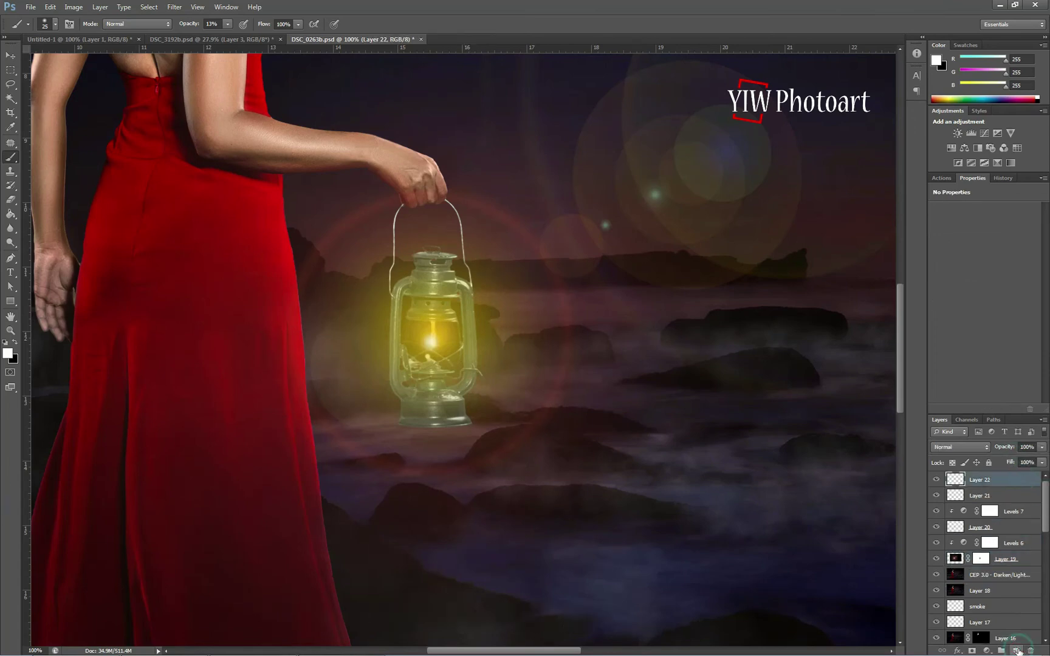
key(ctrl+shift+alt+e)
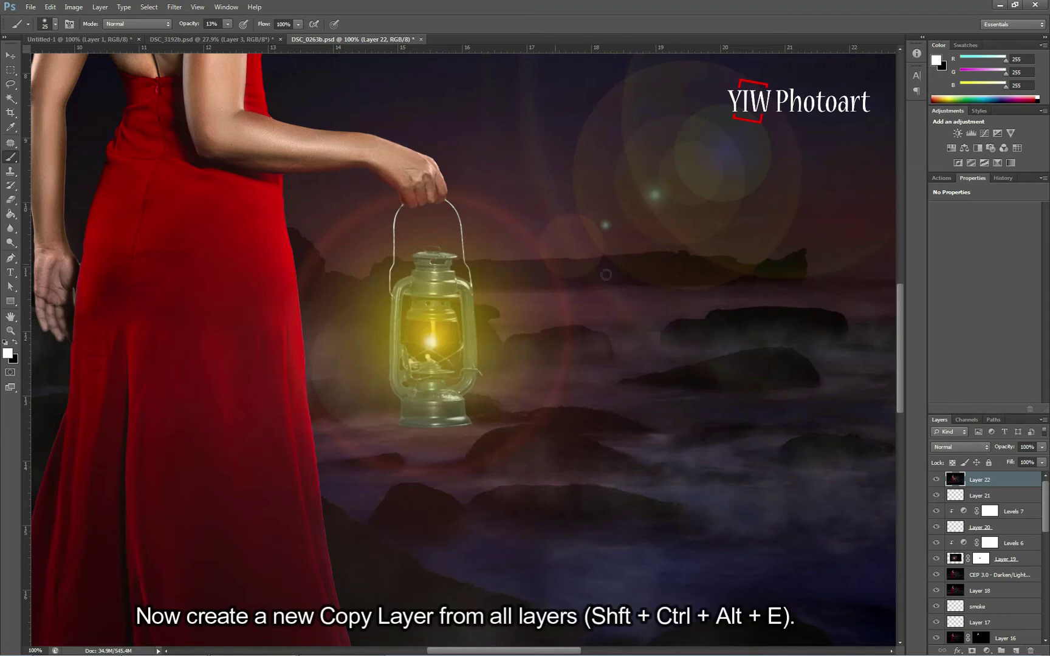
Step: Add a new layer in Overlay mode above the merged copy and keep white as the foreground colour
drag(498, 332, 535, 306)
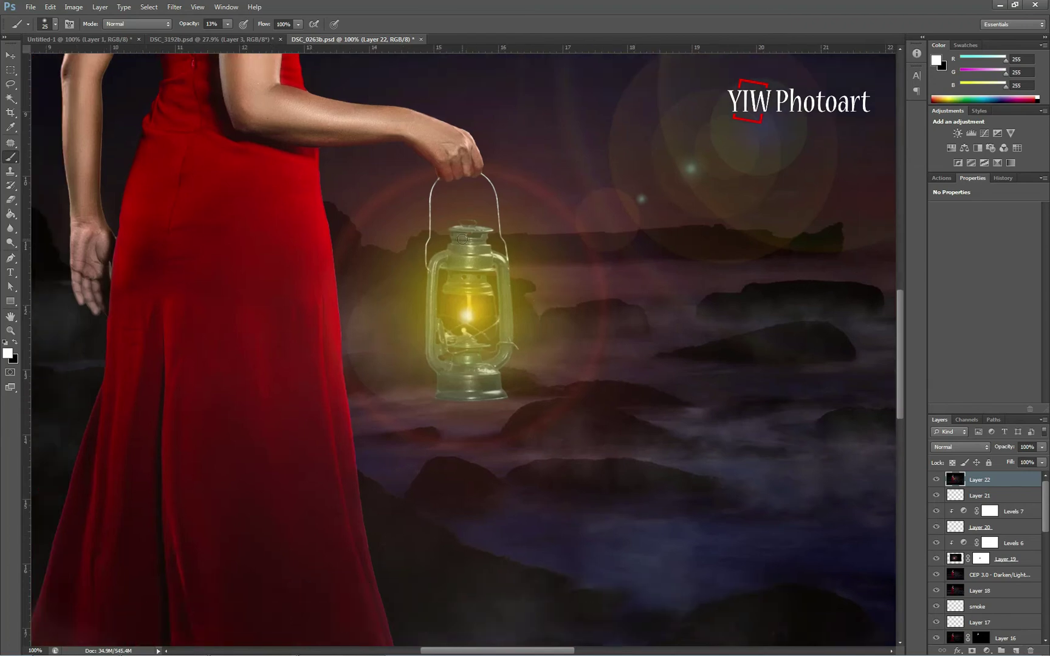
drag(377, 185, 414, 324)
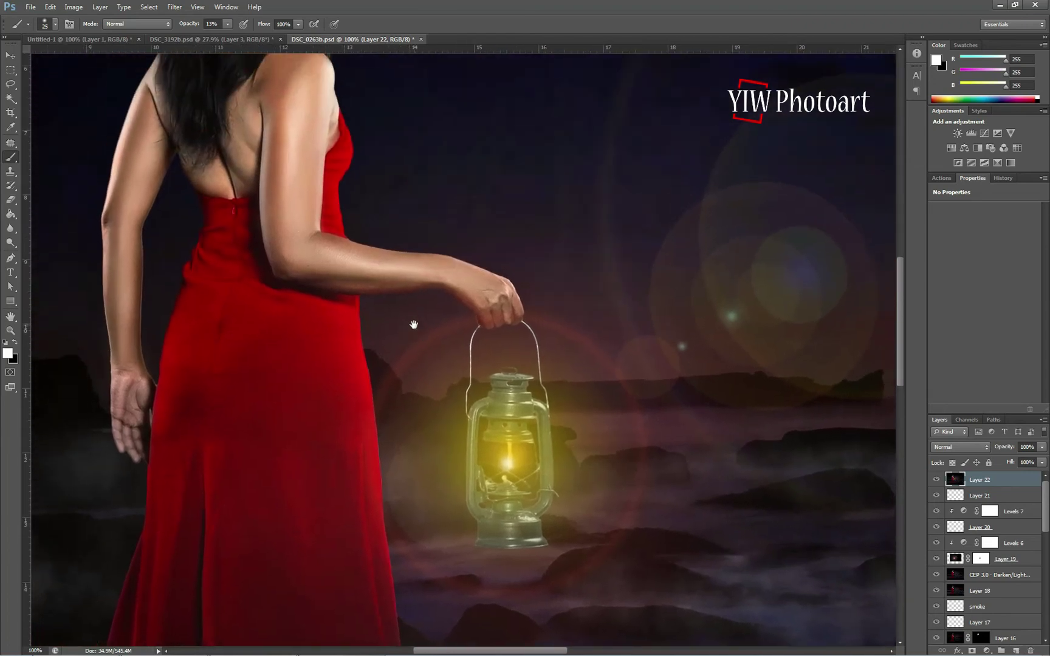
click(1016, 651)
click(960, 447)
click(961, 298)
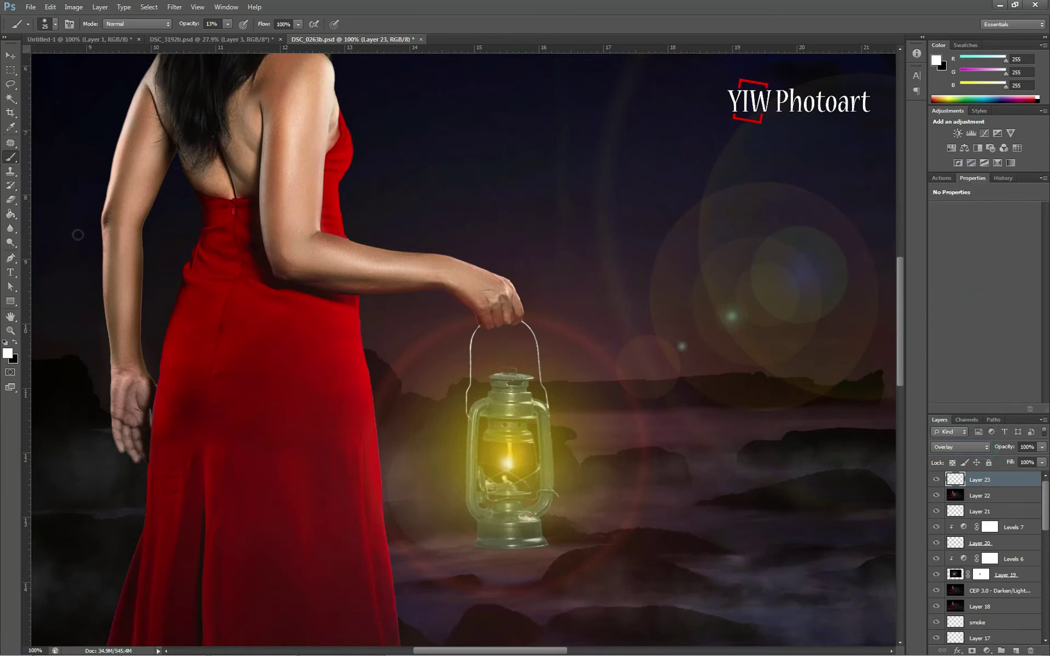
click(10, 352)
click(871, 470)
Step: Brush white highlights on the dress's waist and hips with a 20 to 45 px brush at 52% opacity, softening excess with a 29% eraser
click(404, 18)
key(bracketright)
key(bracketright)
key(bracketright)
key(bracketright)
key(bracketright)
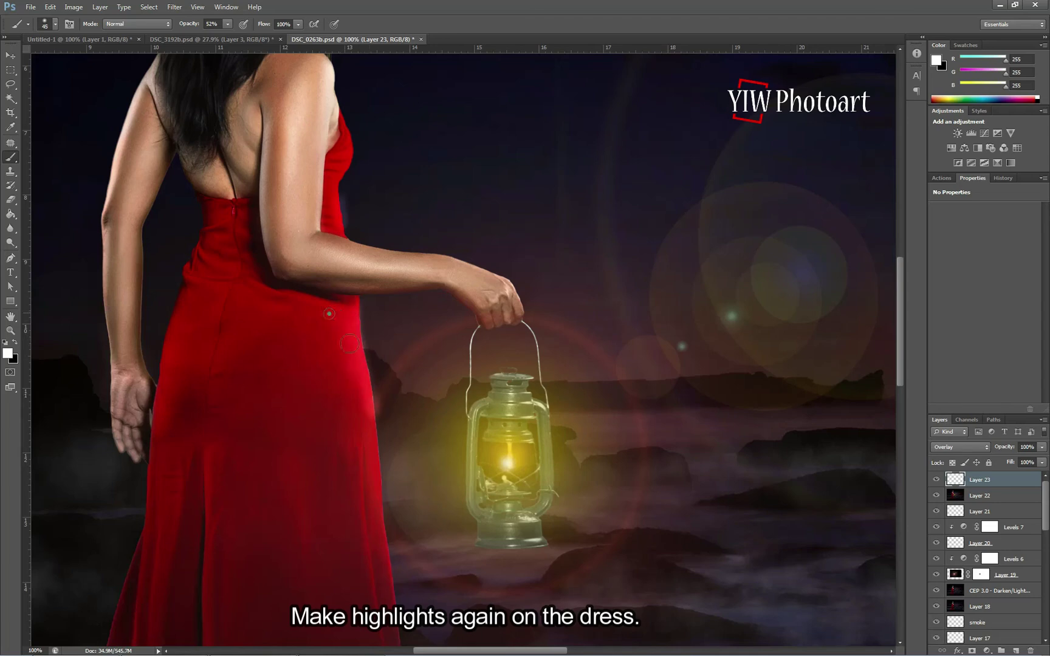
key(bracketleft)
key(bracketleft)
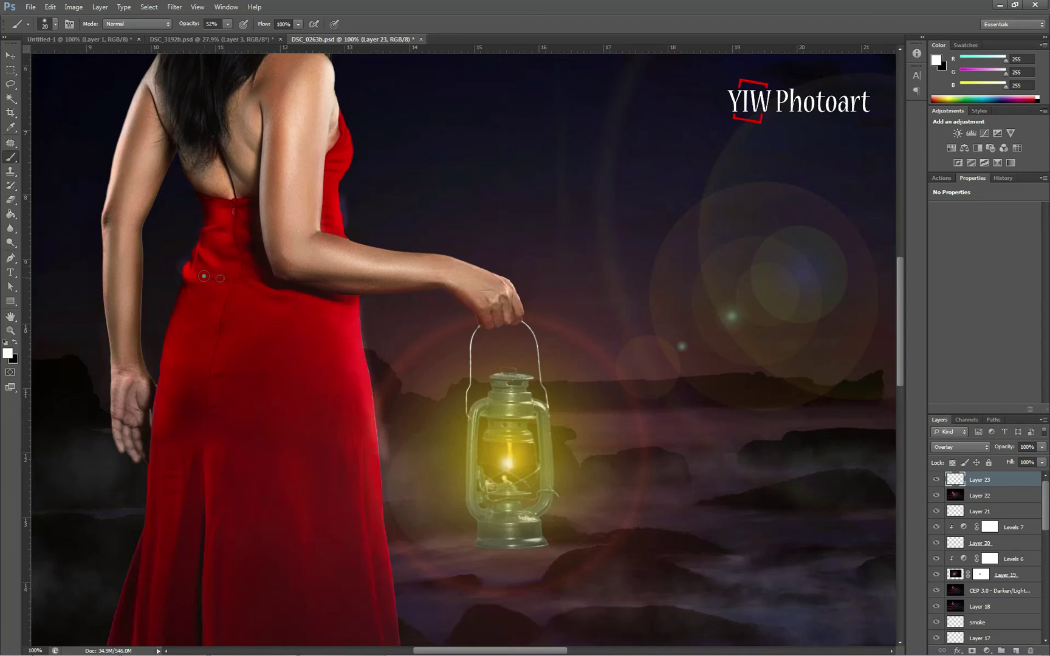
key(bracketright)
key(bracketright)
key(bracketright)
key(bracketright)
key(bracketright)
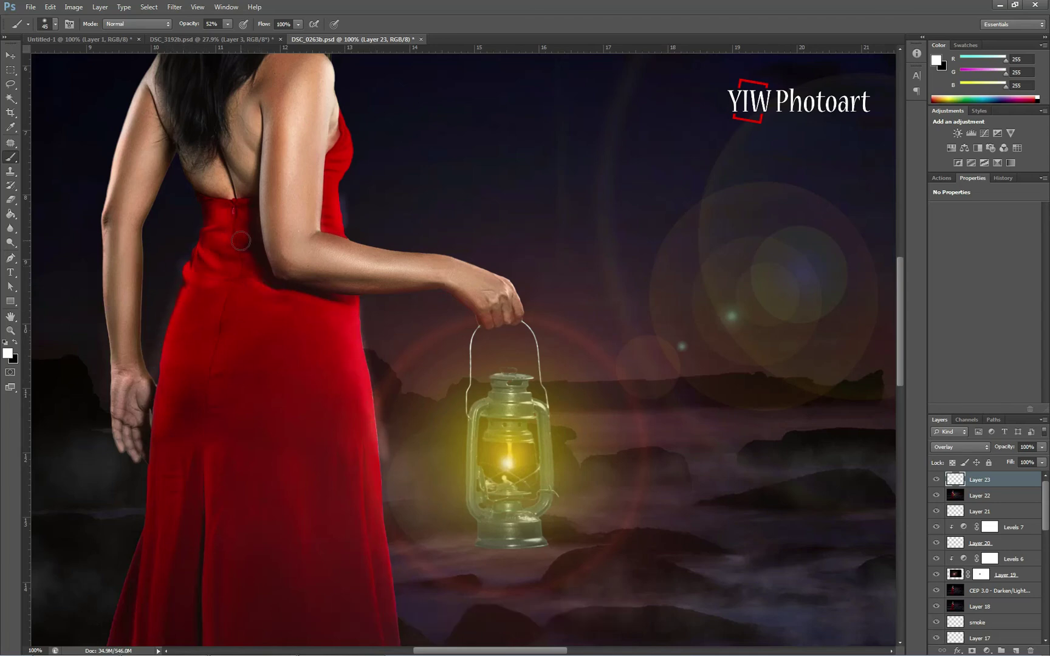
key(e)
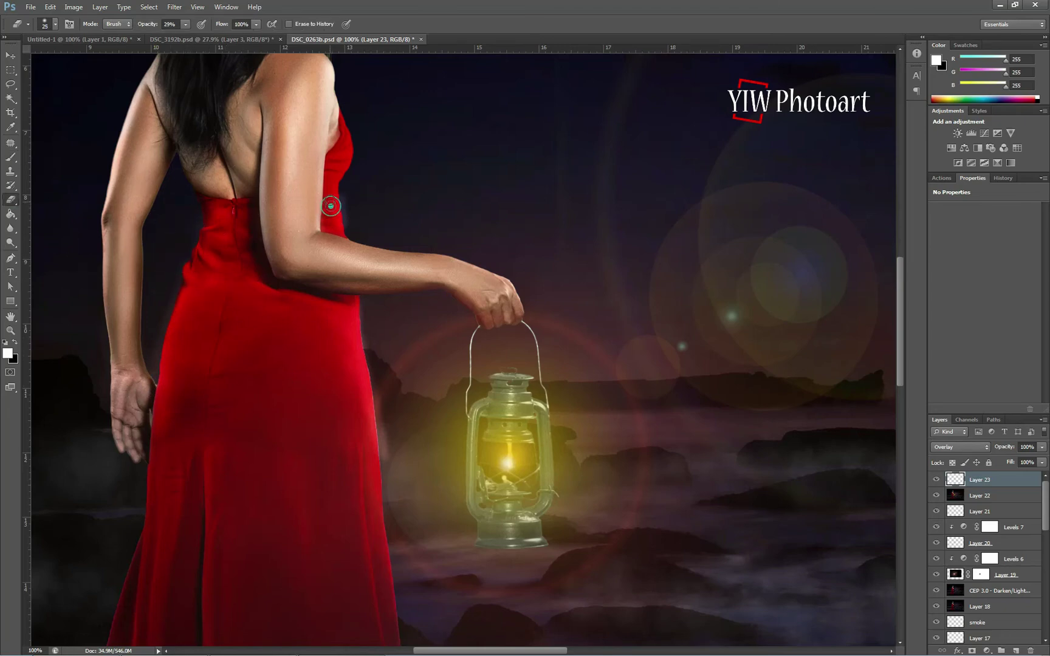
Step: Extend the white highlights down the skirt with the brush at 52% opacity, reducing its size from 125 px to 70 px
click(11, 158)
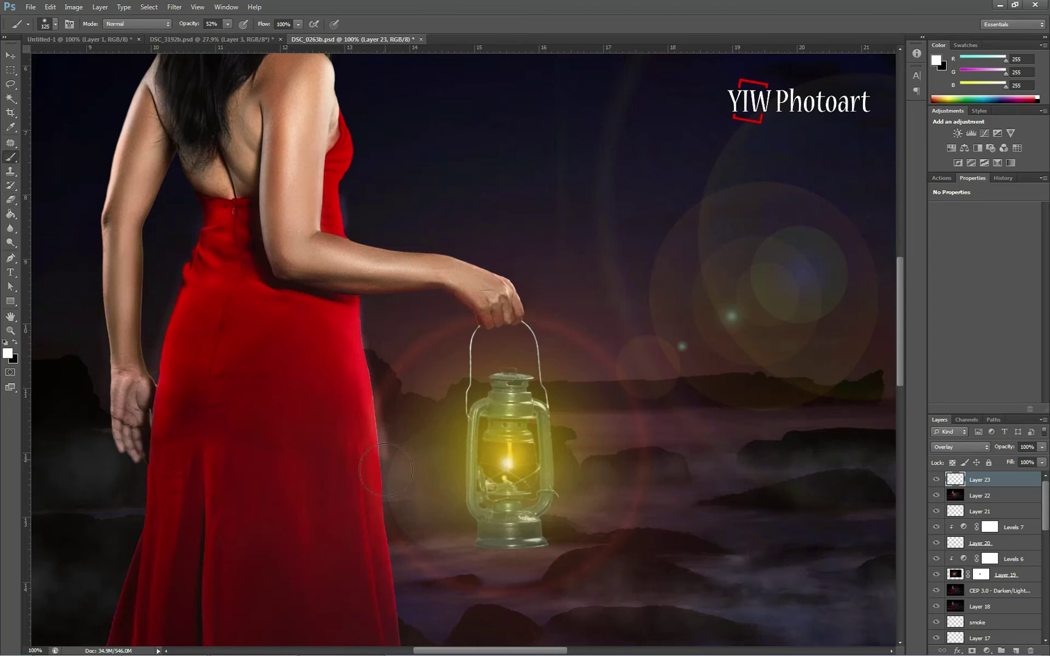
drag(302, 419, 353, 290)
key(bracketleft)
key(bracketleft)
key(bracketleft)
key(bracketleft)
key(bracketleft)
key(bracketleft)
key(bracketleft)
key(bracketleft)
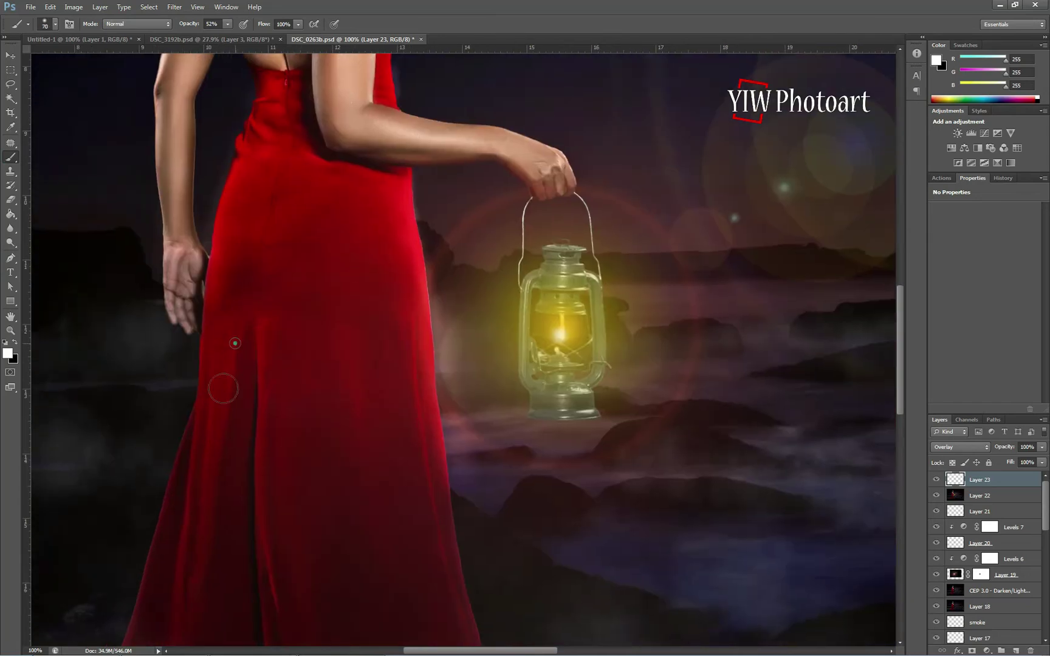
Step: Set the brush opacity to 24% and paint softer highlights along the skirt's folds, finishing with a 45 px brush
key(2)
key(4)
key(bracketright)
key(bracketright)
key(bracketright)
key(bracketright)
key(bracketright)
key(bracketright)
key(bracketright)
key(bracketright)
key(bracketright)
key(bracketright)
key(bracketright)
key(bracketright)
key(bracketright)
key(bracketright)
key(bracketright)
key(bracketleft)
key(bracketleft)
key(bracketleft)
key(bracketleft)
key(bracketleft)
key(bracketleft)
key(bracketleft)
key(bracketleft)
key(bracketleft)
key(bracketleft)
key(bracketleft)
key(bracketleft)
drag(208, 320, 207, 336)
Step: Load a selection from the transparency of the model's cut-out layer and invert it to cover everything outside her
scroll(1040, 534, down, 6)
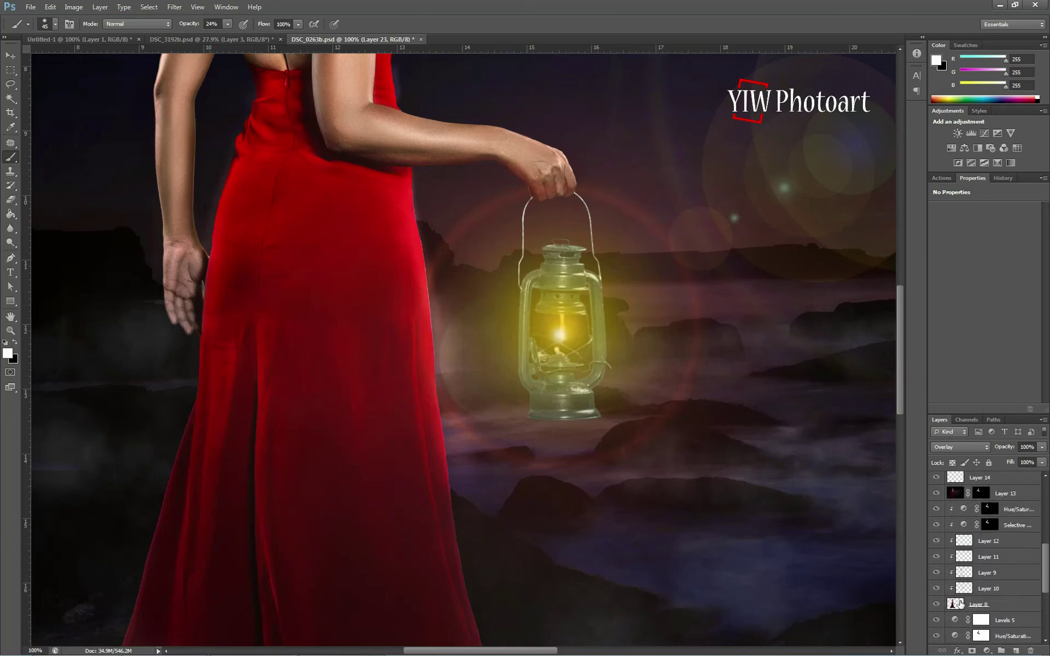
ctrl+click(955, 603)
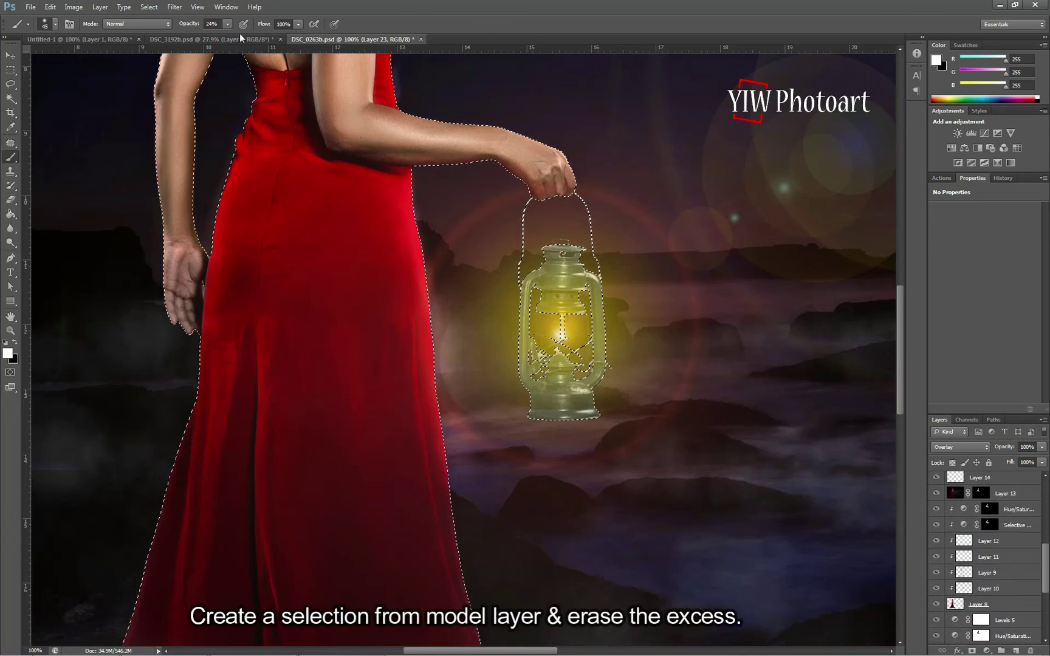
click(149, 7)
click(157, 52)
Step: Set the eraser opacity to 64% and erase the highlight spill outside the dress along its left edge
key(e)
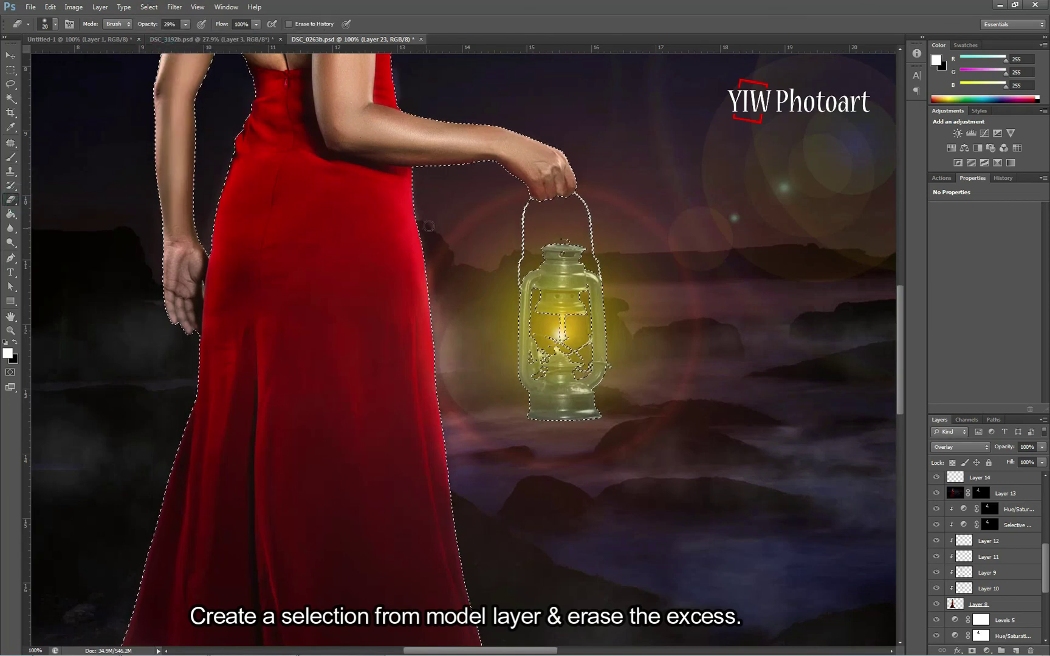
drag(185, 24, 205, 35)
drag(220, 187, 207, 211)
drag(208, 205, 193, 363)
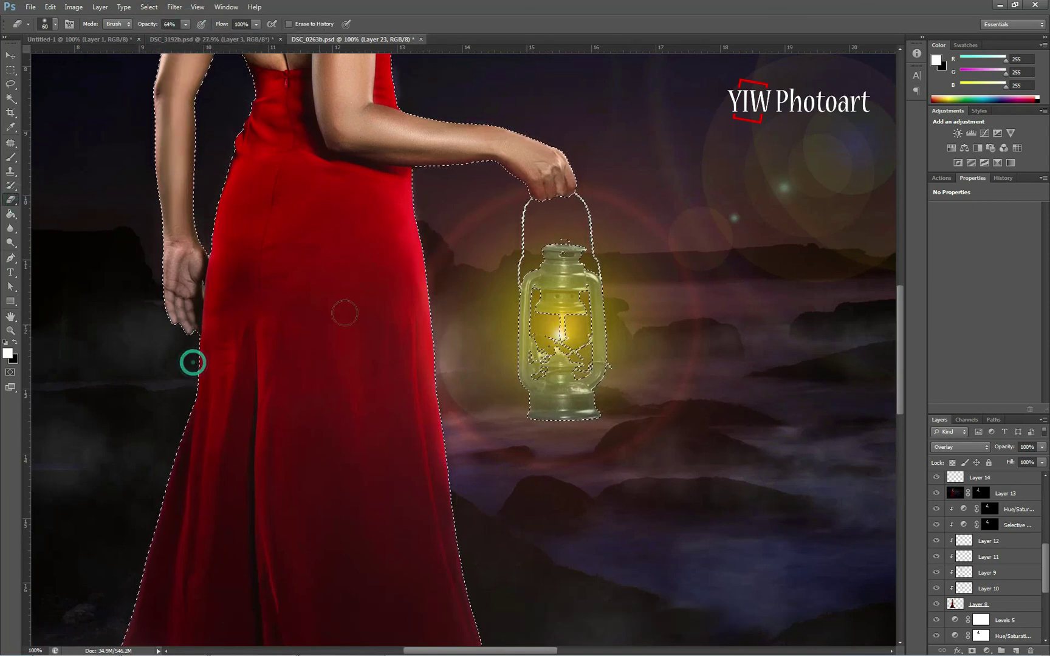
Step: Enlarge the eraser to 100 px, erase the spill outside the dress's right edge and waist, and deselect
key(bracketright)
key(bracketright)
key(bracketright)
mouse_move(434, 308)
mouse_down()
mouse_move(443, 389)
mouse_move(437, 272)
mouse_up()
drag(440, 374, 453, 461)
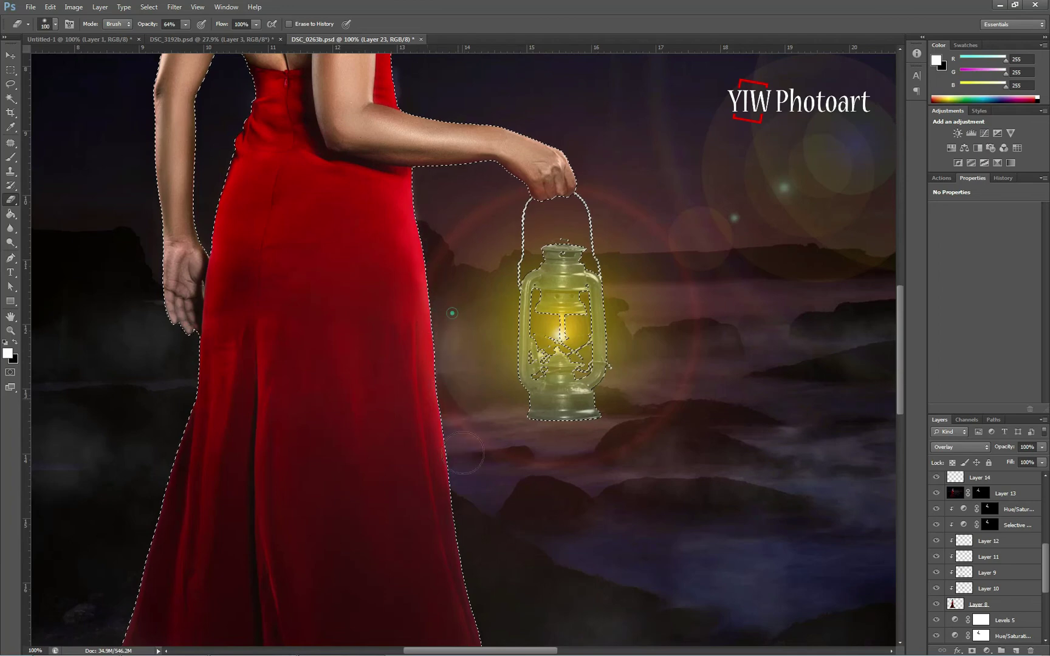
key(bracketright)
drag(427, 133, 429, 257)
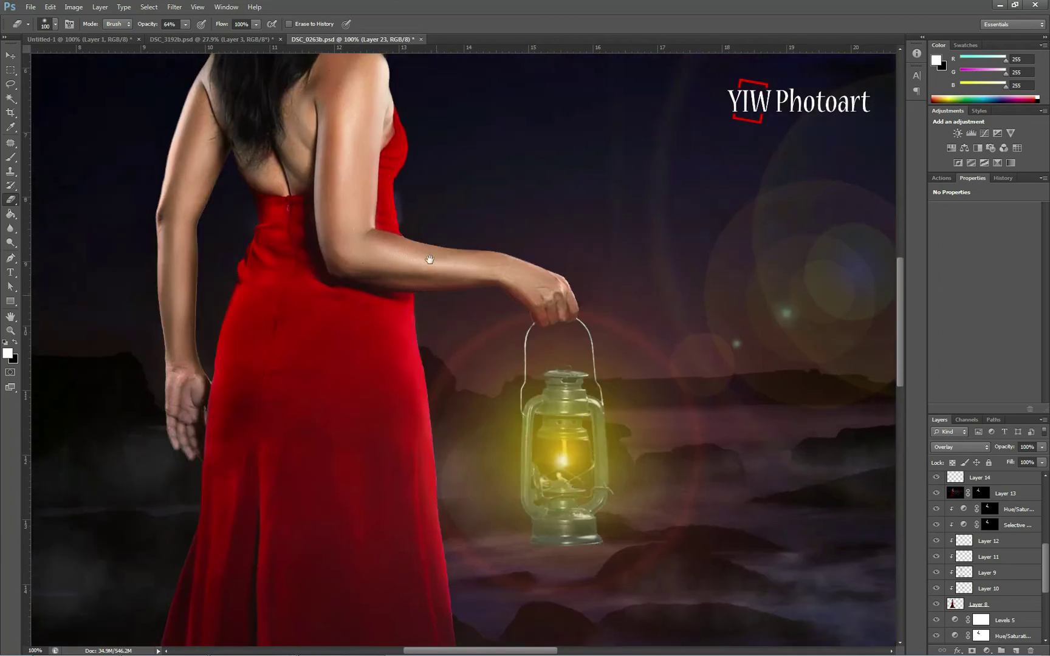
drag(413, 198, 412, 133)
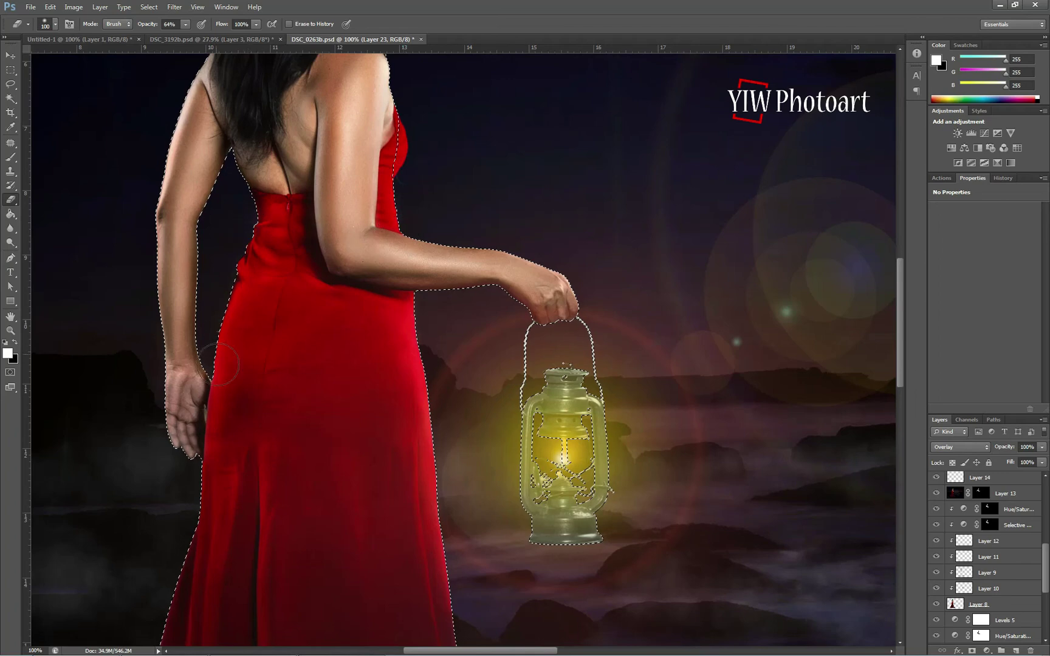
click(8, 68)
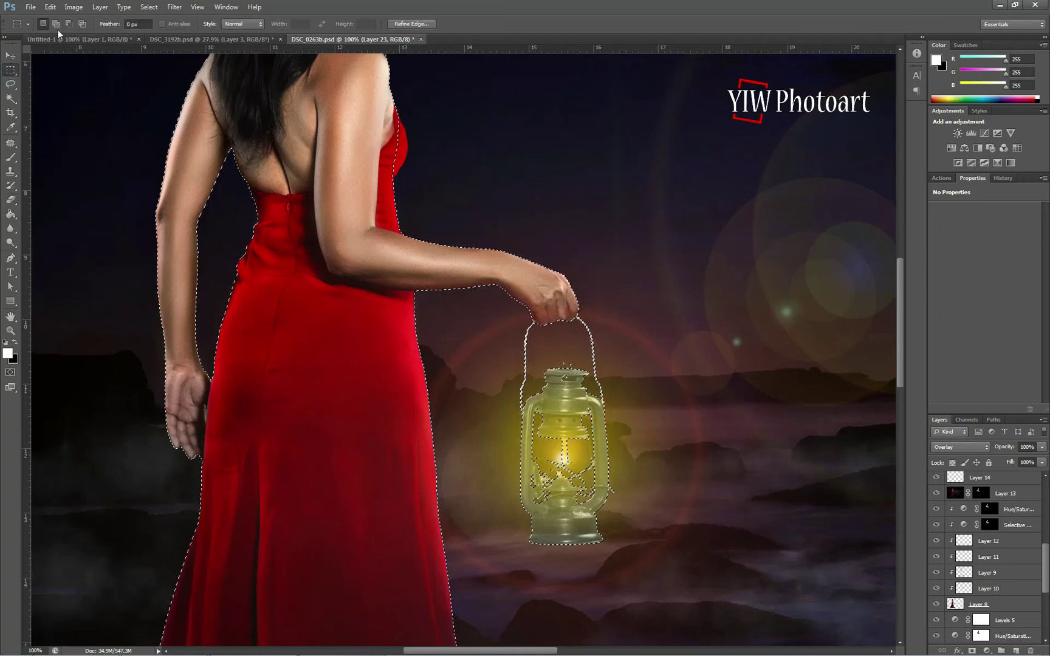
click(77, 174)
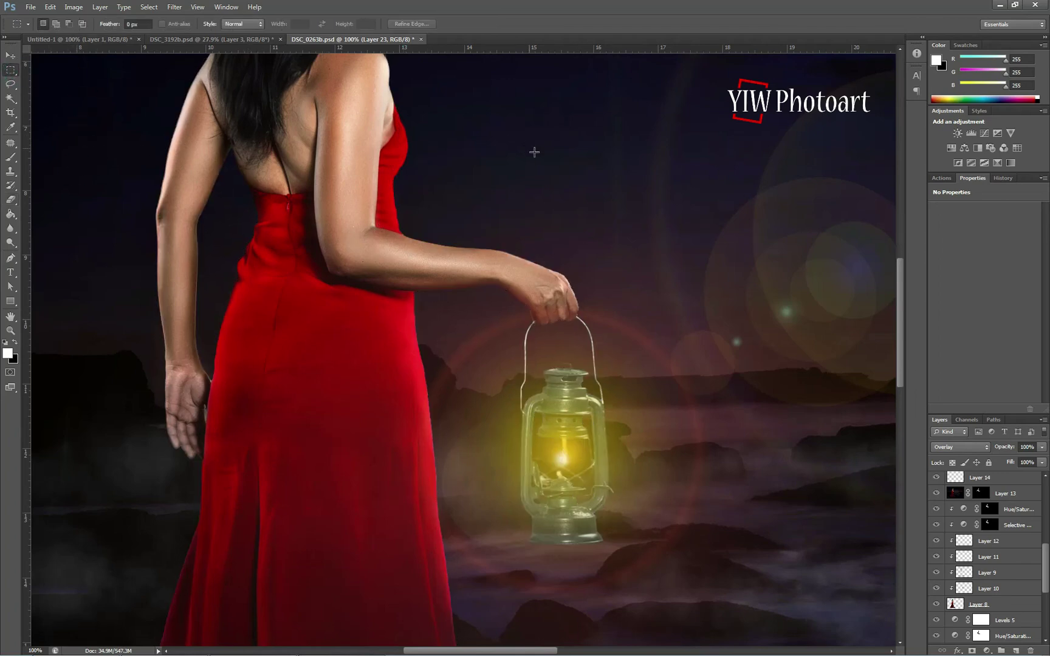
Step: Brush soft white highlights on the hair beside the face on Layer 23, starting at 25 px and 24% opacity
drag(624, 214, 668, 366)
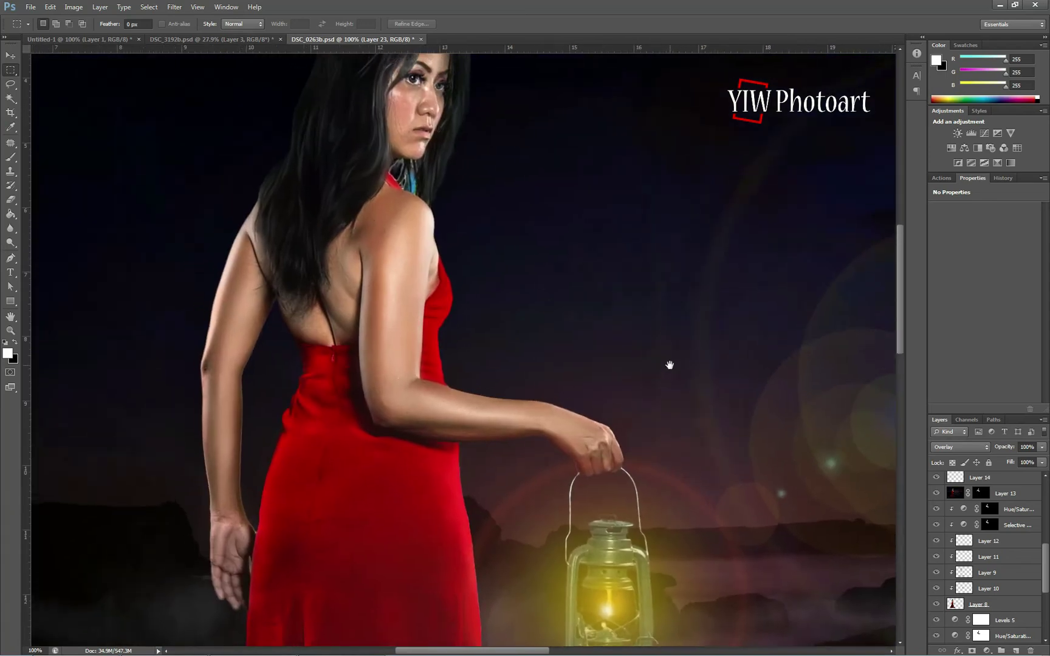
drag(657, 294, 681, 373)
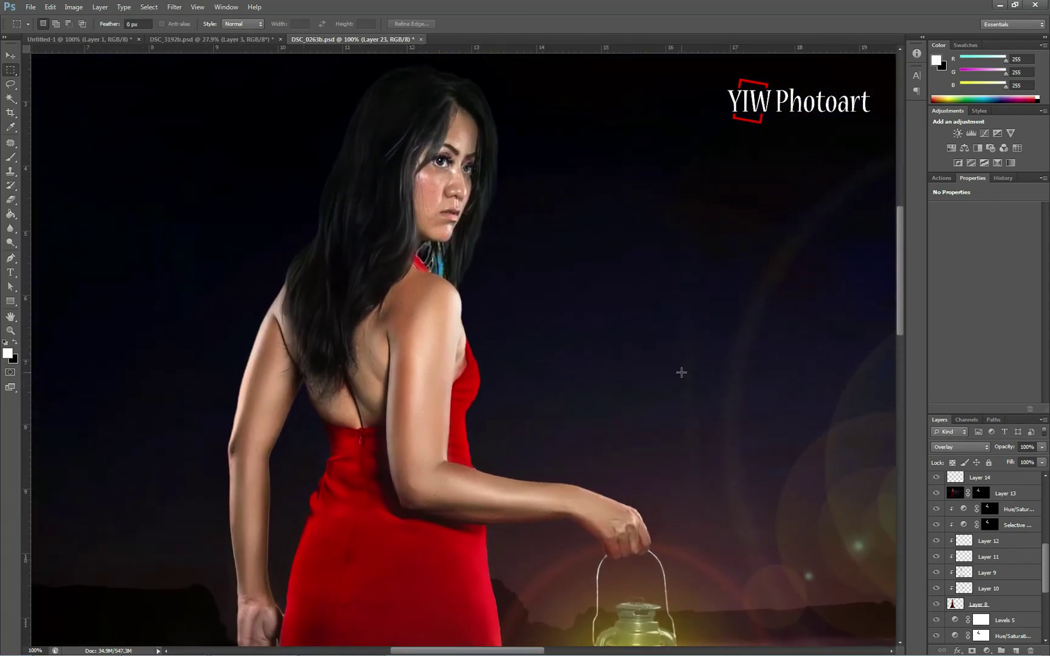
click(971, 479)
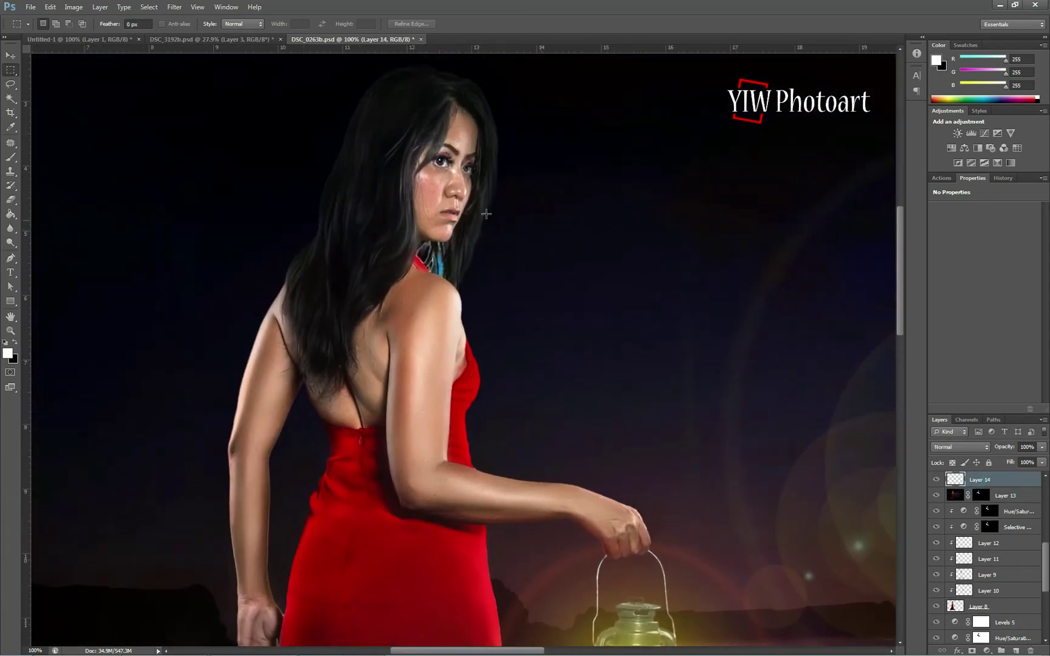
click(12, 160)
key(bracketleft)
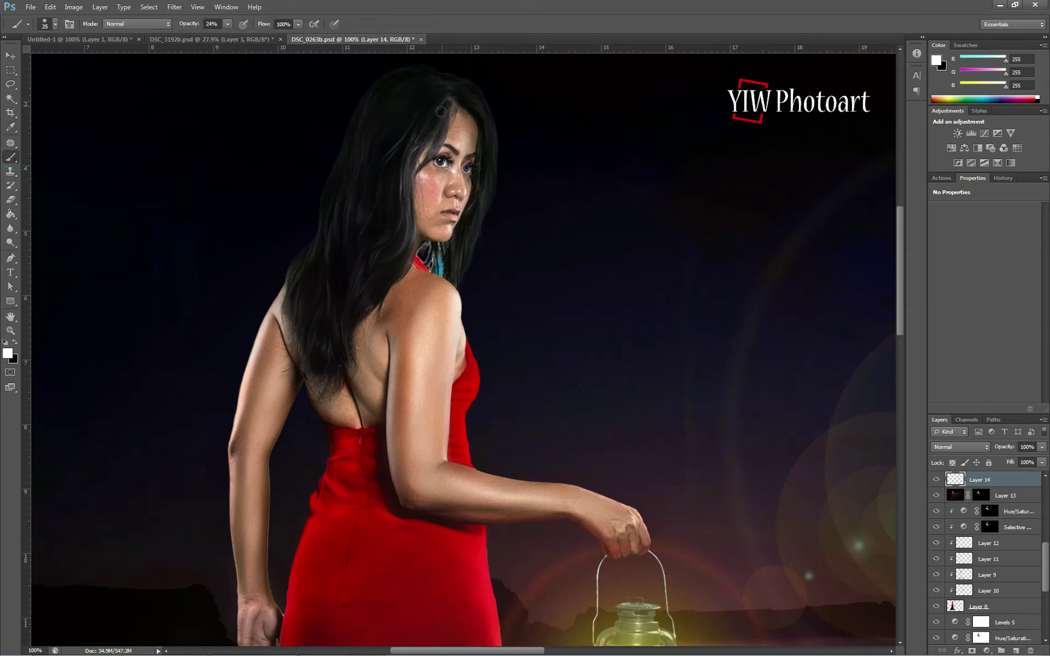
click(410, 160)
click(393, 181)
click(361, 185)
scroll(1009, 522, up, 5)
click(992, 480)
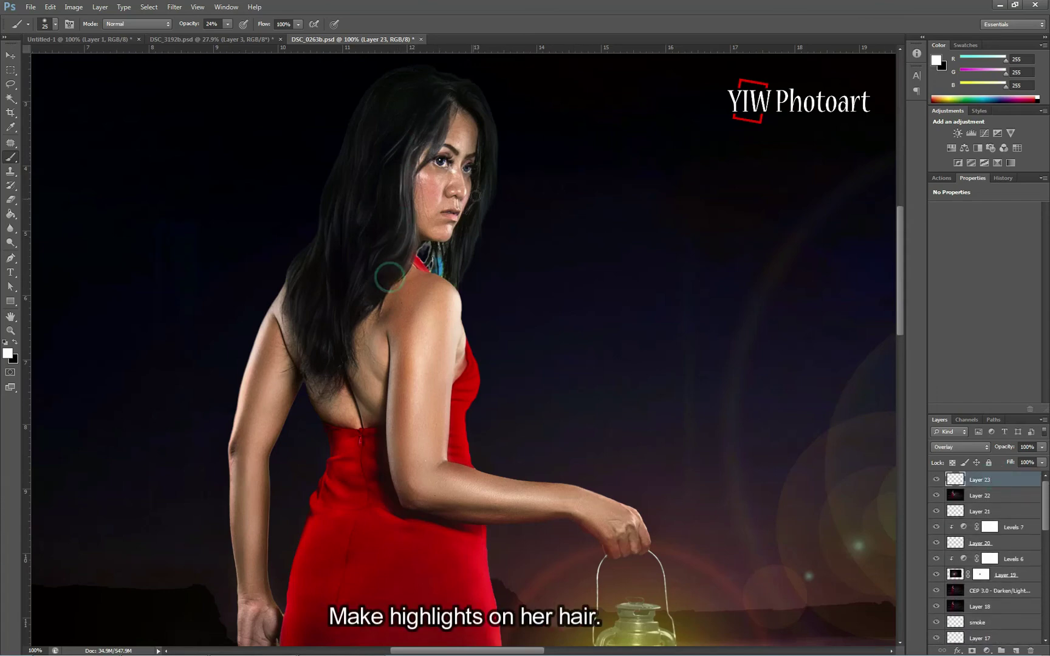
click(465, 230)
drag(489, 169, 457, 267)
key(])
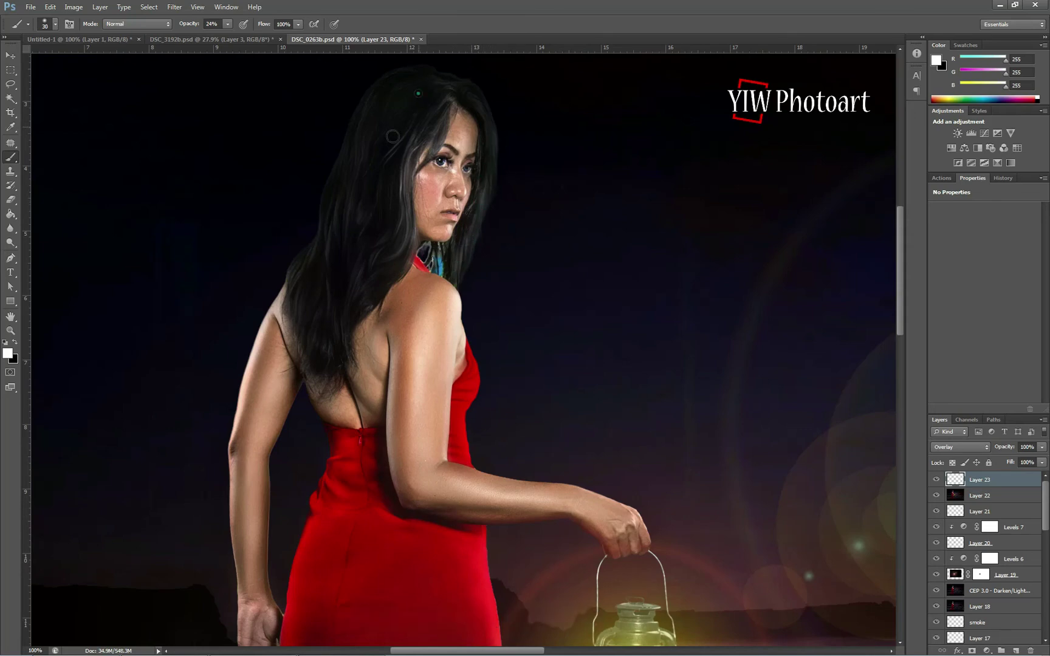
Step: Extend the white highlights down the long hair strands over the back, enlarging the 24% brush to 40 px
mouse_move(387, 178)
mouse_down()
mouse_move(378, 204)
mouse_move(332, 242)
mouse_up()
key(])
drag(320, 289, 328, 351)
drag(352, 302, 373, 237)
mouse_move(403, 92)
mouse_down()
mouse_move(367, 136)
mouse_move(355, 131)
mouse_move(360, 172)
mouse_up()
key(space)
mouse_move(365, 161)
mouse_down()
mouse_move(357, 252)
mouse_move(390, 164)
mouse_move(428, 167)
mouse_up()
drag(344, 209, 326, 259)
drag(416, 156, 449, 179)
drag(370, 216, 326, 295)
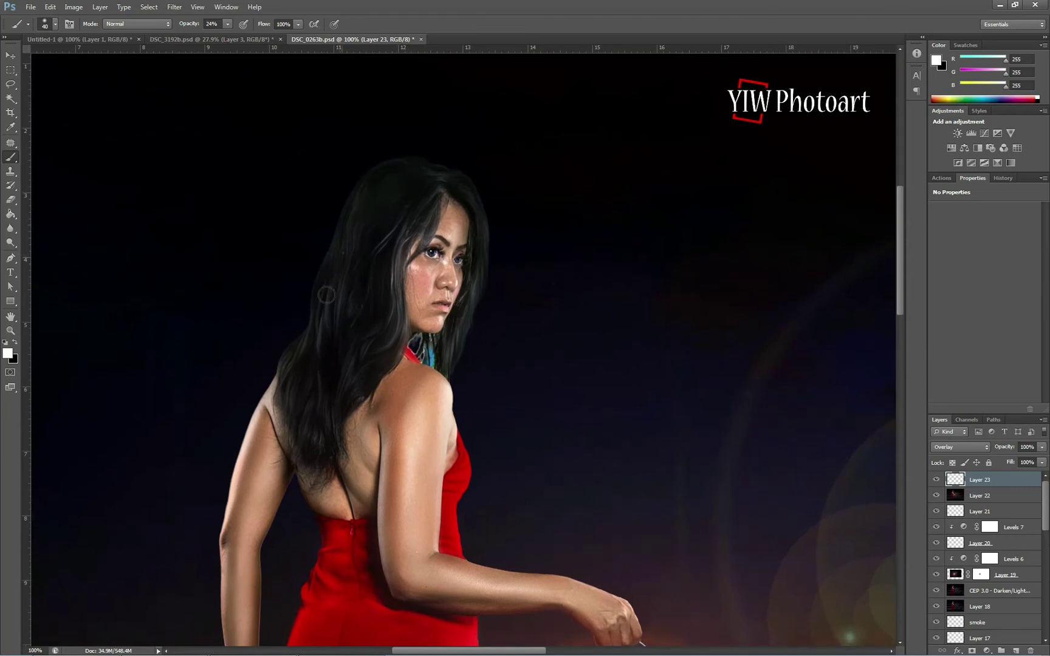
Step: Add highlights on the crown and down the hair with the 40 px brush, and compare the image with and without Layer 23
drag(352, 251, 386, 198)
click(424, 175)
click(423, 185)
click(385, 171)
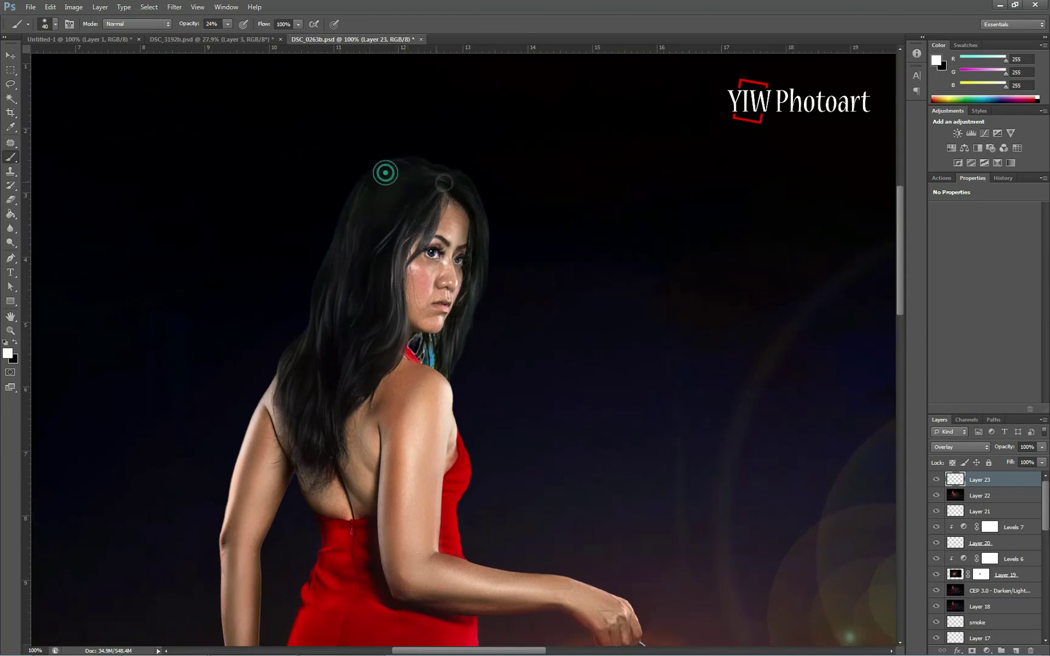
mouse_move(414, 210)
mouse_down()
mouse_move(374, 287)
mouse_move(356, 393)
mouse_move(325, 429)
mouse_move(317, 400)
mouse_move(298, 412)
mouse_up()
click(364, 195)
click(474, 195)
click(935, 479)
click(935, 480)
click(197, 6)
click(223, 106)
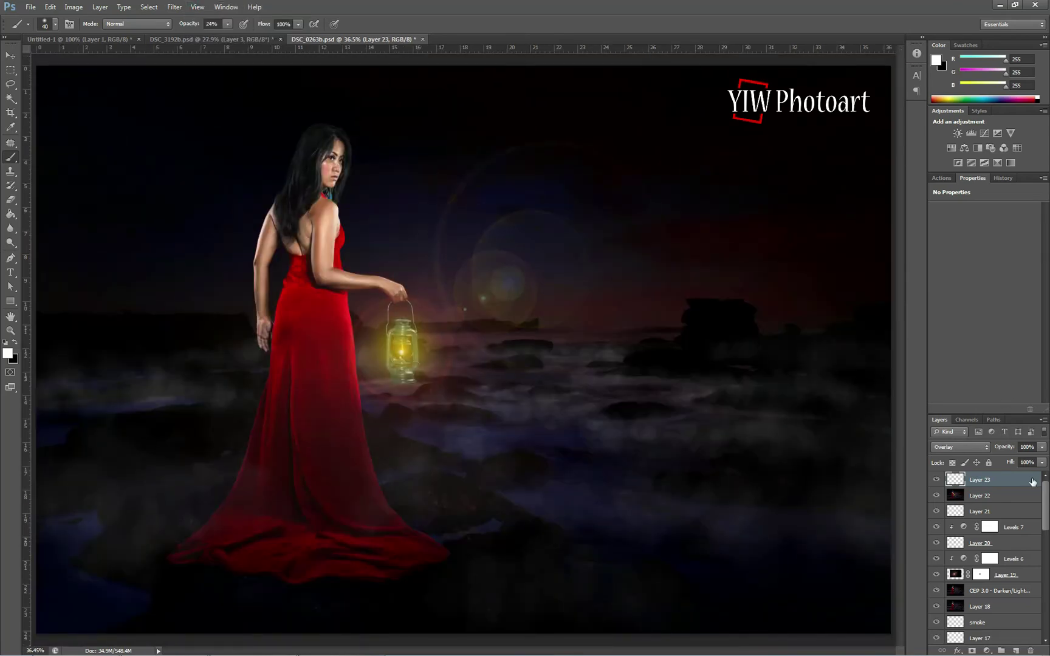
Step: Move Layer 20 together with its clipped Levels 7 adjustment above Layer 22
click(1000, 544)
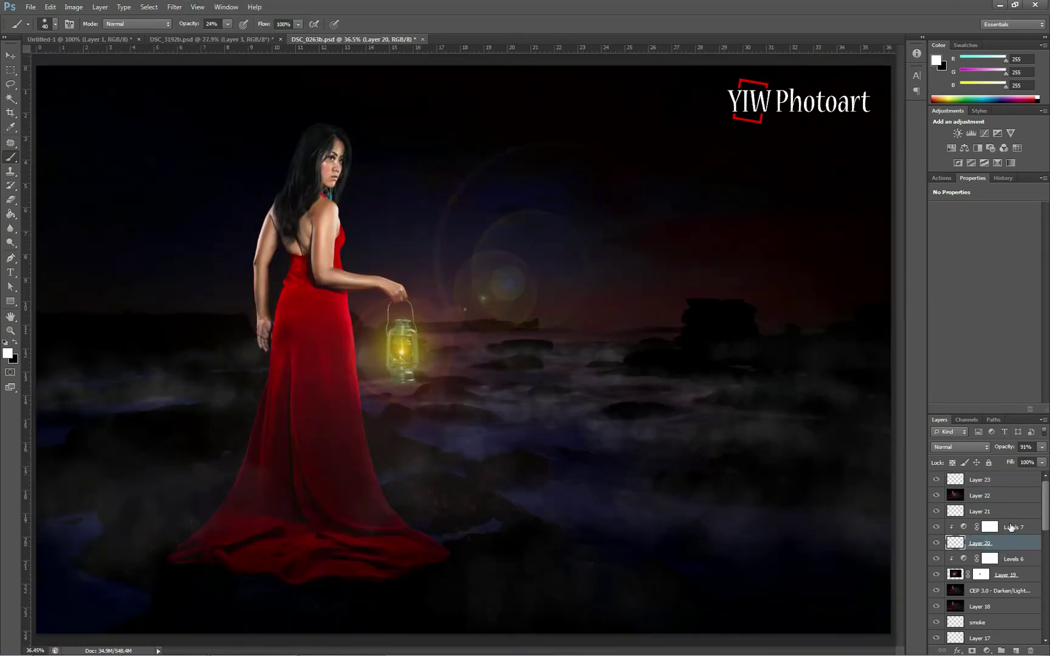
ctrl+click(1010, 528)
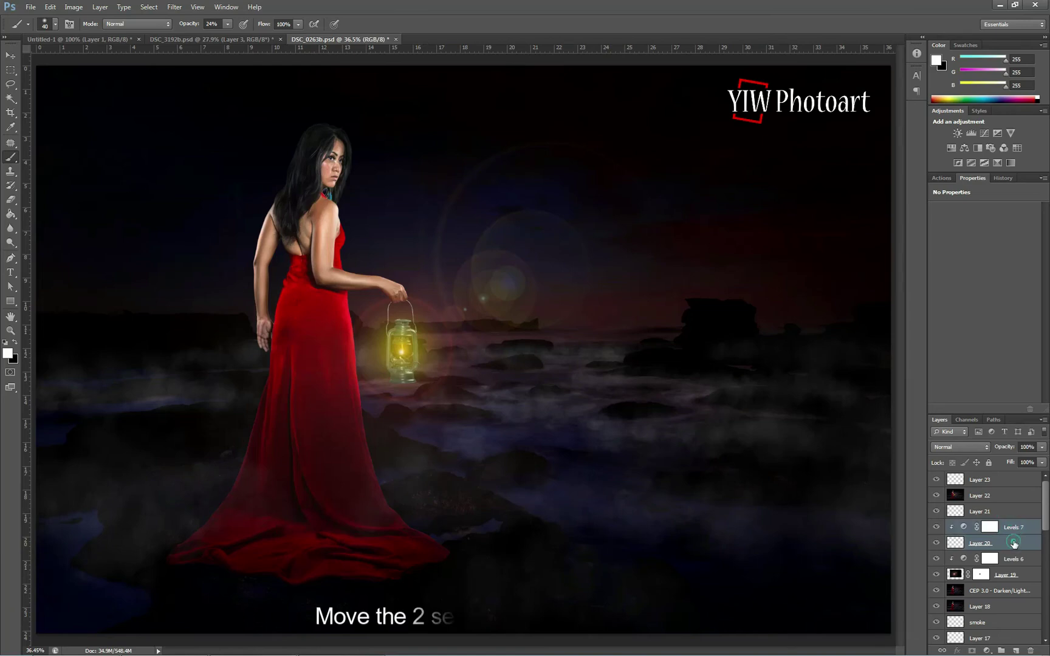
drag(1013, 545, 1012, 483)
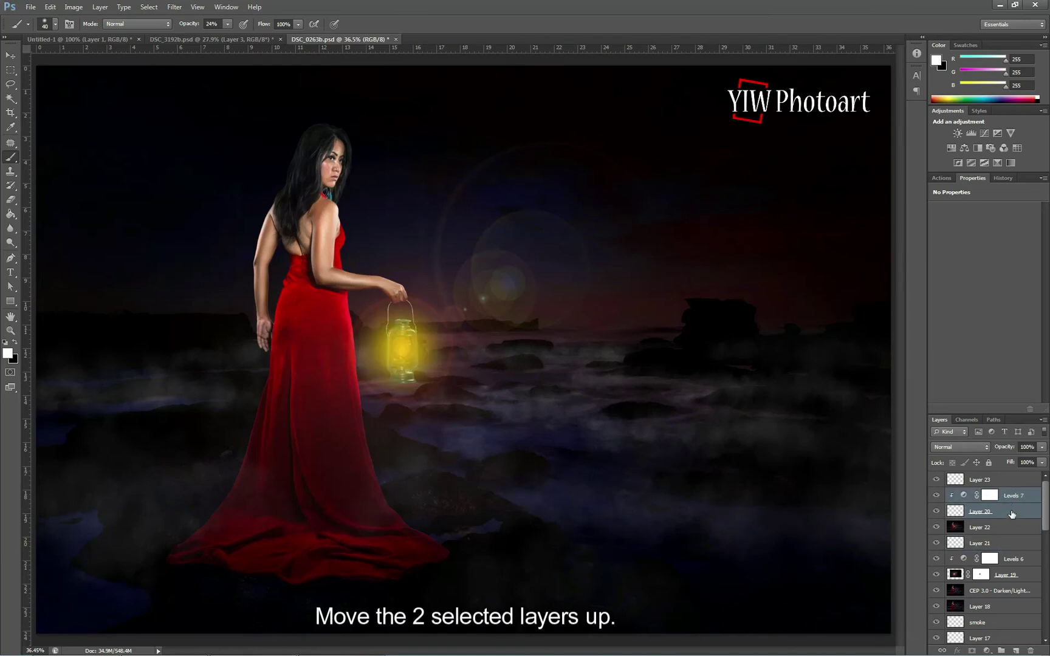
Step: Lower Layer 20's opacity and set the Levels 7 midtones to 0.74 and highlights to 140
click(1012, 514)
drag(1042, 447, 995, 458)
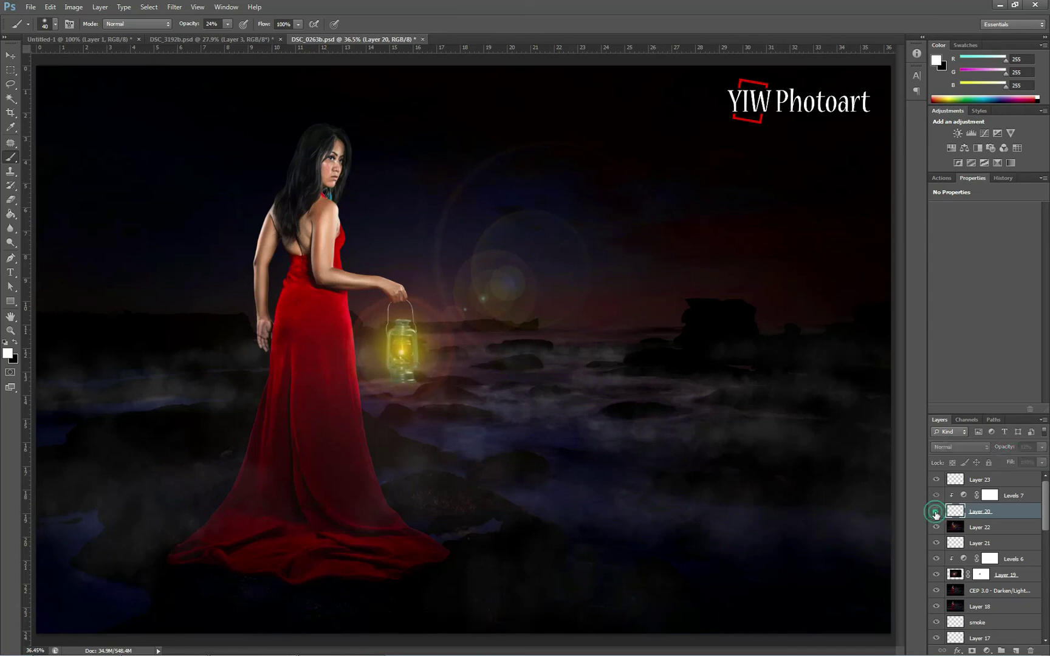
click(1026, 496)
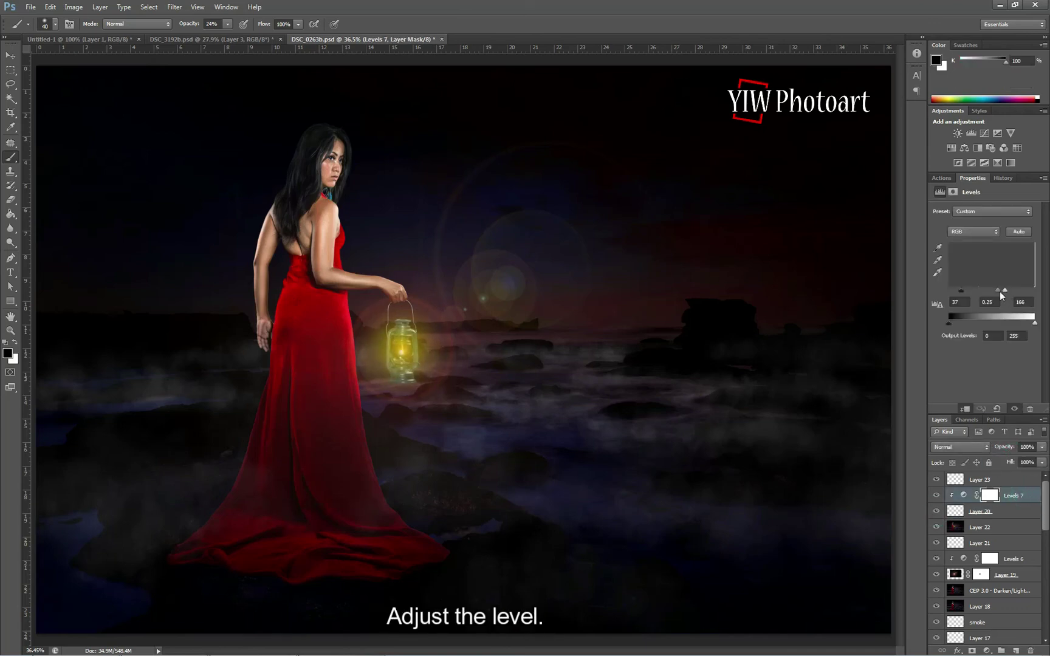
drag(995, 291, 1001, 291)
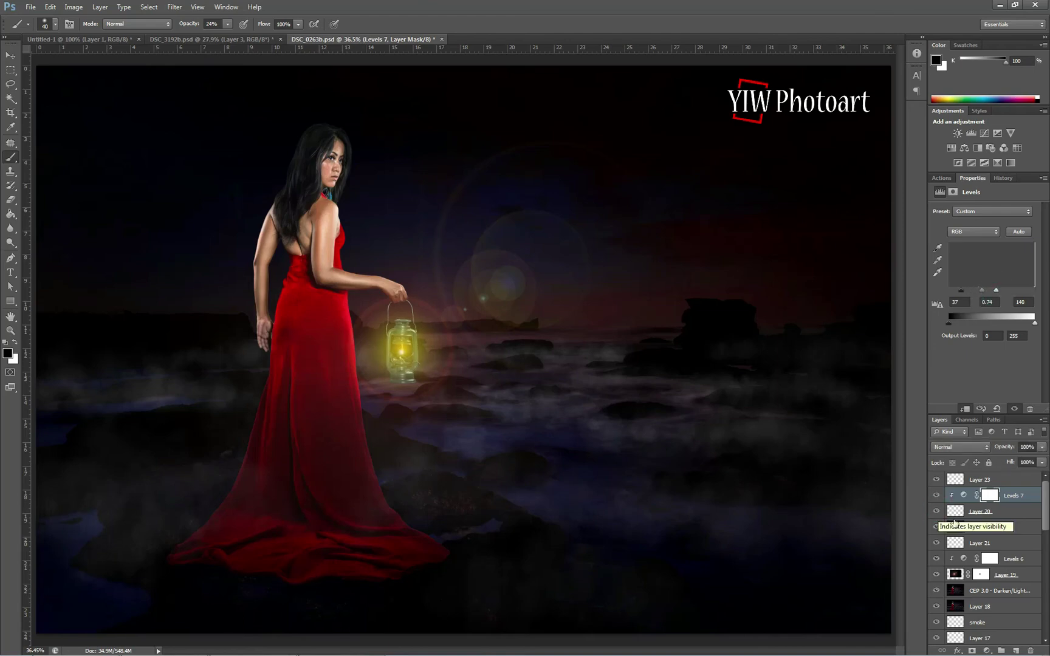
Step: Add a clipped Hue/Saturation adjustment with Saturation -16 to Layer 20, and set that layer's opacity to 12%
click(981, 511)
click(986, 651)
click(972, 520)
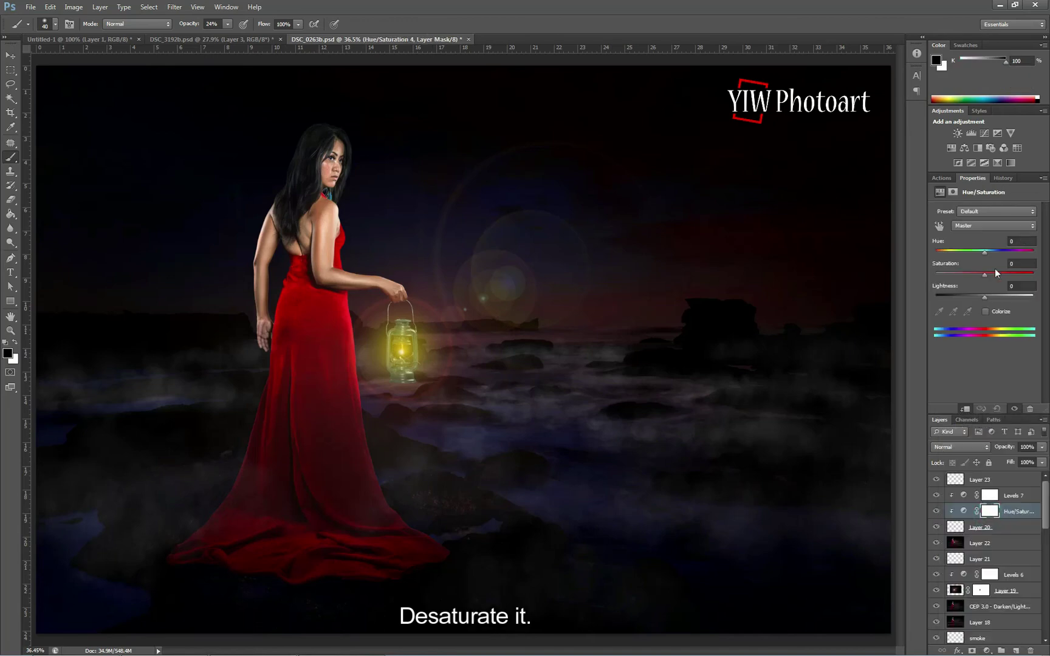
mouse_move(977, 280)
mouse_down()
mouse_move(932, 281)
mouse_move(976, 276)
mouse_up()
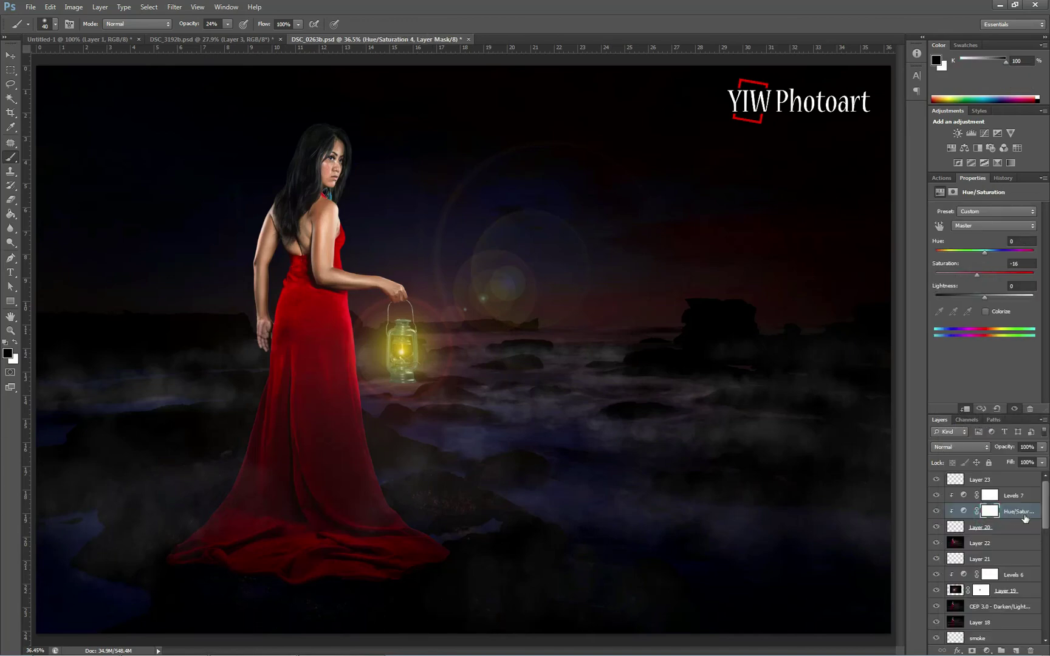
click(973, 527)
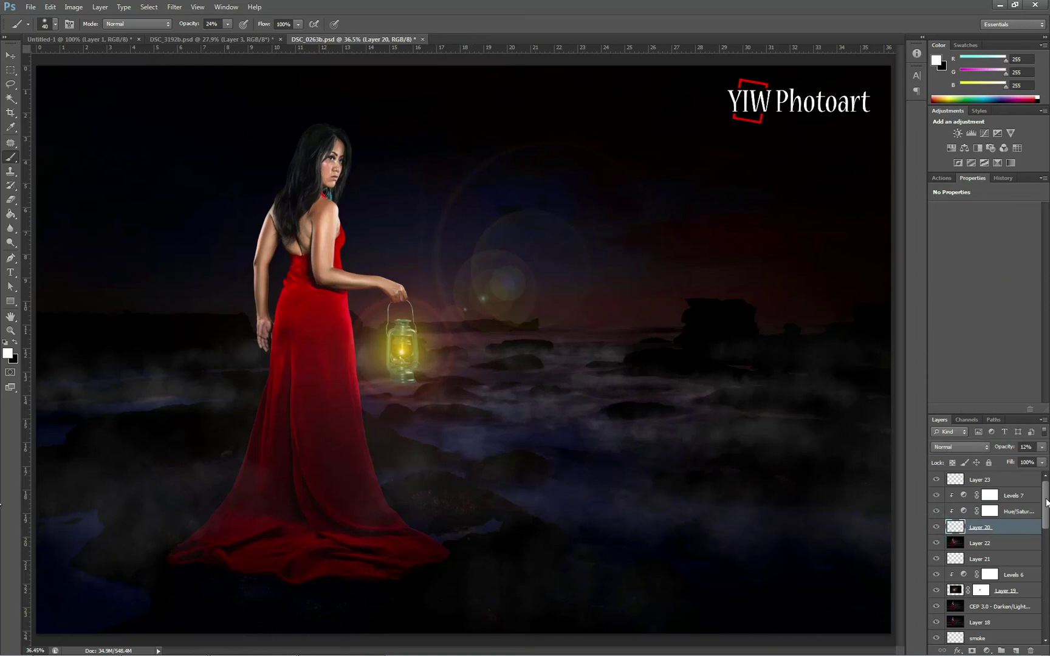
Step: Create a new layer above Layer 23 and choose a smoke-shaped brush tip
click(1046, 495)
click(1009, 480)
click(1016, 652)
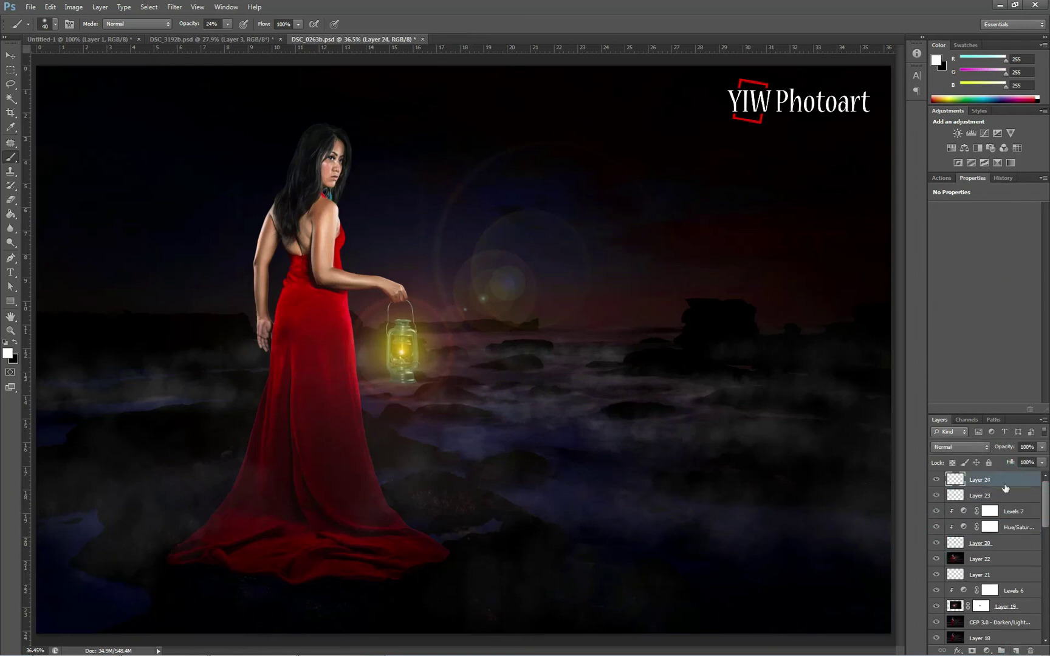
click(56, 25)
drag(124, 129, 122, 296)
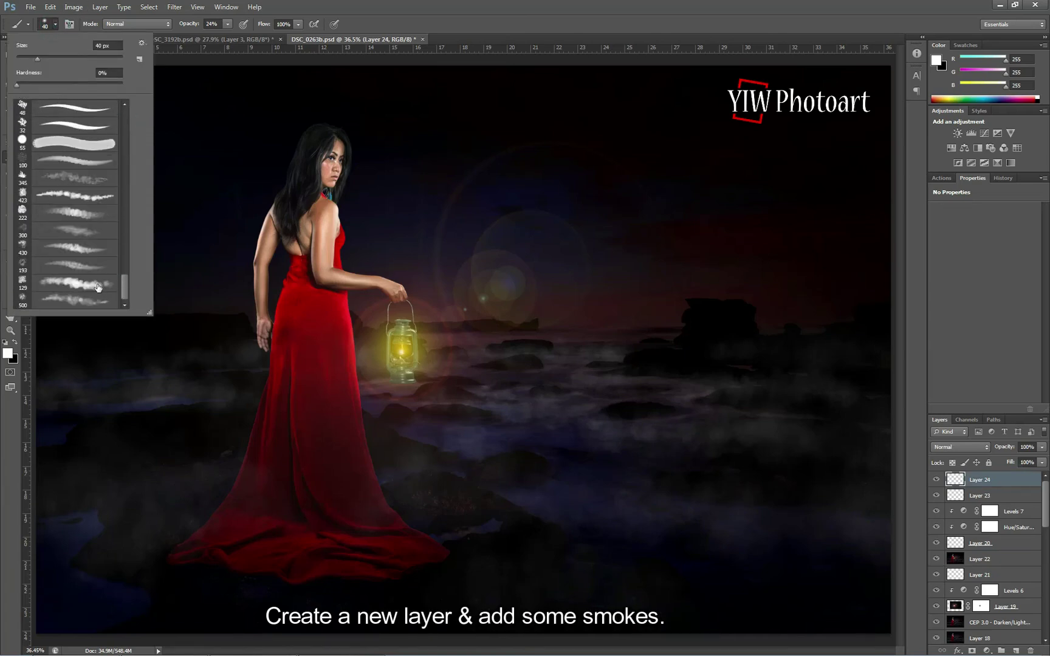
double_click(98, 286)
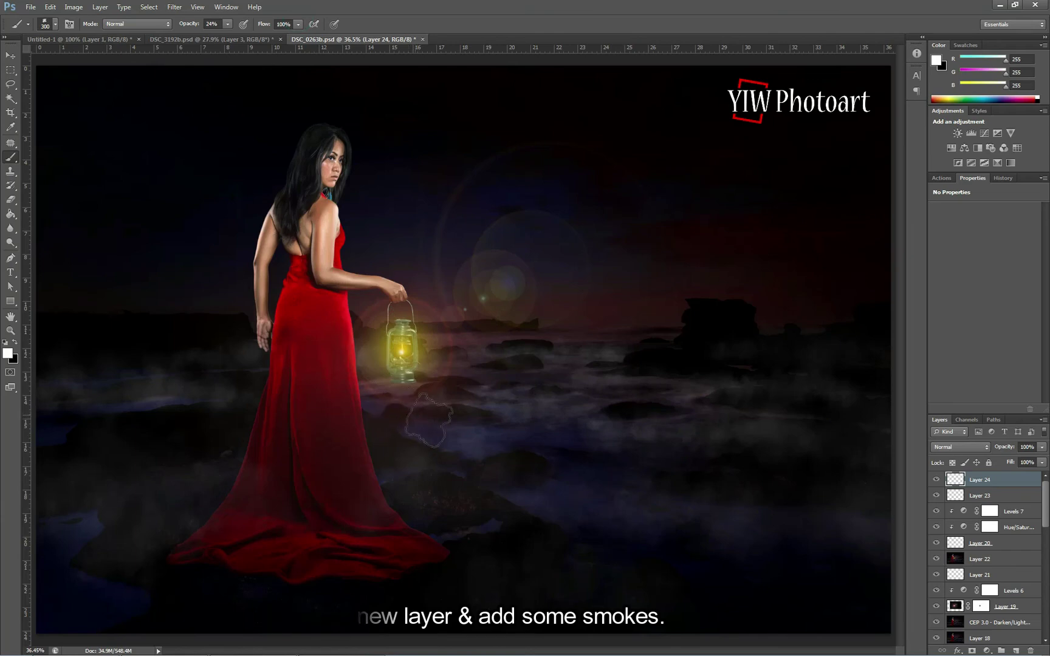
Step: Dab white smoke over the sea beside the lantern and along the right-hand rocks with a 300 to 400 px brush
key(bracketright)
click(455, 418)
click(705, 379)
key(bracketright)
click(714, 369)
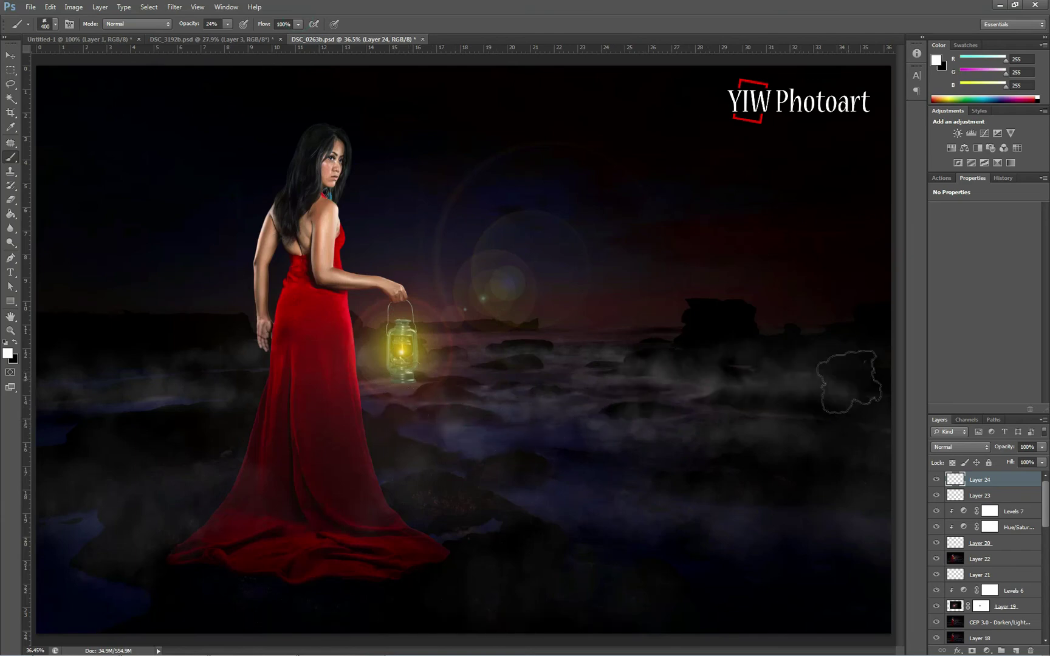
click(852, 383)
click(858, 439)
click(789, 416)
click(852, 416)
click(891, 412)
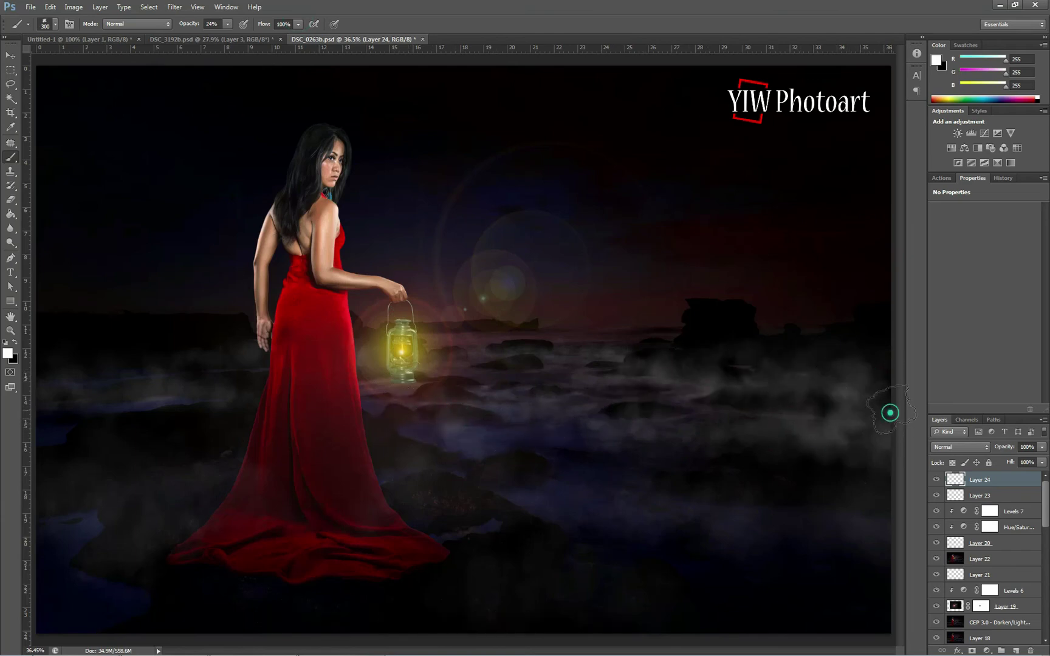
Step: Add larger smoke puffs over the lower-right water and across the rocks to the left edge, using the brush at 500 px
key(bracketright)
key(bracketright)
click(855, 534)
click(771, 524)
key(bracketleft)
click(525, 476)
click(420, 467)
click(225, 436)
click(150, 430)
click(57, 427)
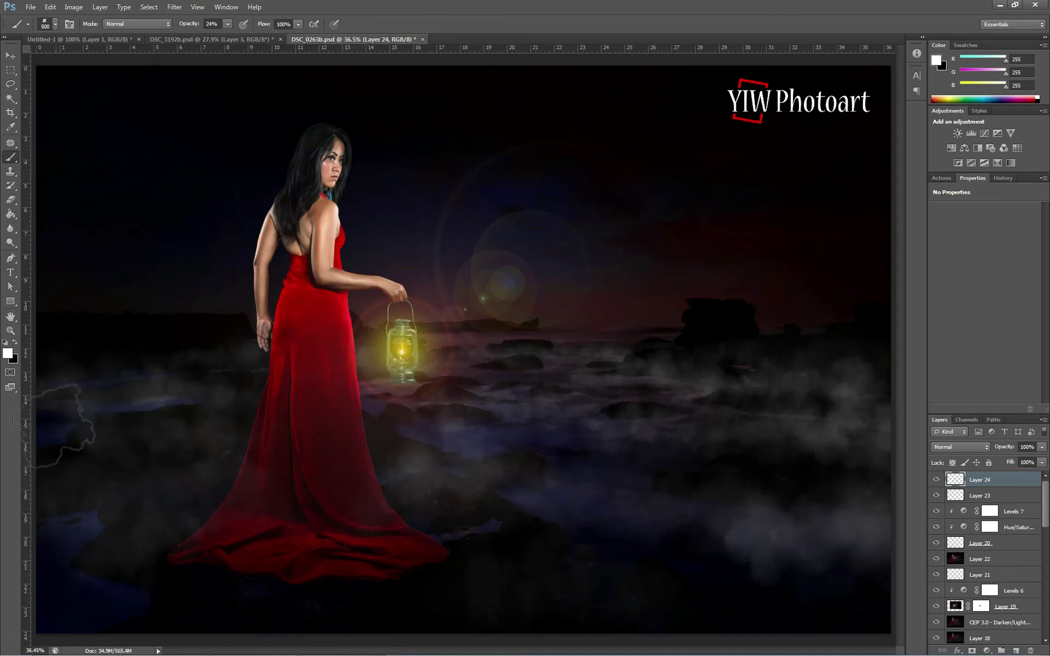
Step: Fill in smaller smoke along the left horizon, the lower-left rocks and the right-hand sea, reducing the brush to 200–250 px
key(bracketleft)
click(128, 358)
click(41, 361)
key(bracketleft)
key(bracketleft)
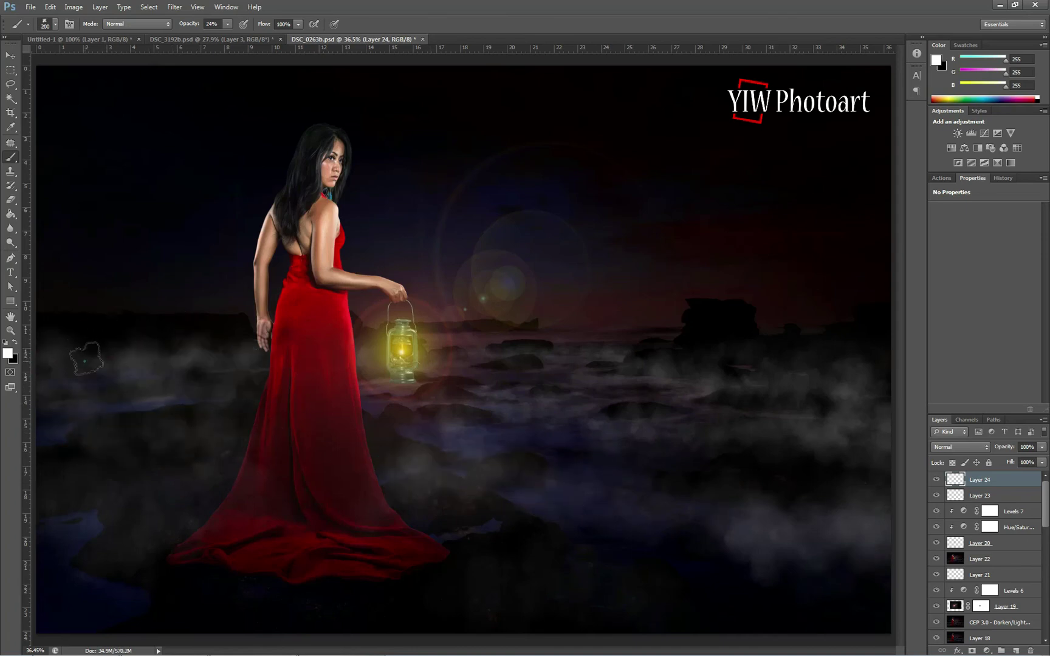
click(153, 484)
click(669, 353)
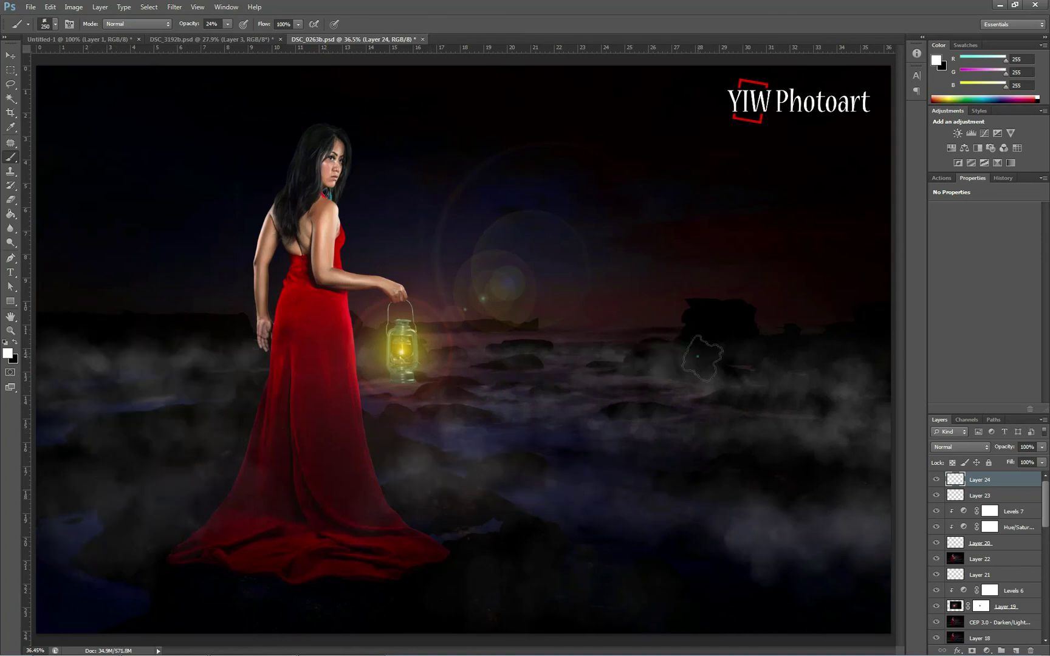
Step: Dab more smoke along the horizon and past the large rock at the sea's right edge with the 250 px brush
click(768, 351)
click(761, 350)
click(816, 350)
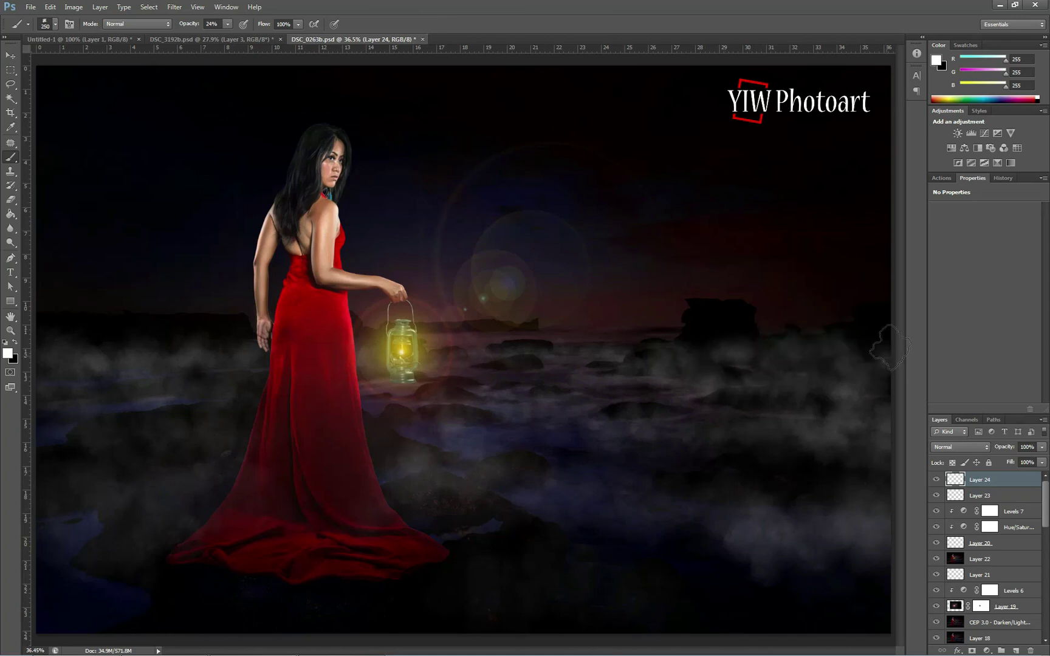
Step: Spread broad, faint smoke over the scene with the smoke brush, enlarging it to 1400 px and reducing it to 800 px
key(bracketright)
key(bracketright)
key(bracketright)
key(bracketright)
key(bracketright)
key(bracketright)
key(bracketright)
key(bracketright)
key(bracketright)
key(bracketright)
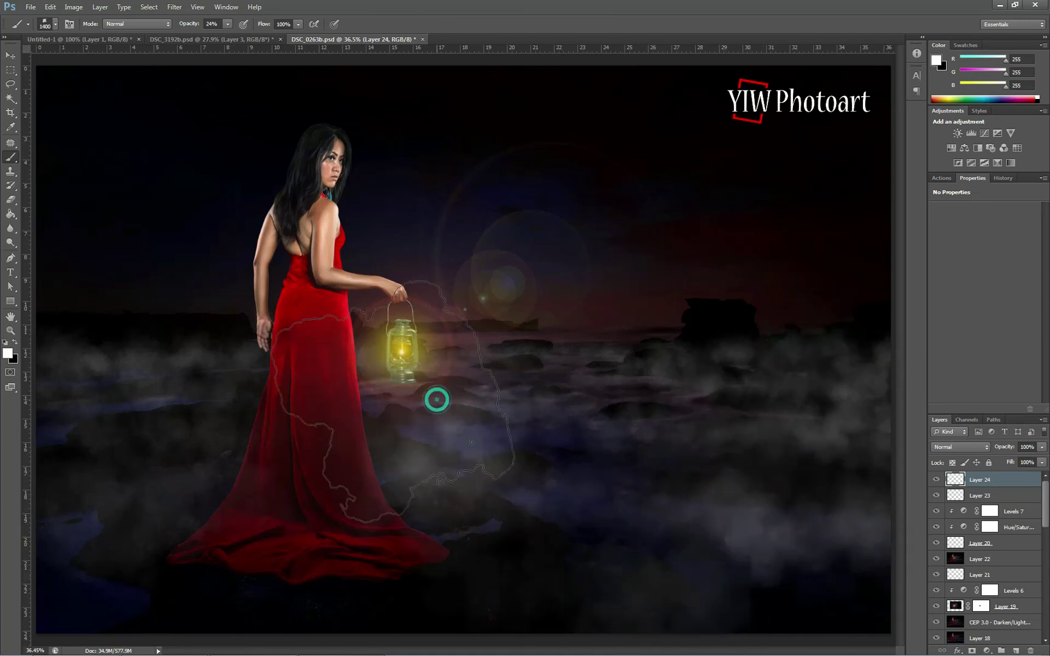
key(bracketleft)
key(bracketleft)
key(bracketleft)
key(bracketleft)
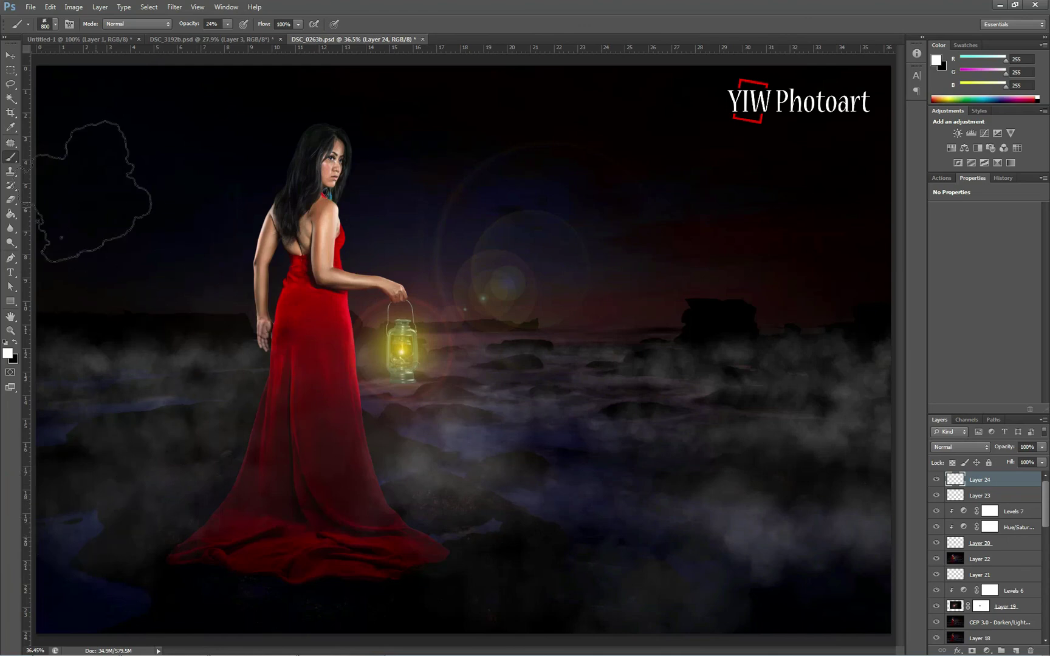
Step: Pick a 100 px eraser tip and lower Layer 24's opacity to 45%, comparing the image with the smoke hidden
click(10, 200)
click(55, 24)
drag(124, 128, 129, 115)
click(401, 14)
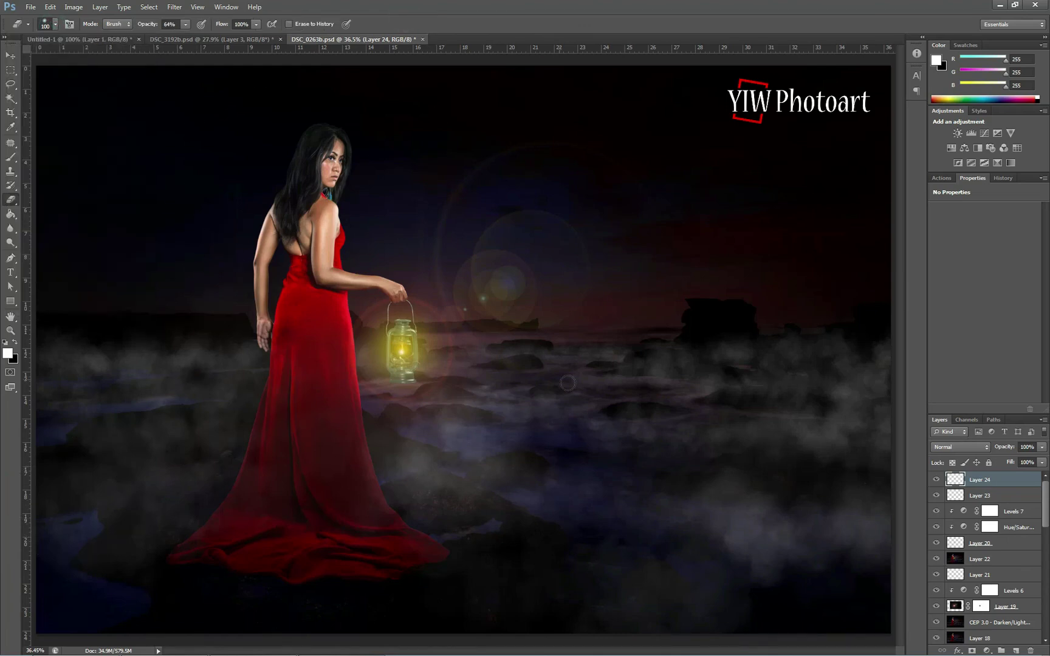
click(1041, 446)
drag(1039, 460, 1010, 460)
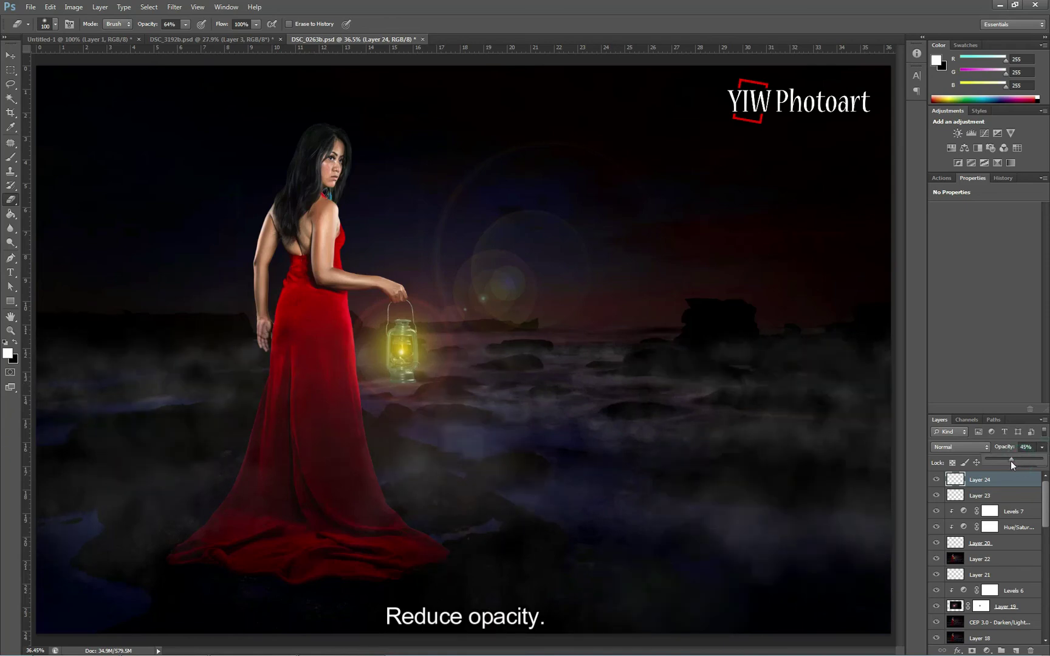
click(936, 480)
click(936, 480)
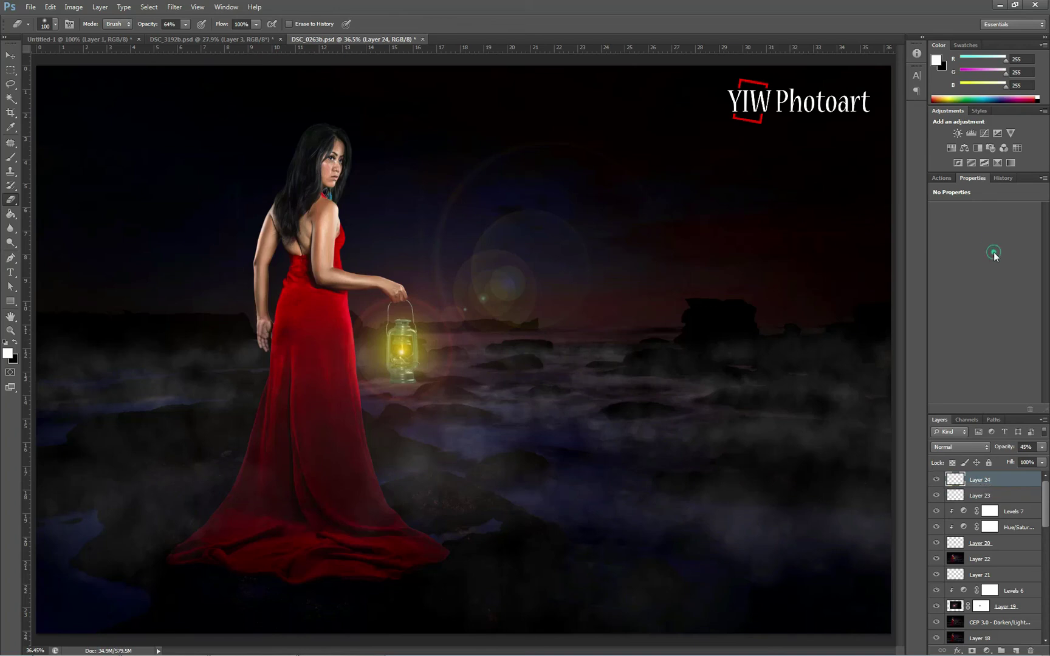
Step: Add a Selective Color adjustment layer above Layer 24 and set Cyan to +100% for the Cyans
click(990, 652)
click(992, 646)
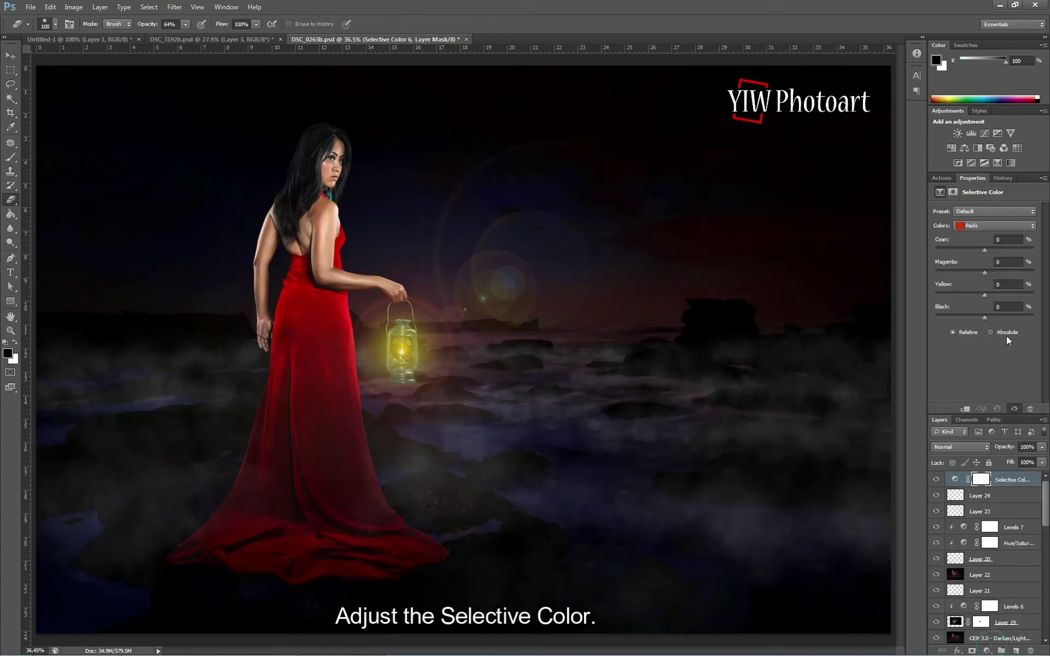
click(1013, 227)
click(997, 254)
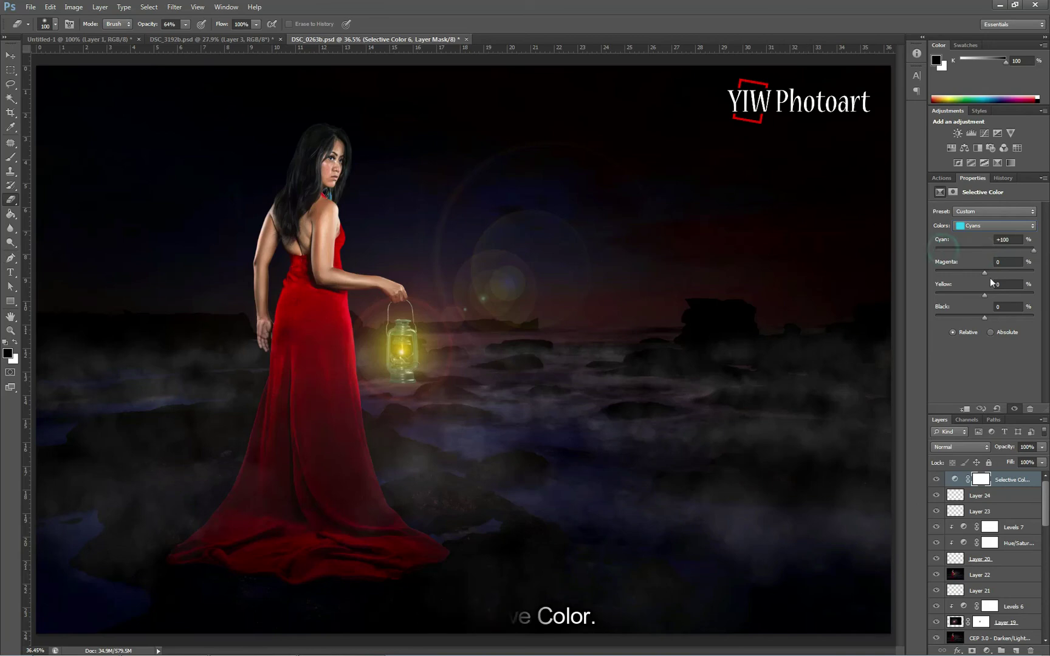
Step: Set the Selective Color Blues to Cyan +18%, Yellow -13% and Black -4%, and compare the image without the adjustment
click(995, 226)
click(996, 271)
drag(984, 250, 1008, 258)
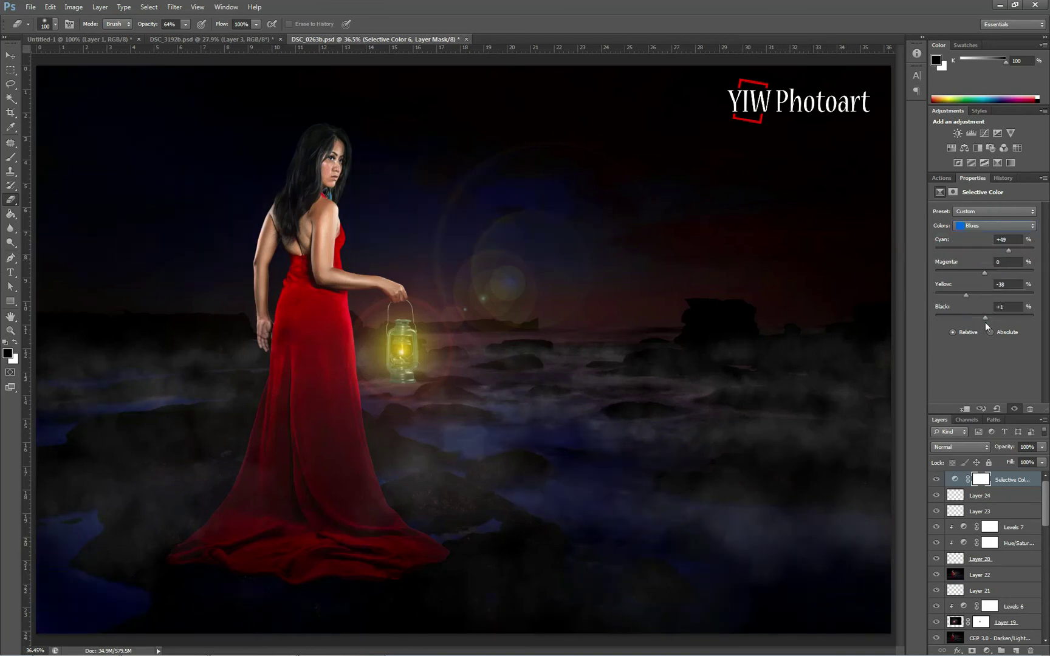
drag(985, 322, 983, 323)
drag(1009, 251, 994, 251)
drag(966, 296, 979, 295)
click(936, 480)
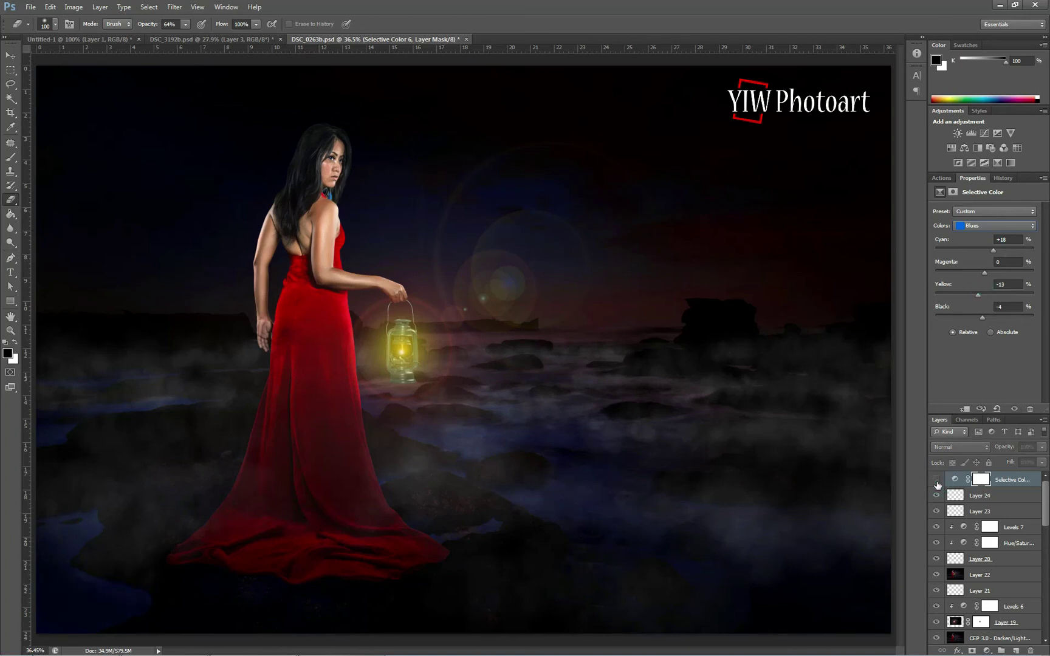
click(936, 480)
Step: Merge a copy of all visible layers onto a new layer and apply Color Efex Pro's Brilliance/Warmth filter with 64% Brilliance and increased Warmth
click(1015, 650)
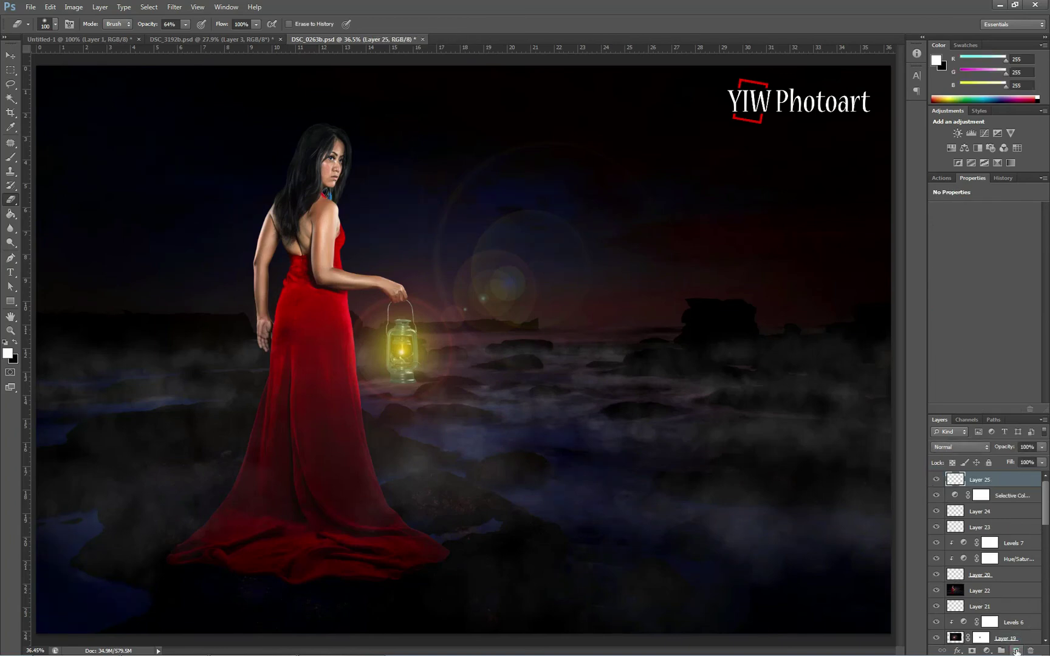
key(ctrl+shift+alt+e)
click(175, 7)
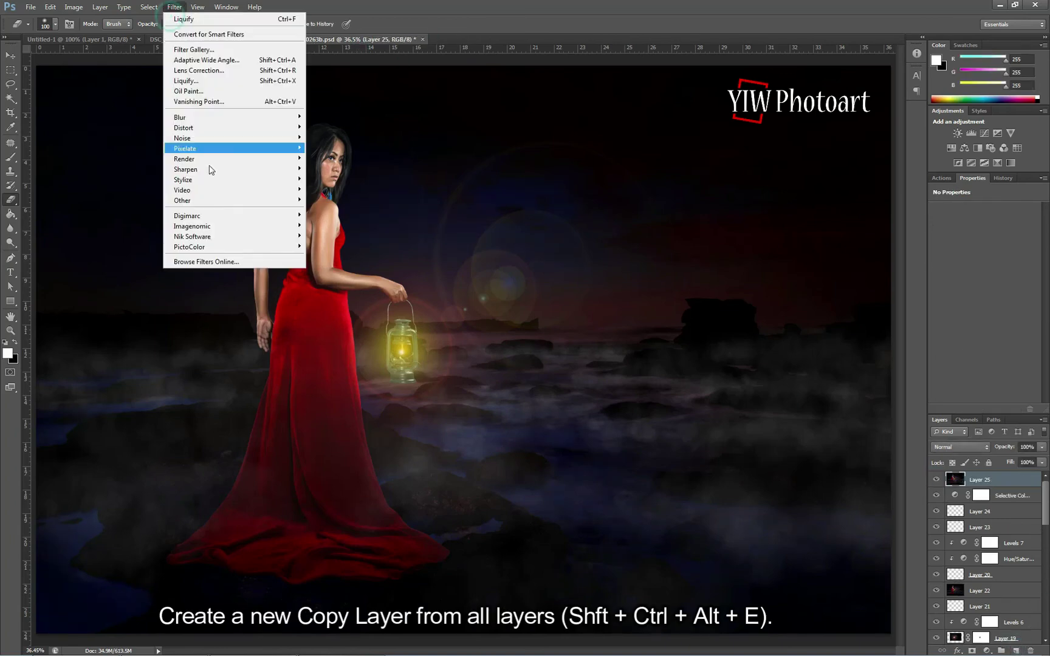
mouse_move(285, 236)
click(340, 235)
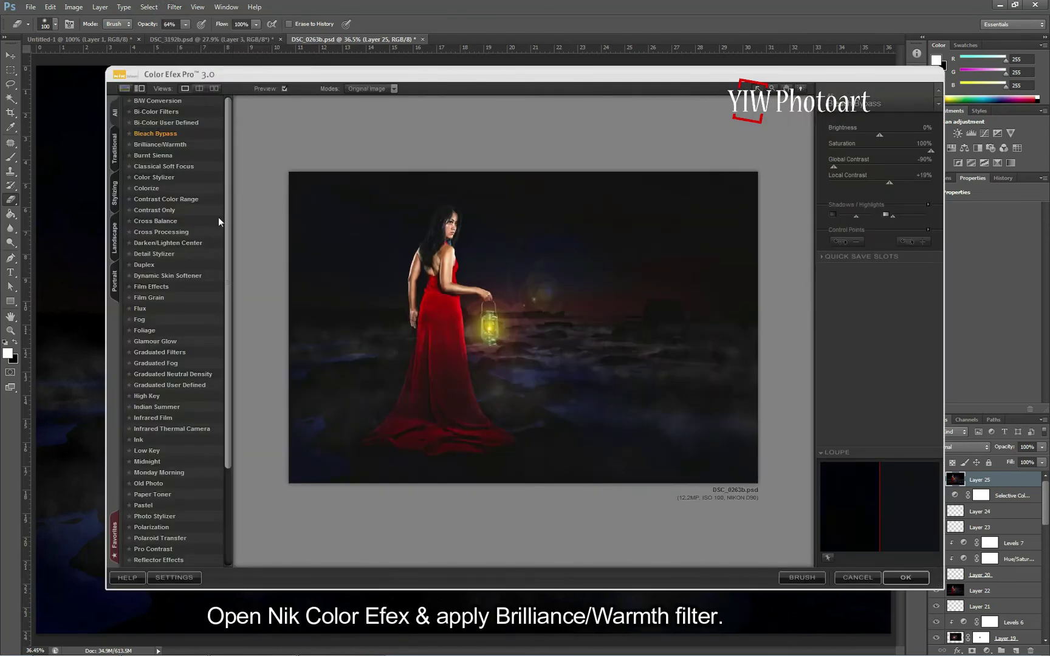
click(181, 146)
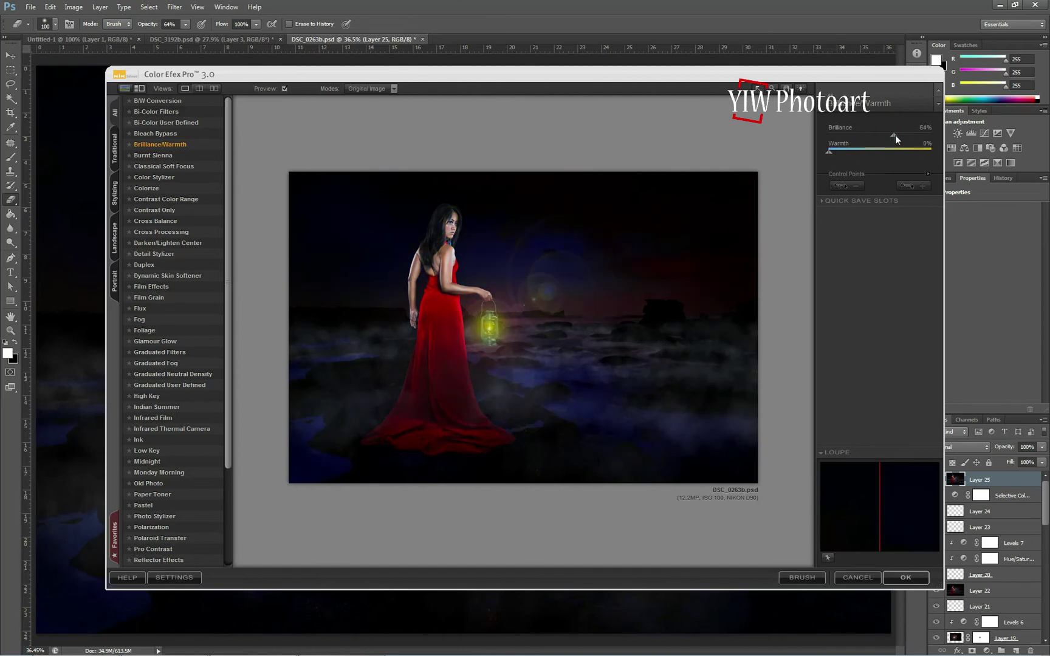
drag(829, 151, 855, 153)
click(899, 573)
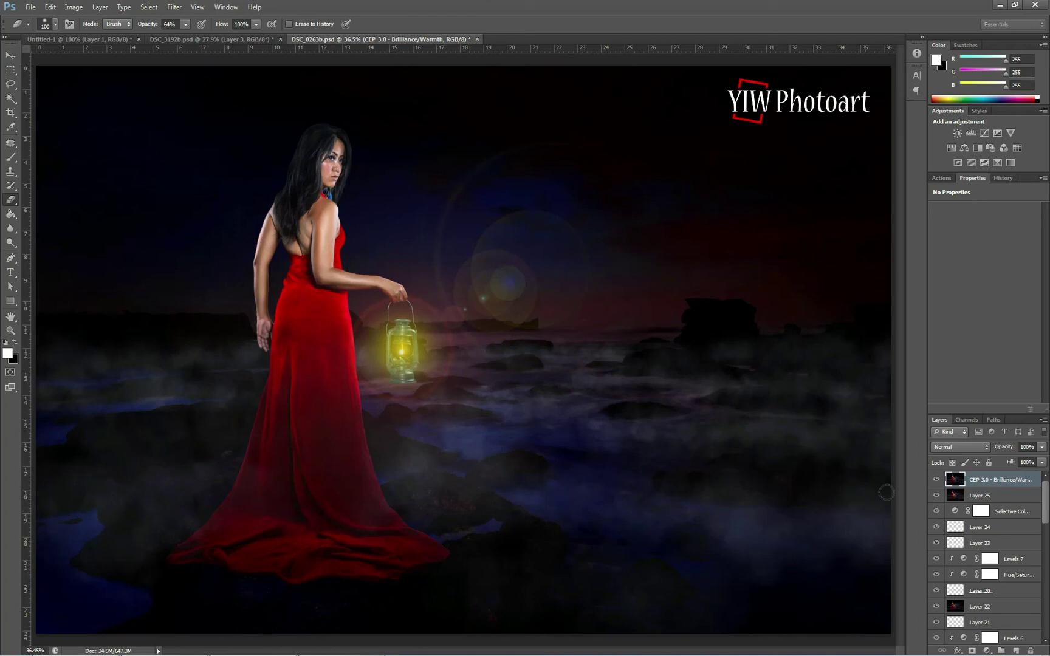
Step: Add a Hue/Saturation adjustment layer on top of the Brilliance/Warmth layer and set the Cyans' saturation to -100
click(991, 651)
click(1001, 522)
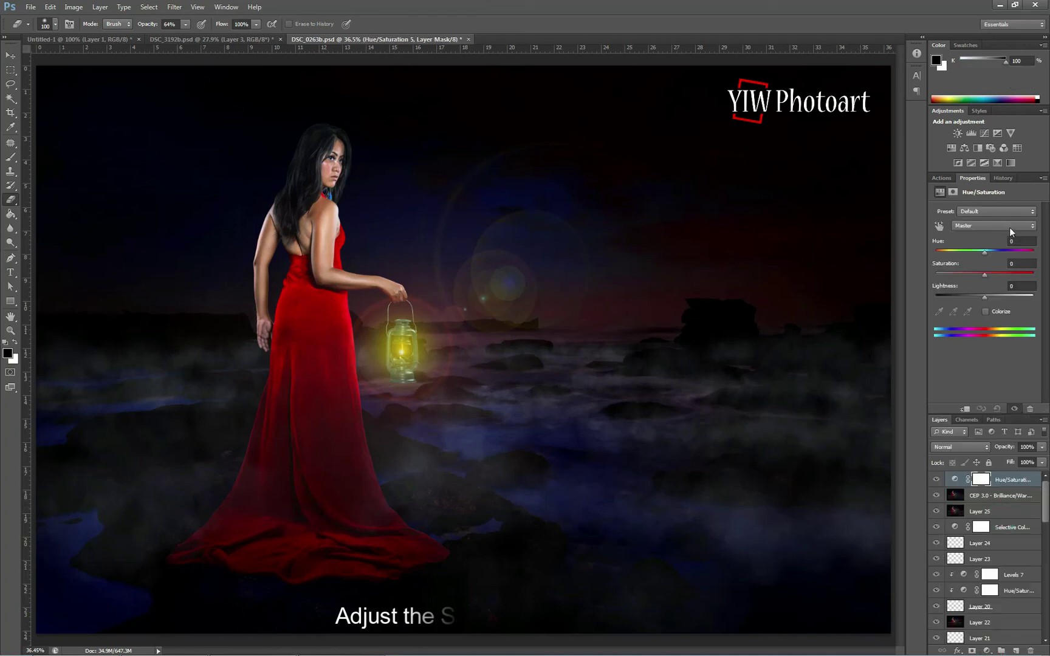
click(1009, 226)
click(997, 272)
drag(984, 274, 975, 281)
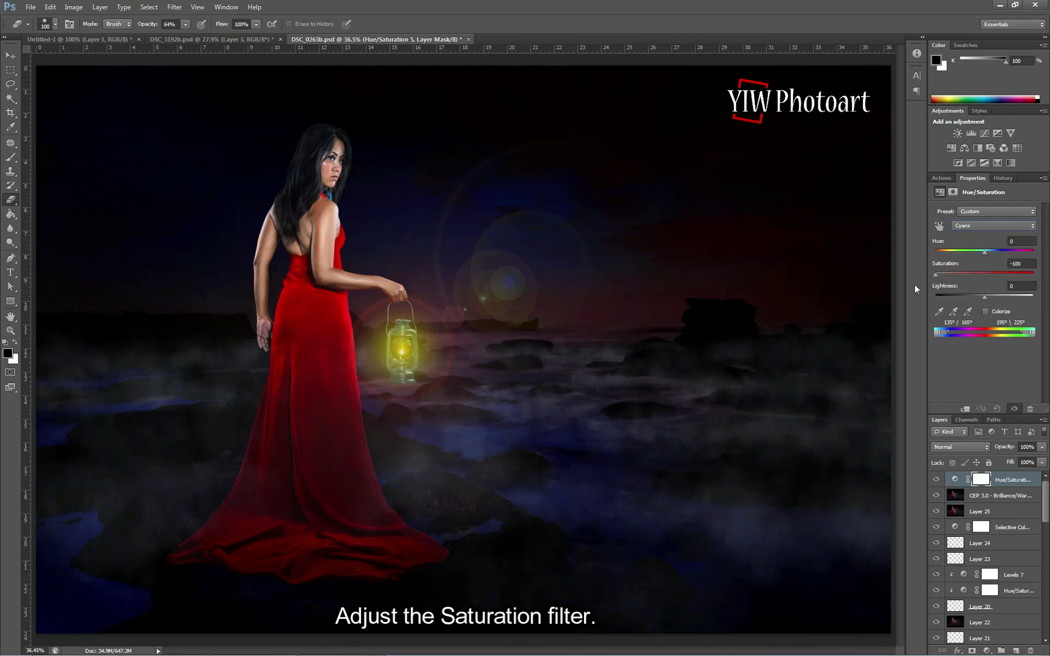
Step: Set the Blues' saturation to -36 and compare the image with the Hue/Saturation and Brilliance/Warmth layers hidden
click(984, 227)
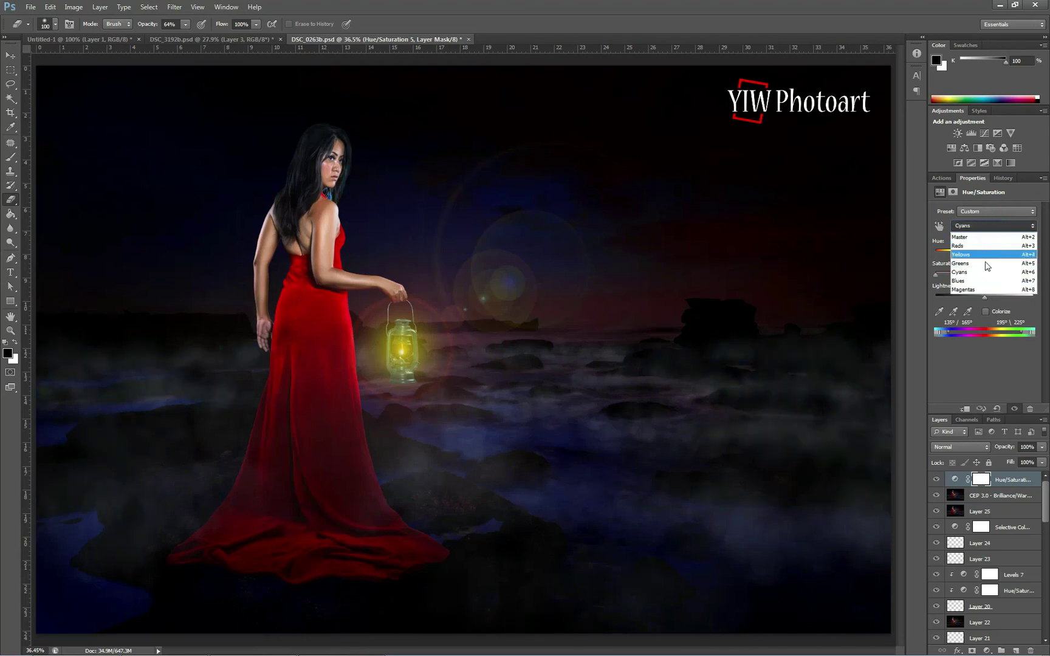
click(984, 281)
drag(968, 276, 965, 279)
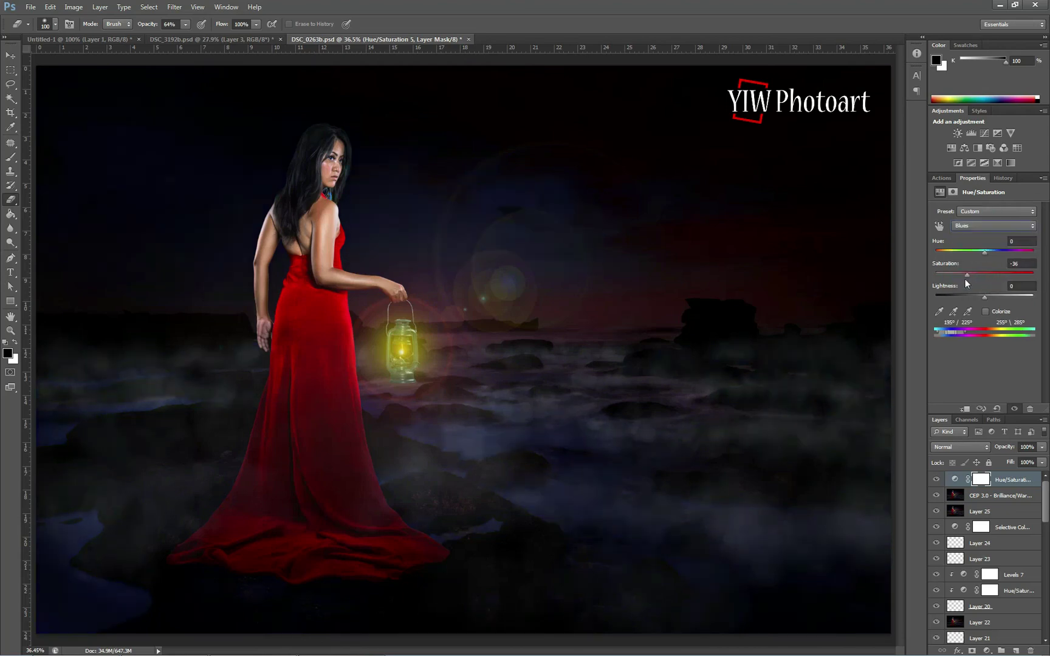
click(936, 480)
click(937, 480)
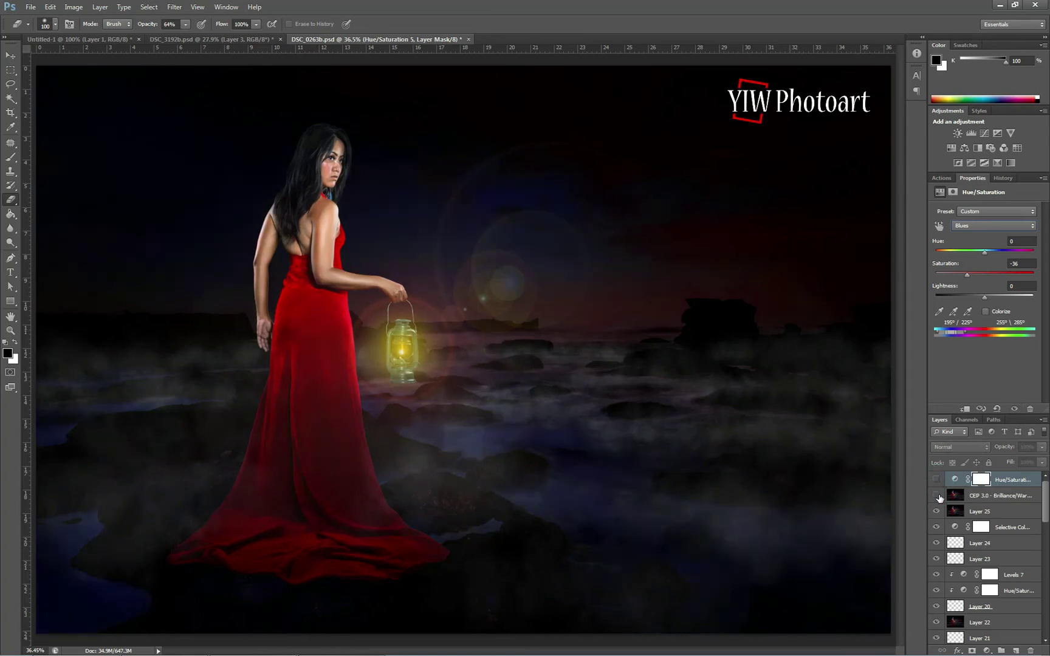
click(937, 480)
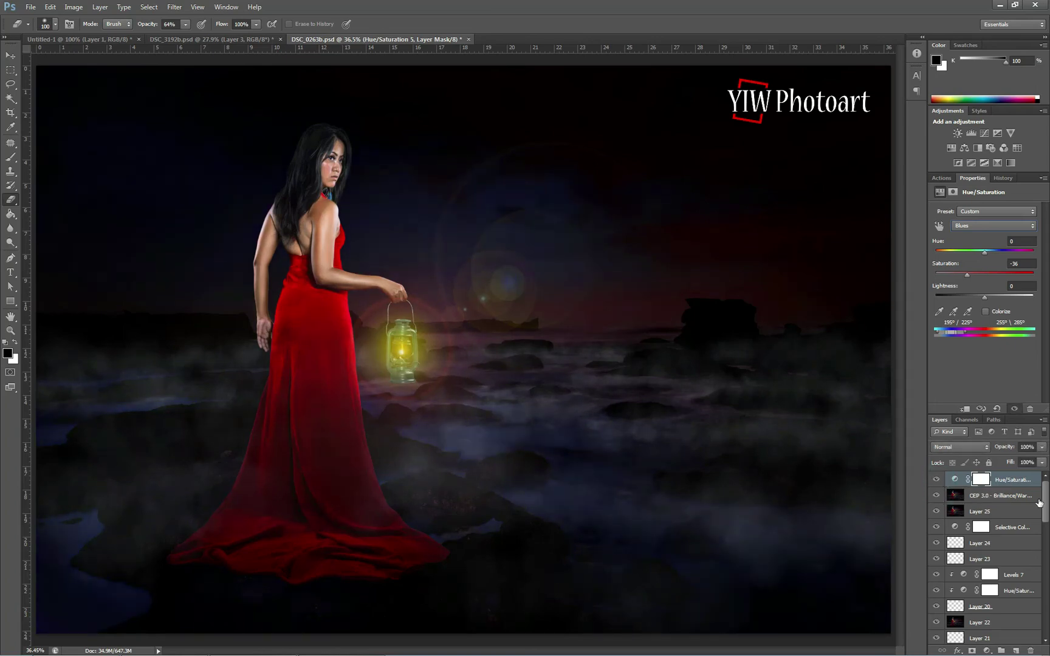
Step: Load the woman's outline from Layer 8 as a selection and create a new layer above the top Hue/Saturation adjustment
drag(1046, 492, 1045, 581)
ctrl+click(954, 555)
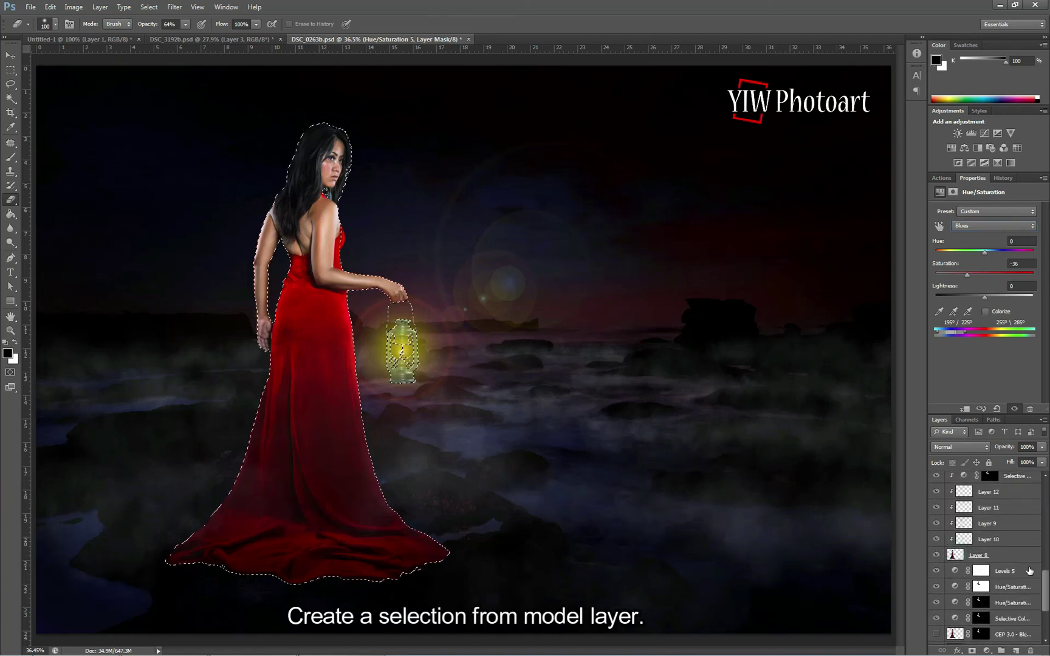
scroll(996, 523, up, 10)
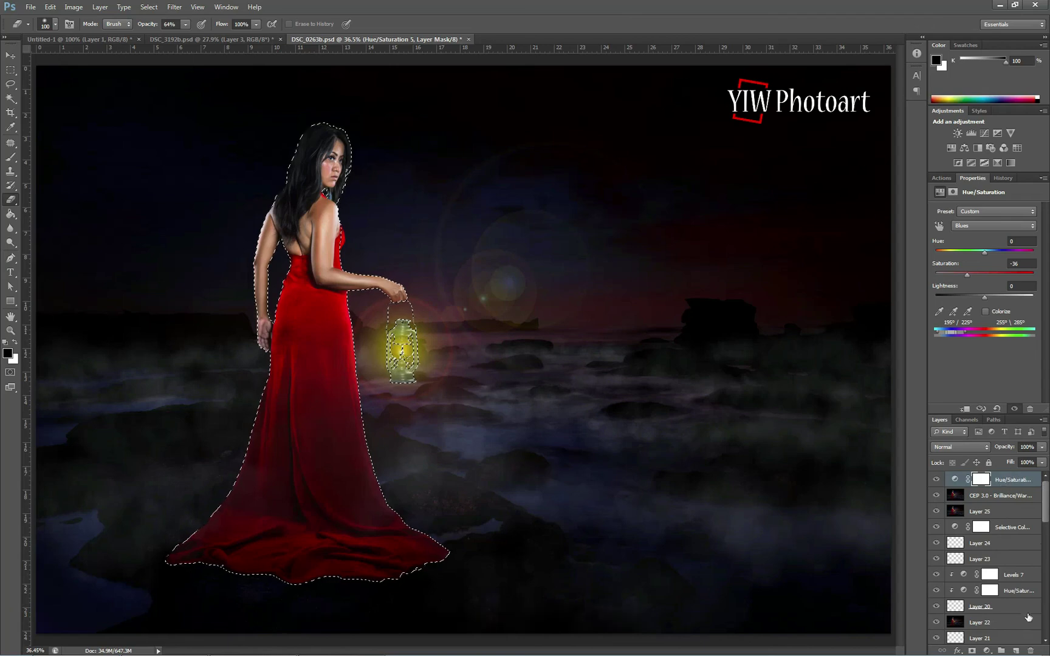
click(1016, 651)
key(x)
Step: Brush pale pink highlights (RGB 255, 236, 236) at 24% opacity along the dress's upper lantern-side edge, using 20 to 35 px sizes
click(198, 7)
click(208, 120)
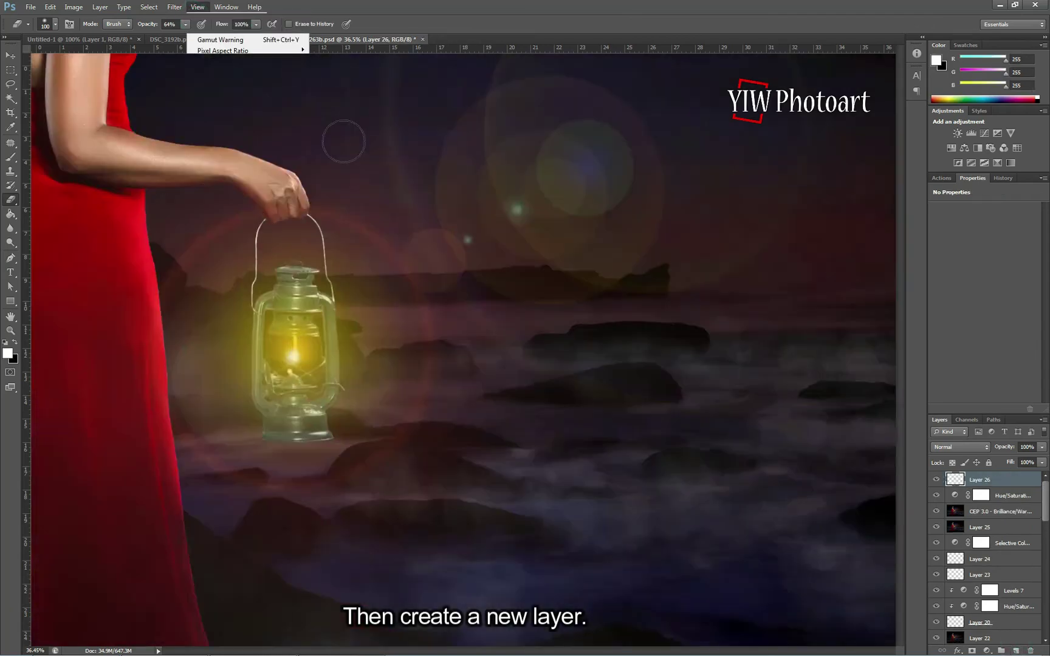
drag(302, 131, 483, 337)
drag(221, 139, 210, 121)
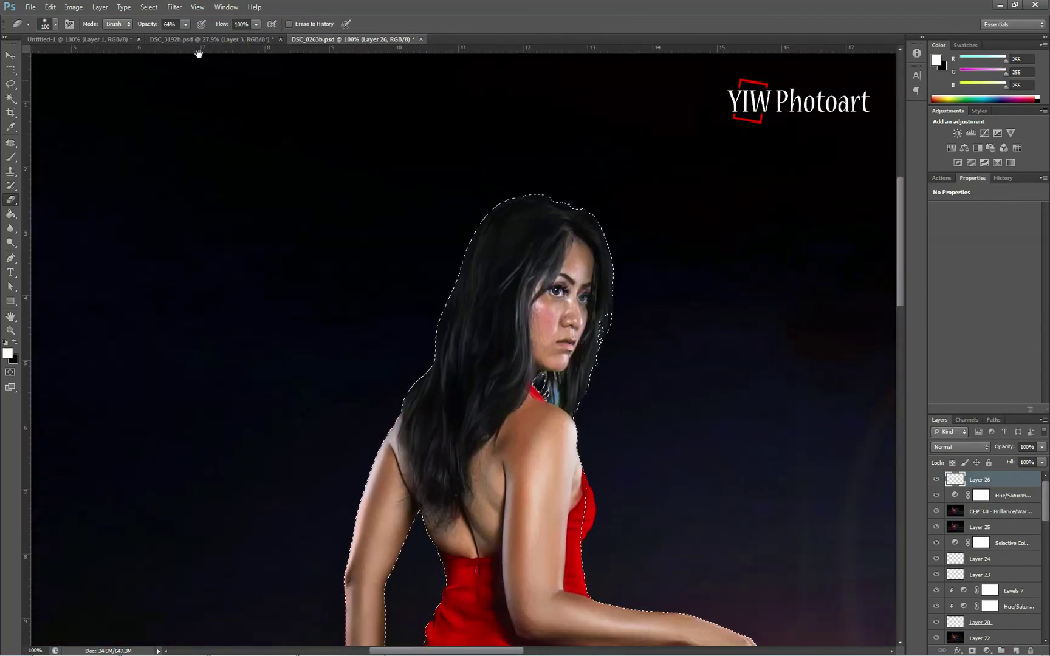
key(l)
mouse_move(461, 225)
mouse_down()
mouse_move(354, 119)
mouse_move(339, 70)
mouse_up()
mouse_move(324, 190)
mouse_down()
mouse_move(331, 150)
mouse_move(351, 161)
mouse_up()
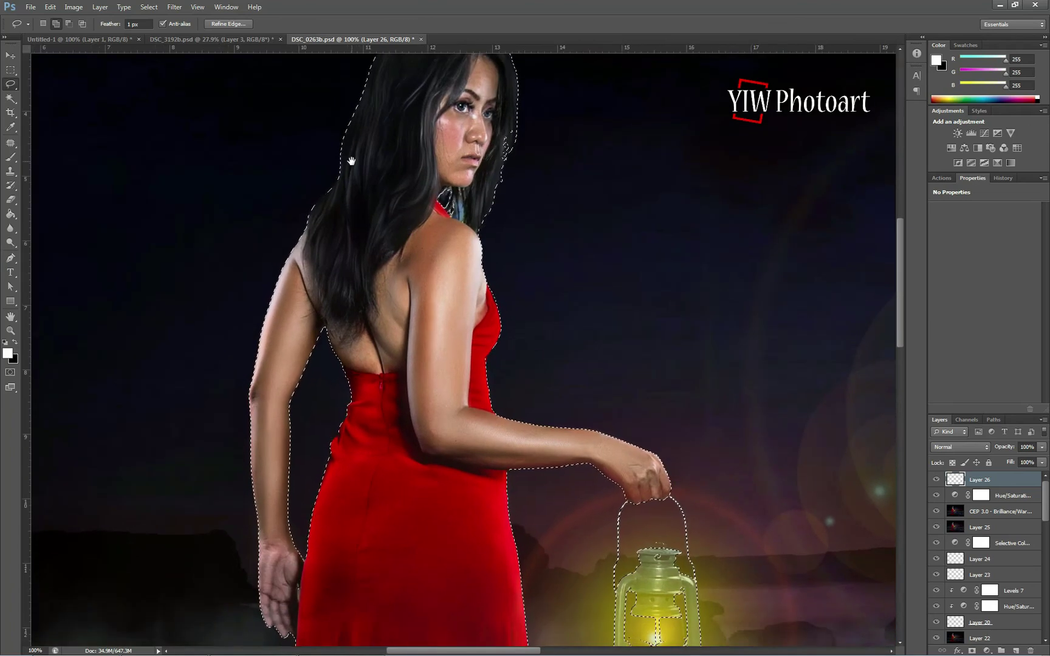
key(b)
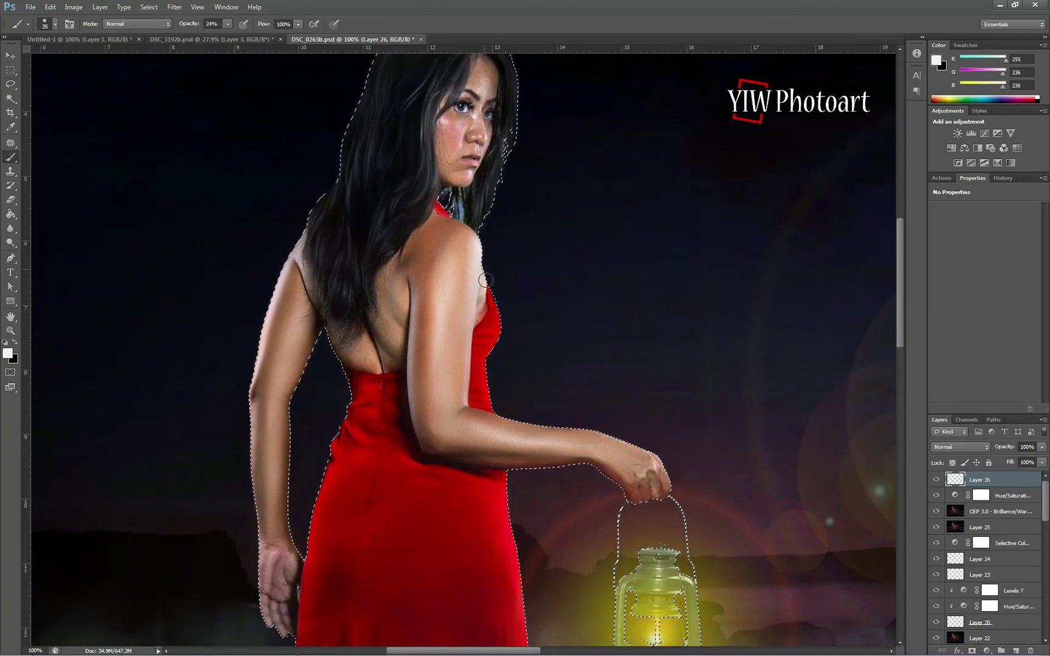
drag(505, 328, 491, 360)
key(bracketleft)
key(bracketleft)
key(bracketleft)
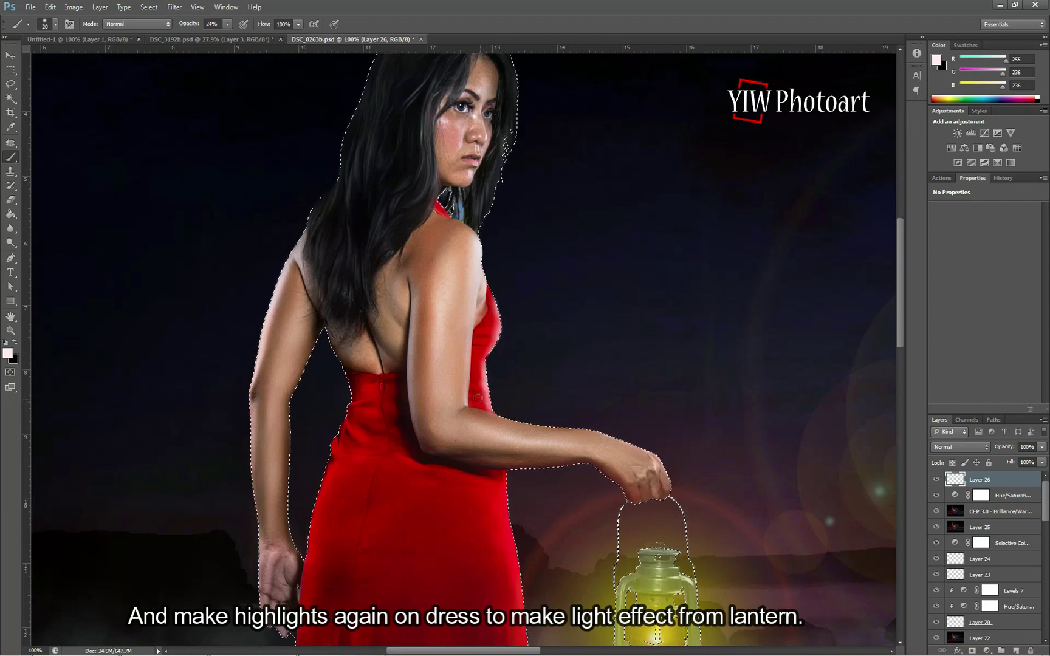
key(bracketright)
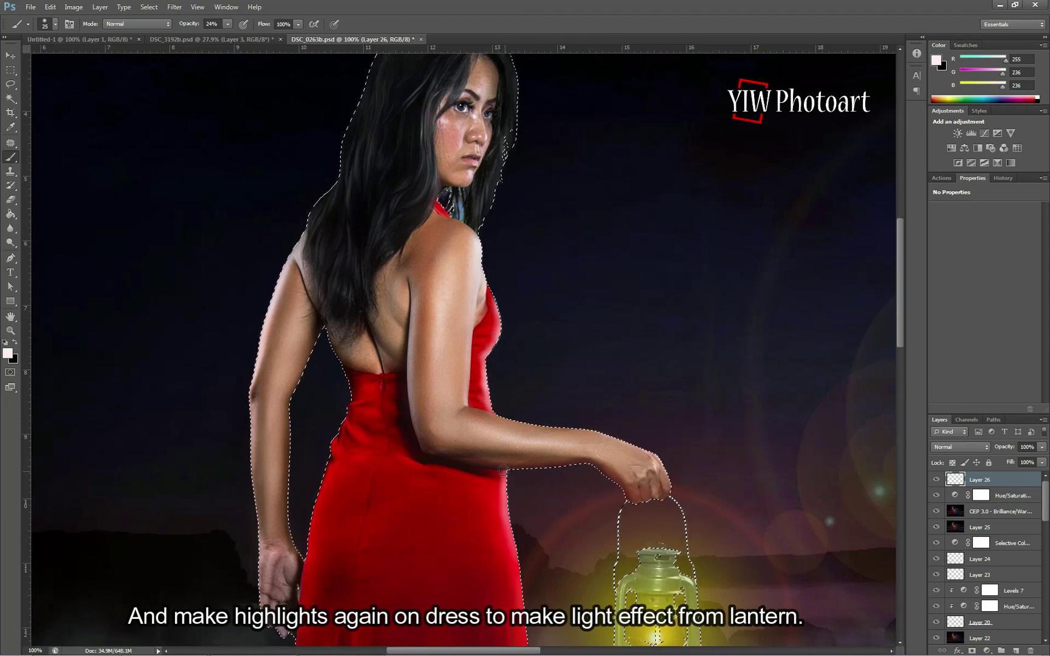
Step: Extend the pale highlight down the skirt's lantern-side edge, enlarging the brush to 30 px
drag(512, 513, 513, 438)
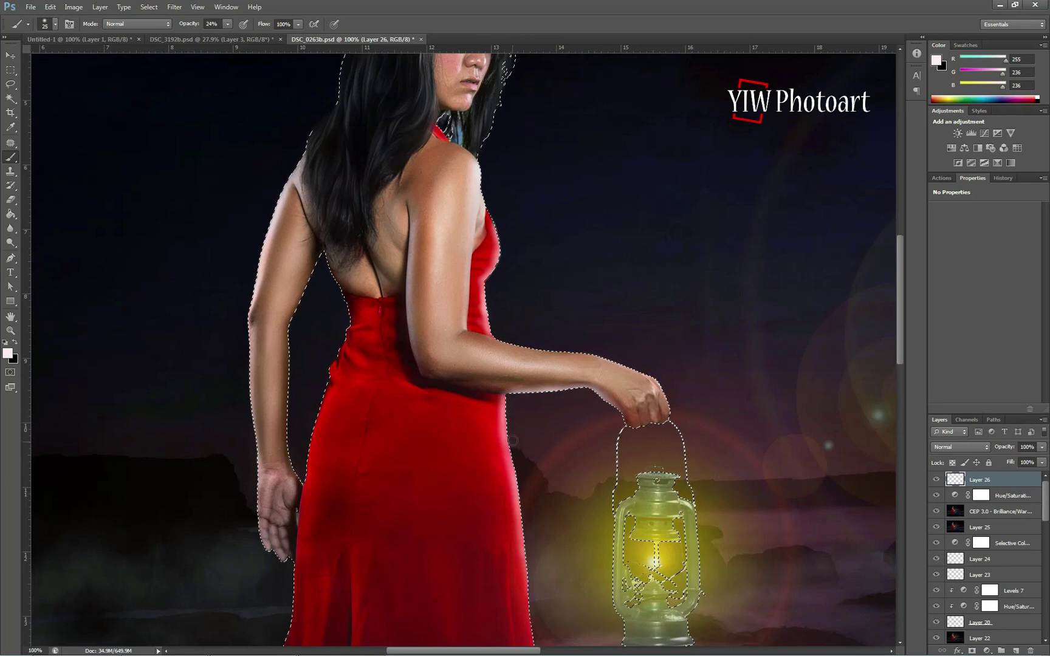
mouse_move(528, 516)
mouse_down()
mouse_move(517, 369)
mouse_move(534, 534)
mouse_up()
key(])
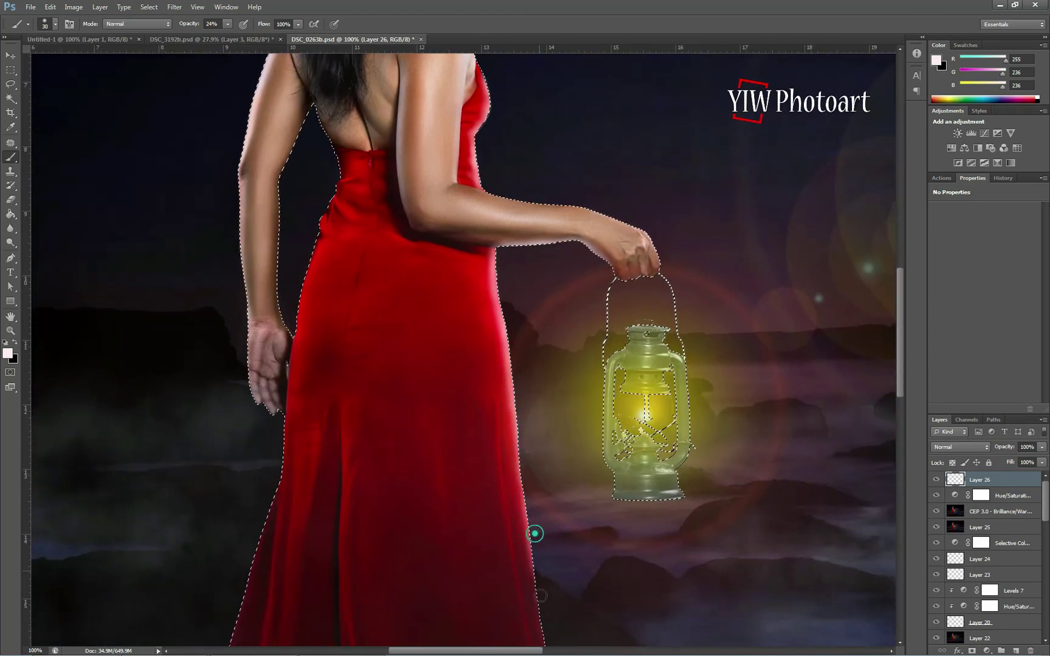
drag(519, 440, 521, 476)
scroll(520, 487, down, 2)
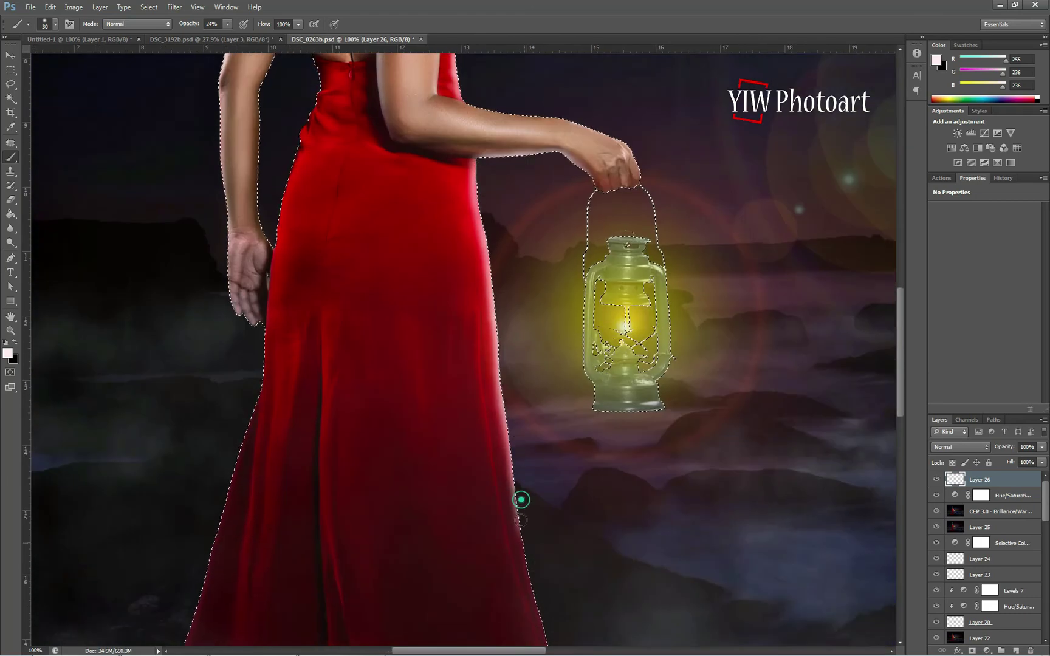
Step: Touch up the highlights at the dress's waist and hip facing the lantern, varying the brush between 15 and 40 px
scroll(546, 610, up, 4)
key(bracketleft)
key(bracketleft)
key(bracketleft)
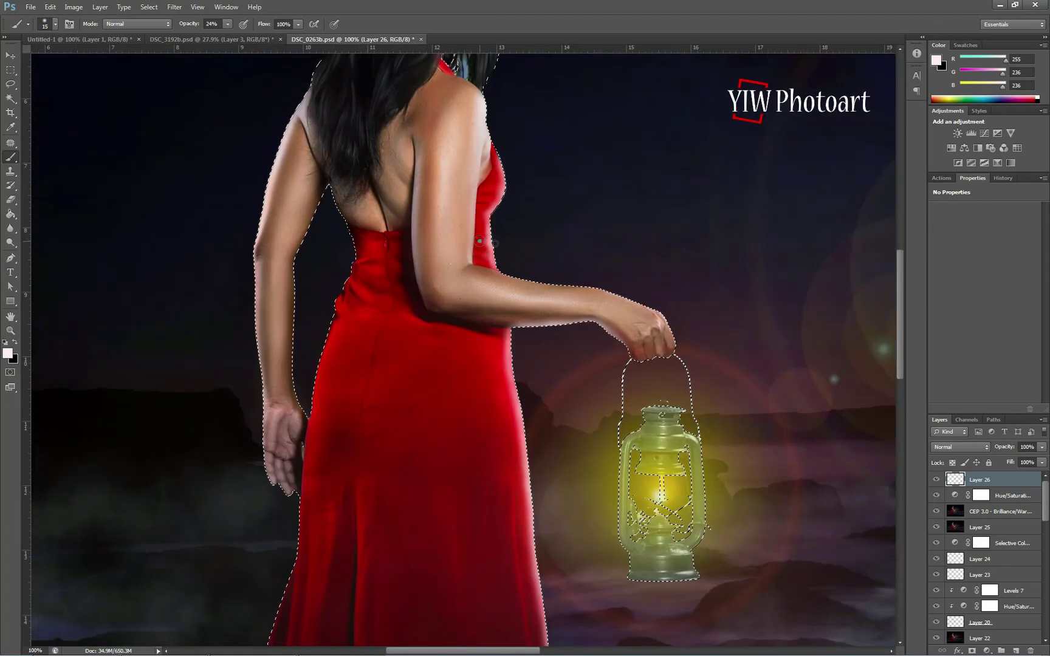
key(bracketright)
key(bracketright)
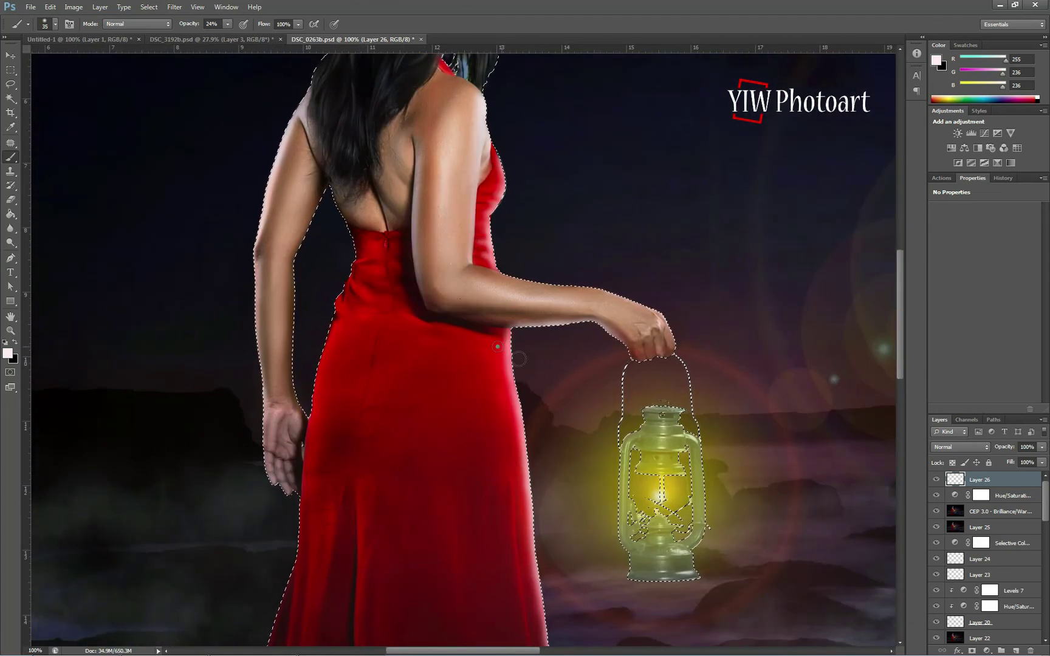
drag(506, 389, 493, 342)
key(bracketright)
mouse_move(518, 460)
mouse_down()
mouse_move(533, 534)
mouse_move(537, 464)
mouse_up()
drag(566, 334, 566, 510)
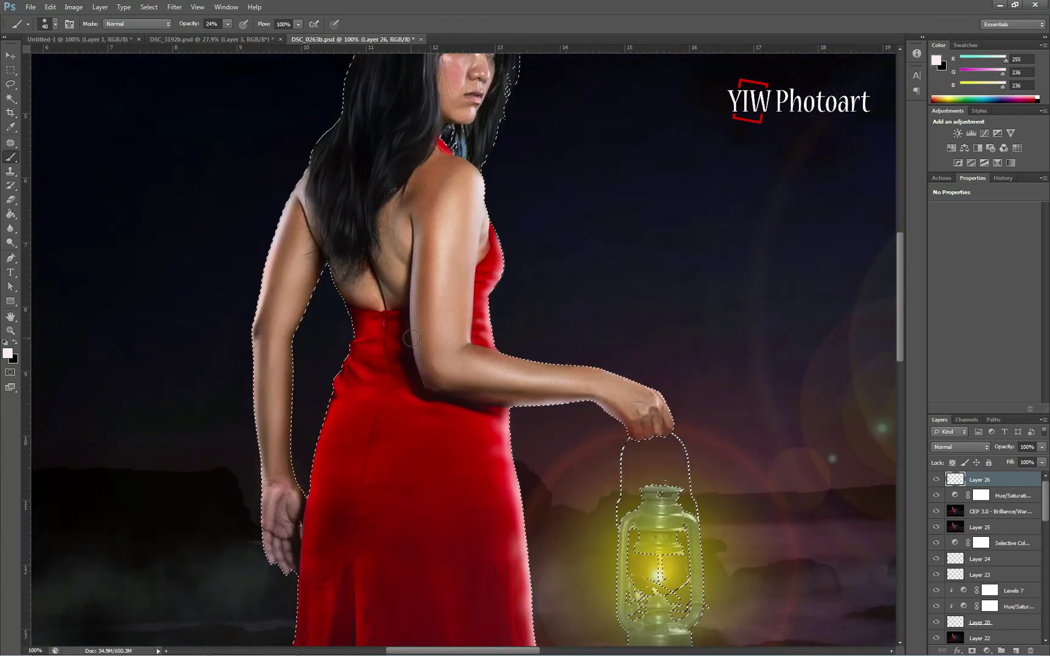
Step: Deselect the woman's outline and brush a pale highlight on the dress just below her forearm with a 10 to 15 px brush
key(m)
key(ctrl+d)
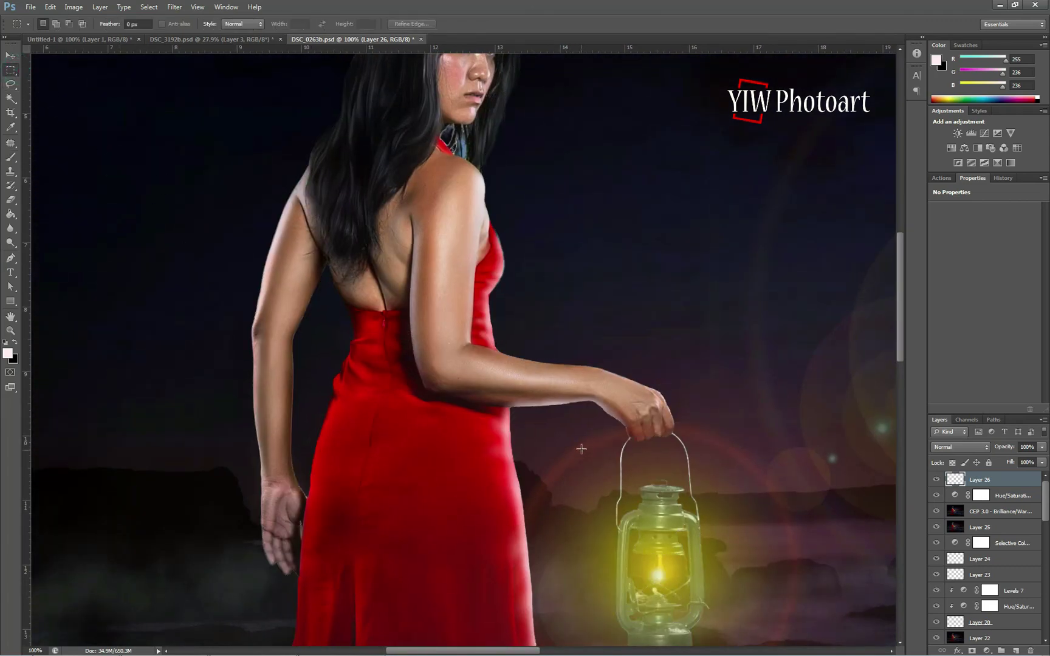
key(b)
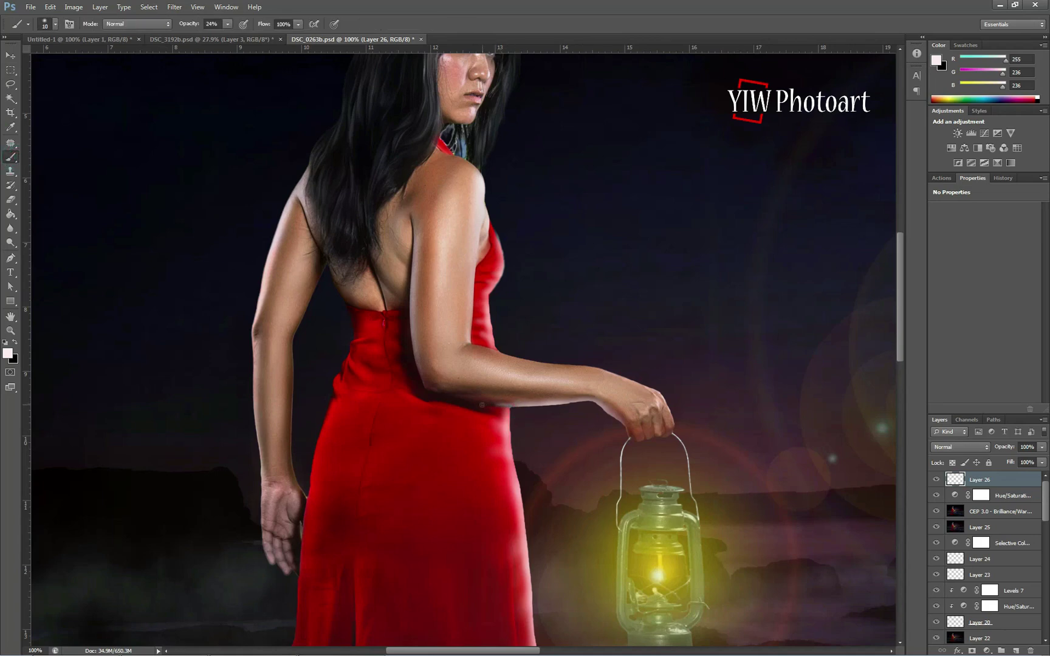
mouse_move(486, 404)
mouse_down()
mouse_move(515, 405)
mouse_move(477, 400)
mouse_move(539, 403)
mouse_up()
Step: Lower Layer 26's opacity to 85% and compare the whole image with the dress highlights hidden and shown
click(197, 8)
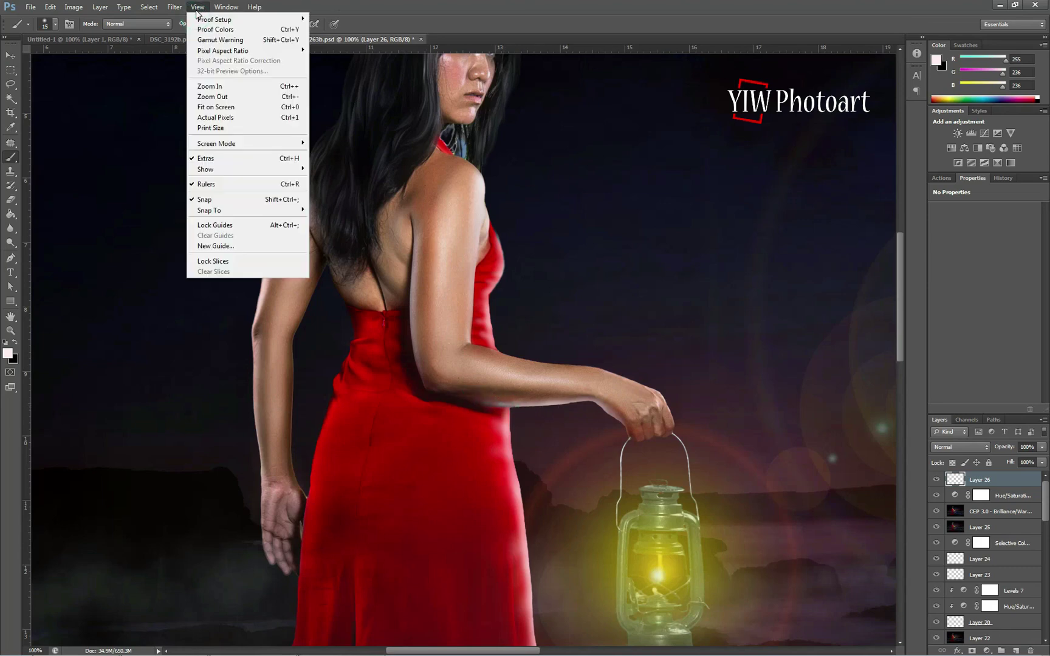
click(228, 119)
click(198, 7)
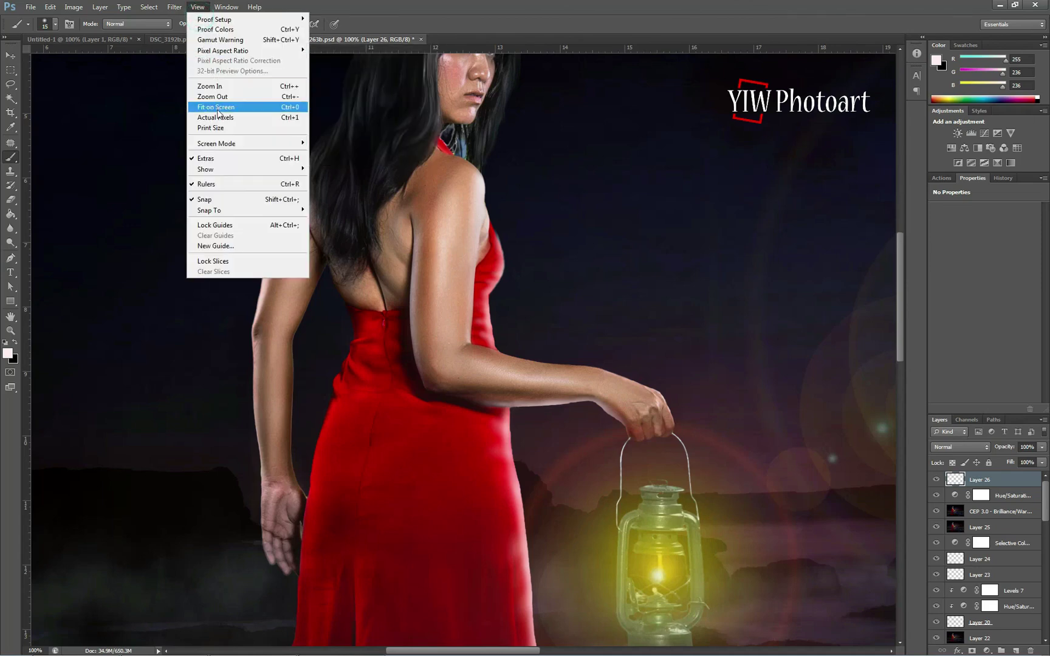
click(218, 109)
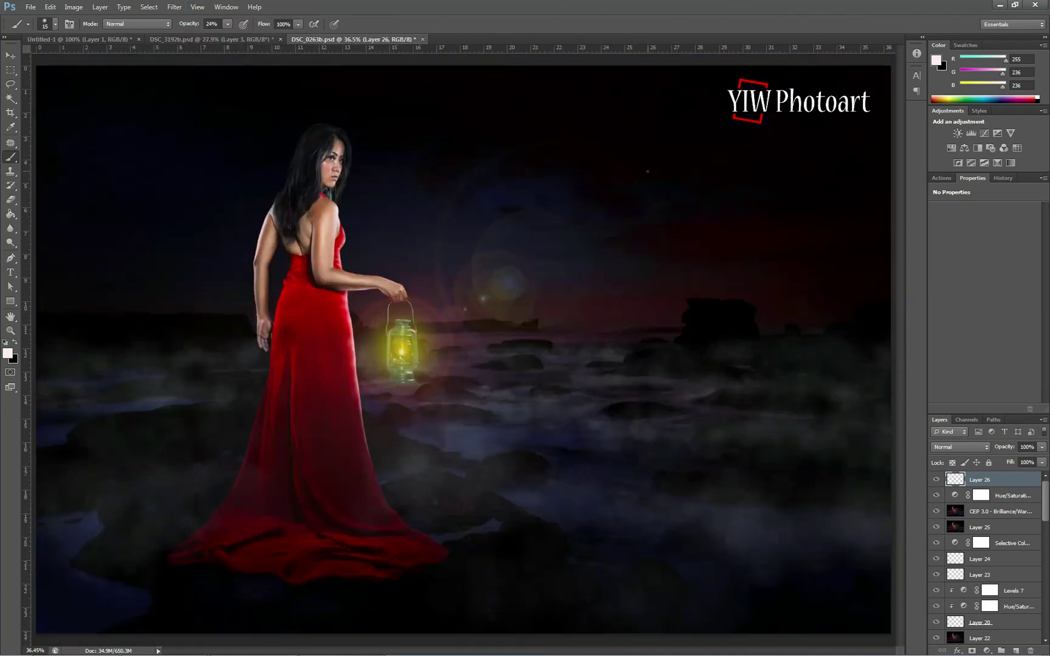
click(937, 480)
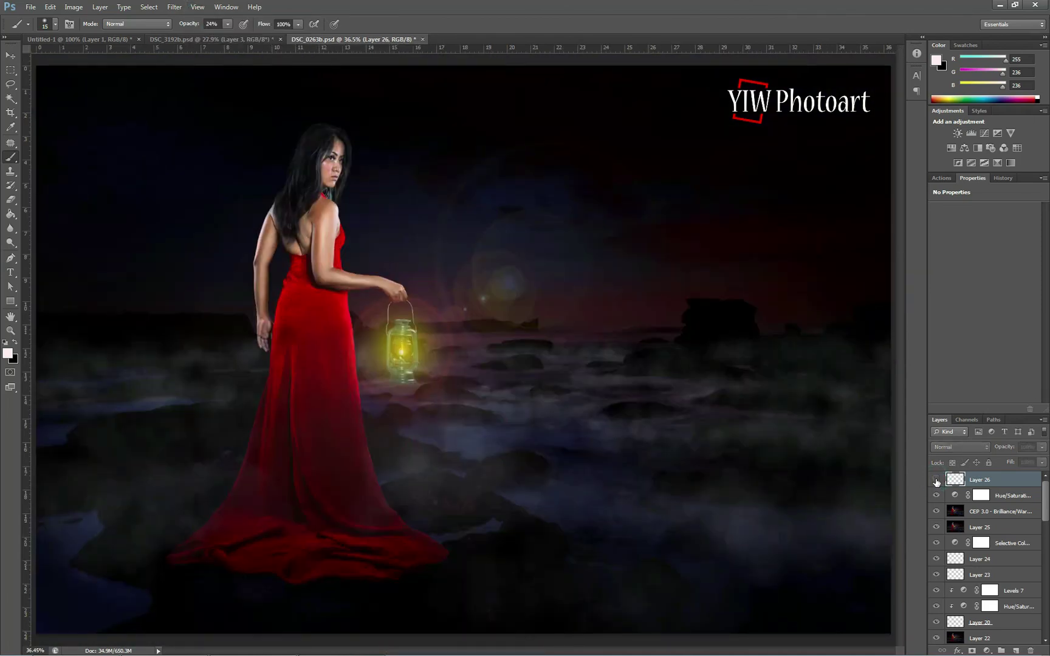
click(937, 480)
click(1041, 447)
drag(1042, 460, 1036, 463)
click(935, 481)
click(936, 480)
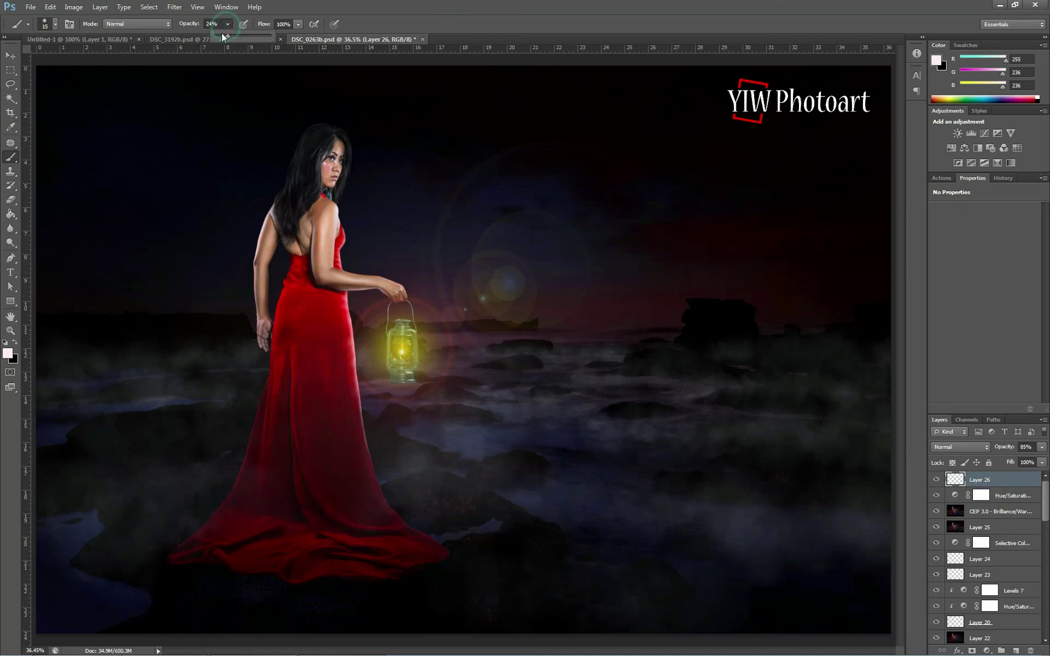
Step: Create a new layer and brighten the lantern flame with near-white (RGB 255, 253, 247) brush dabs at 11% opacity, 200 to 400 px
drag(221, 32, 217, 34)
key(bracketright)
key(bracketright)
key(bracketright)
key(ctrl+shift+alt+n)
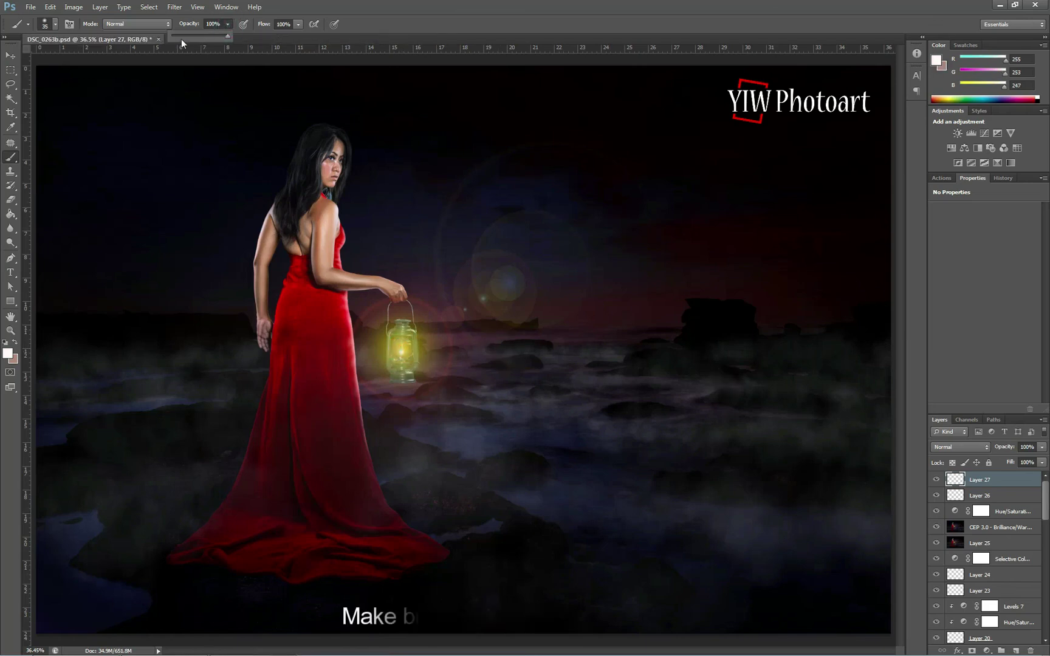
drag(181, 39, 178, 37)
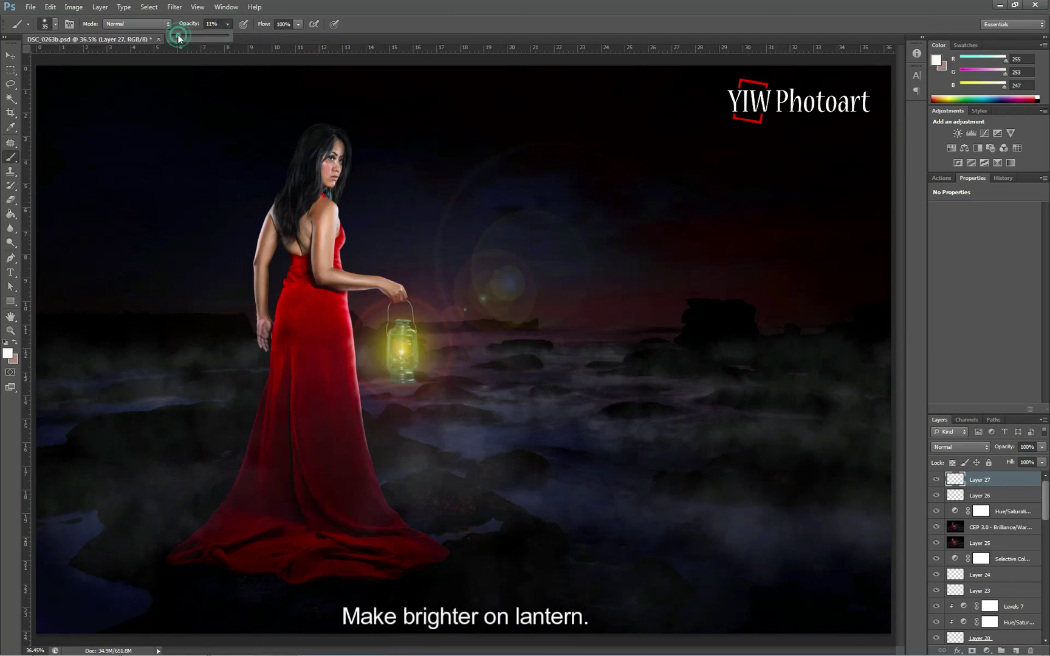
click(401, 349)
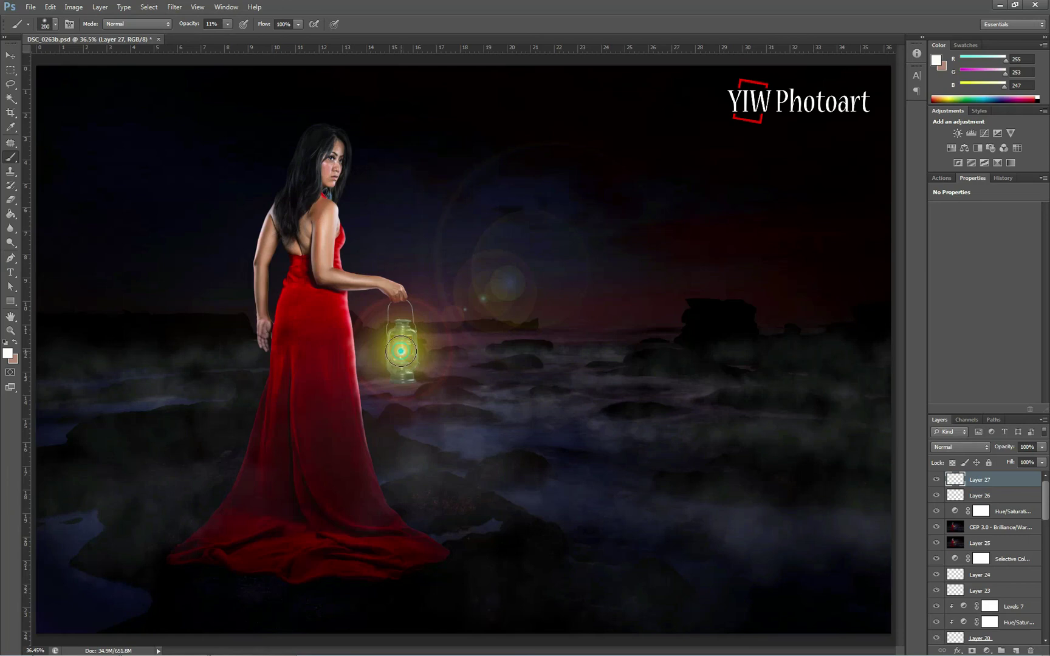
key(bracketright)
click(401, 350)
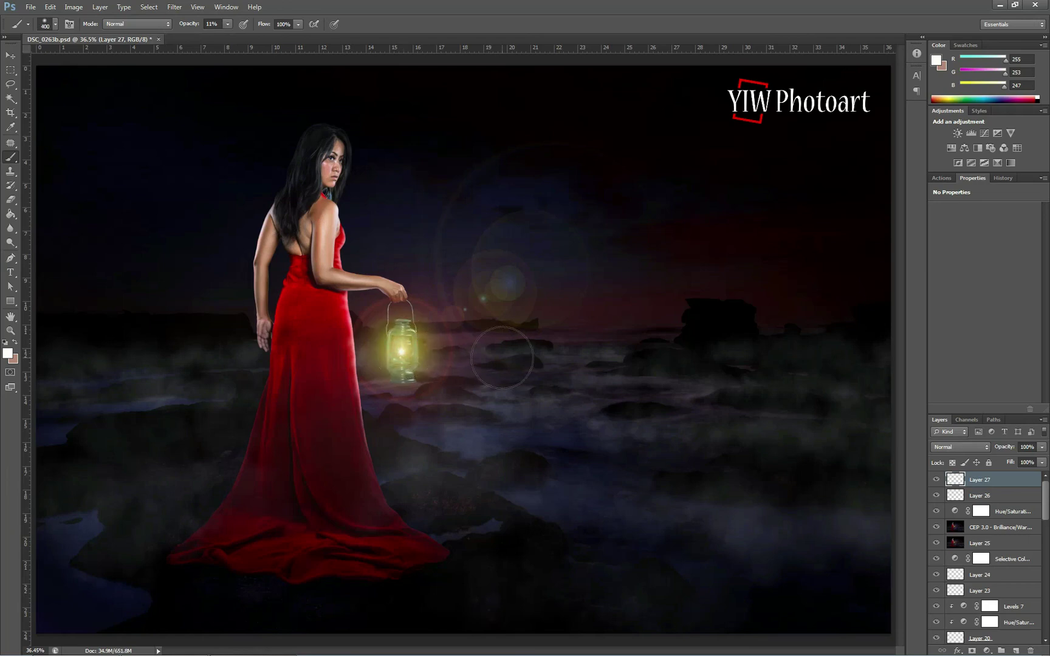
Step: Lower the lantern glow layer's opacity to 81% and compare the image with that layer hidden and shown
drag(1042, 447, 1032, 461)
click(937, 479)
click(936, 479)
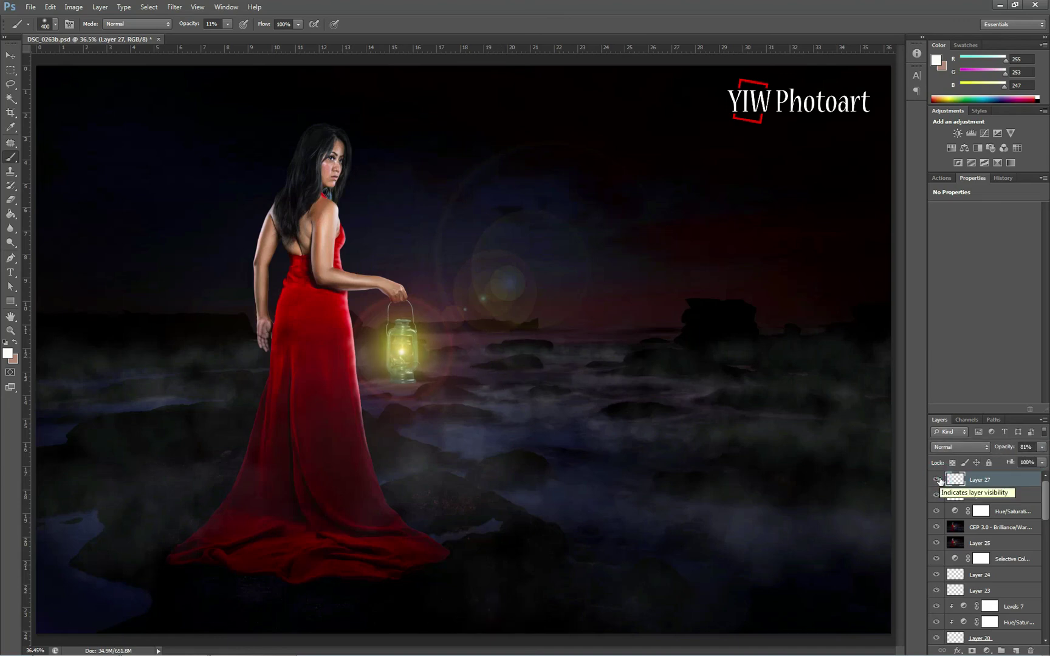
click(993, 481)
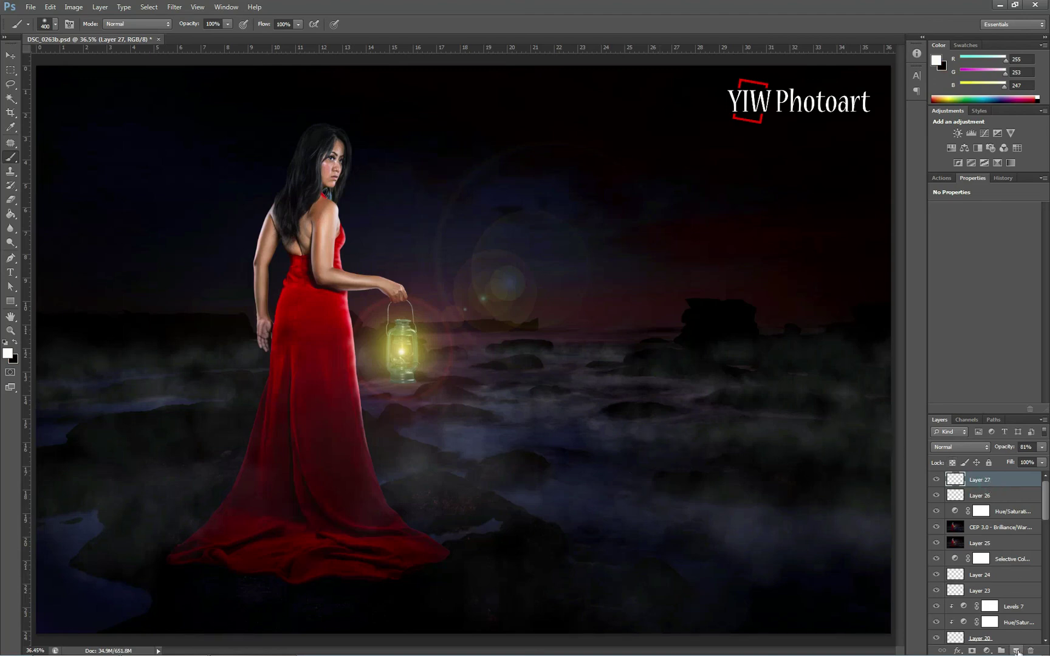
Step: Create a new layer above Layer 27 and set its blend mode to Soft Light
click(1017, 651)
click(989, 448)
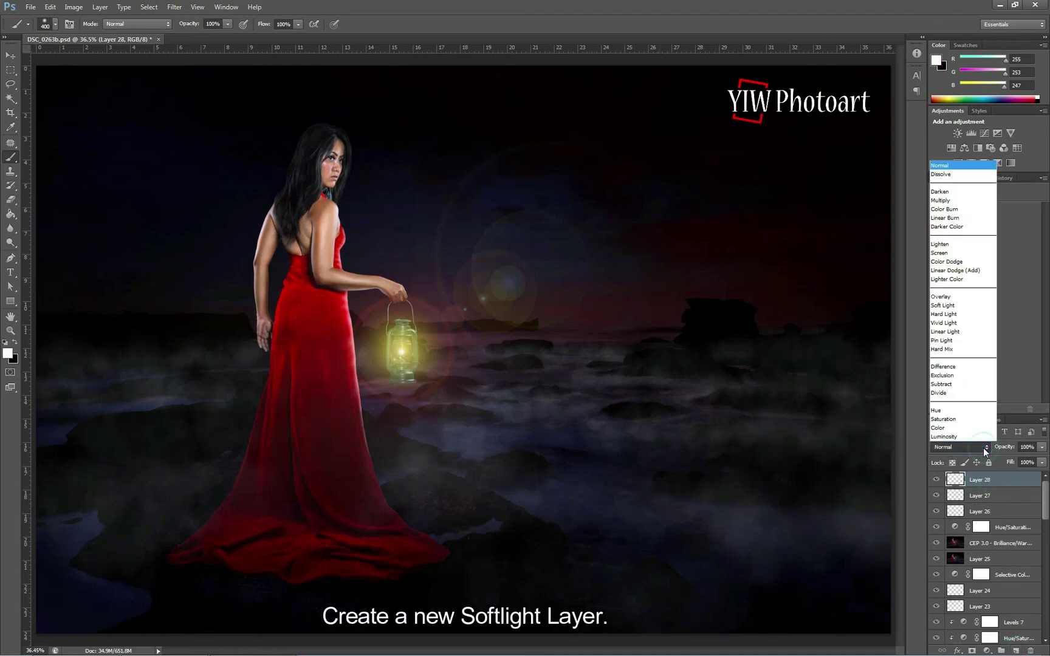
click(963, 304)
Step: Darken the lantern light with black brush dabs on the Soft Light layer, reducing the brush from 100% to 28% opacity and 600 to 400 px
click(14, 342)
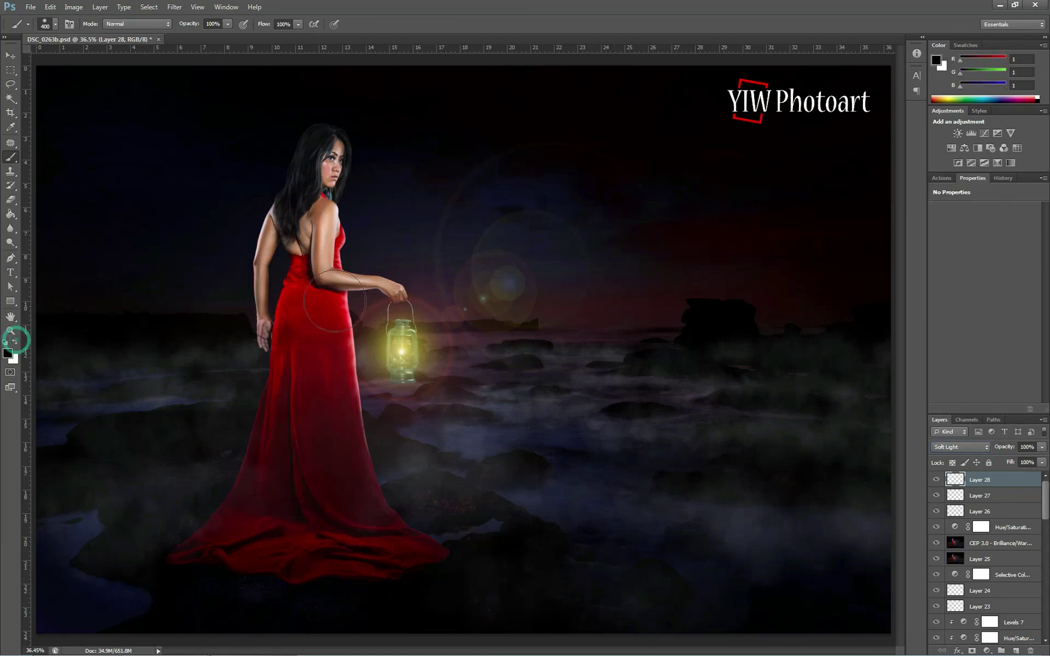
click(400, 348)
key(])
click(399, 354)
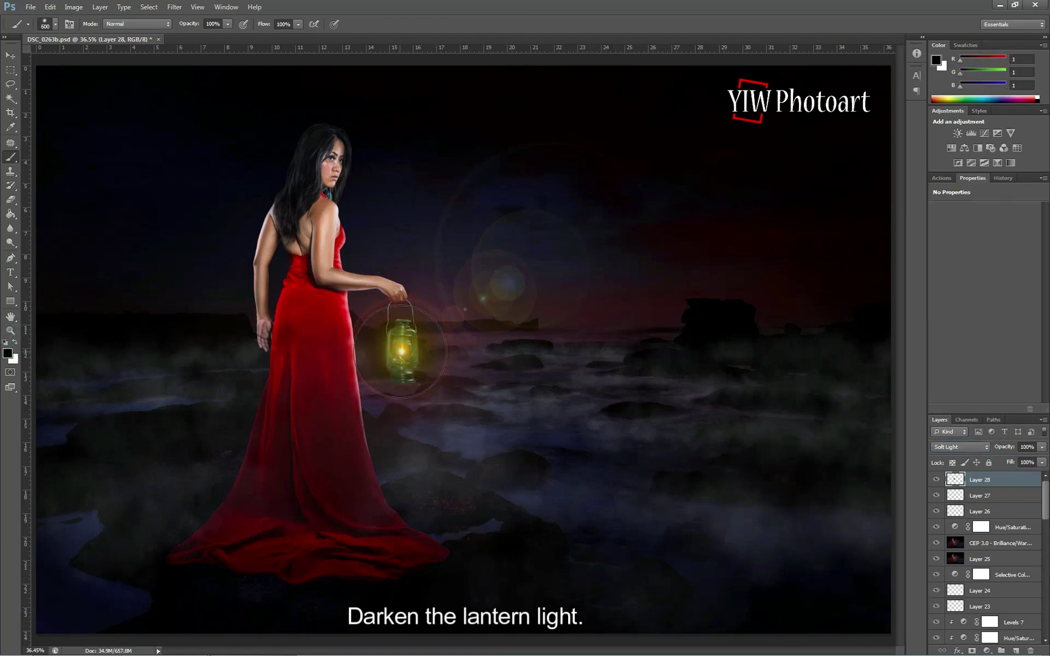
click(228, 23)
click(188, 36)
key([)
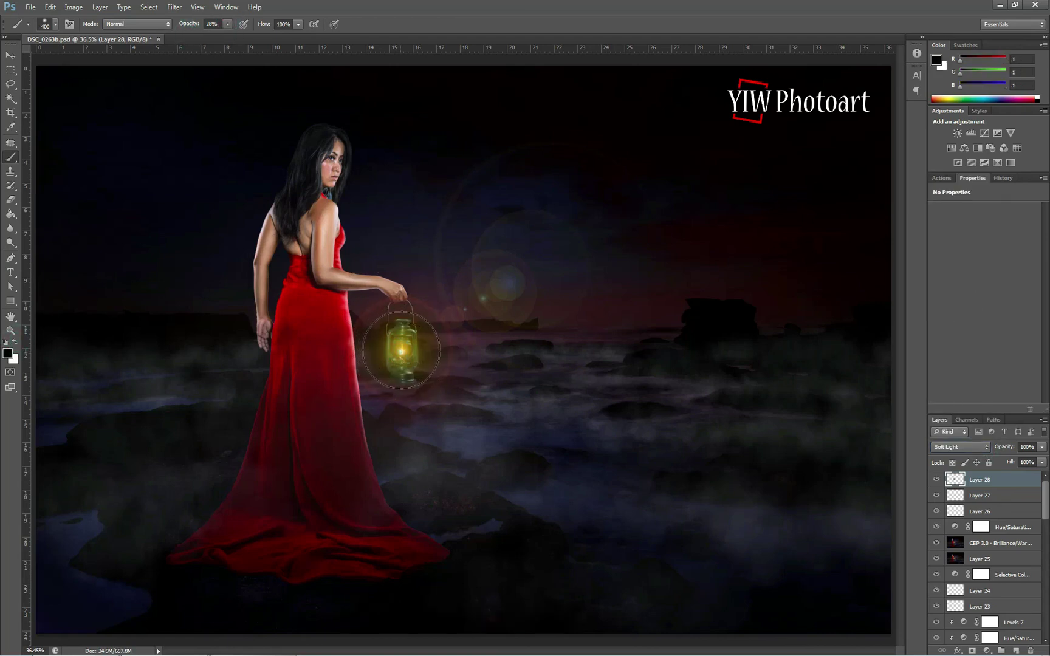
click(401, 350)
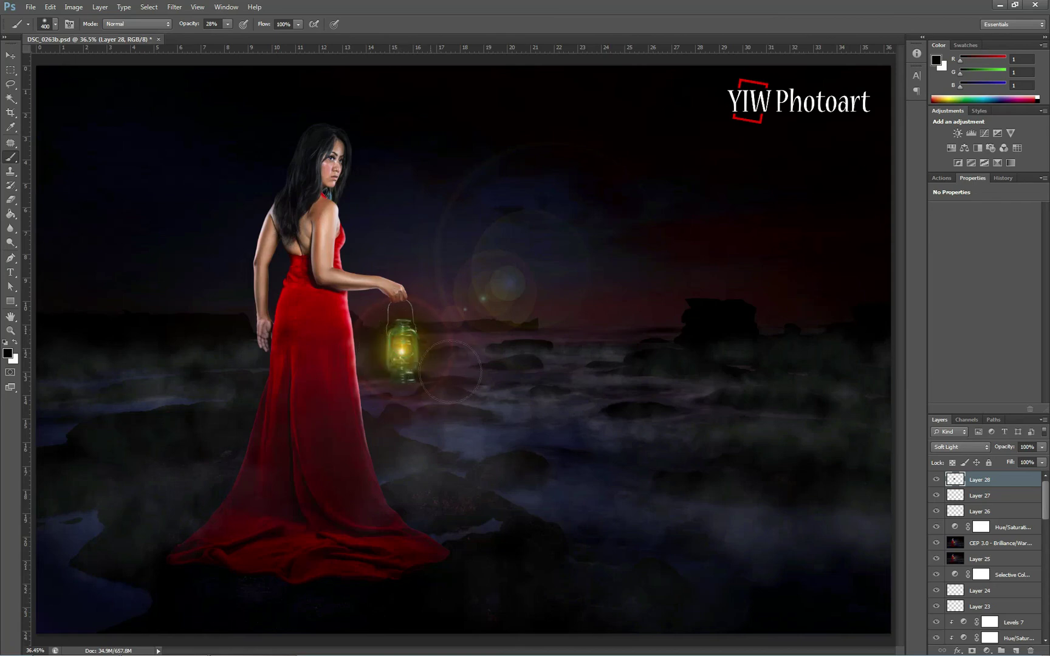
Step: Add a Levels adjustment above Layer 28 and invert its mask to black
click(987, 651)
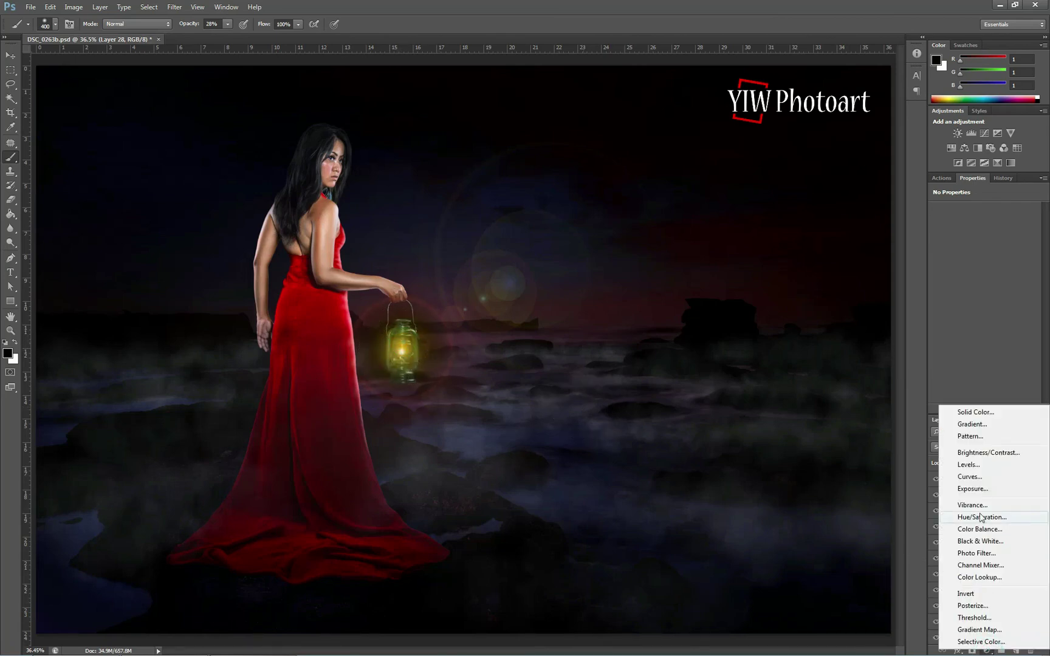
click(975, 468)
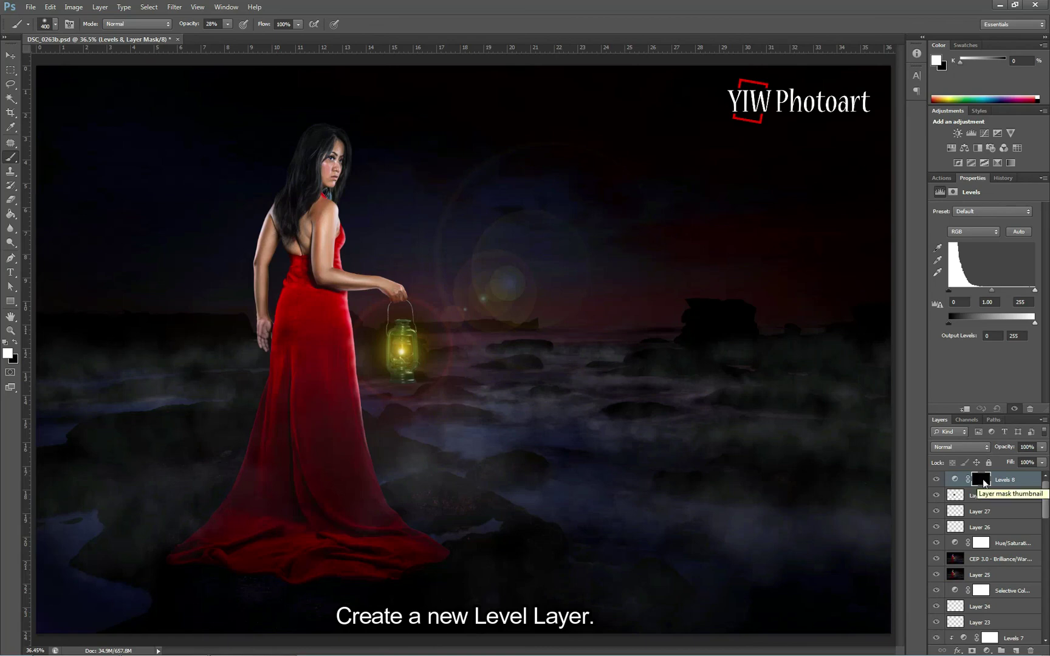
key(ctrl+i)
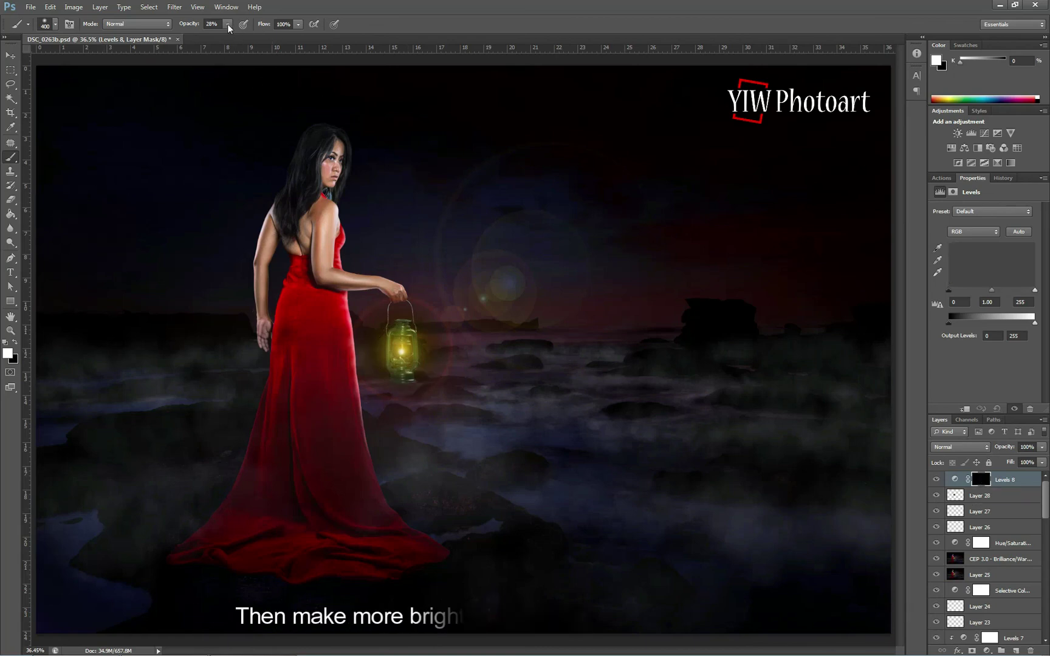
Step: Reveal the Levels adjustment on the lantern by painting its mask white at 100% brush opacity
drag(227, 24, 266, 36)
click(404, 31)
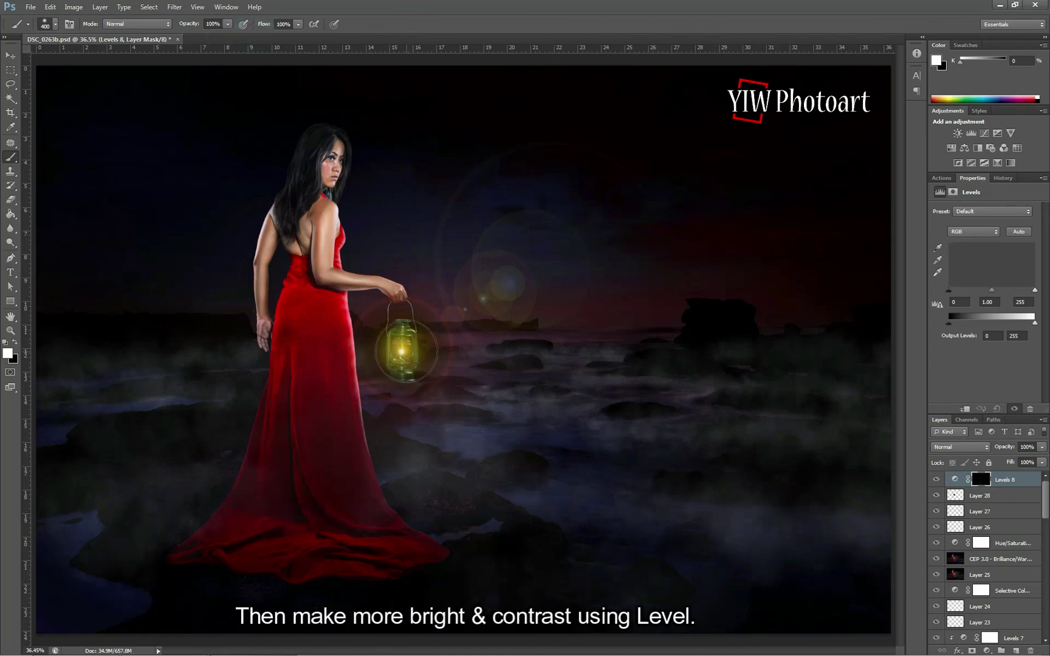
click(402, 351)
key(bracketright)
Step: Set the lantern's Levels input values to 13, 1.16 and 202, and compare the image with the adjustment off and on
drag(949, 290, 955, 291)
drag(1034, 290, 1019, 291)
mouse_move(956, 290)
mouse_down()
mouse_move(1017, 291)
mouse_move(953, 292)
mouse_up()
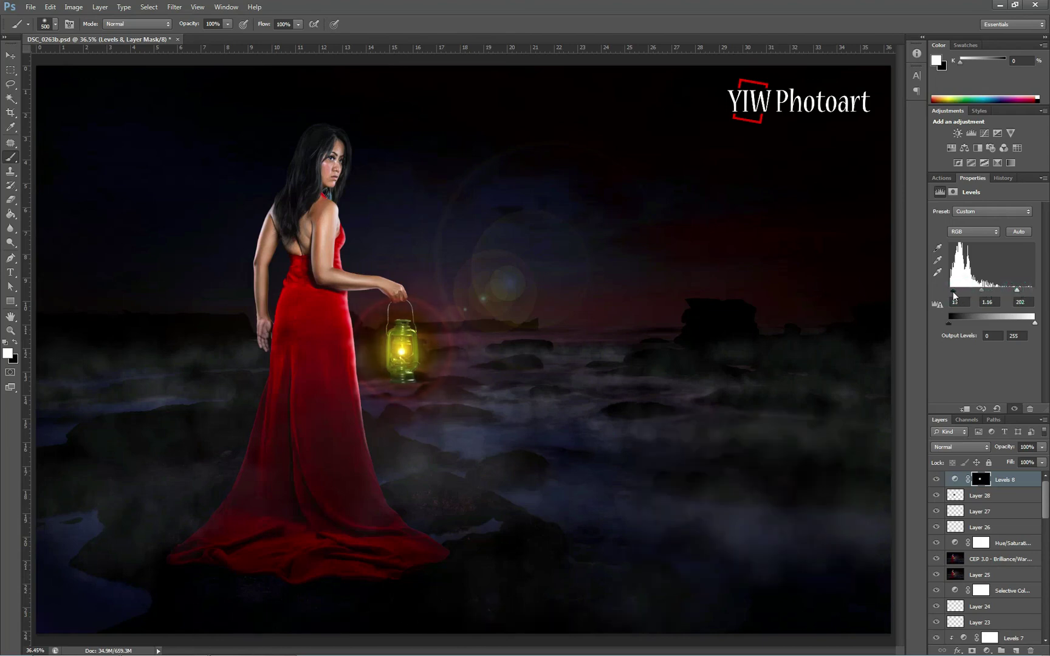
click(936, 479)
click(936, 479)
Step: Check Layer 28's darkening effect by toggling its visibility, and lower its opacity to 65%
click(937, 496)
click(937, 496)
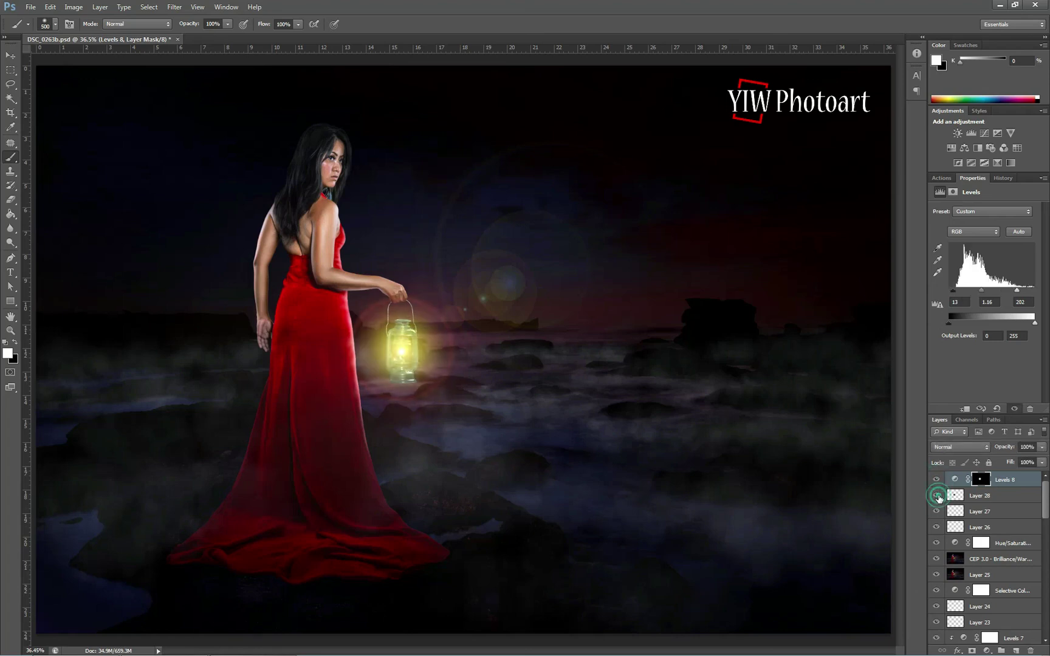
click(980, 496)
click(1041, 447)
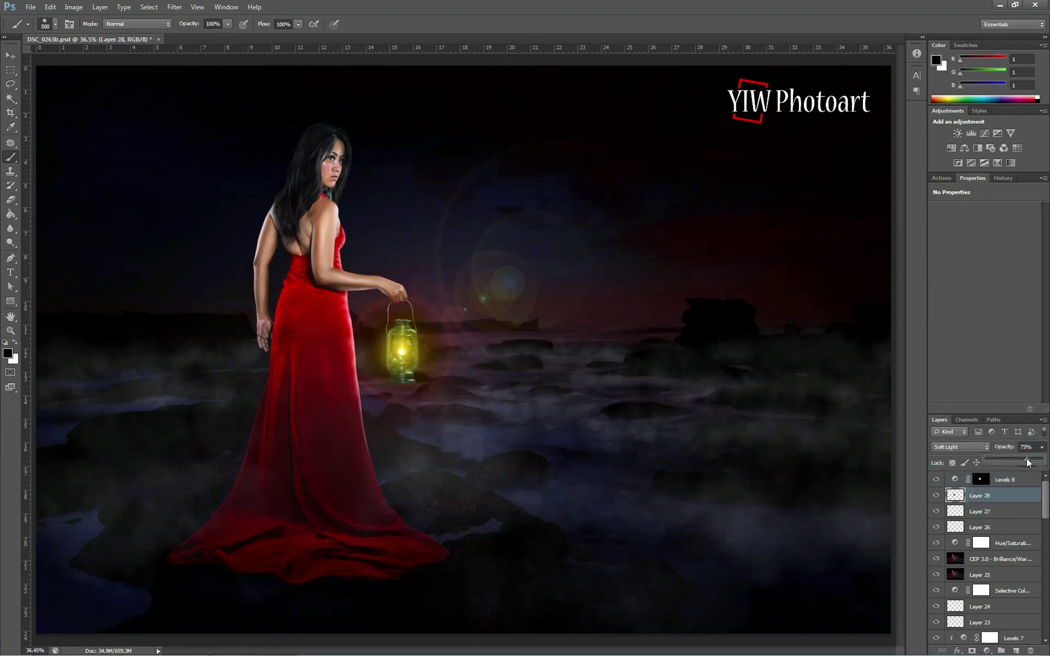
drag(1027, 464, 1020, 464)
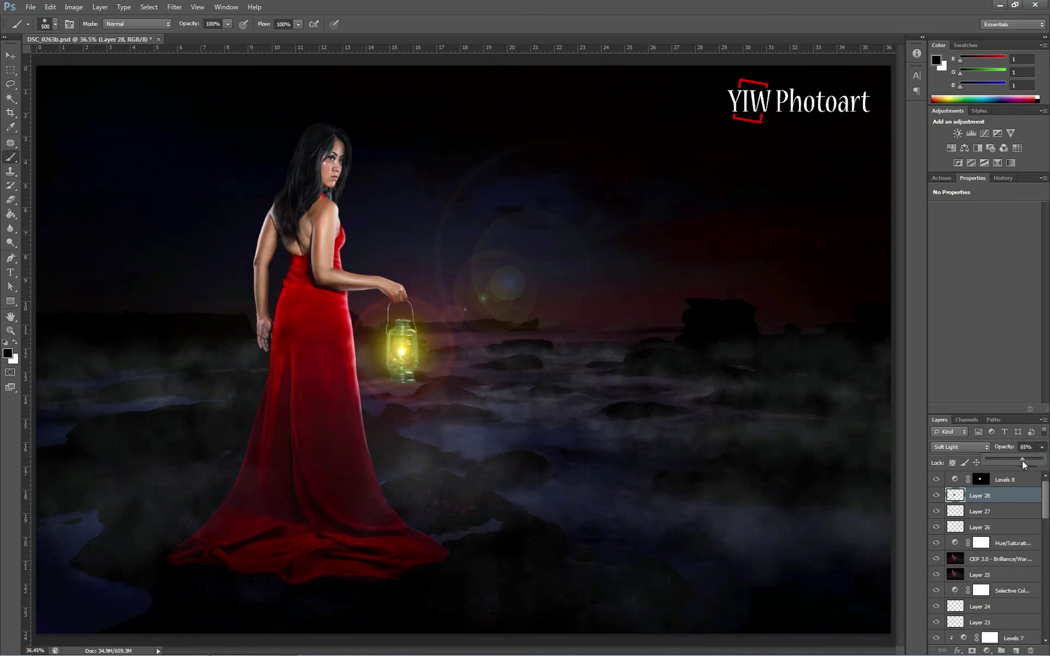
Step: Select the Levels 8 adjustment layer and save the document
click(1007, 480)
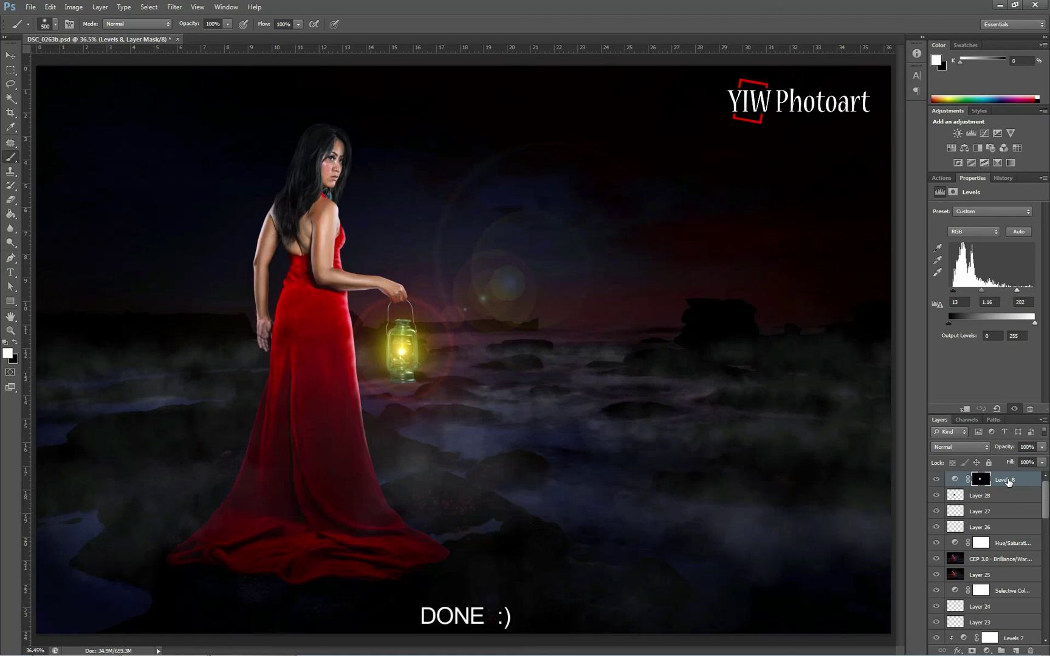
key(ctrl+s)
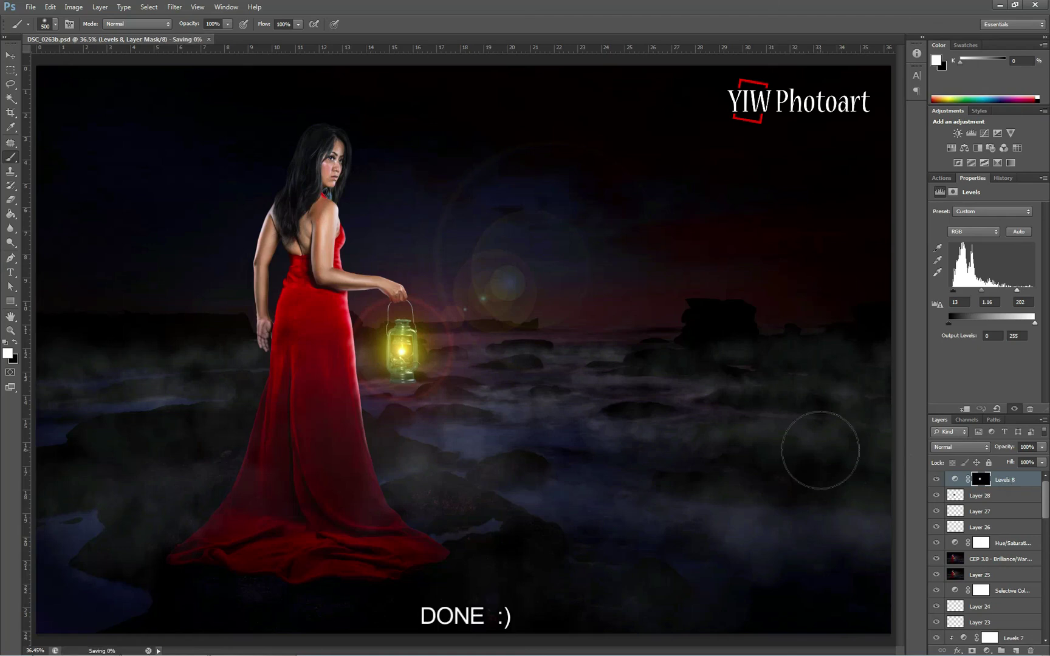